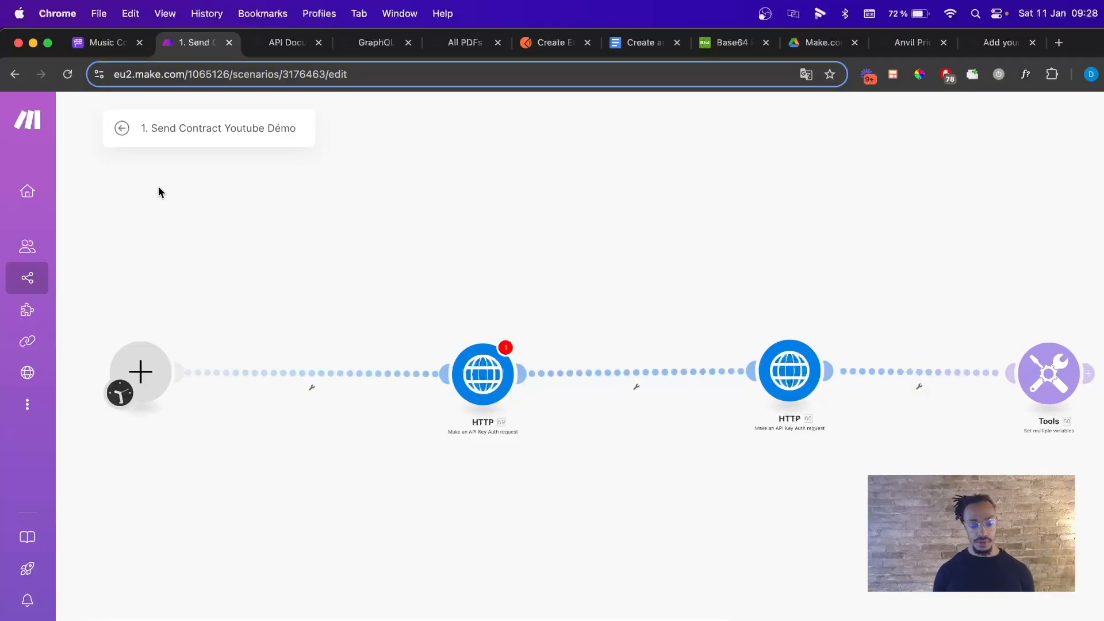
Switch from the Tech Stack slide to the Make.com '1. Send Contract Youtube Démo' scenario editor.
click(120, 137)
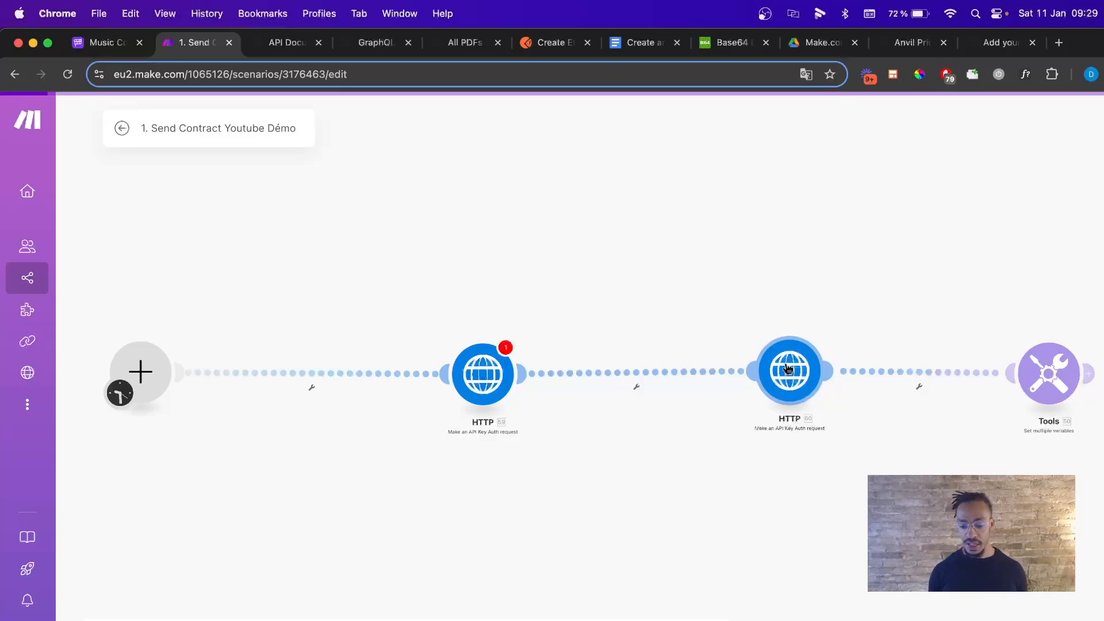
Open the '2. Contract is signed Youtube' scenario from All scenarios, then view Anvil's API docs.
click(122, 127)
click(92, 123)
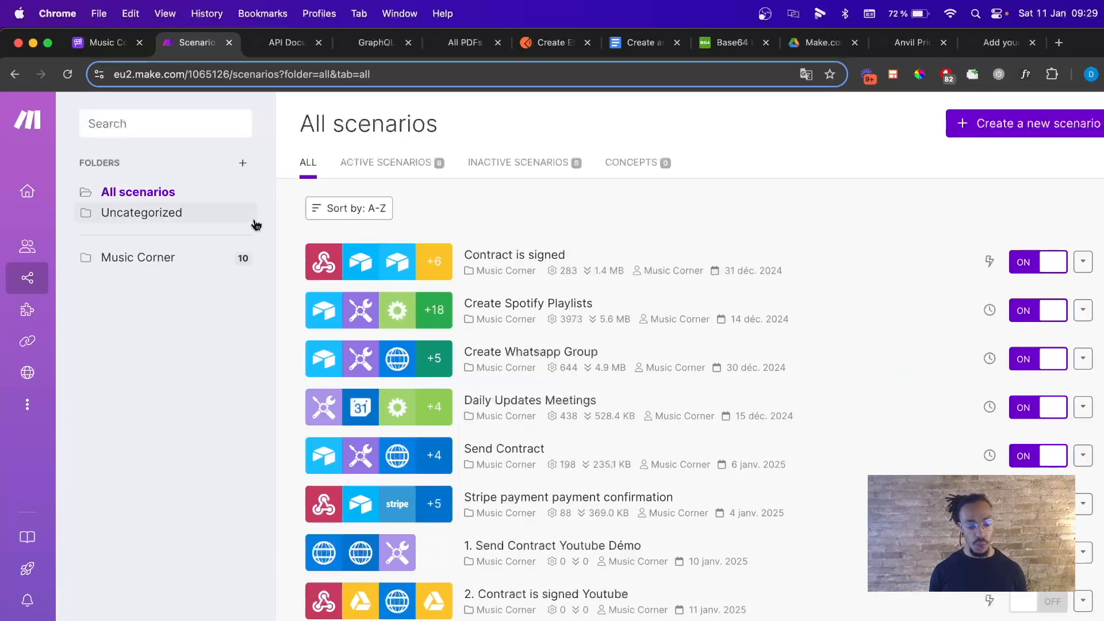
click(385, 598)
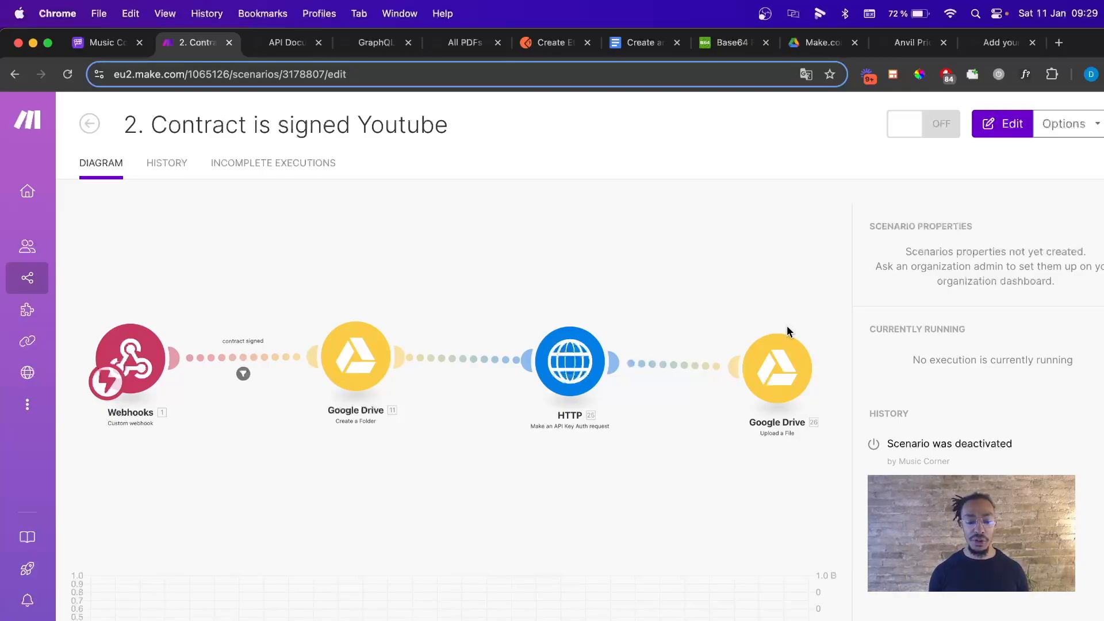
click(284, 43)
mouse_move(293, 120)
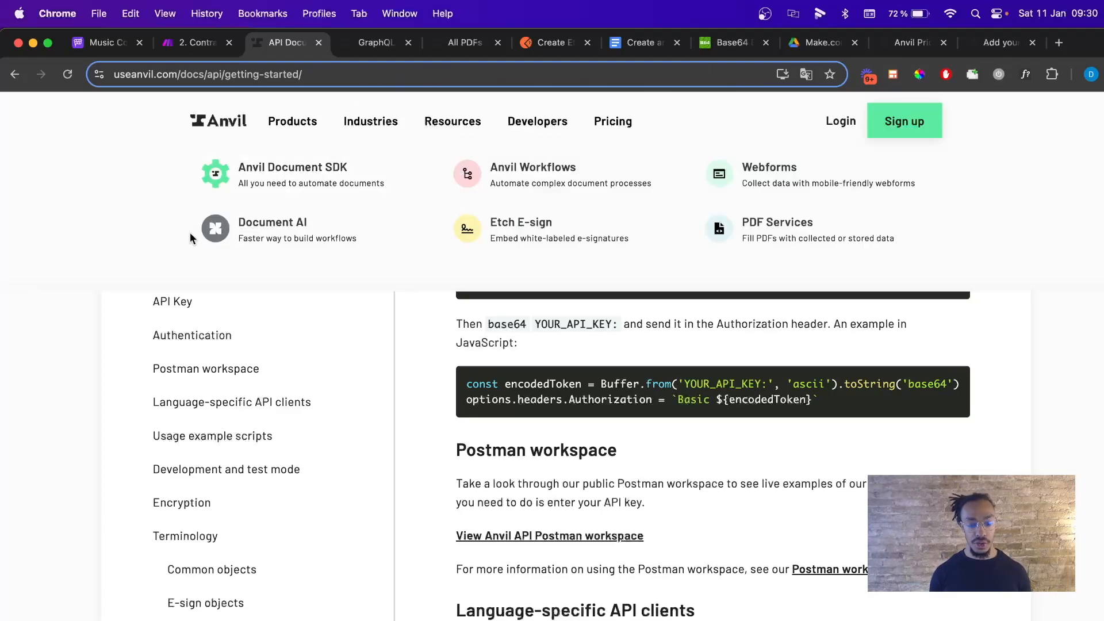
Create a new Anvil template from test contract.pdf with Document AI tagging its fields.
click(374, 42)
click(452, 43)
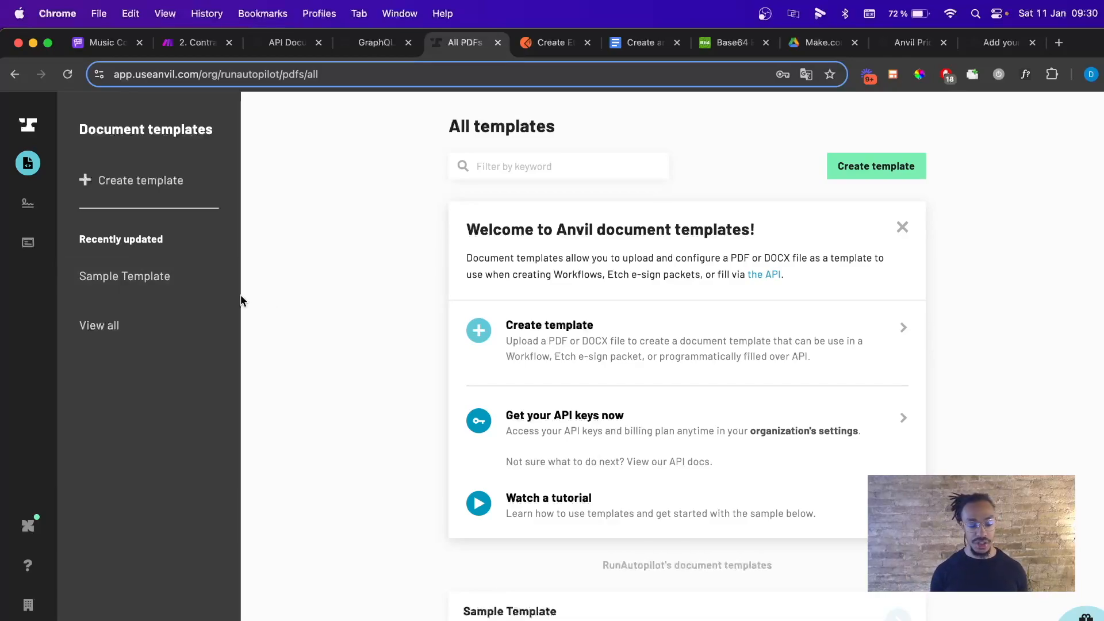
click(170, 182)
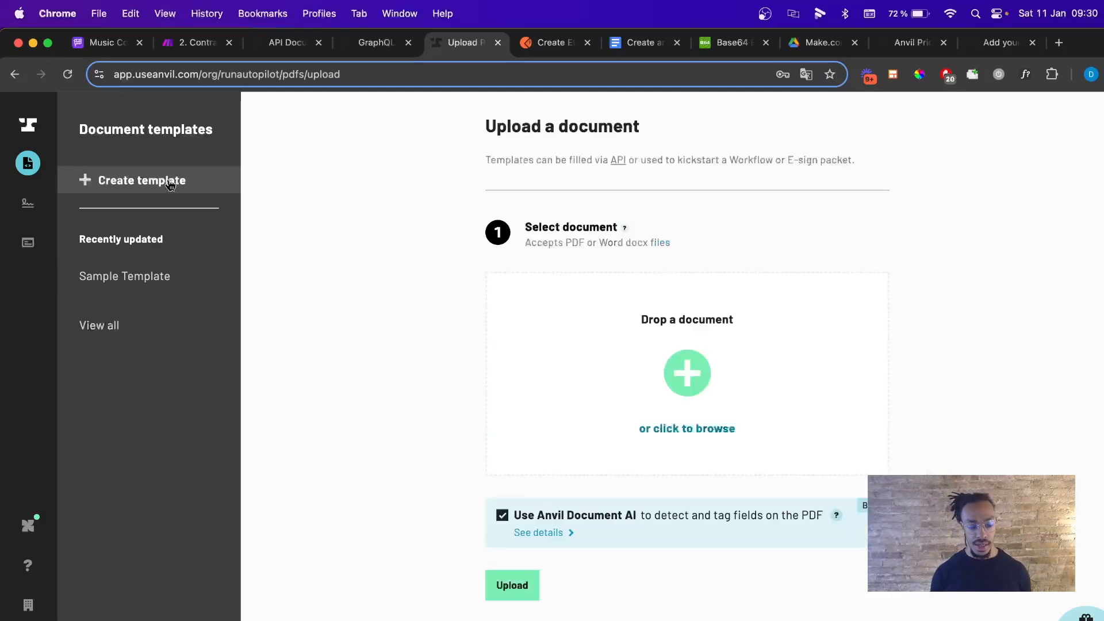
click(701, 378)
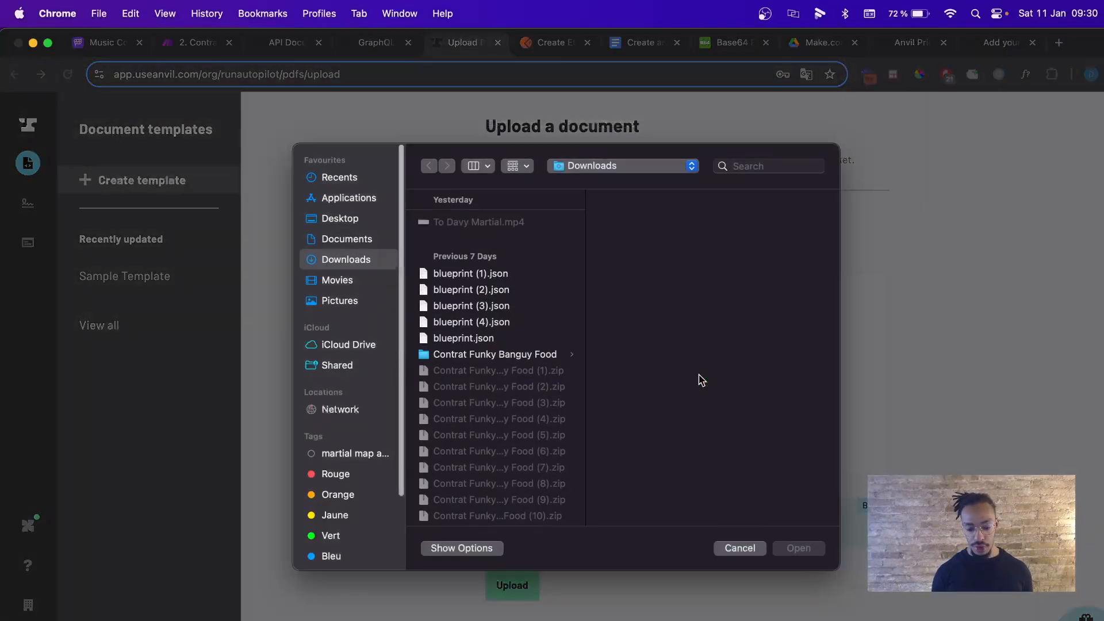
scroll(452, 345, down, 5)
scroll(452, 345, down, 5)
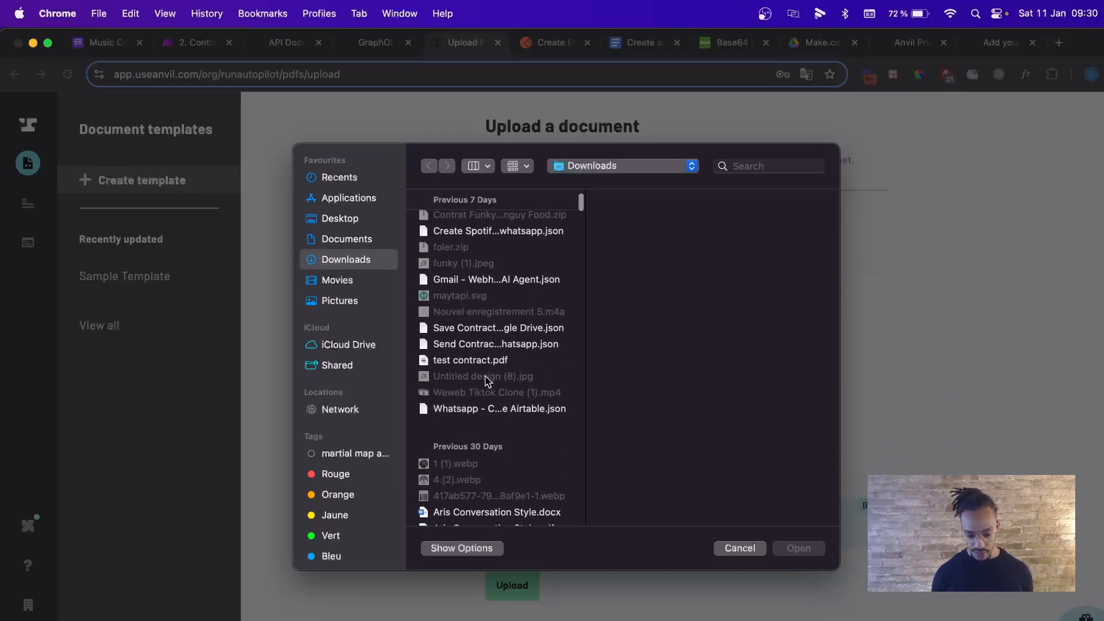
double_click(492, 361)
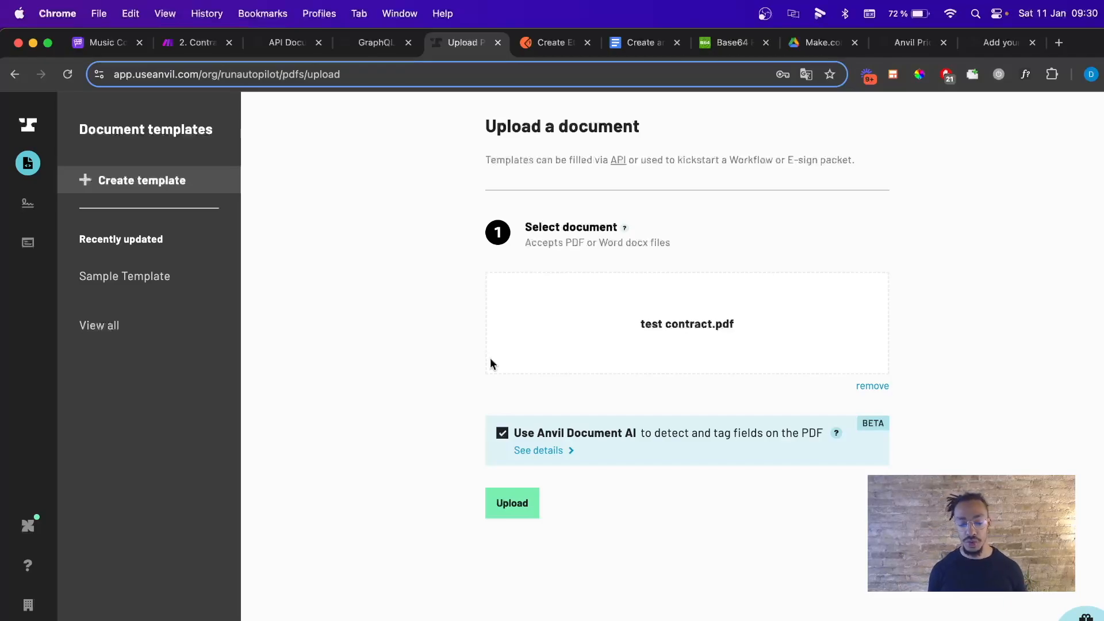
click(504, 509)
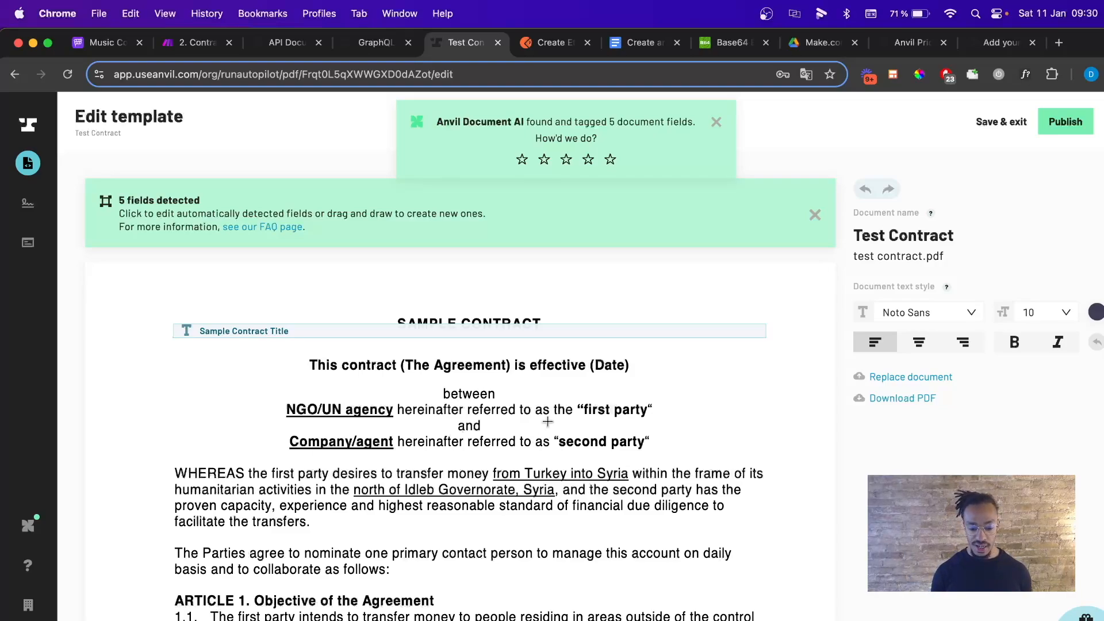
Delete the auto-detected Sample Contract Title field from the template.
click(356, 332)
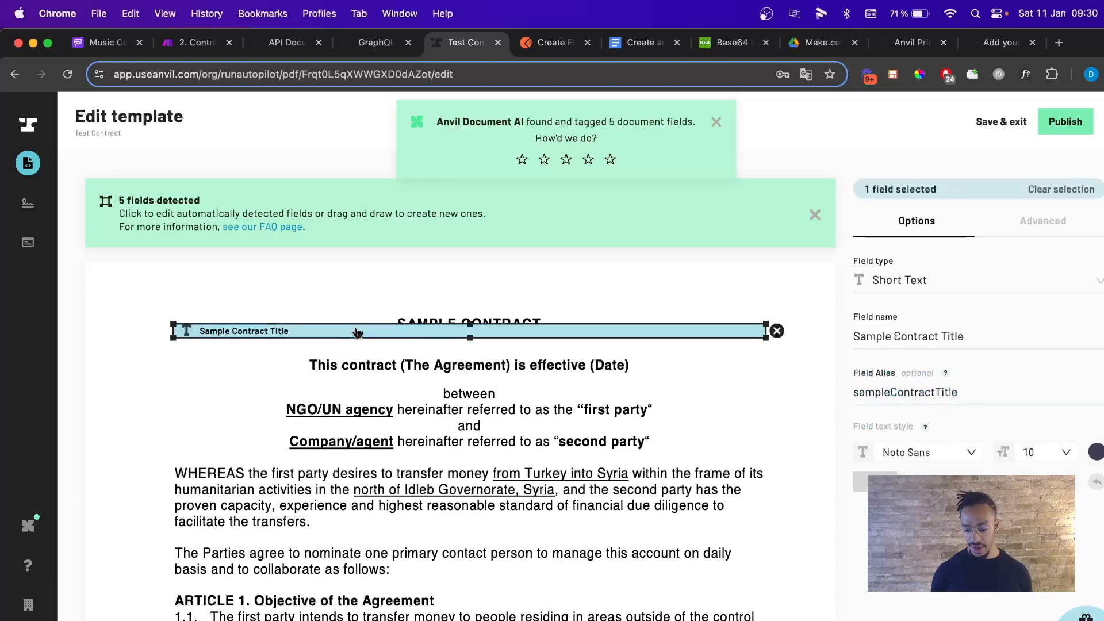
key(BackSpace)
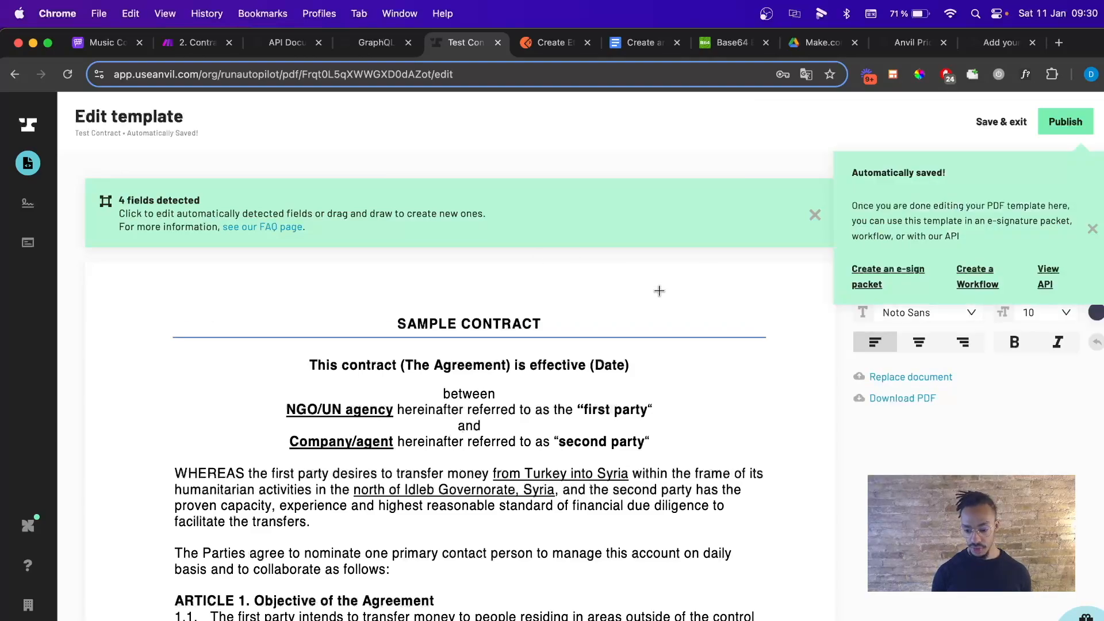
click(1091, 229)
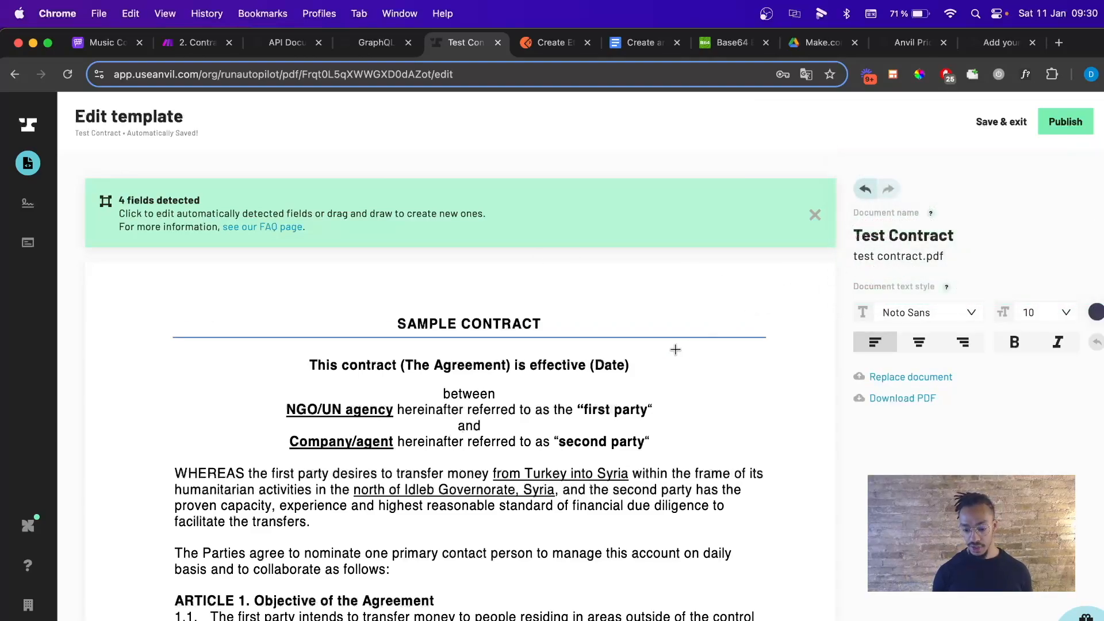
Change the template's download filename to contract.pdf and scroll to the signature table.
click(1098, 219)
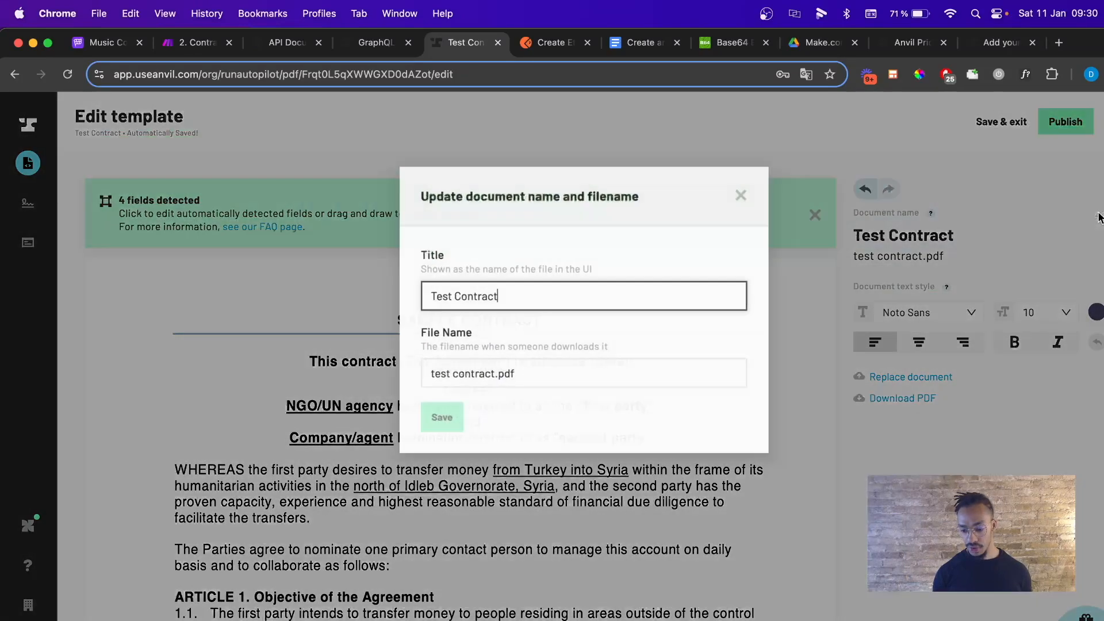
triple_click(486, 298)
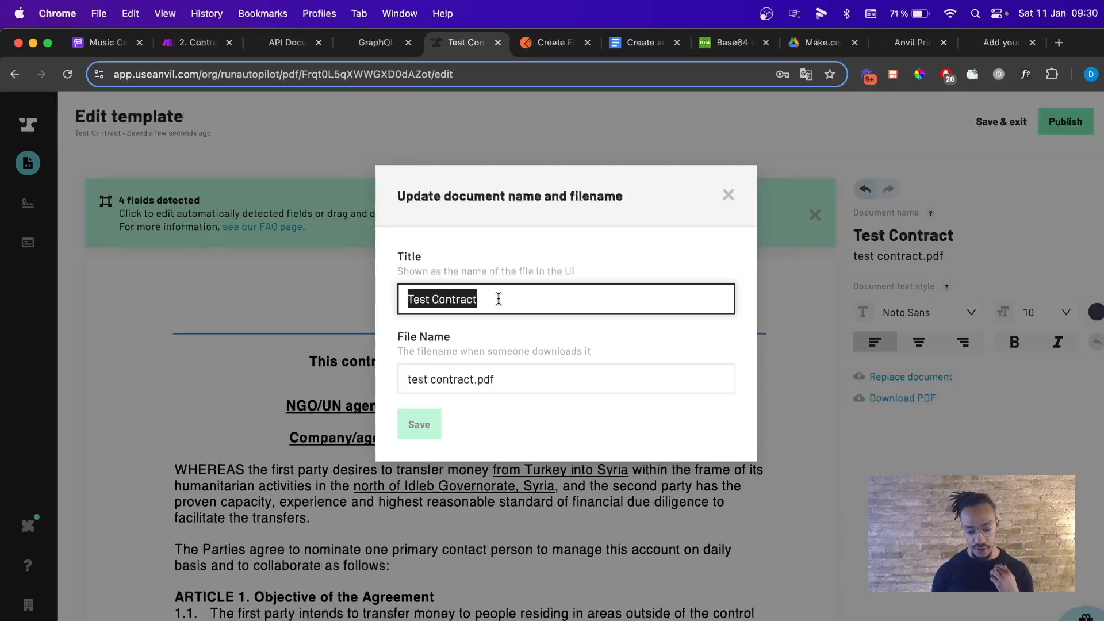
click(481, 298)
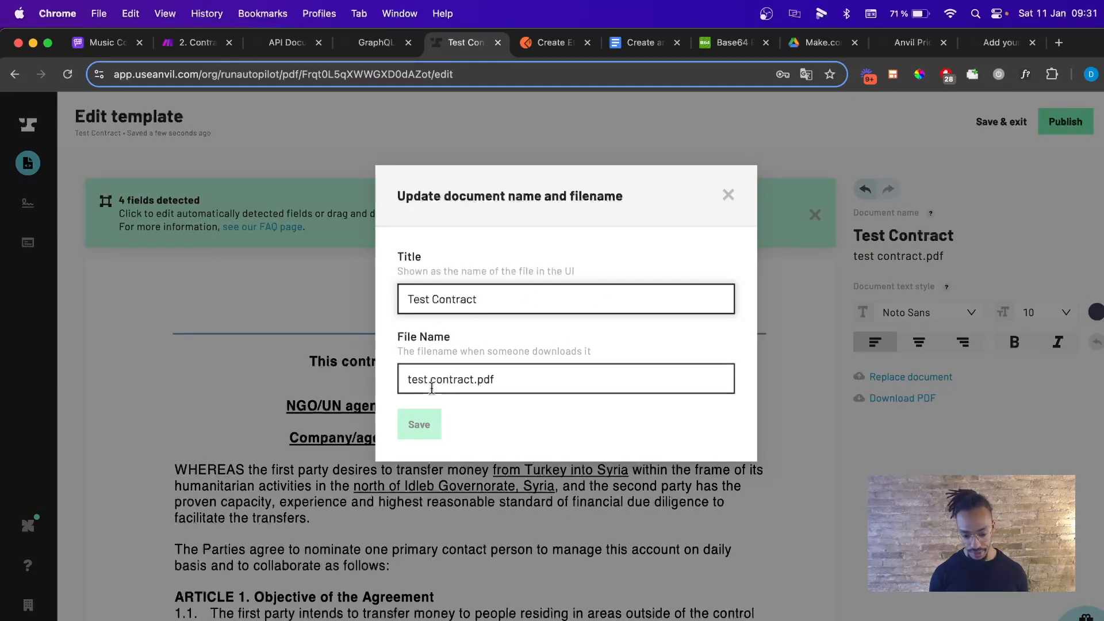
drag(430, 379, 408, 382)
key(BackSpace)
key(BackSpace)
click(417, 422)
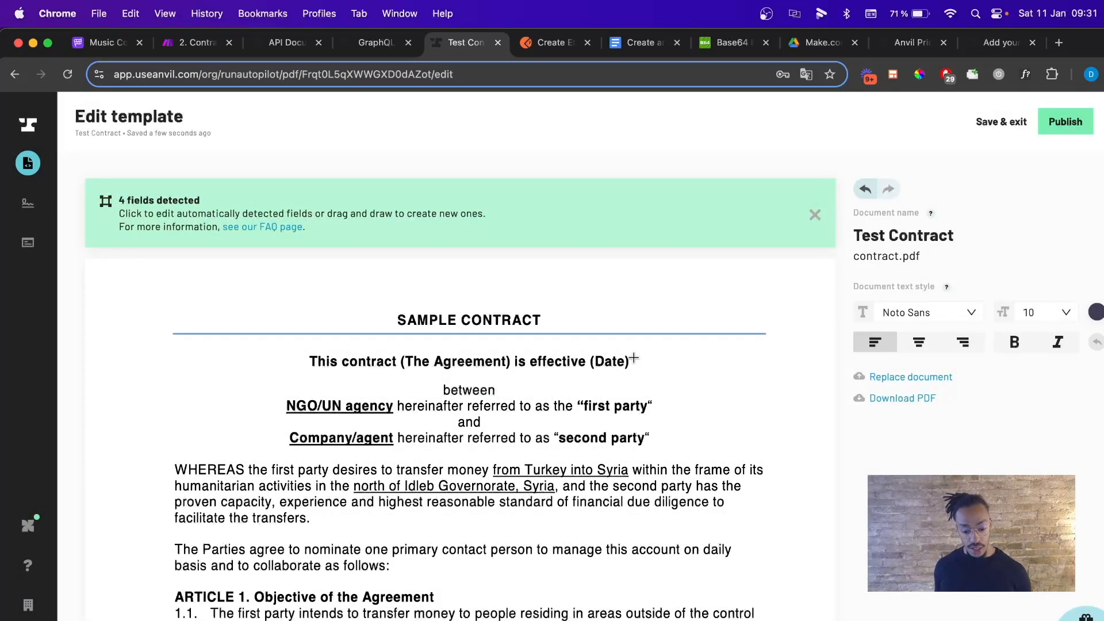
scroll(633, 359, down, 10)
scroll(633, 359, down, 10)
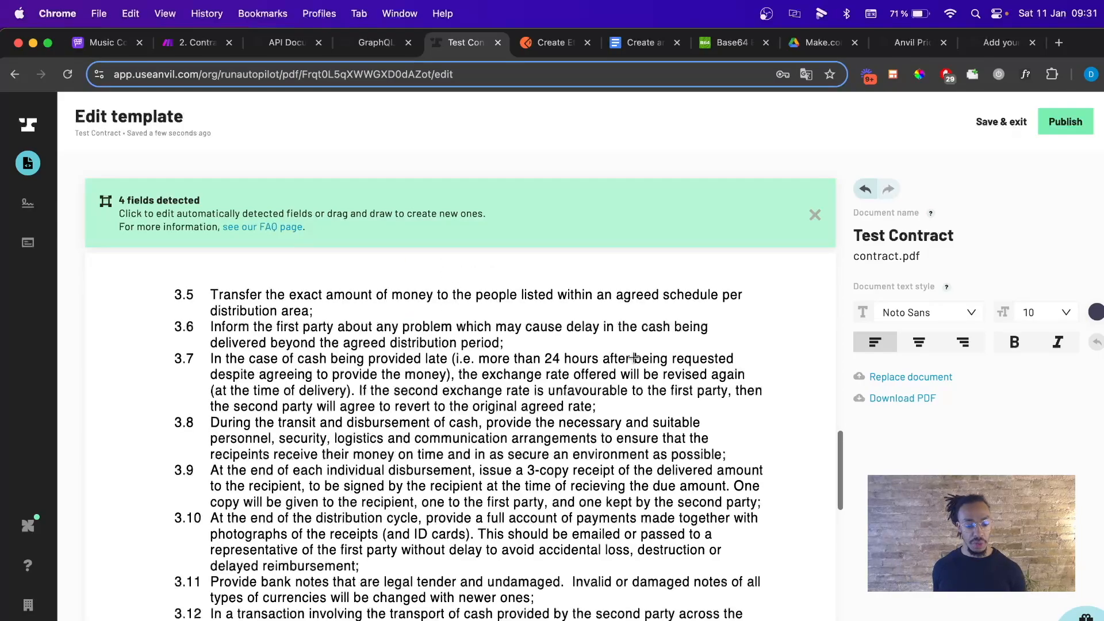
scroll(634, 361, down, 8)
scroll(633, 358, down, 8)
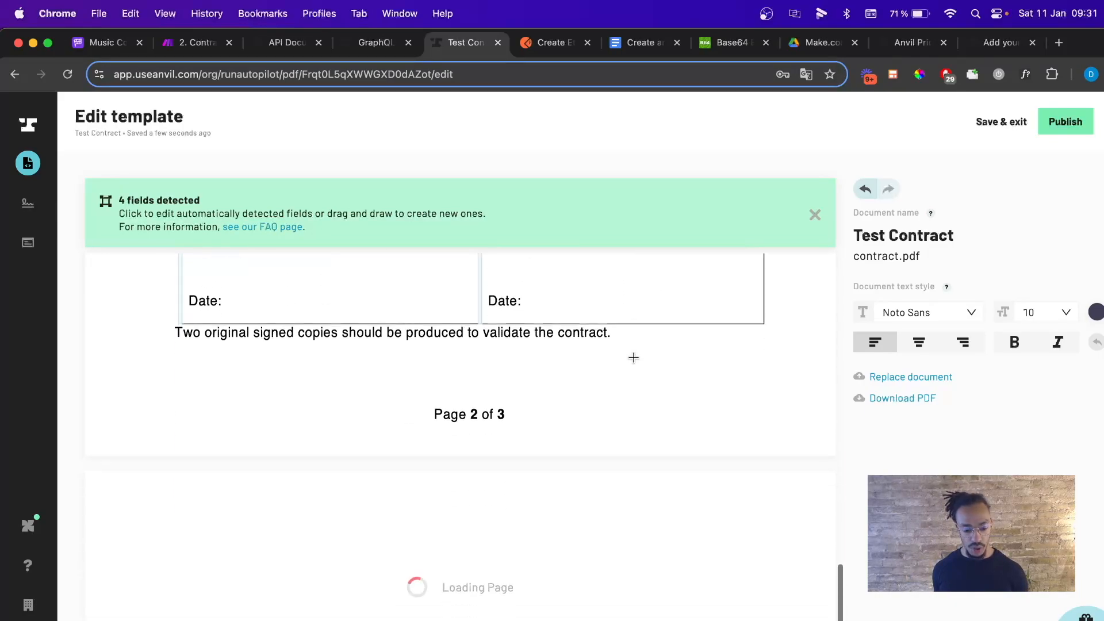
scroll(633, 359, up, 10)
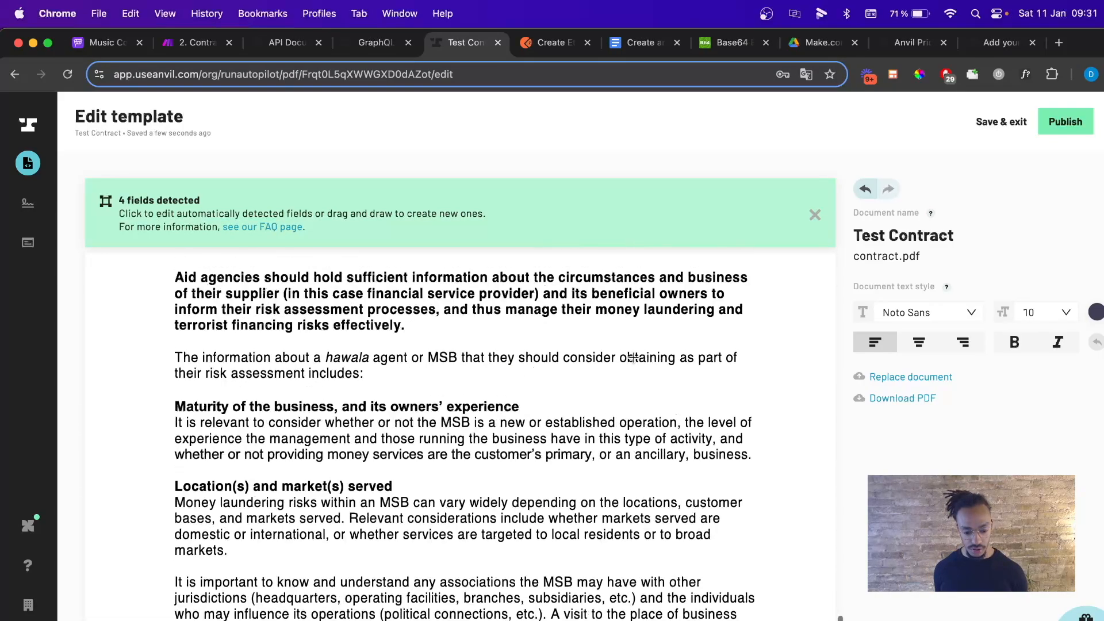
scroll(634, 358, down, 4)
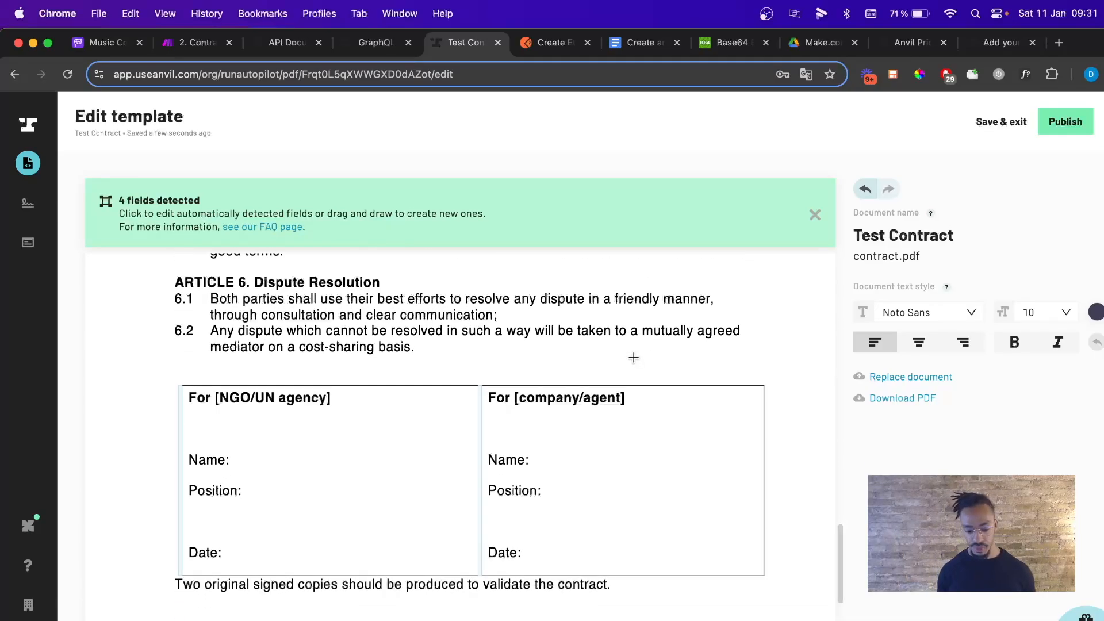
Add a text field named 'name' with alias name beside the left Name: label.
mouse_move(233, 449)
mouse_down()
mouse_move(249, 473)
mouse_move(343, 482)
mouse_up()
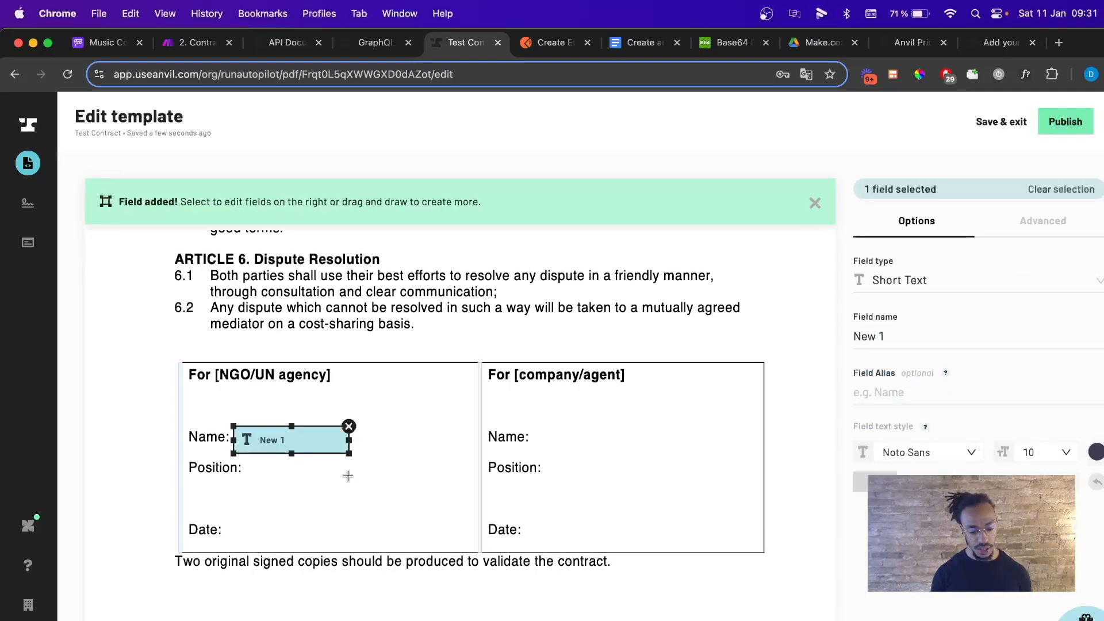
click(890, 334)
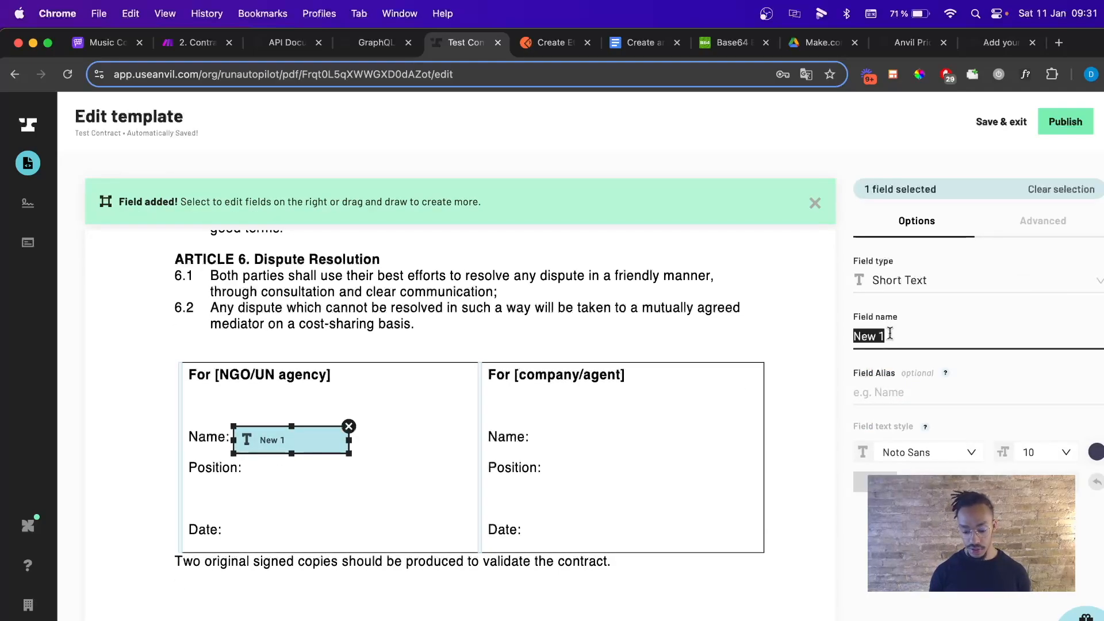
text(name)
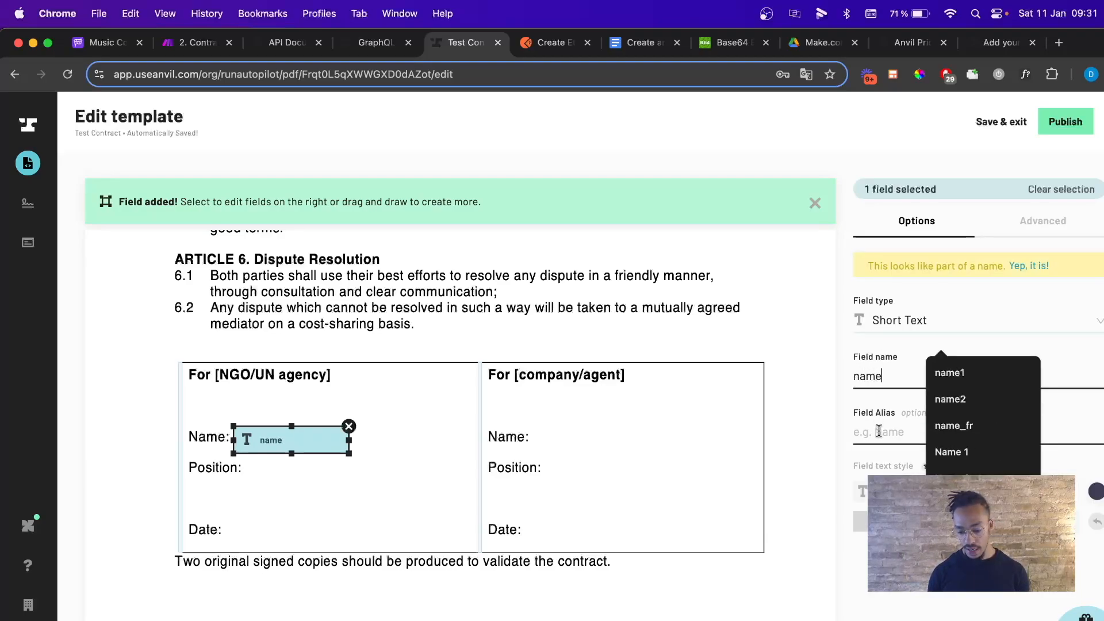
click(875, 430)
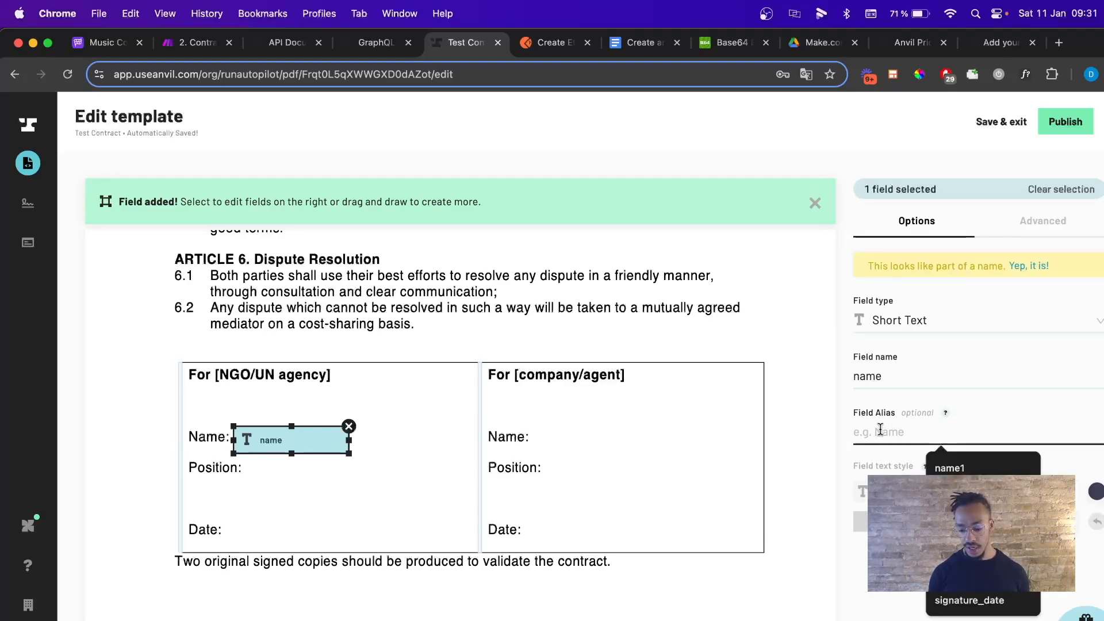
text(na)
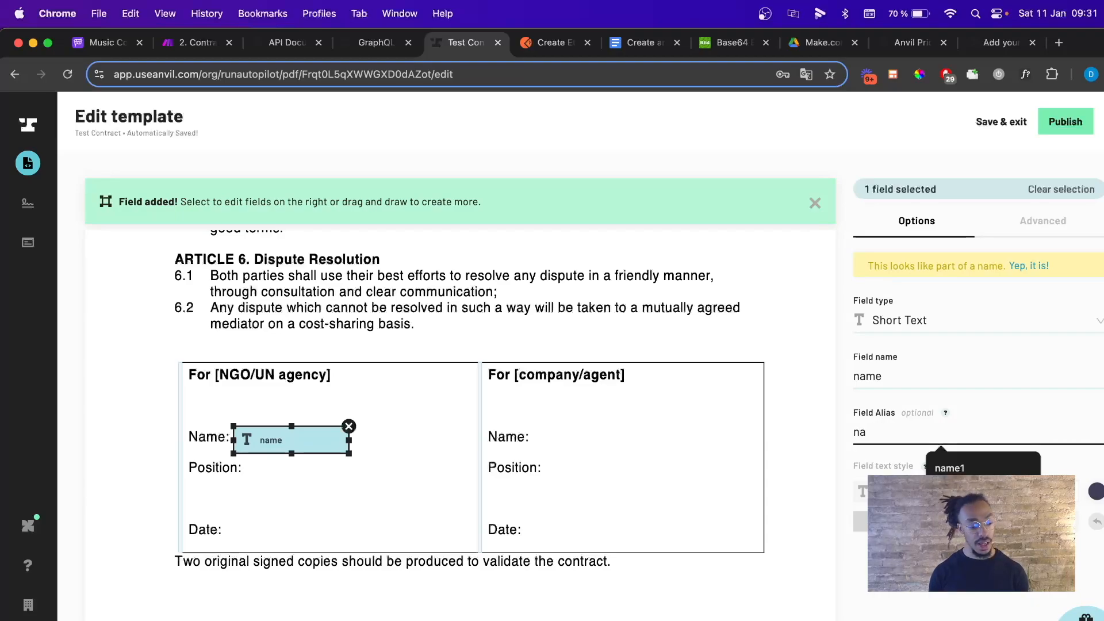
text(me)
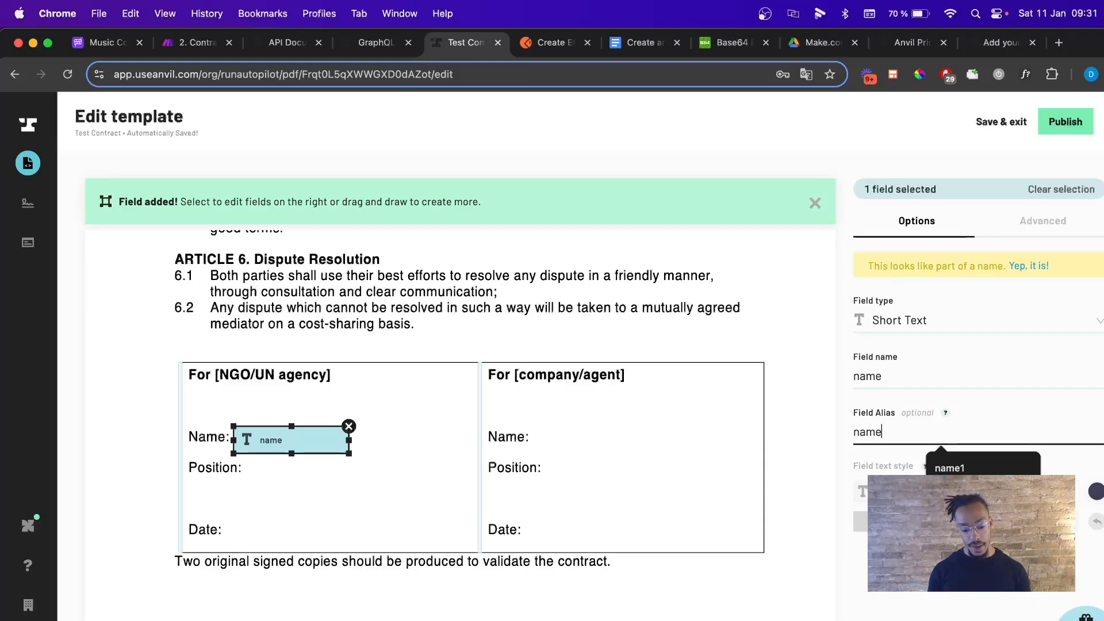
click(981, 406)
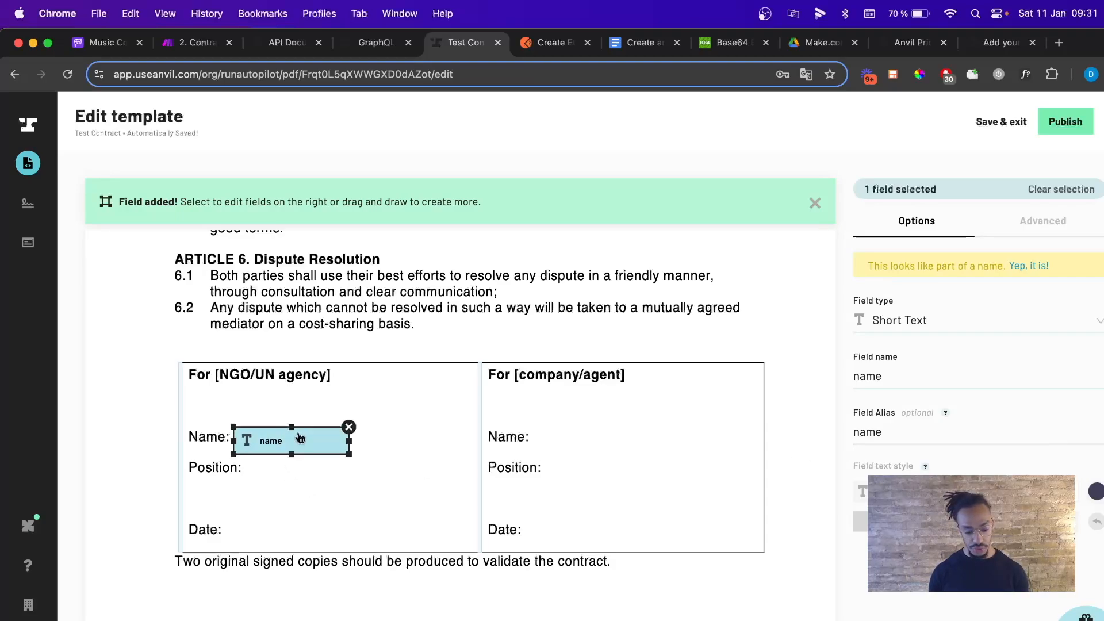
drag(300, 438, 301, 431)
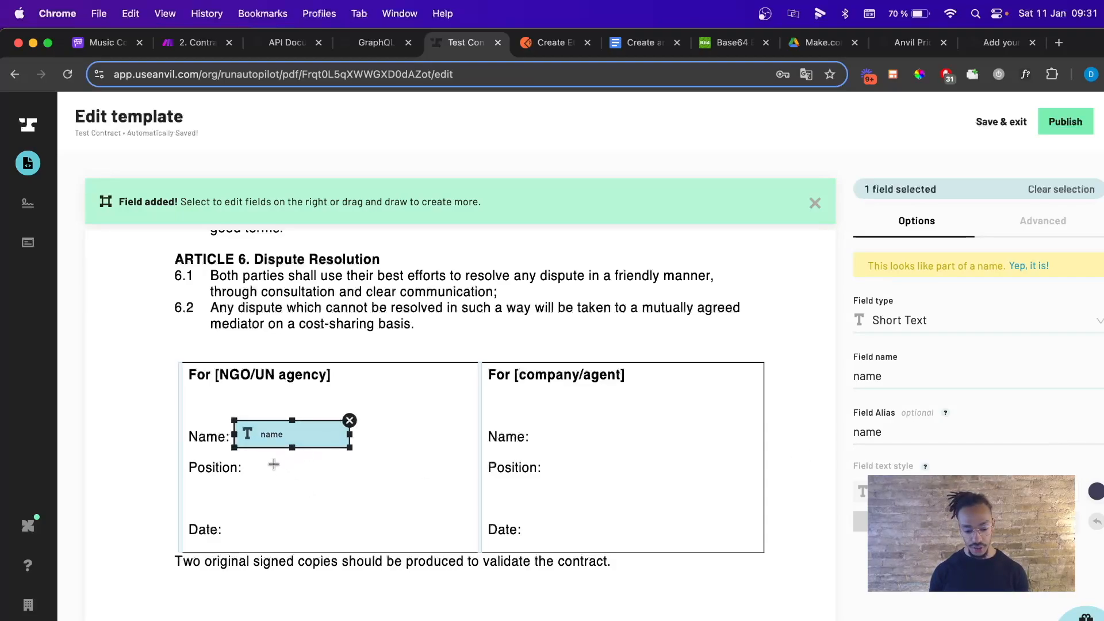
Add a Position text field with alias position beside the Position: label.
drag(250, 460, 367, 484)
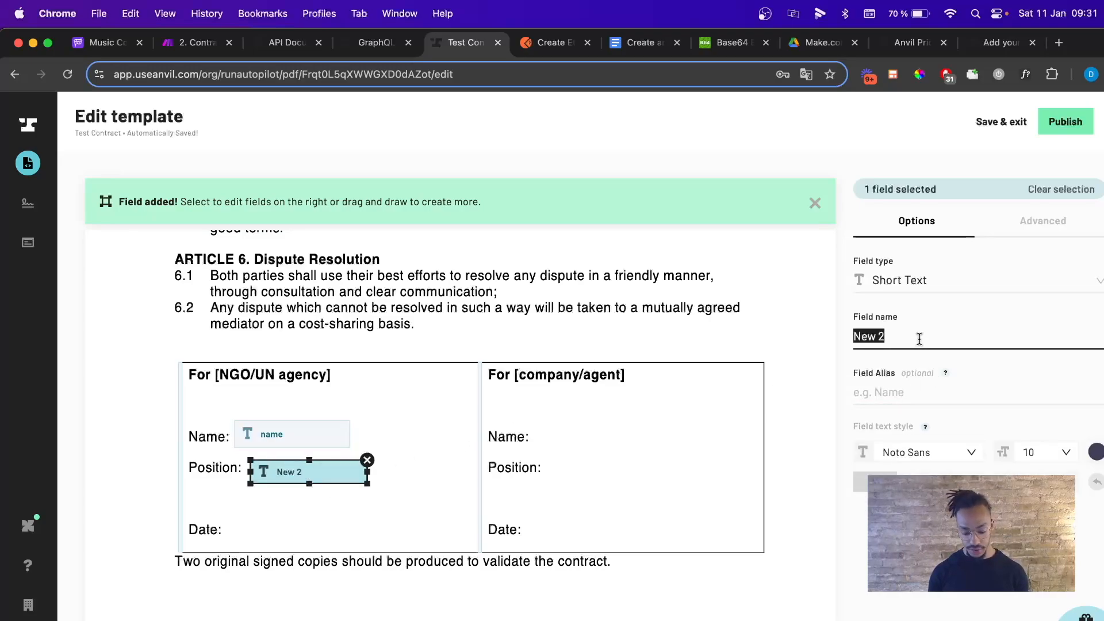
text(Position)
click(924, 391)
text(positio)
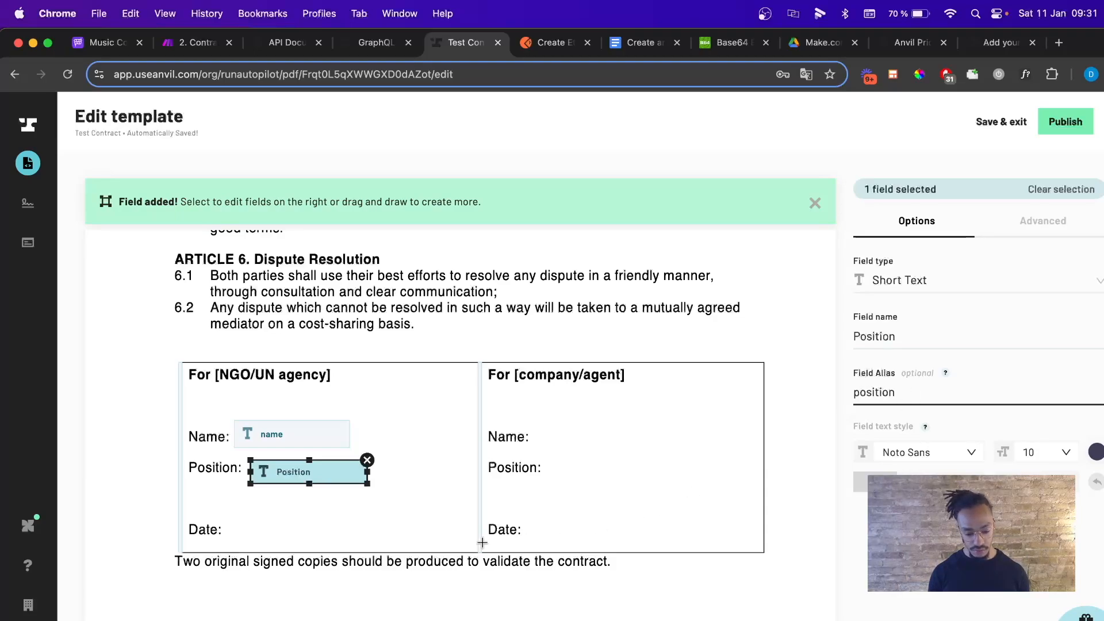
click(424, 528)
click(322, 482)
Duplicate the Position field onto the Date: line as a Date-type field with alias date.
key(super+c)
key(super+v)
drag(322, 483, 291, 529)
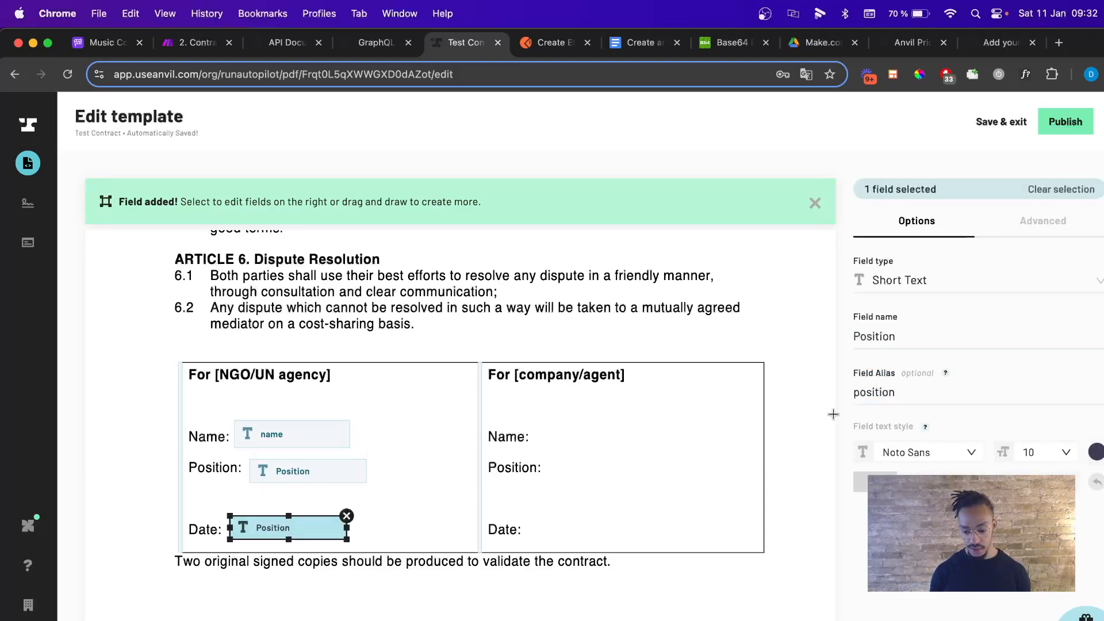
triple_click(920, 338)
text(date)
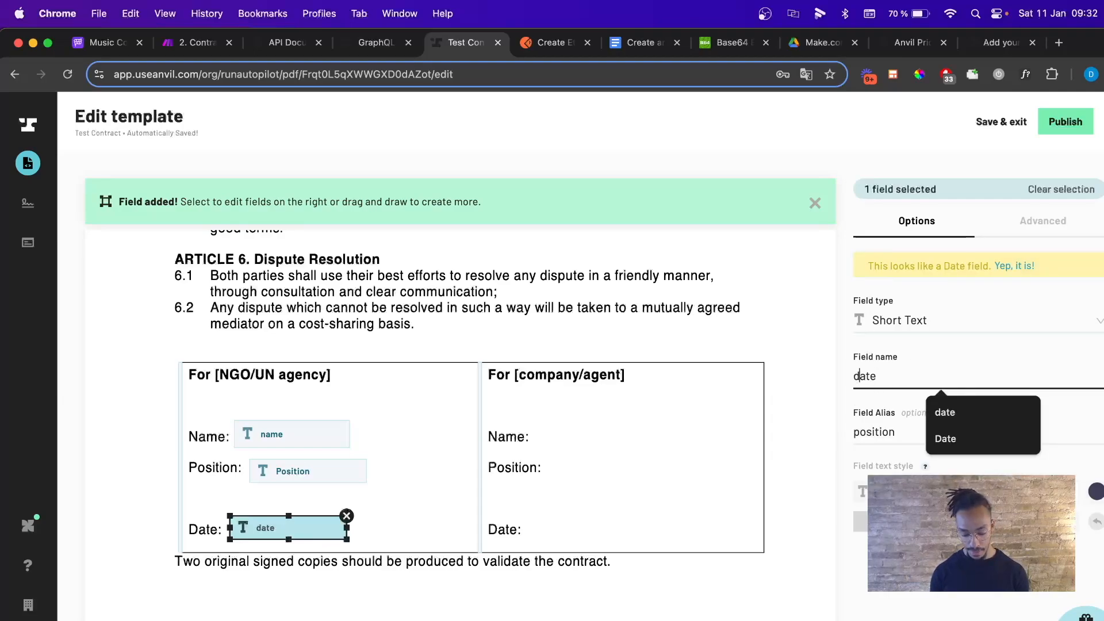
key(BackSpace)
text(D)
double_click(880, 432)
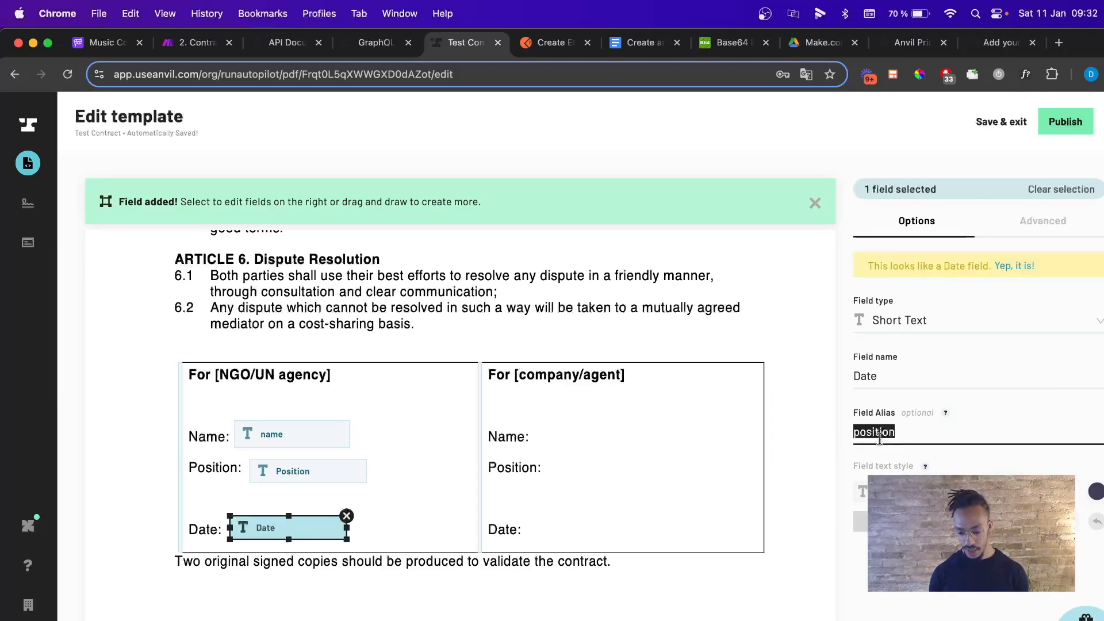
click(925, 320)
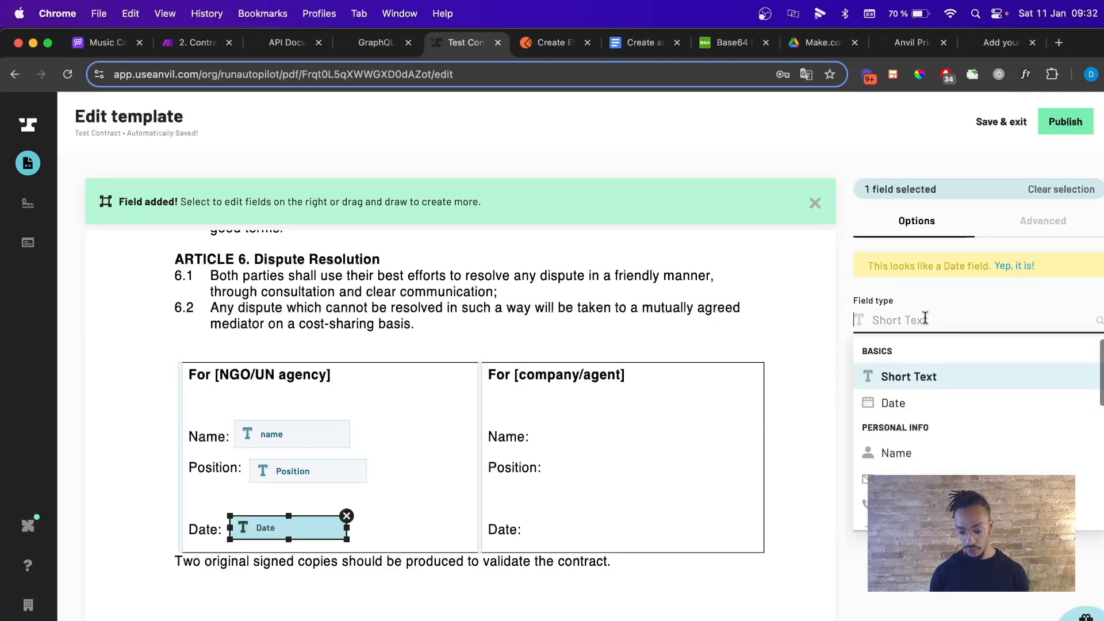
click(892, 404)
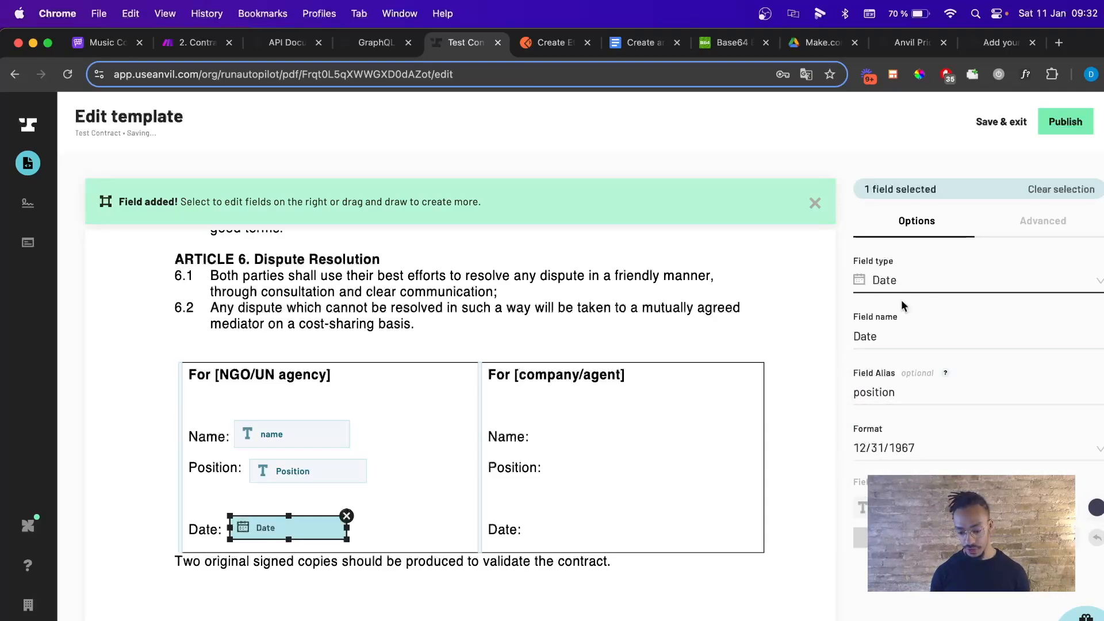
drag(887, 396, 854, 396)
double_click(887, 397)
text(date)
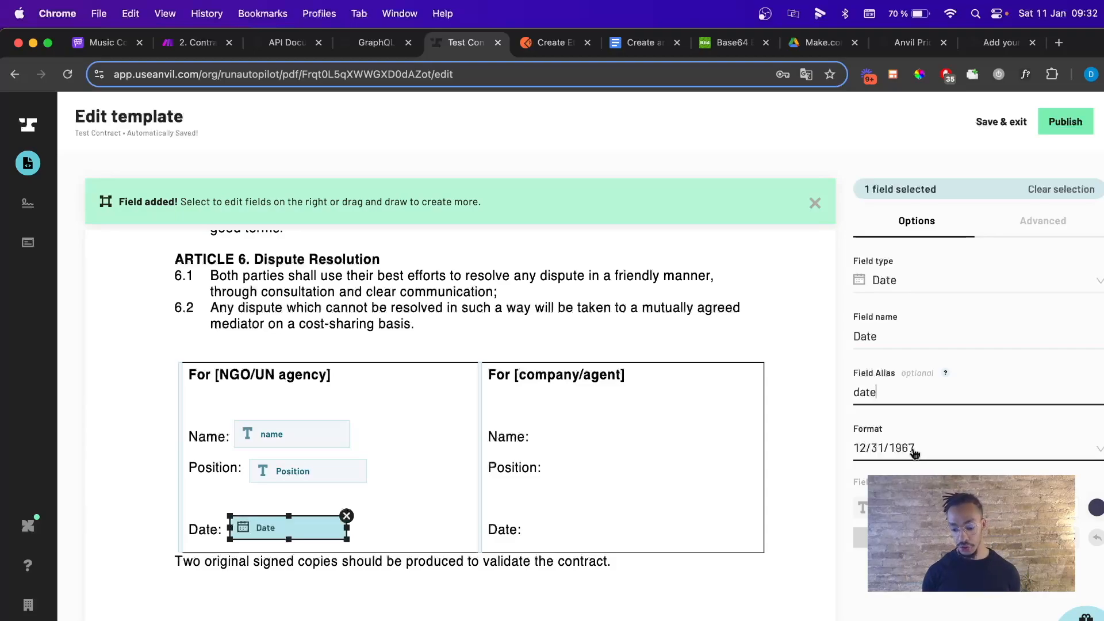
click(667, 438)
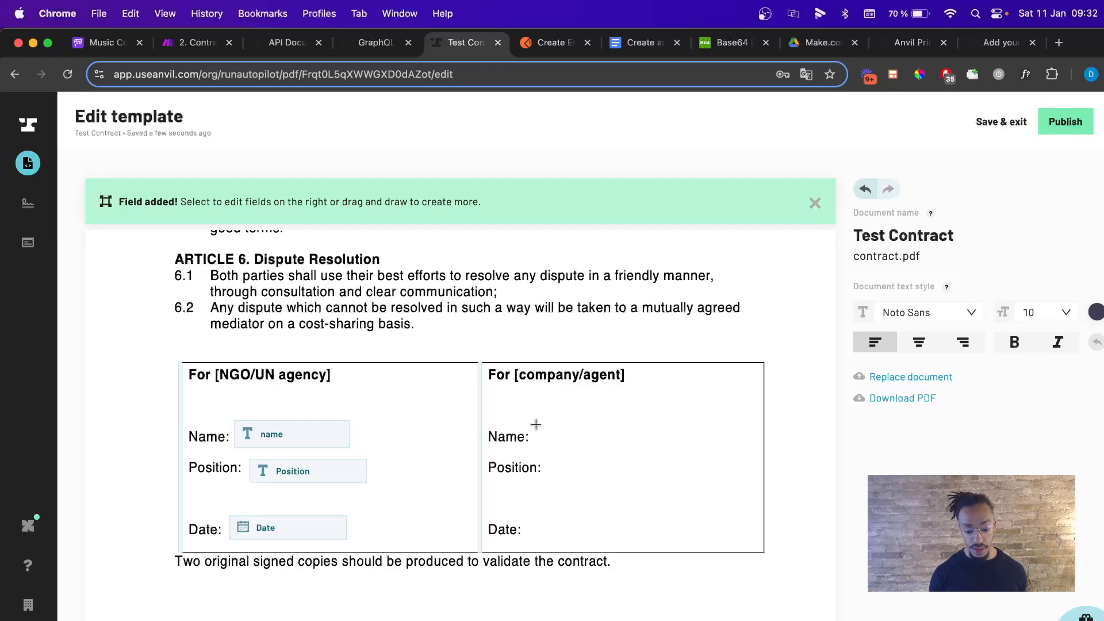
Add a Company text field with alias company beside the right Name: label.
mouse_move(536, 426)
mouse_down()
mouse_move(544, 452)
mouse_move(668, 455)
mouse_up()
double_click(868, 336)
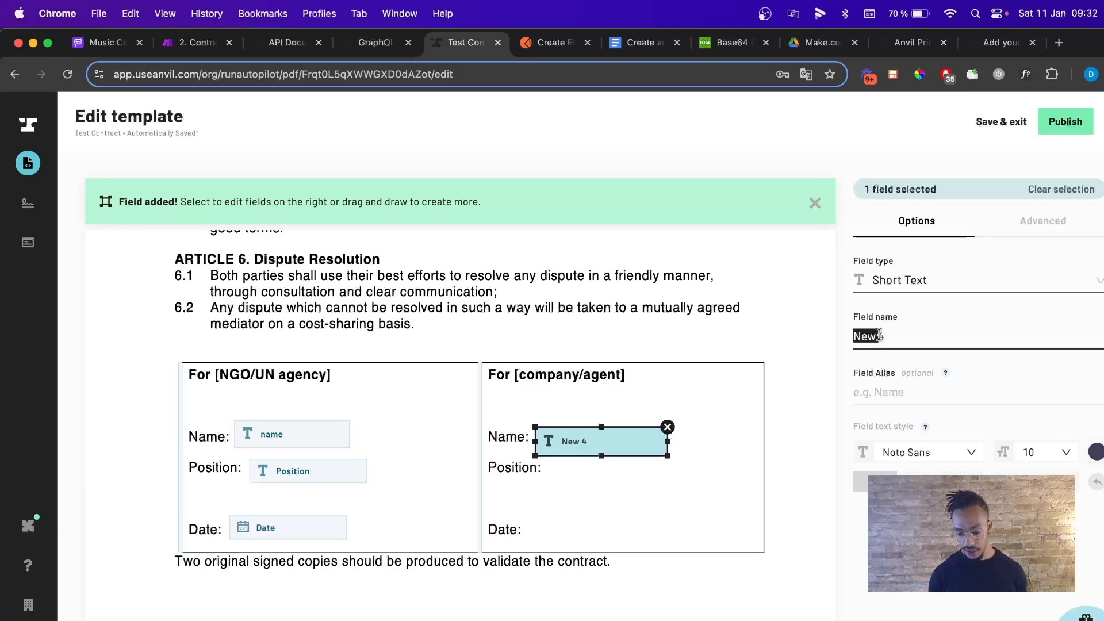
click(880, 337)
key(super+a)
text(company)
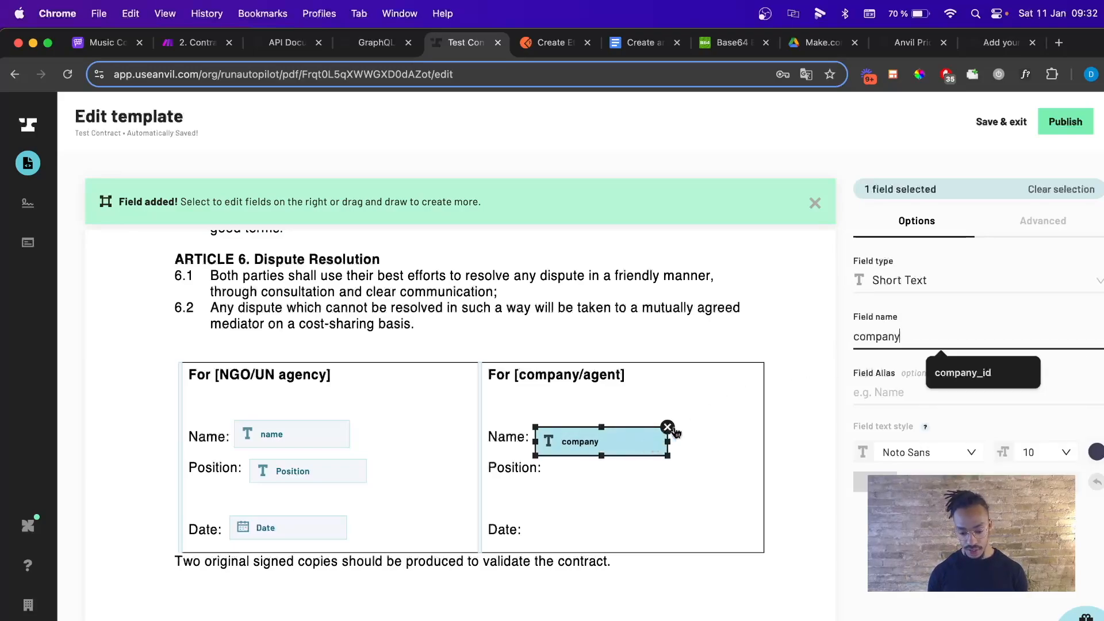
click(688, 417)
click(629, 439)
drag(629, 439, 624, 435)
click(924, 390)
text(company)
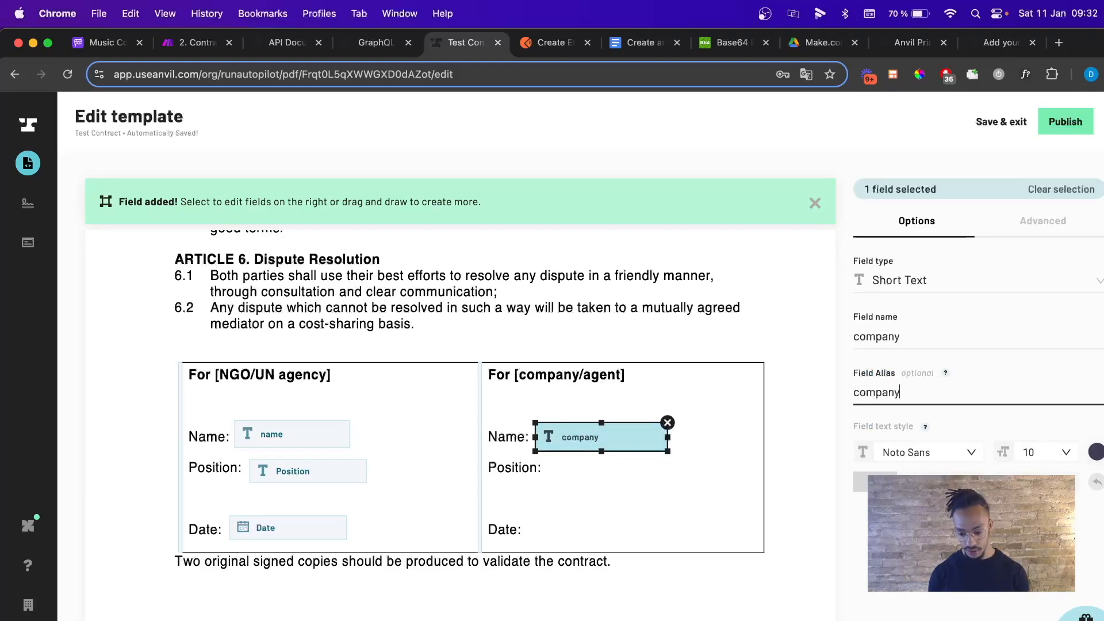
click(860, 336)
key(BackSpace)
text(C)
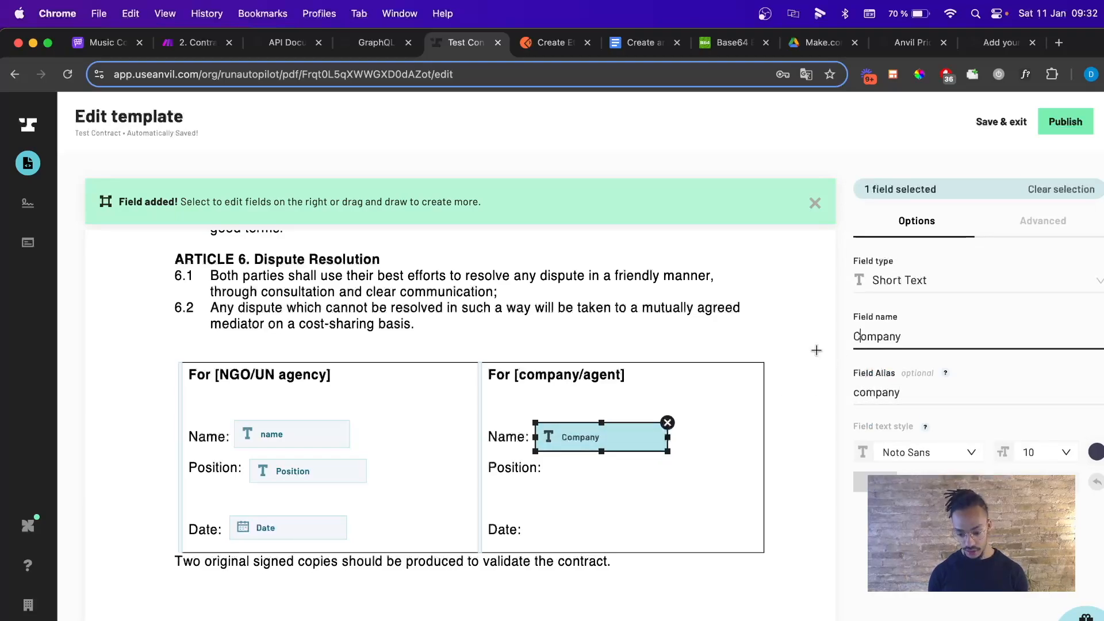
click(678, 465)
click(624, 446)
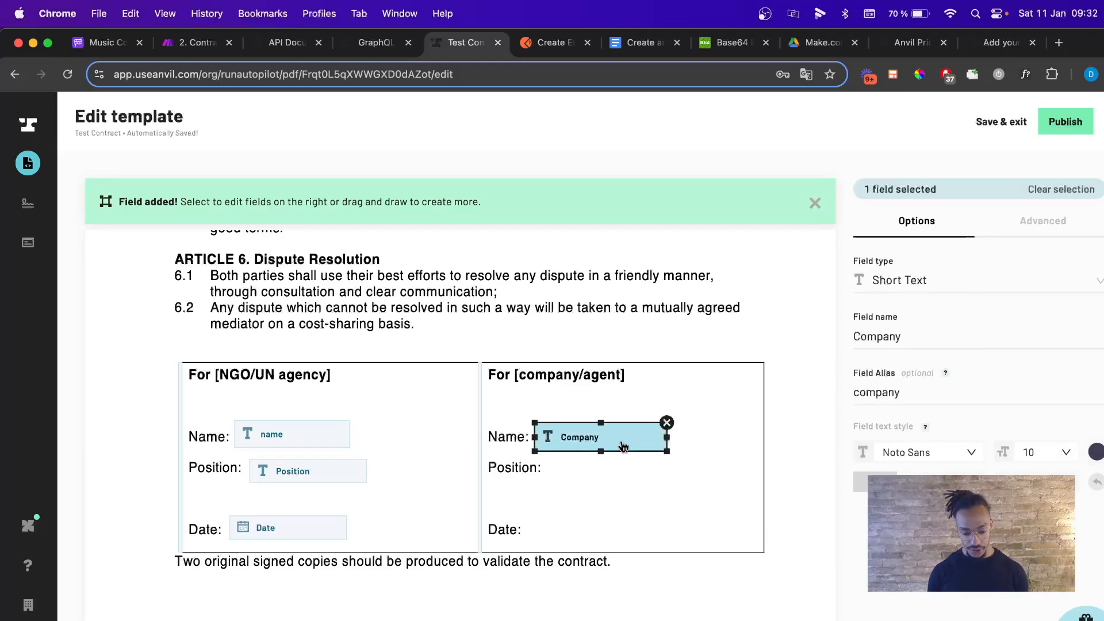
Duplicate the field beside the right Position: label as Role with alias role.
key(super+v)
drag(624, 446, 623, 470)
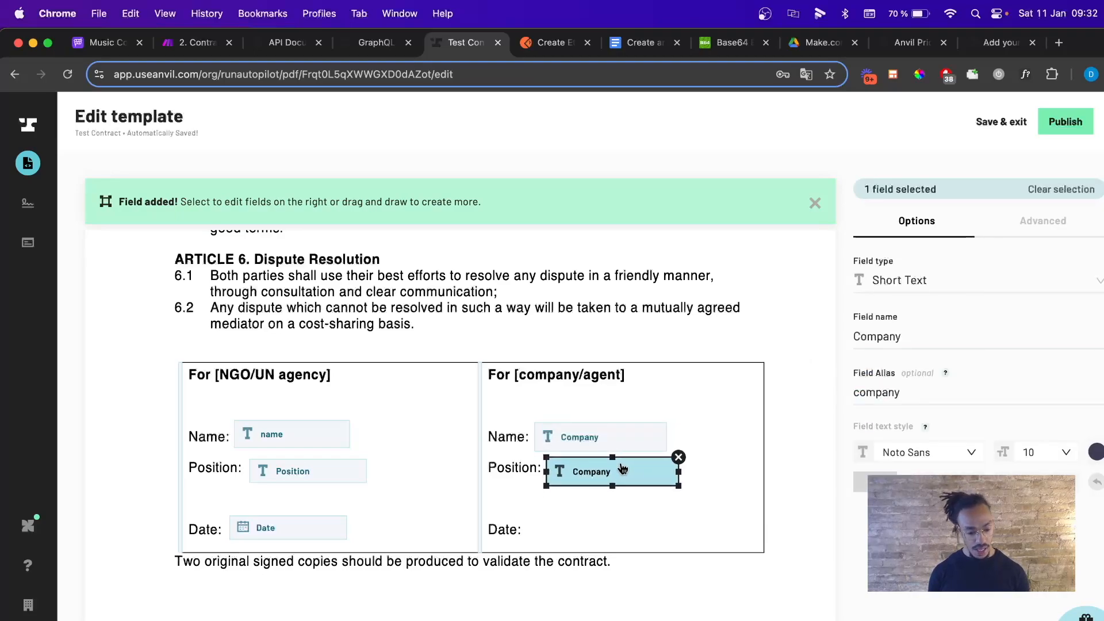
click(899, 340)
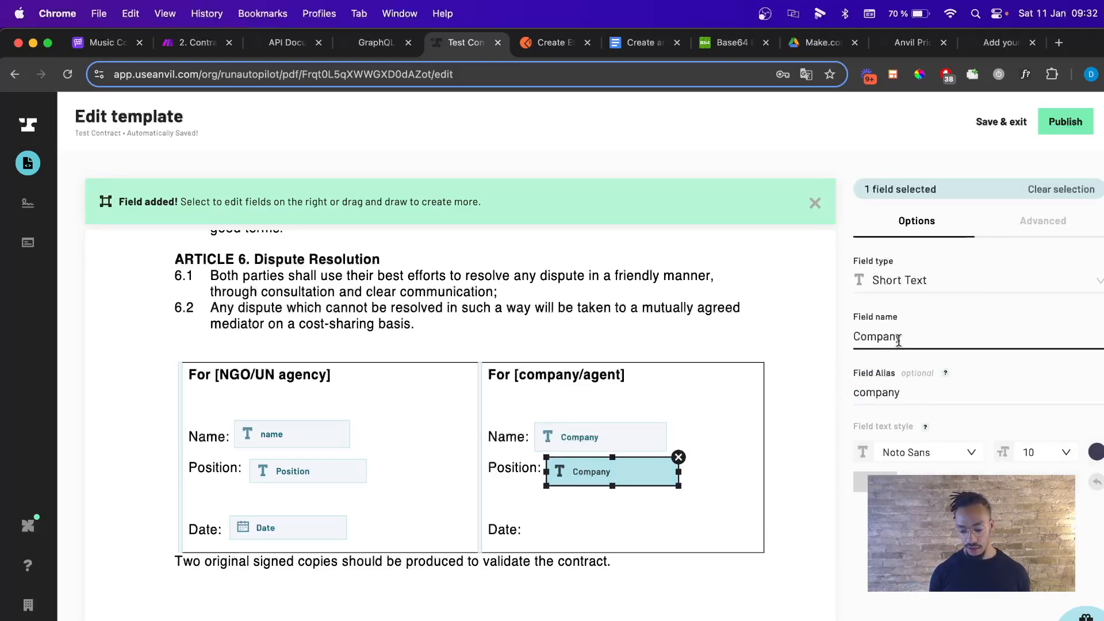
double_click(899, 340)
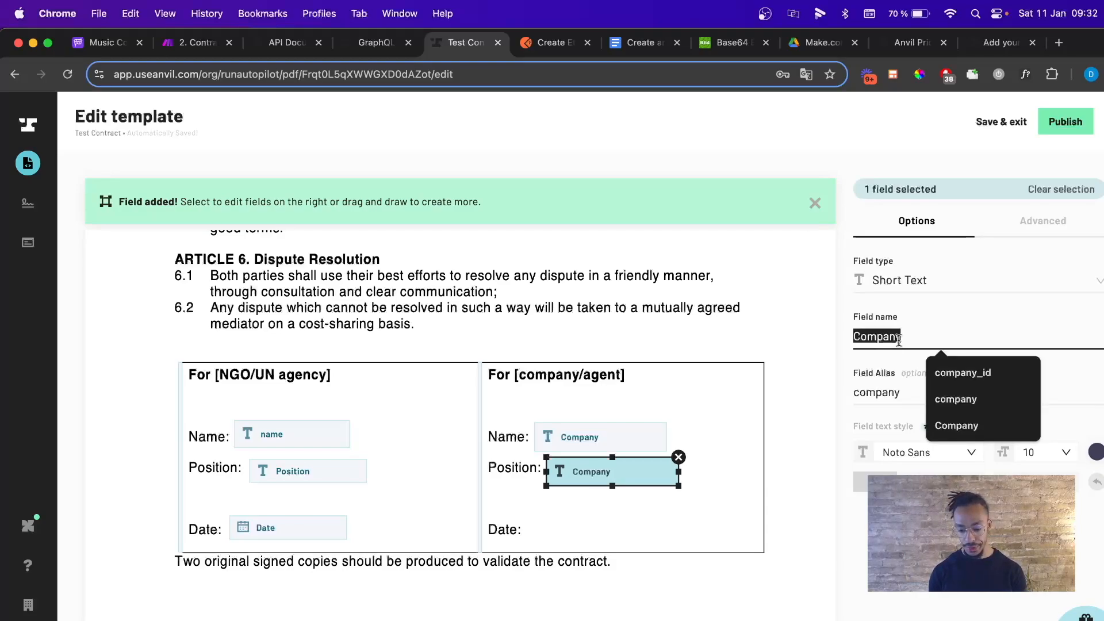
text(Role)
click(892, 384)
double_click(892, 384)
text(role)
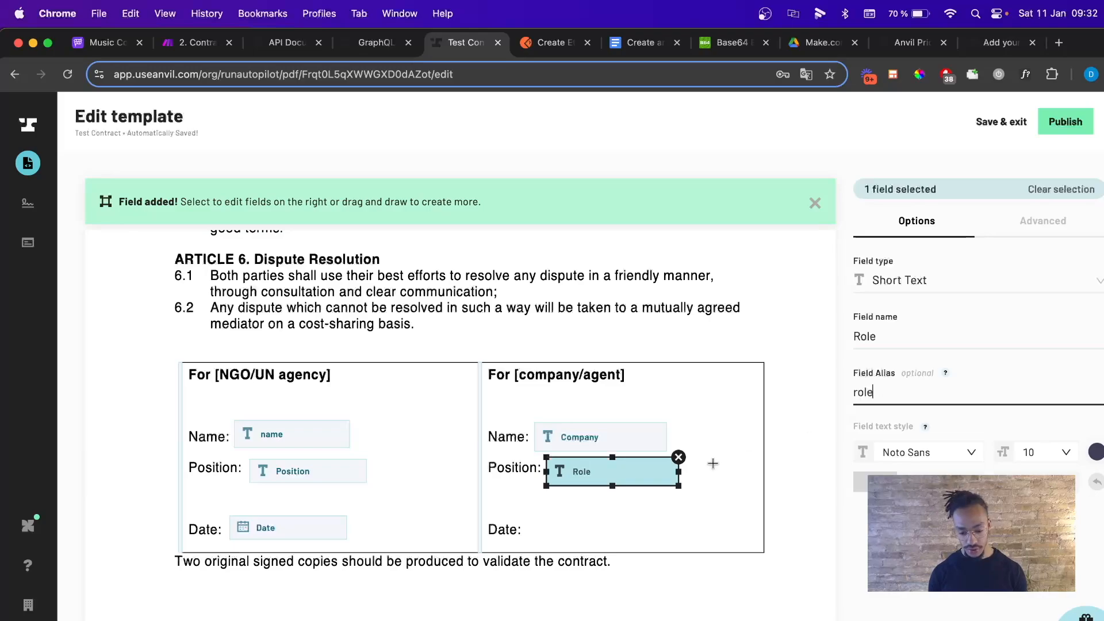
click(623, 524)
Duplicate the Role field beside the right Date: label as Today with alias today.
click(636, 467)
key(super+c)
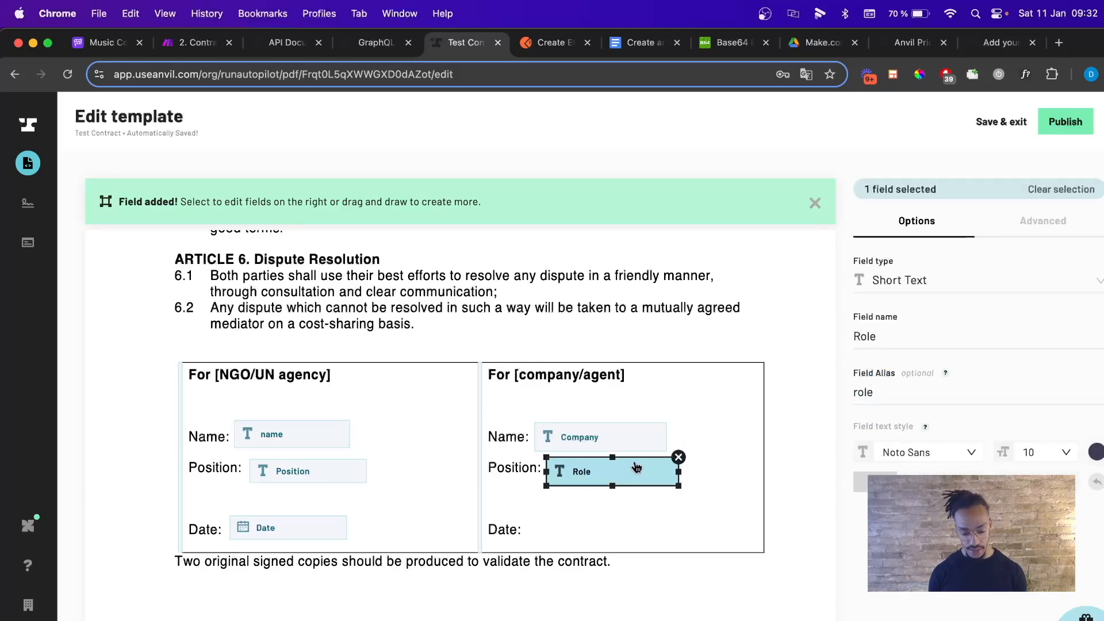
key(super+v)
drag(621, 493, 587, 538)
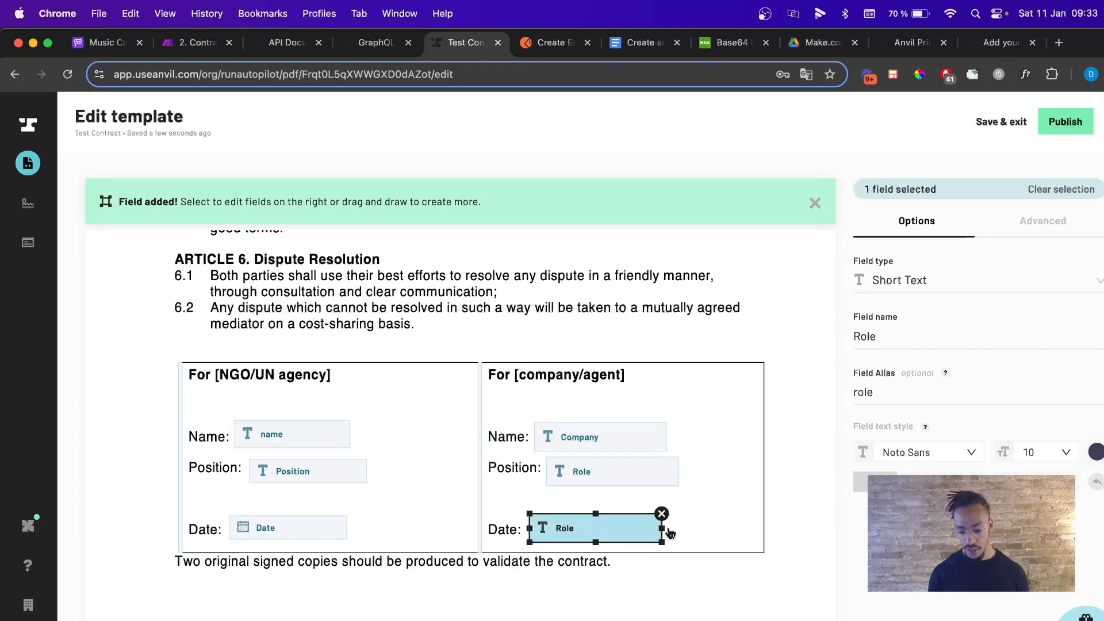
double_click(892, 332)
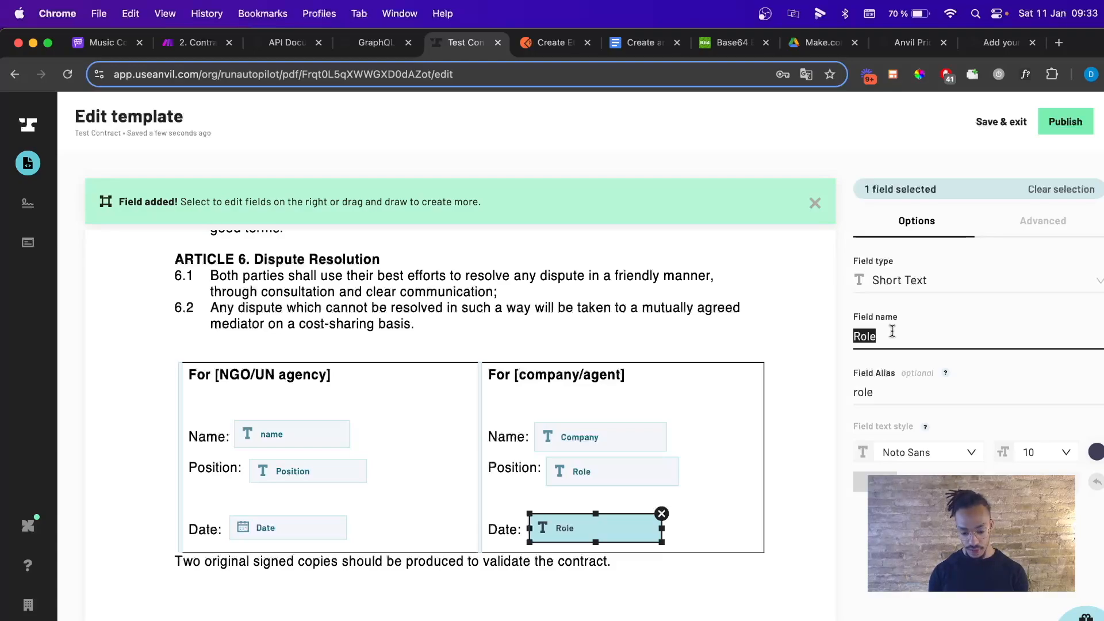
text(Today)
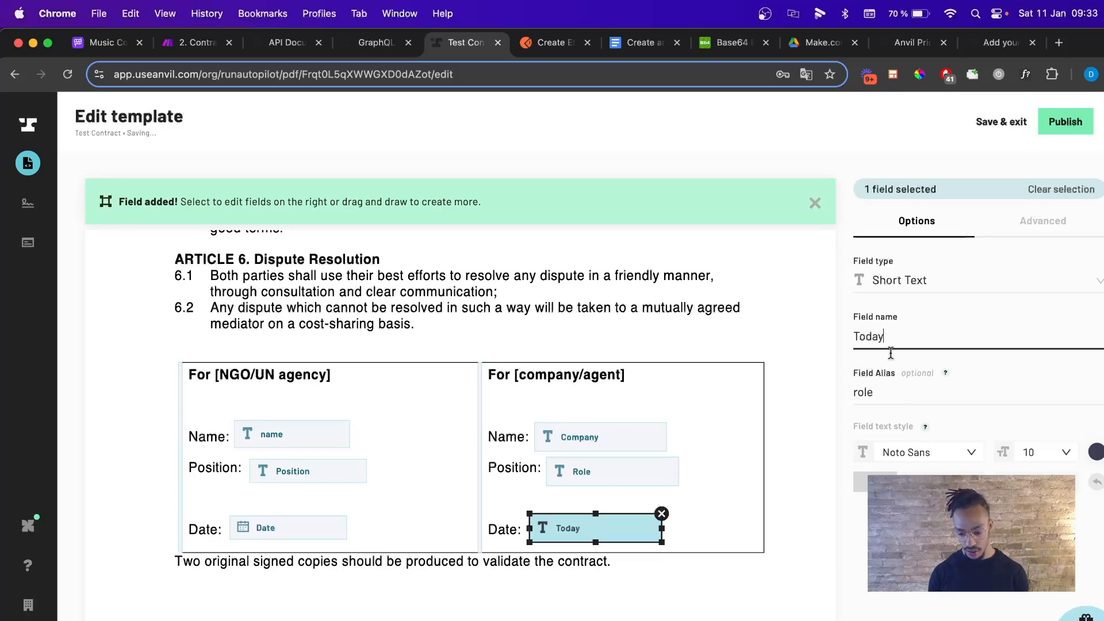
double_click(890, 389)
text(today)
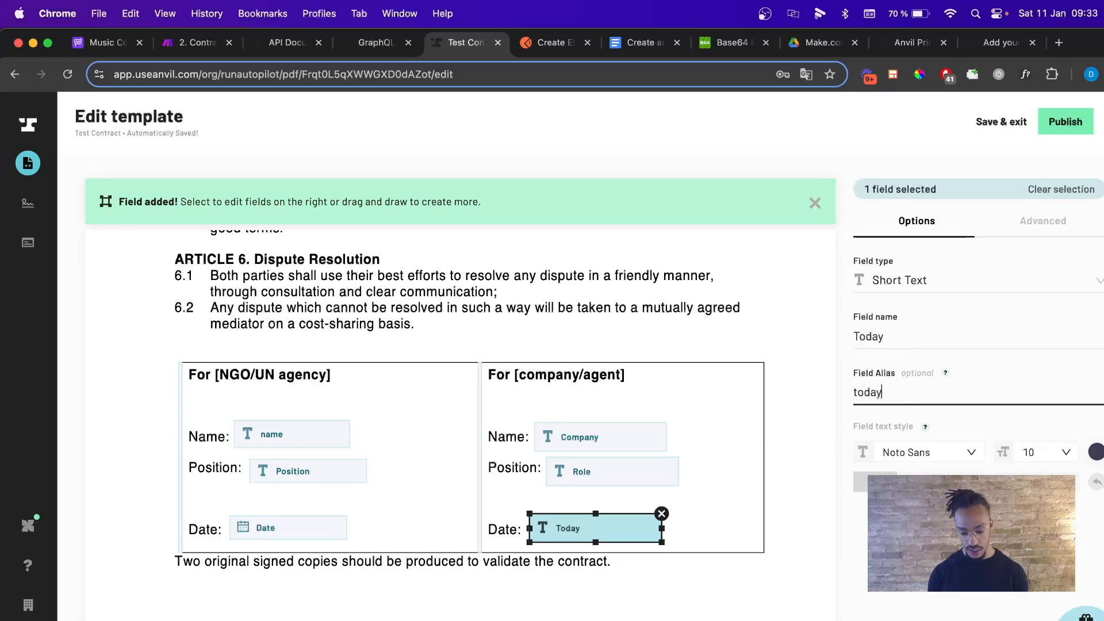
click(748, 524)
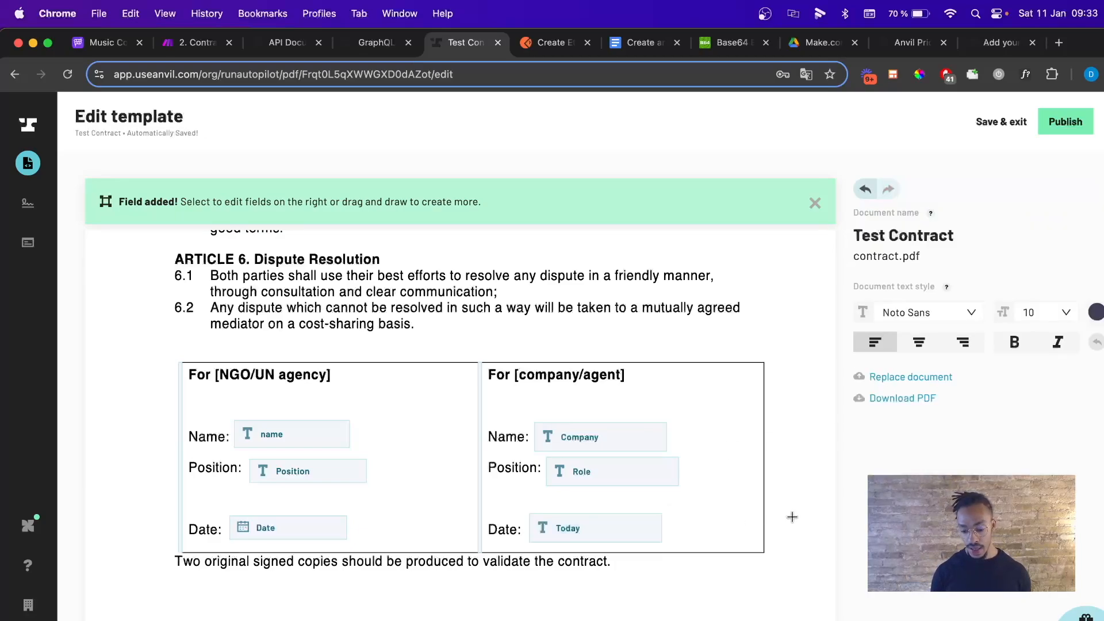
scroll(735, 513, down, 1)
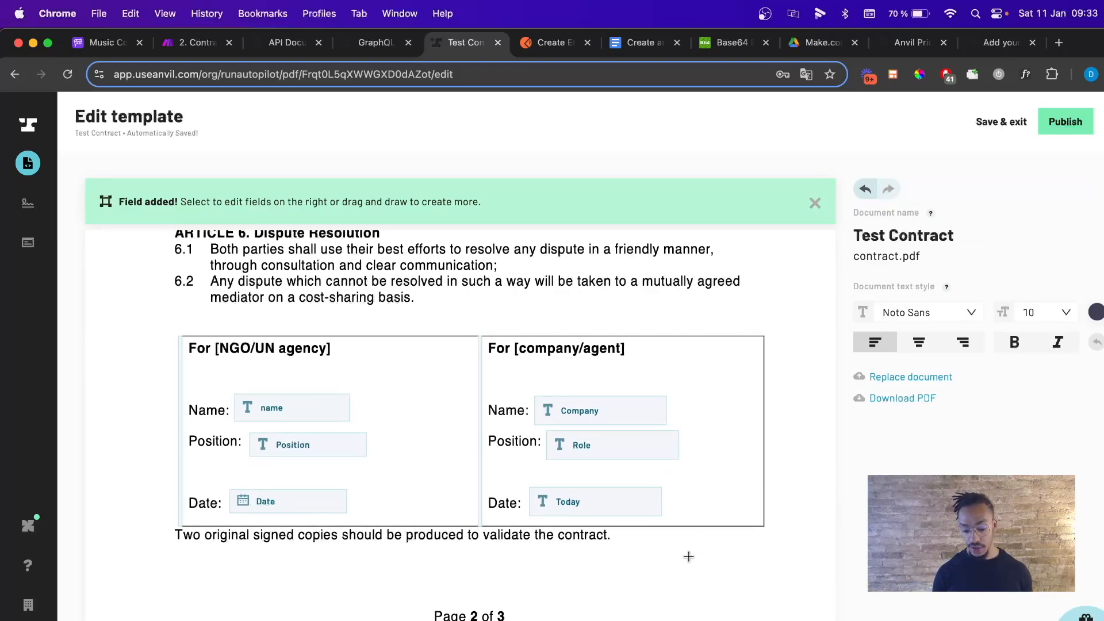
Draw the New 7 field below the signature table and set its type to Signature.
drag(578, 567, 797, 617)
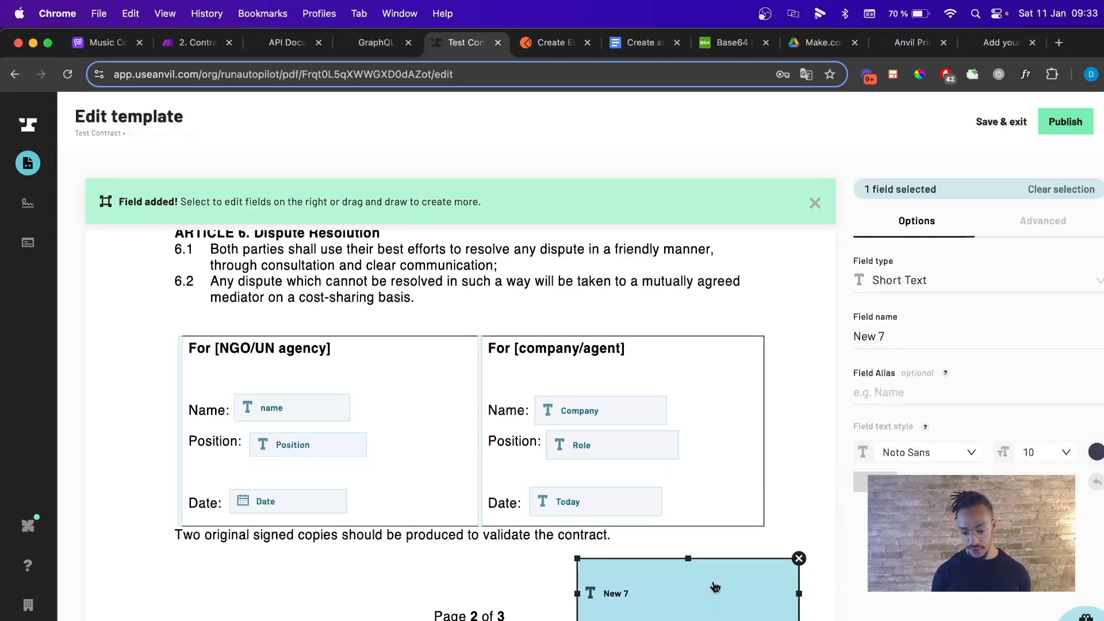
click(917, 280)
scroll(924, 374, down, 5)
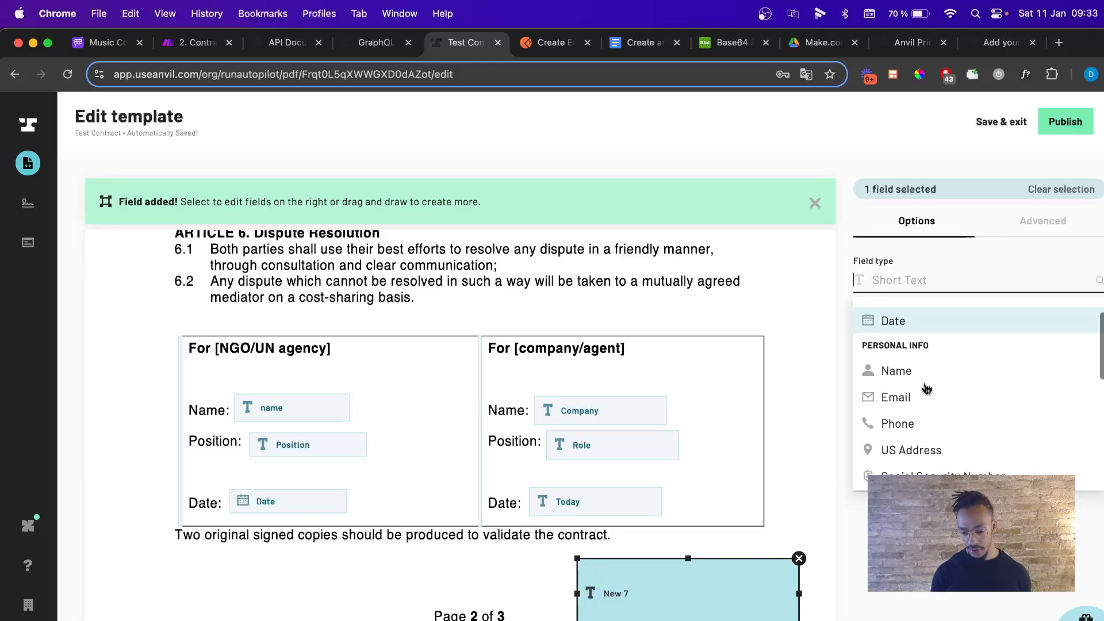
scroll(926, 389, down, 6)
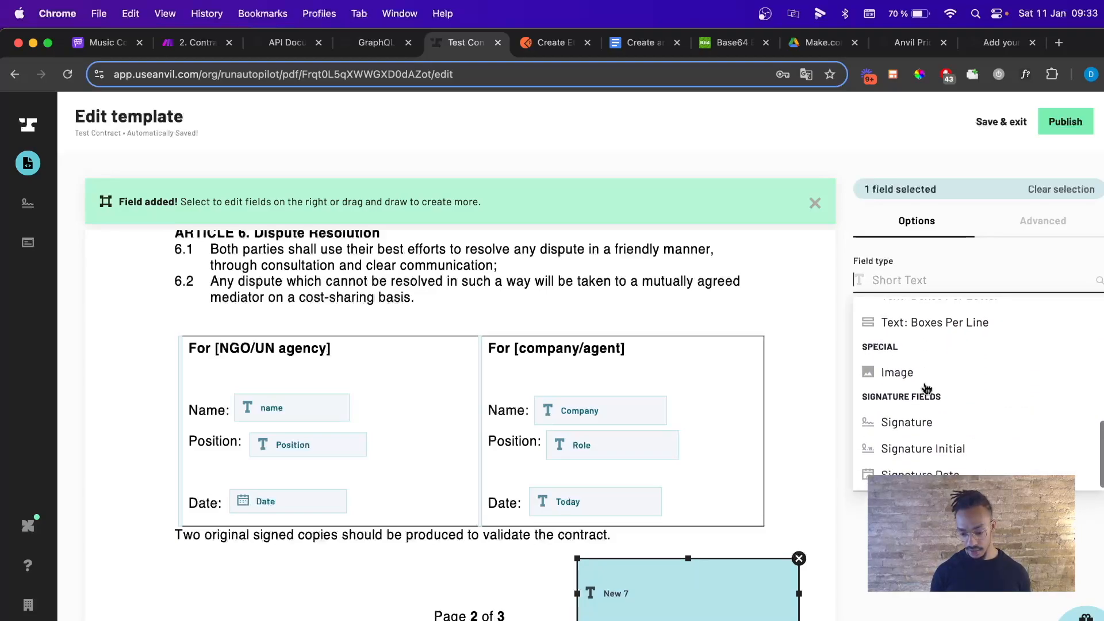
click(913, 425)
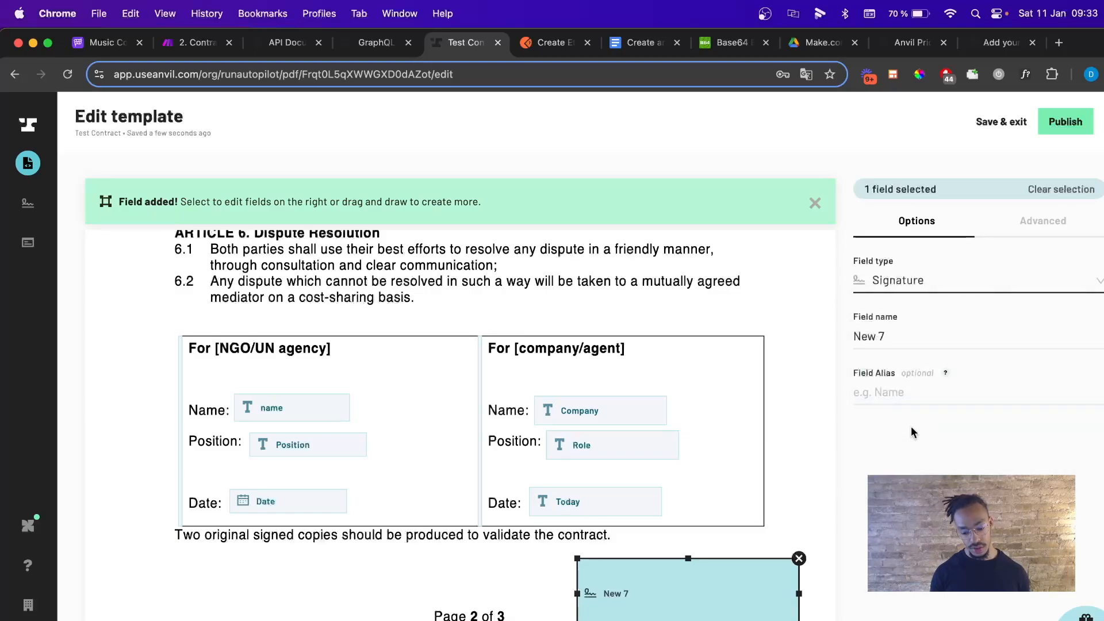
scroll(725, 523, down, 1)
scroll(726, 522, down, 2)
scroll(726, 525, up, 2)
click(468, 463)
scroll(607, 431, down, 3)
scroll(585, 426, down, 3)
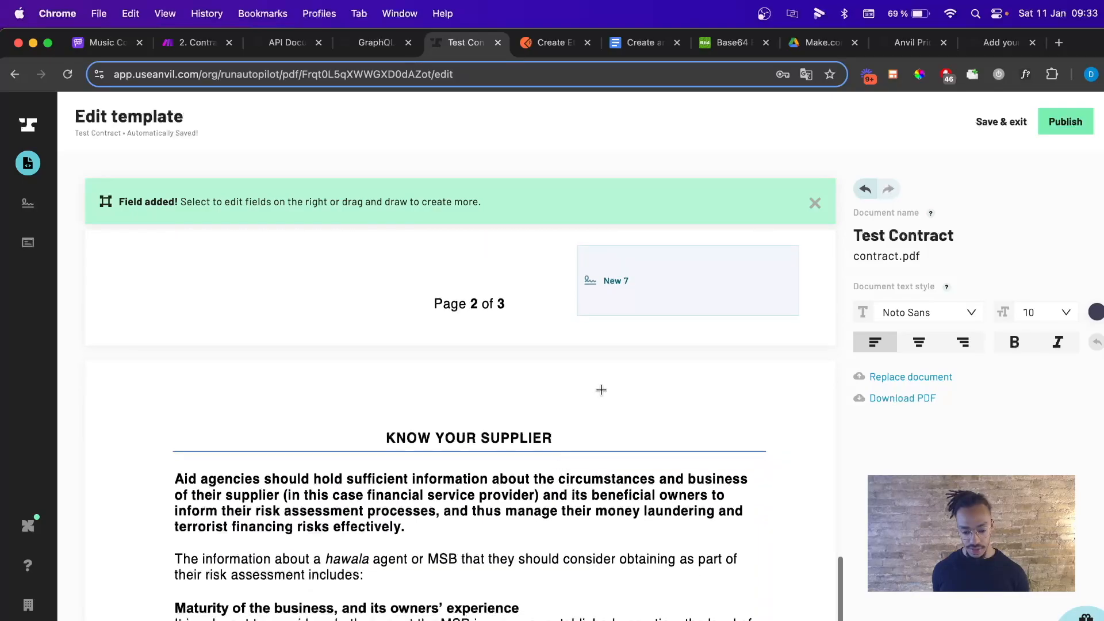
scroll(585, 425, down, 10)
scroll(584, 425, up, 7)
scroll(584, 429, up, 13)
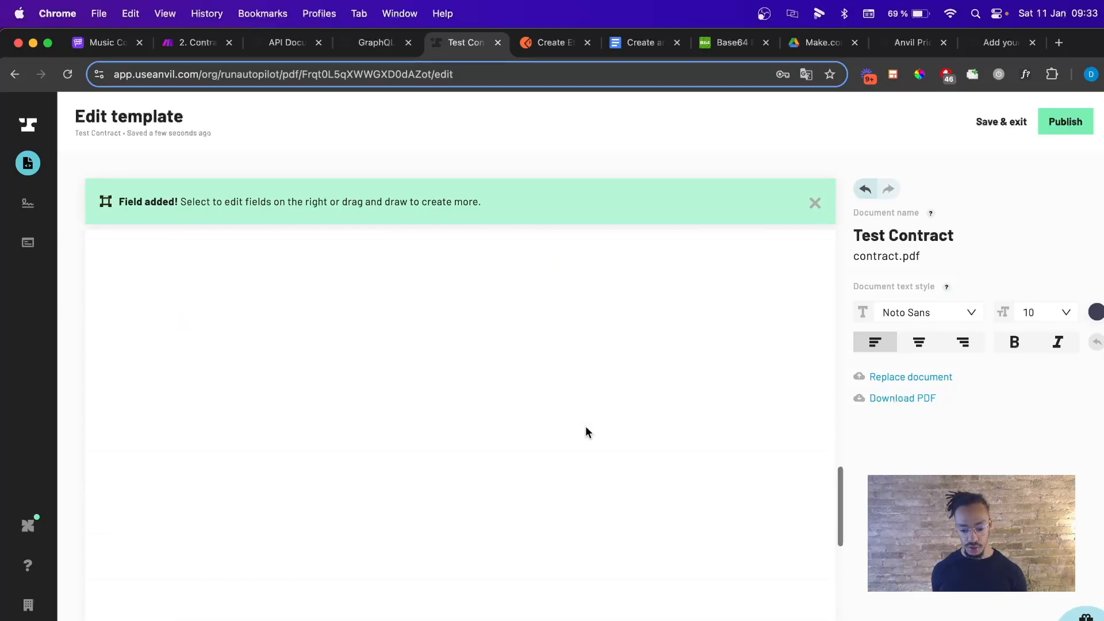
scroll(571, 374, down, 5)
scroll(571, 374, up, 1)
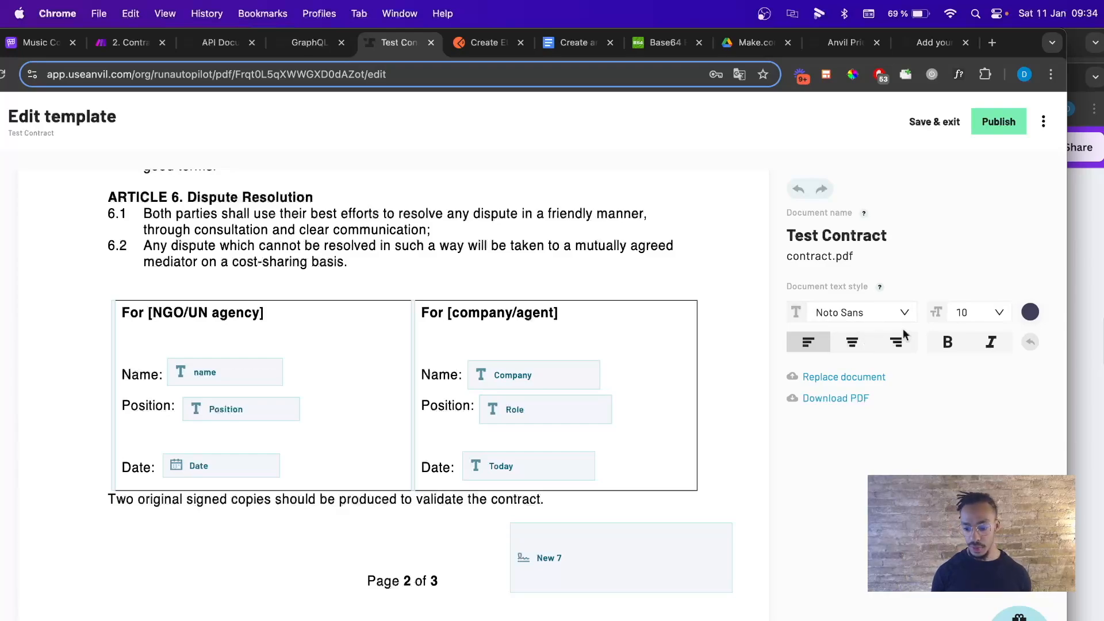
Publish the template with 'Test Contract' as the version description.
click(1002, 128)
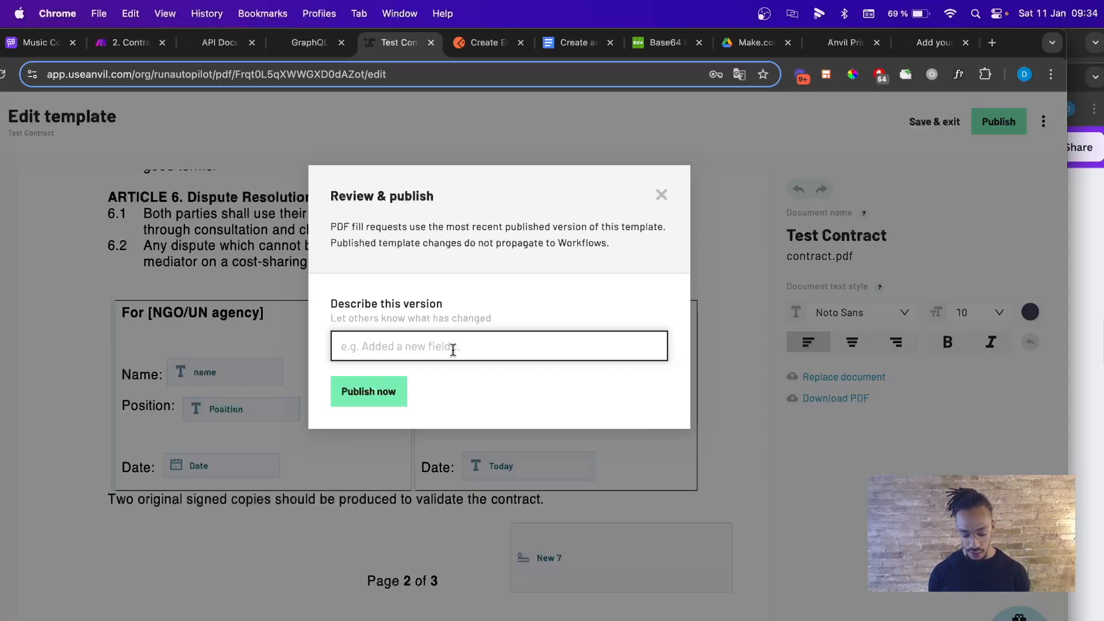
text(Test Contract V1)
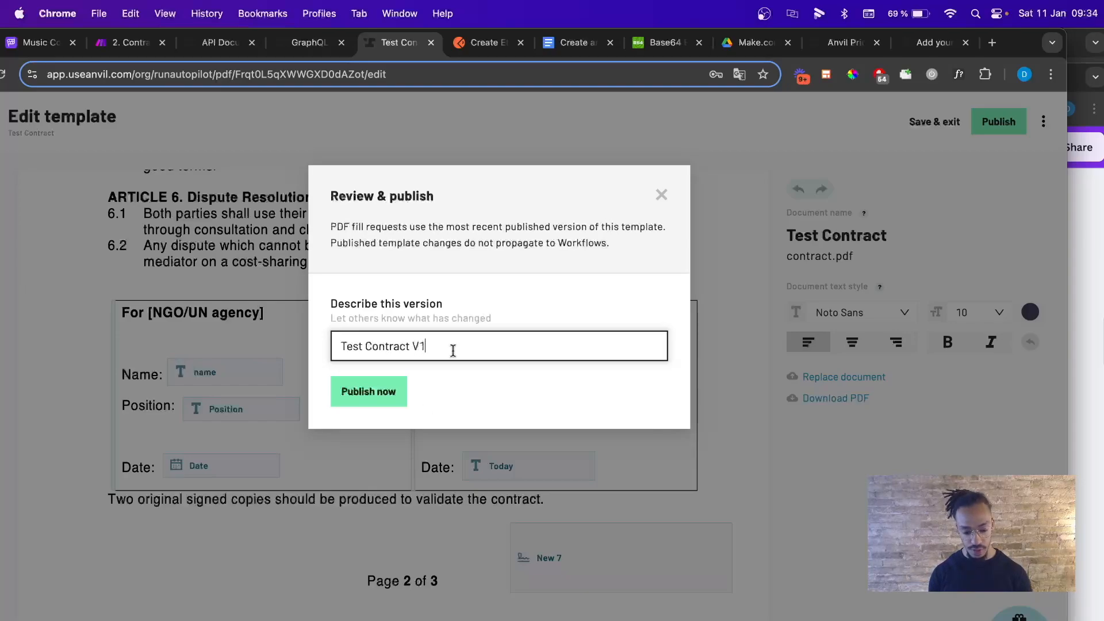
click(365, 406)
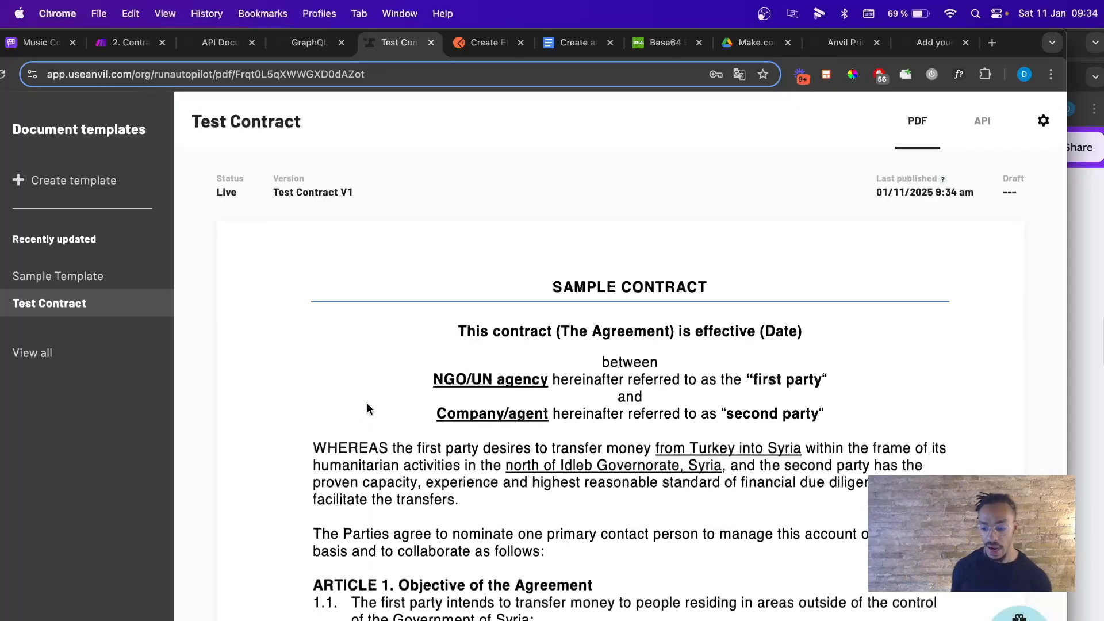
Scroll through the published Test Contract V1 template preview.
scroll(368, 408, down, 15)
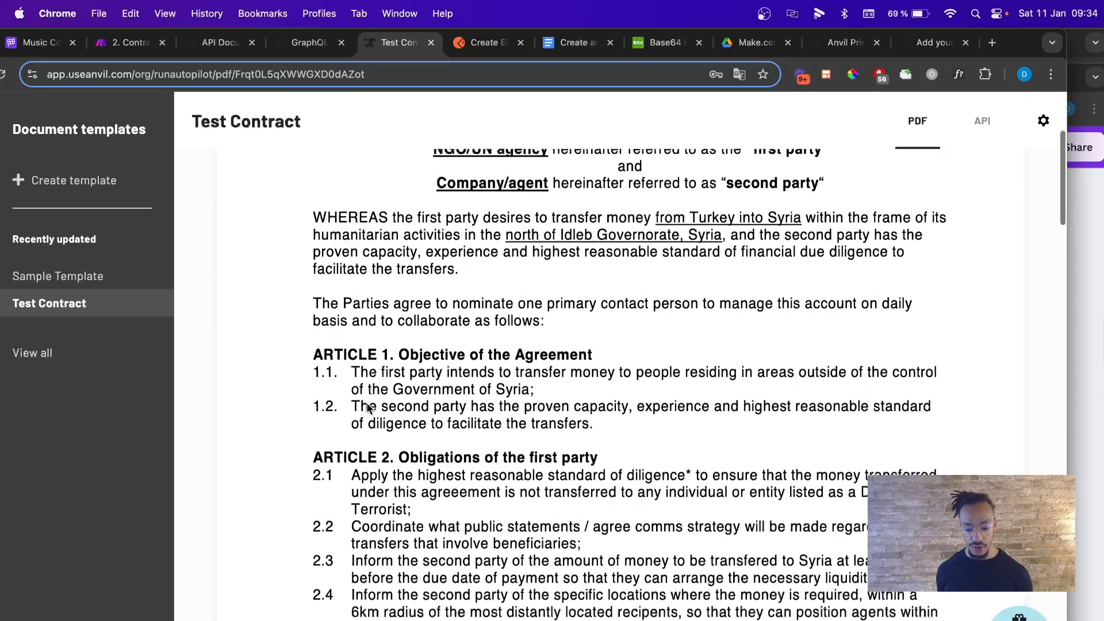
scroll(368, 408, down, 20)
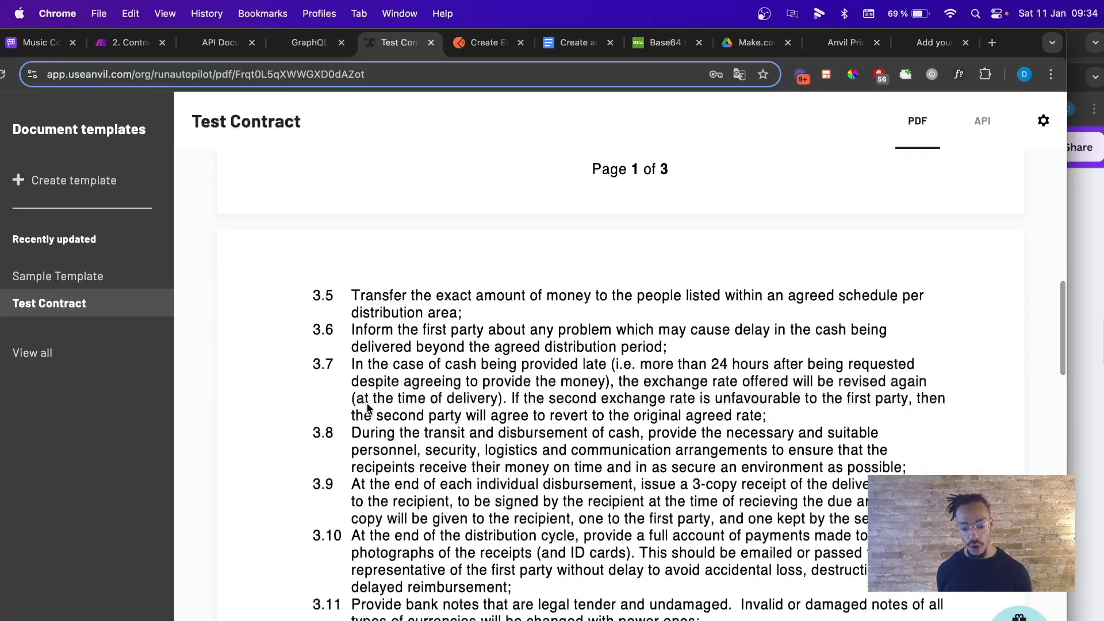
scroll(367, 408, down, 4)
scroll(367, 407, up, 2)
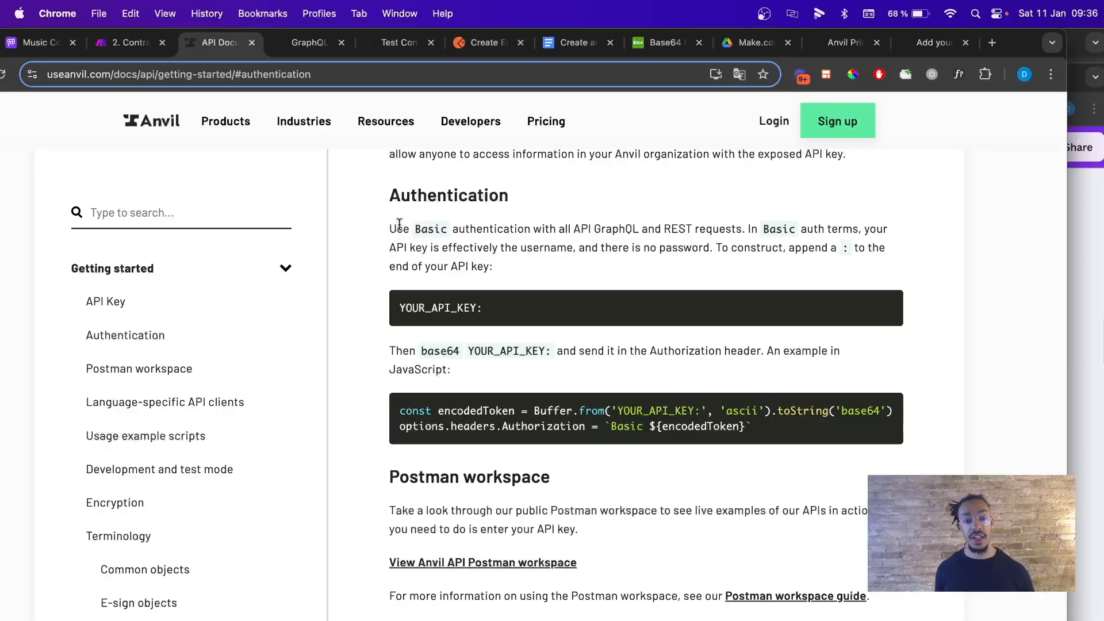
Highlight 'Basic' and 'base64' in the Authentication docs, then return to the Test Contract template.
double_click(426, 229)
click(423, 230)
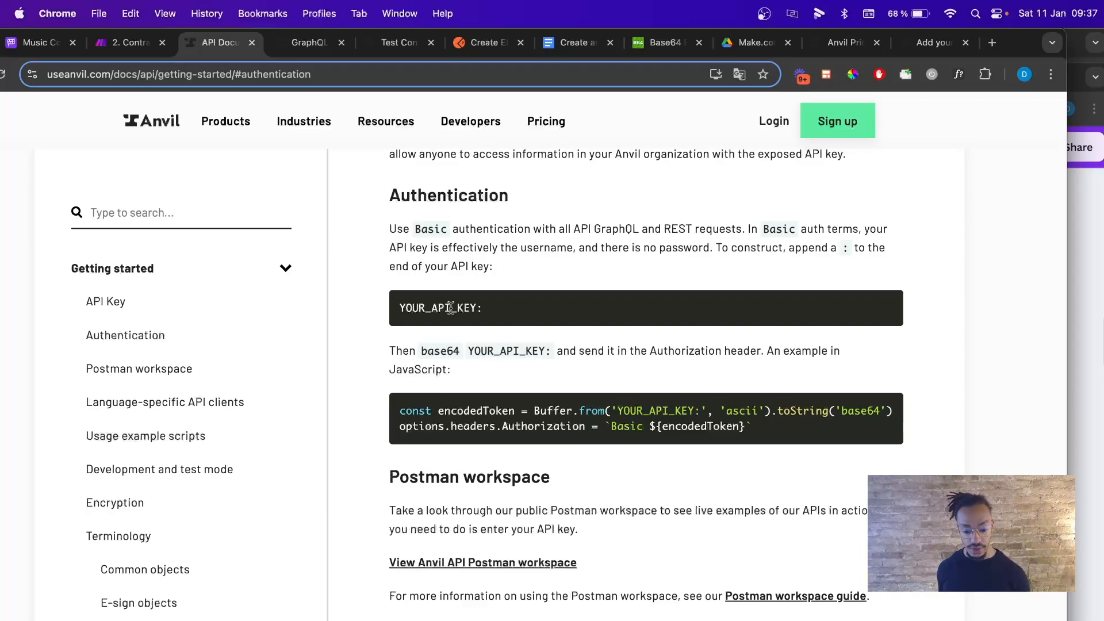
drag(422, 355, 448, 354)
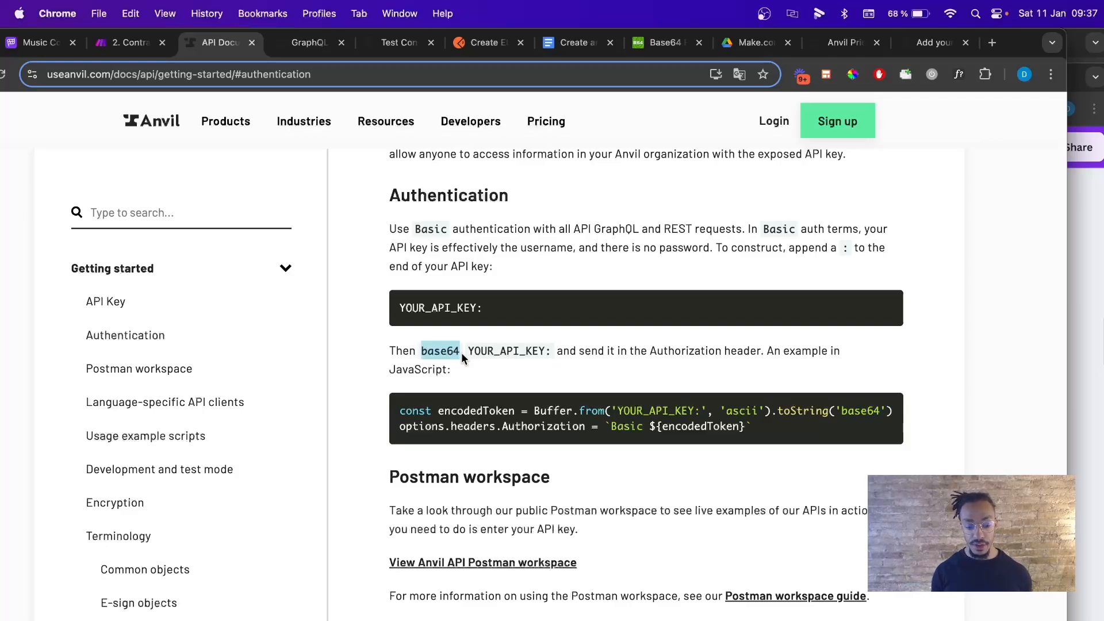
click(395, 42)
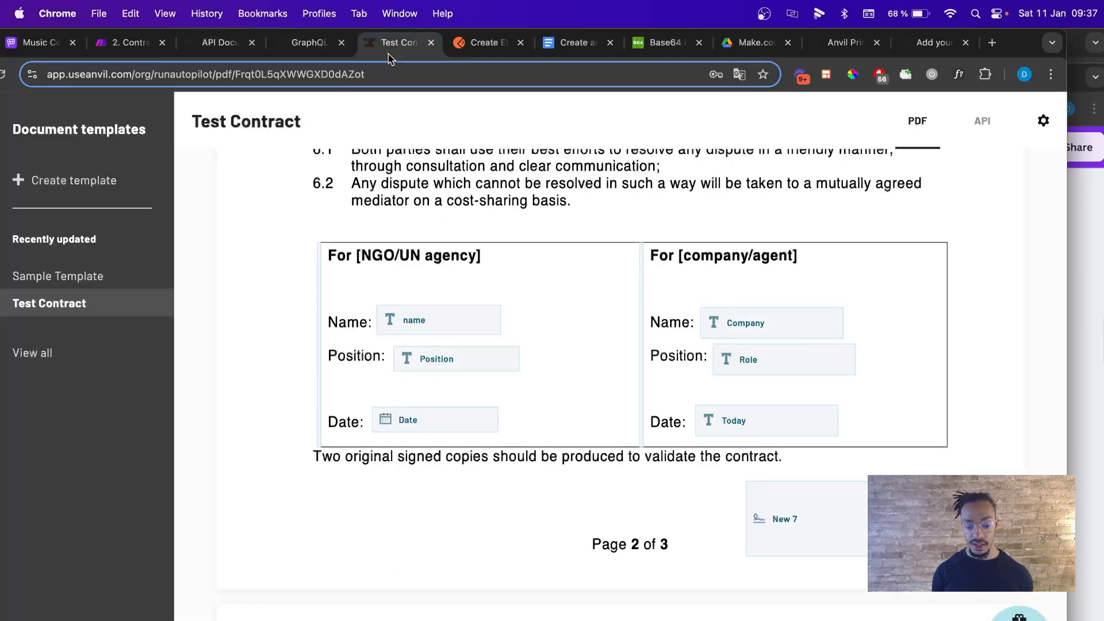
Show the Test Contract template's API details, highlighting the Fill API URL, and open the organization menu.
scroll(201, 464, down, 1)
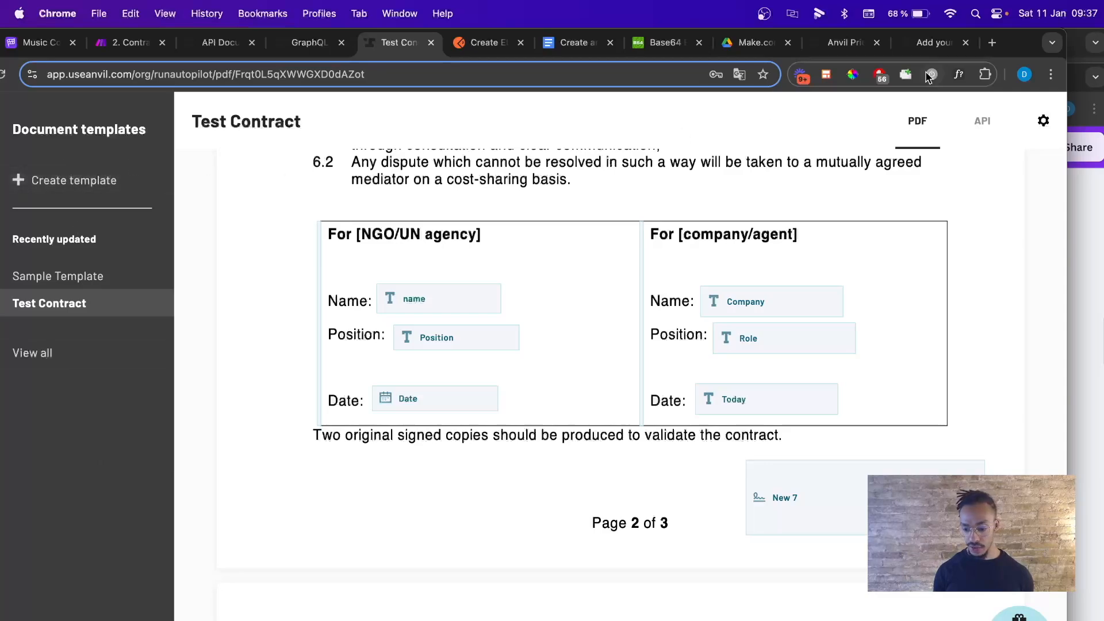
drag(1030, 53, 1074, 52)
click(1020, 134)
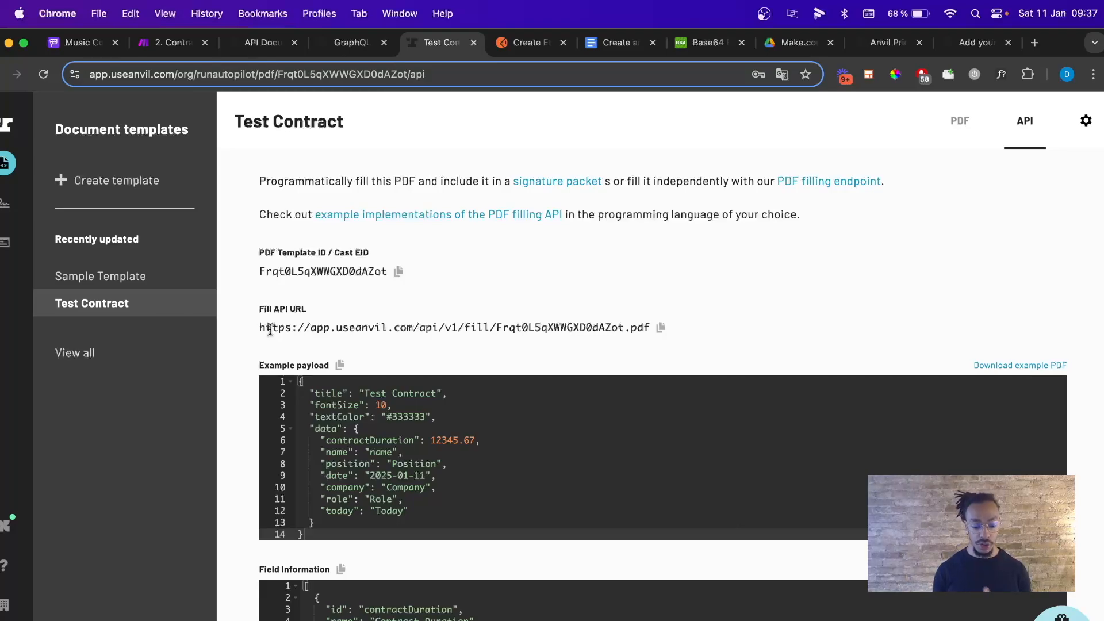
drag(269, 329, 640, 301)
click(615, 292)
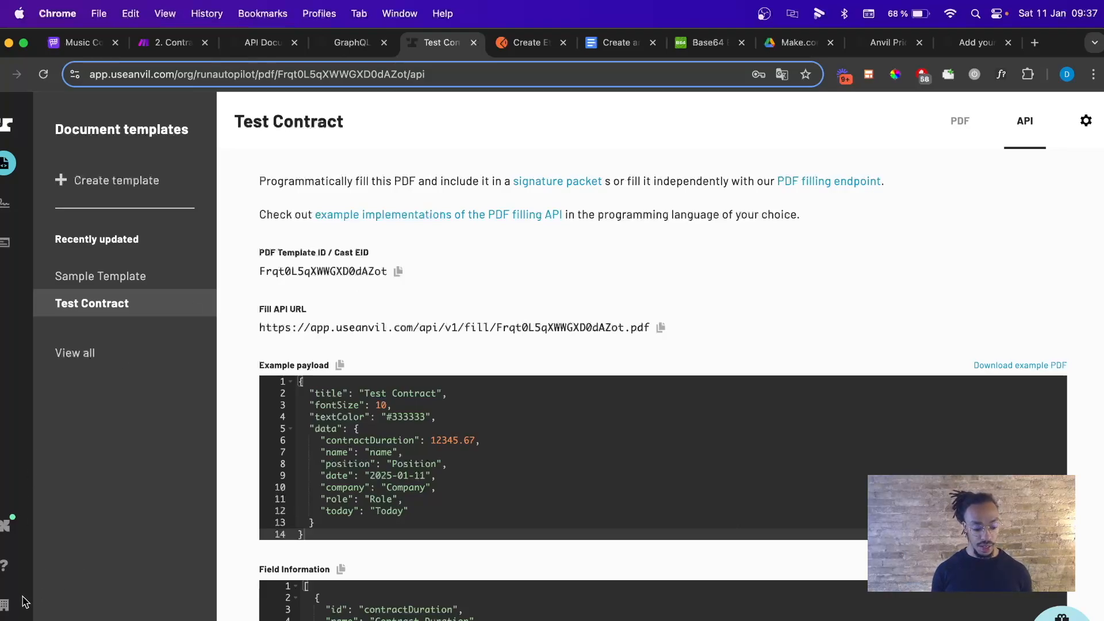
click(7, 607)
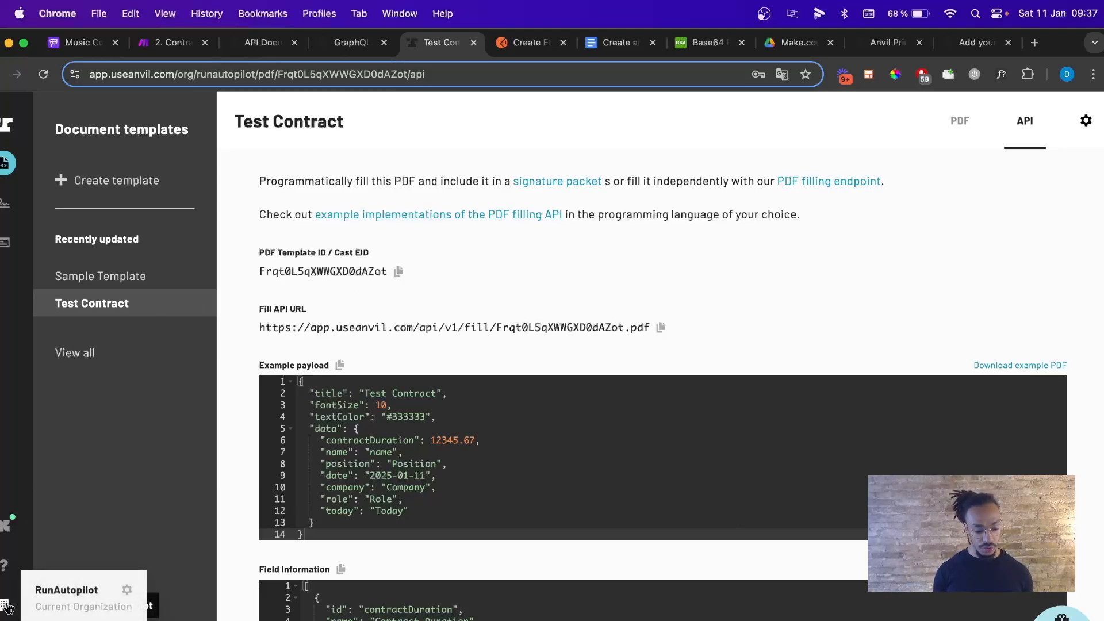
Open the API page of the organization settings.
click(127, 590)
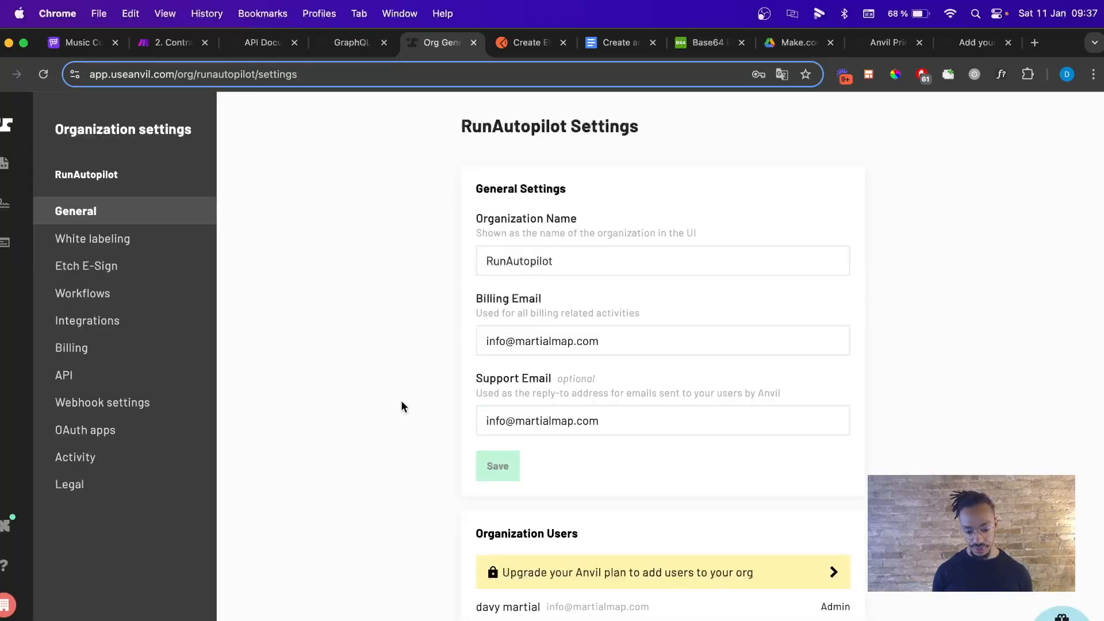
scroll(401, 406, down, 8)
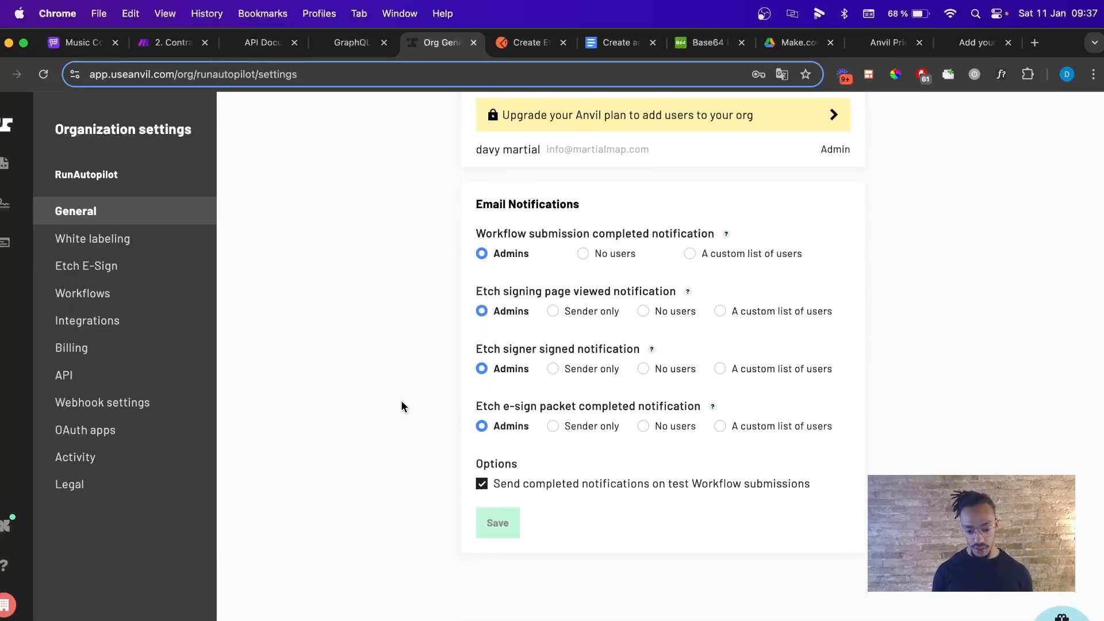
scroll(401, 407, up, 8)
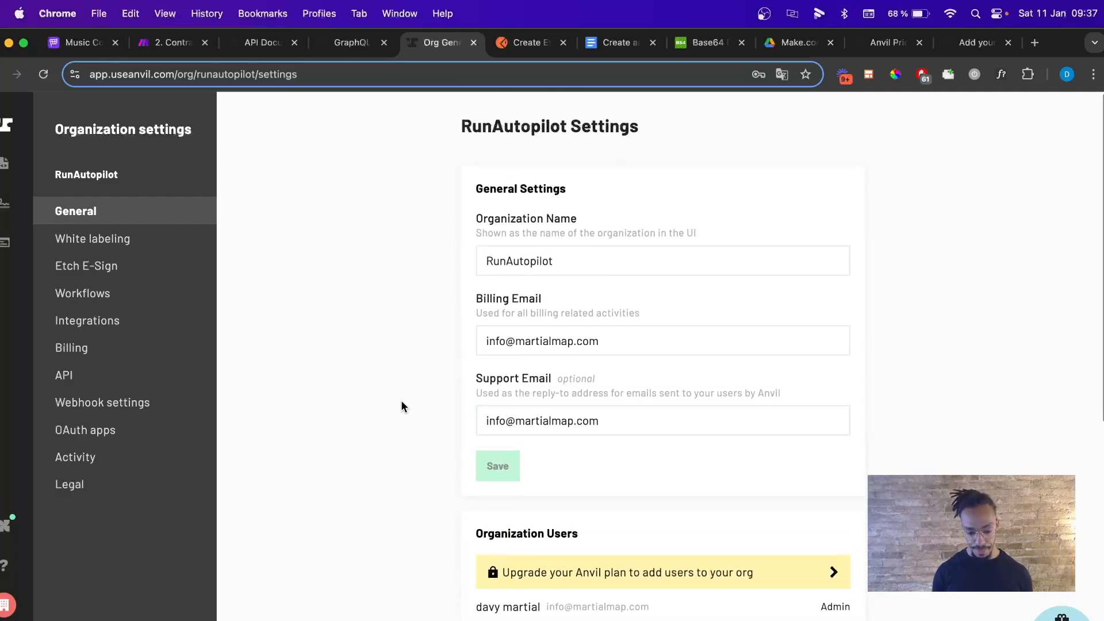
click(64, 375)
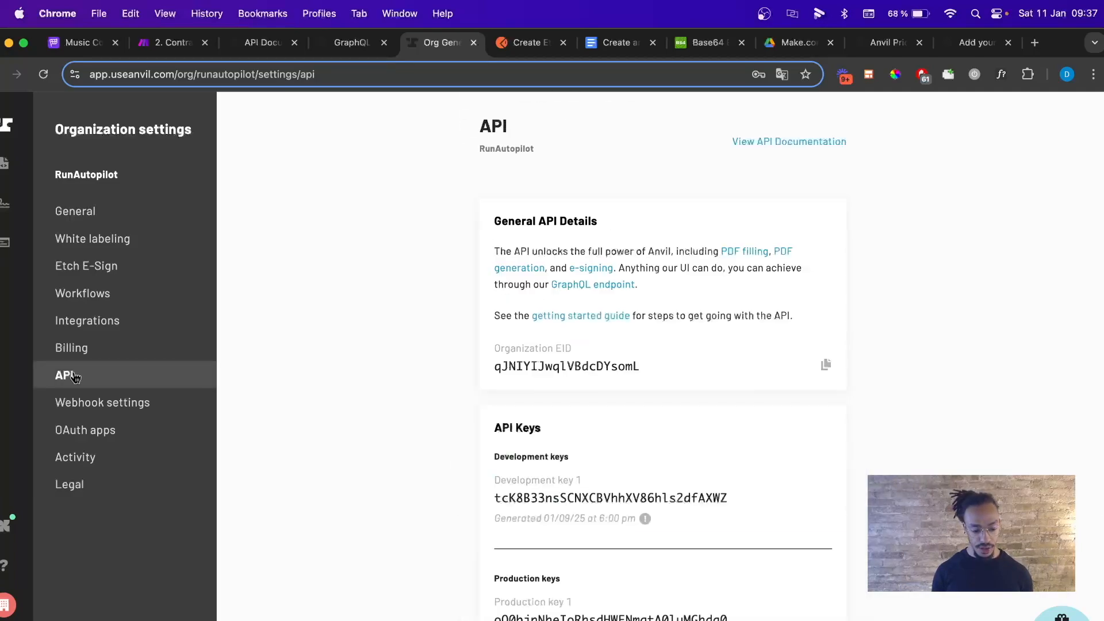
scroll(329, 395, down, 1)
scroll(329, 397, down, 3)
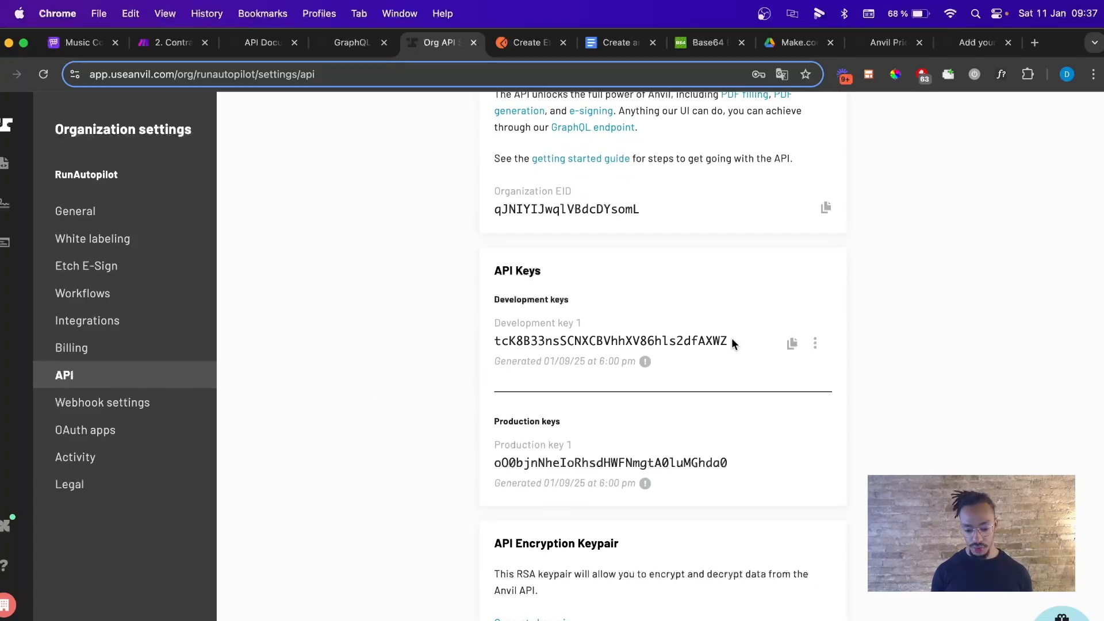
Copy Development key 1 and switch to the Create an etch Packet document.
drag(729, 339, 478, 344)
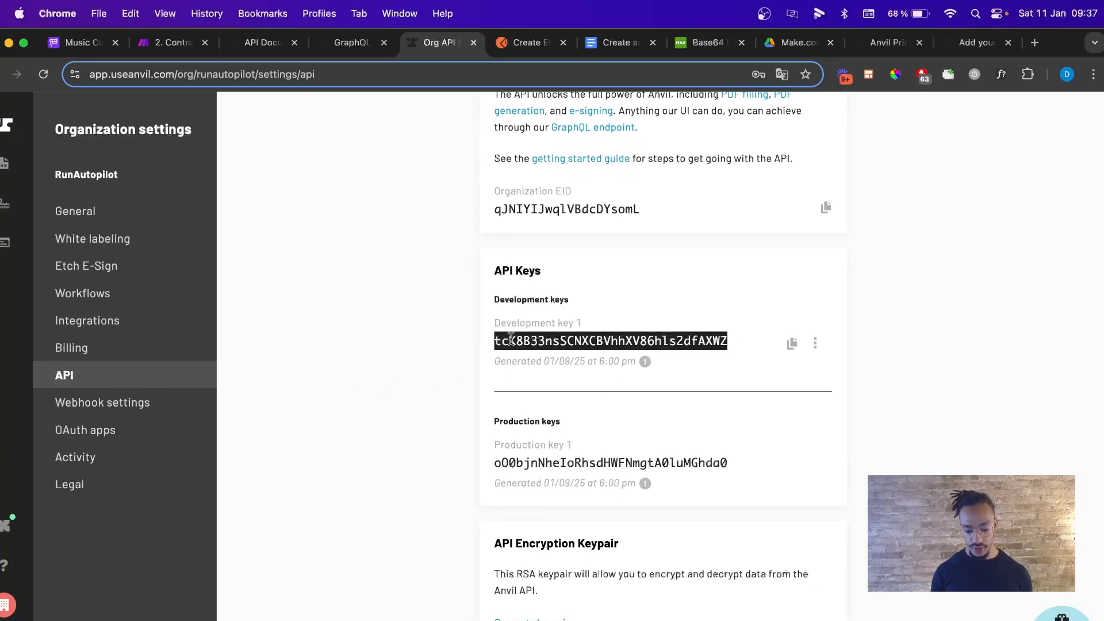
right_click(512, 340)
click(532, 373)
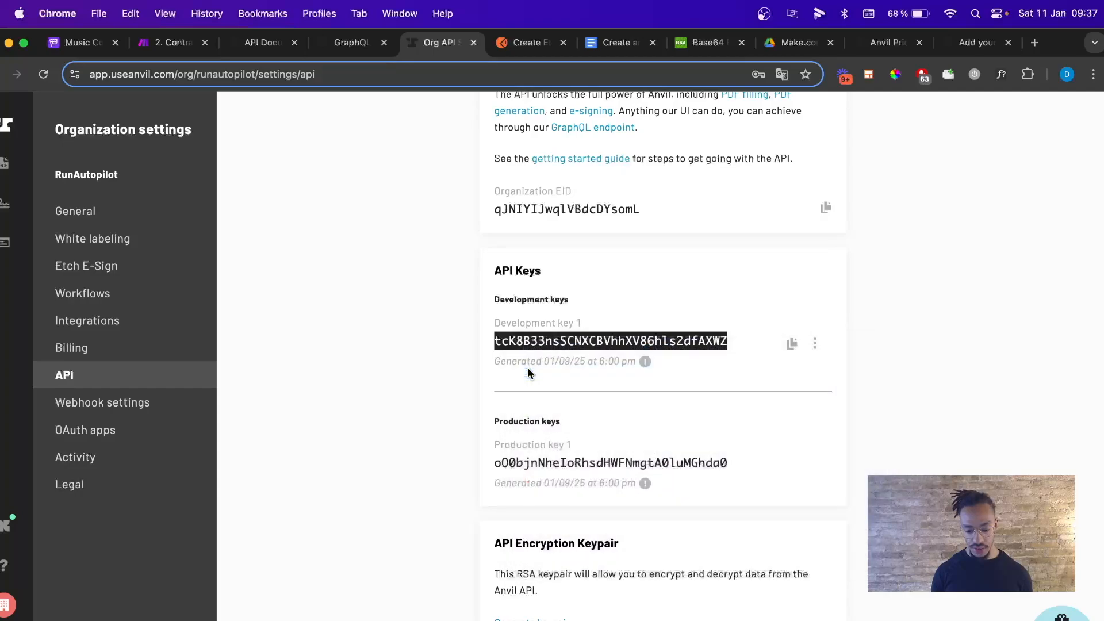
scroll(489, 362, up, 4)
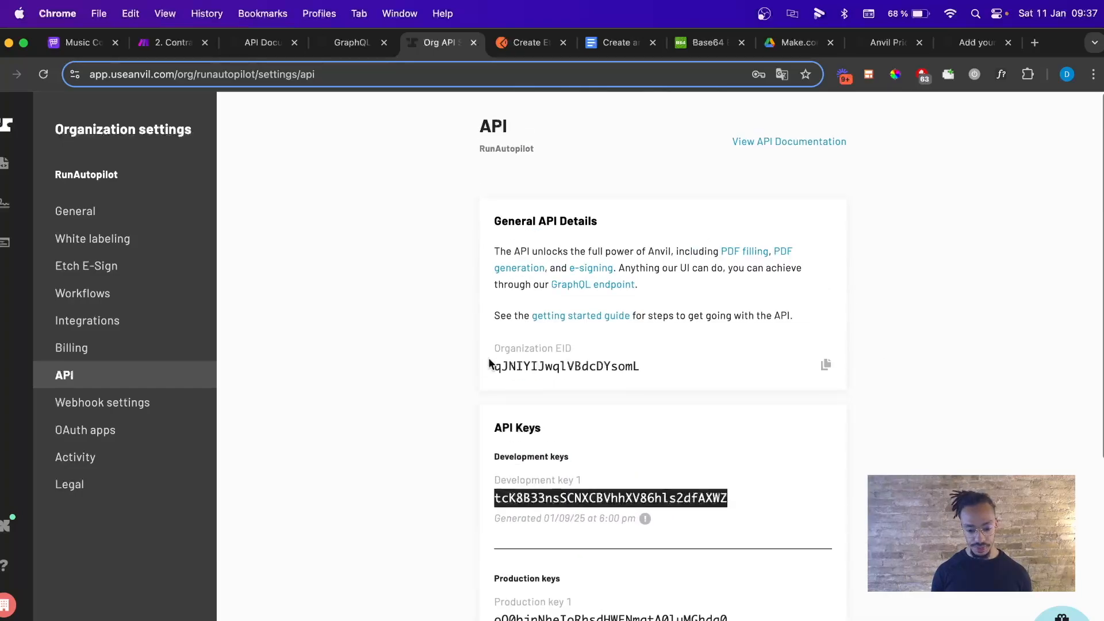
click(1, 72)
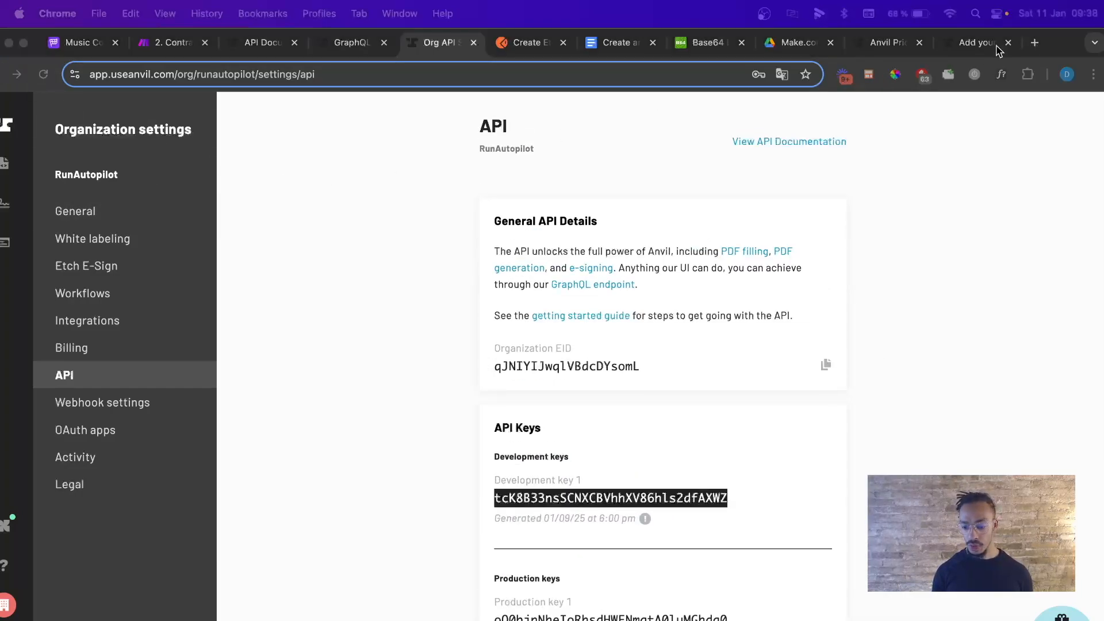
click(624, 47)
Insert a 'Development Key' line with the pasted API key above the Create an etch Packet title.
click(460, 236)
click(307, 254)
click(294, 267)
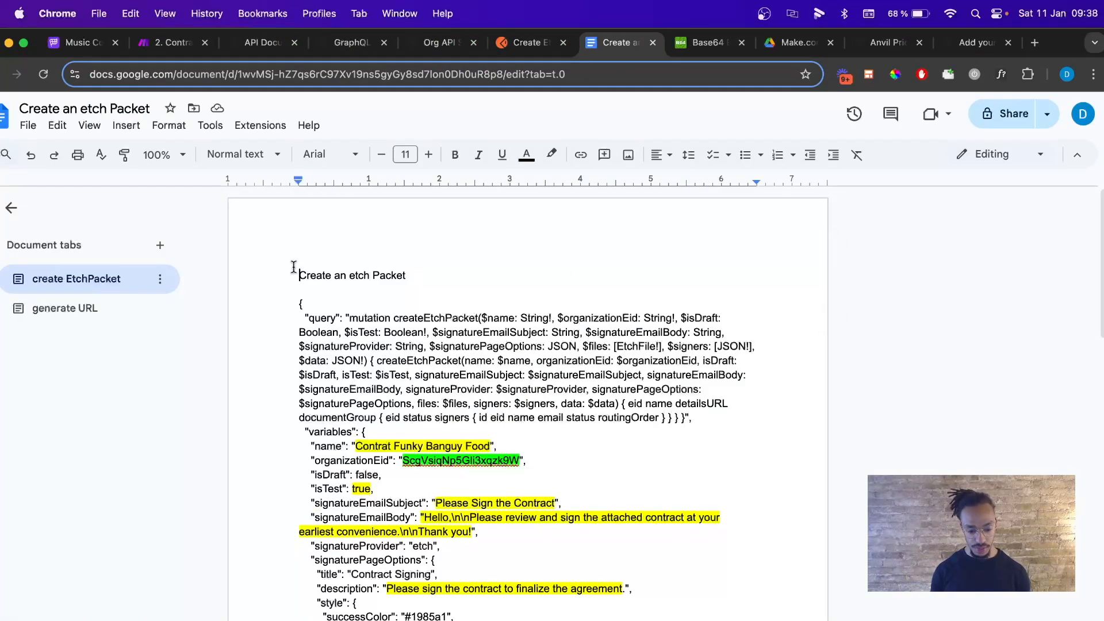
key(Return)
key(Return)
text(De)
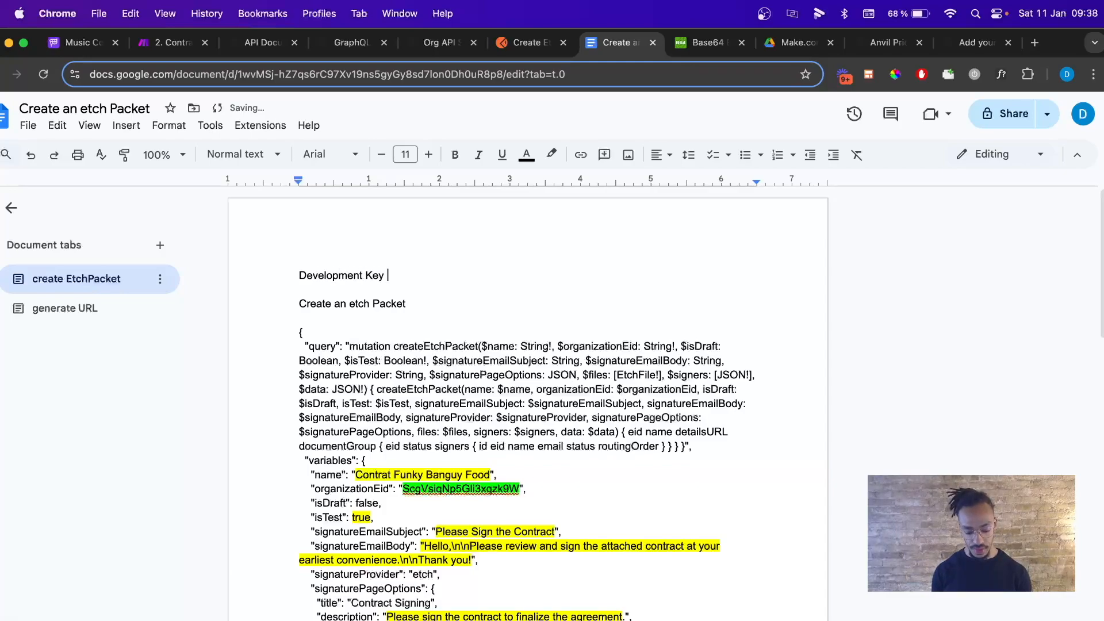
text(velopment Key)
key(super+v)
key(Return)
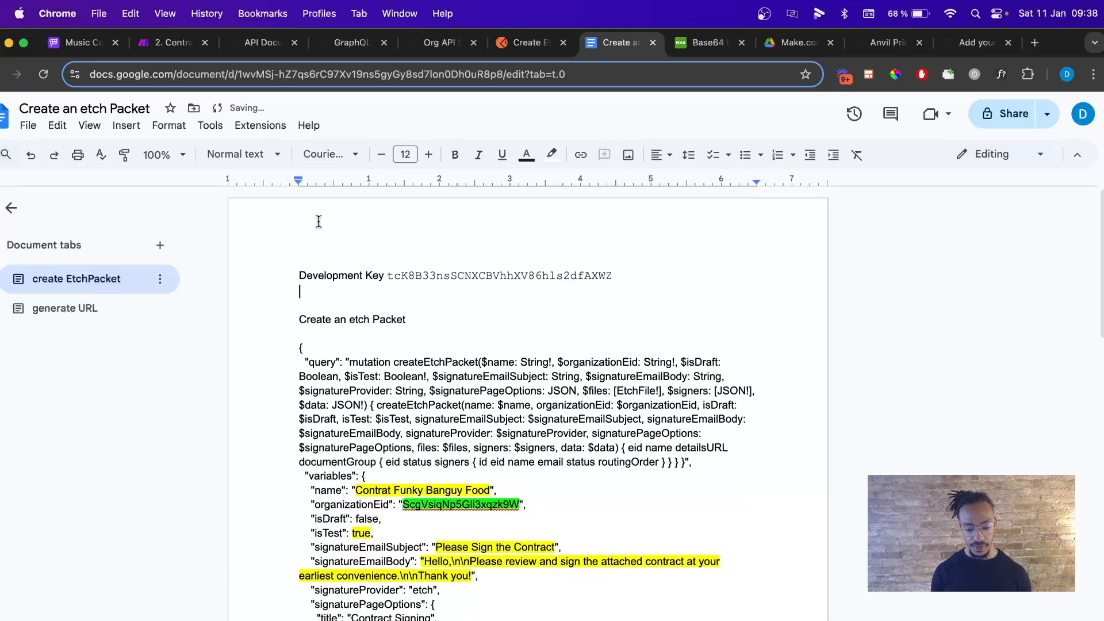
Add an 'Organization EID :' line with the copied organization ID, formatted like the existing label.
click(267, 49)
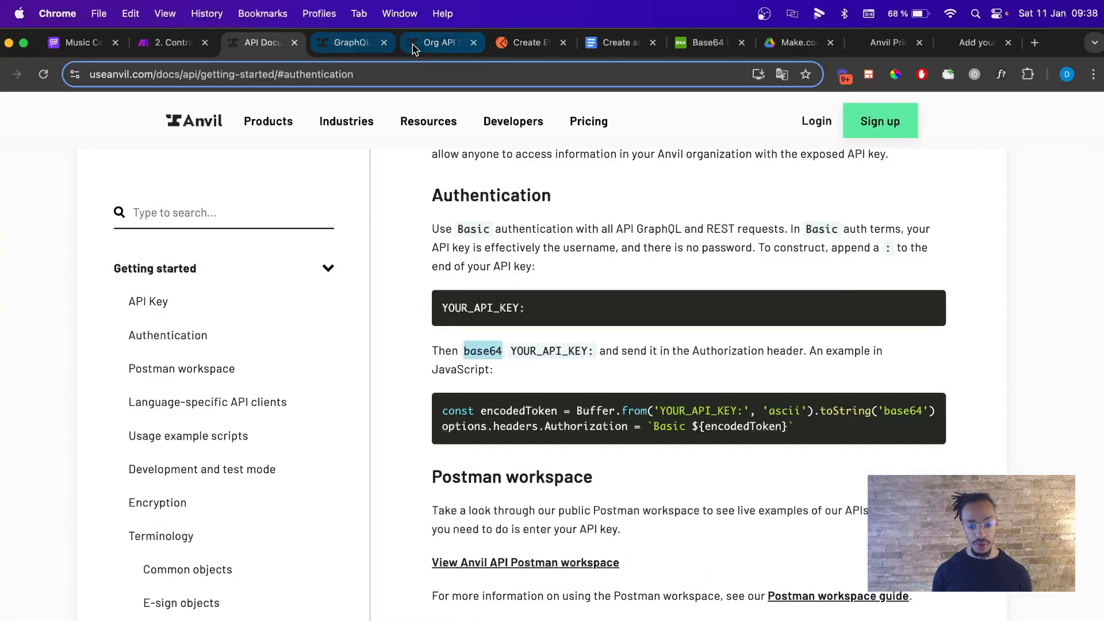
click(413, 46)
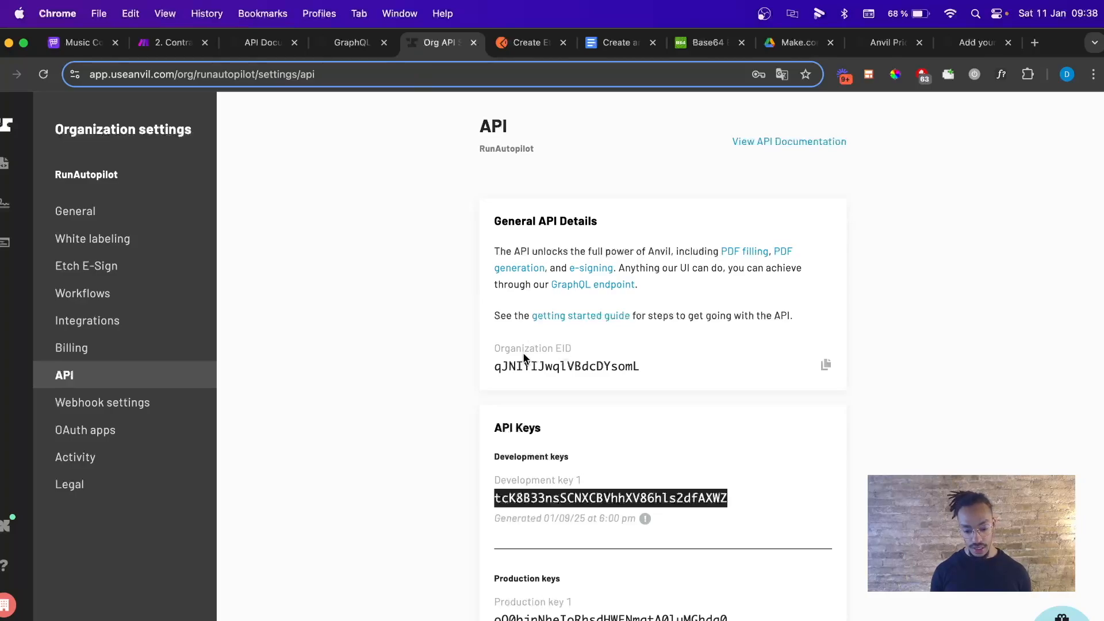
click(825, 366)
click(616, 46)
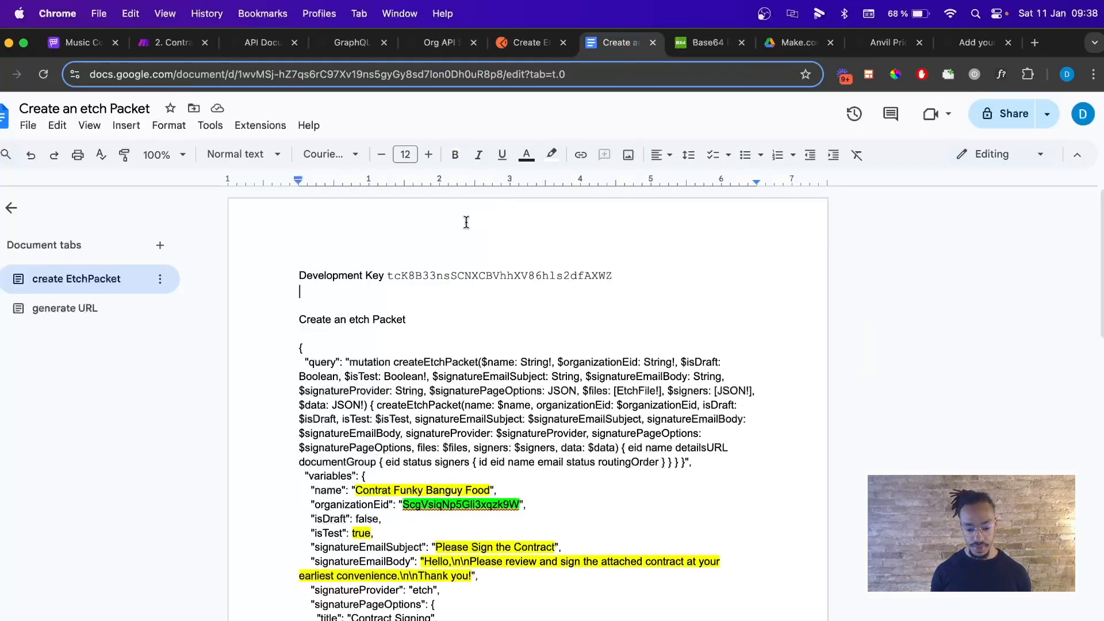
text(Orga)
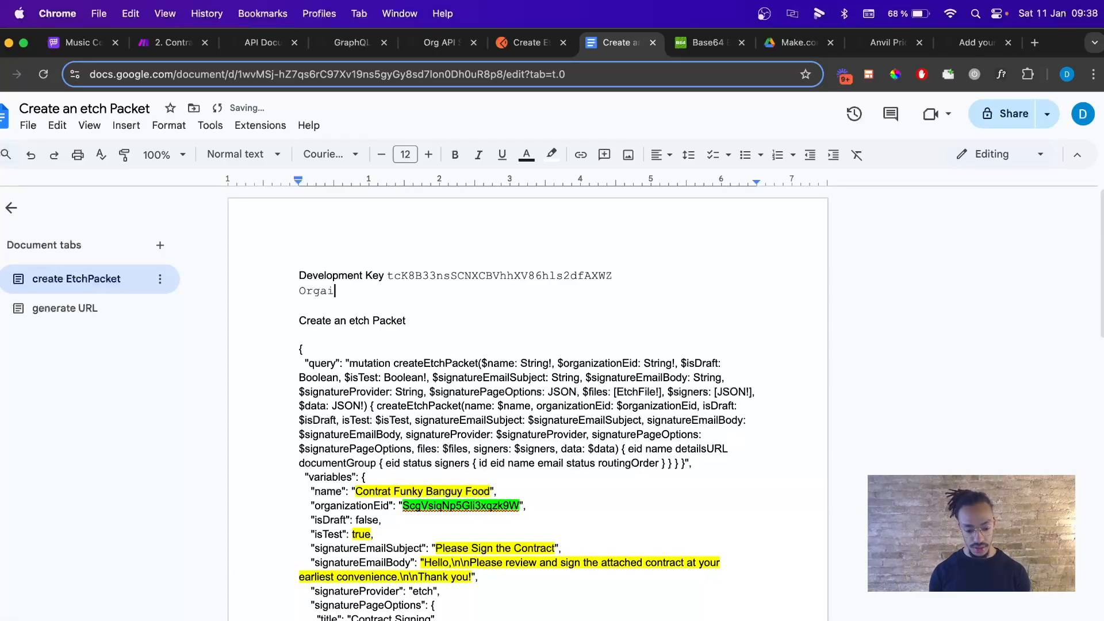
text(nization EID :)
key(super+v)
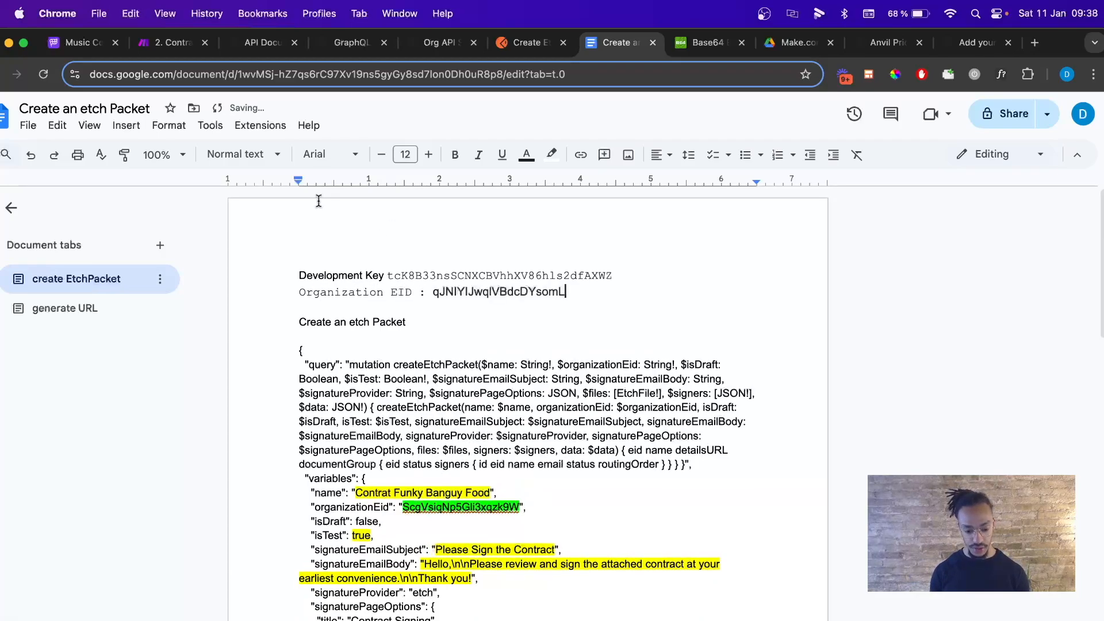
click(125, 155)
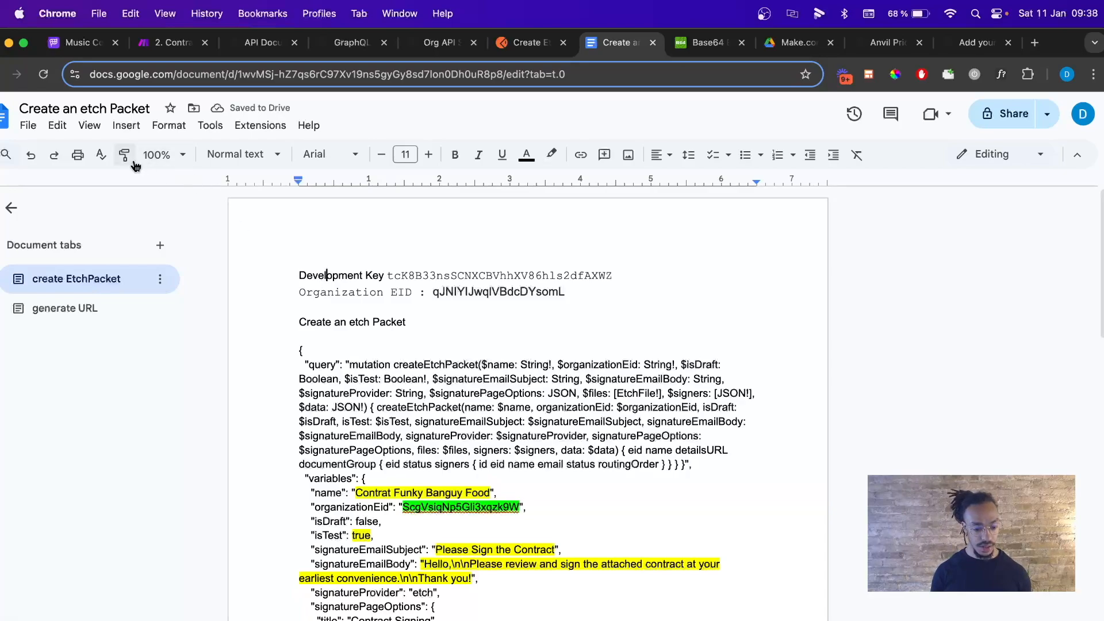
drag(433, 293, 297, 291)
Add ' :' after 'Development Key' and leave a blank line below the Organization EID line.
click(385, 276)
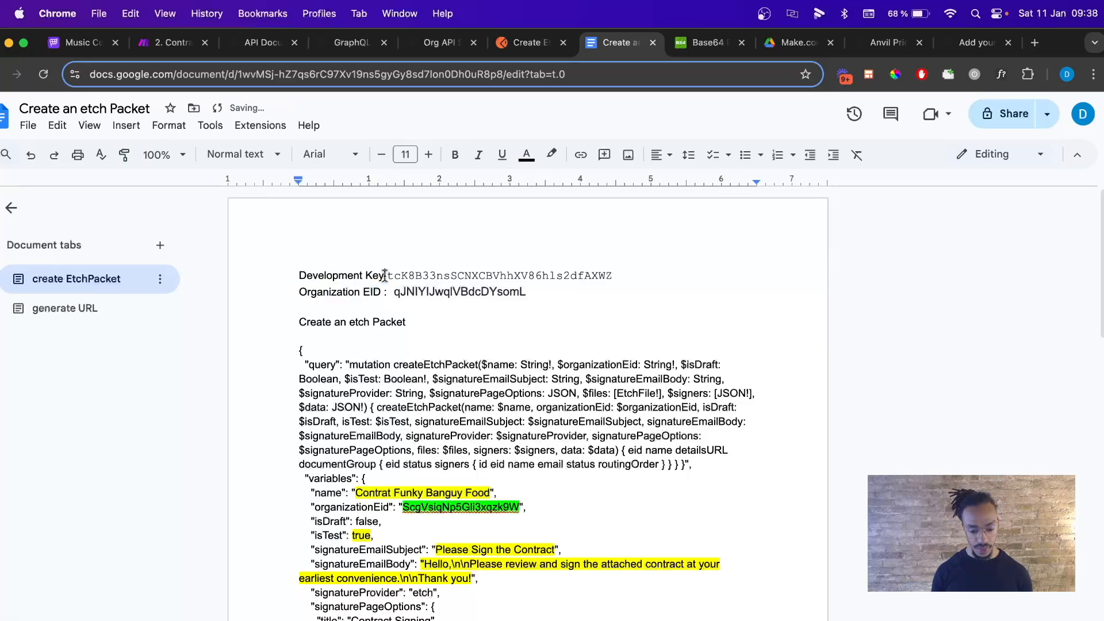
text(:)
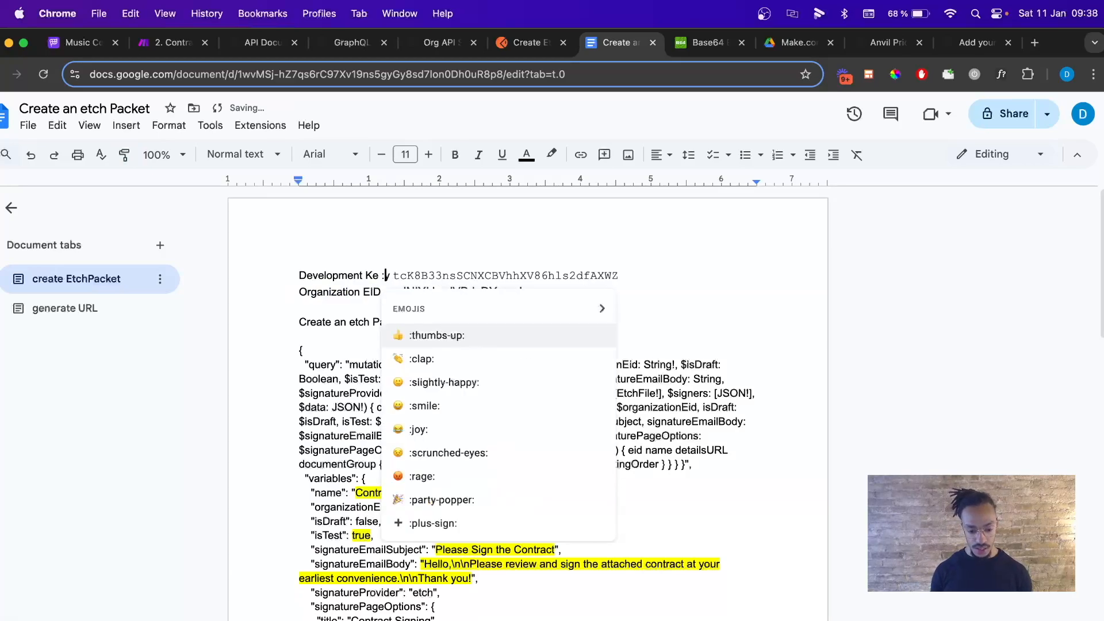
key(Escape)
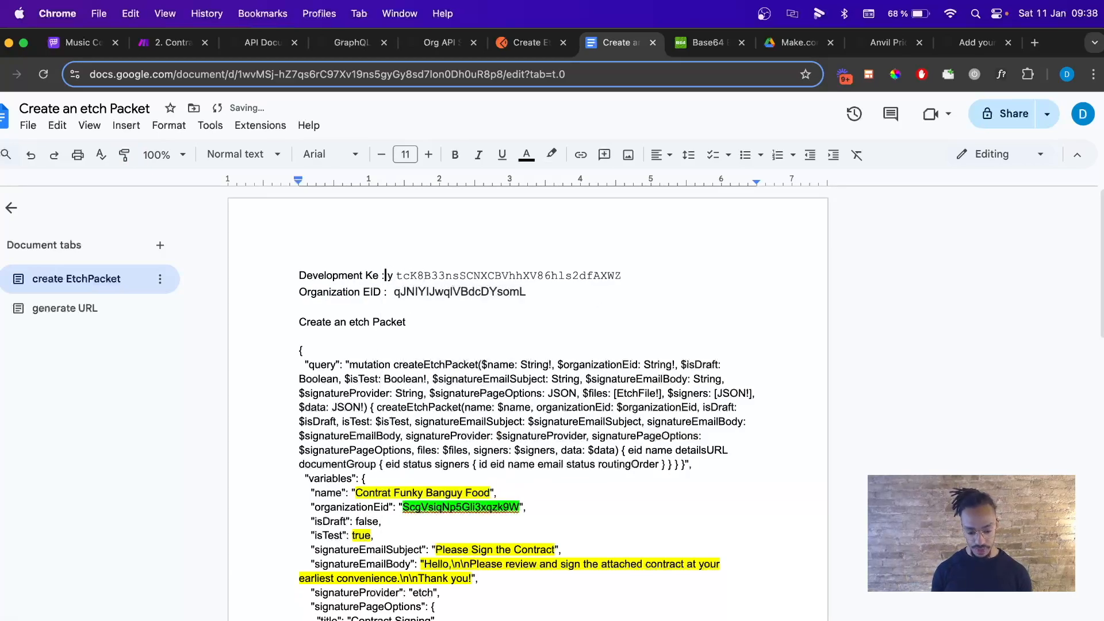
key(BackSpace)
key(BackSpace)
key(Return)
key(BackSpace)
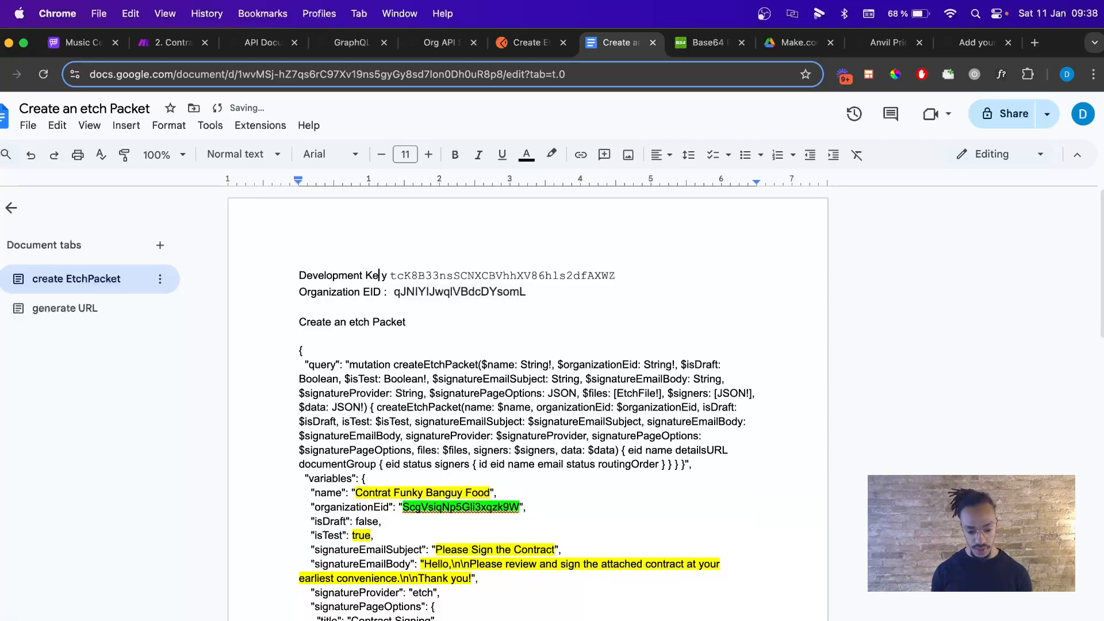
text(:)
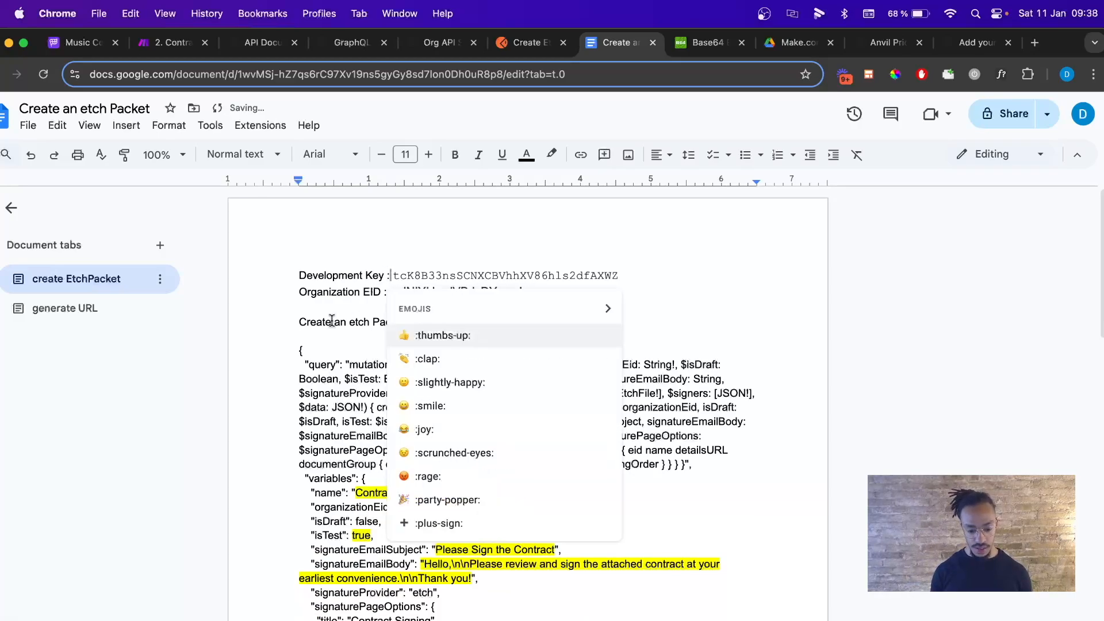
click(332, 320)
double_click(563, 295)
key(Return)
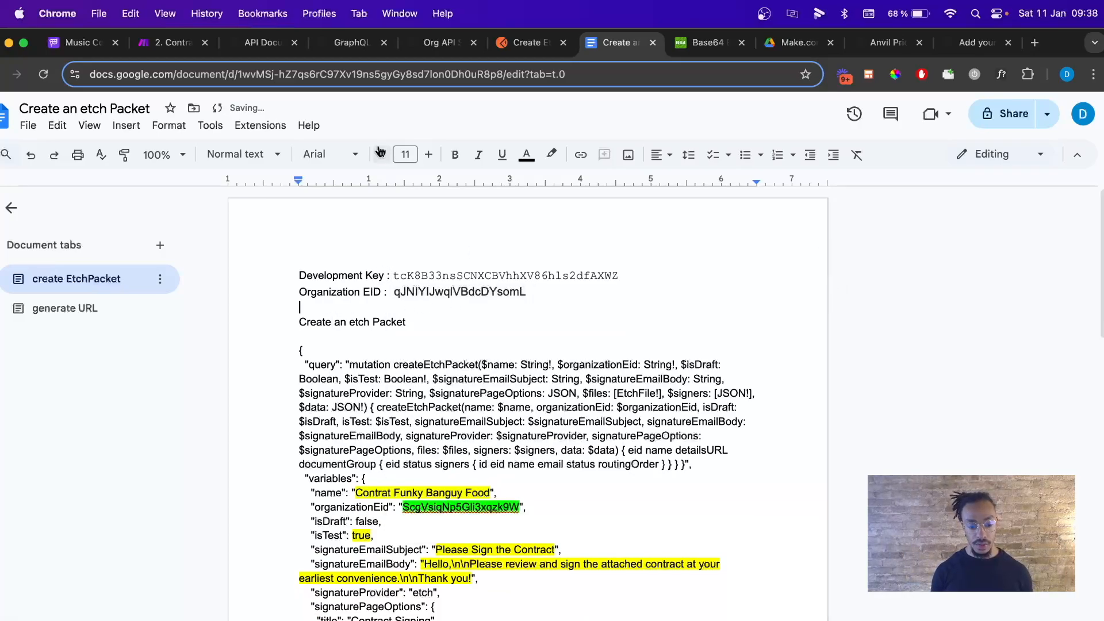
click(270, 51)
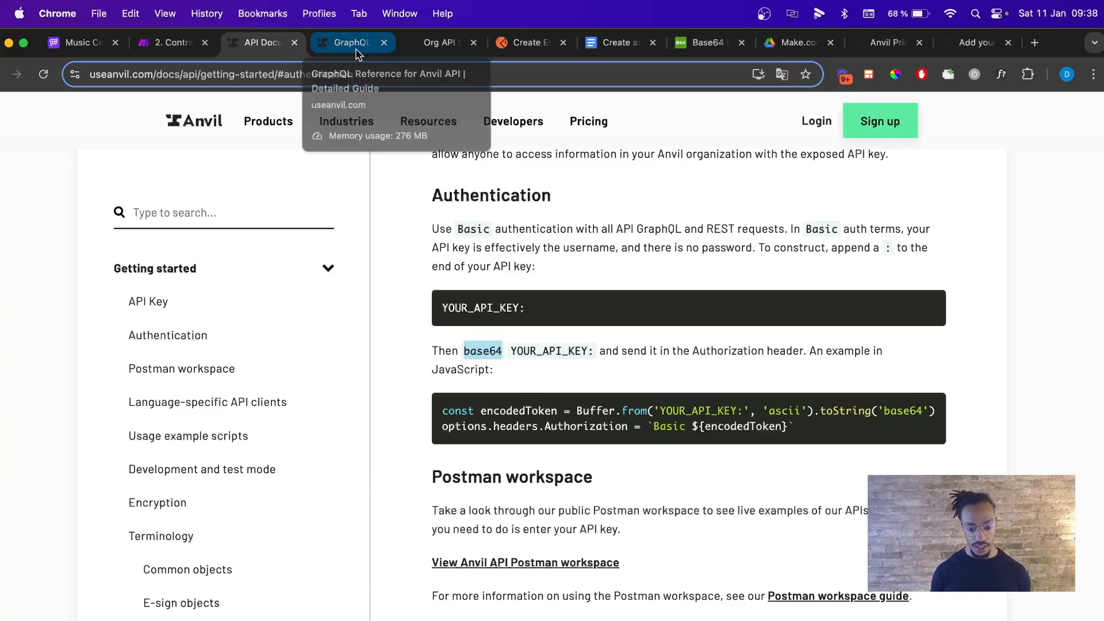
Copy the Test Contract template's PDF Template ID from its API tab and return to the doc.
click(428, 46)
scroll(435, 299, down, 2)
scroll(435, 299, up, 2)
scroll(435, 299, down, 6)
scroll(434, 299, up, 6)
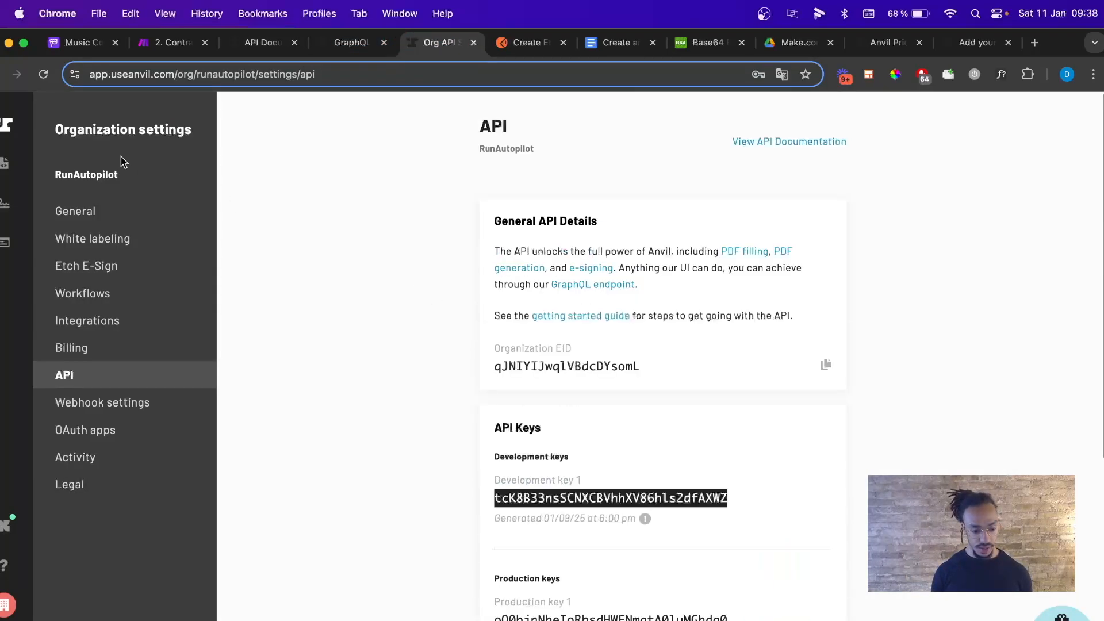
click(10, 165)
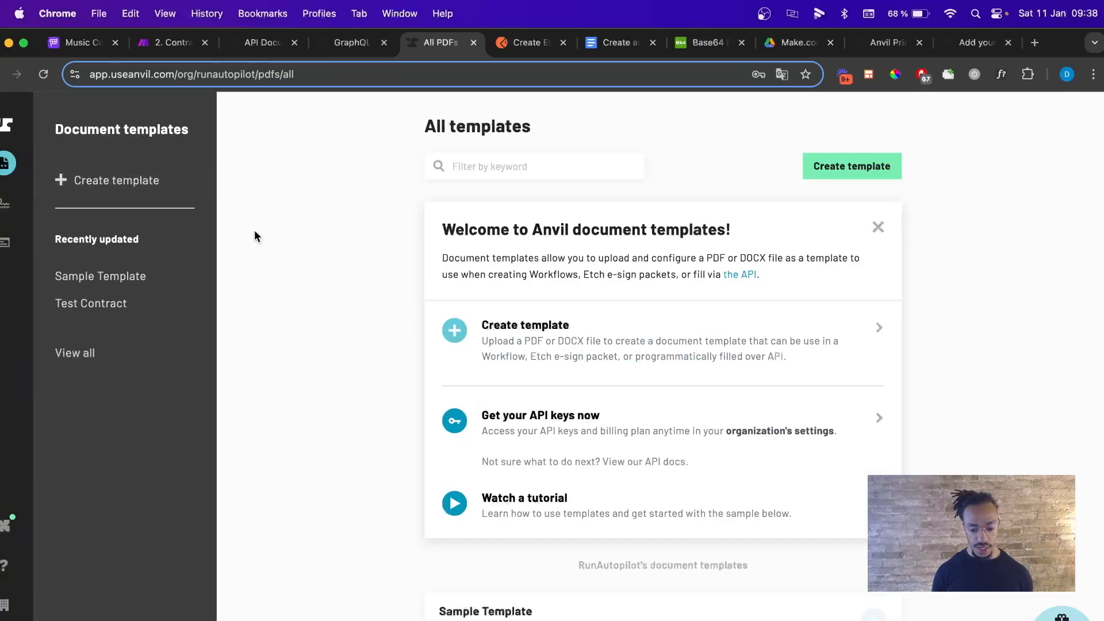
click(99, 305)
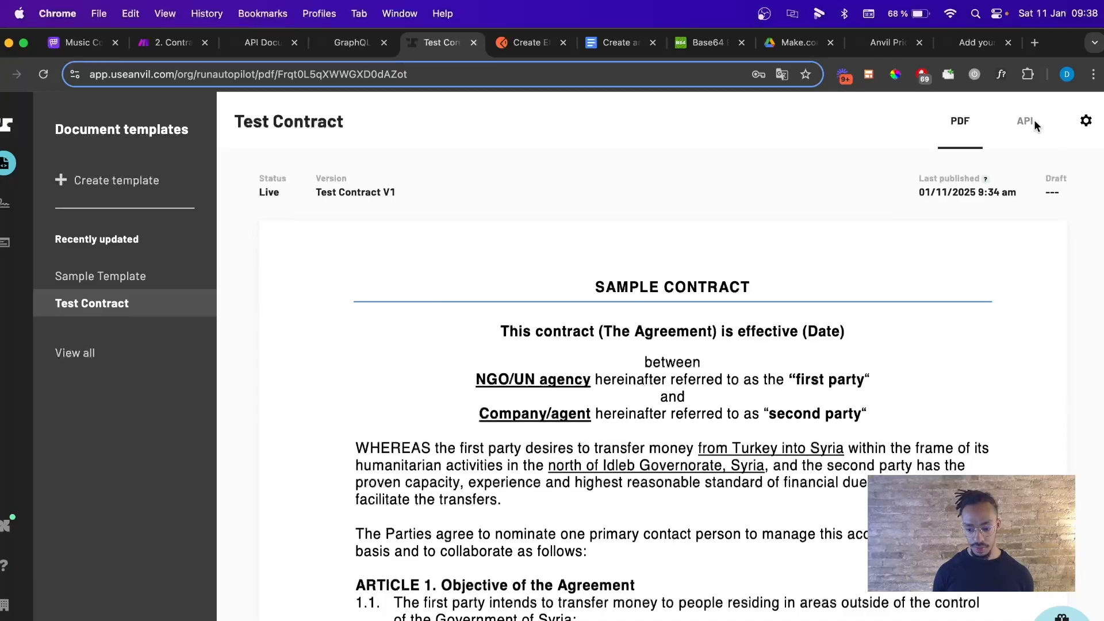
click(1025, 122)
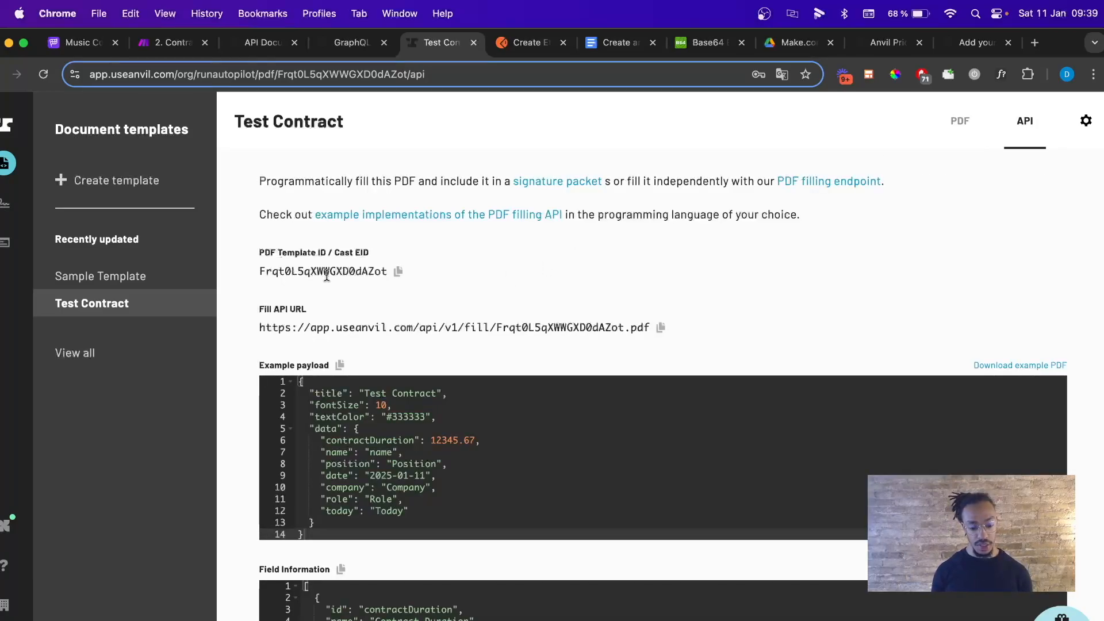
click(398, 271)
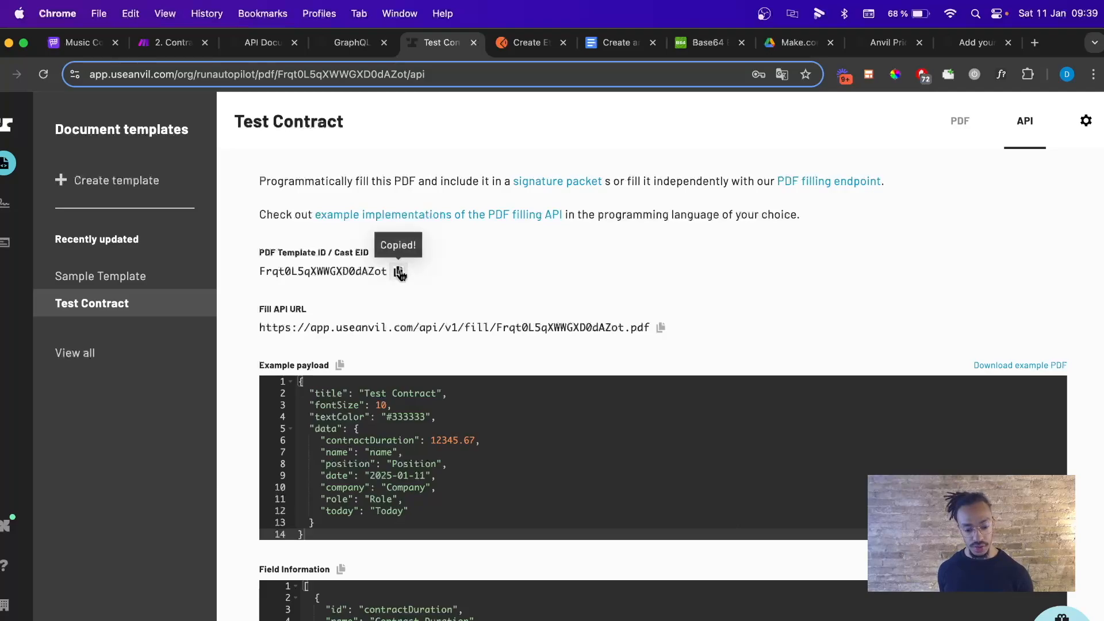
click(596, 49)
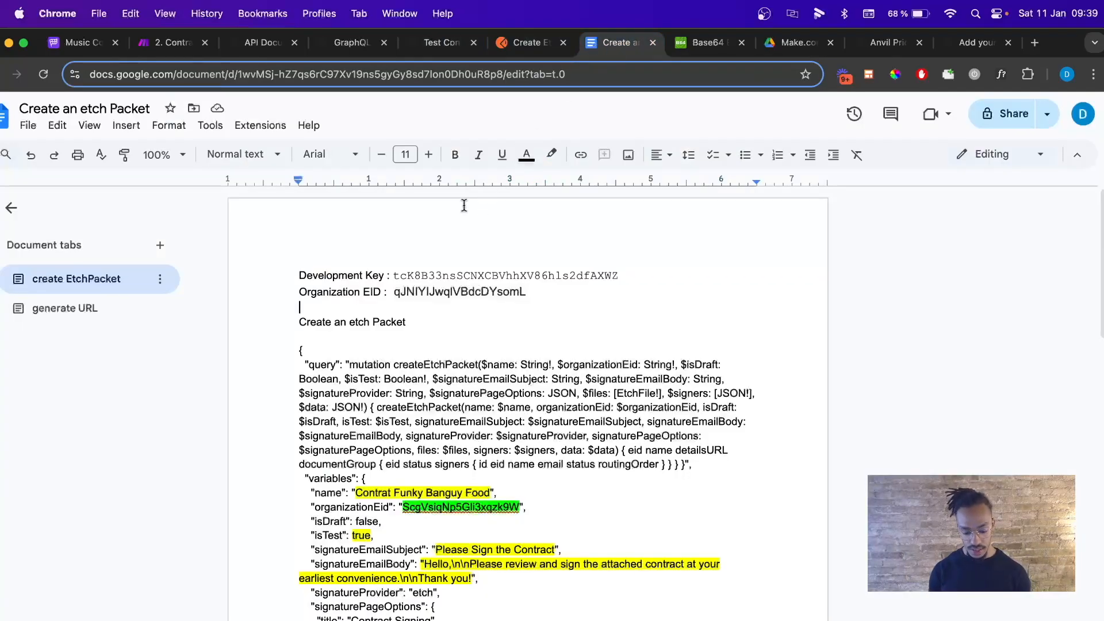
Add a 'Template ID :' line with Frqt0L5qXWWGXD0dAZot and bring up the createEtchPacket reference.
text(Template ID :)
key(super+v)
key(Return)
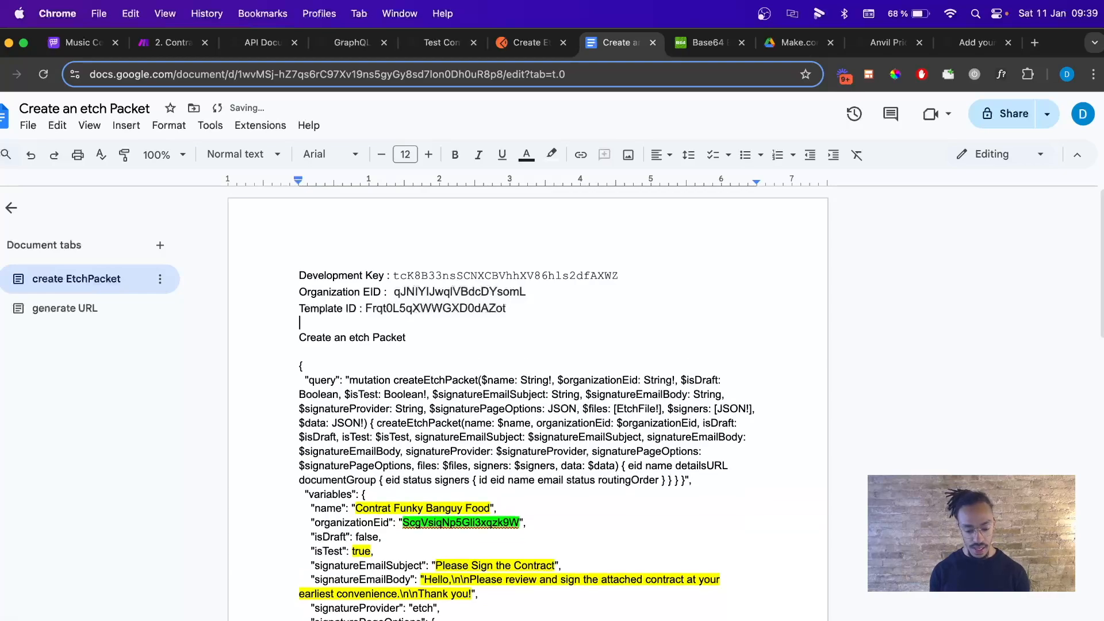
click(356, 55)
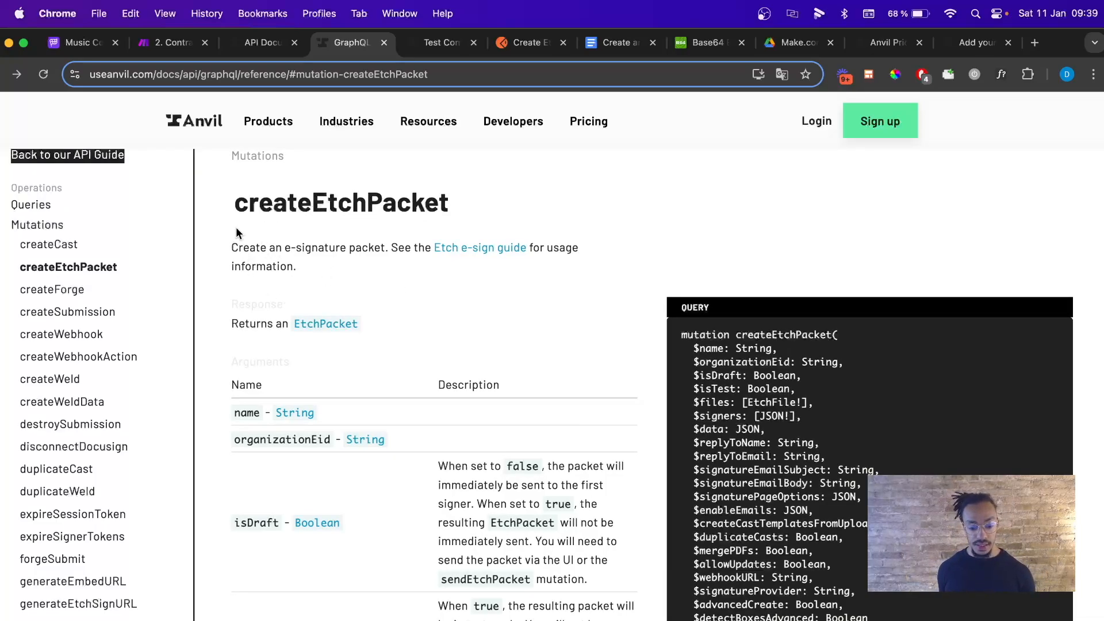
Review the Create Etch Packet query in Postman, then return to the Create an etch Packet document.
scroll(343, 353, down, 3)
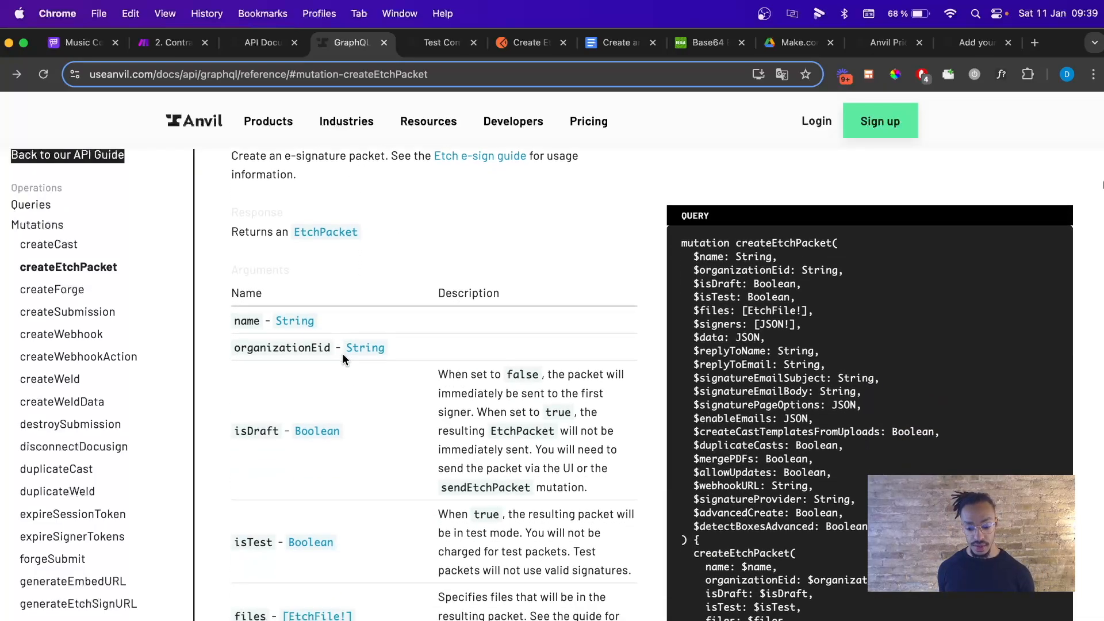
scroll(789, 373, down, 3)
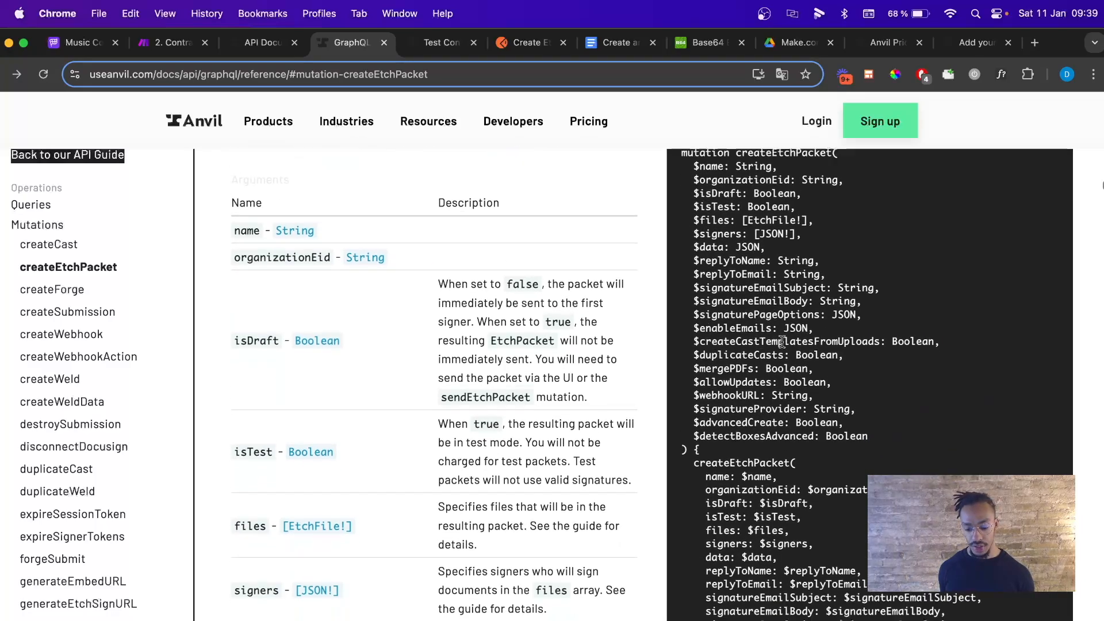
scroll(857, 333, up, 5)
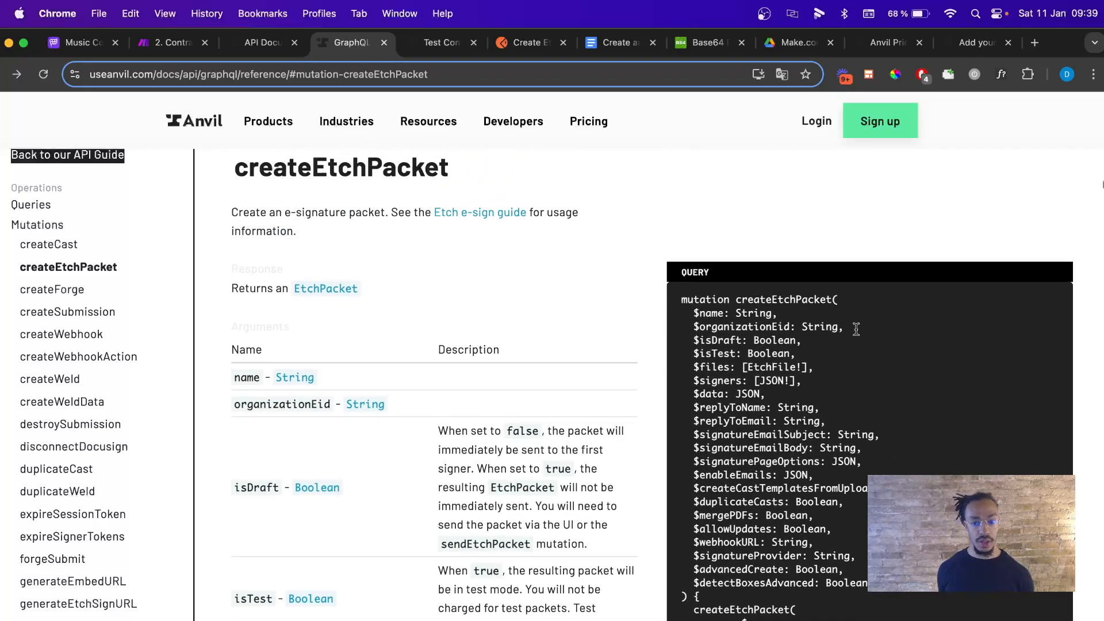
scroll(860, 336, down, 10)
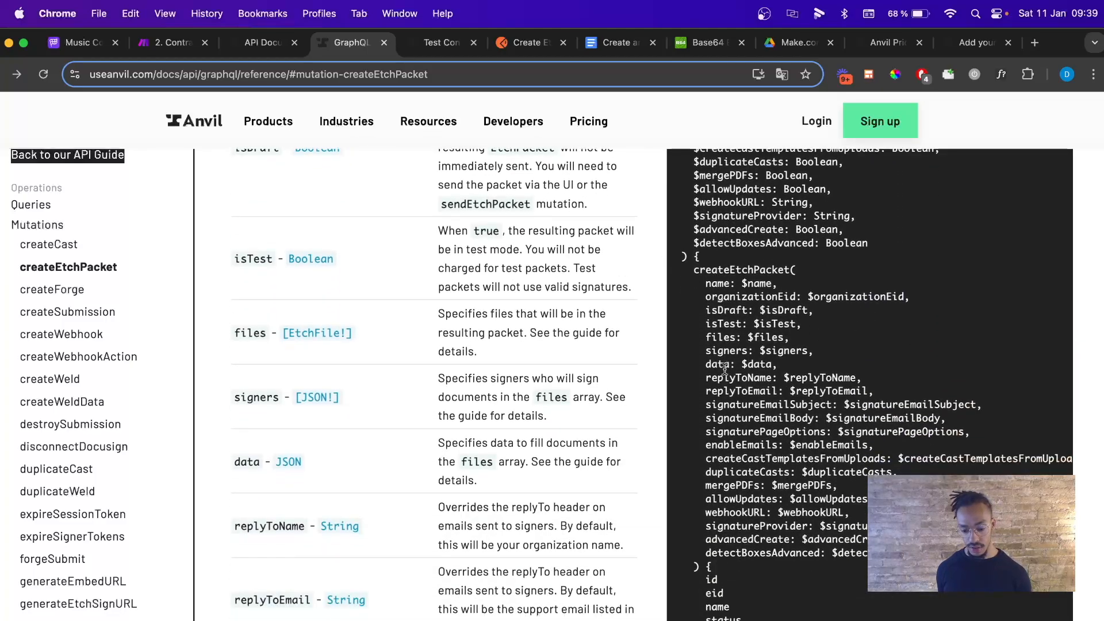
scroll(724, 368, down, 2)
scroll(703, 336, up, 2)
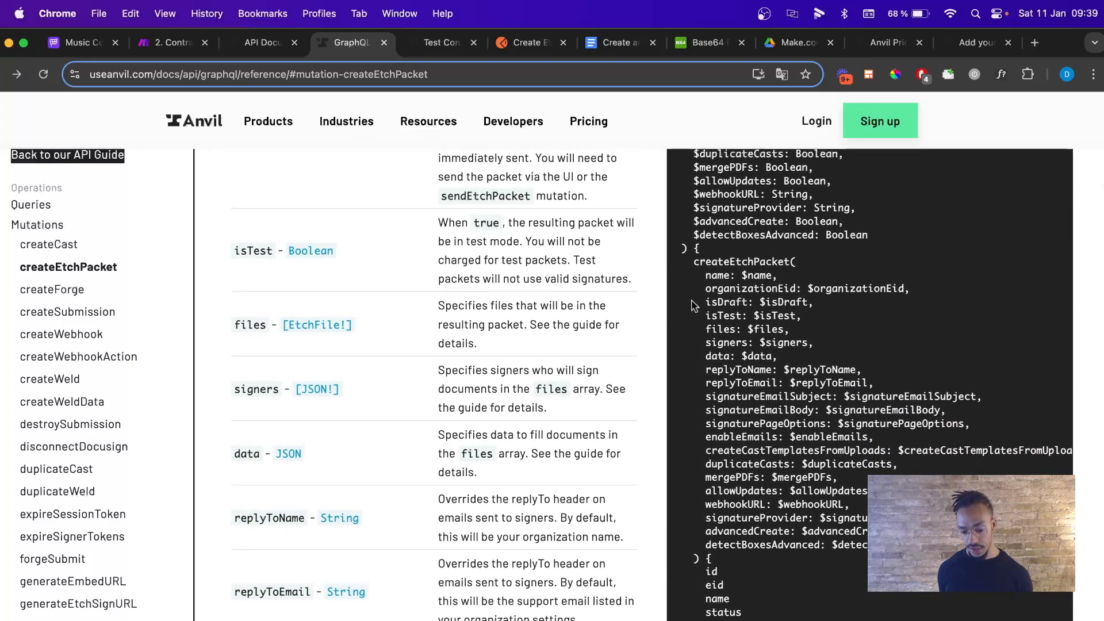
scroll(689, 290, down, 20)
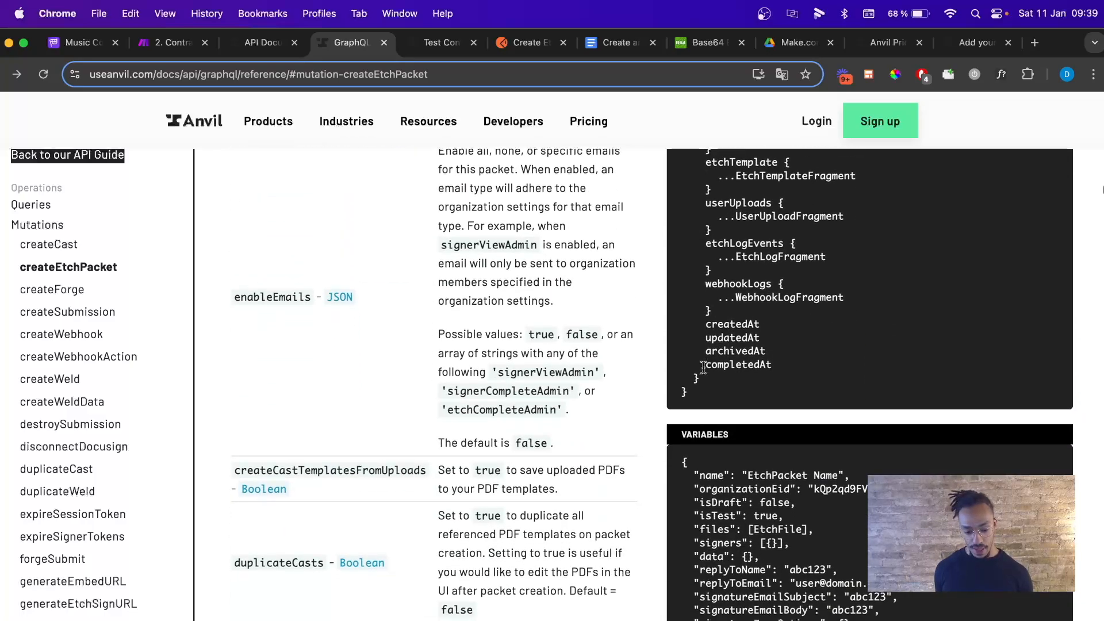
scroll(419, 305, up, 20)
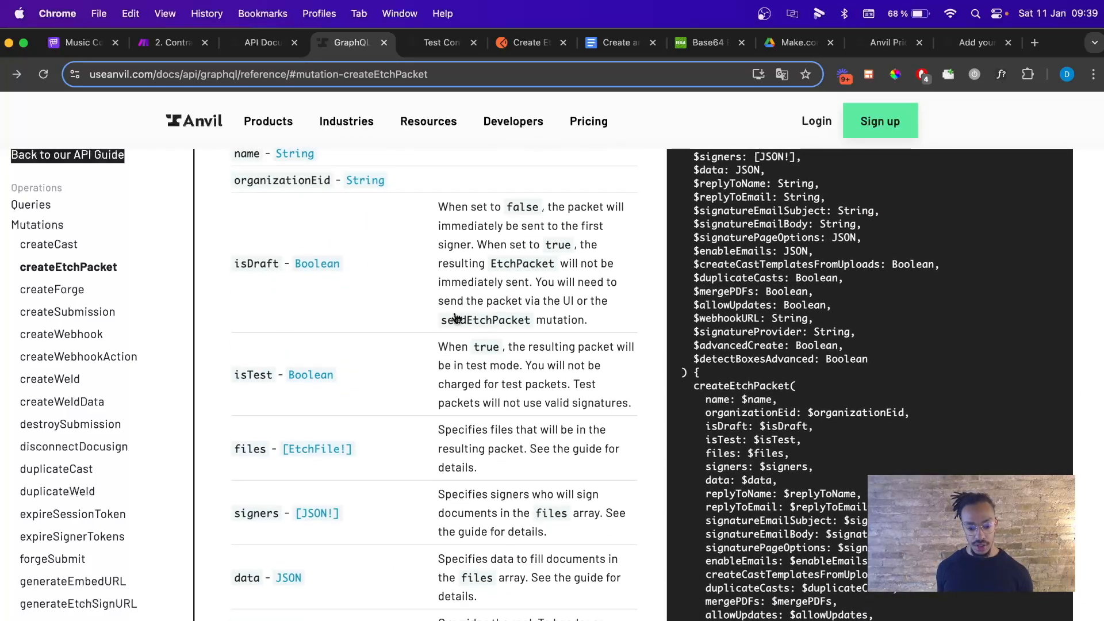
click(530, 42)
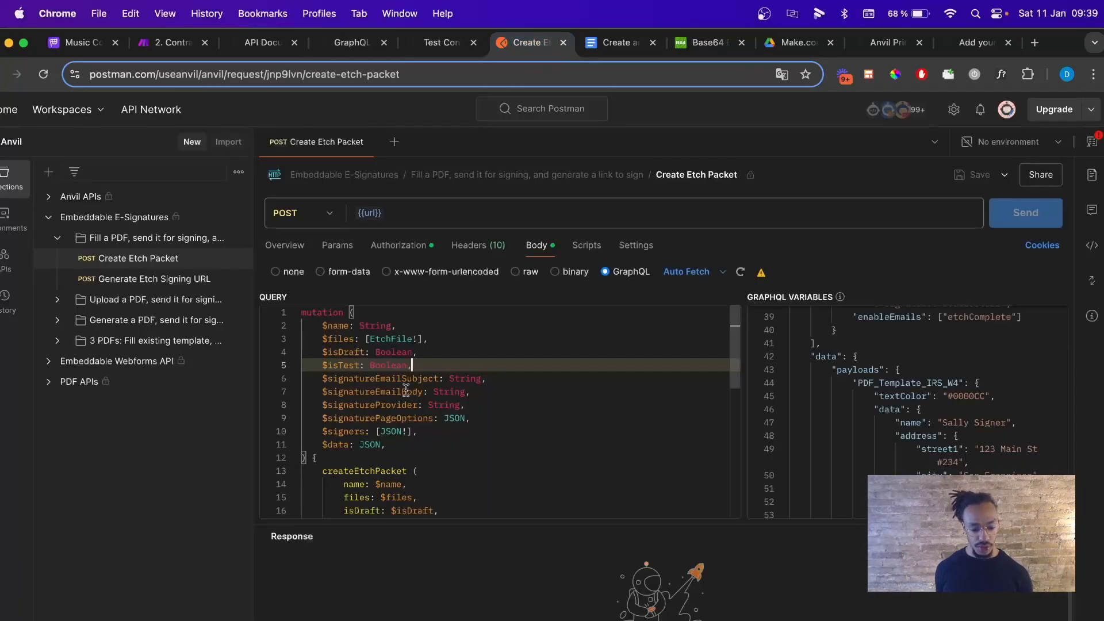
scroll(406, 391, down, 10)
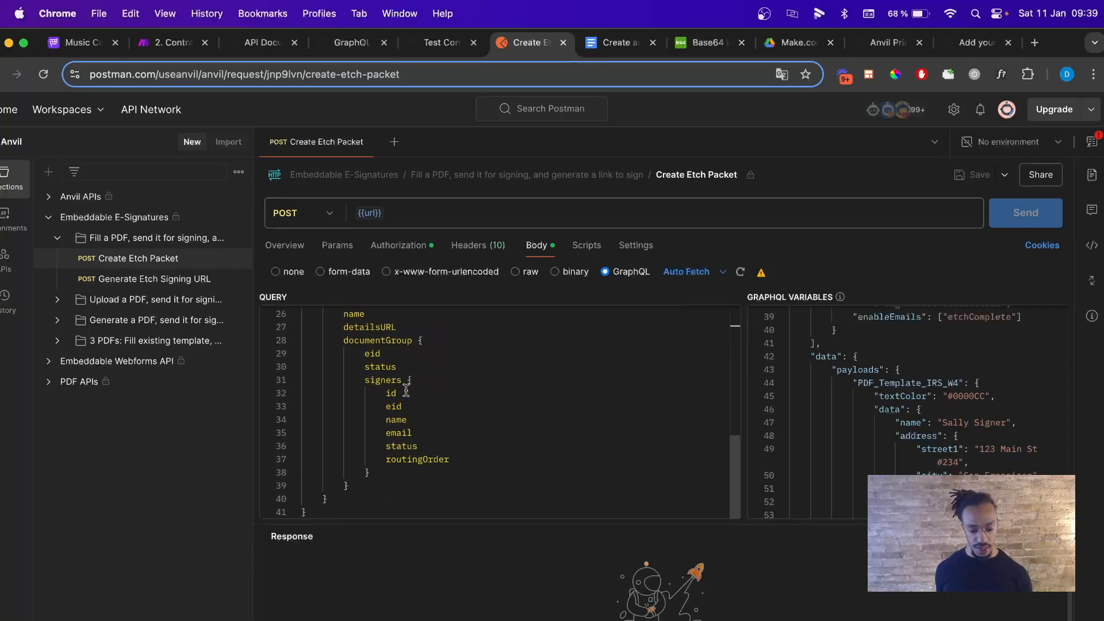
scroll(406, 391, up, 10)
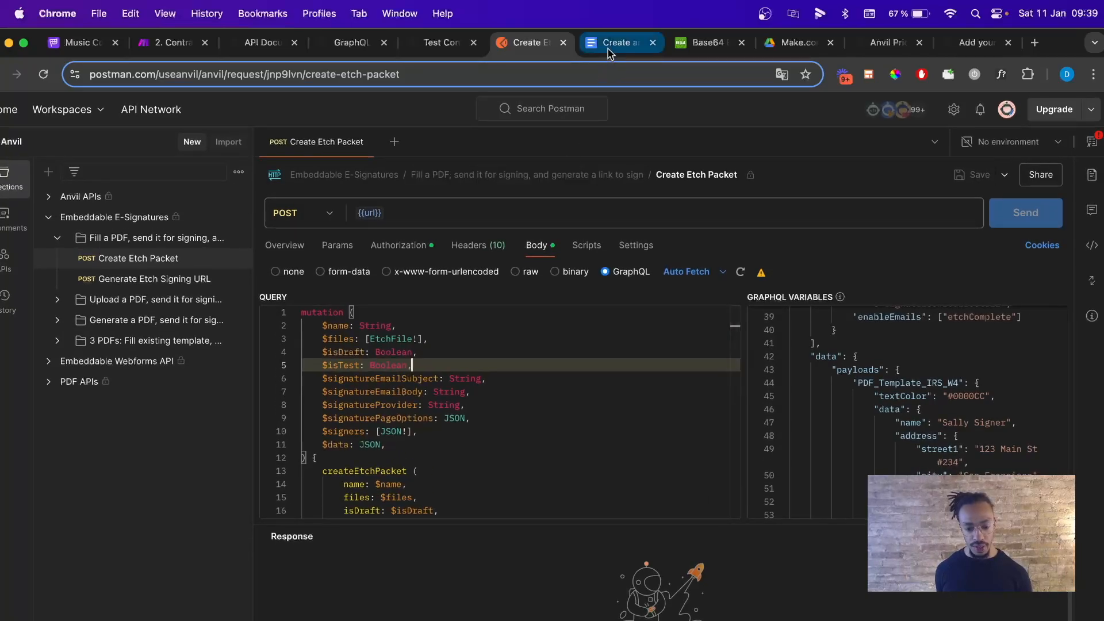
click(611, 55)
scroll(516, 320, down, 4)
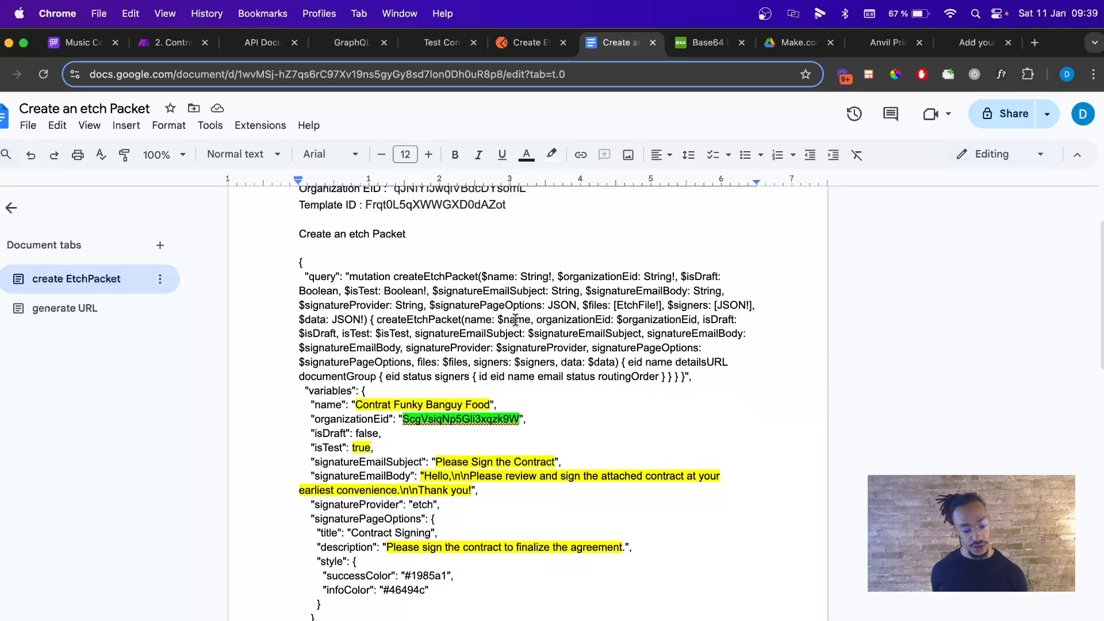
scroll(515, 320, up, 4)
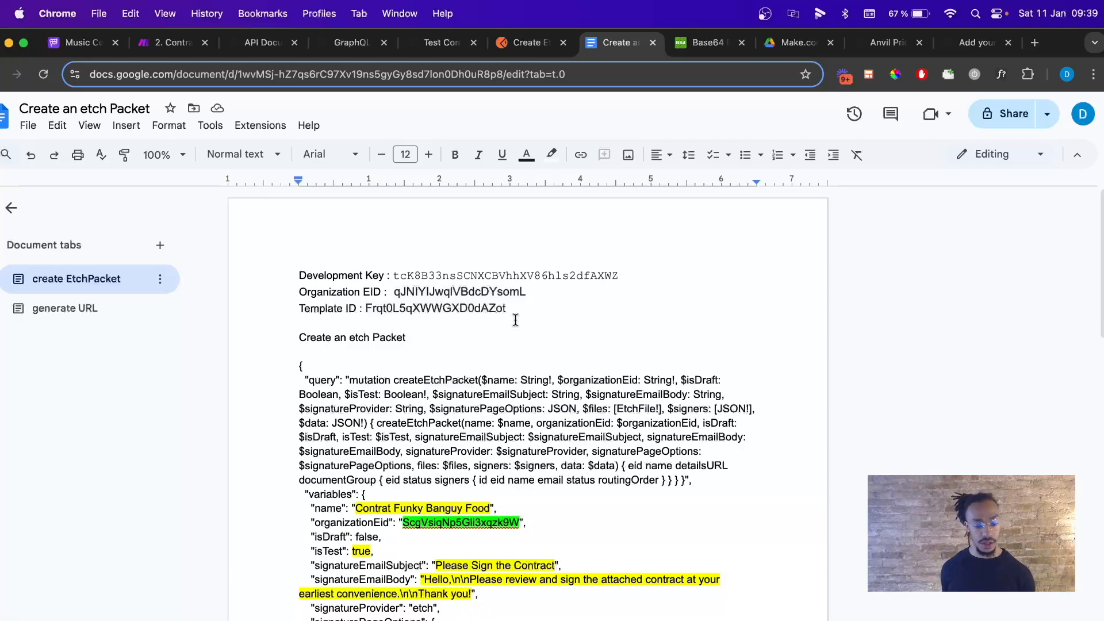
scroll(515, 320, down, 1)
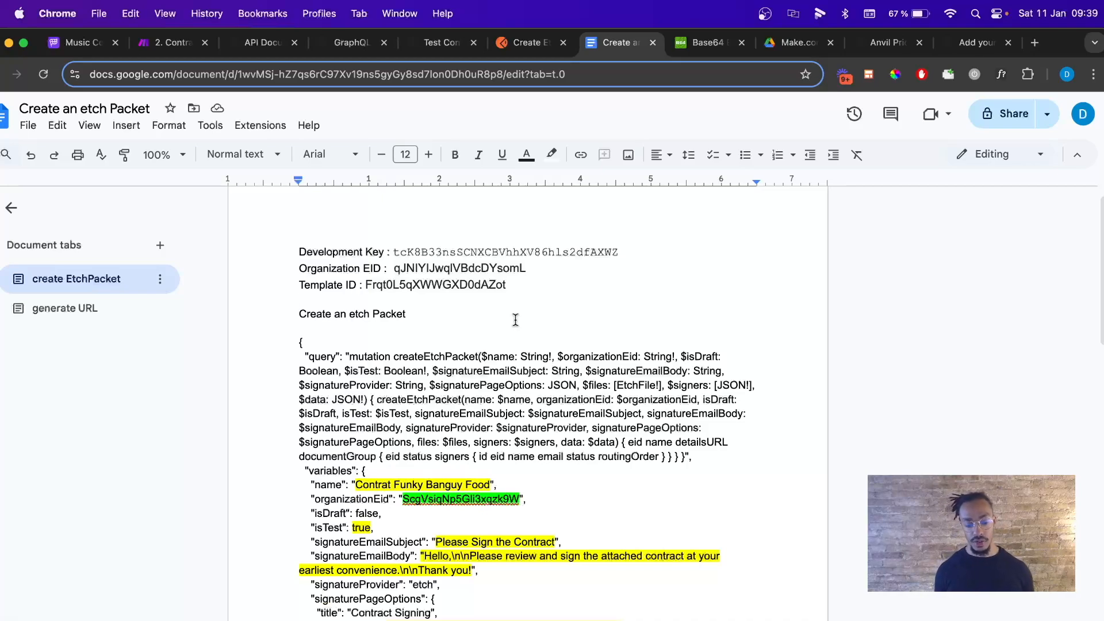
scroll(500, 339, down, 5)
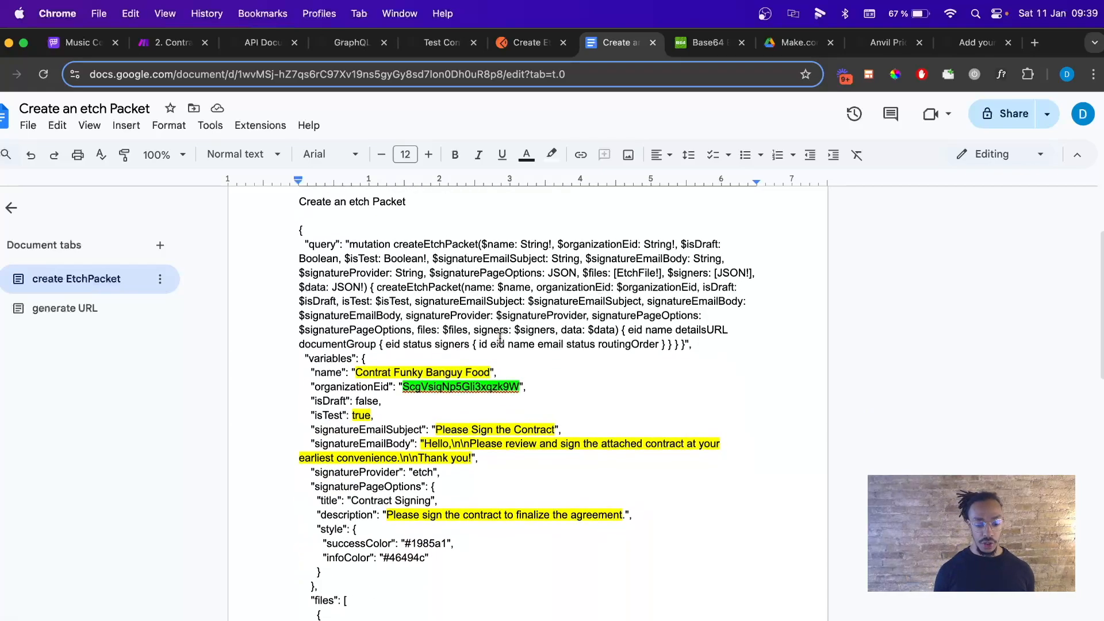
scroll(479, 377, up, 1)
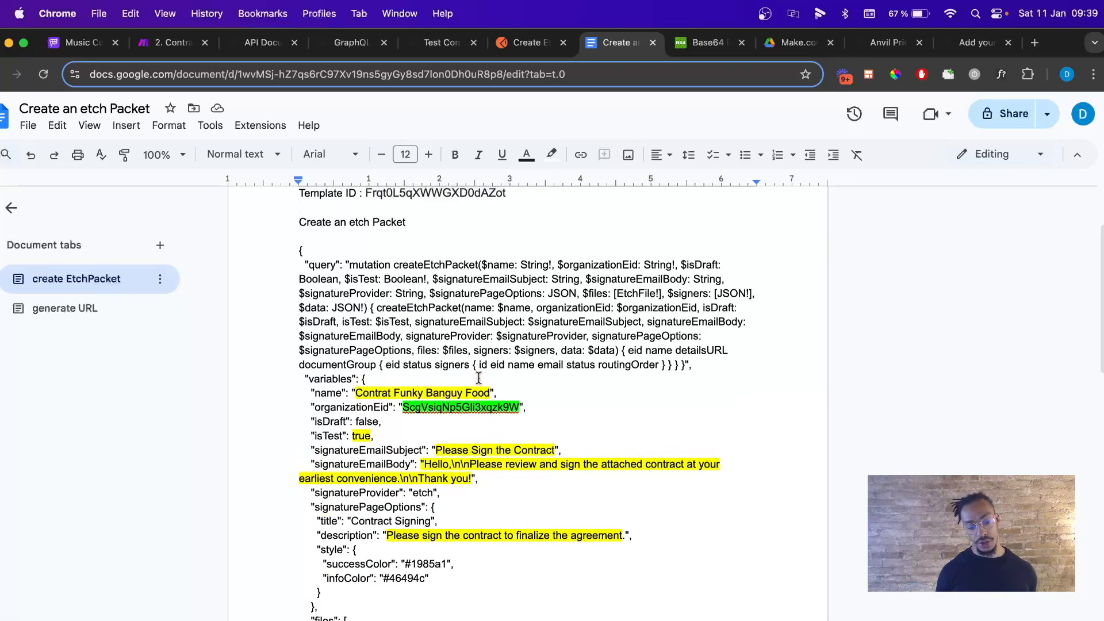
scroll(479, 377, up, 2)
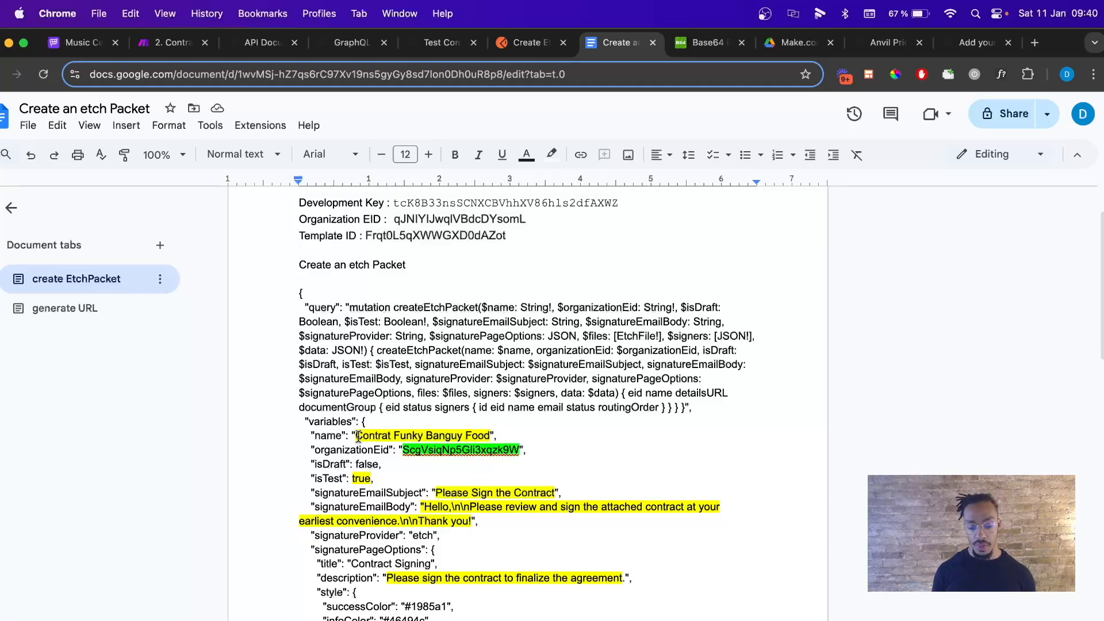
Rename the packet from 'Contrat Funky Banguy Food' to 'Test Contrat' and remove its yellow highlight.
drag(357, 435, 490, 435)
key(BackSpace)
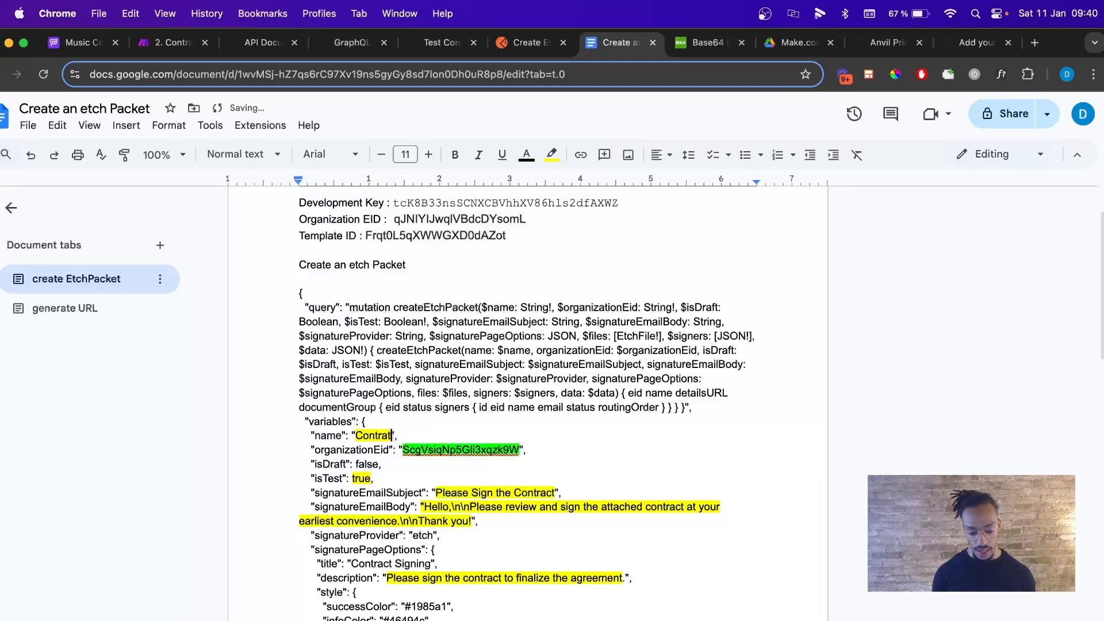
click(356, 435)
text(Test)
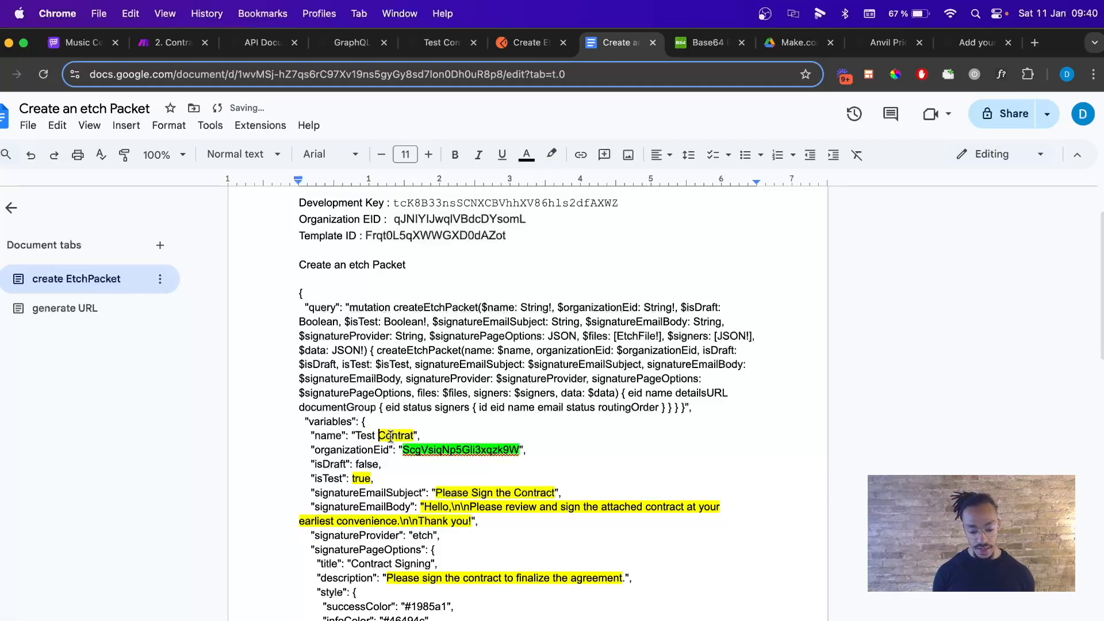
drag(414, 436, 356, 434)
click(551, 154)
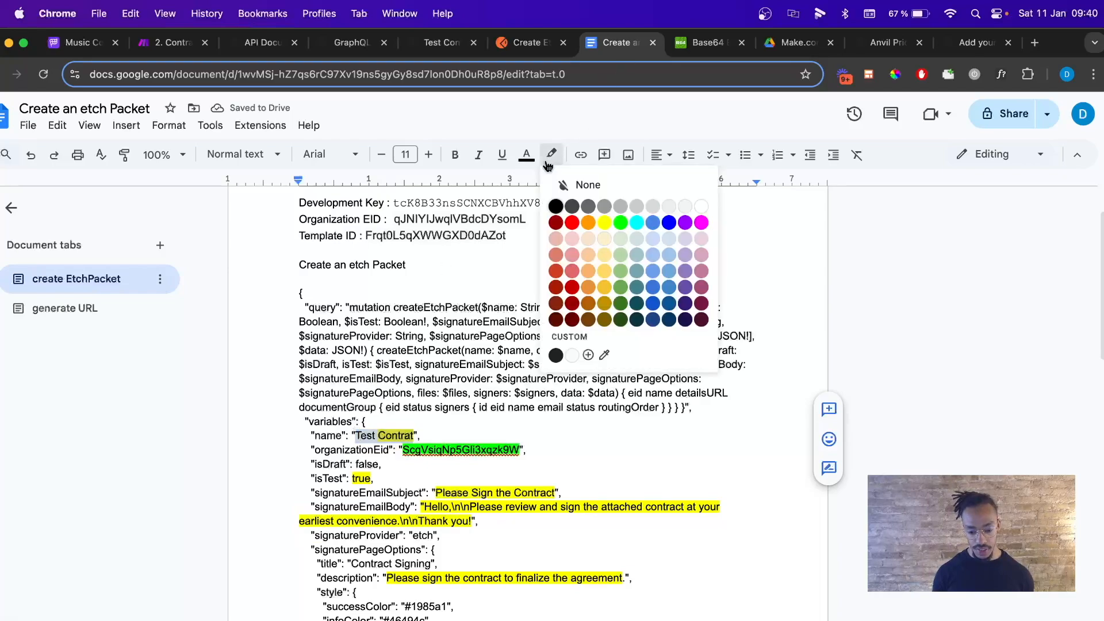
click(701, 206)
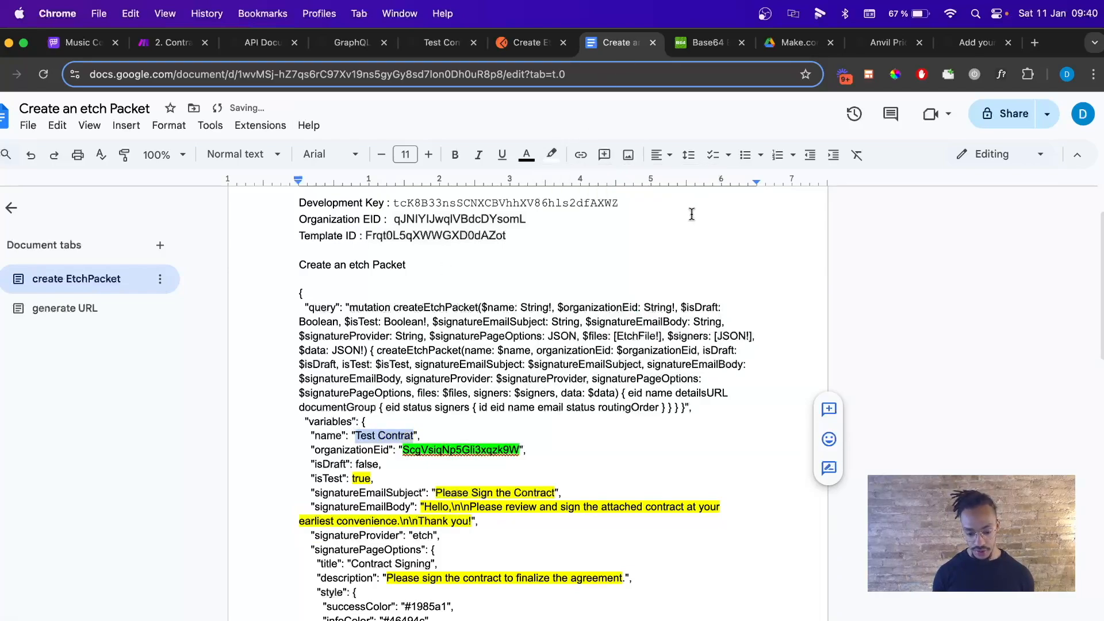
click(462, 407)
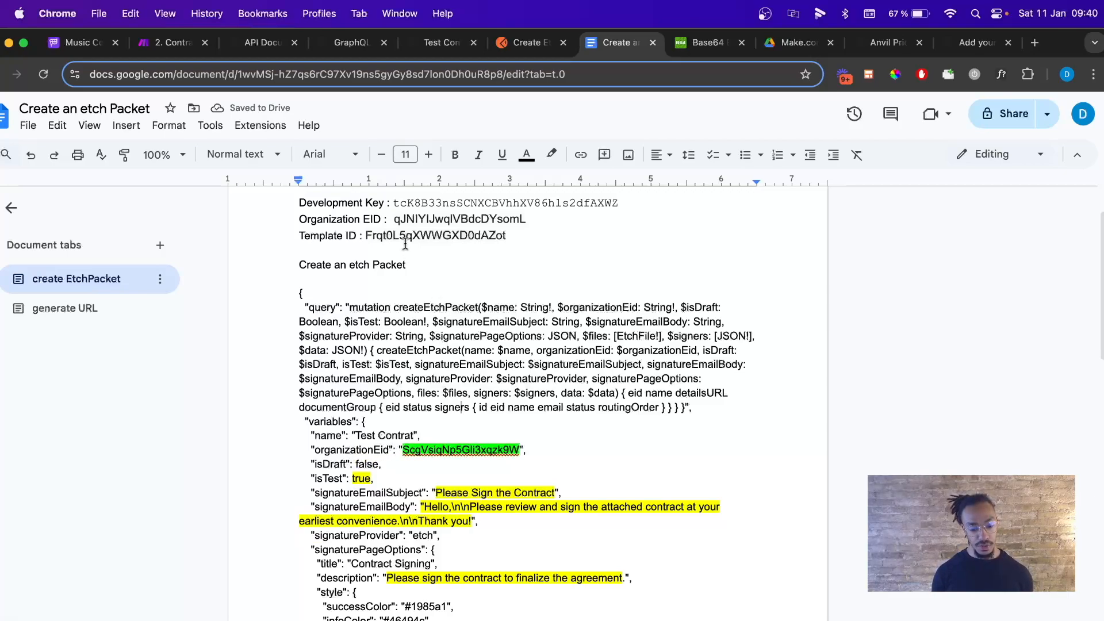
Paste the header's Organization EID over the payload's old organizationEid value.
drag(395, 219, 520, 222)
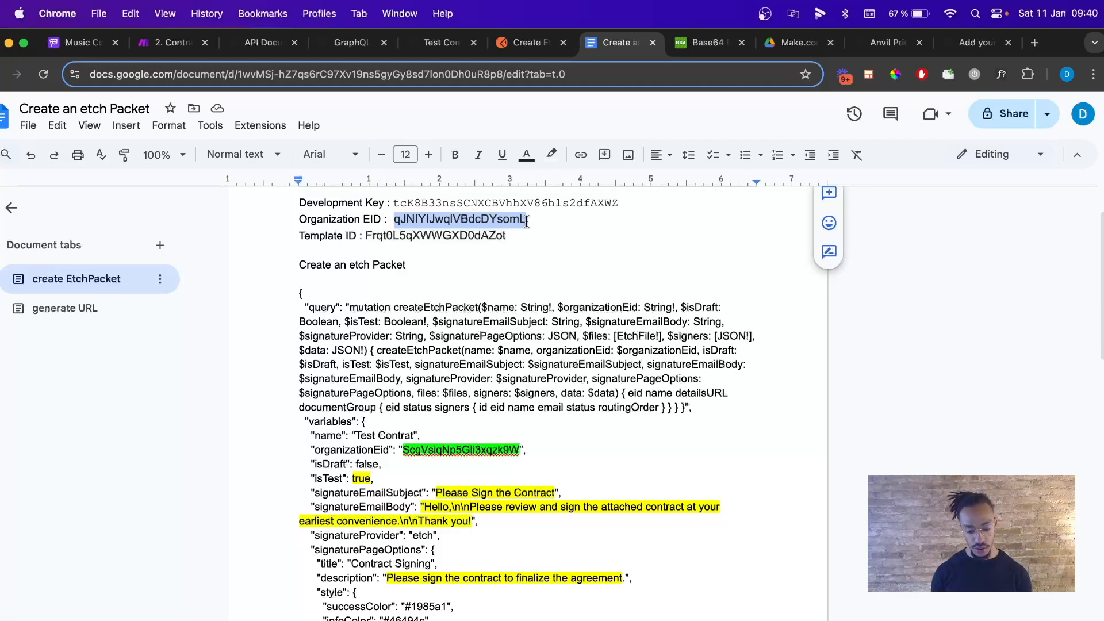
drag(402, 450, 519, 451)
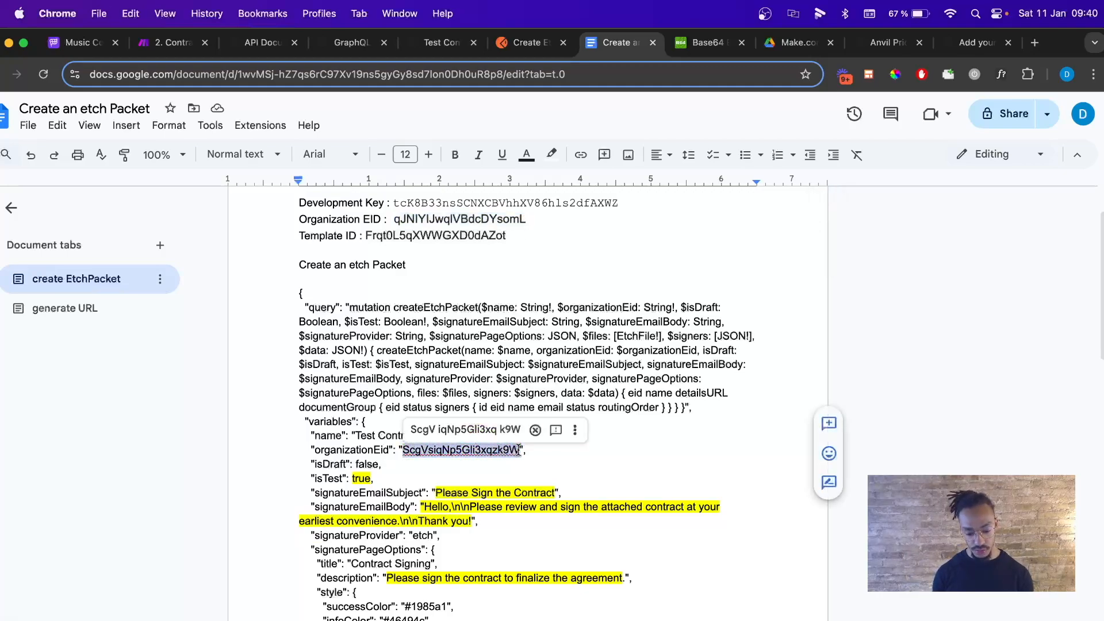
text(qJNIYIJwqlVBdcDYsomL)
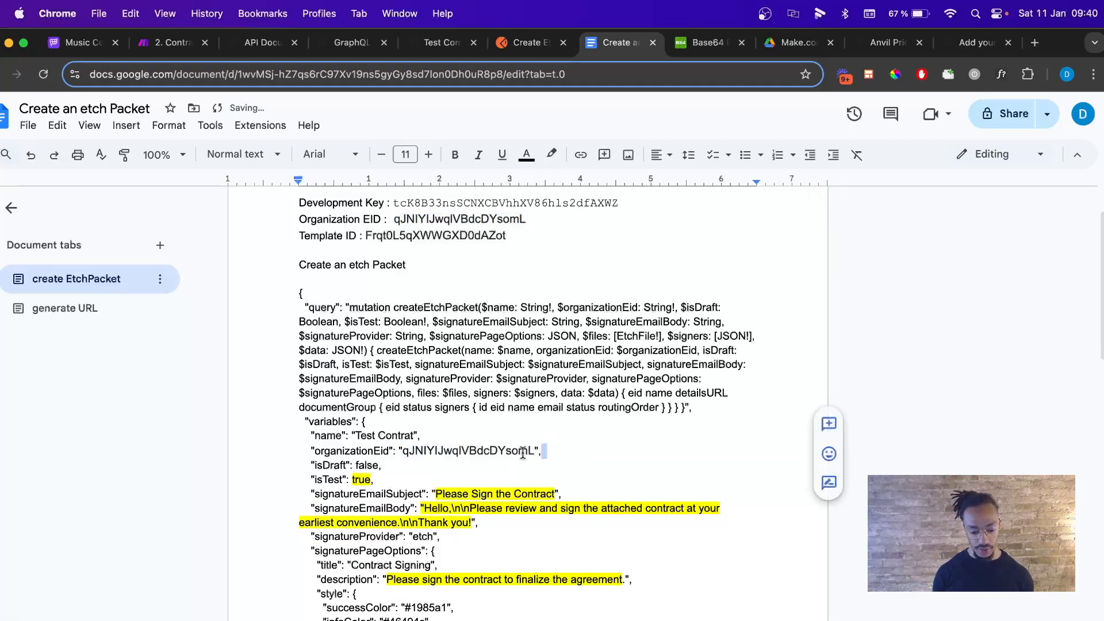
scroll(522, 453, down, 5)
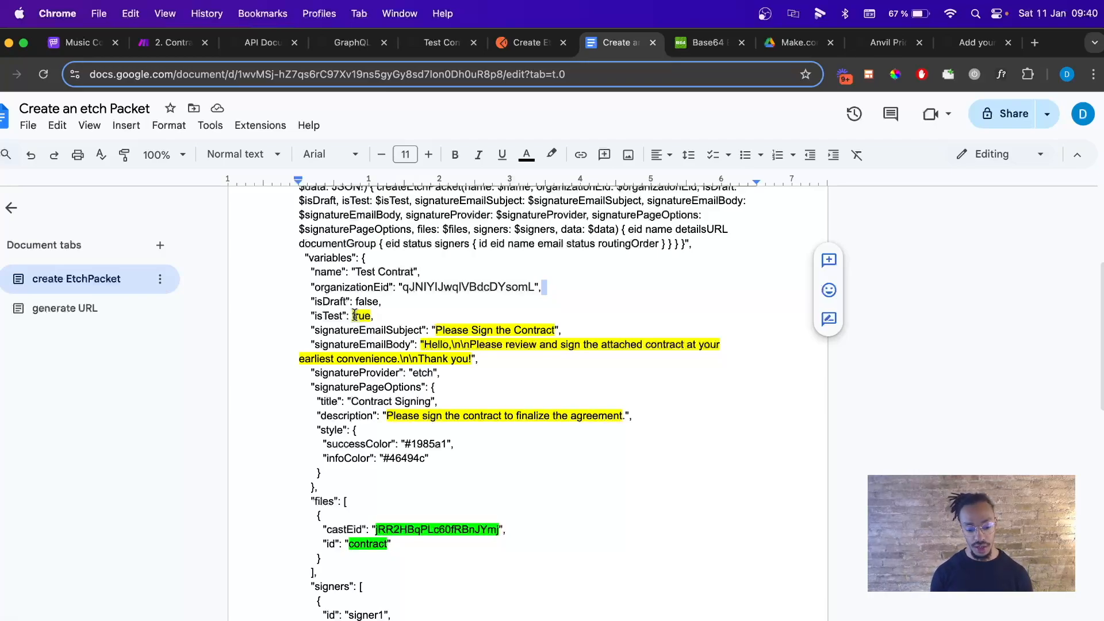
Remove the highlight from the isTest value true.
drag(354, 315, 373, 316)
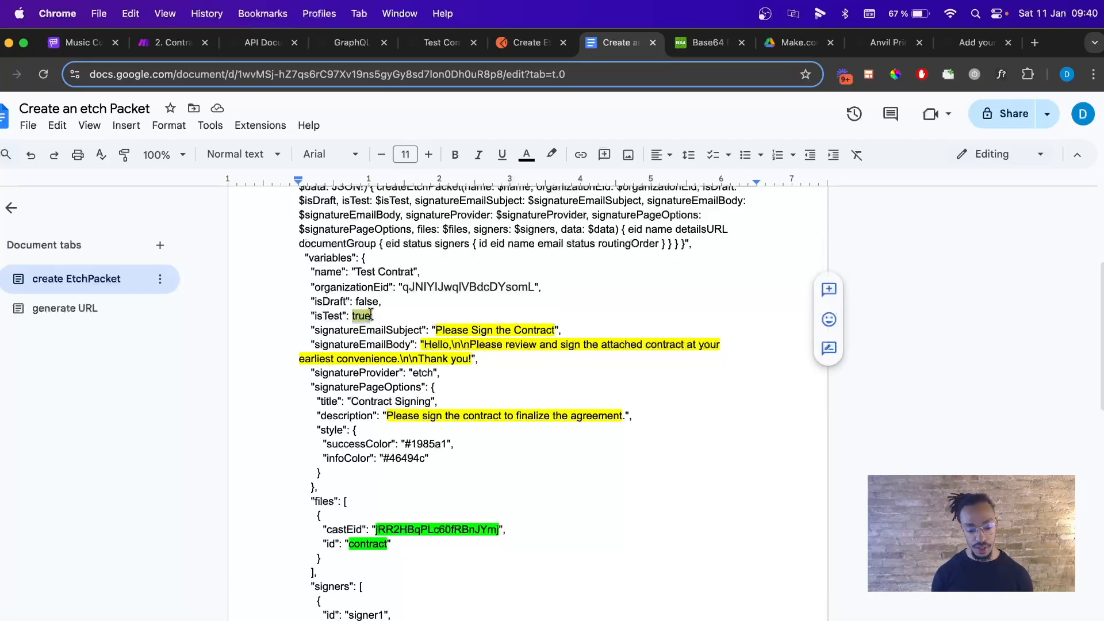
click(551, 155)
click(575, 185)
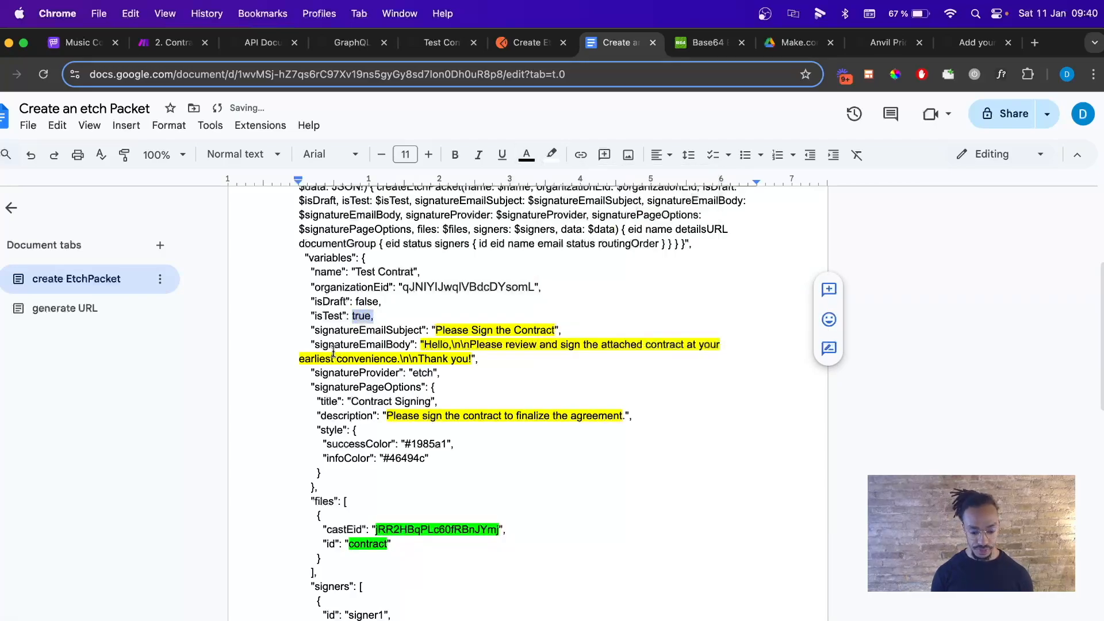
click(336, 330)
scroll(397, 337, down, 1)
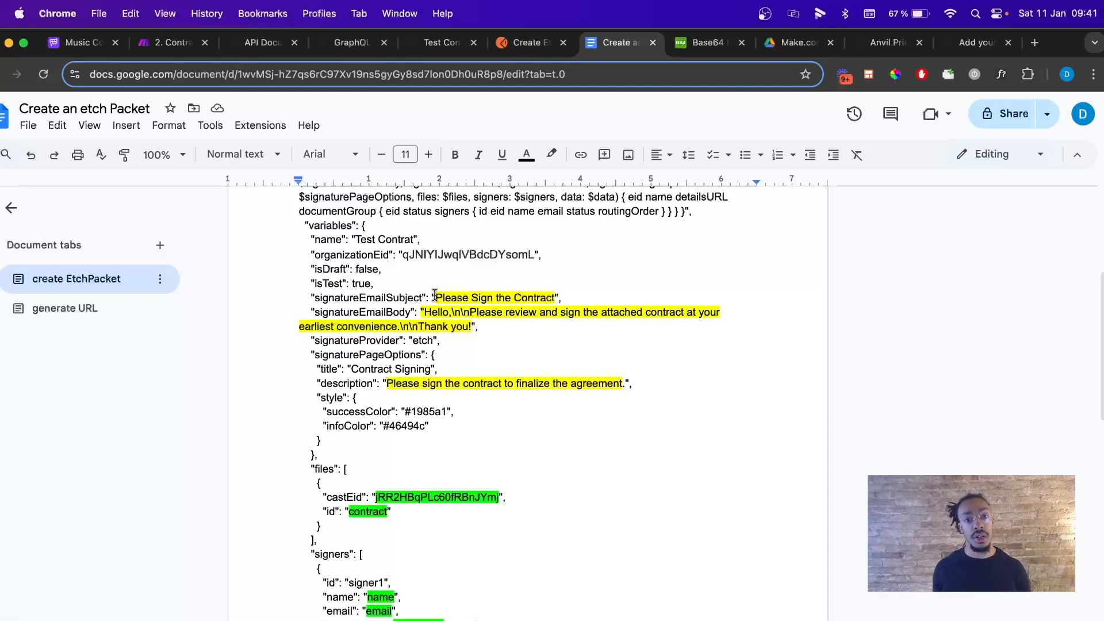
scroll(480, 338, down, 1)
mouse_move(502, 620)
mouse_down()
mouse_move(383, 620)
mouse_move(515, 615)
mouse_up()
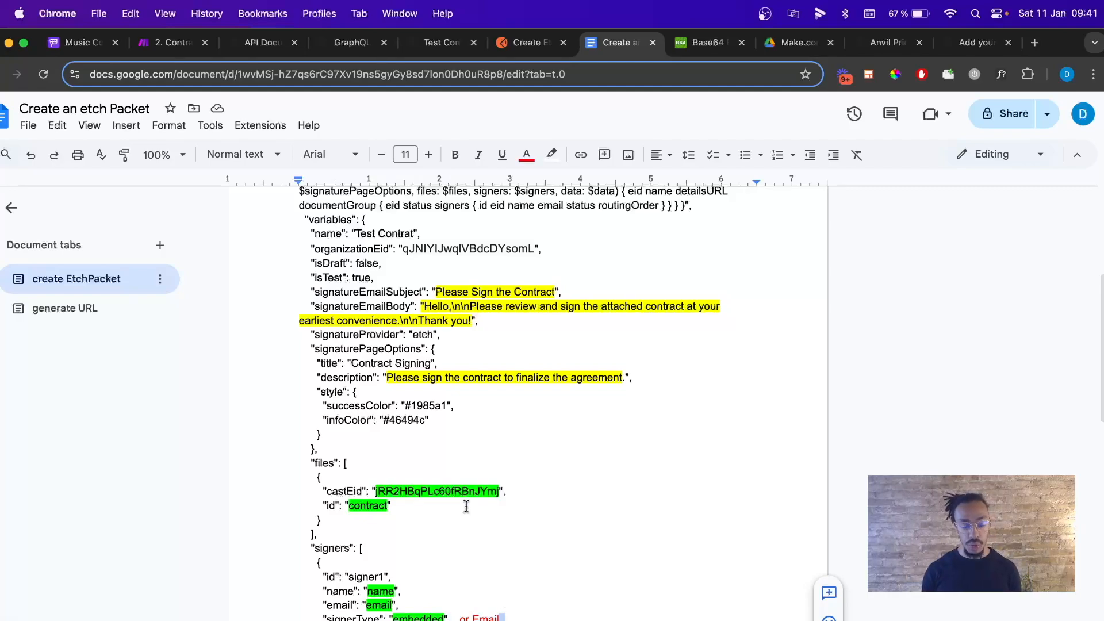
scroll(467, 506, up, 1)
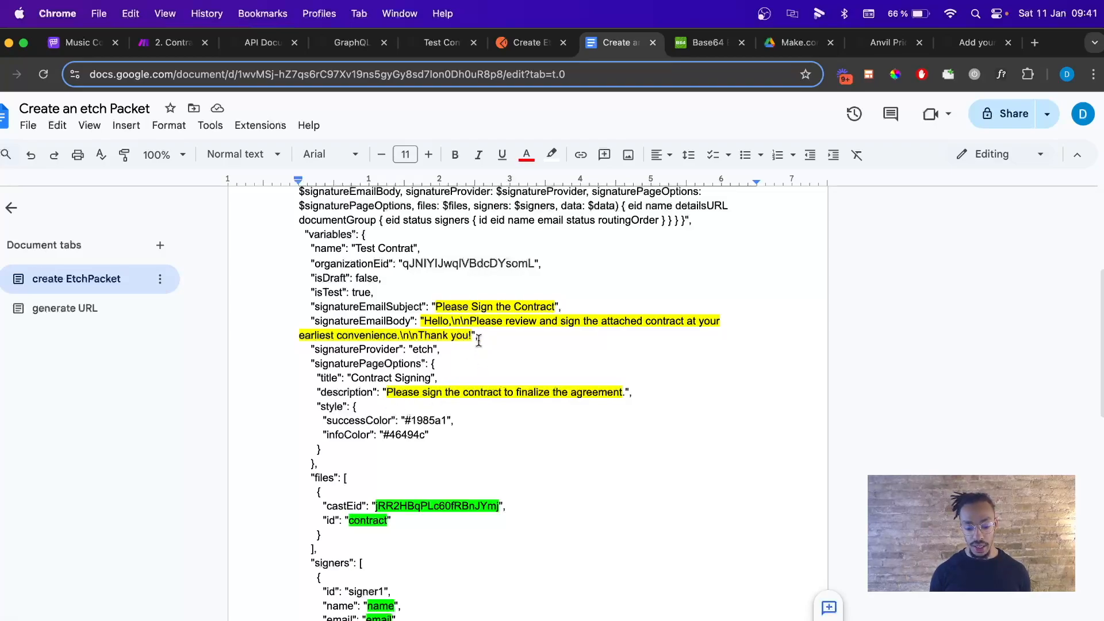
Remove the highlight from the signatureEmailSubject, signatureEmailBody and description values.
drag(477, 339, 432, 307)
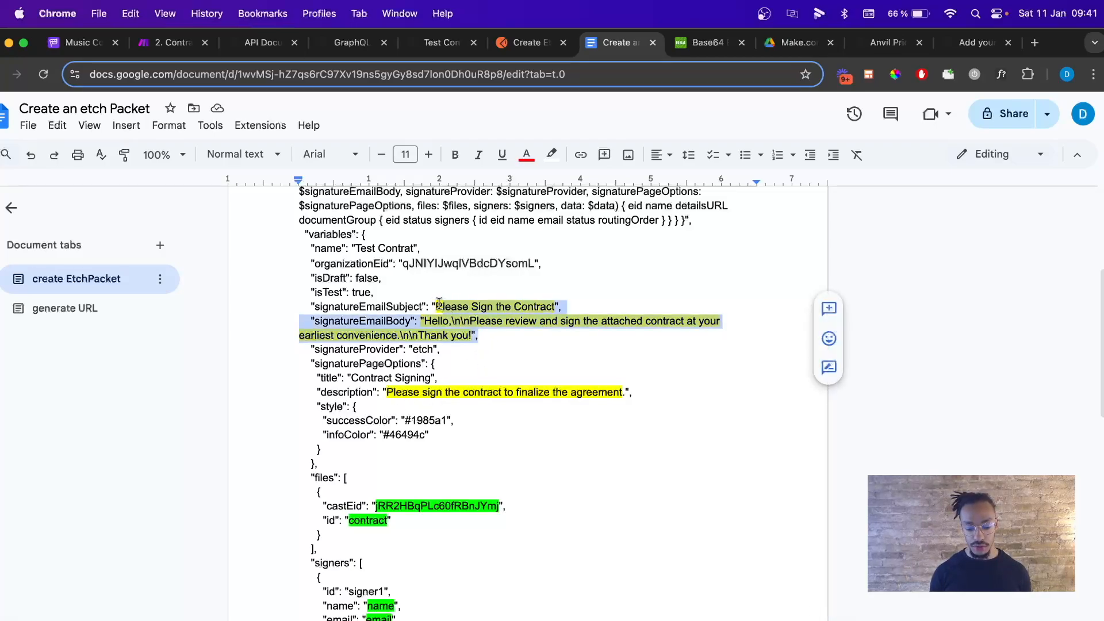
click(550, 154)
click(696, 207)
click(524, 359)
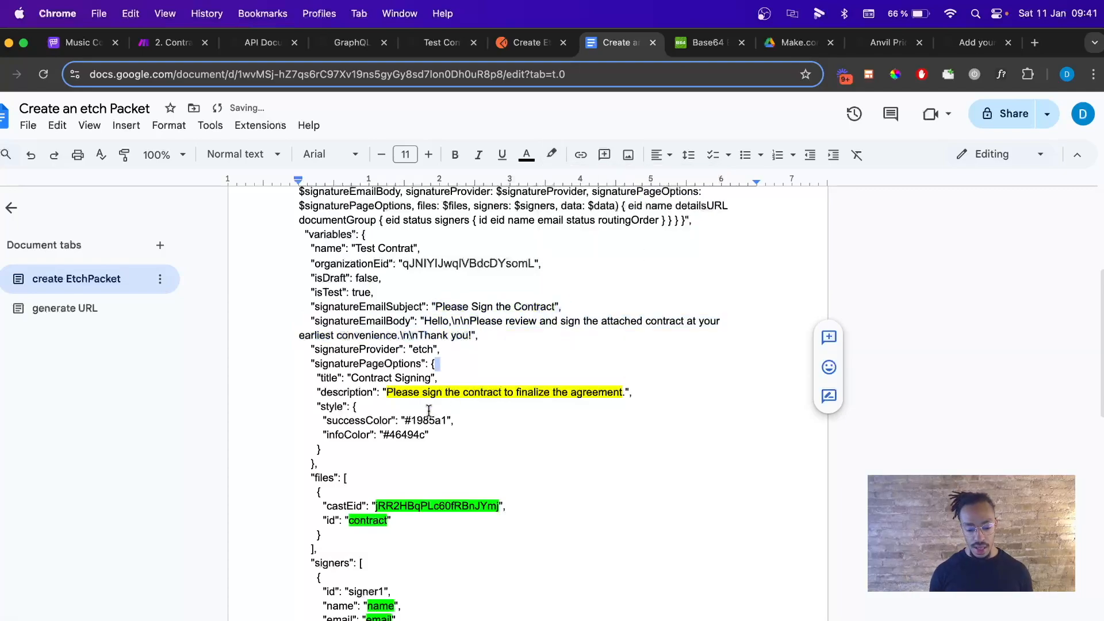
scroll(429, 410, down, 1)
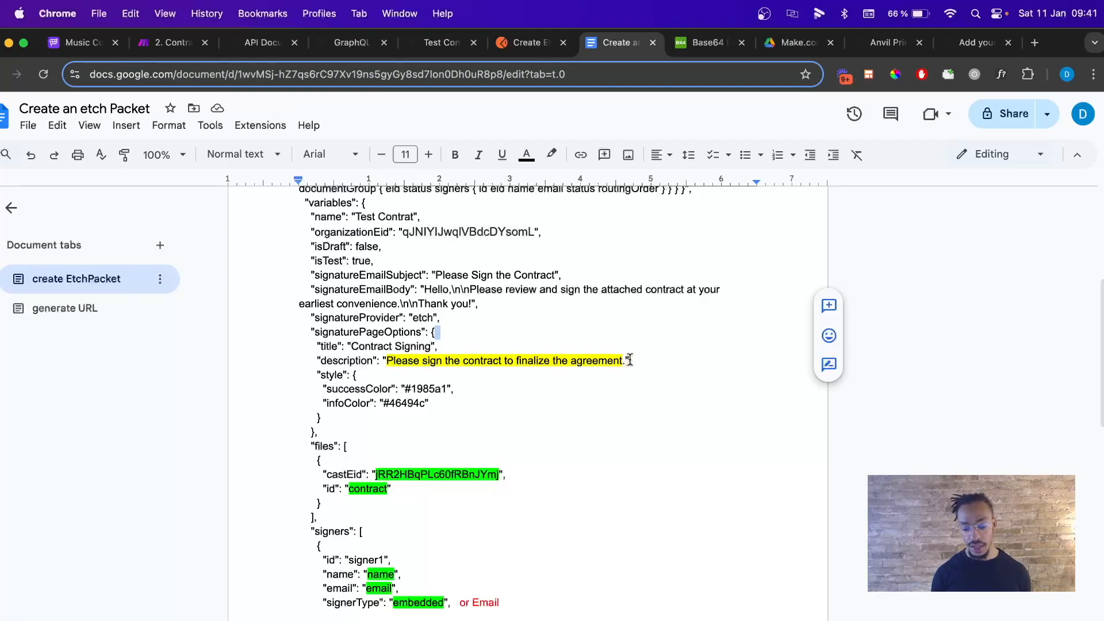
drag(632, 360, 379, 364)
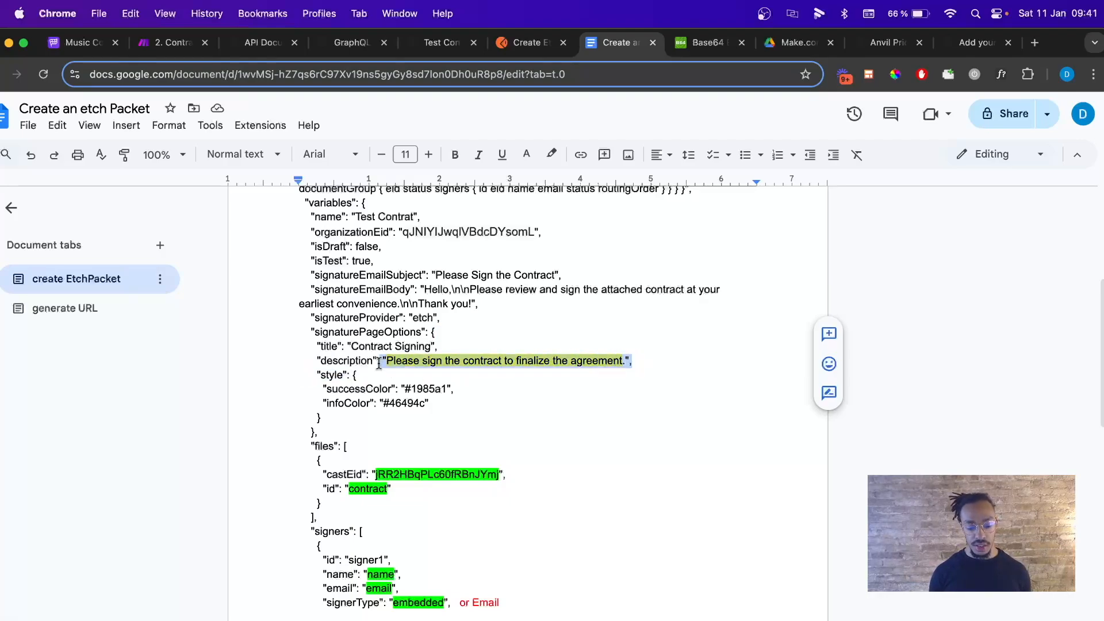
click(552, 154)
click(704, 207)
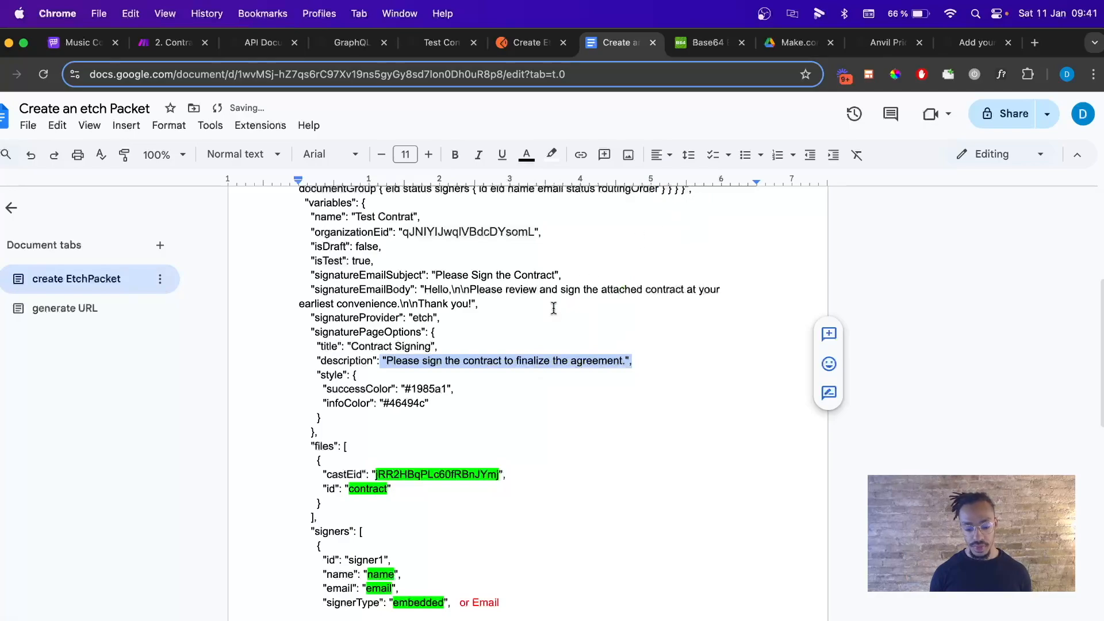
scroll(554, 309, down, 5)
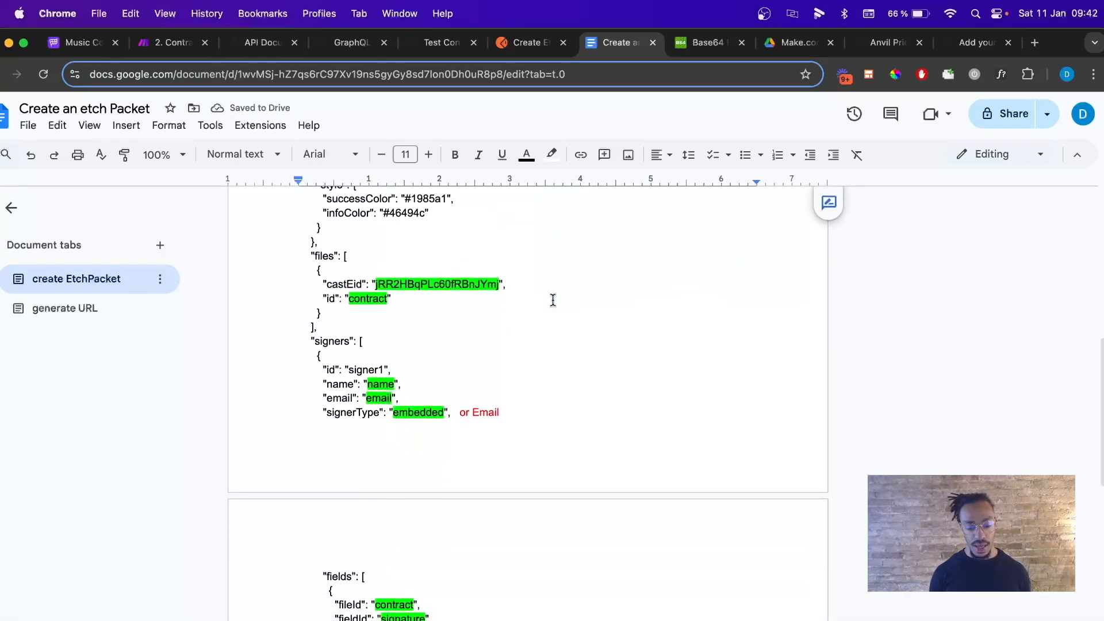
Paste the Template ID Frqt0L5qXWWGXD0dAZot over the castEid value in the files block.
scroll(554, 300, up, 2)
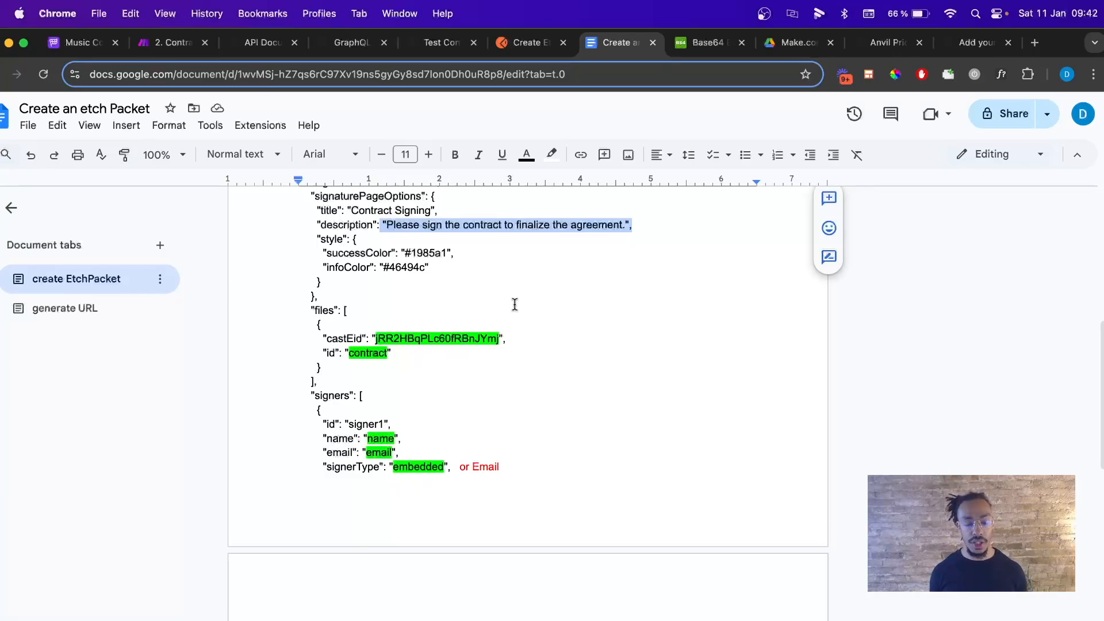
scroll(514, 305, down, 1)
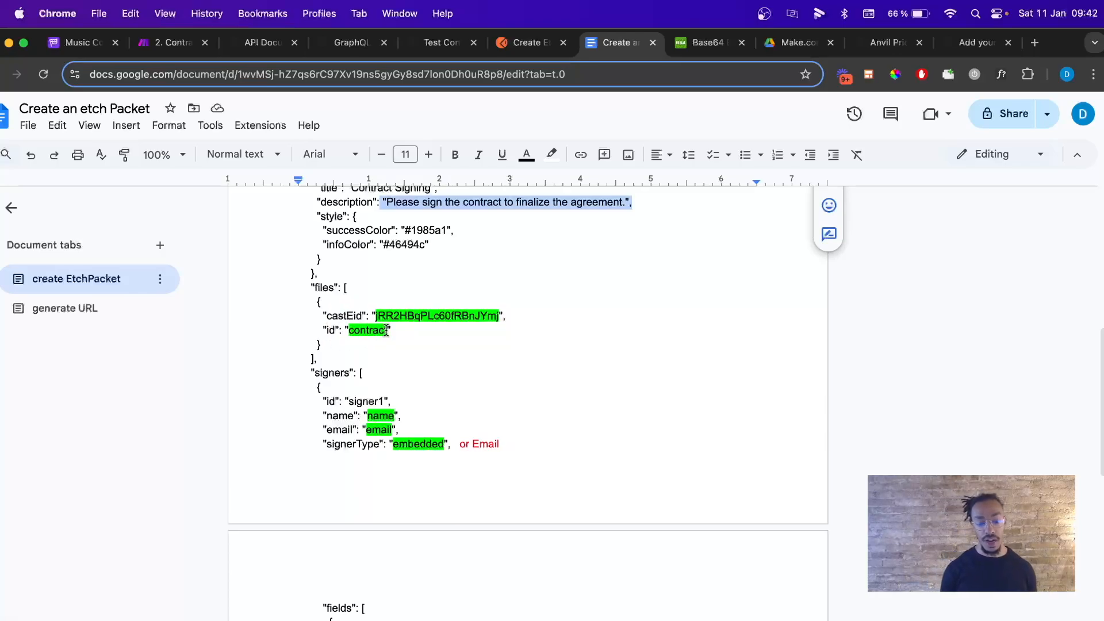
scroll(389, 316, up, 10)
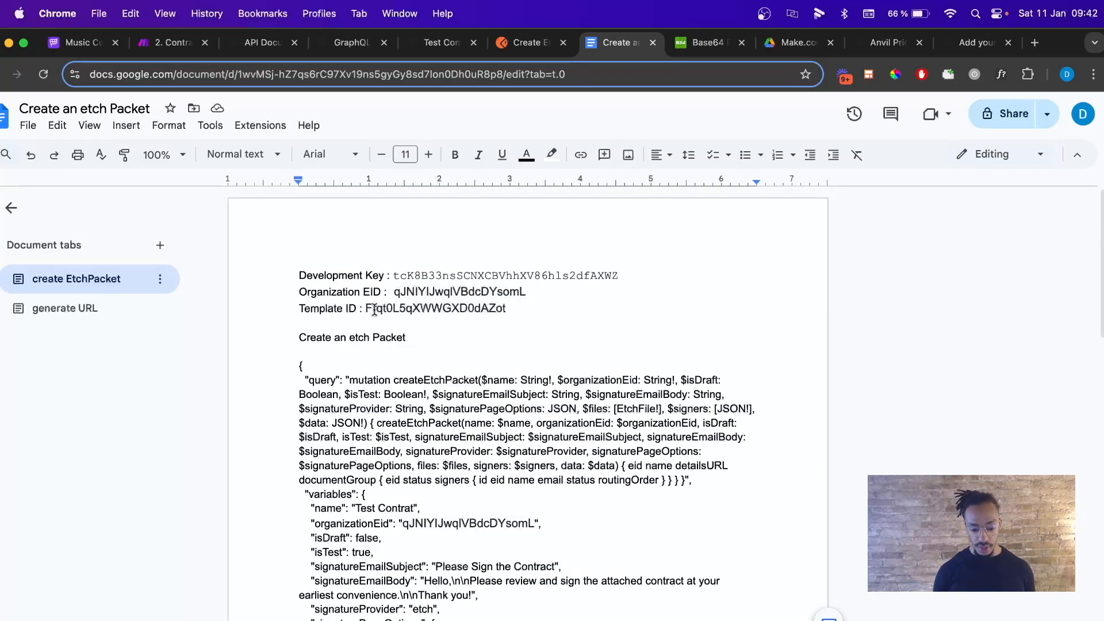
drag(366, 307, 508, 311)
key(super+c)
scroll(500, 308, down, 10)
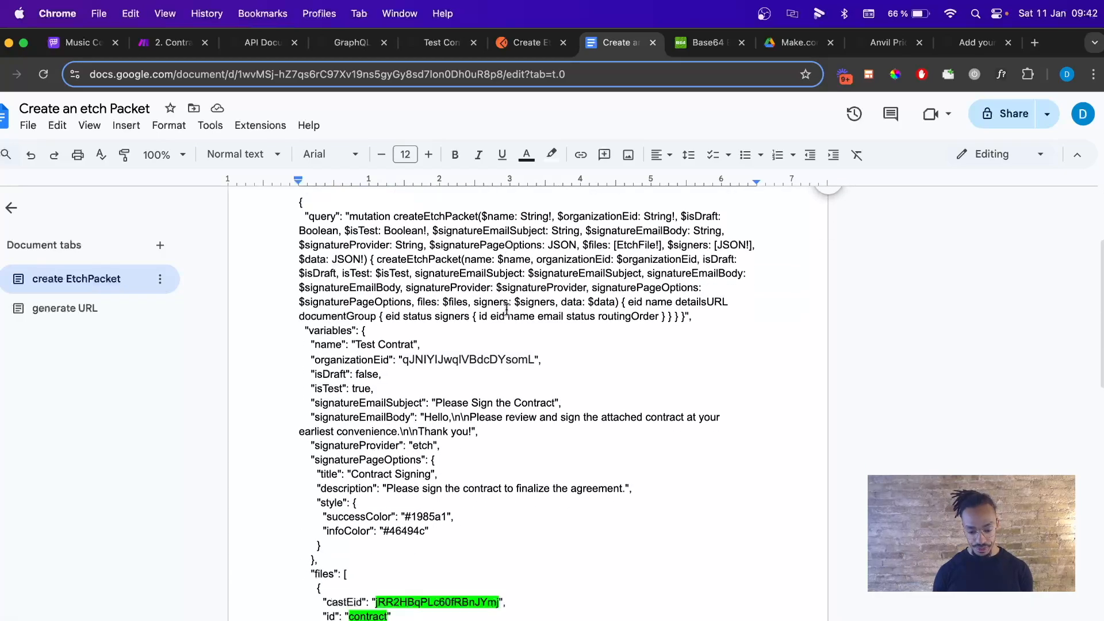
drag(375, 292, 494, 291)
key(super+v)
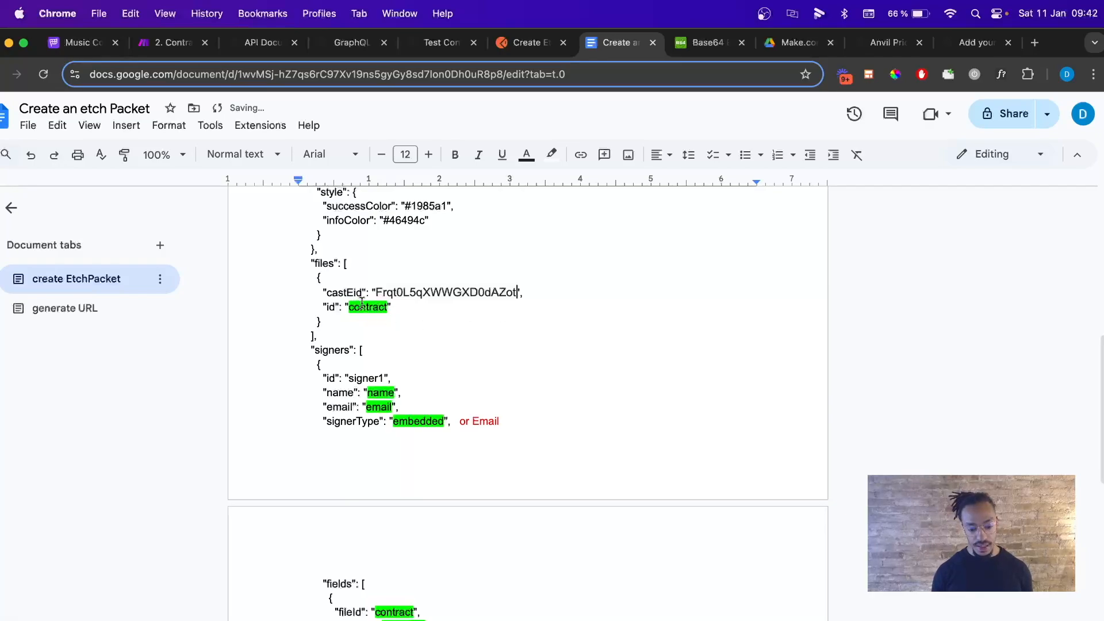
click(441, 48)
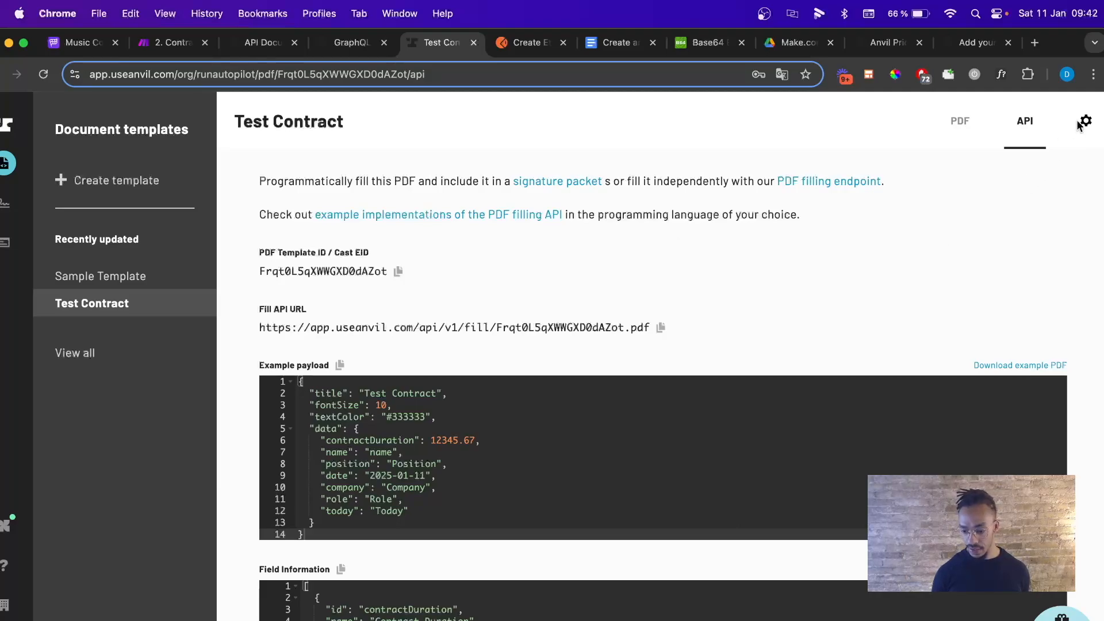
Open the Test Contract template's edit view in Anvil and confirm the file name reads contract.pdf.
click(967, 128)
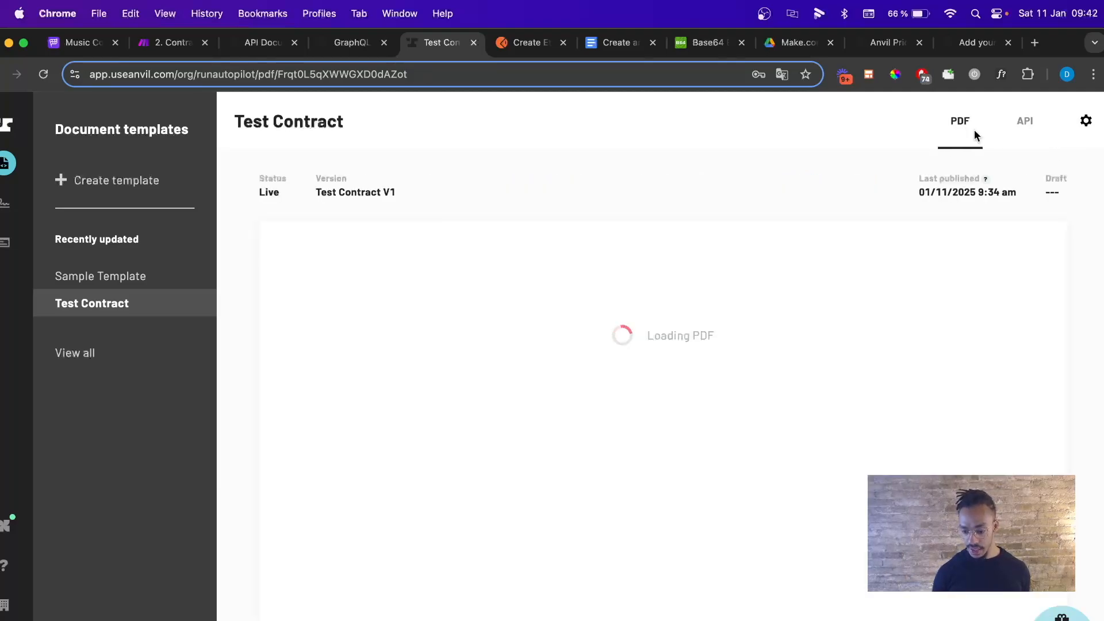
click(1086, 121)
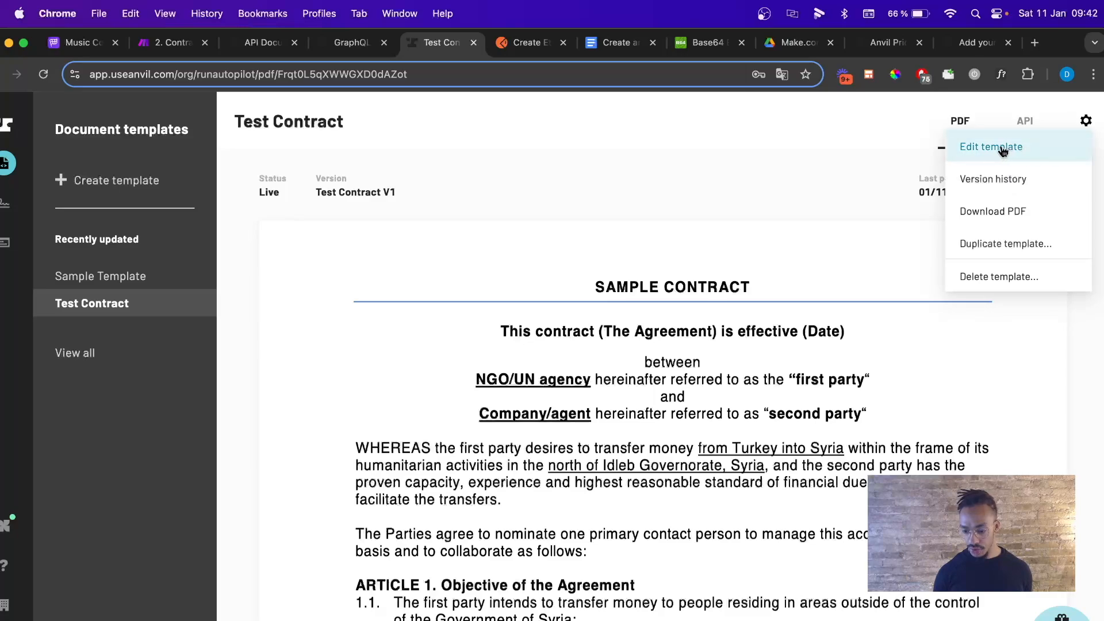
click(1002, 146)
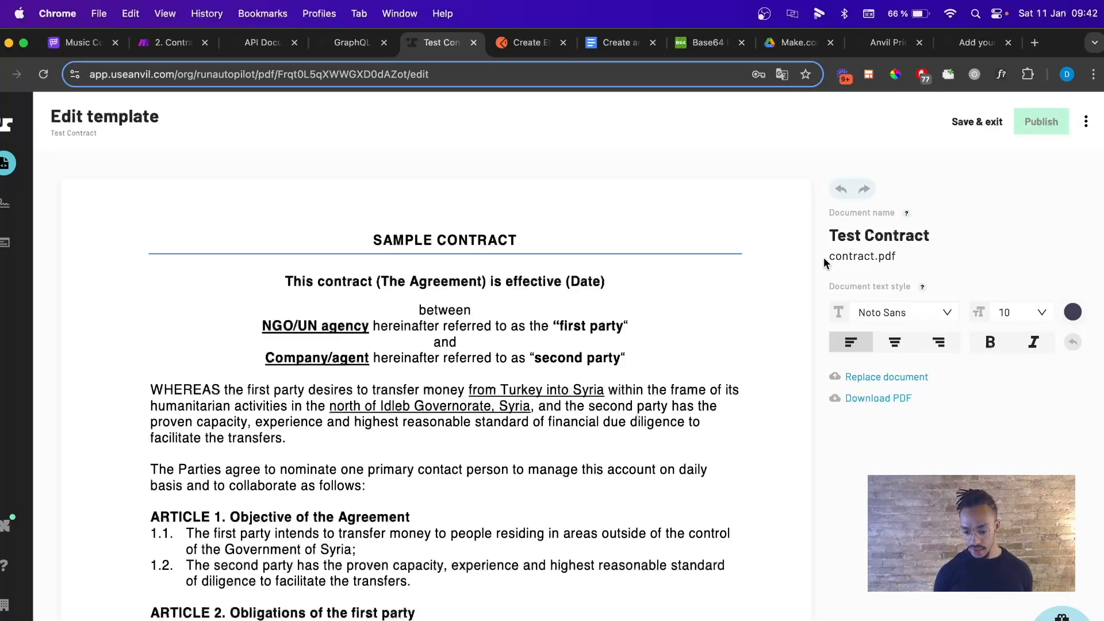
drag(829, 257, 876, 257)
click(1076, 216)
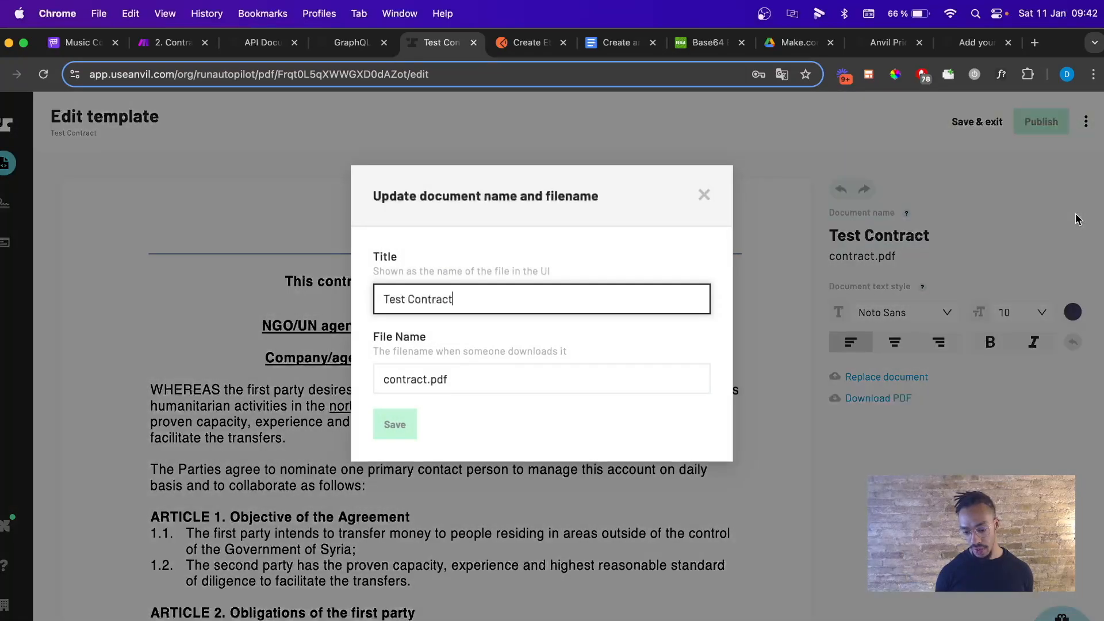
drag(375, 344, 432, 346)
click(400, 377)
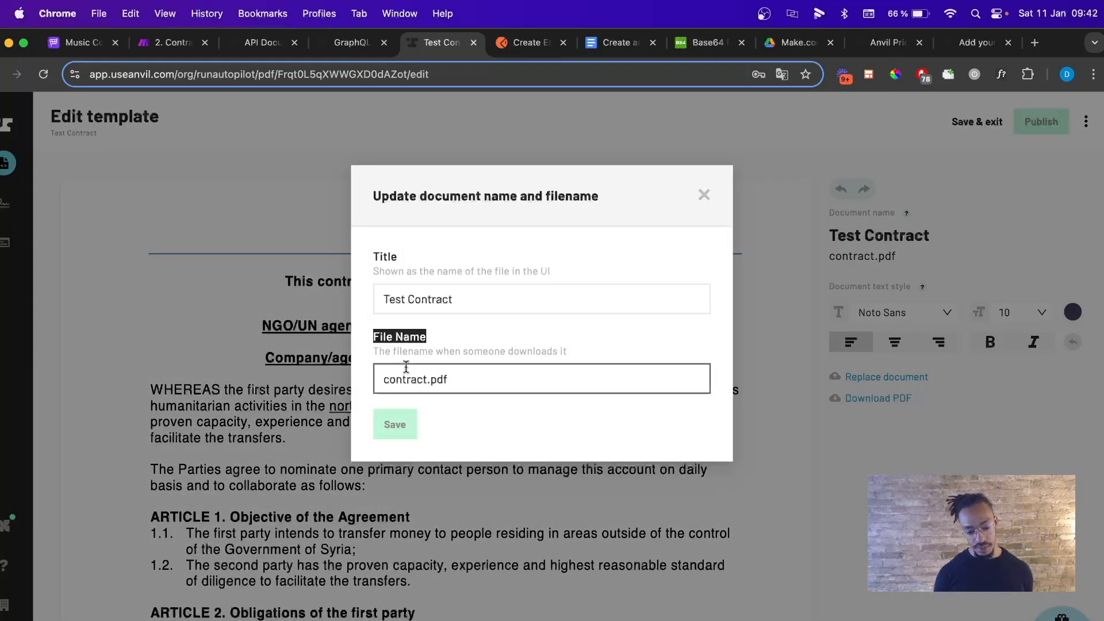
drag(428, 379, 384, 380)
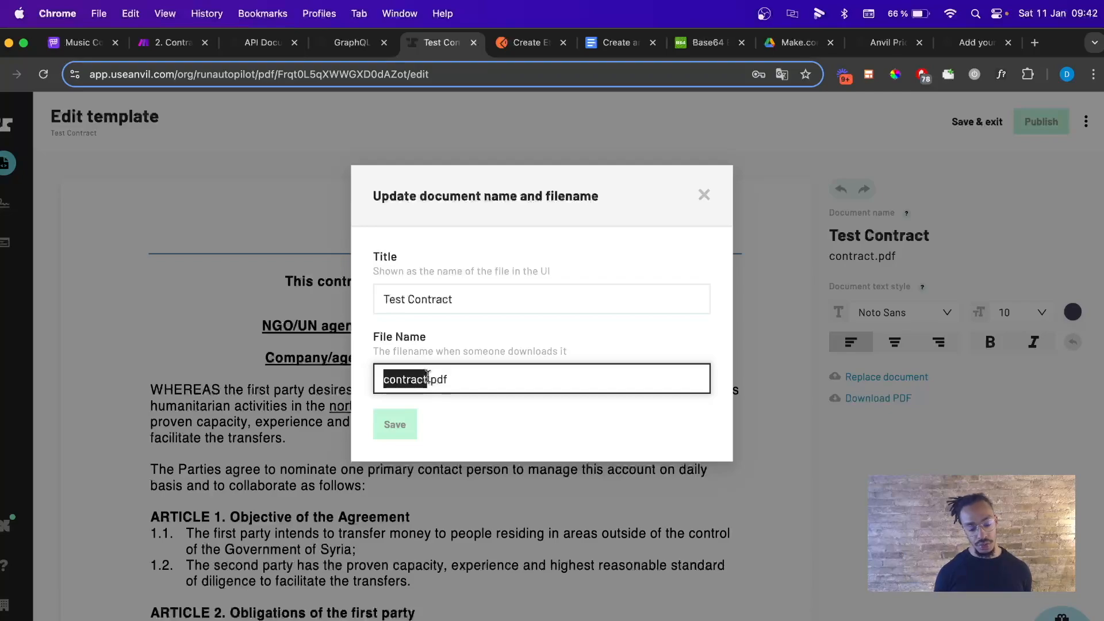
click(764, 133)
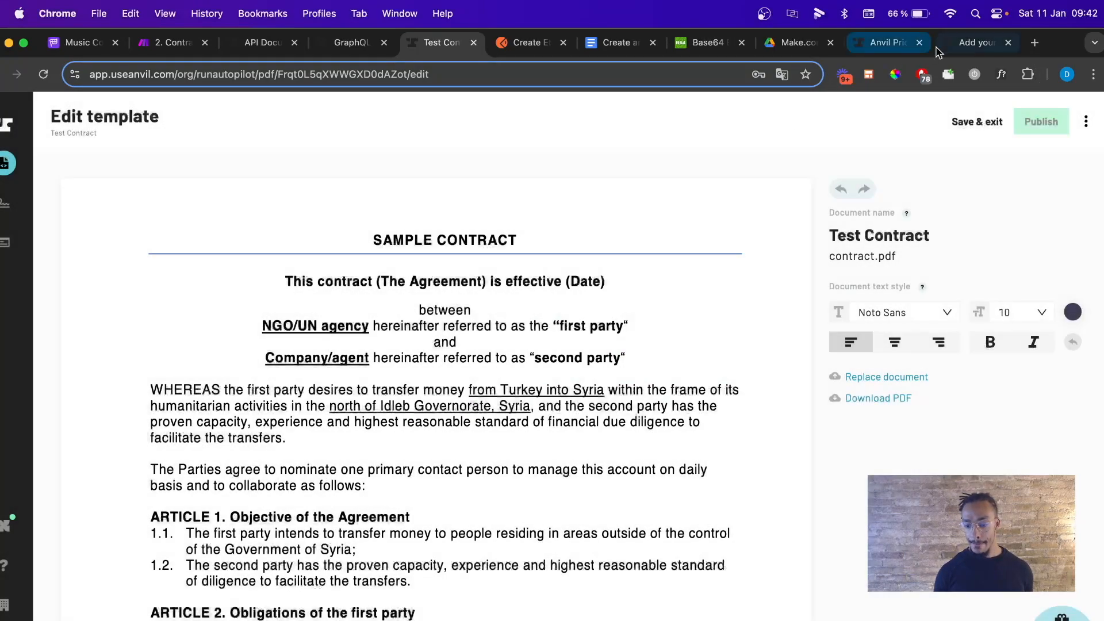
click(614, 44)
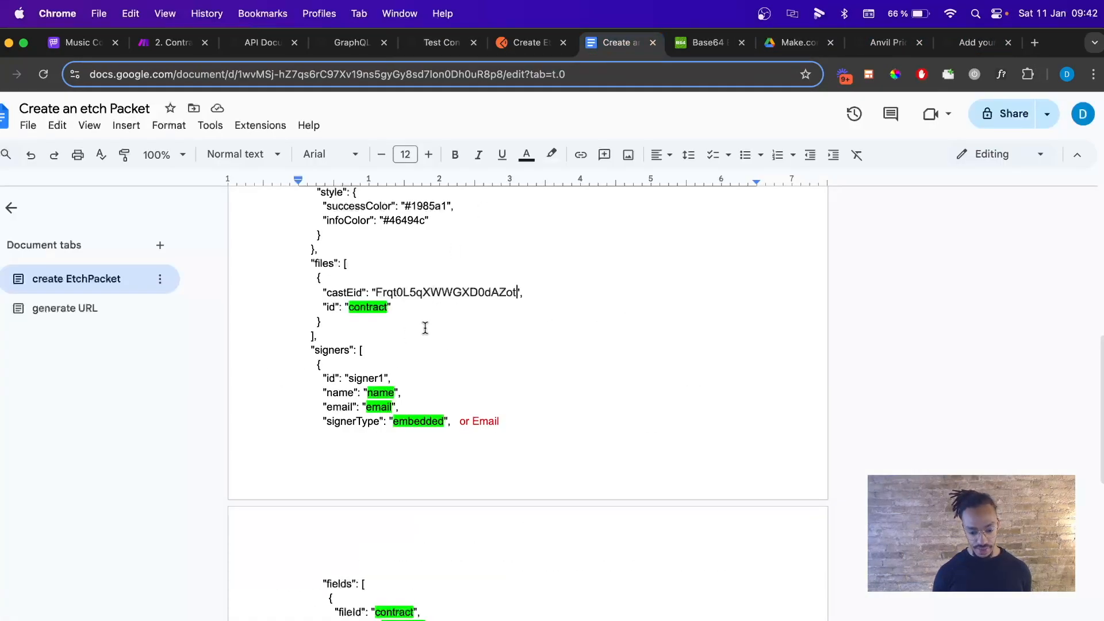
Set the highlight on 'contract' in the files id line to none.
drag(387, 307, 345, 307)
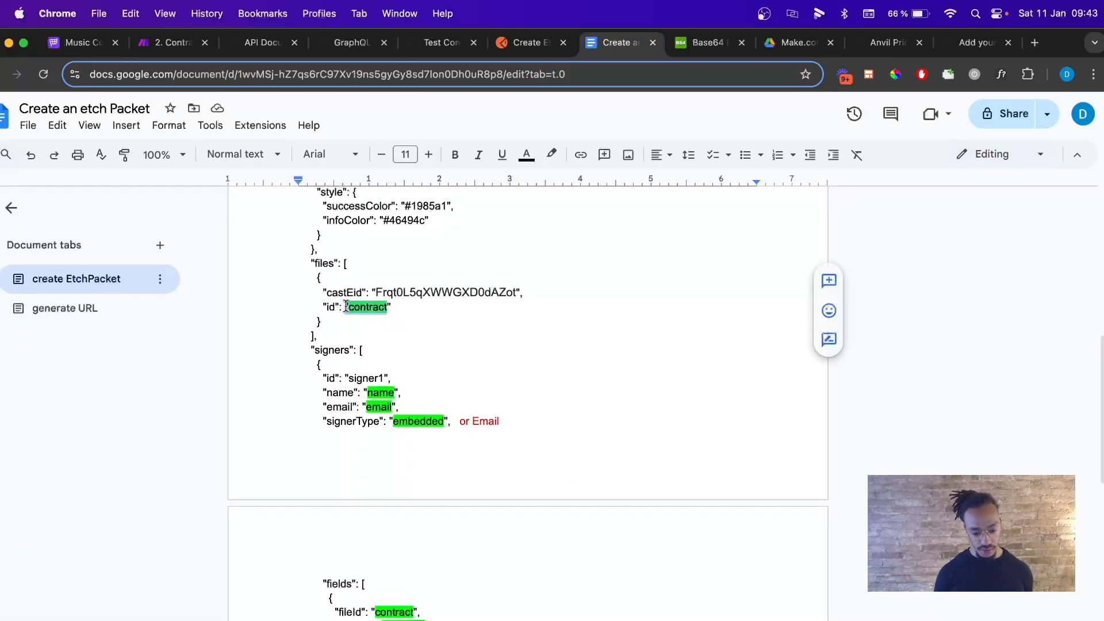
click(552, 156)
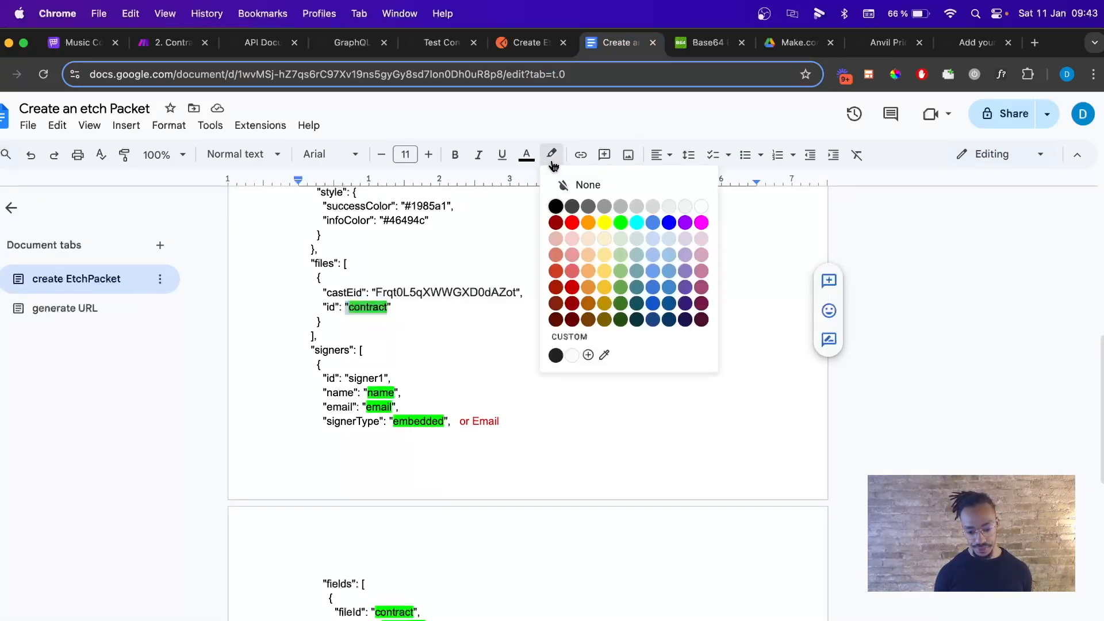
click(701, 206)
scroll(345, 287, down, 3)
scroll(296, 236, up, 1)
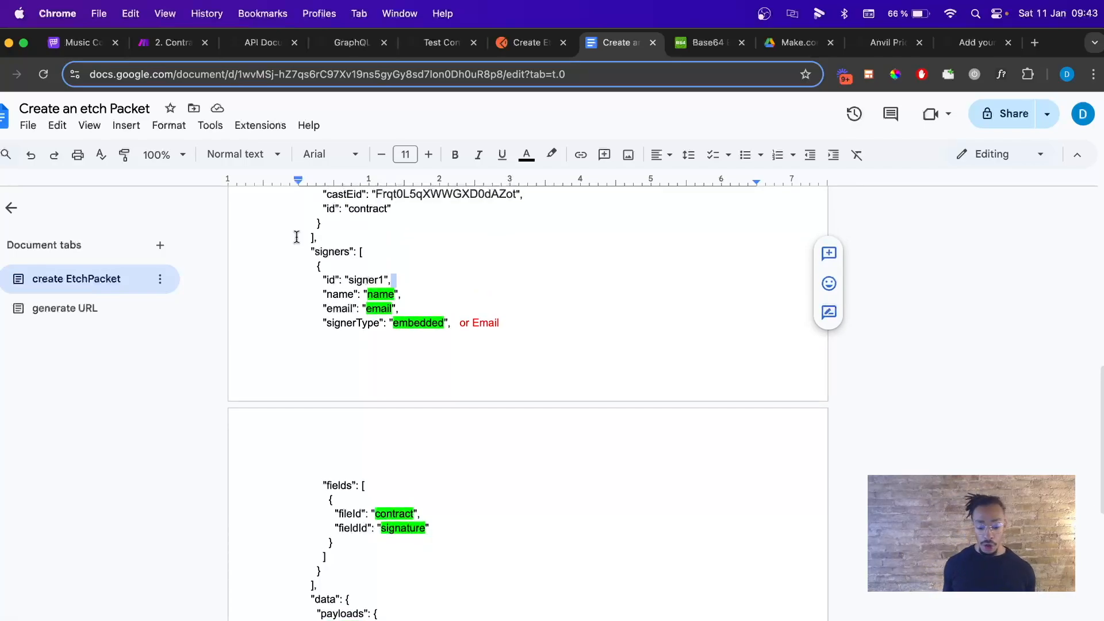
scroll(297, 237, down, 2)
scroll(297, 237, up, 1)
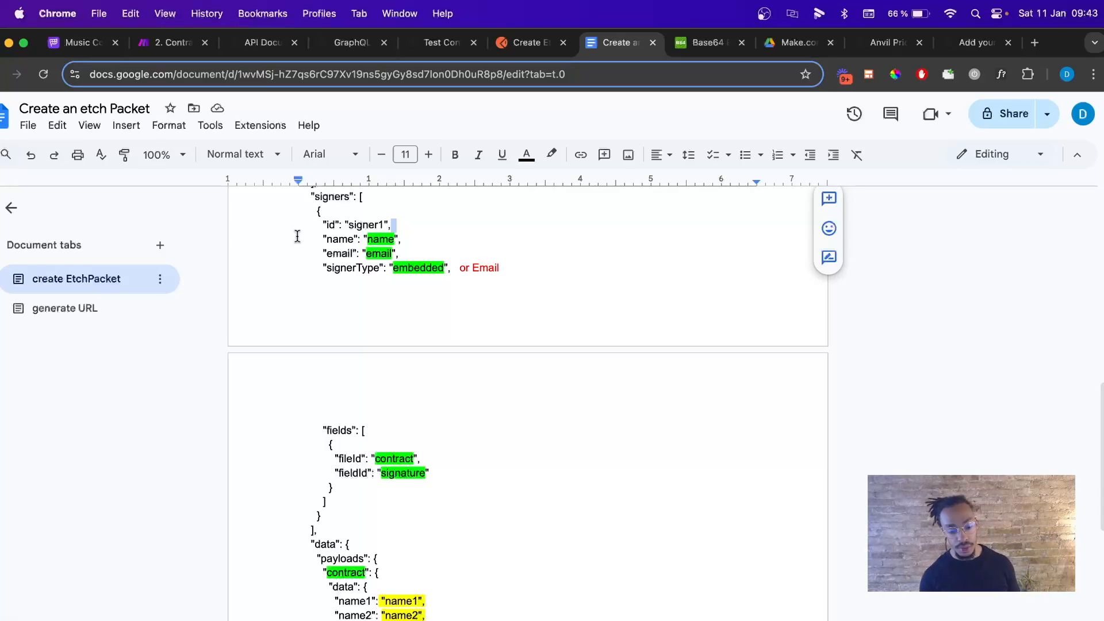
scroll(322, 286, down, 1)
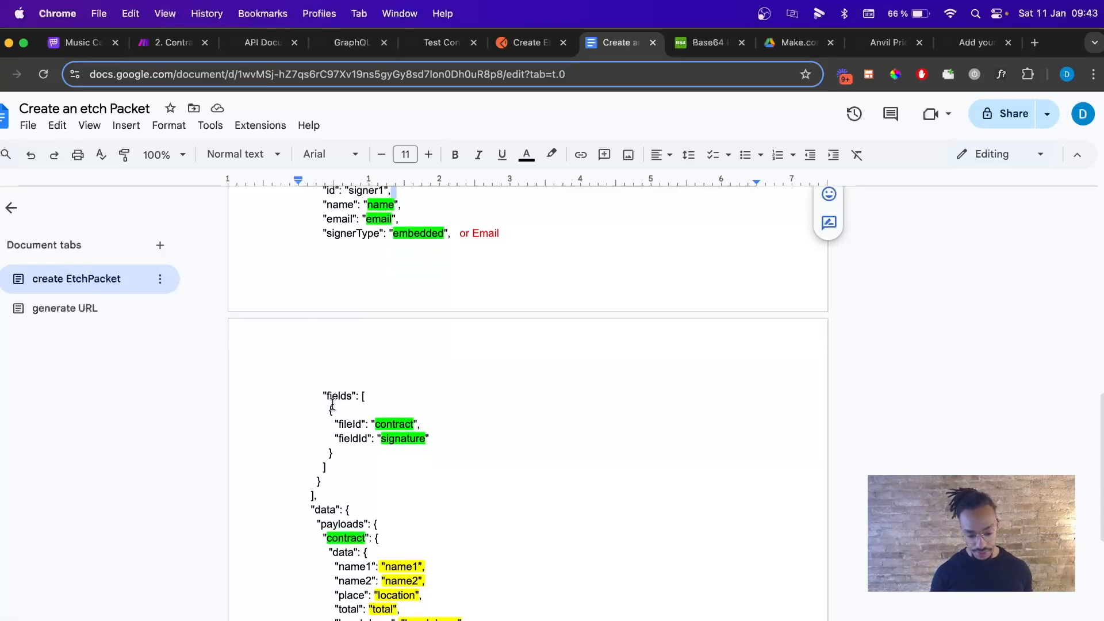
scroll(344, 441, up, 2)
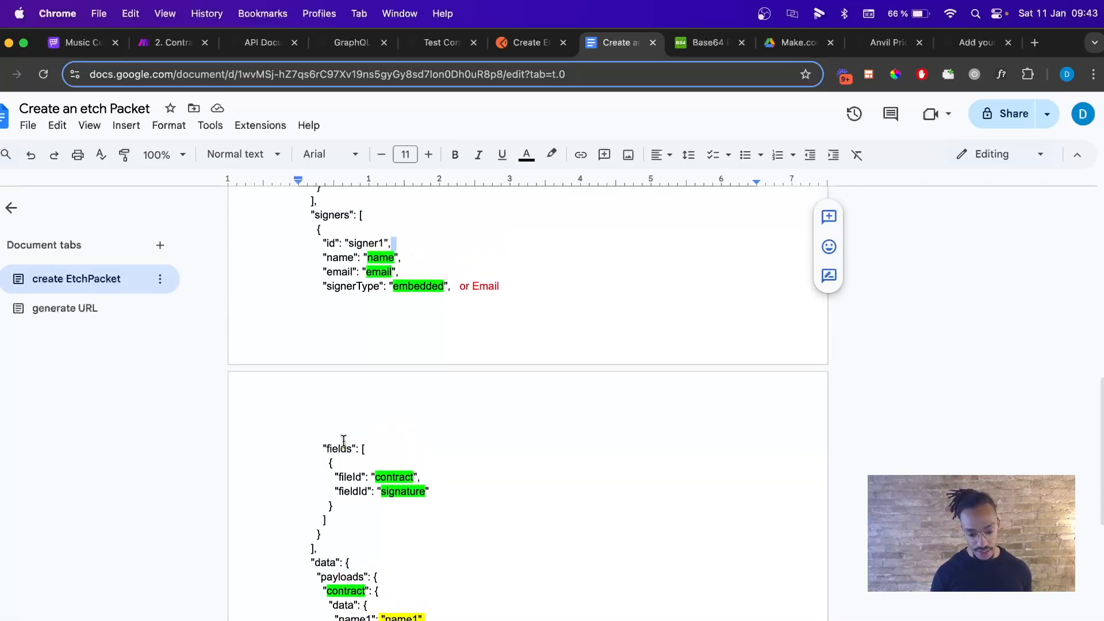
Add a comma after the fields entry's closing brace and delete an accidentally pasted Template ID line.
drag(315, 229, 349, 505)
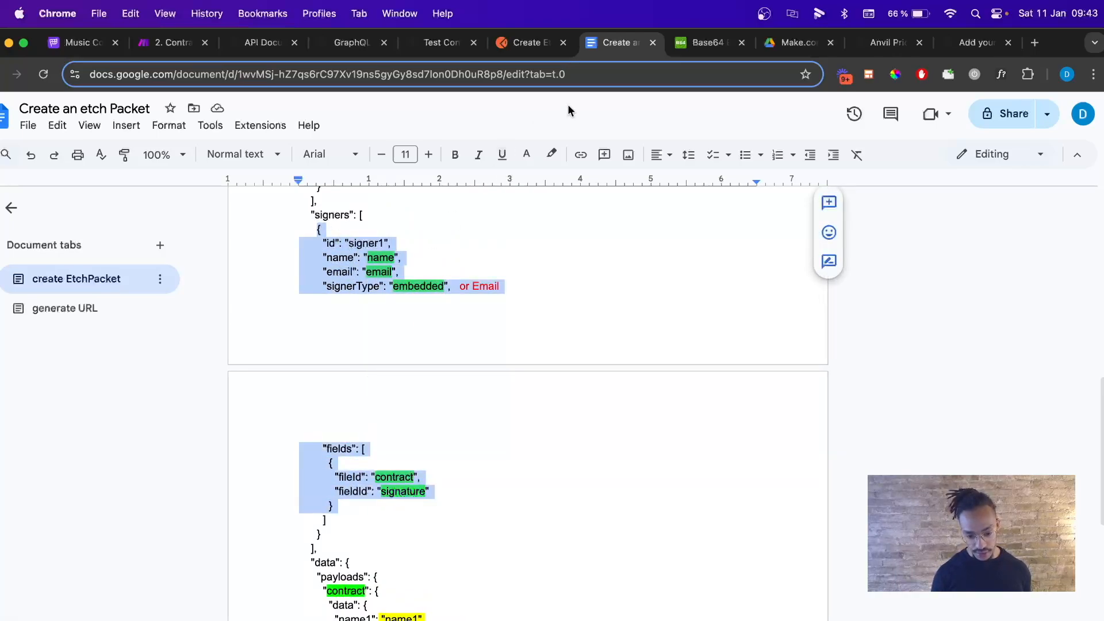
click(552, 155)
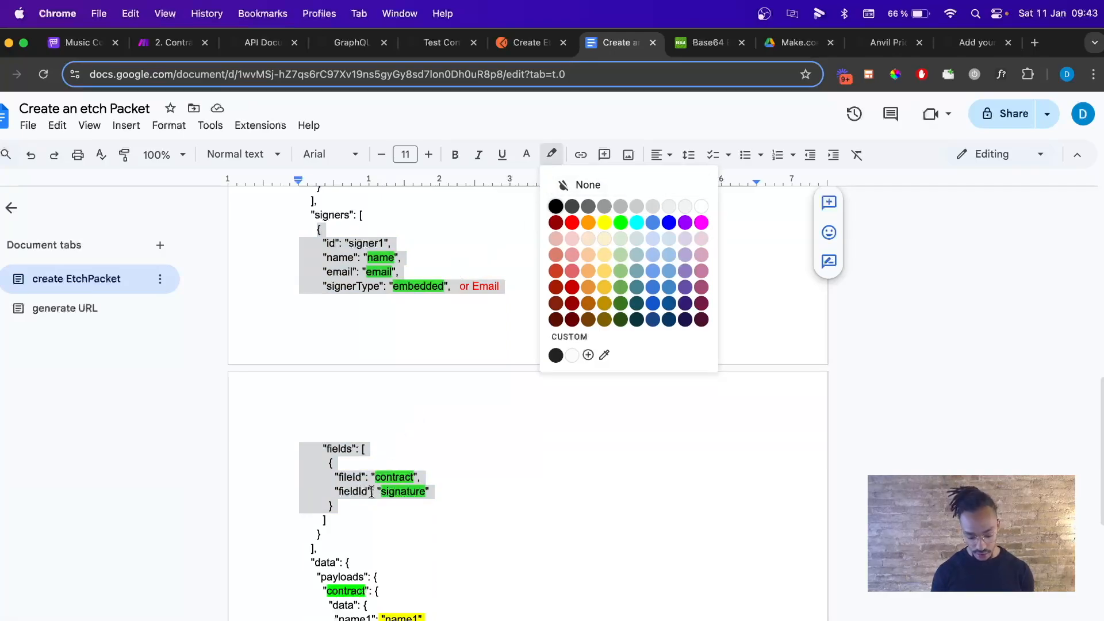
click(337, 506)
text(,)
key(Return)
text(Frqt0L5qXWWGXD0dAZot)
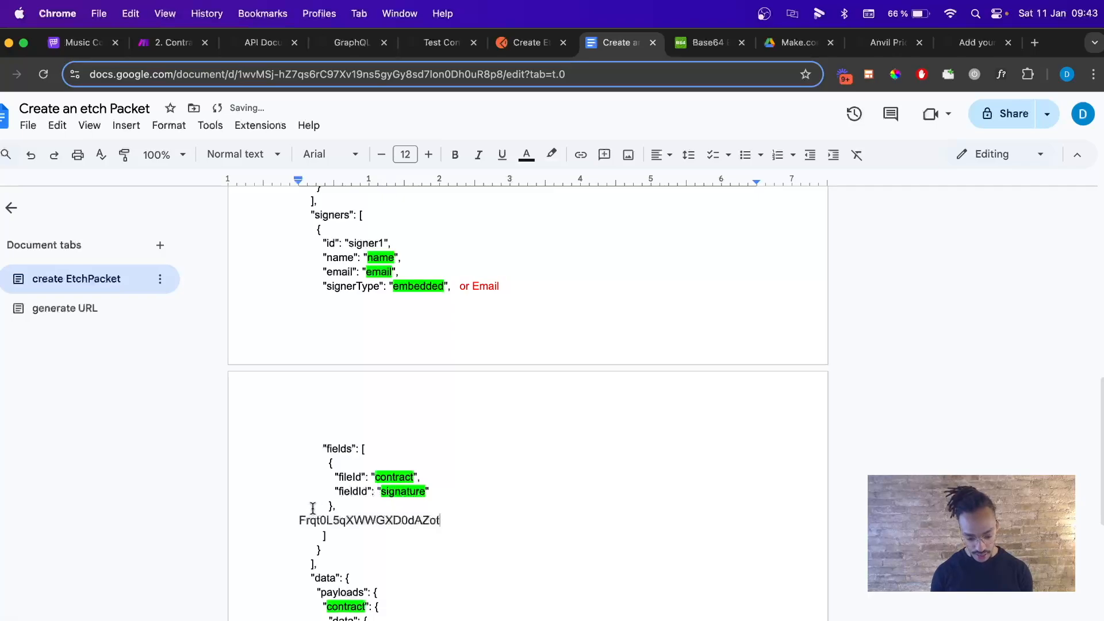
triple_click(310, 520)
key(BackSpace)
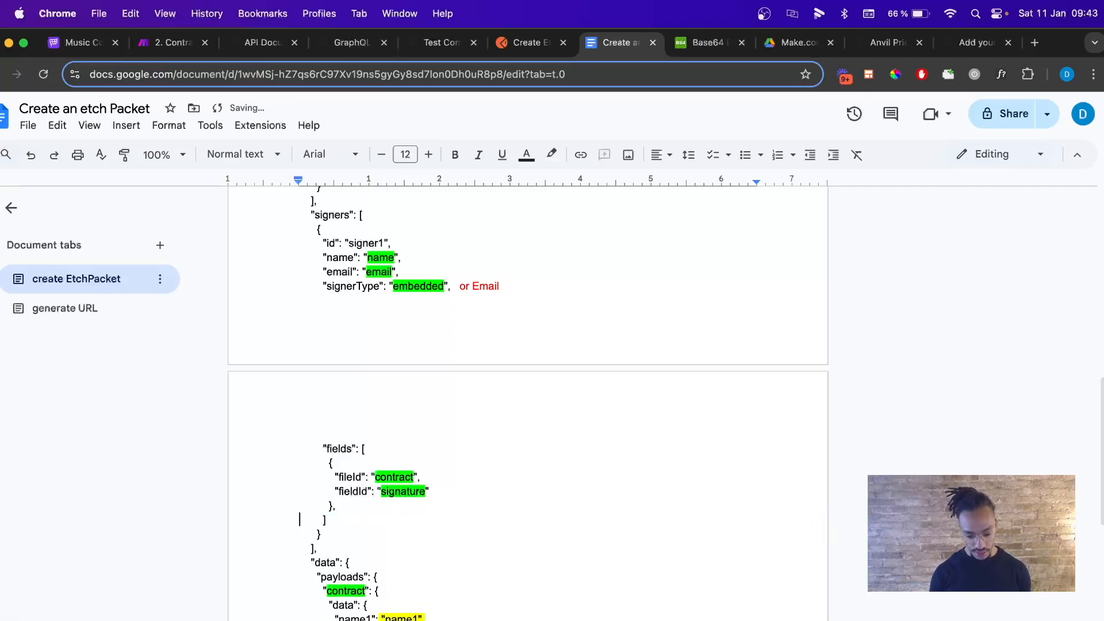
Copy the signer block and paste it below as a second signer.
mouse_move(316, 229)
mouse_down()
mouse_move(403, 273)
mouse_move(362, 447)
mouse_move(332, 508)
mouse_up()
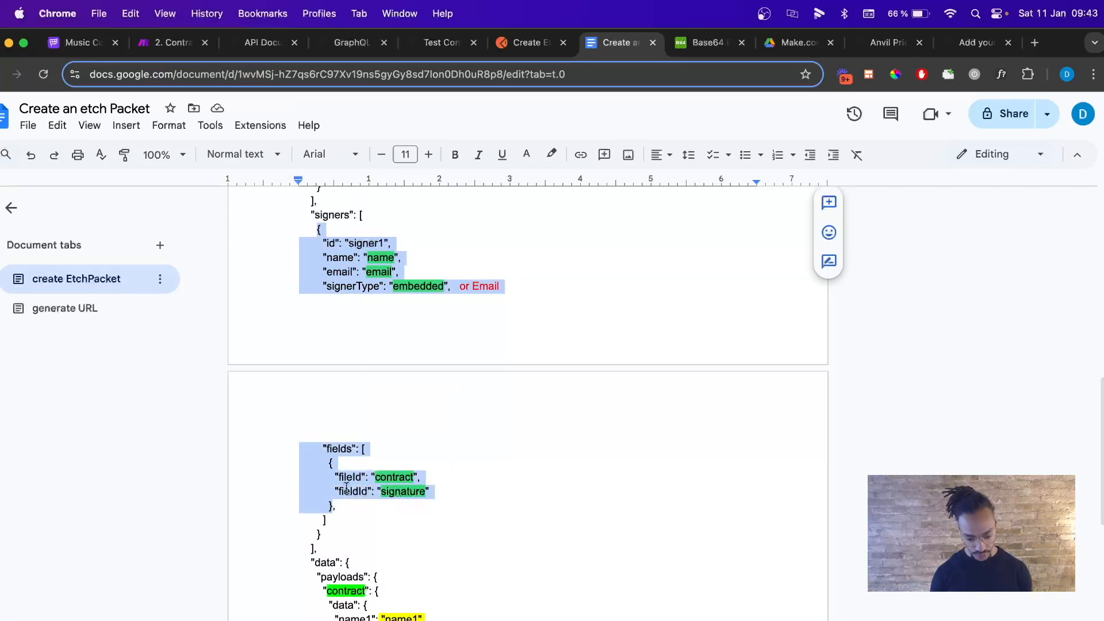
right_click(345, 490)
click(399, 164)
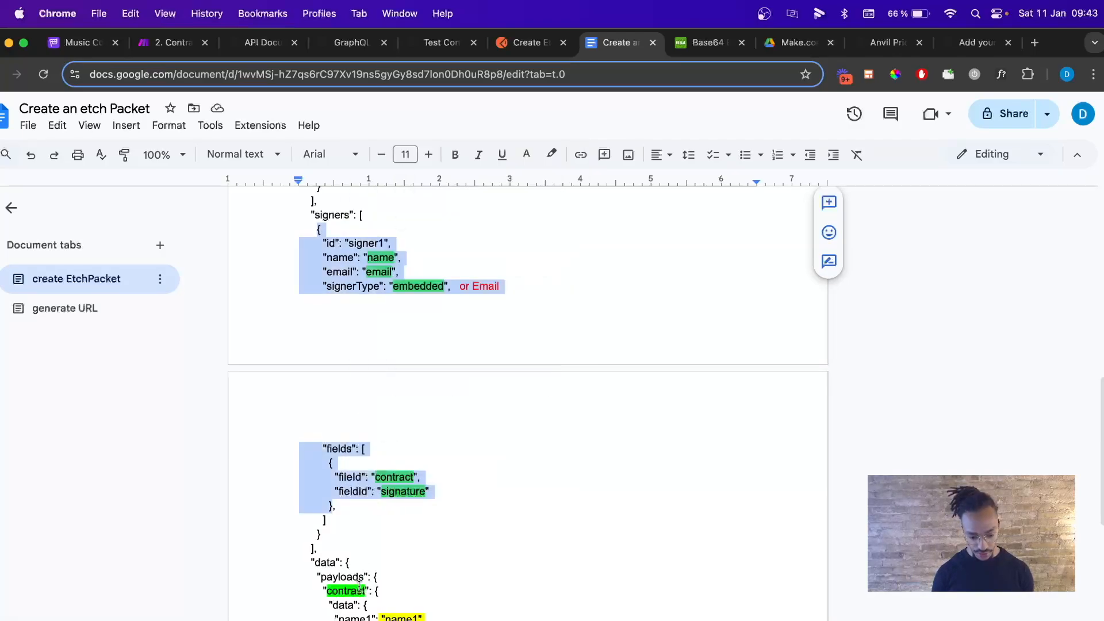
click(348, 510)
key(Return)
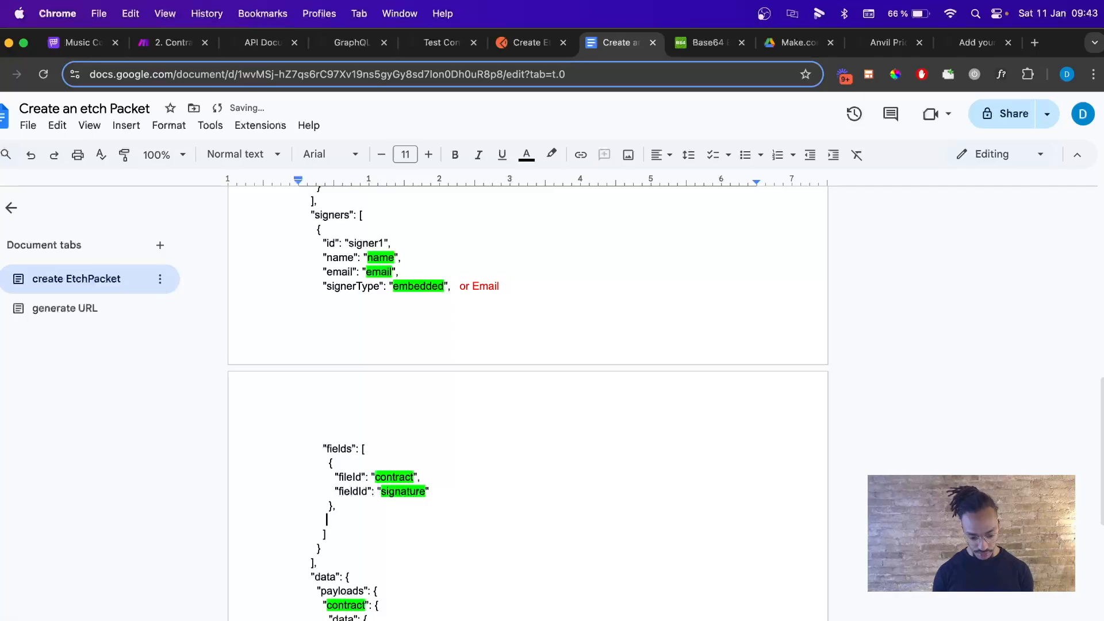
key(super+v)
Delete the duplicate second signer block, leaving the closing ] on its own line.
scroll(417, 503, down, 2)
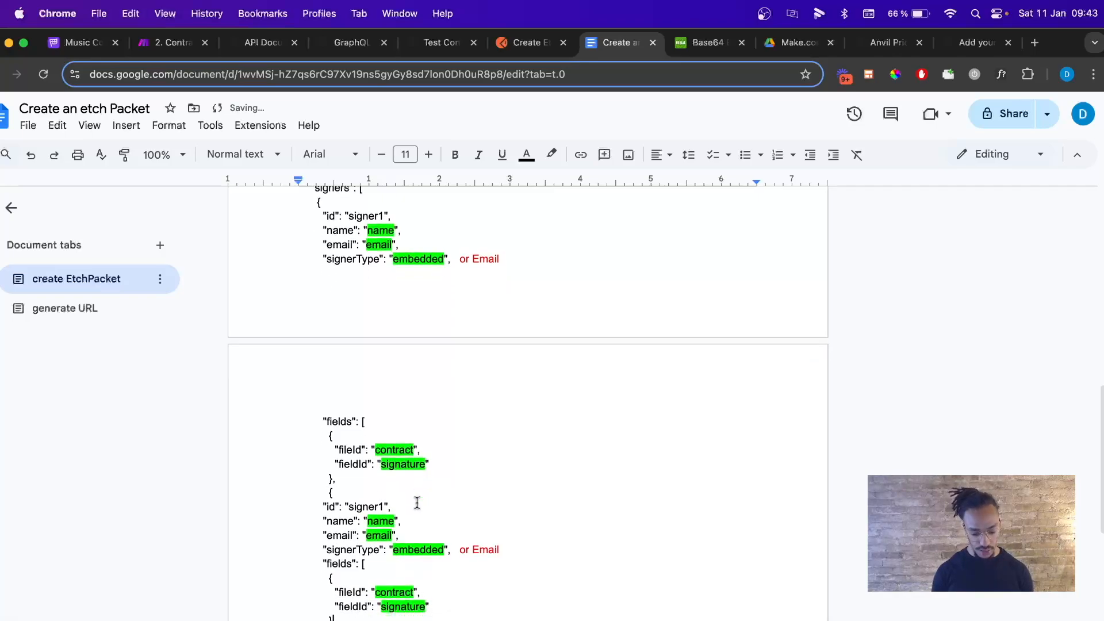
scroll(397, 234, up, 2)
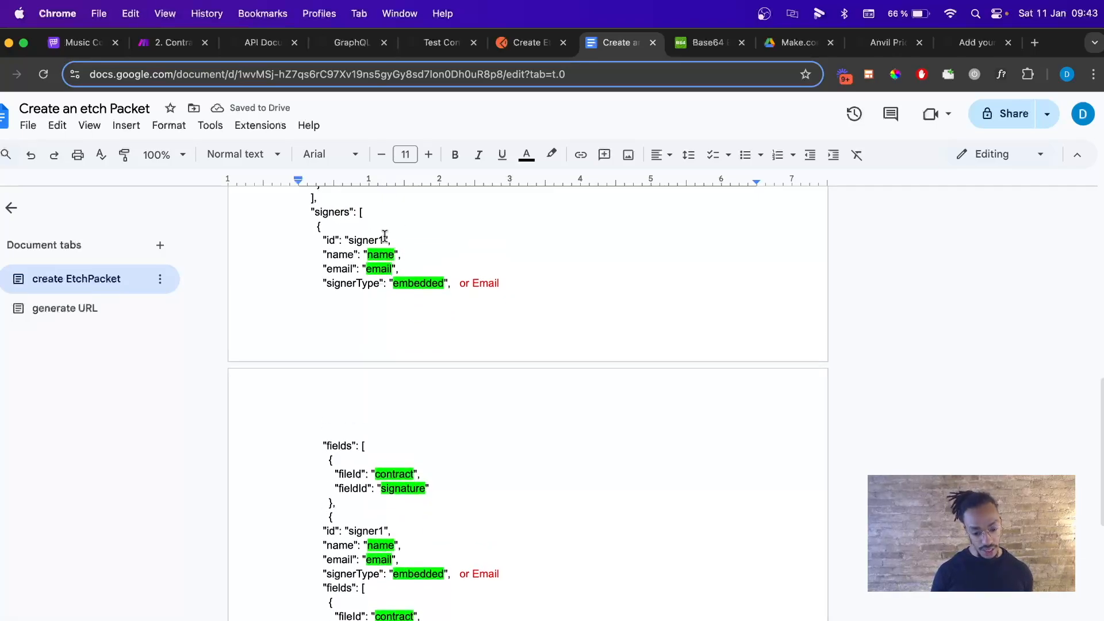
scroll(384, 233, down, 1)
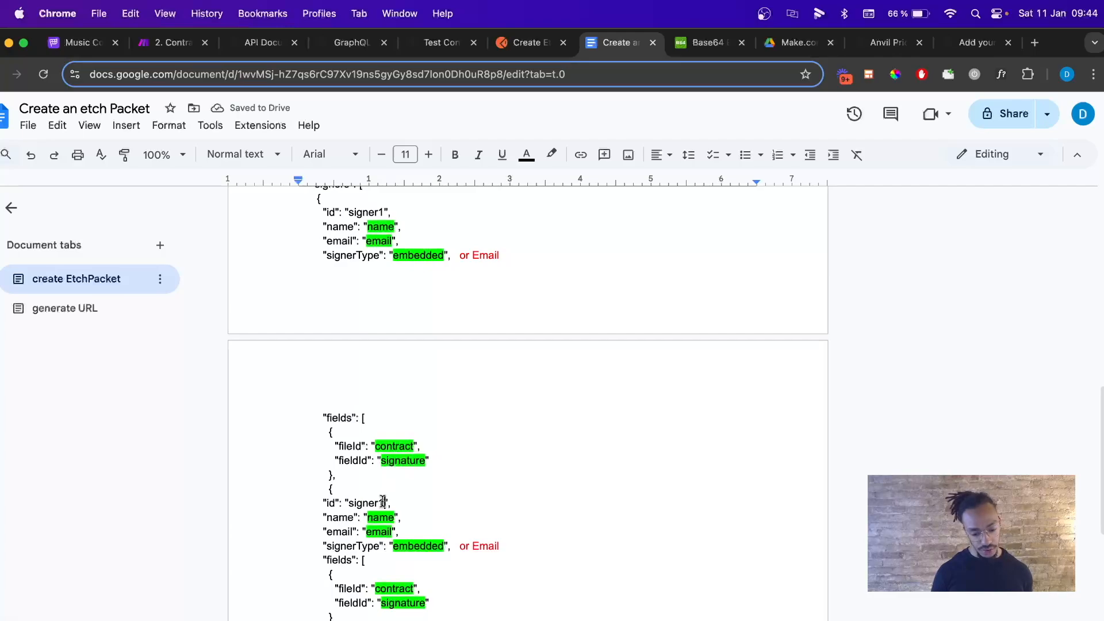
scroll(409, 504, down, 1)
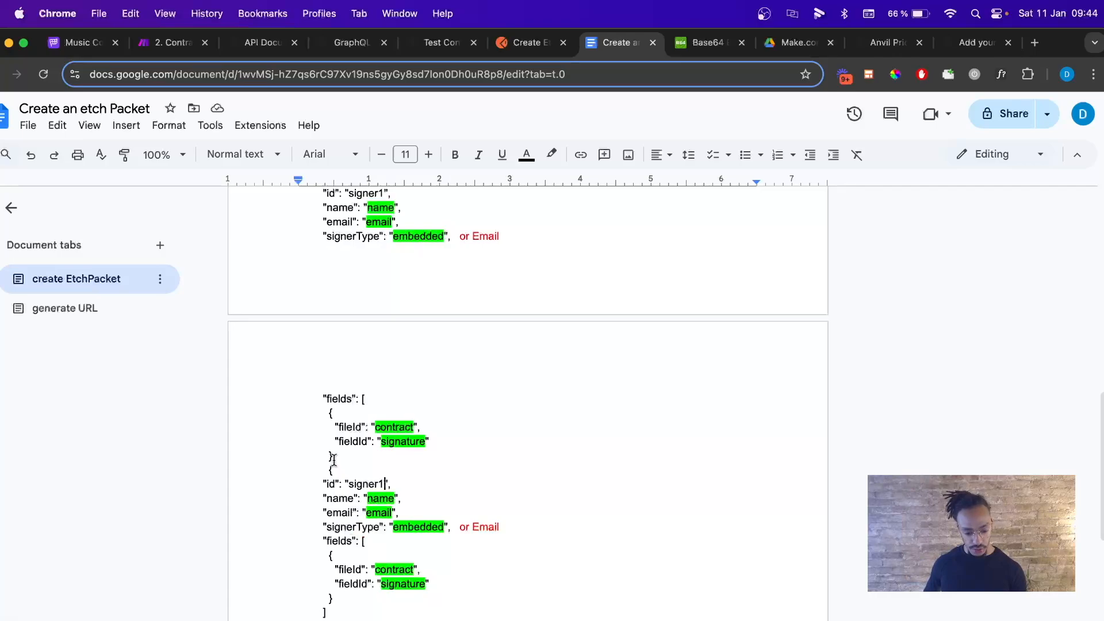
drag(333, 456, 364, 596)
key(BackSpace)
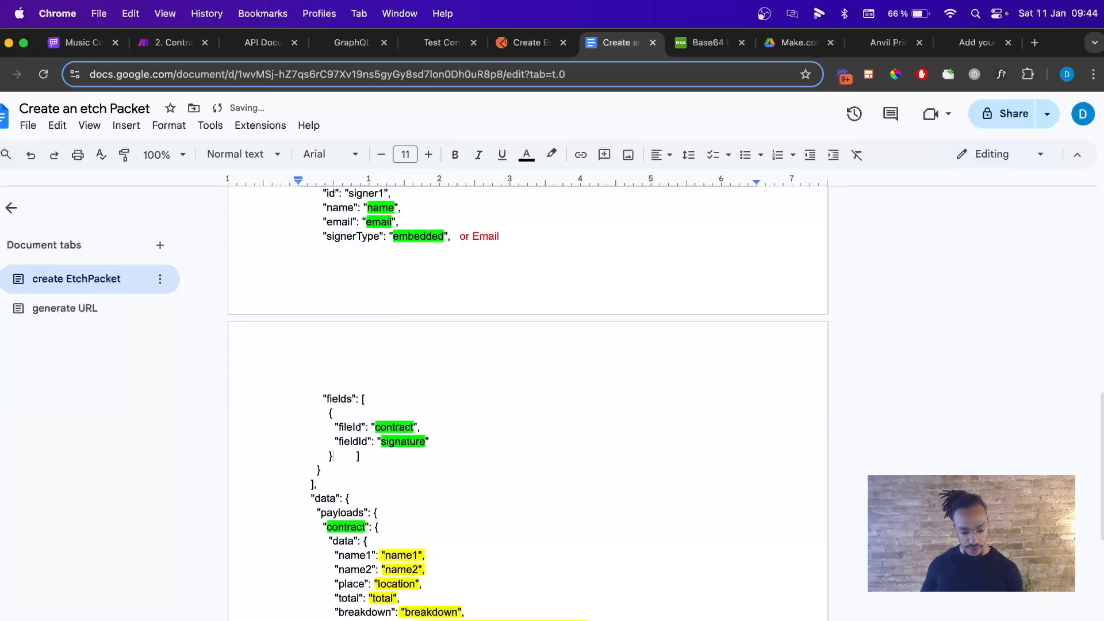
key(Return)
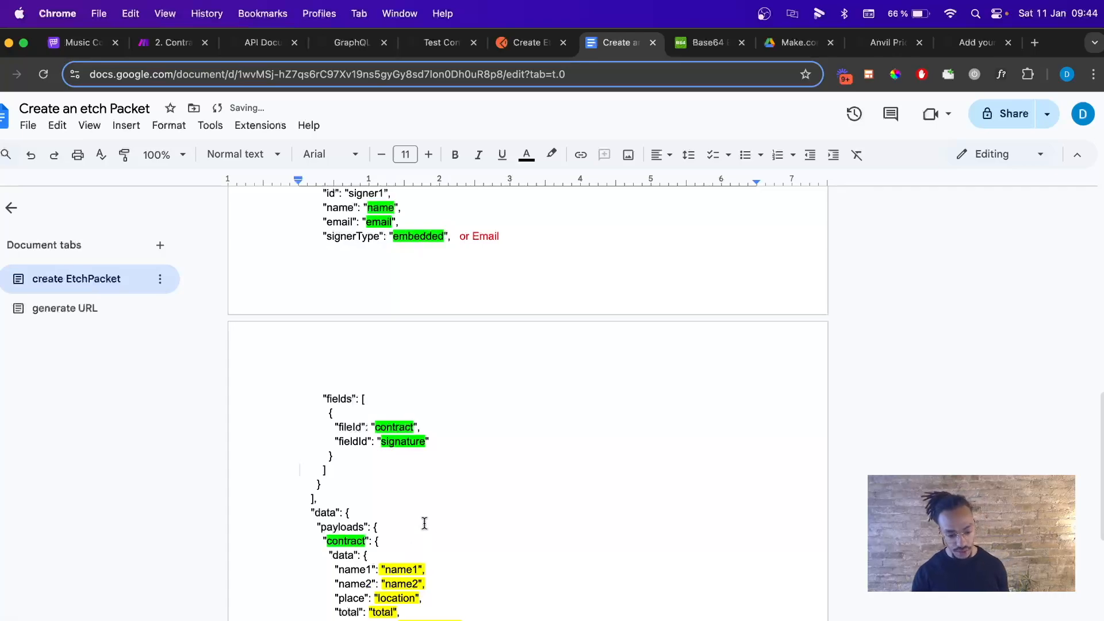
scroll(333, 518, up, 2)
scroll(330, 531, up, 2)
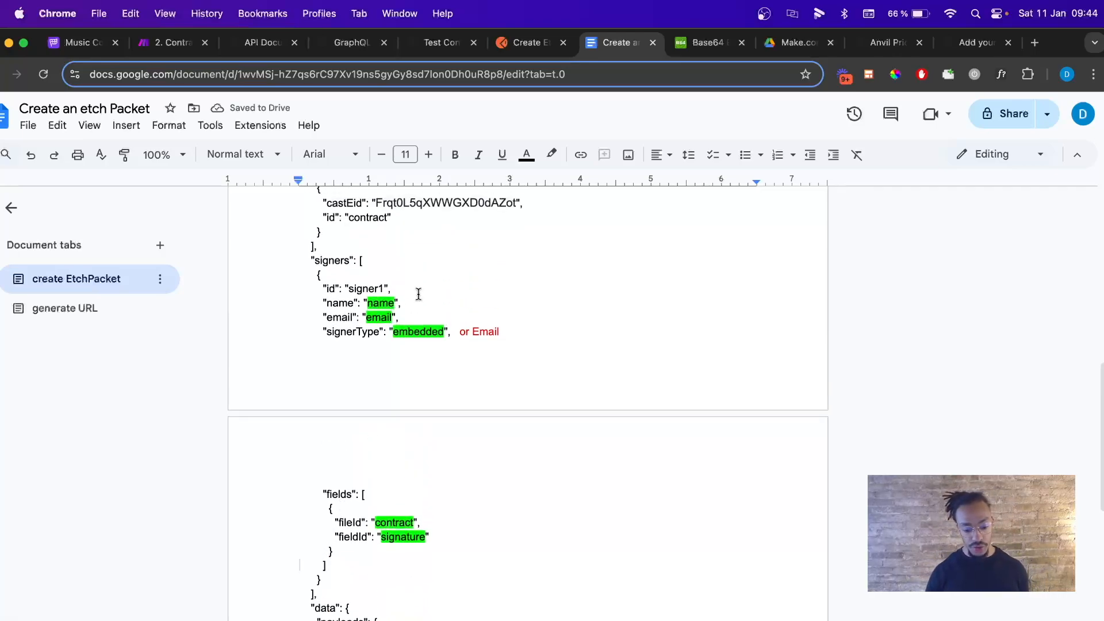
Fill in the signer's name and e-mail address and delete the red 'or Email' note.
drag(368, 303, 393, 303)
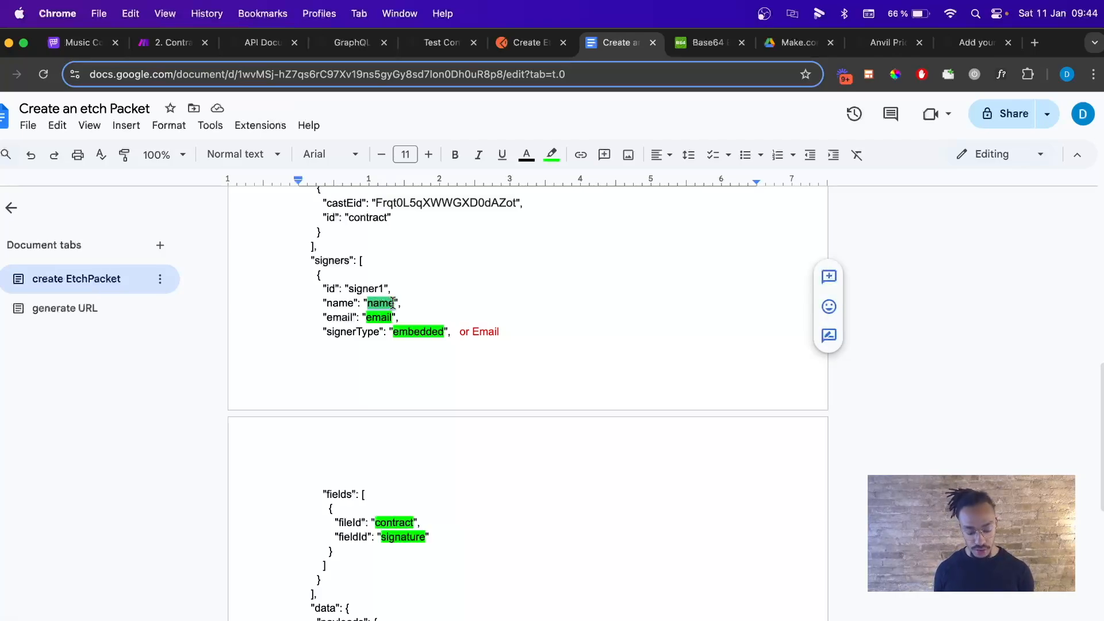
text(Davy)
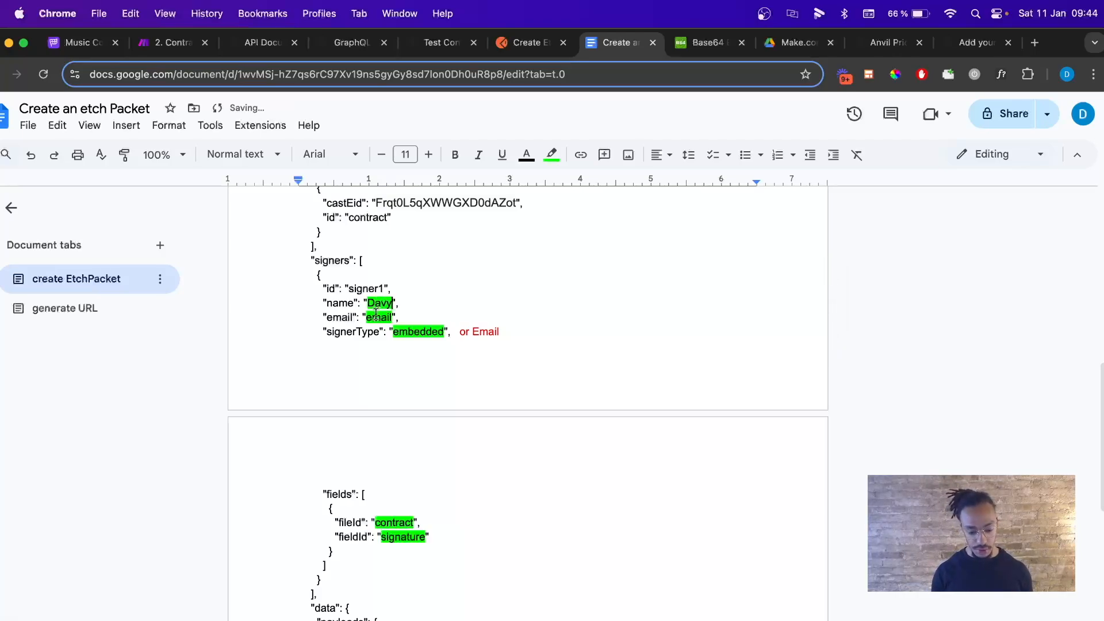
double_click(377, 316)
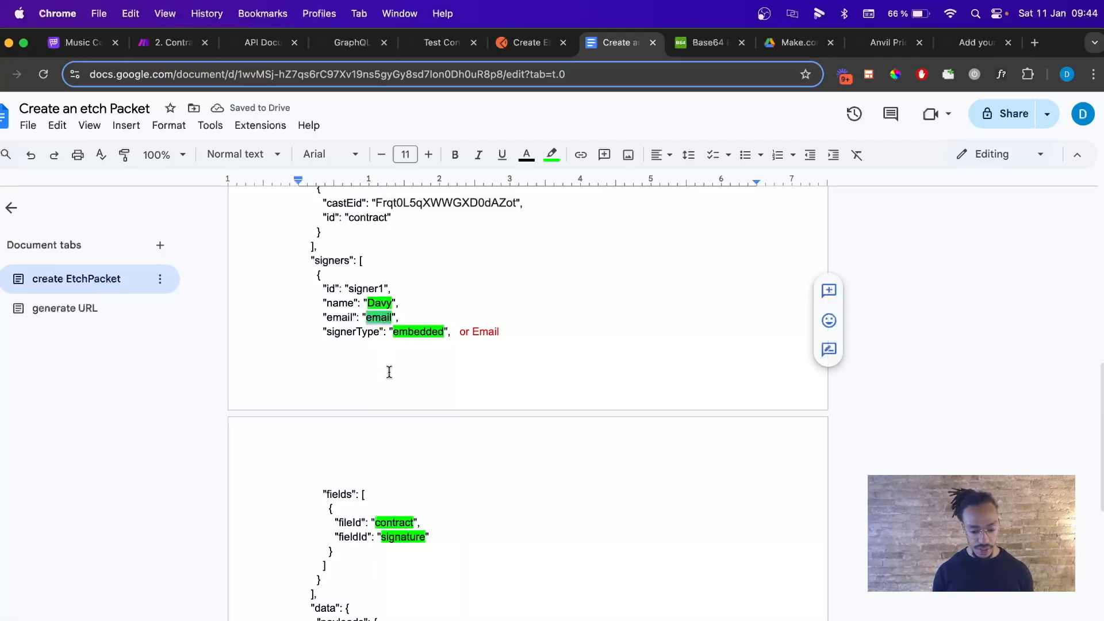
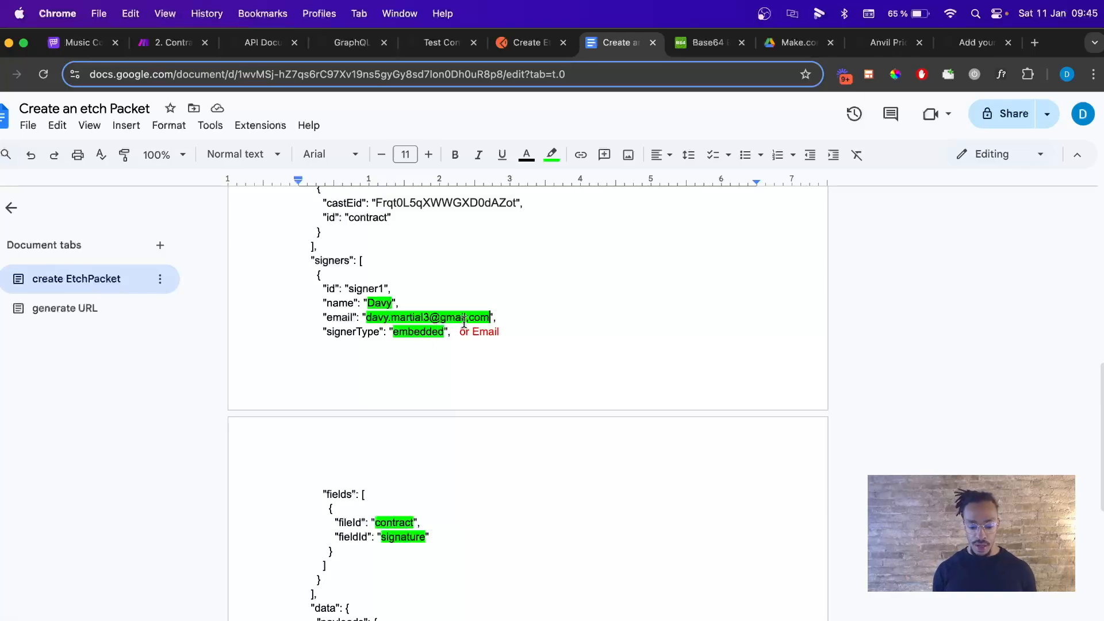
drag(455, 332, 513, 332)
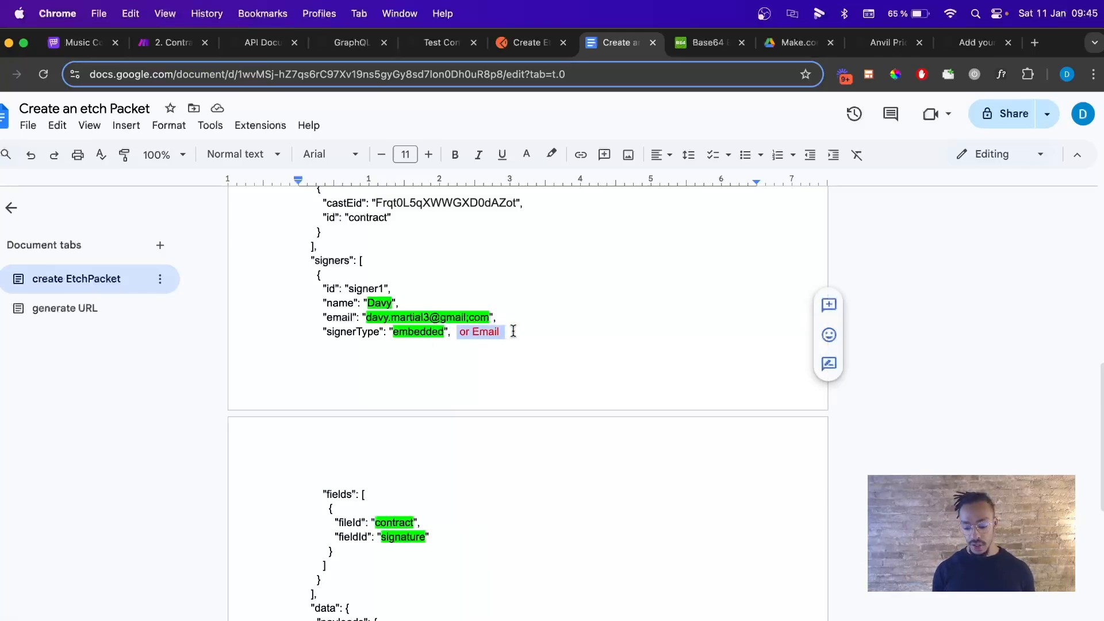
key(BackSpace)
key(Return)
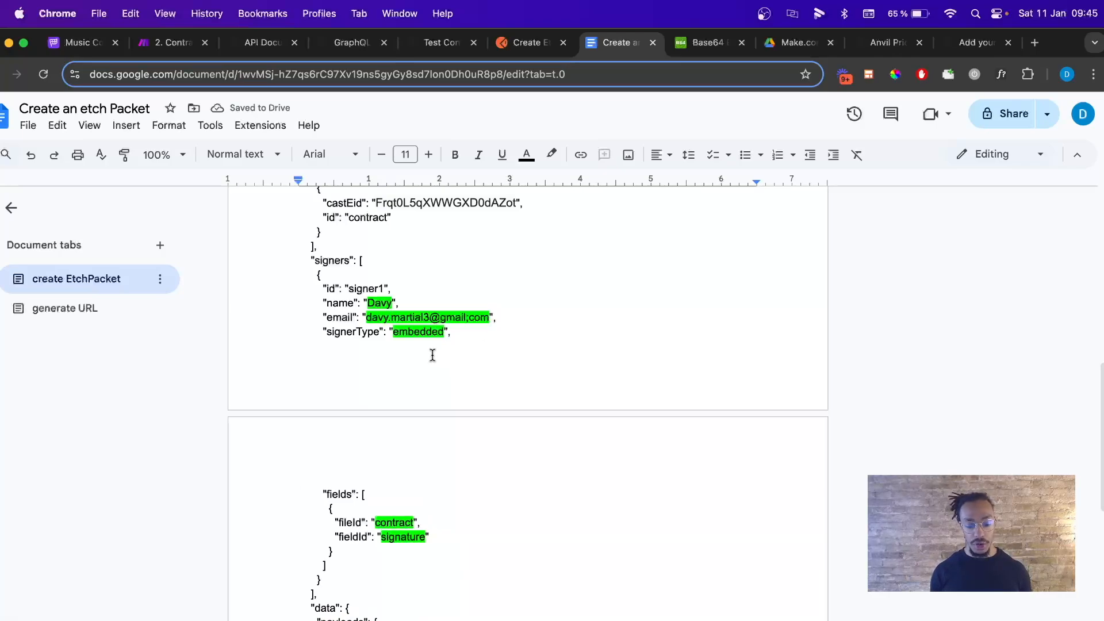
Remove the green highlight from the signer's name, email and signerType lines.
scroll(431, 355, down, 1)
drag(300, 277, 453, 299)
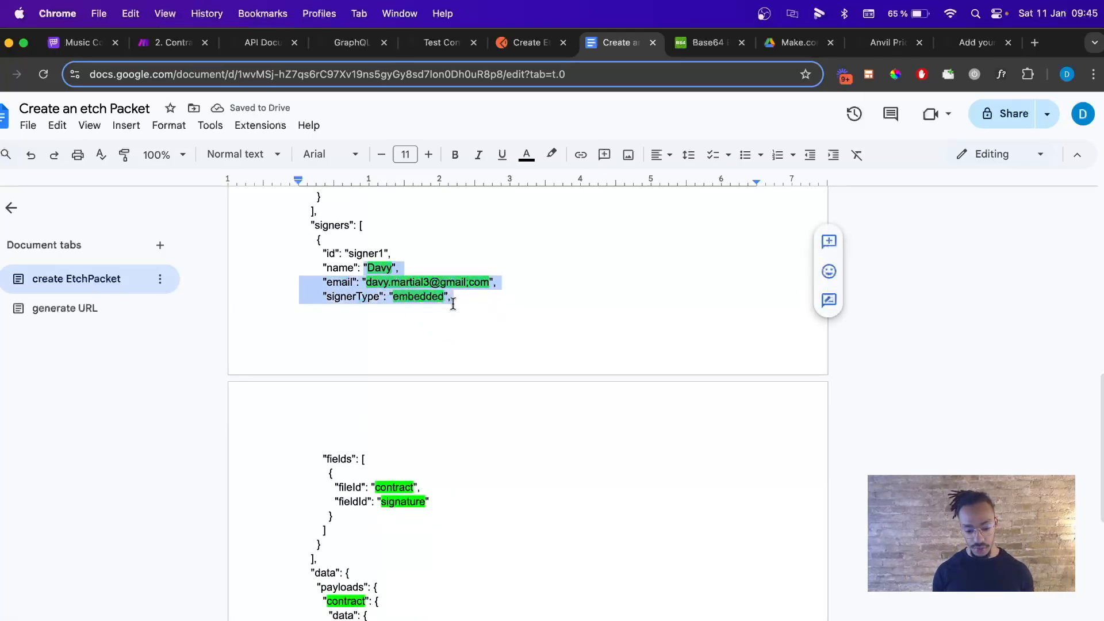
click(552, 154)
click(701, 206)
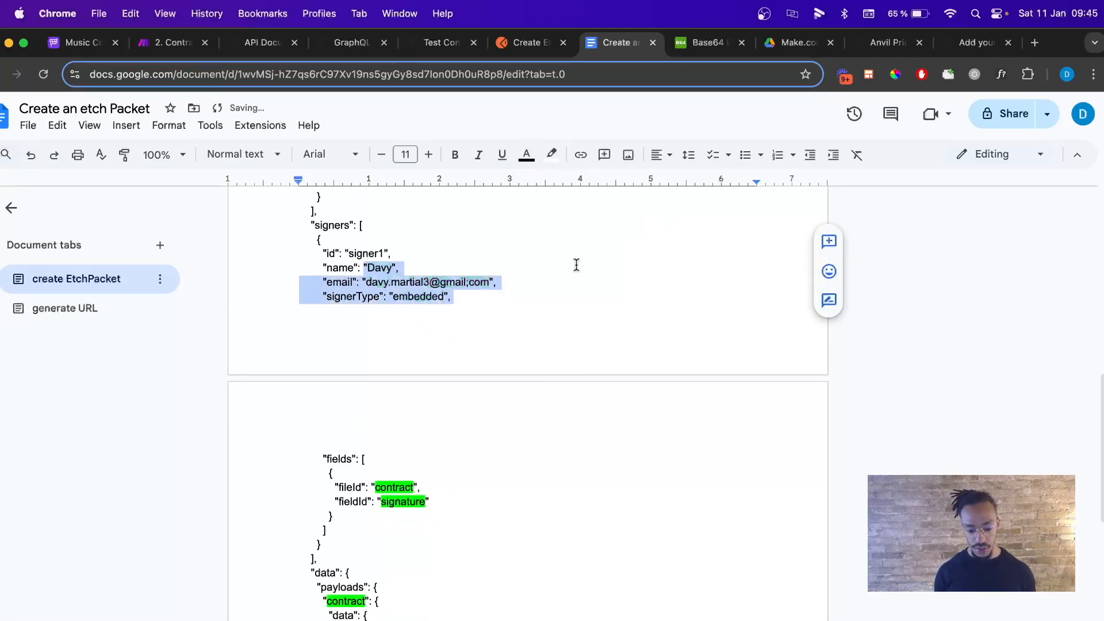
scroll(574, 264, down, 5)
click(409, 293)
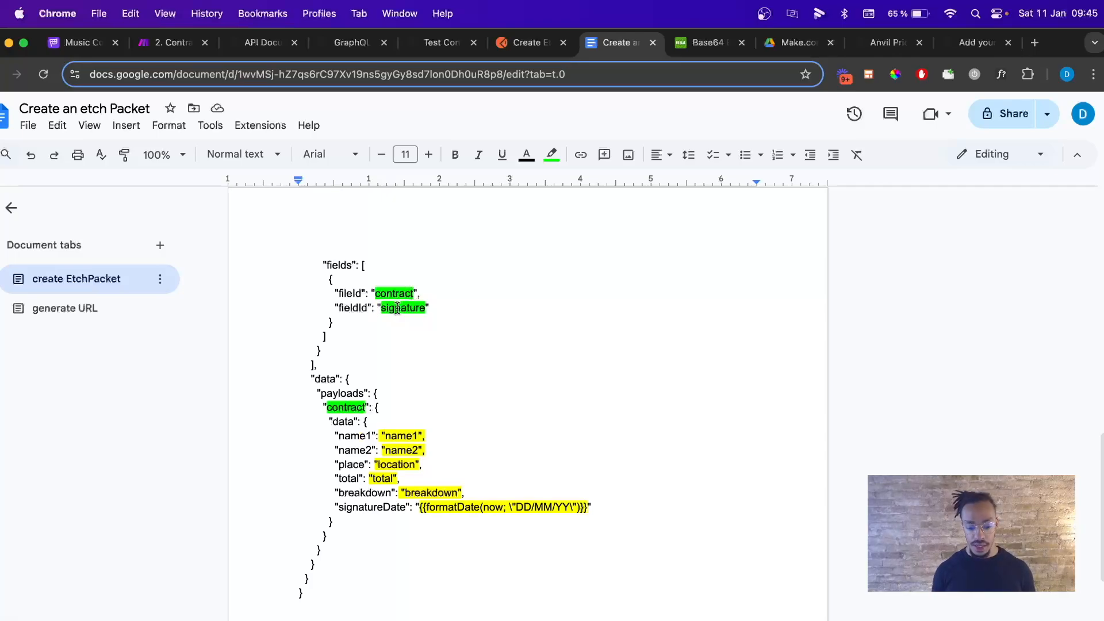
Rename Anvil's page-2 New 7 field to Signature with the alias signature.
click(443, 52)
scroll(463, 310, down, 15)
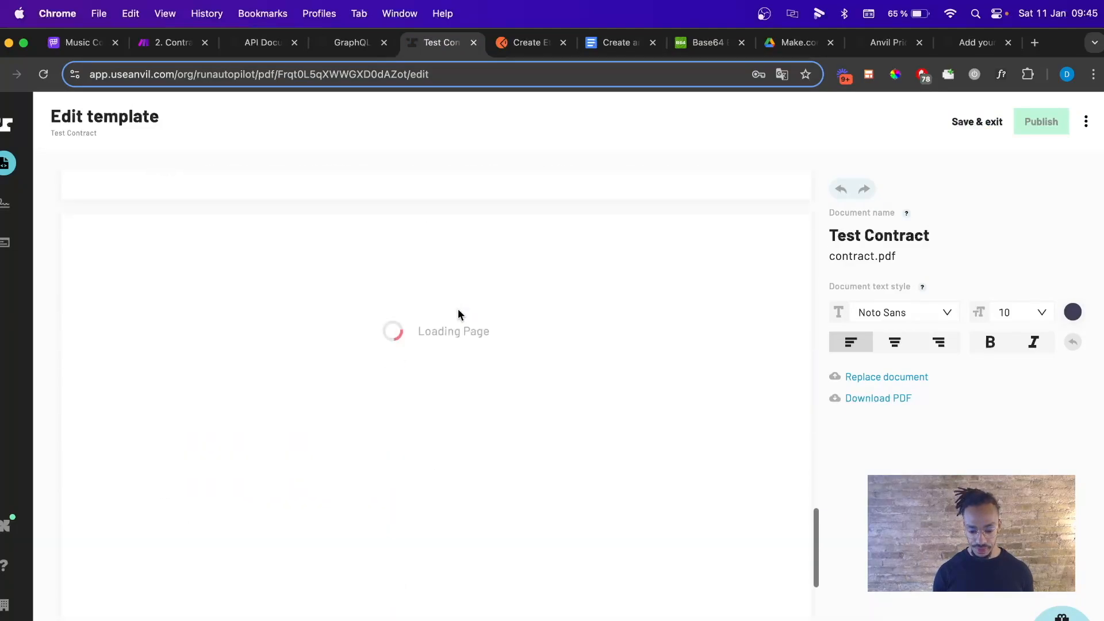
scroll(463, 304, down, 3)
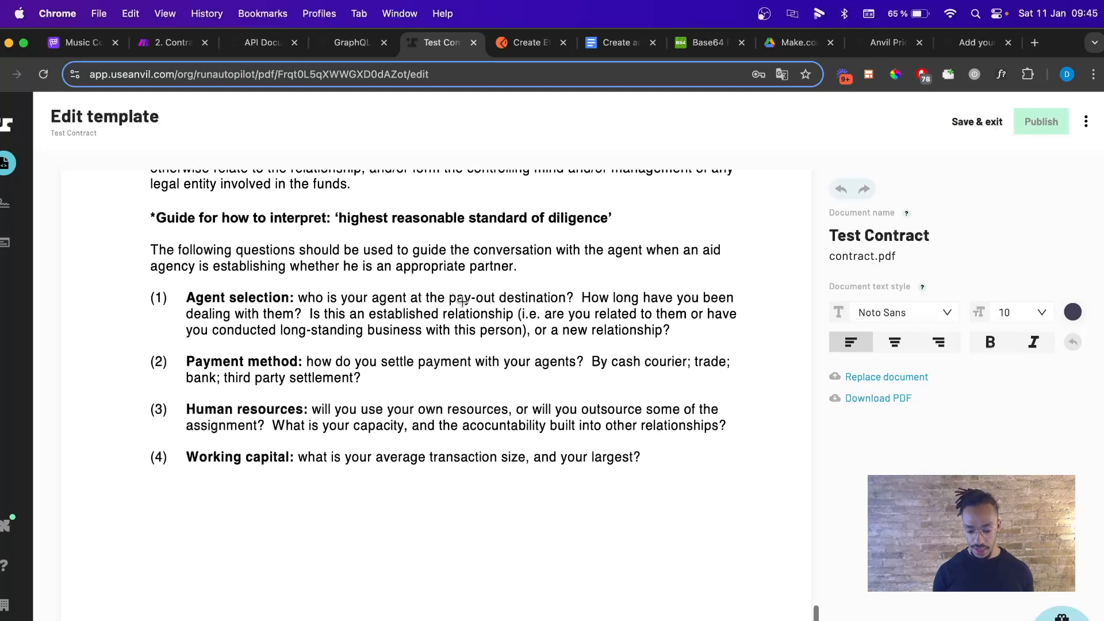
scroll(465, 309, up, 15)
scroll(489, 374, down, 10)
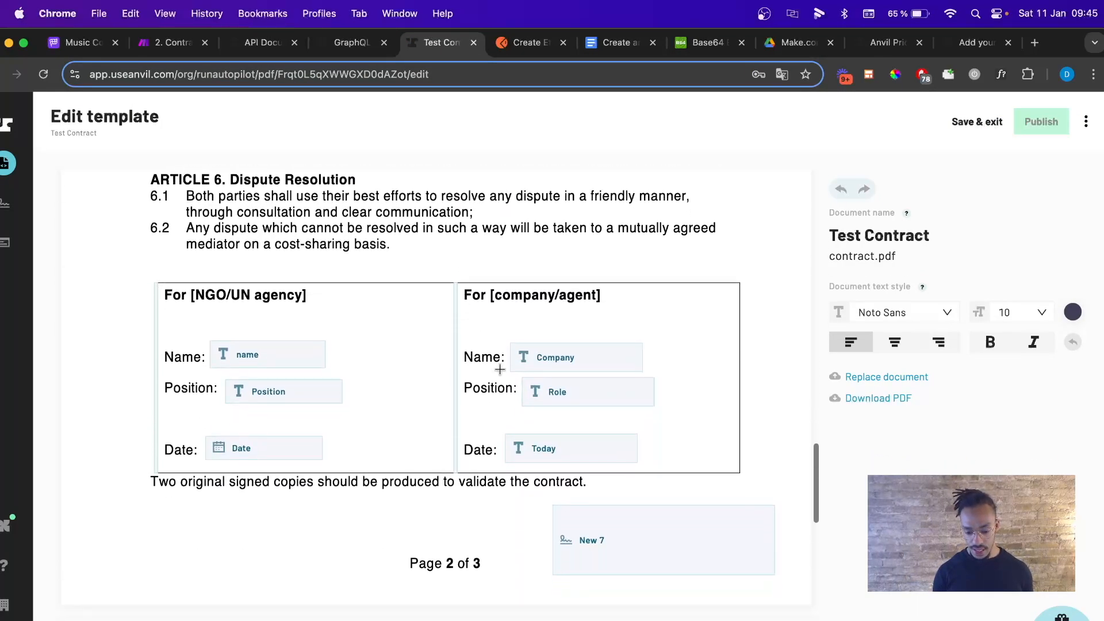
click(624, 551)
click(866, 338)
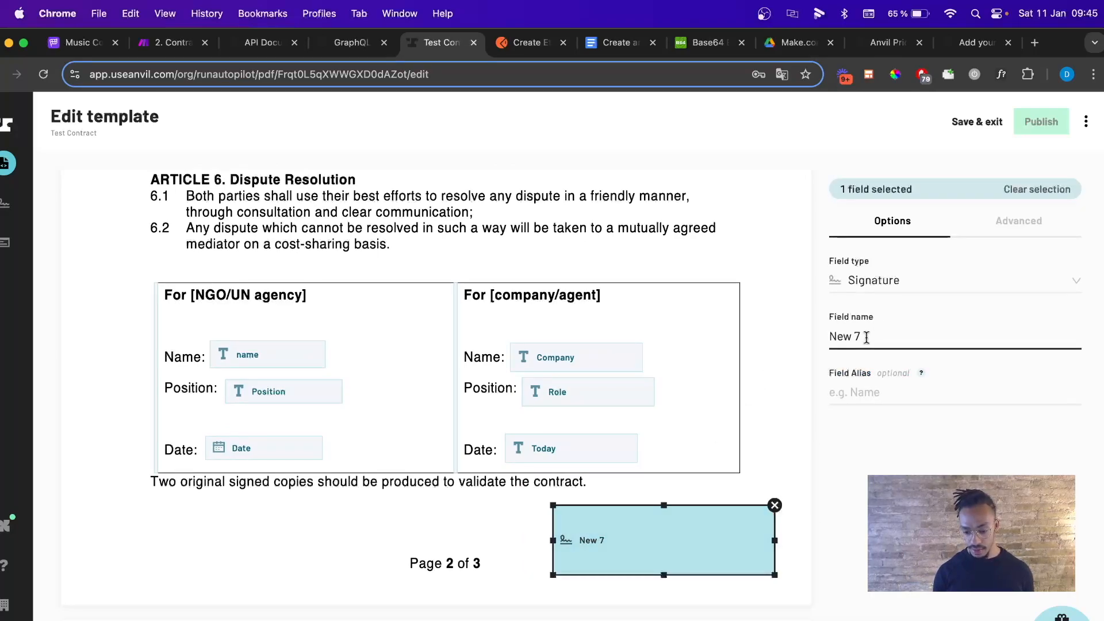
key(super+a)
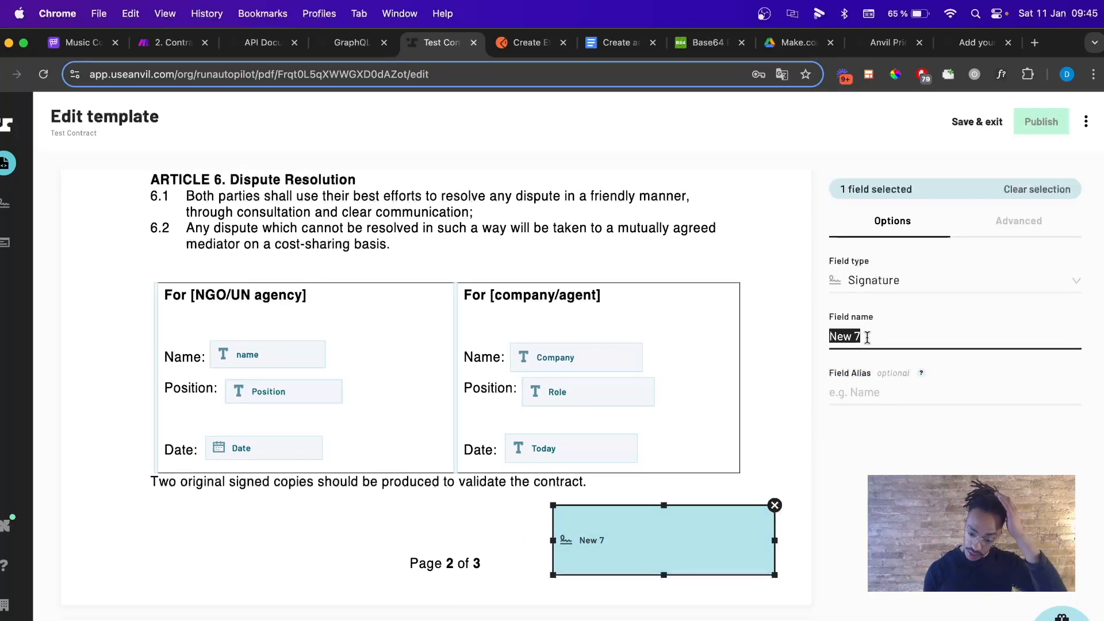
text(Signature)
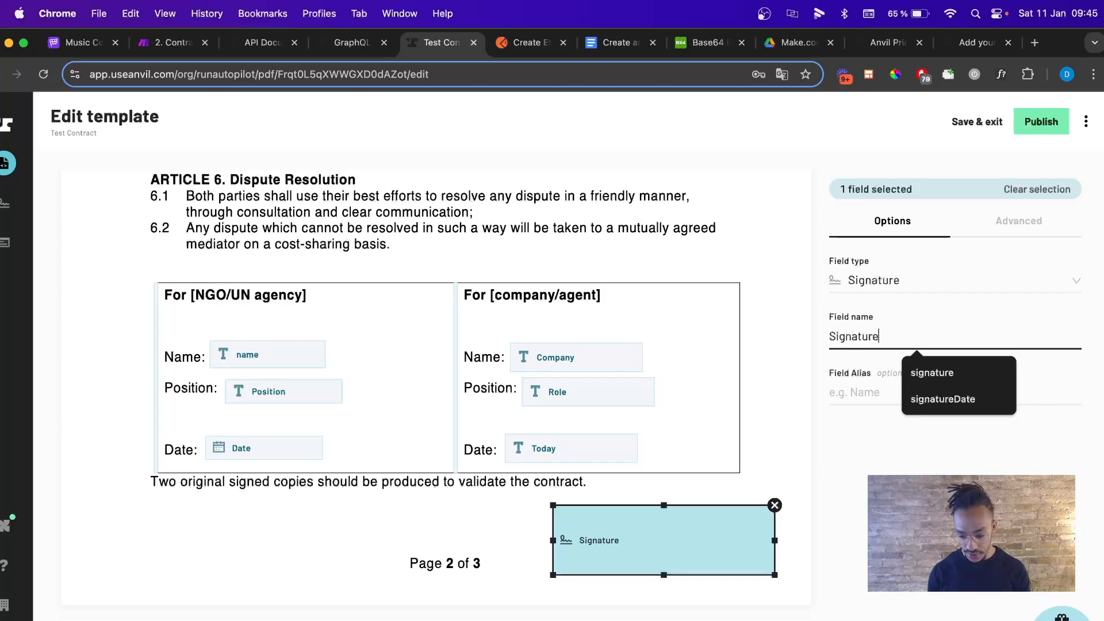
click(842, 392)
text(signature)
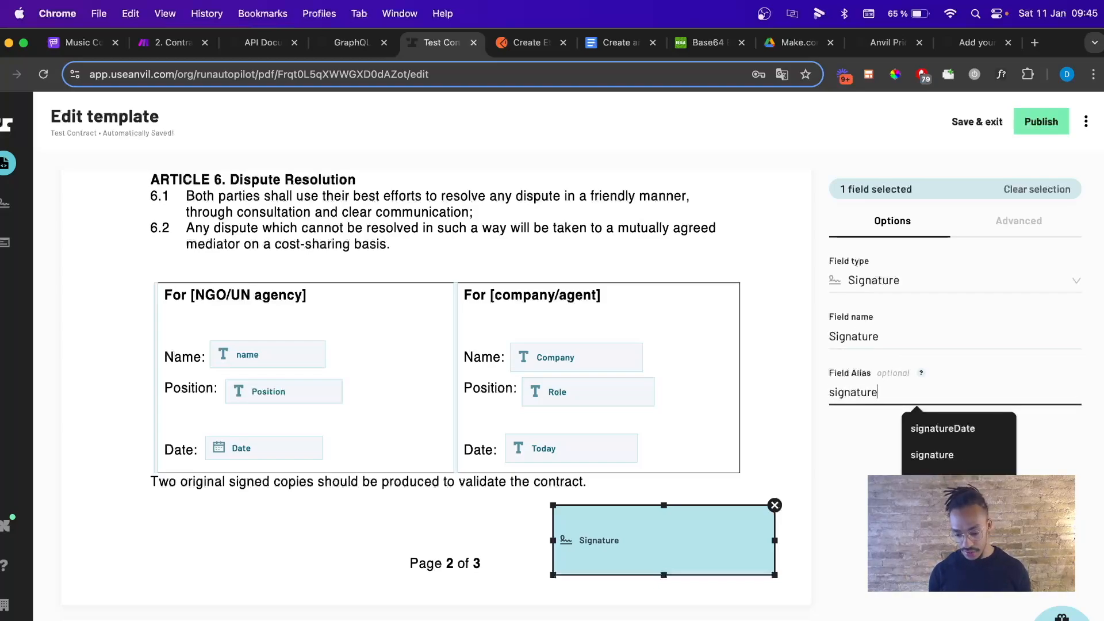
click(766, 400)
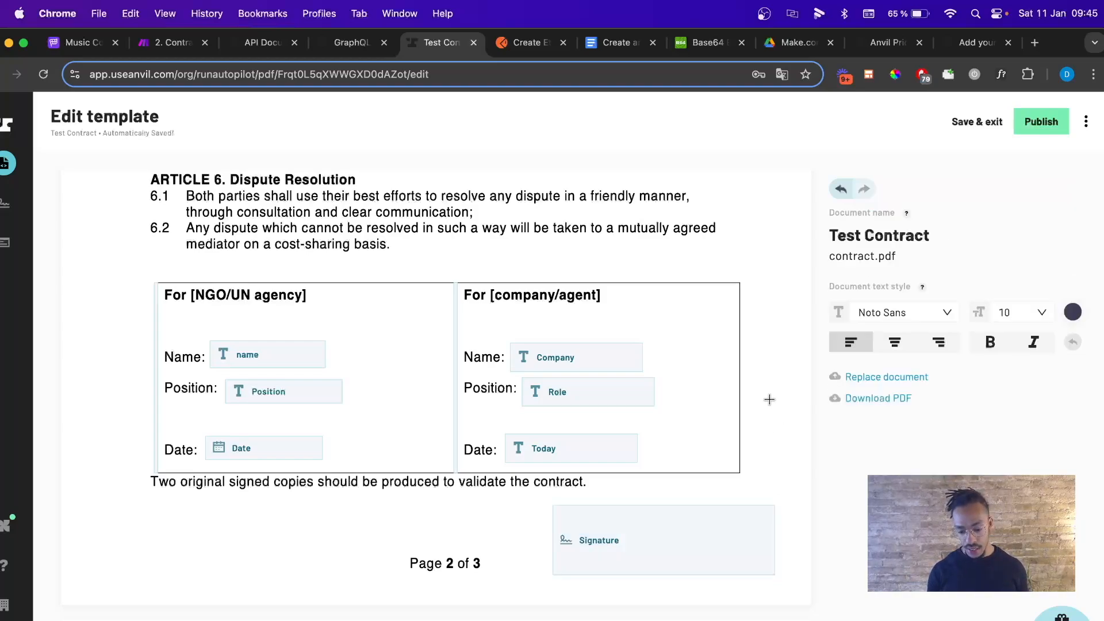
click(655, 539)
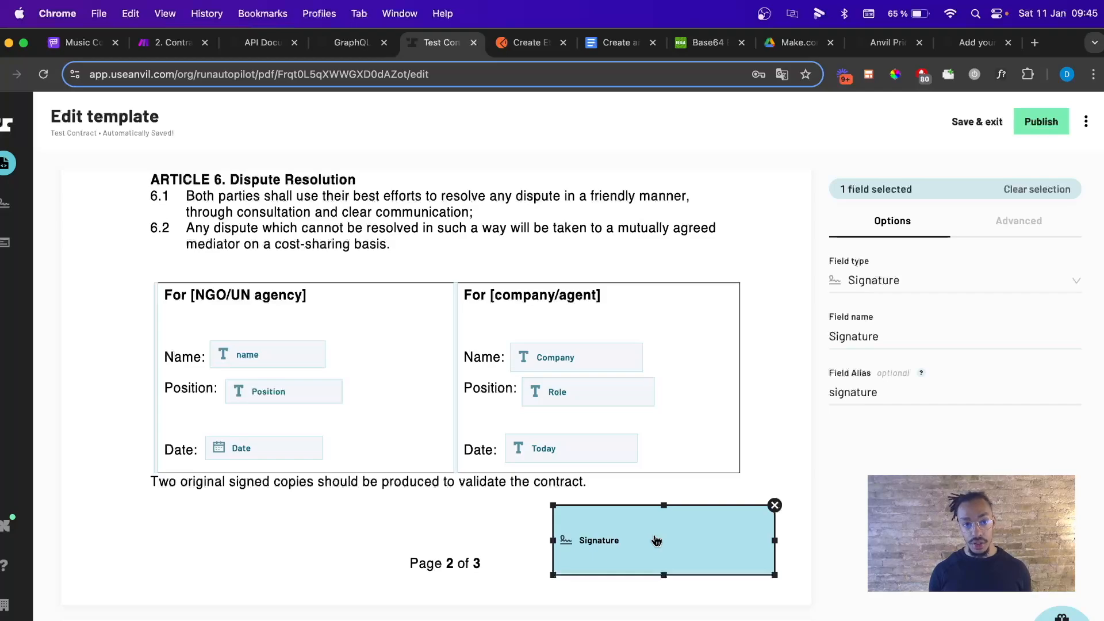
click(601, 44)
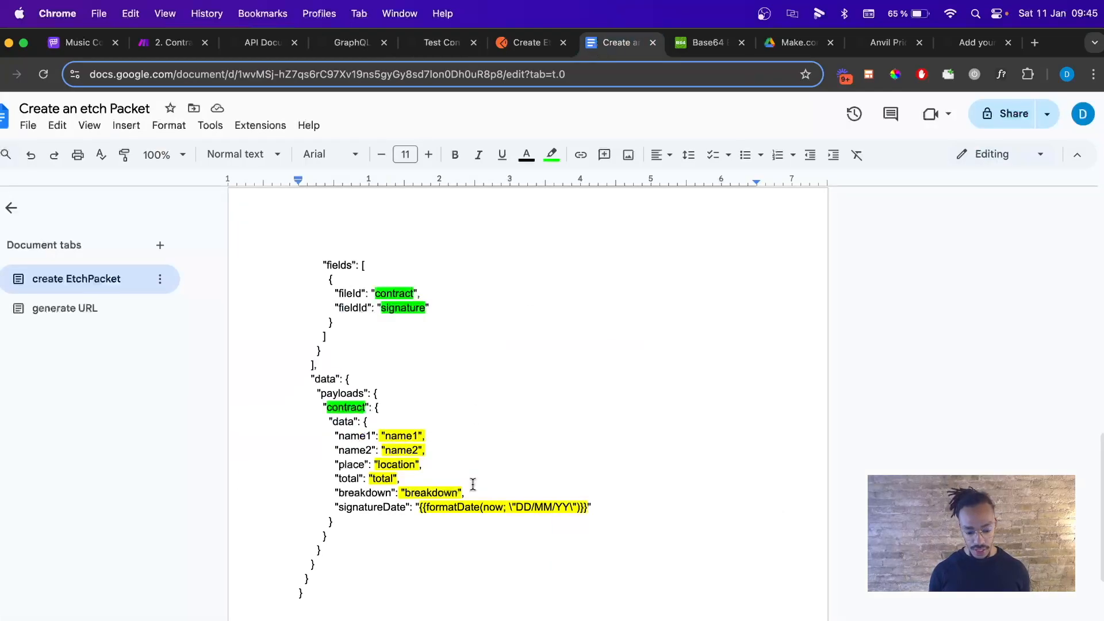
double_click(381, 306)
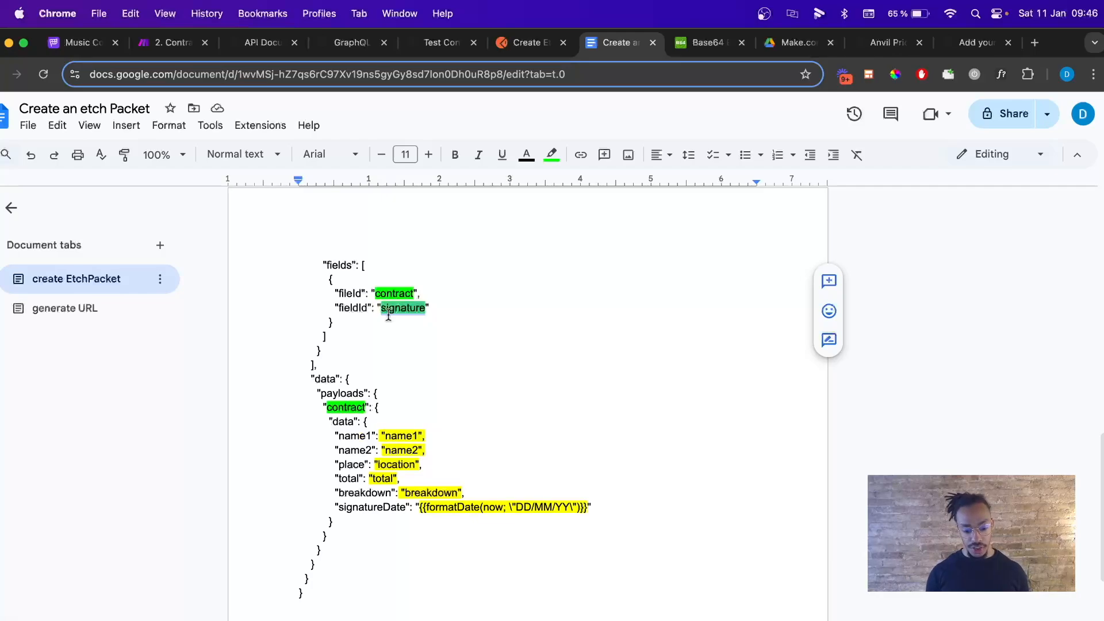
scroll(387, 316, up, 3)
scroll(388, 314, down, 3)
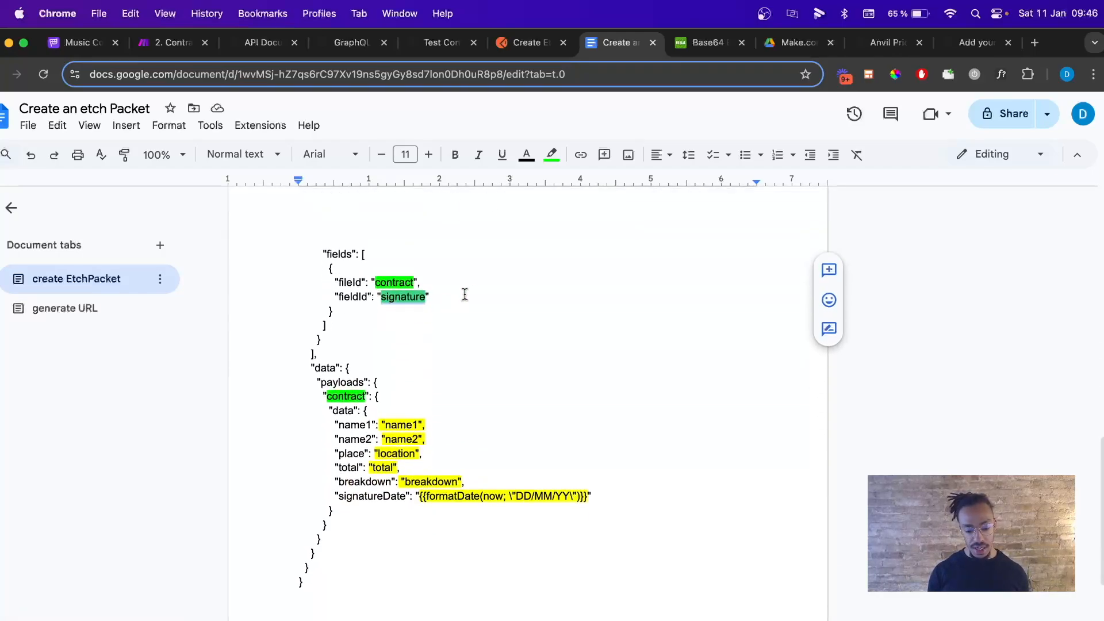
click(454, 296)
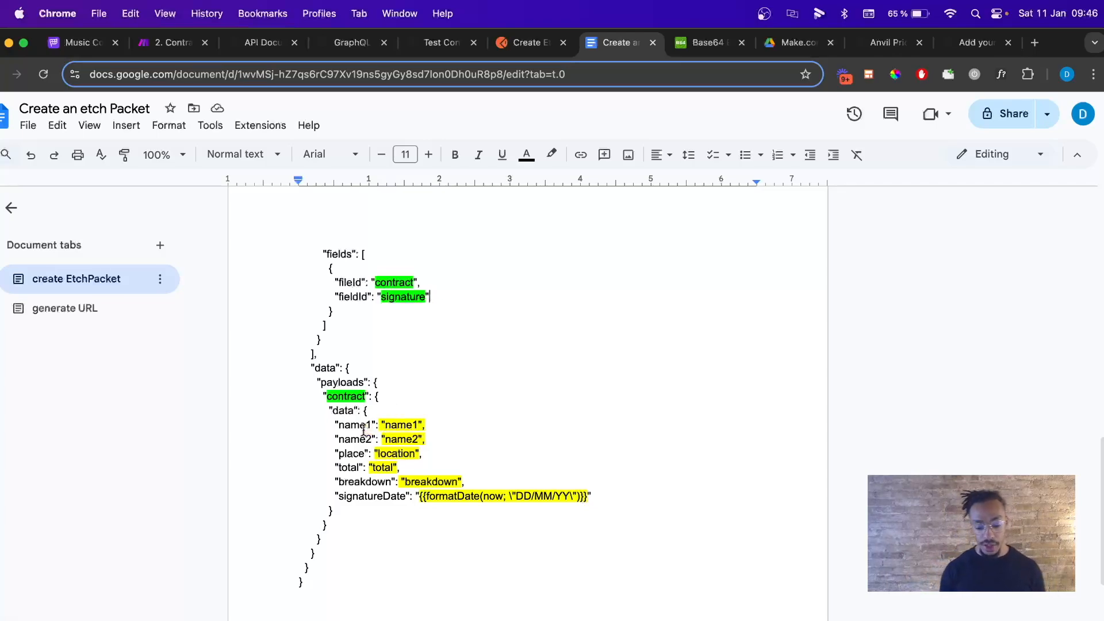
click(385, 426)
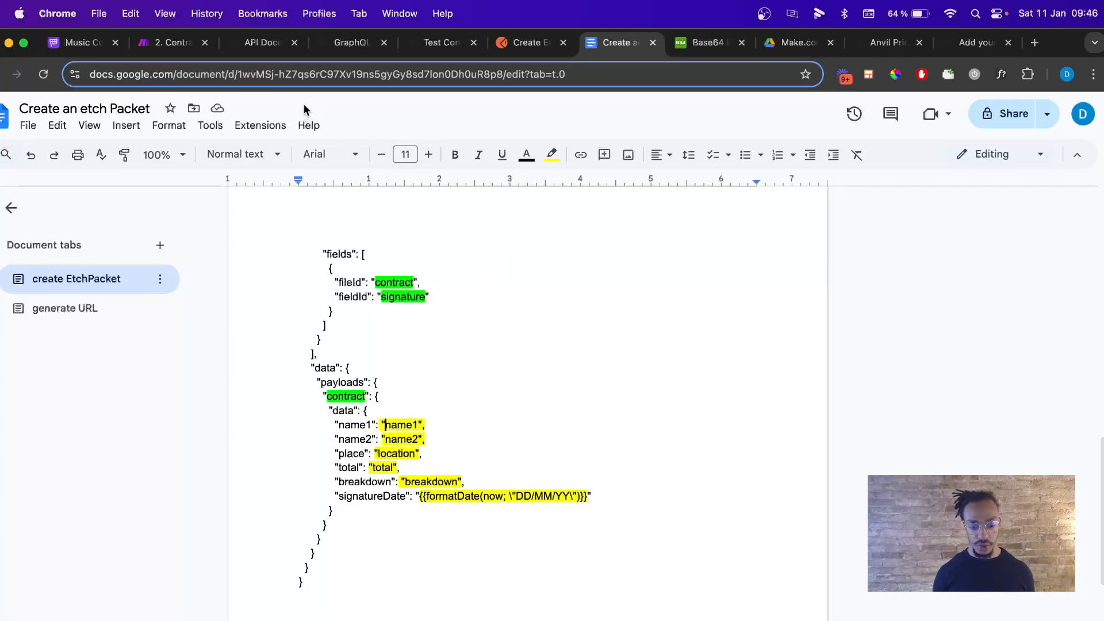
Rename the agency column's name field to 'Name' and confirm its alias is name.
click(442, 45)
click(268, 353)
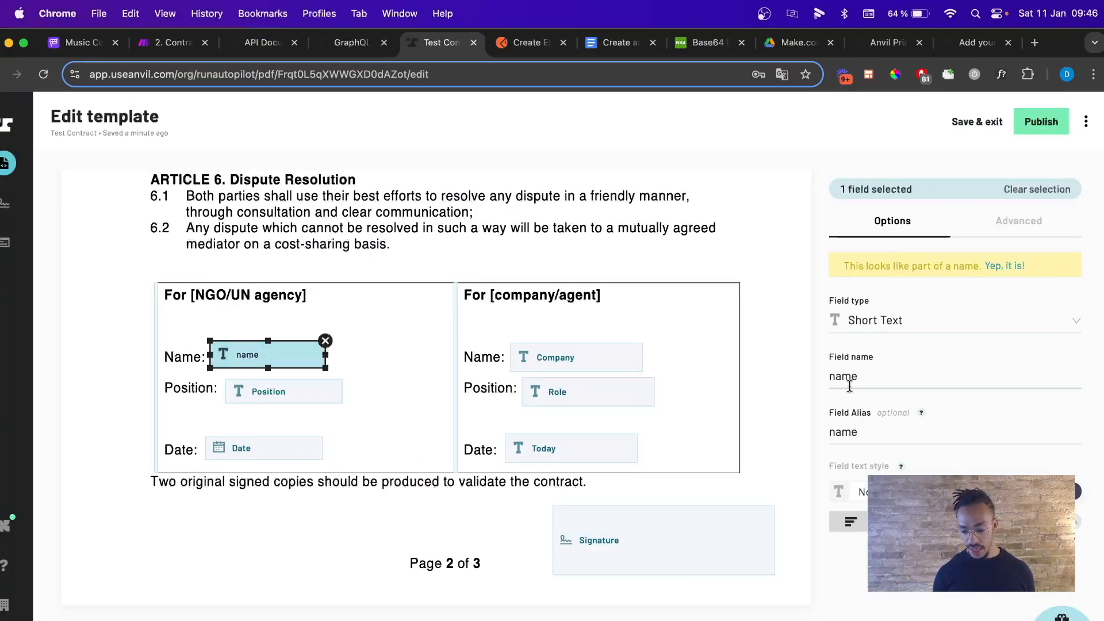
double_click(831, 374)
click(830, 376)
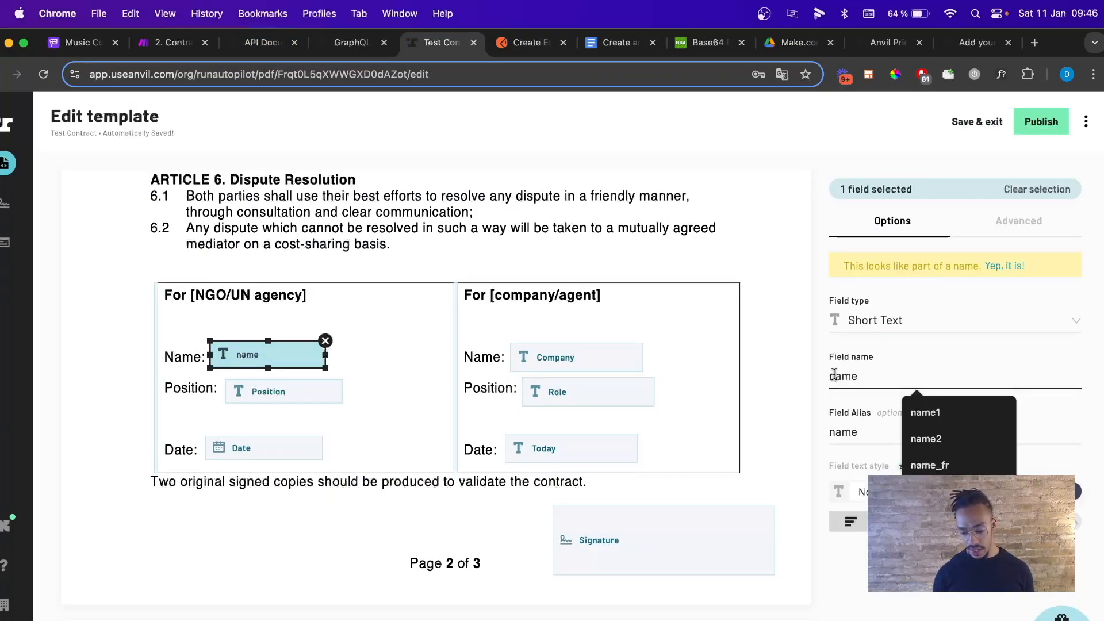
key(Delete)
text(N)
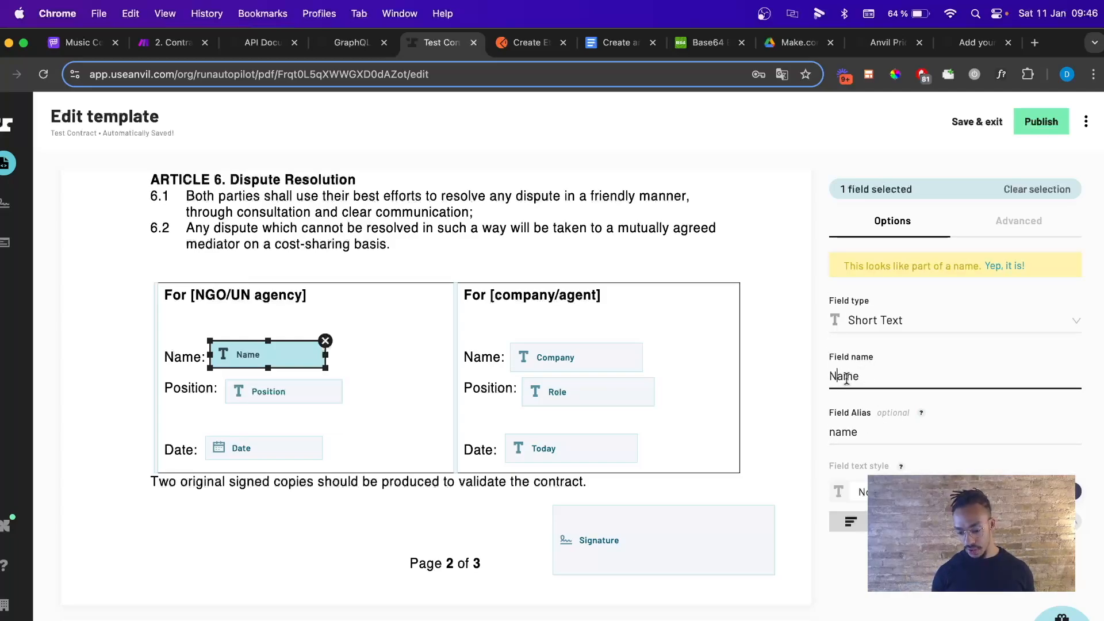
click(862, 430)
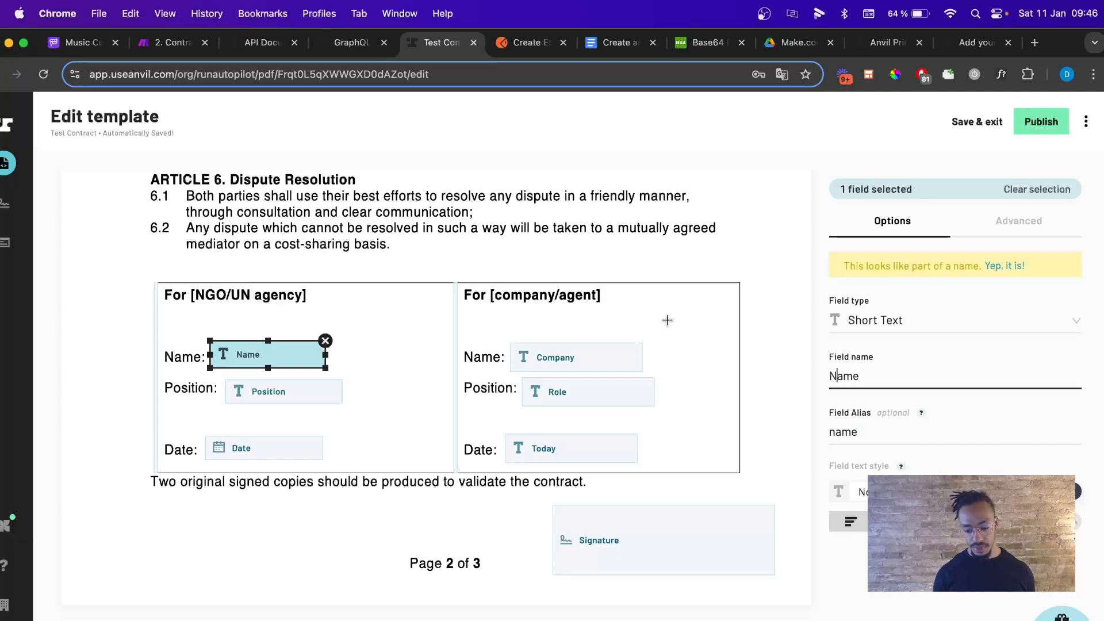
click(597, 50)
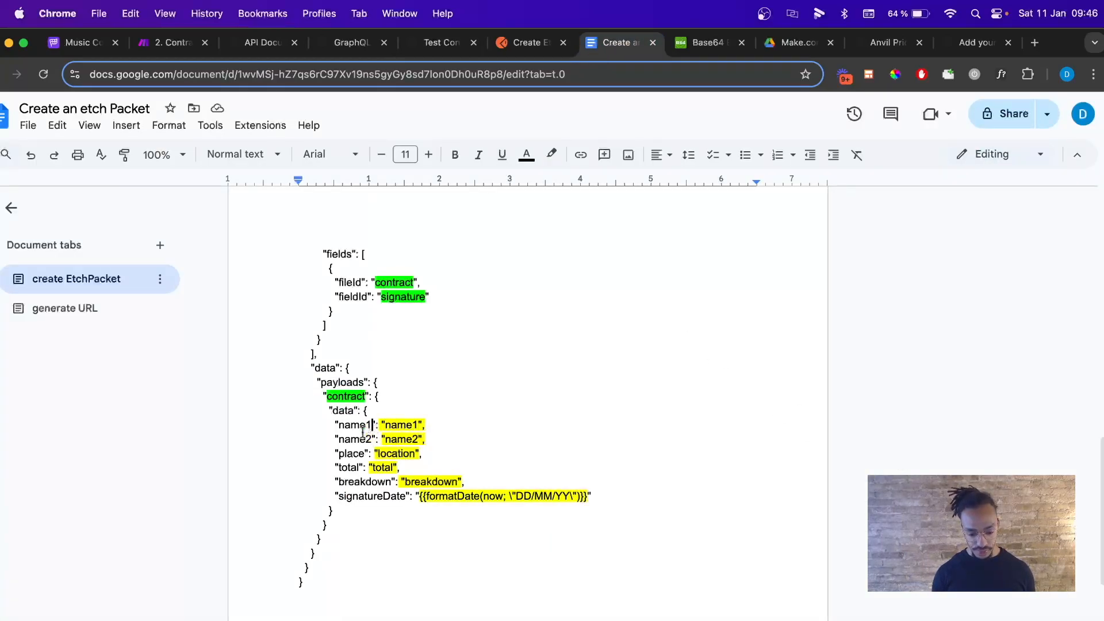
Rename the name1 key to name and give it a sample person's name.
key(BackSpace)
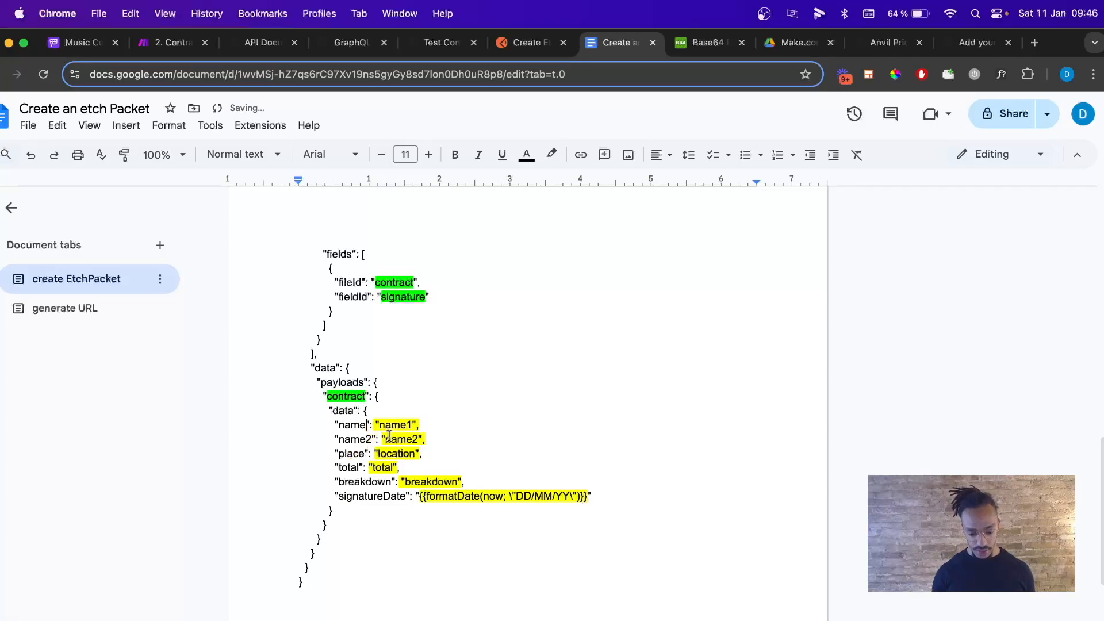
drag(378, 425, 410, 423)
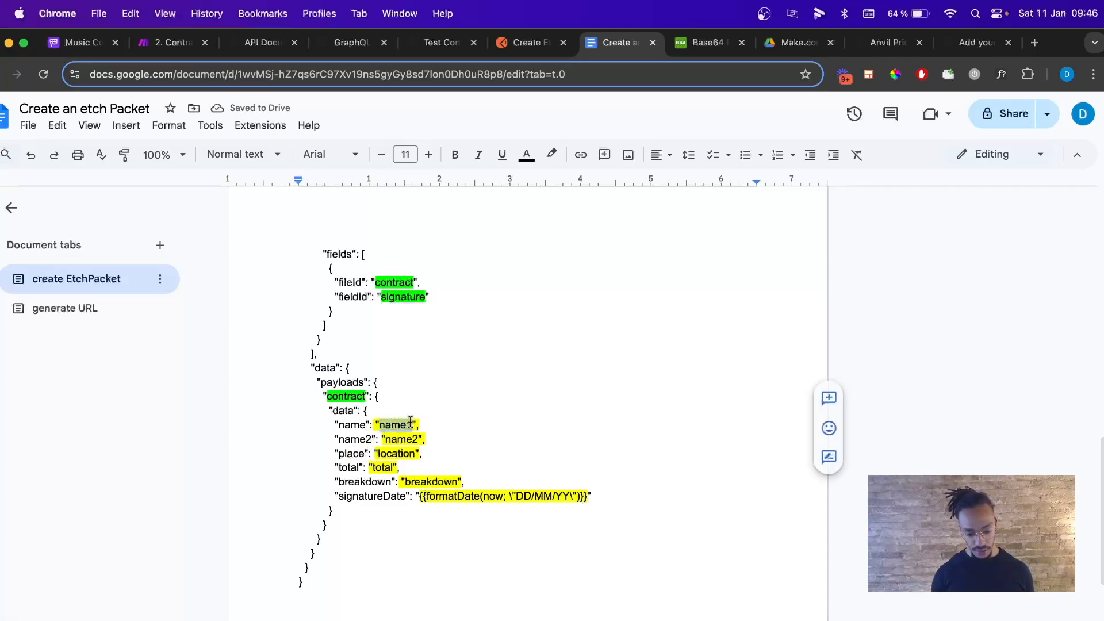
key(BackSpace)
text(James)
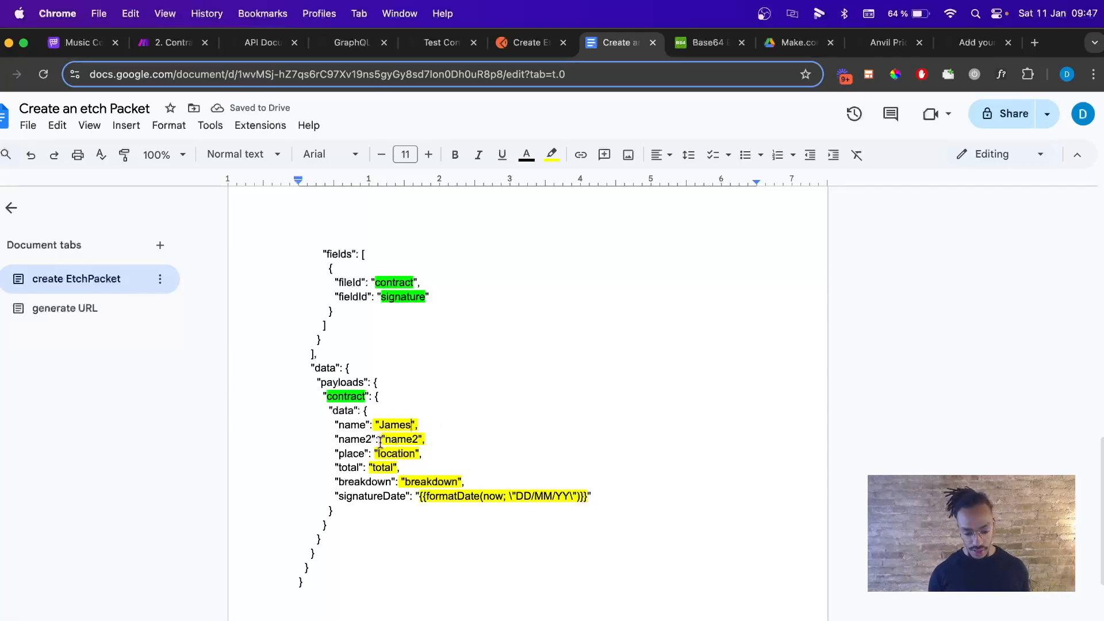
Look up the Position and Date field aliases in the Anvil template.
click(432, 45)
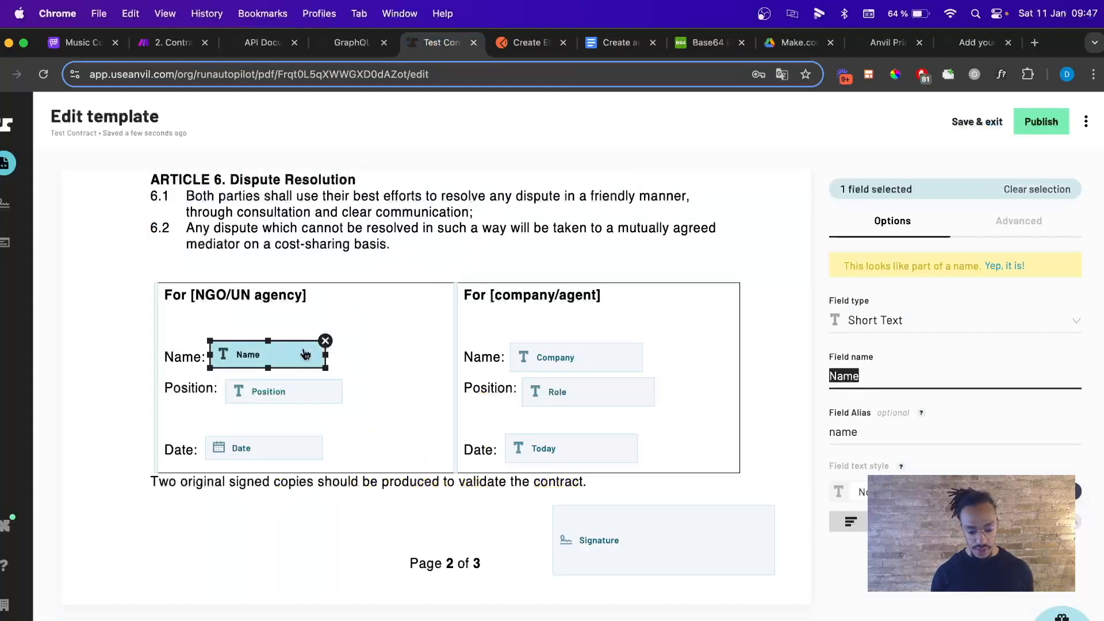
click(270, 391)
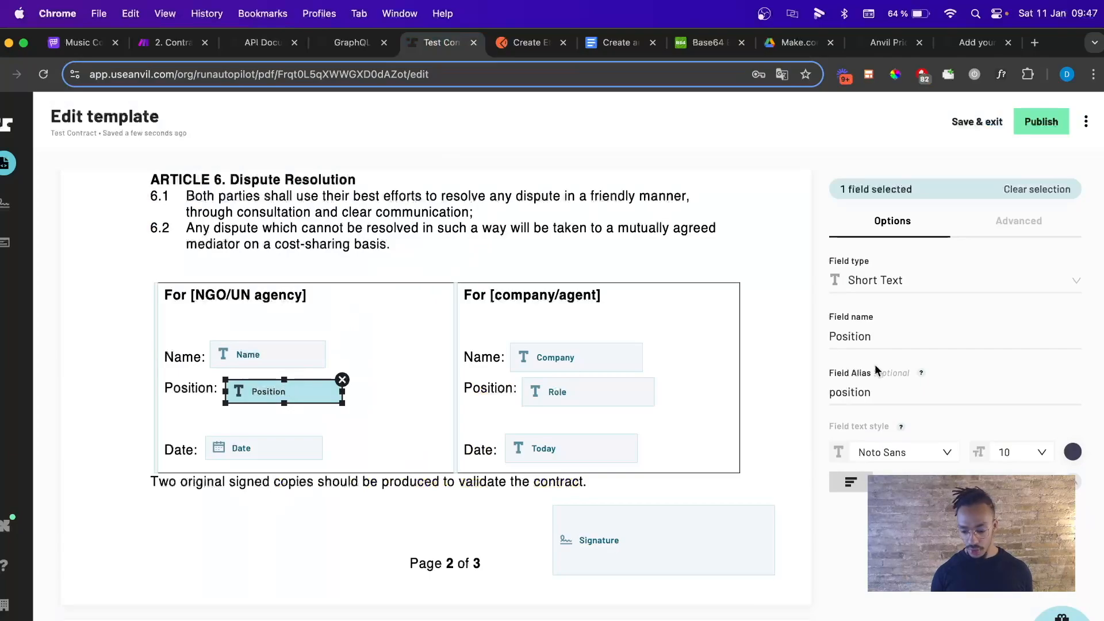
click(277, 457)
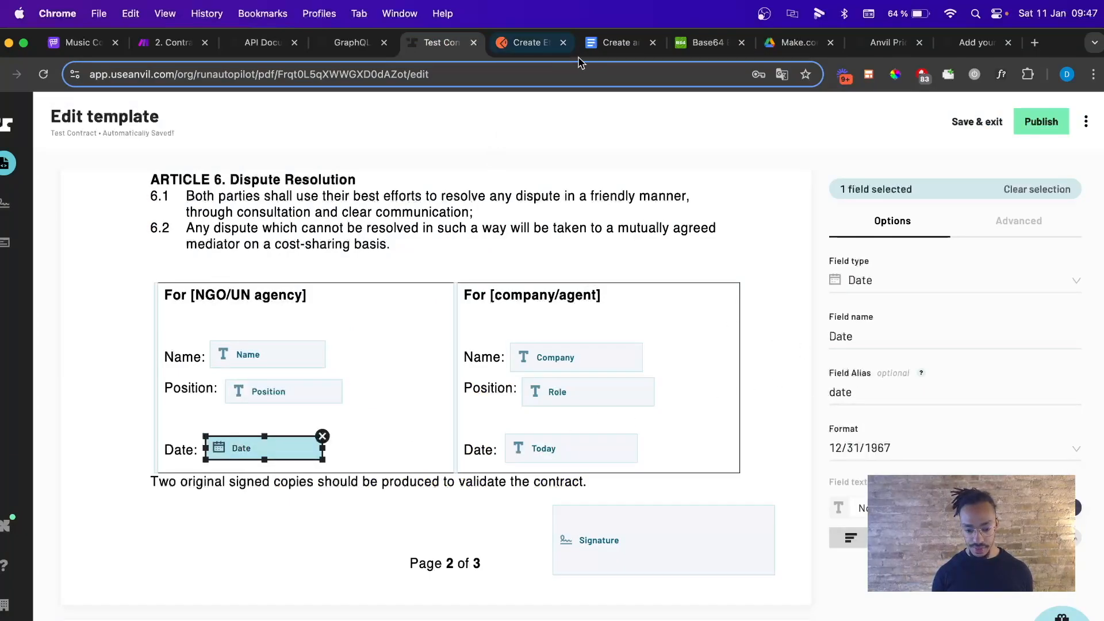
click(615, 42)
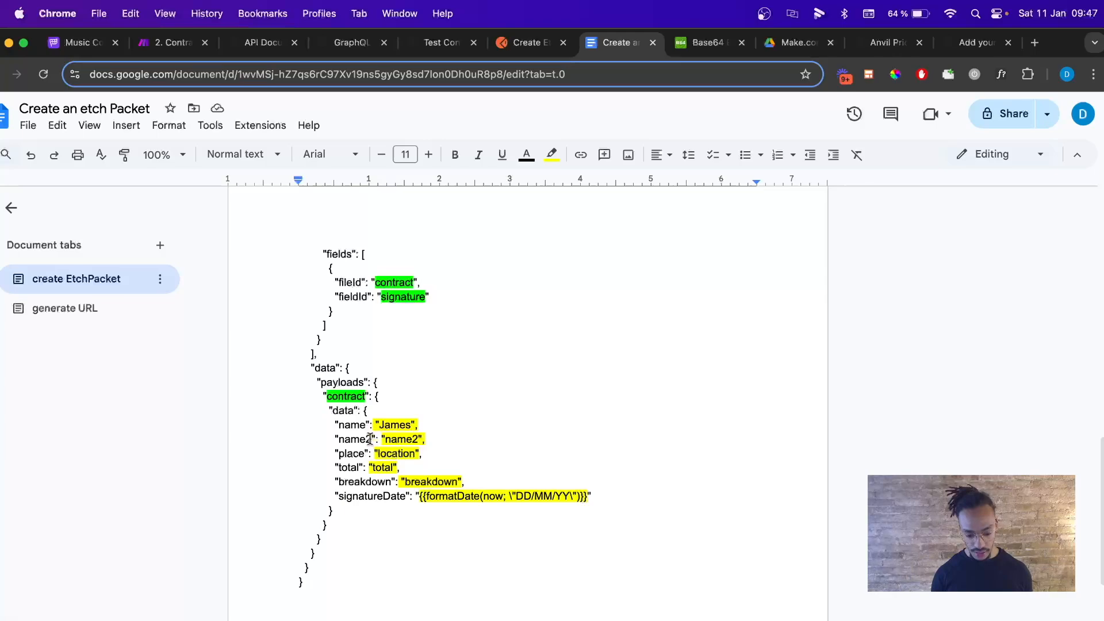
Rename name2 to position with value CEO and add a date key set to signingDate.
drag(384, 441, 416, 441)
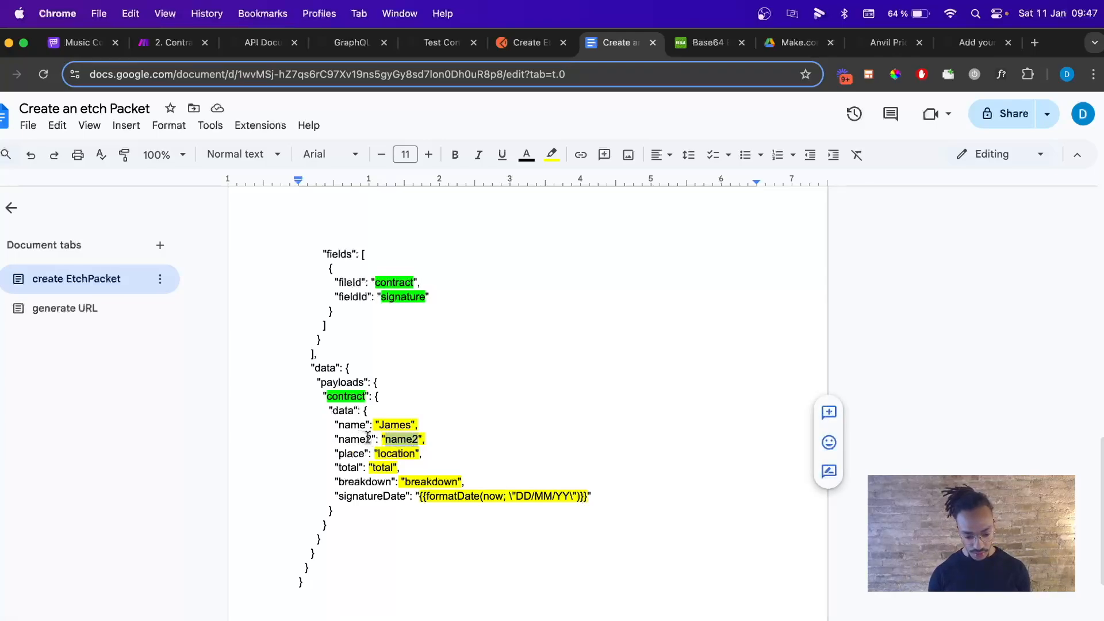
drag(373, 439, 338, 439)
text(position)
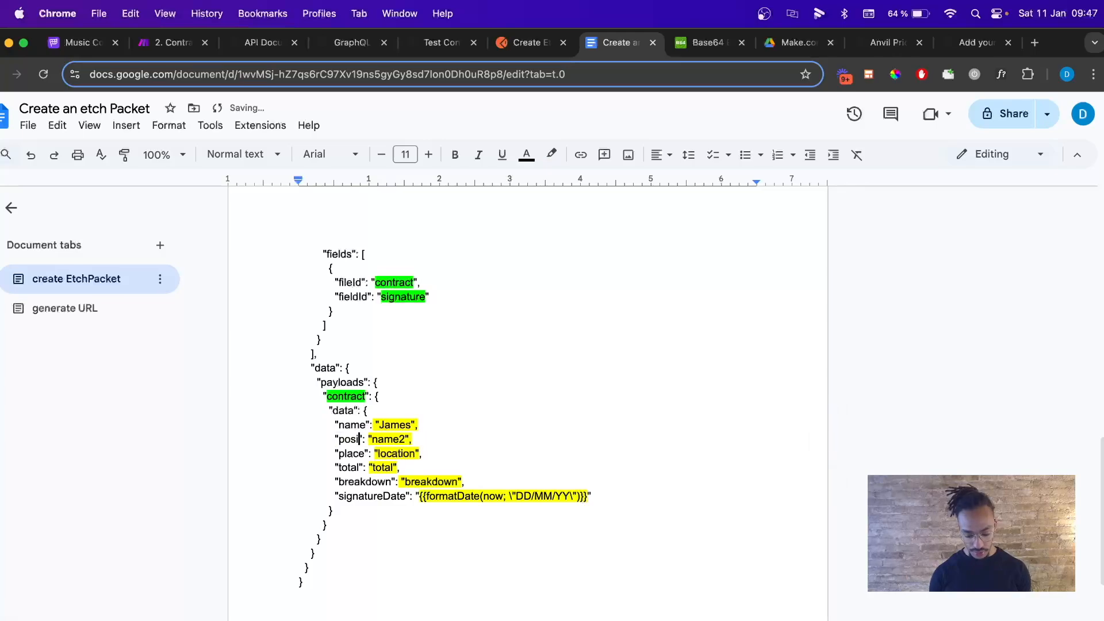
drag(424, 440, 337, 454)
text(CEO", ")
text(da)
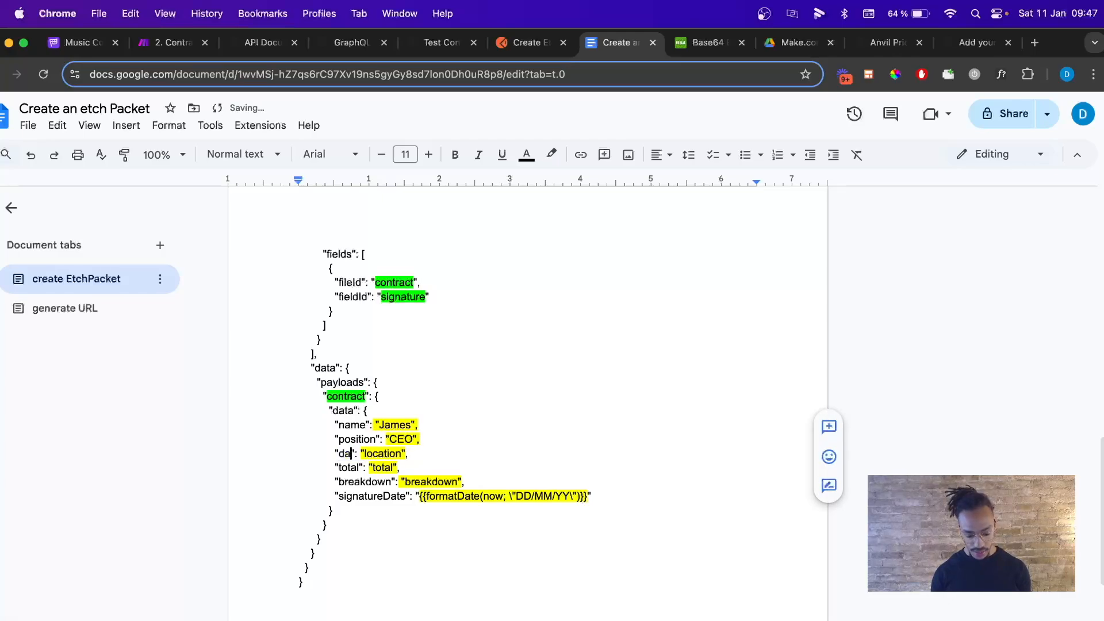
text(te)
drag(371, 454, 410, 454)
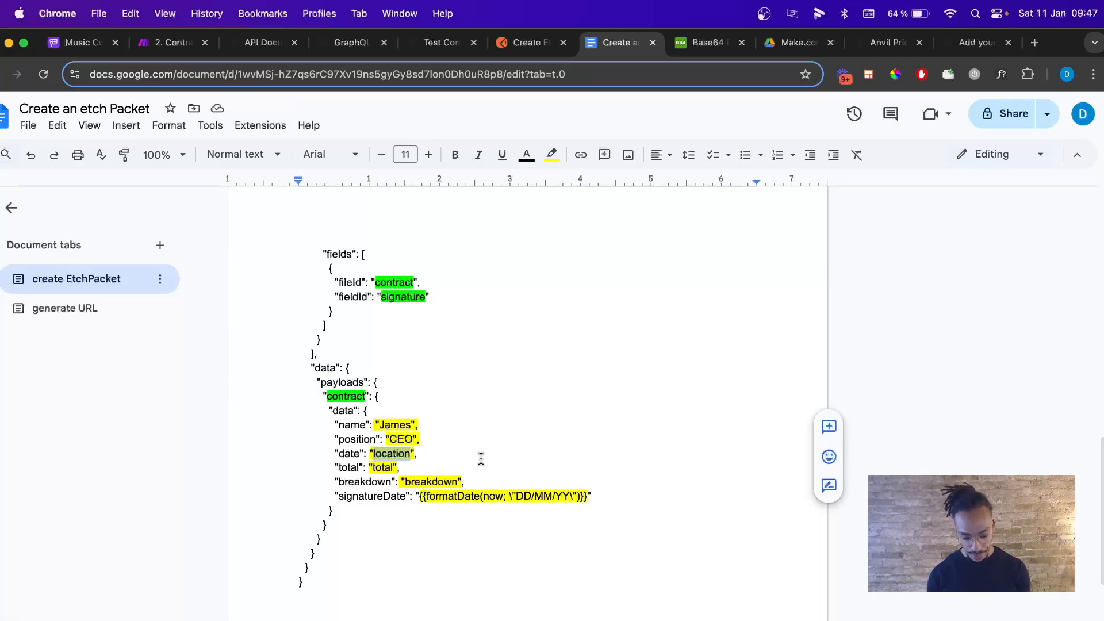
text(signing)
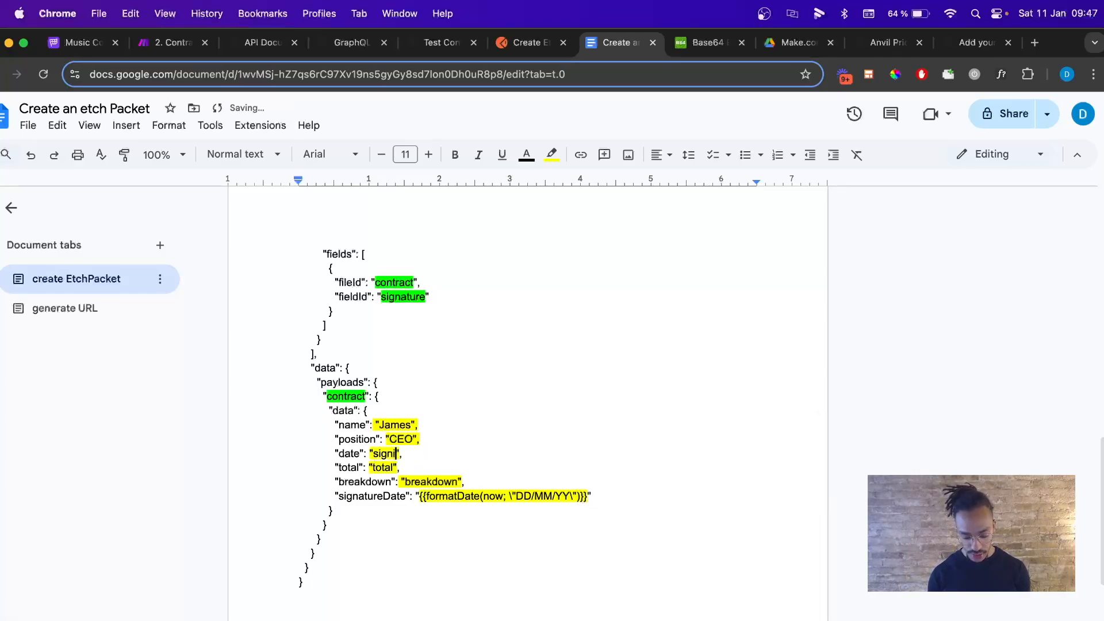
text(Date)
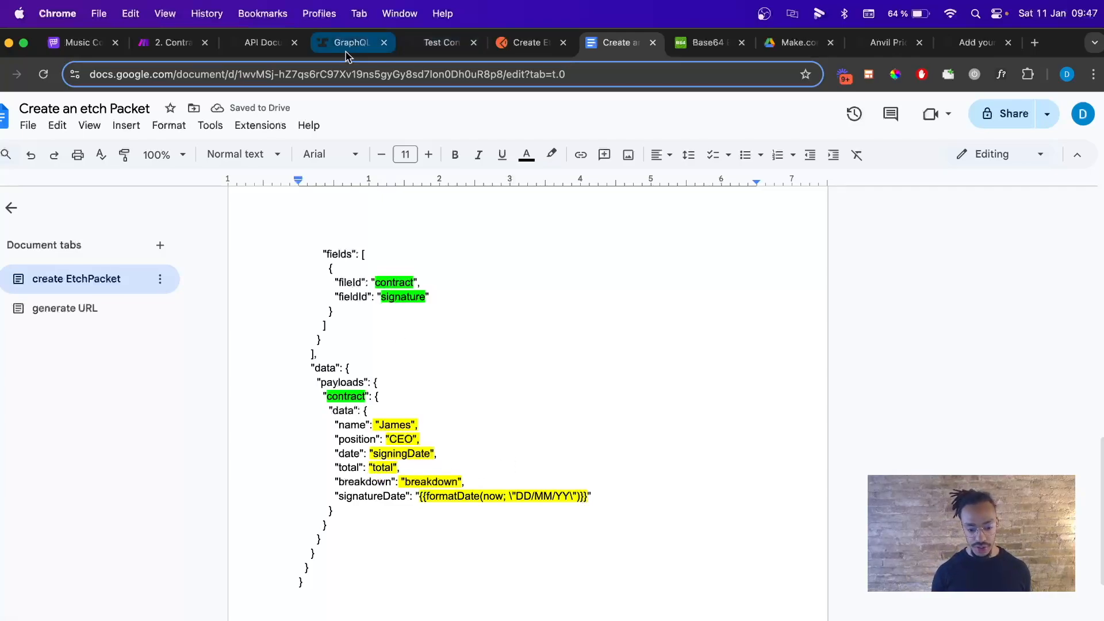
Check the Company, Role and Today field aliases in Anvil.
click(434, 43)
click(571, 361)
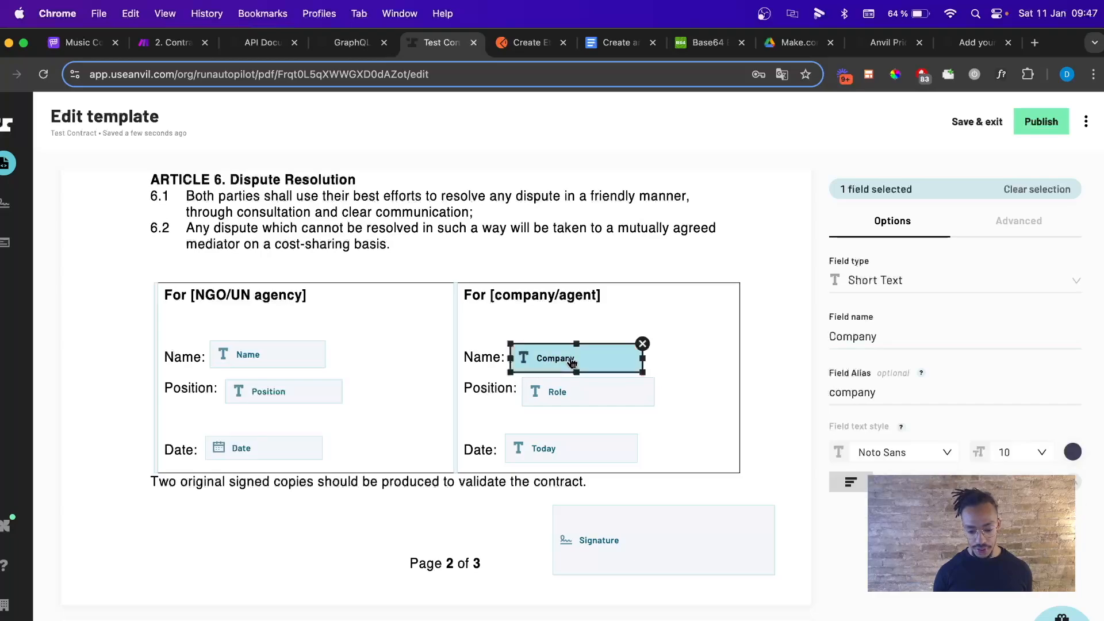
click(851, 392)
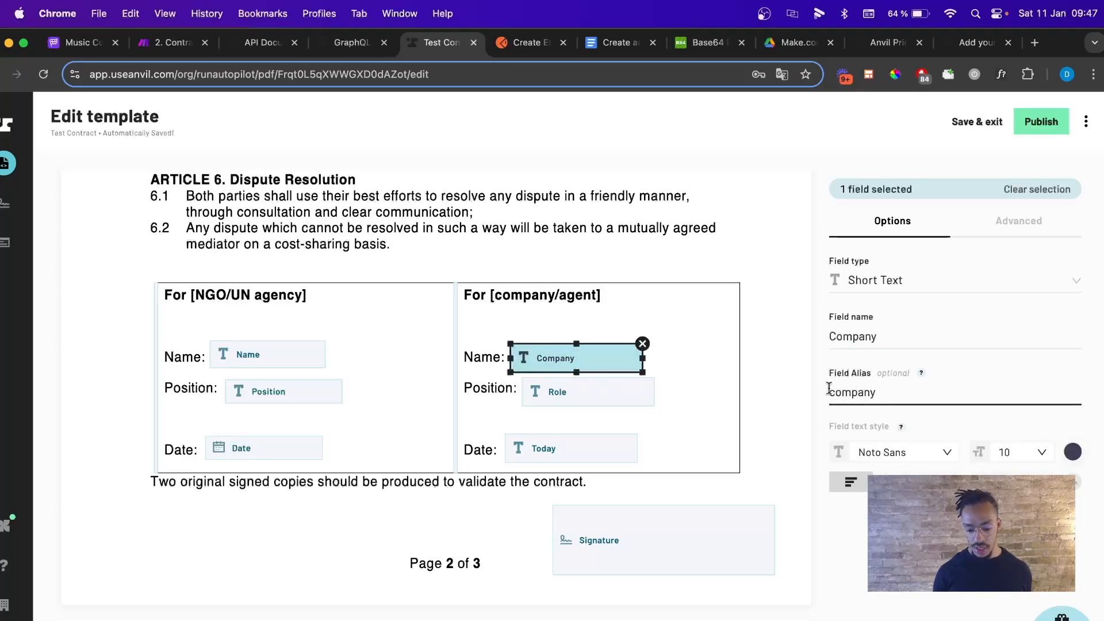
key(Tab)
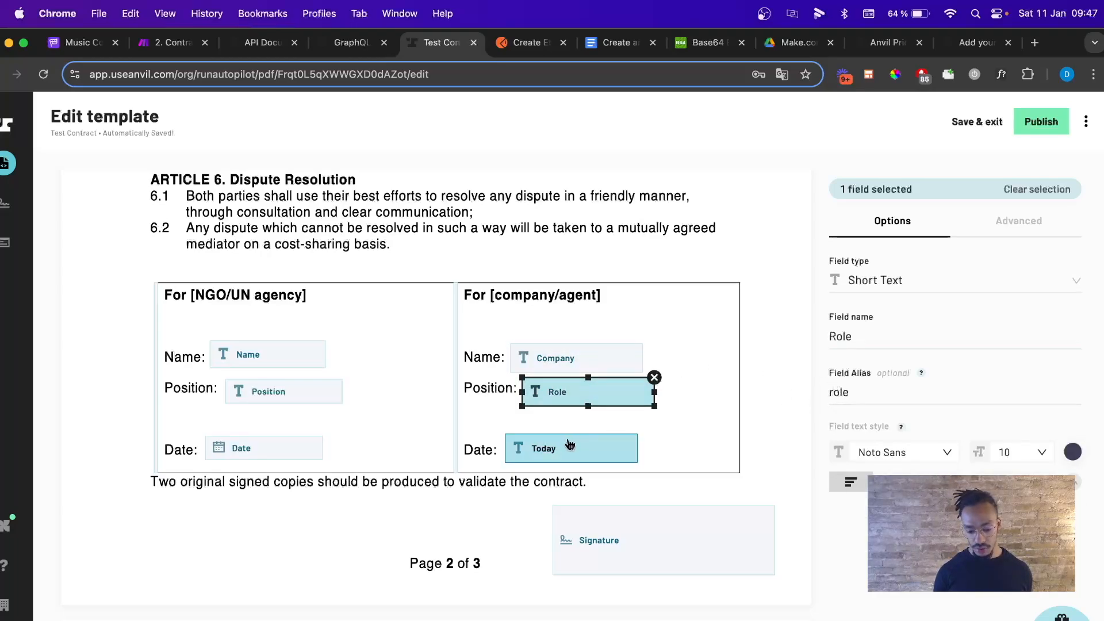
click(570, 447)
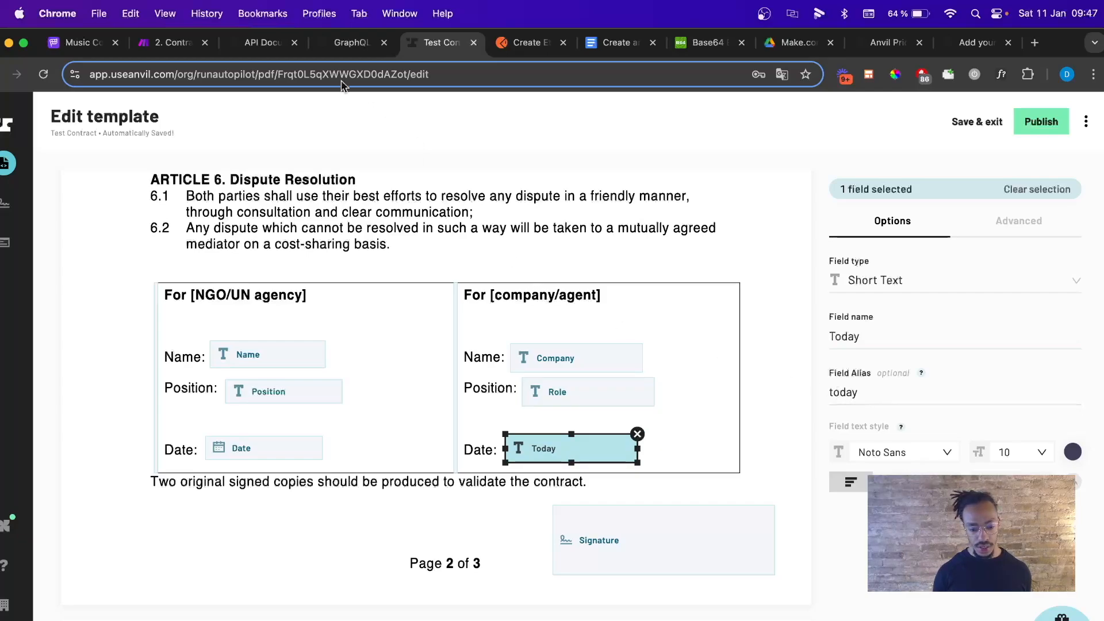
click(599, 49)
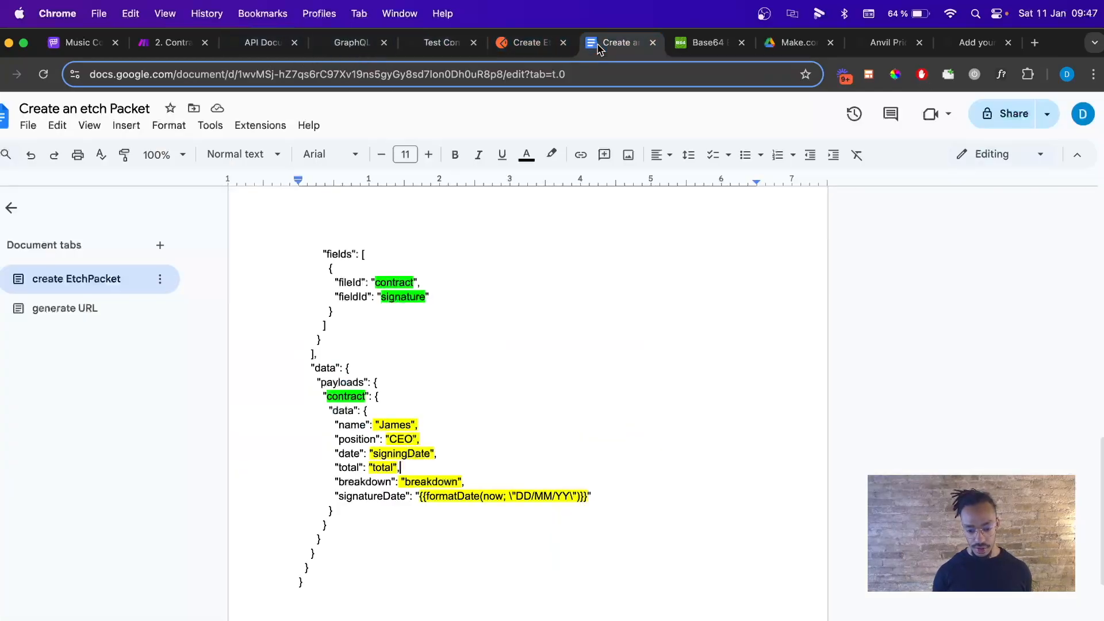
Rename the total key to company with value company, and breakdown to role.
double_click(339, 467)
text(comp)
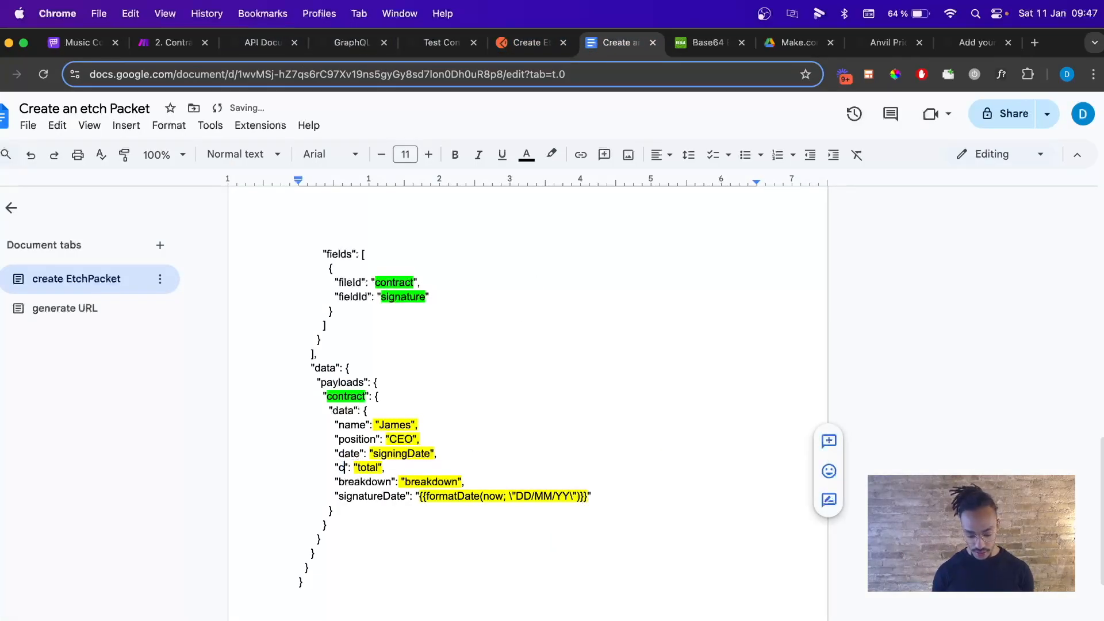
text(n)
text(ny)
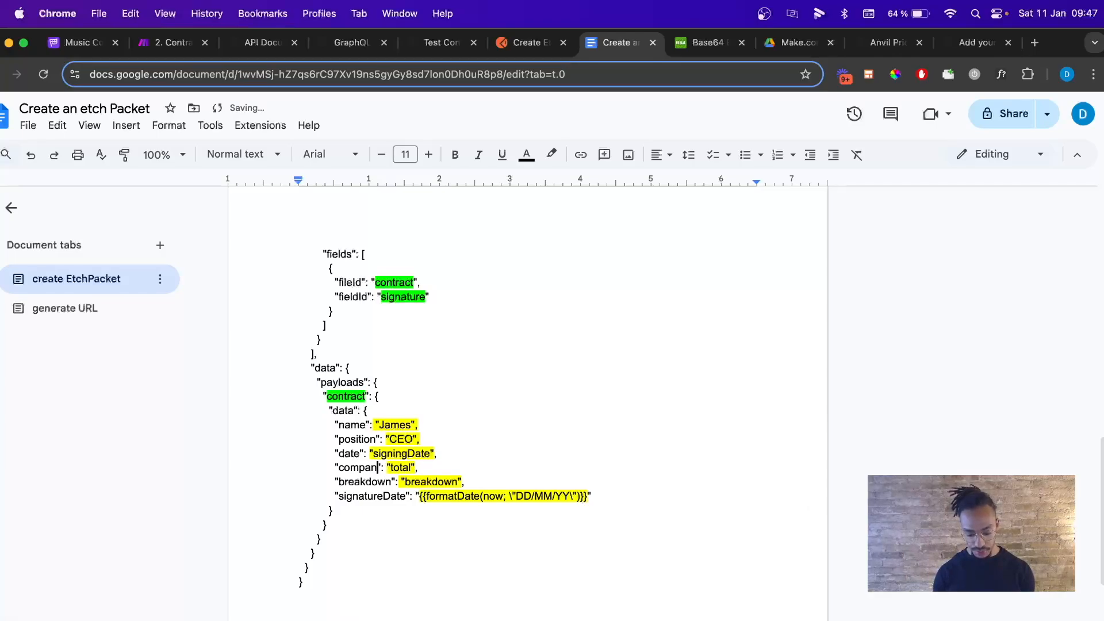
drag(395, 467, 419, 467)
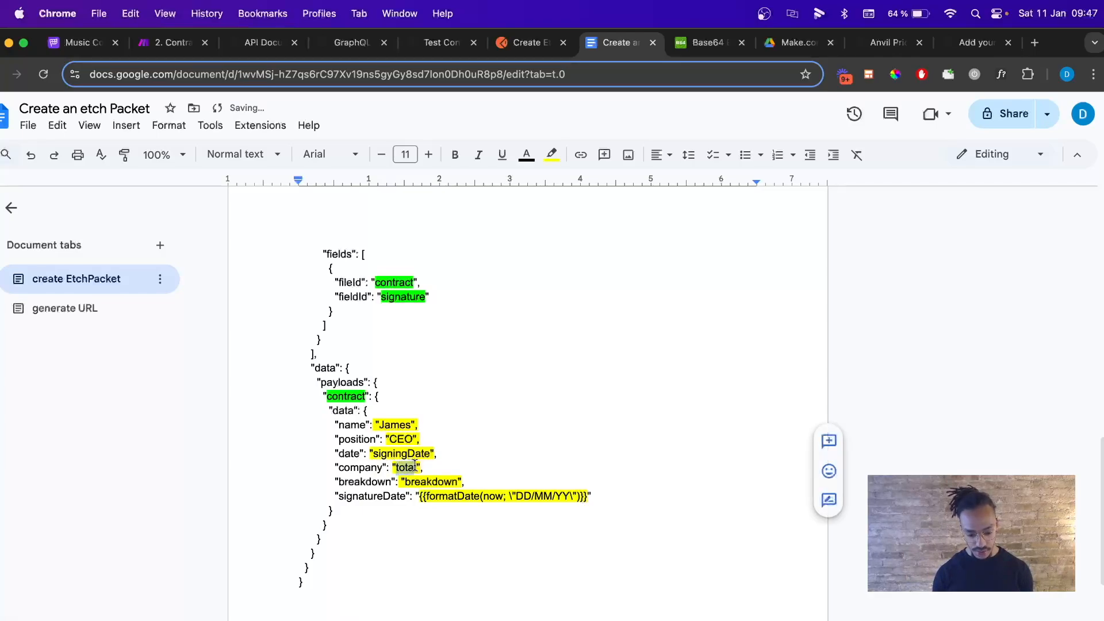
key(BackSpace)
text(company)
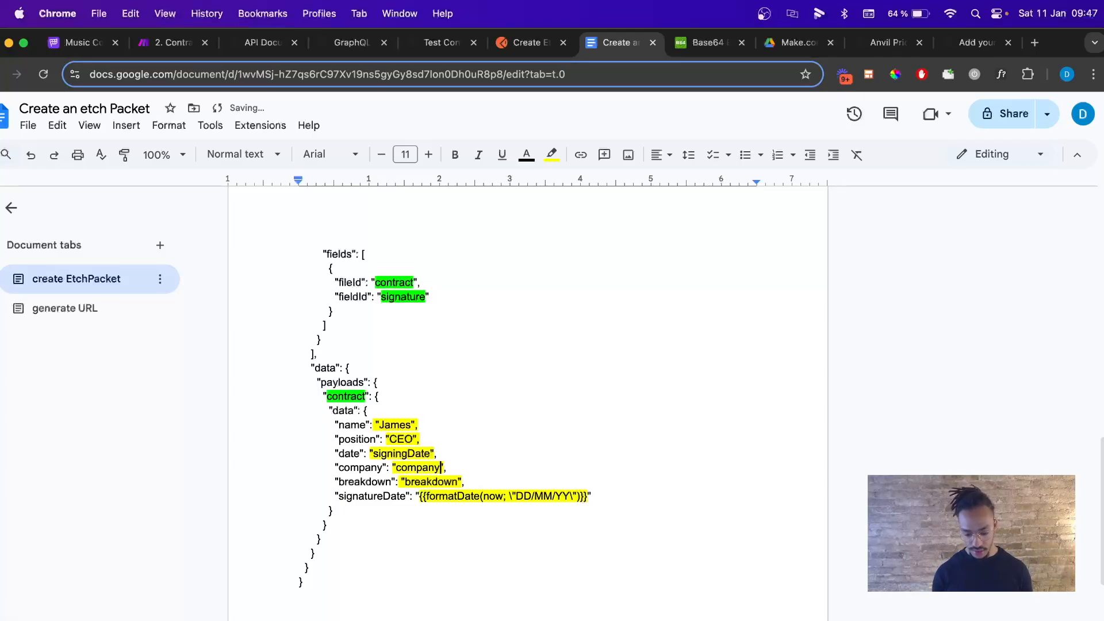
drag(338, 482, 391, 480)
text(role)
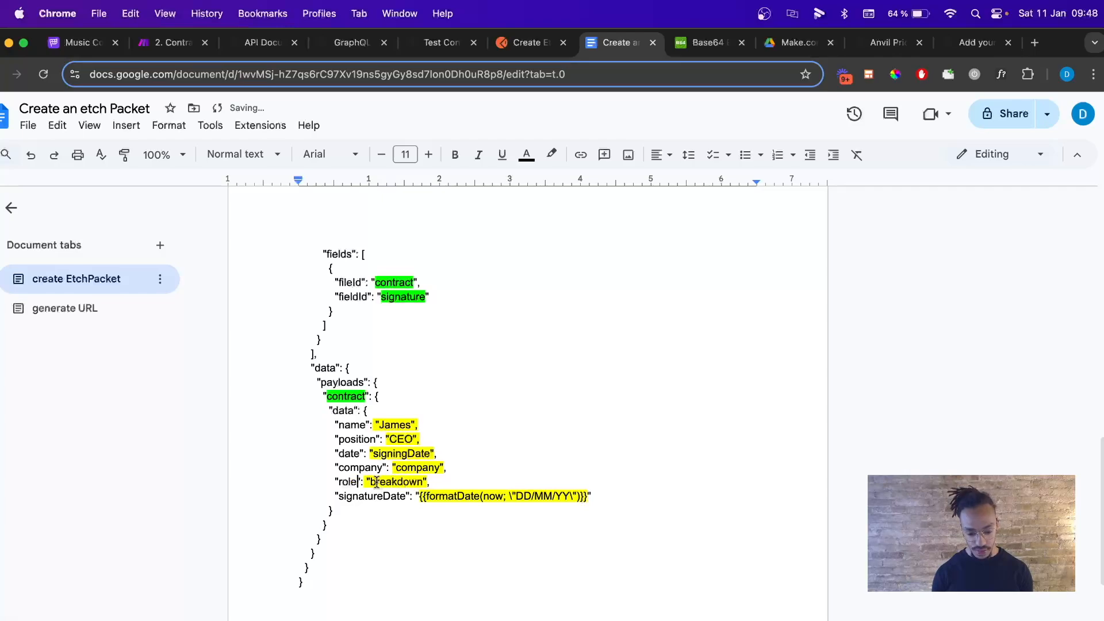
drag(370, 482, 424, 481)
text(rol)
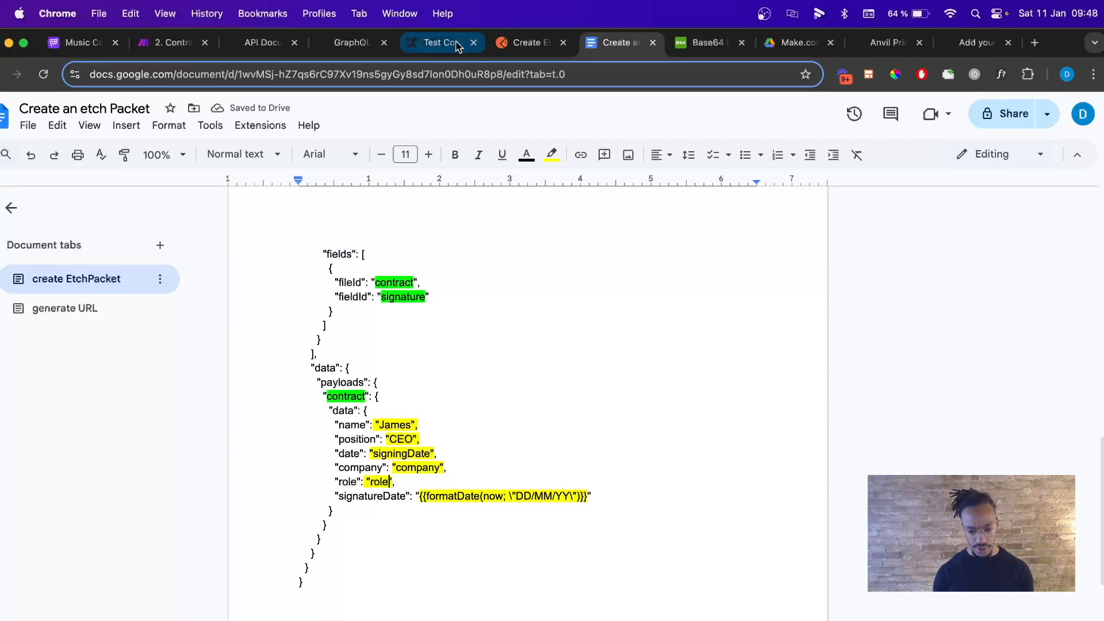
click(437, 42)
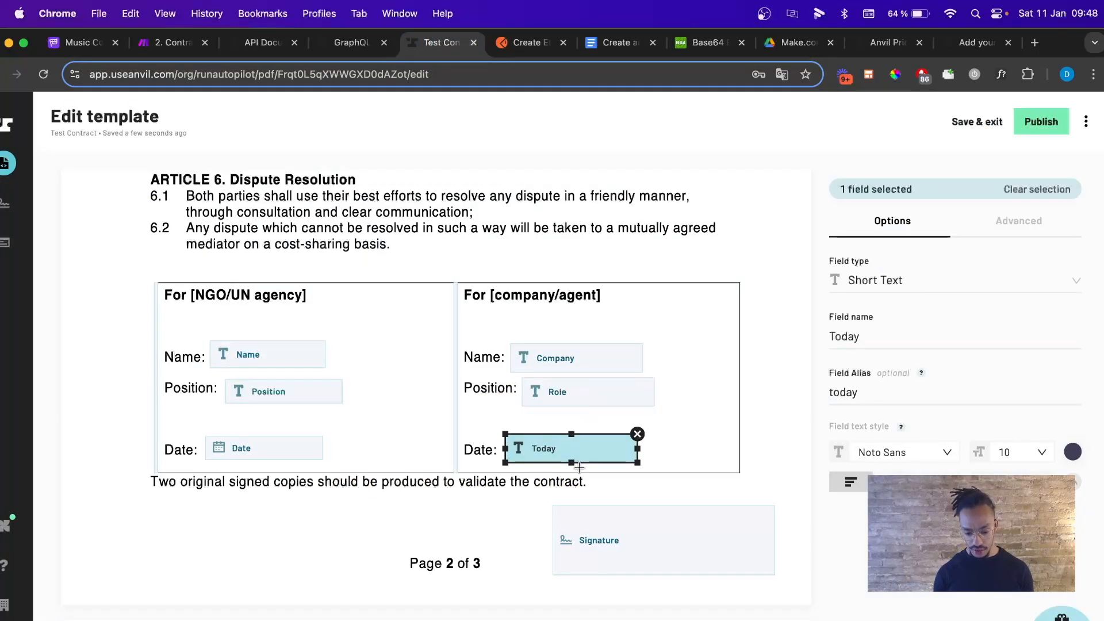
click(589, 40)
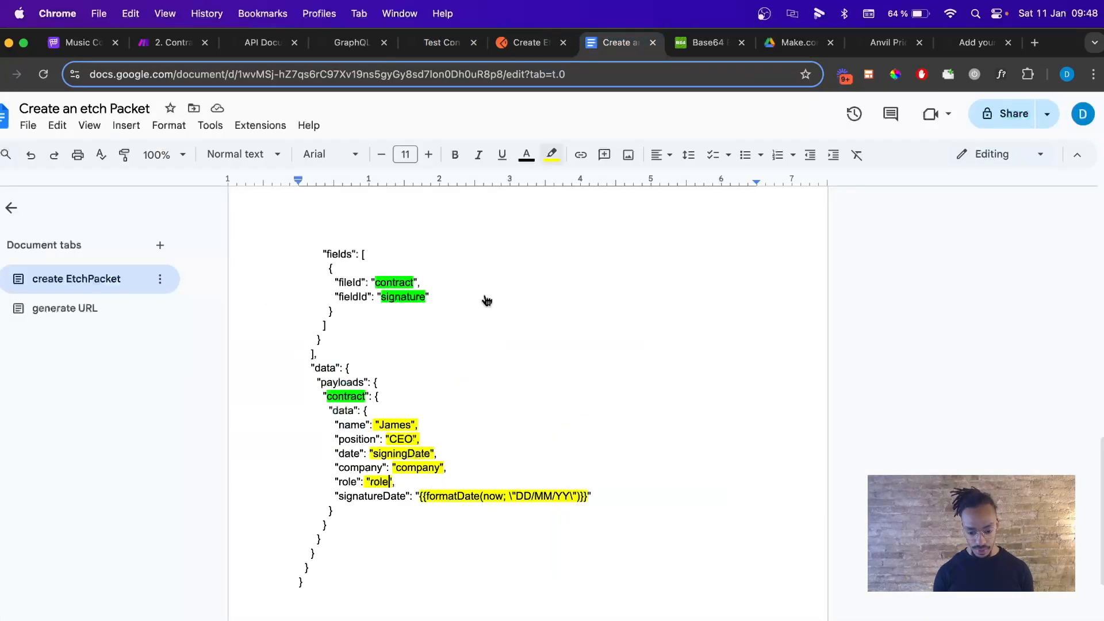
Rename signatureDate to today and replace its formatDate value with 11/01/2024.
drag(338, 496, 404, 496)
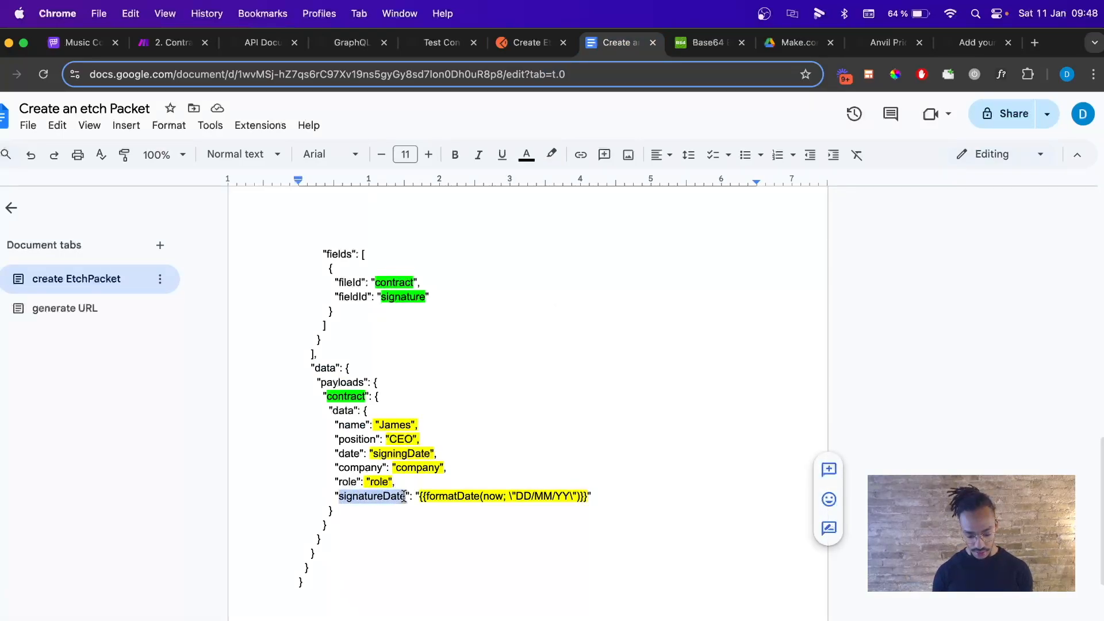
text(today)
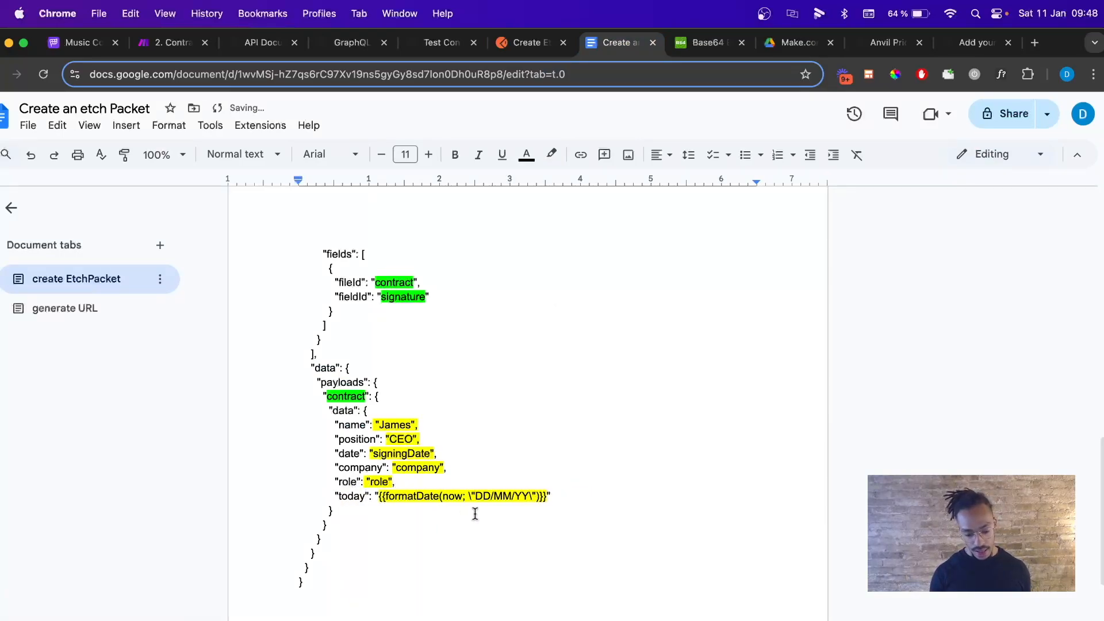
drag(377, 496, 546, 498)
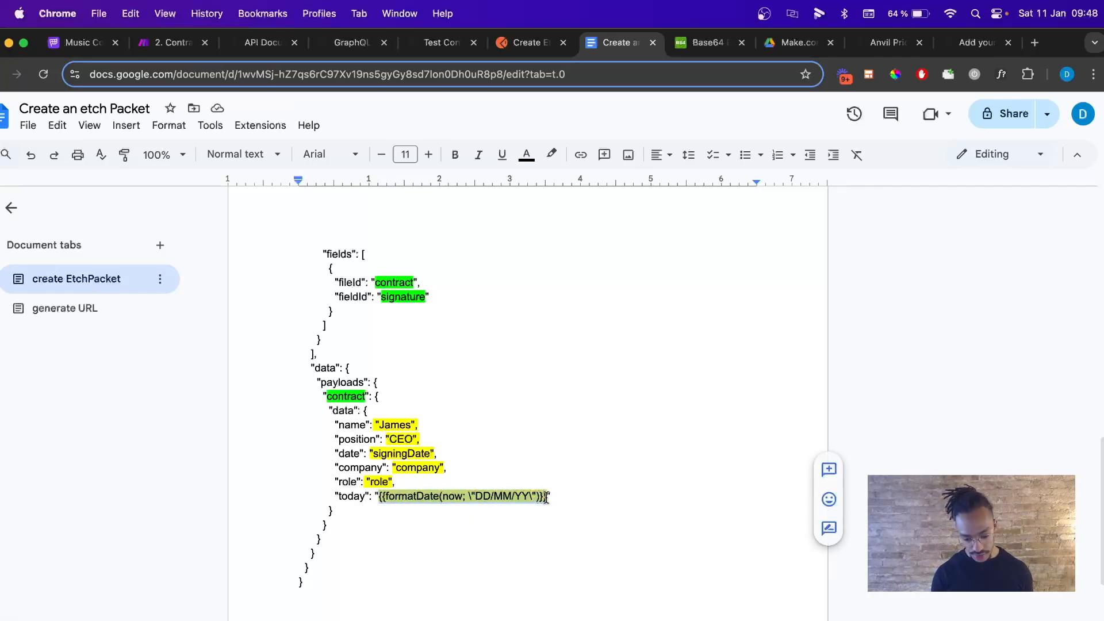
key(BackSpace)
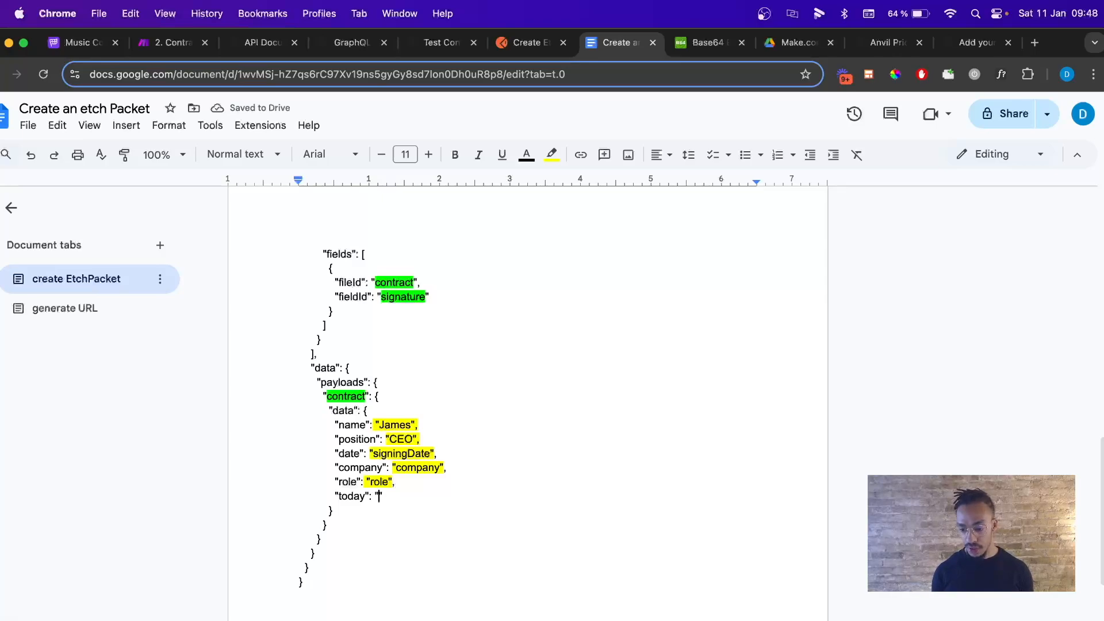
text(11/01/2024)
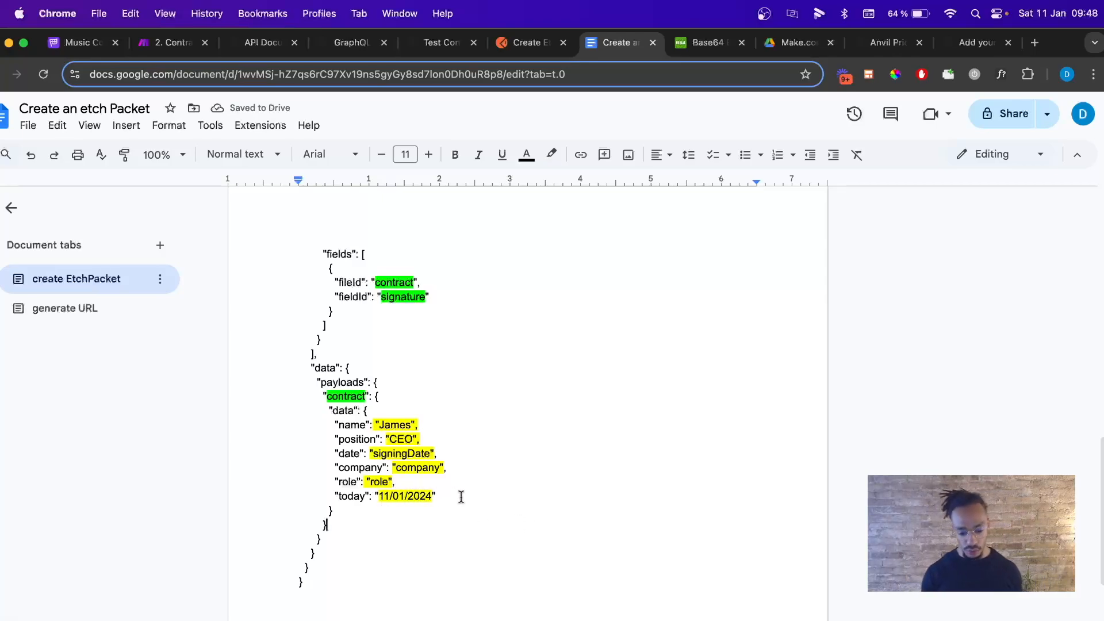
Remove all highlighting from the whole document.
scroll(461, 497, up, 1)
scroll(462, 496, down, 5)
scroll(461, 496, up, 4)
scroll(461, 497, up, 15)
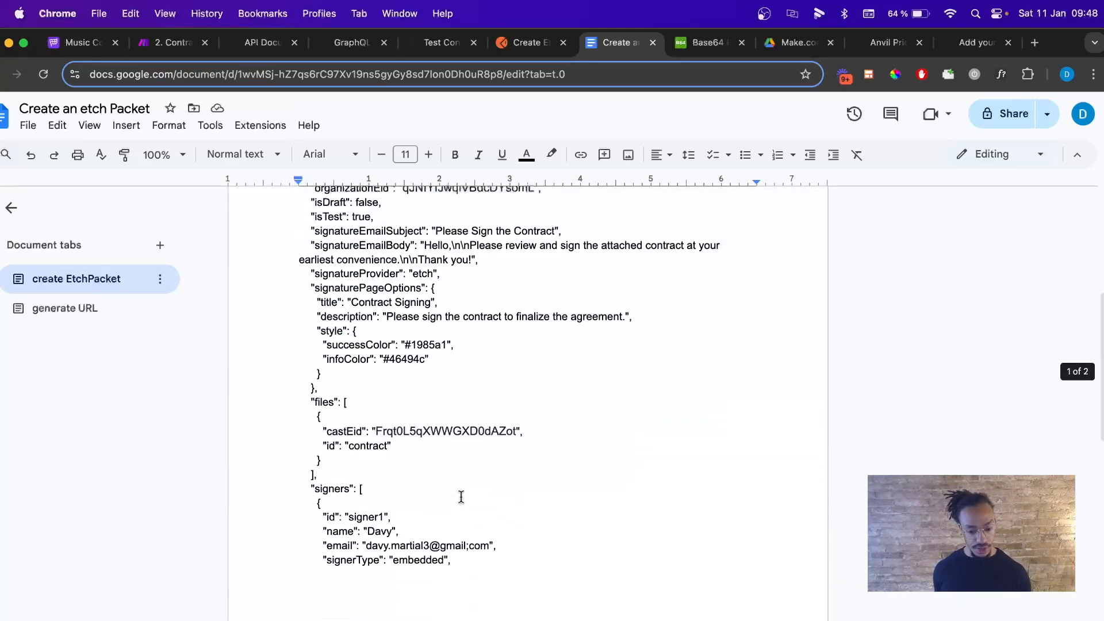
scroll(461, 497, up, 2)
scroll(461, 497, down, 10)
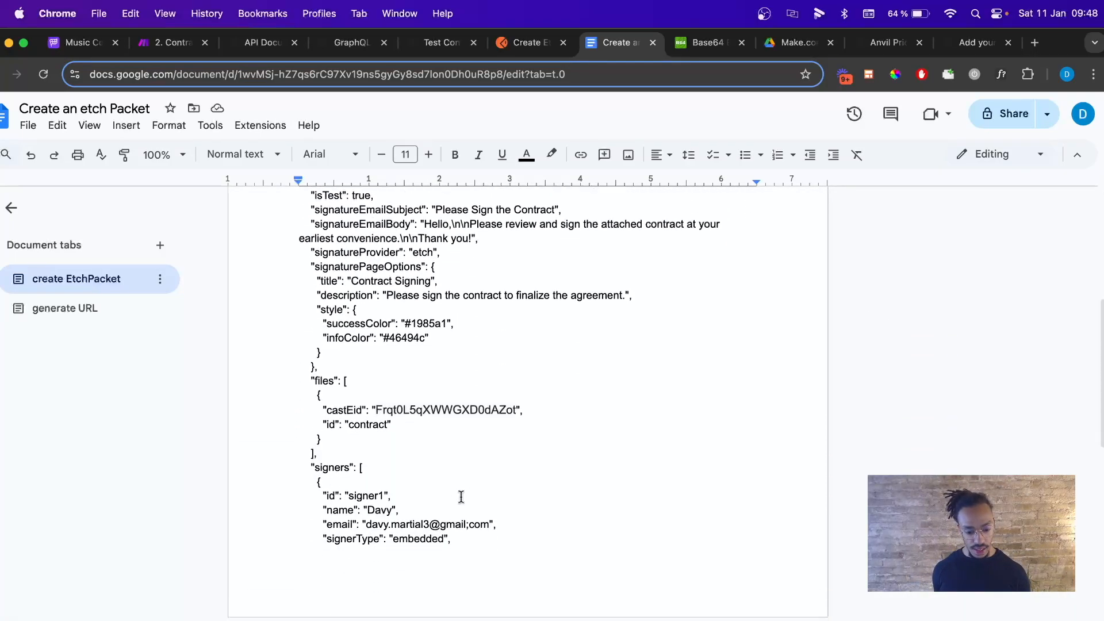
scroll(461, 497, down, 5)
double_click(451, 402)
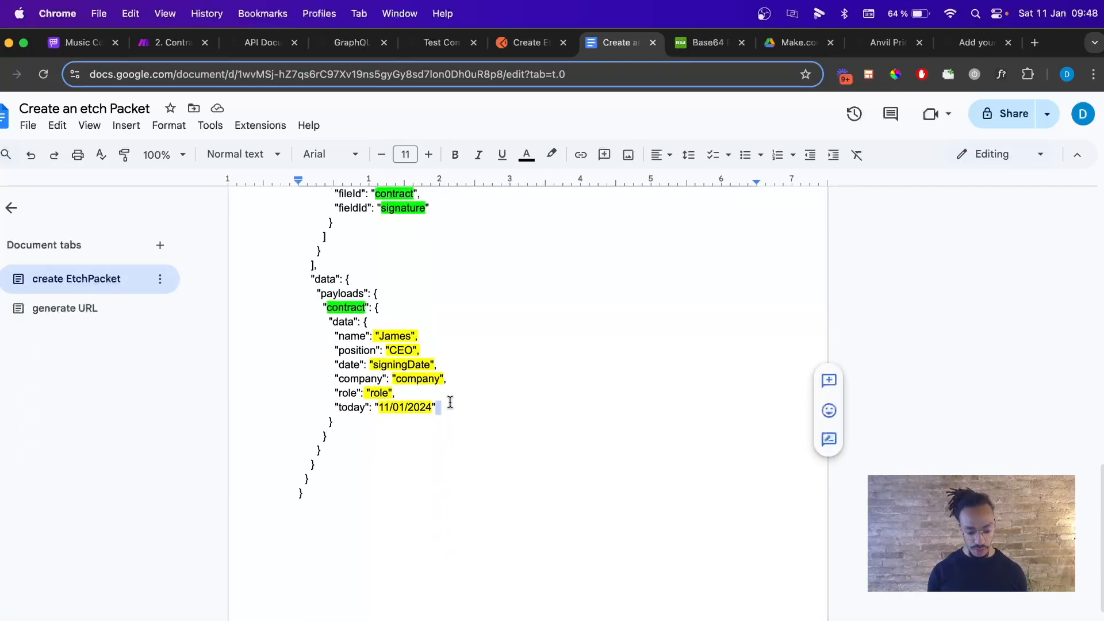
key(super+a)
click(551, 154)
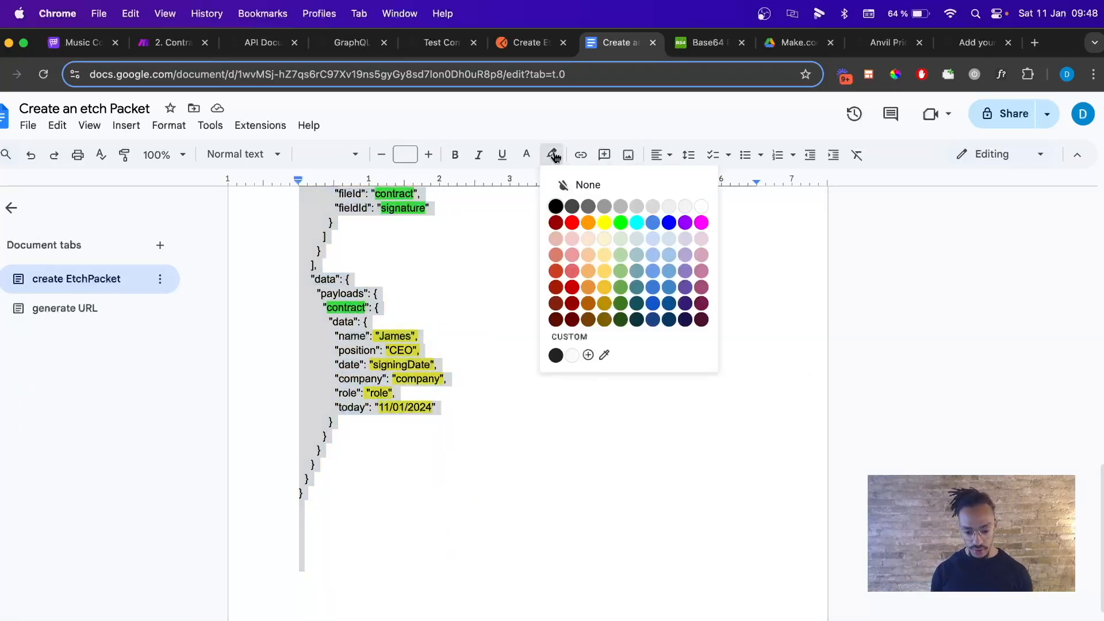
click(686, 208)
scroll(492, 395, up, 15)
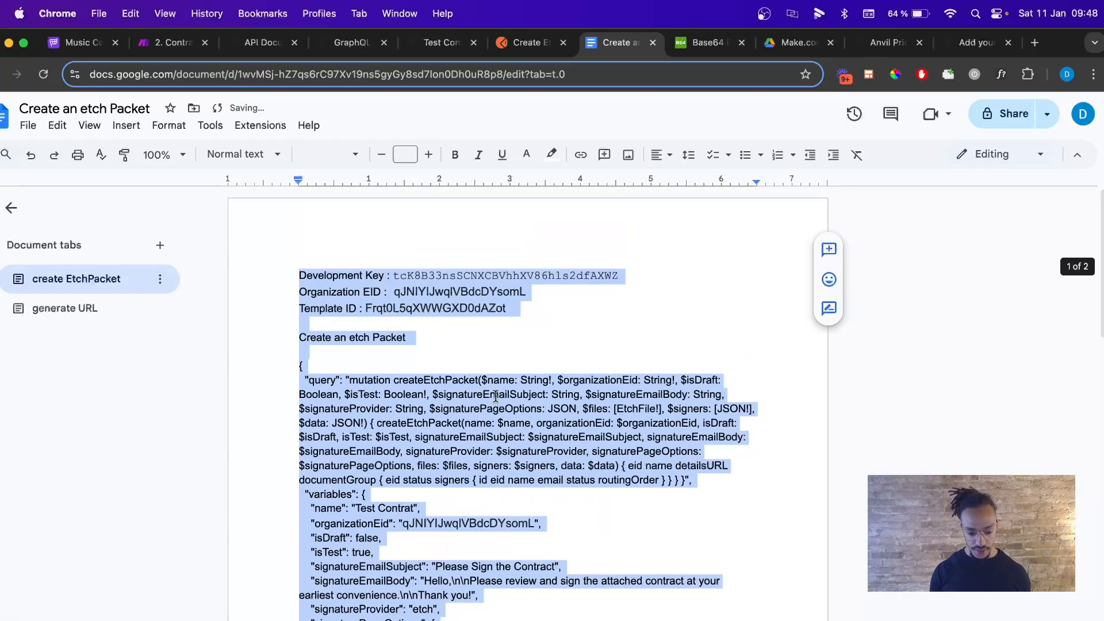
click(419, 423)
Copy the JSON payload from its opening brace to the end.
drag(299, 364, 299, 618)
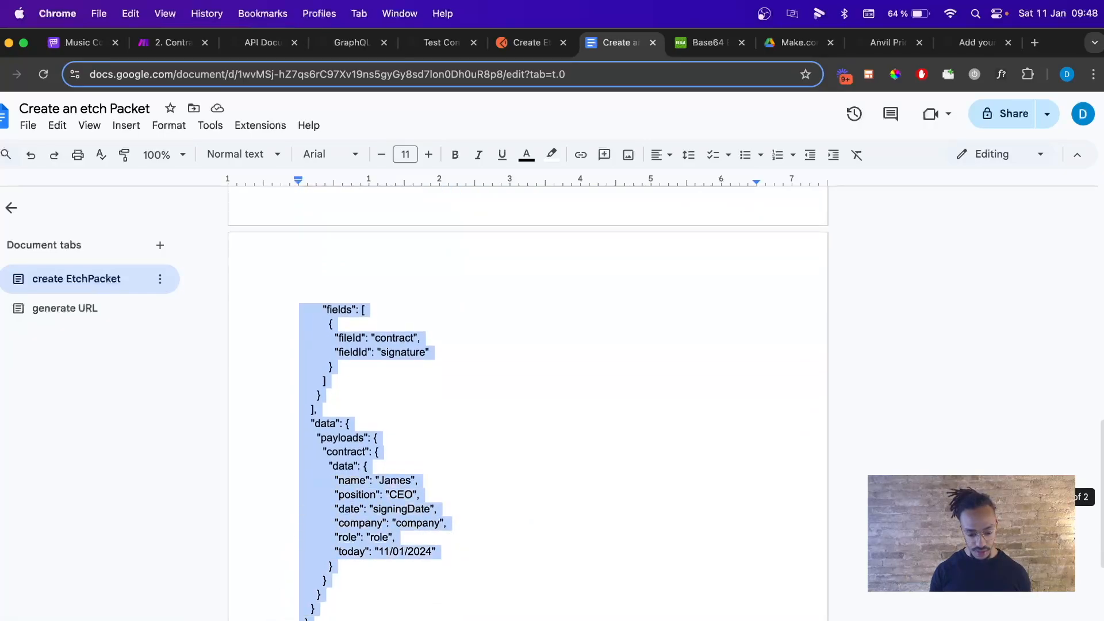
key(super+c)
key(super+c)
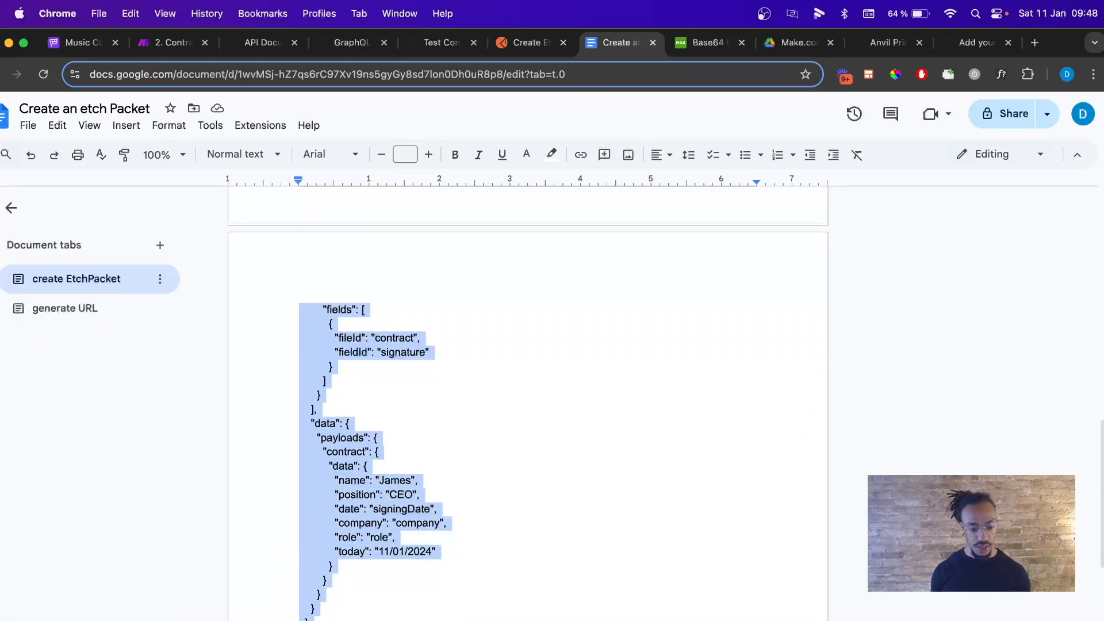
click(333, 509)
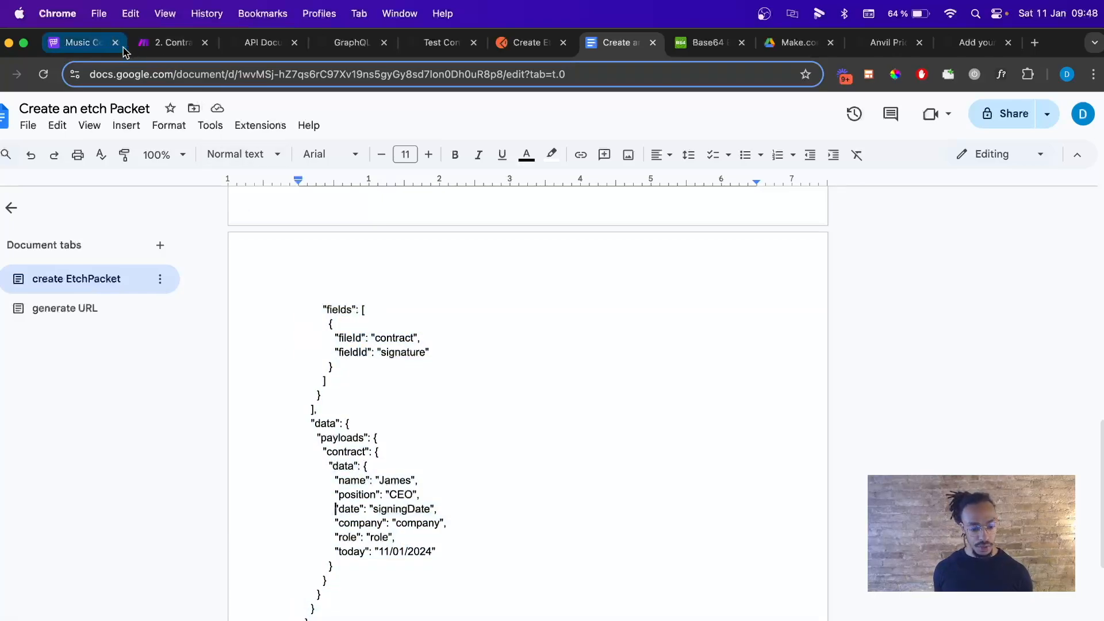
Return to Make's scenario list and open the '1. Send Contract Youtube Démo' scenario.
click(161, 46)
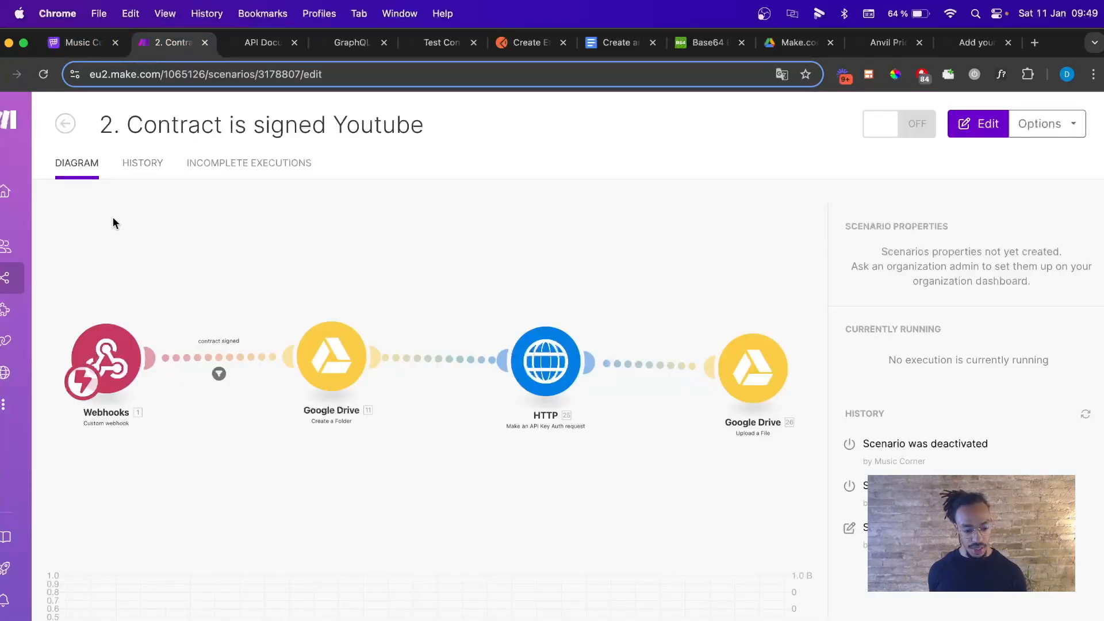
click(72, 120)
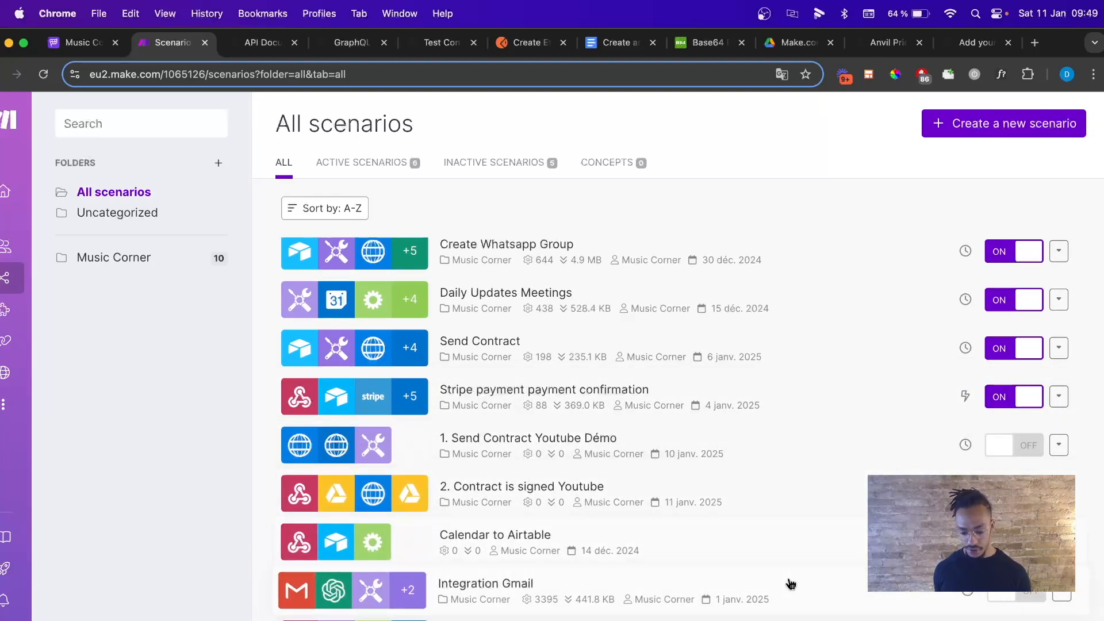
click(501, 454)
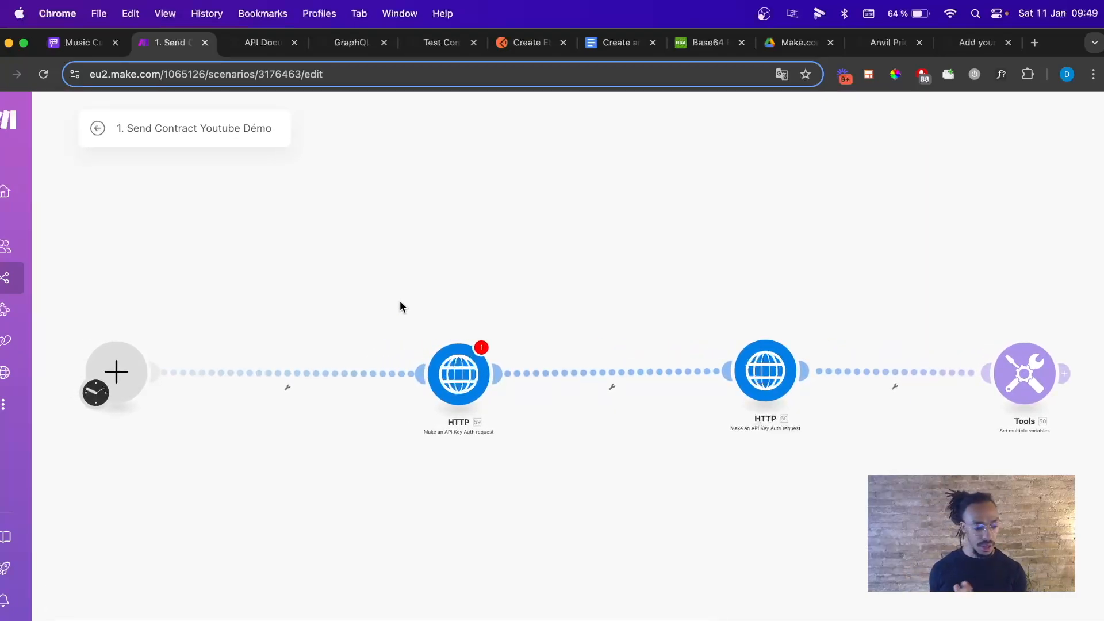
Add an HTTP 'Make an API Key Auth request' module above the flow and open its settings.
click(655, 617)
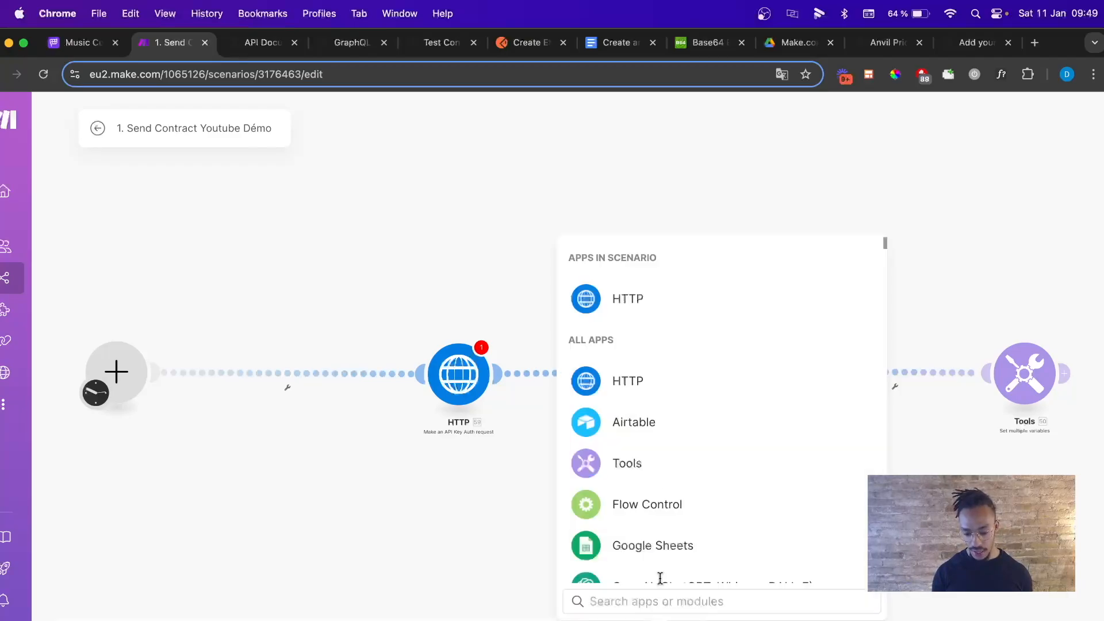
click(623, 379)
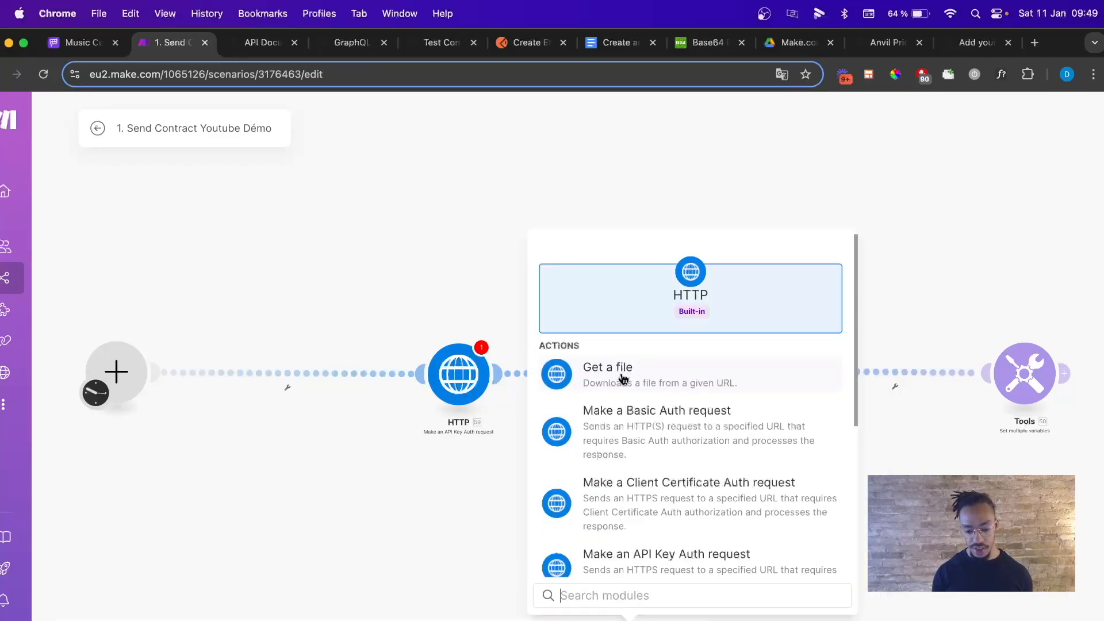
scroll(644, 402, down, 1)
scroll(646, 406, down, 2)
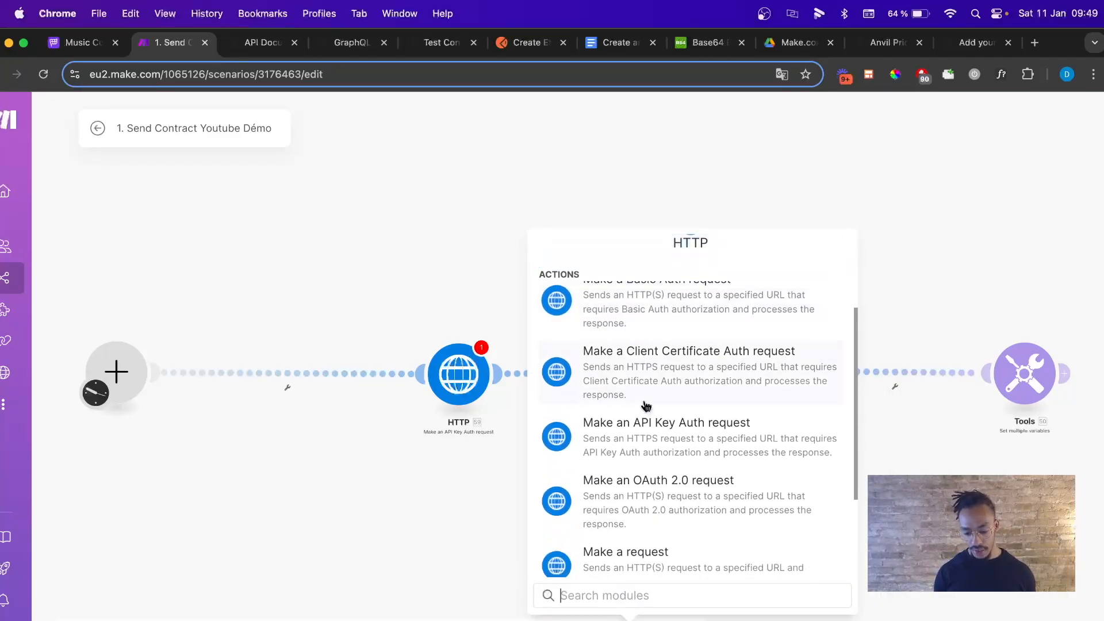
click(662, 443)
drag(662, 442, 425, 197)
click(424, 197)
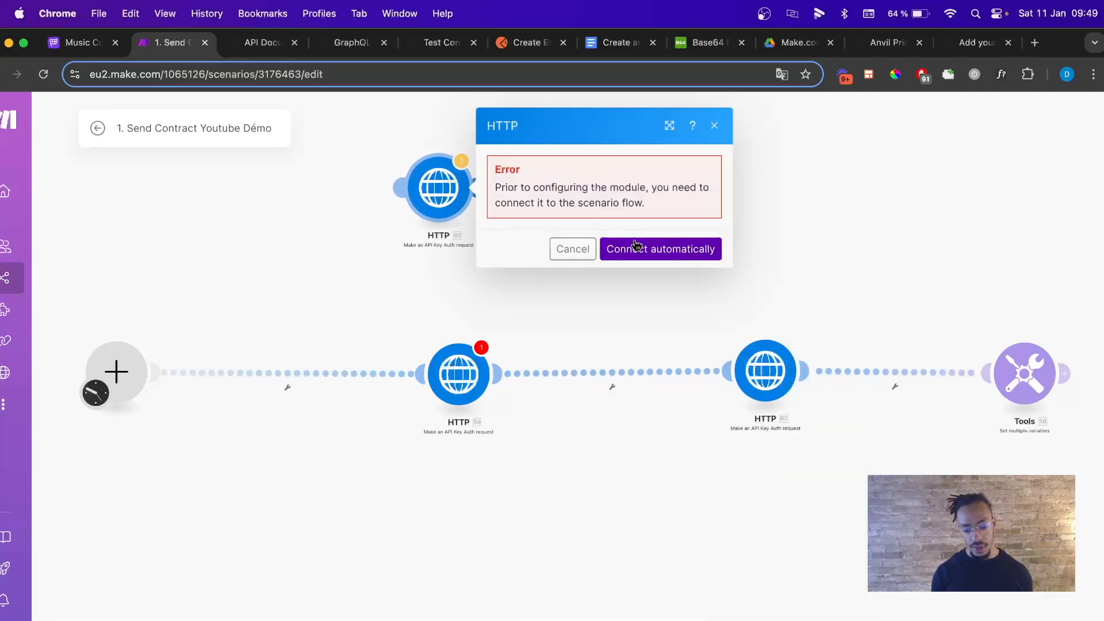
Link the HTTP module to the trigger as a Router route and review the saved credentials.
drag(396, 187, 147, 362)
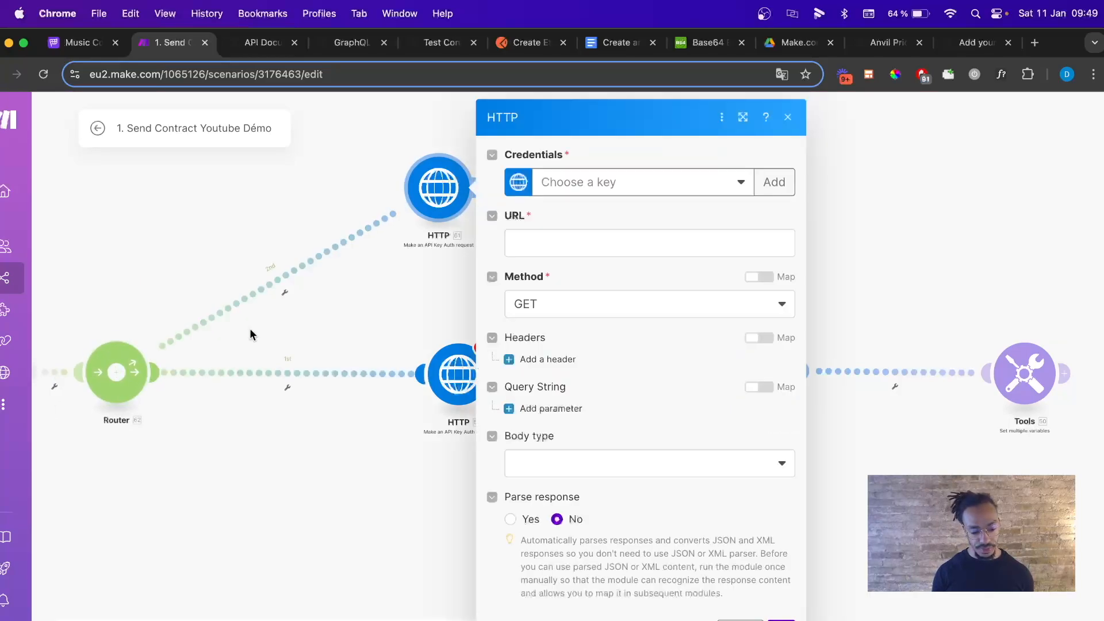
click(598, 191)
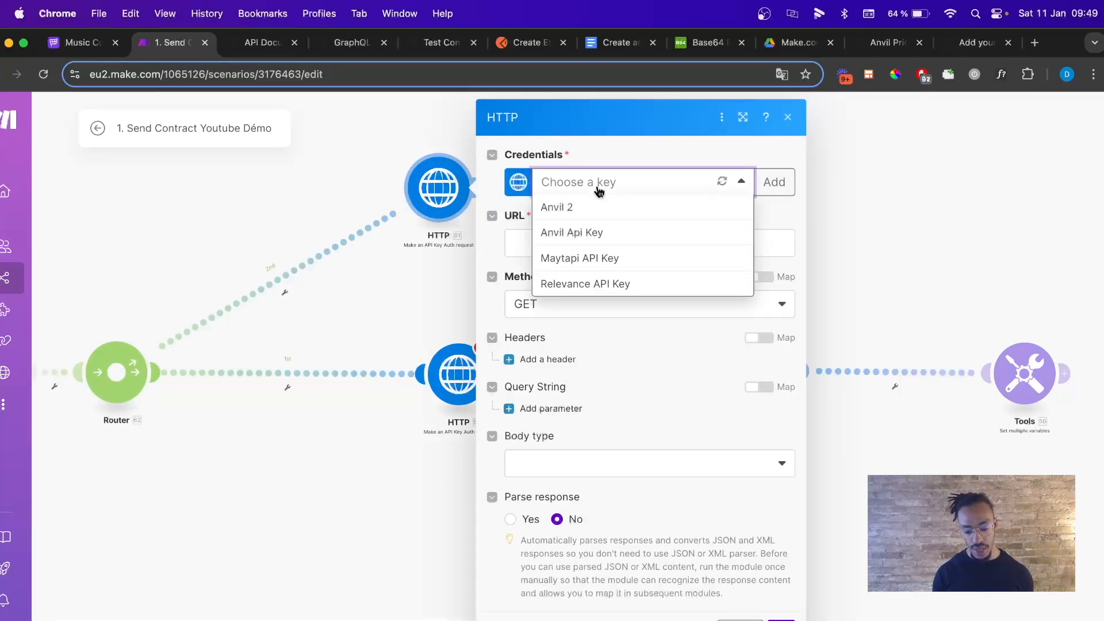
click(655, 145)
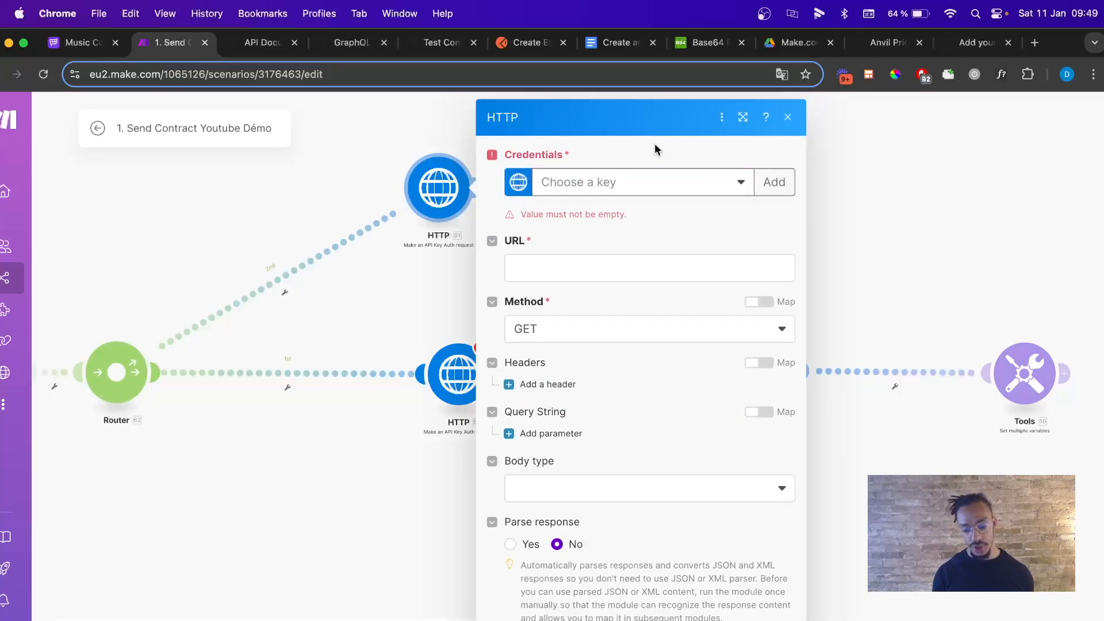
Create a new API key keychain named 'Test Anvil Key' and select its X-API-Key parameter name.
click(774, 181)
click(607, 174)
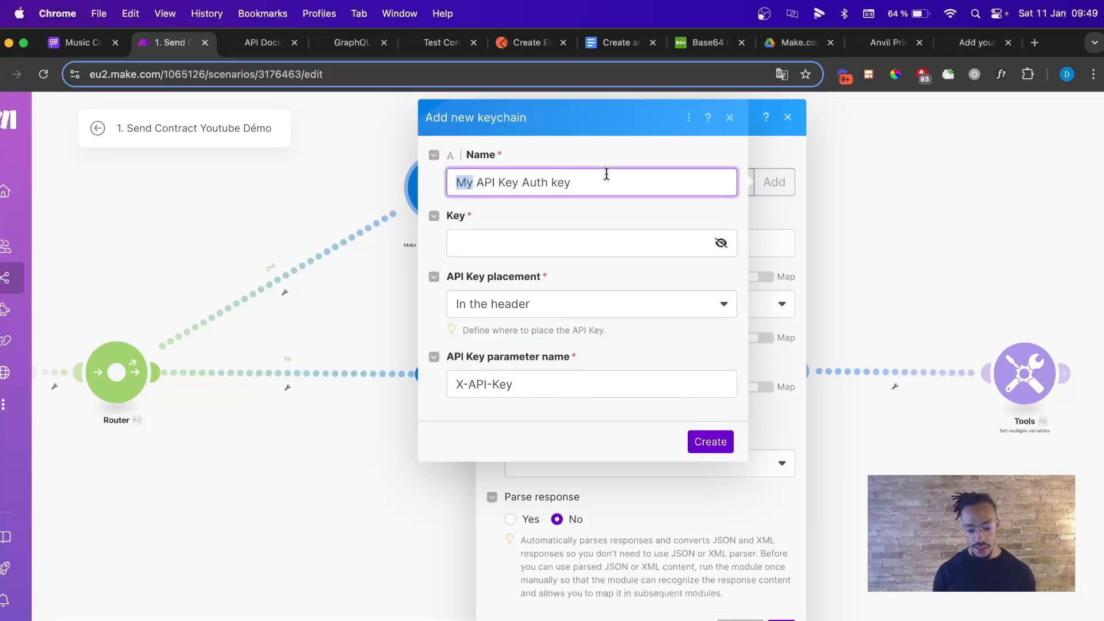
key(super+a)
text(Te)
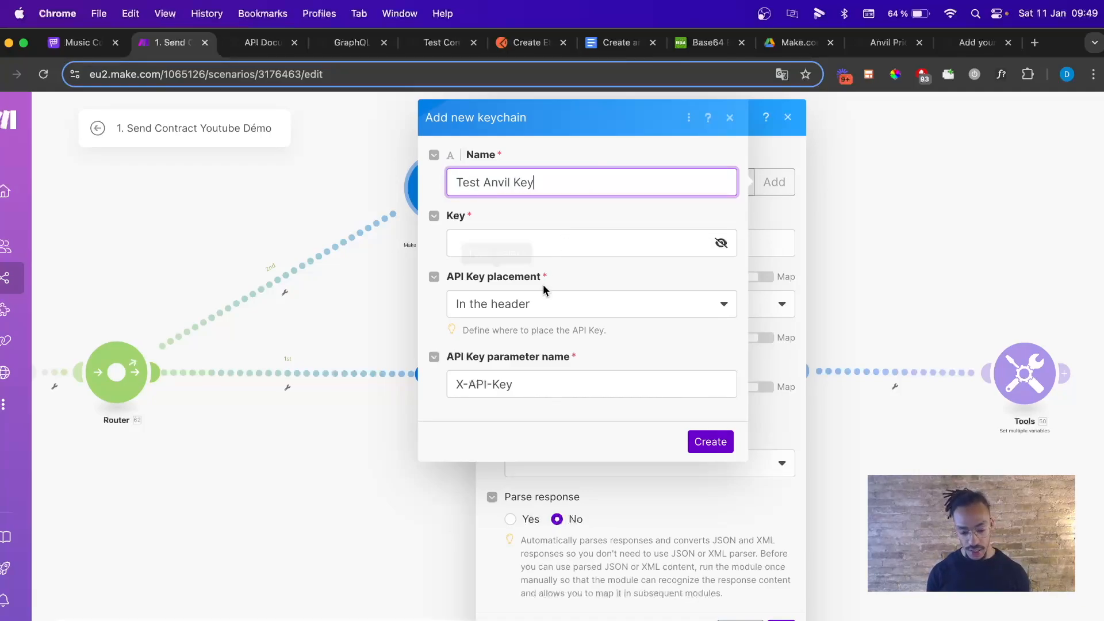
double_click(538, 382)
key(super+a)
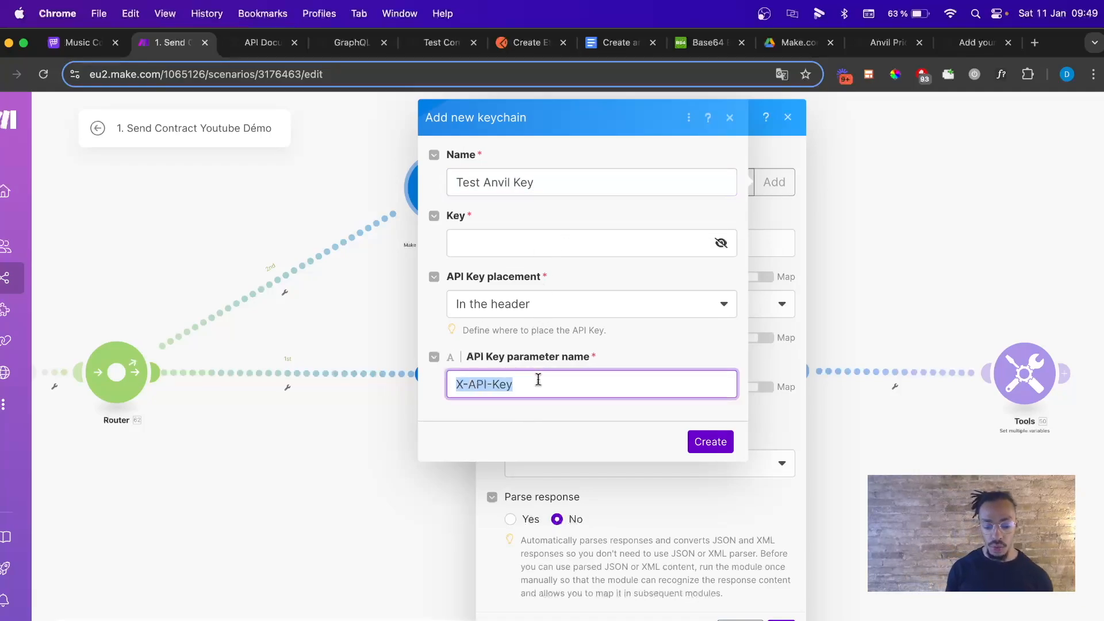
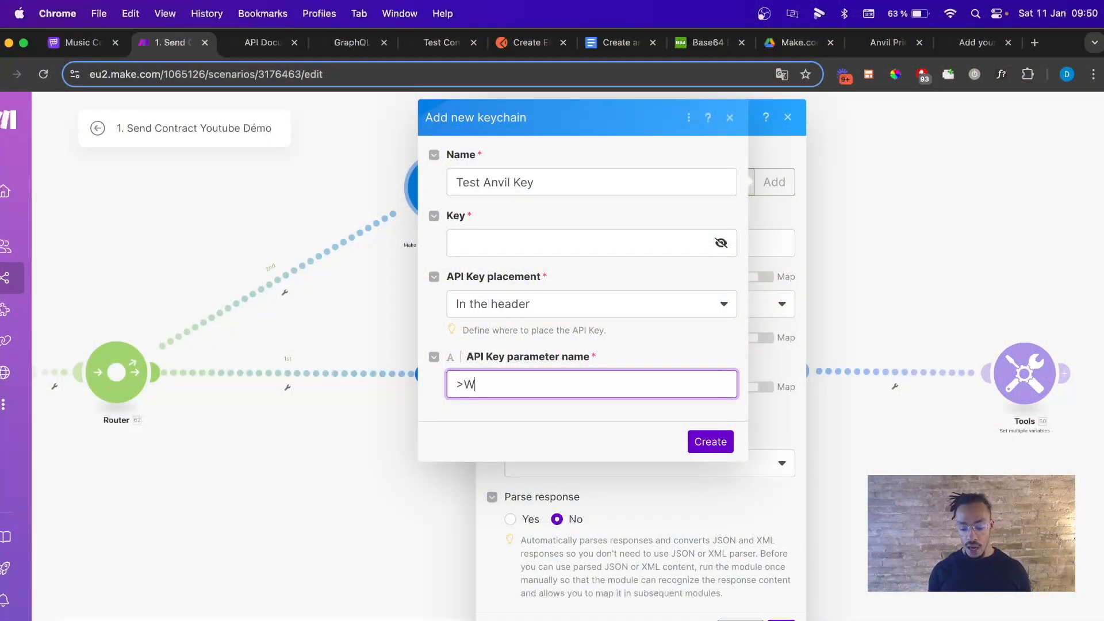
Check Anvil's header format, then set the keychain's parameter name to 'Authorization'.
key(BackSpace)
key(BackSpace)
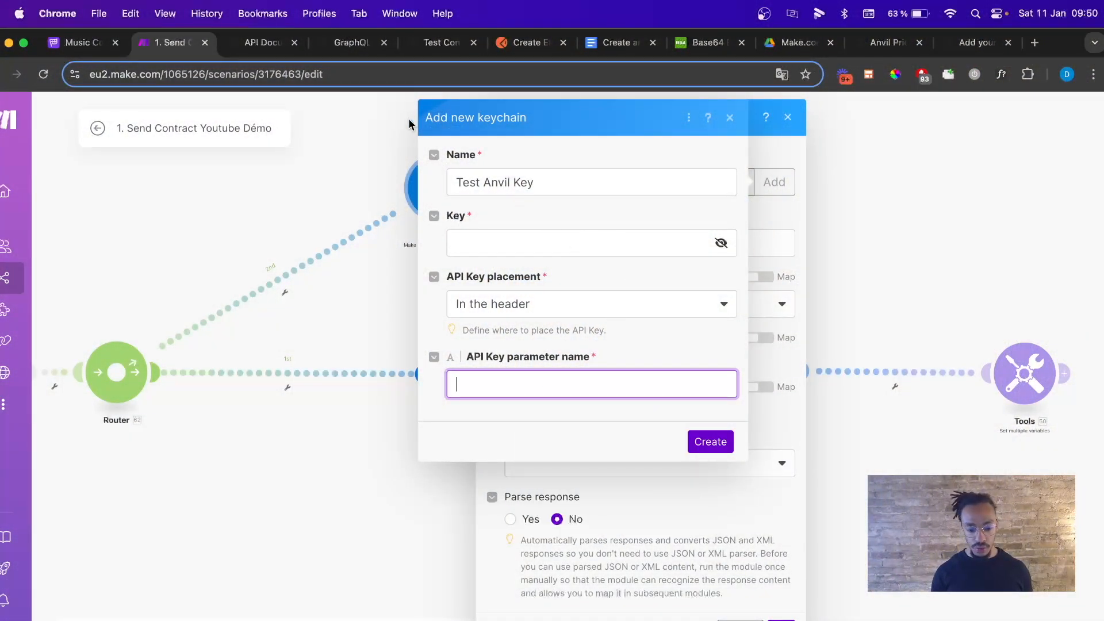
click(254, 44)
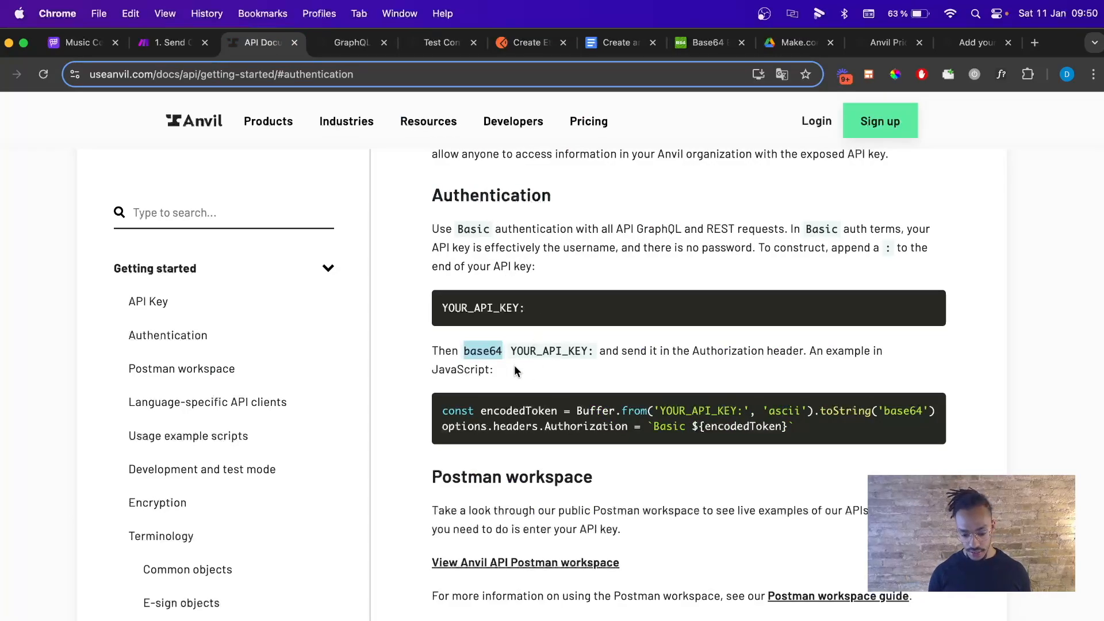
scroll(520, 368, up, 4)
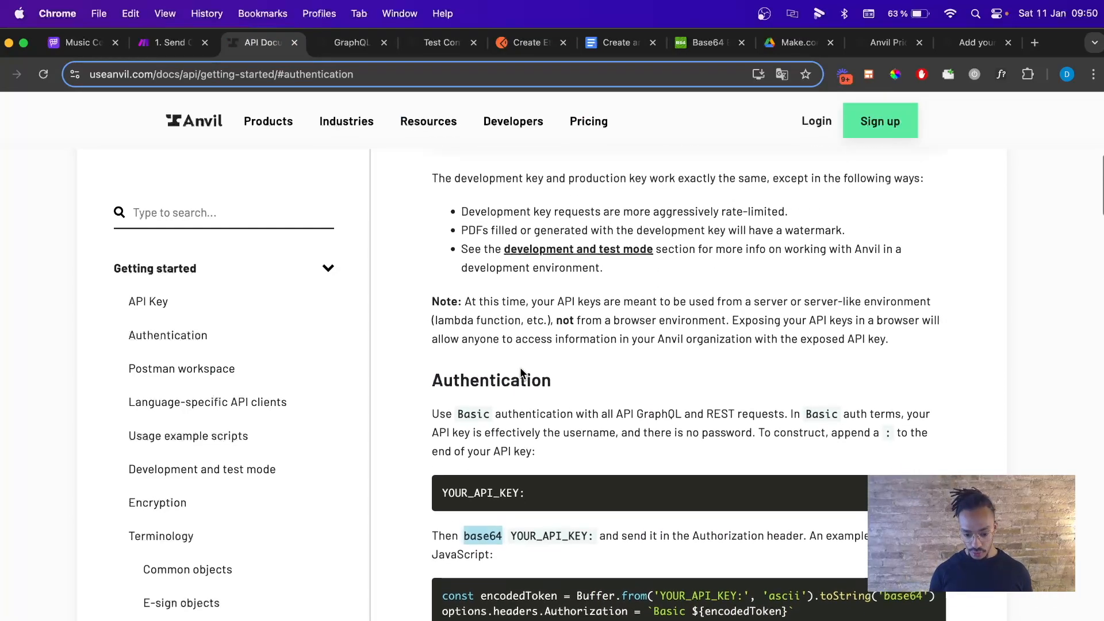
scroll(520, 371, down, 2)
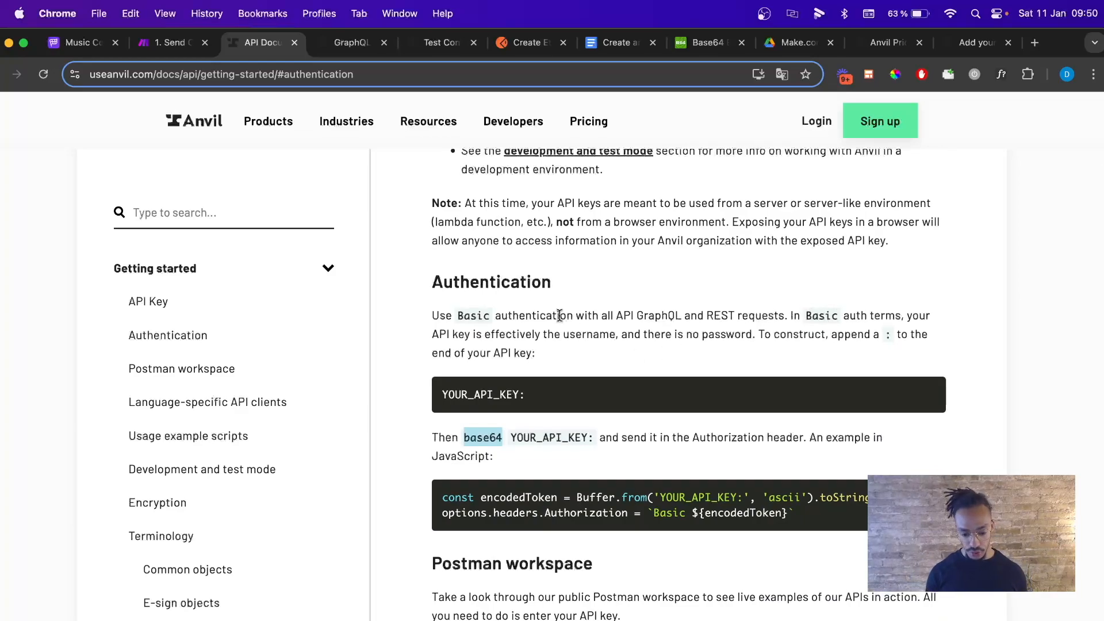
click(173, 43)
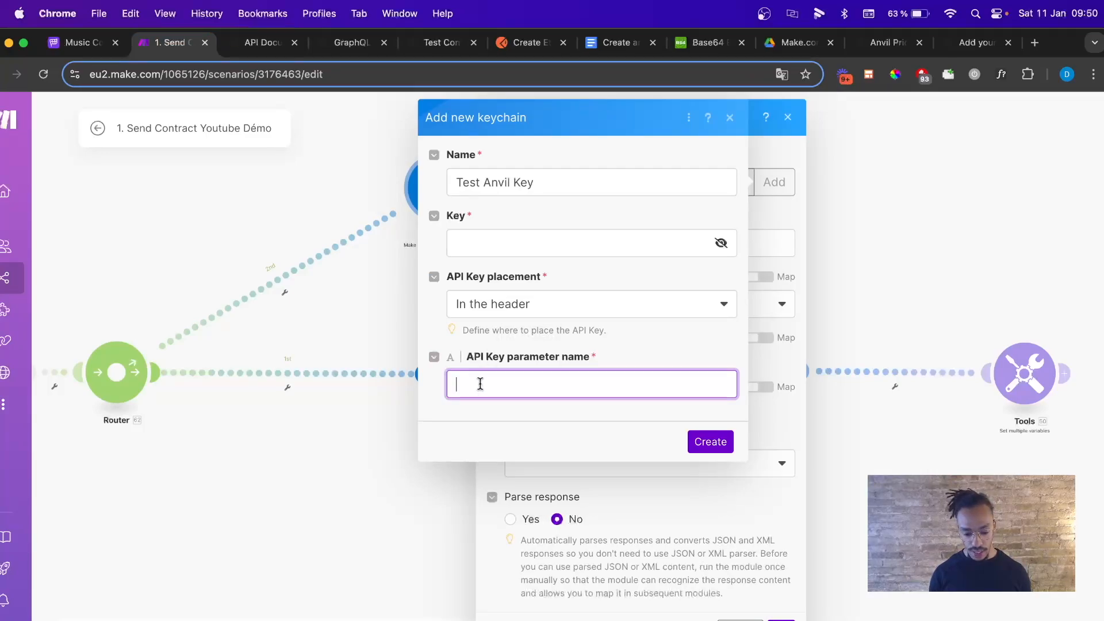
text(Aut)
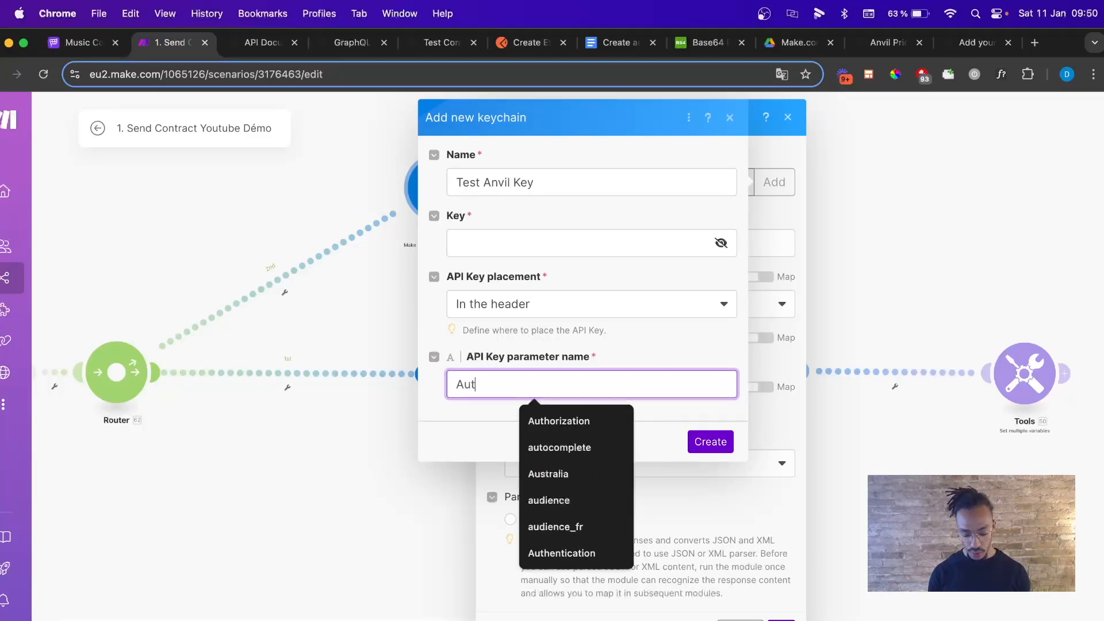
text(horization)
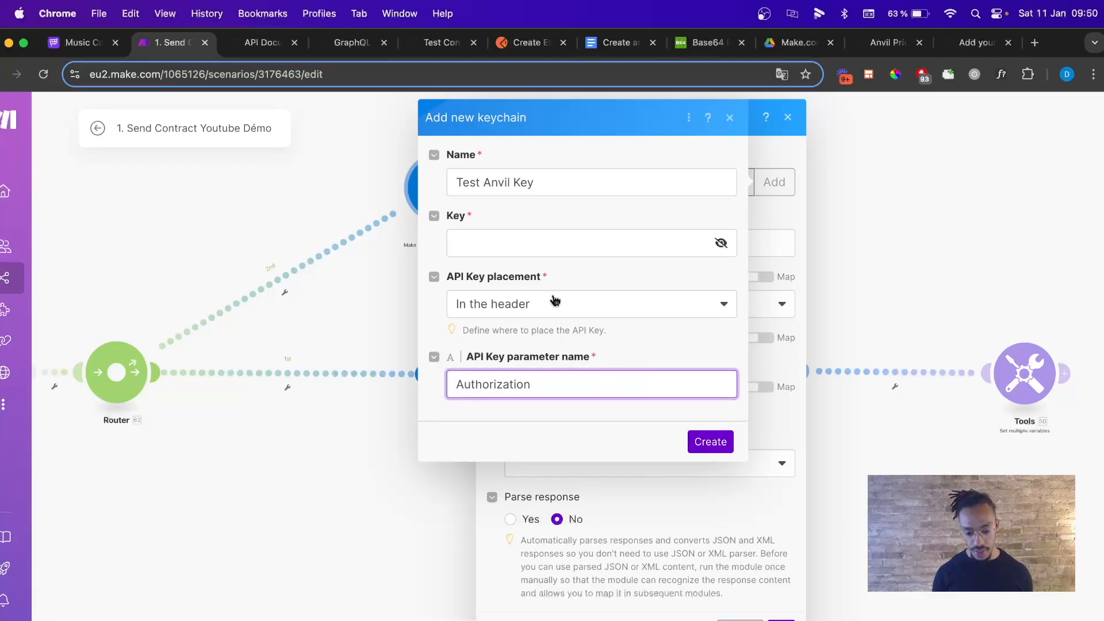
click(527, 246)
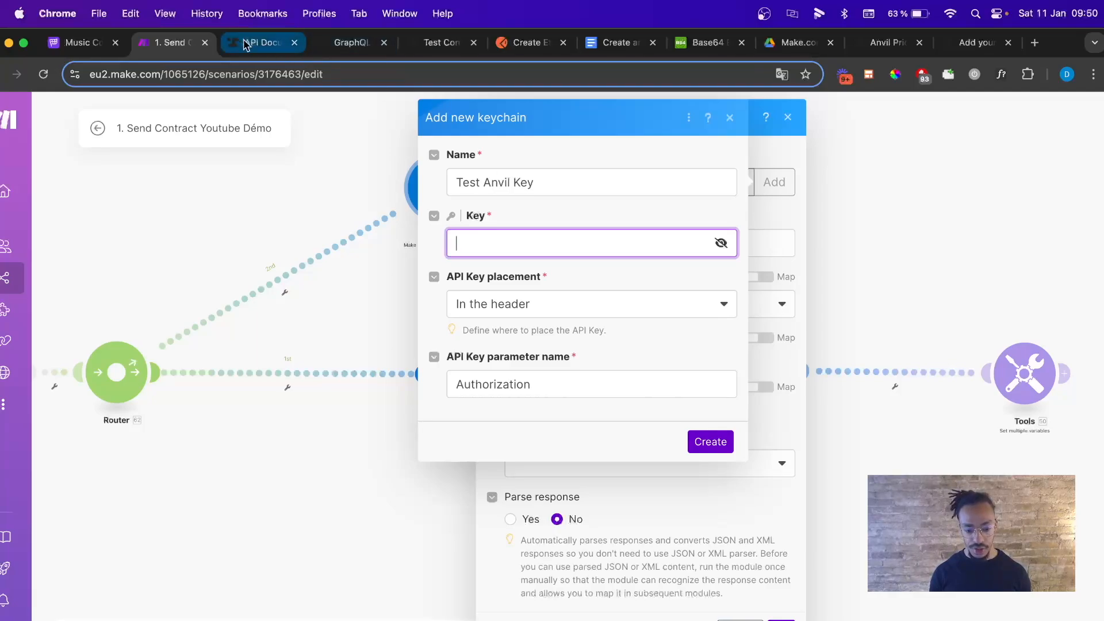
Select the Anvil development key in the Google Docs notes.
click(636, 50)
scroll(501, 230, up, 5)
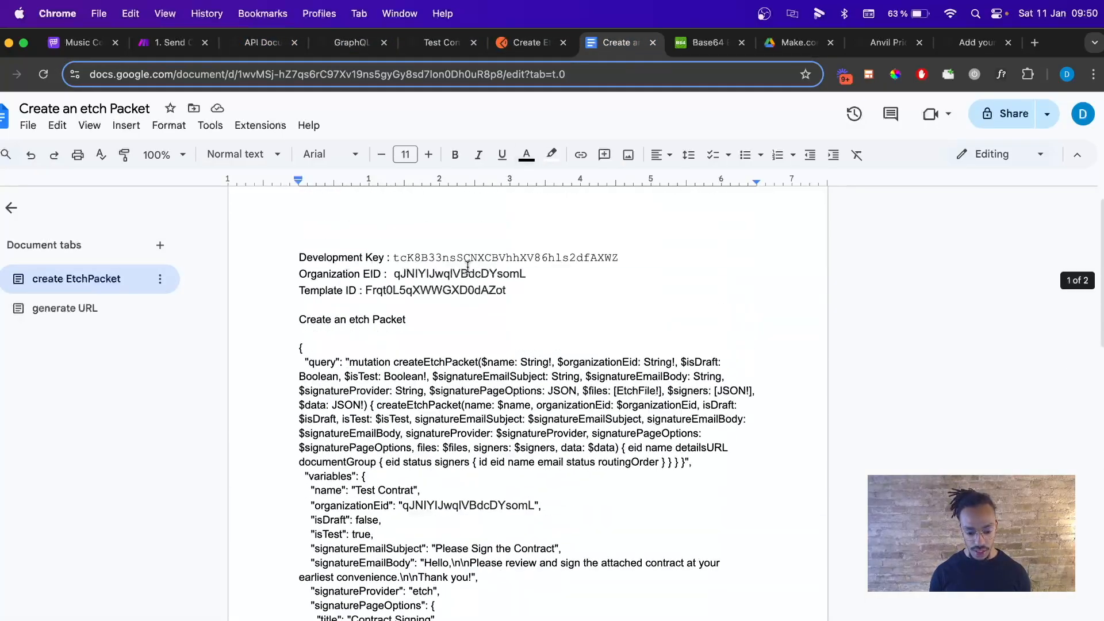
drag(393, 275, 620, 265)
key(super+c)
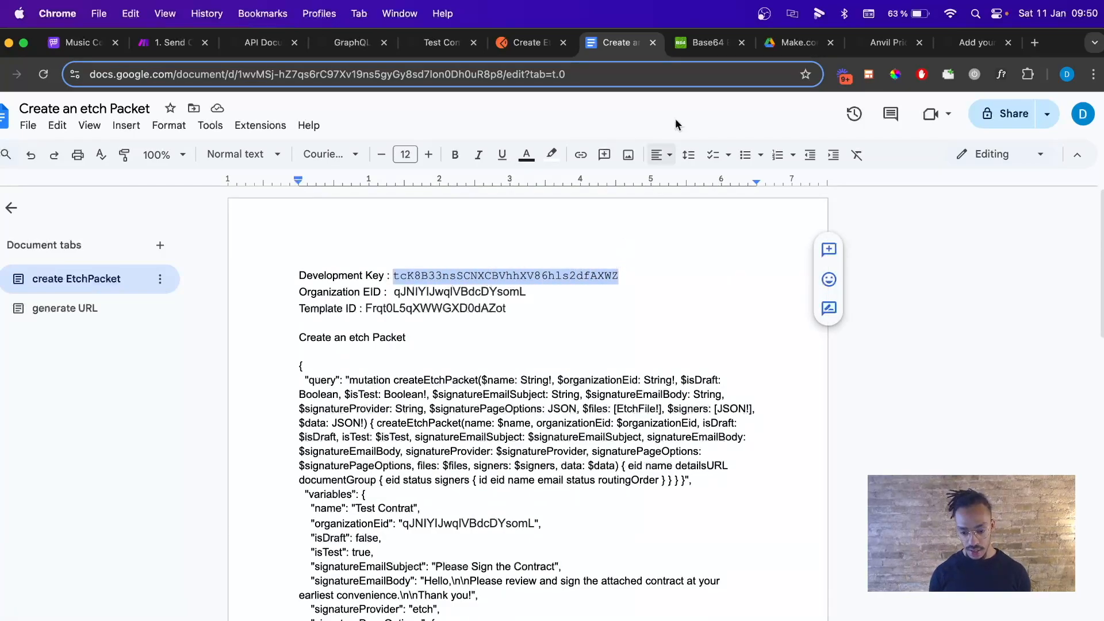
Encode the development key plus a trailing colon to Base64 on base64encode.org and take the output.
click(705, 43)
click(382, 419)
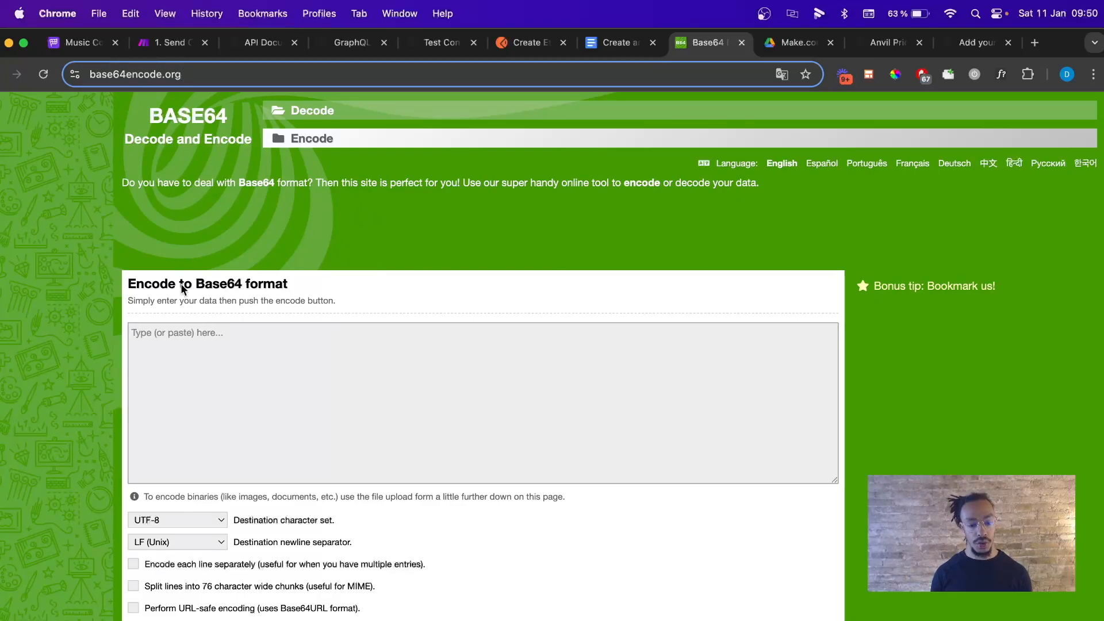
key(super+v)
text(:)
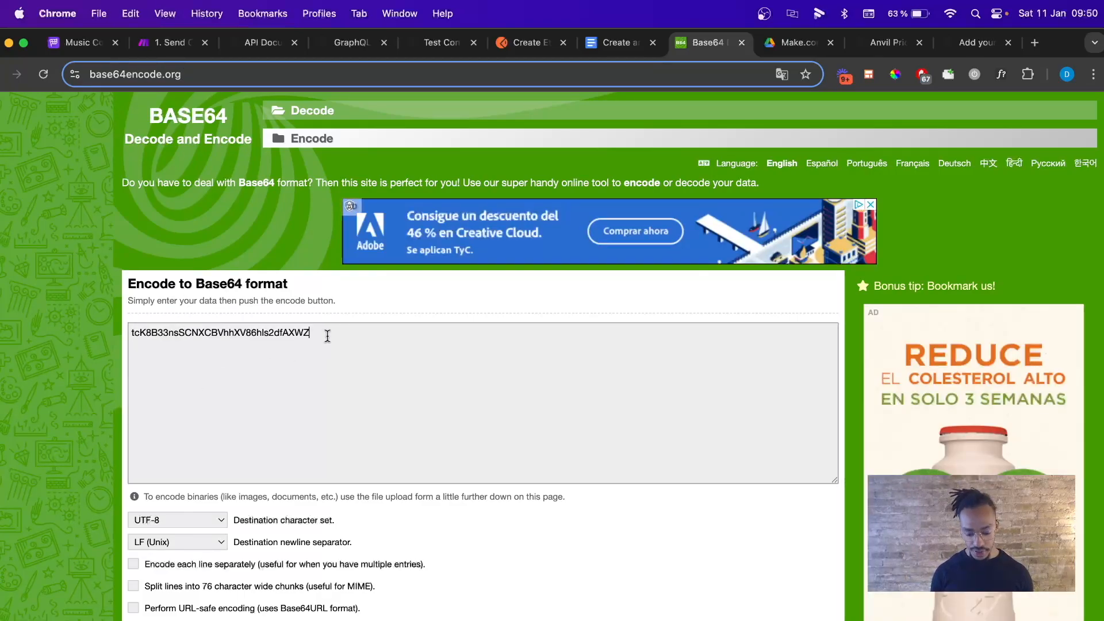
scroll(322, 355, down, 4)
click(187, 532)
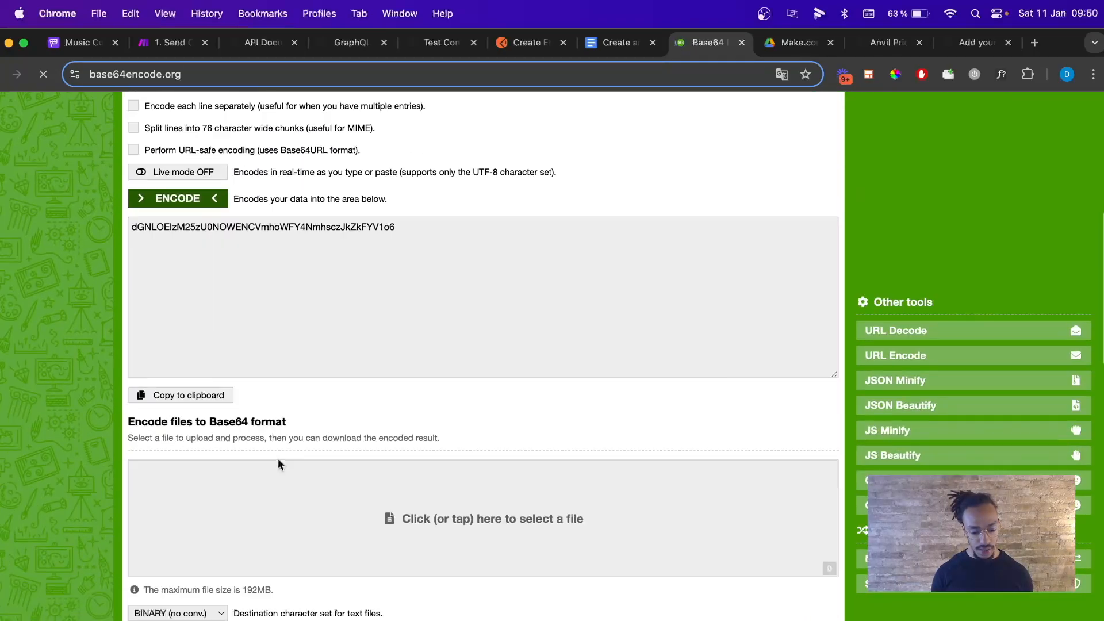
drag(424, 224, 122, 231)
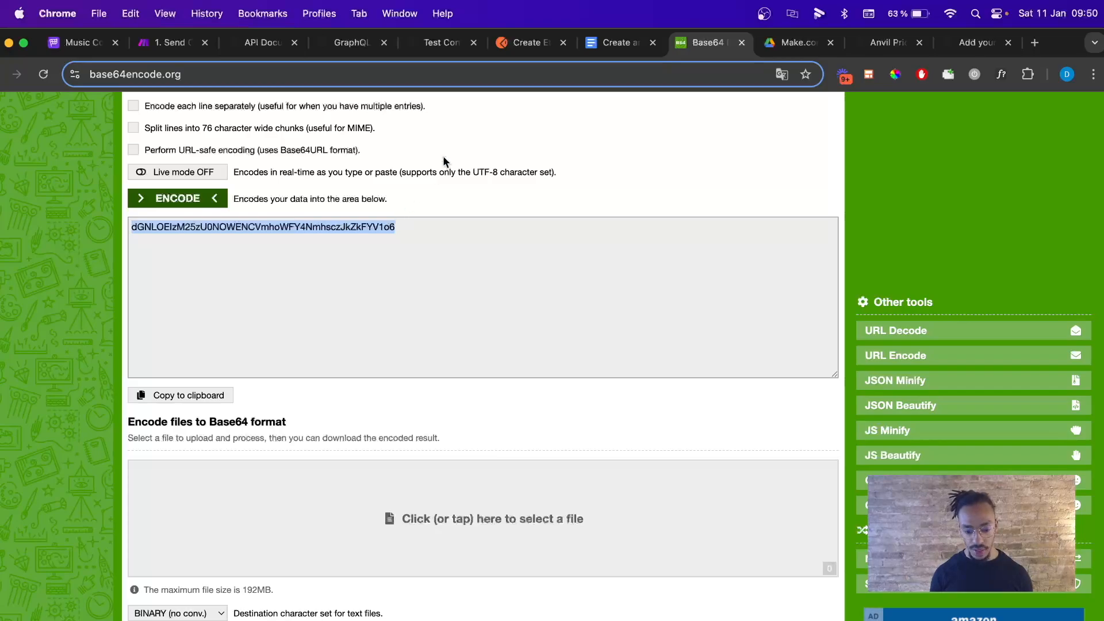
click(170, 44)
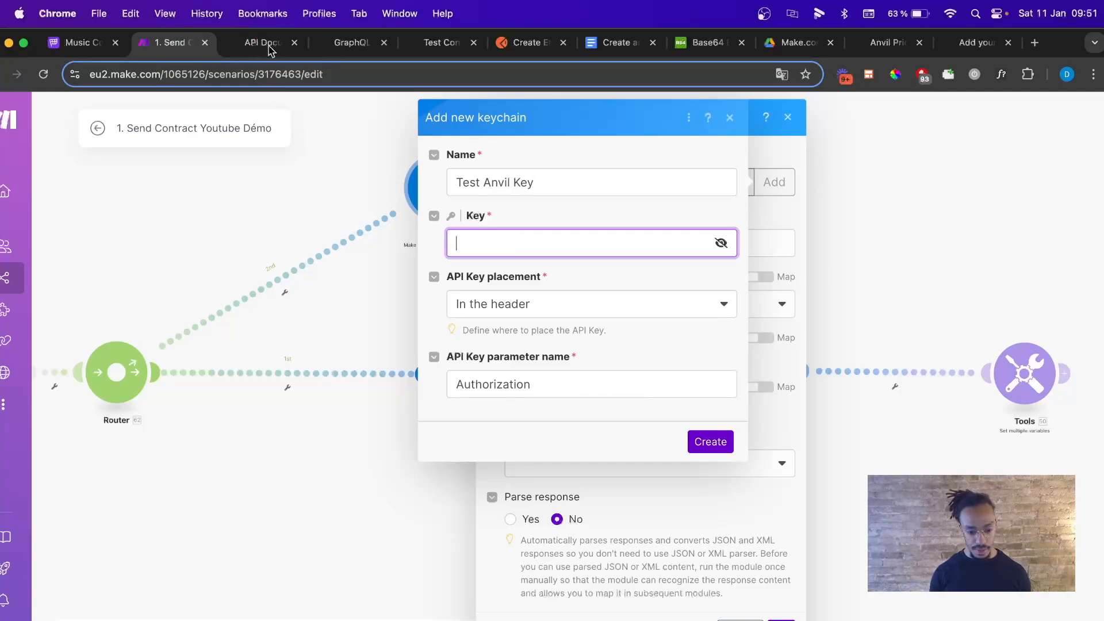
Recheck Anvil's docs on the Base64 Basic authentication format.
click(259, 43)
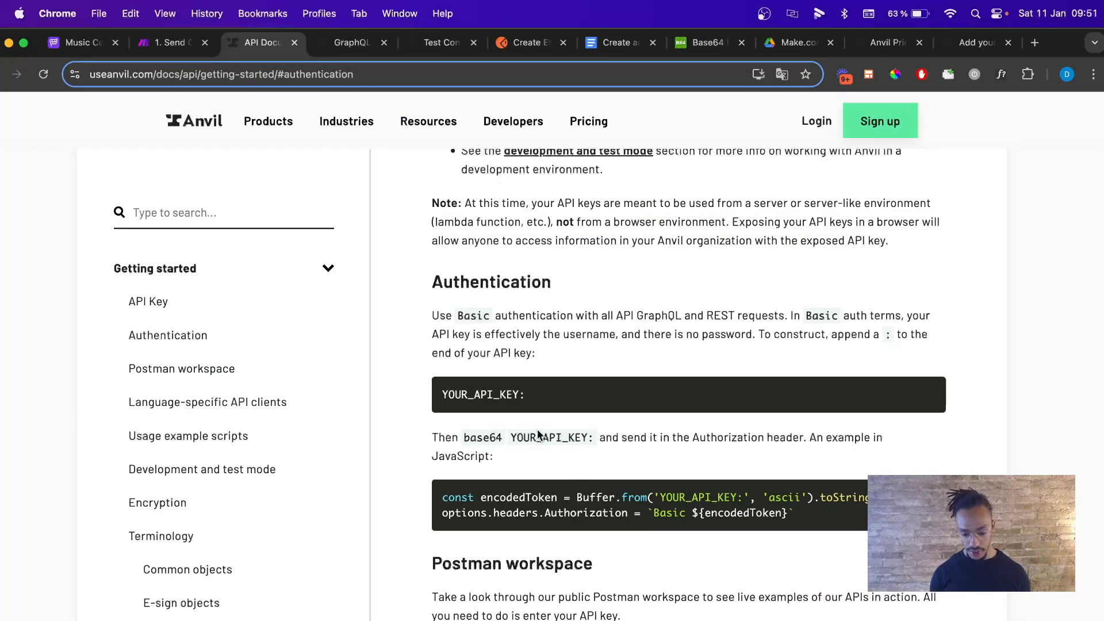
drag(466, 438, 499, 436)
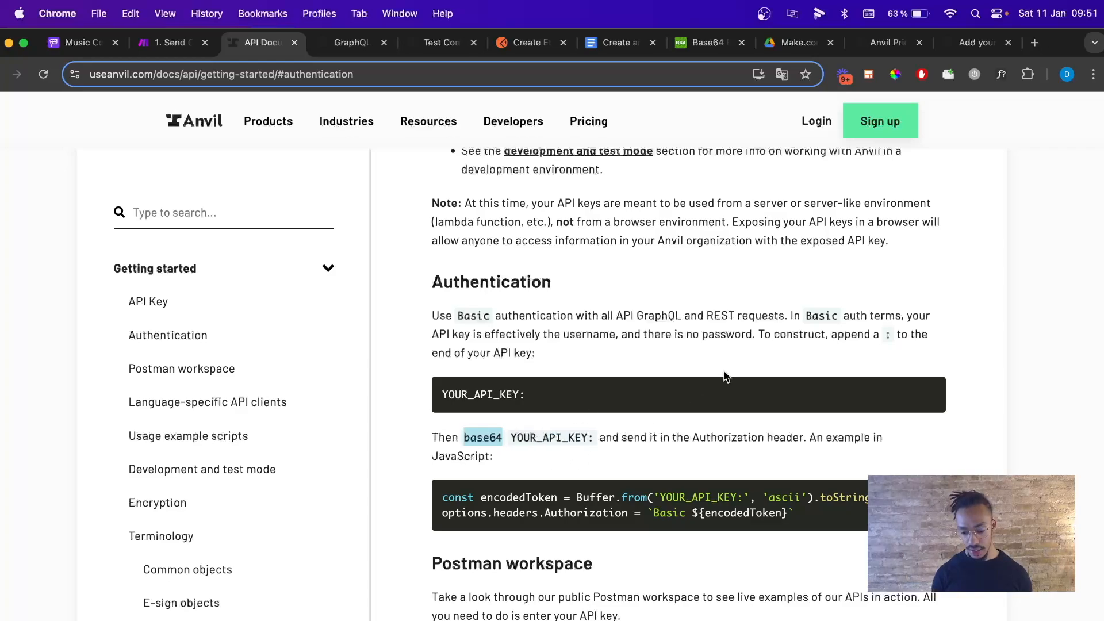
scroll(685, 454, down, 1)
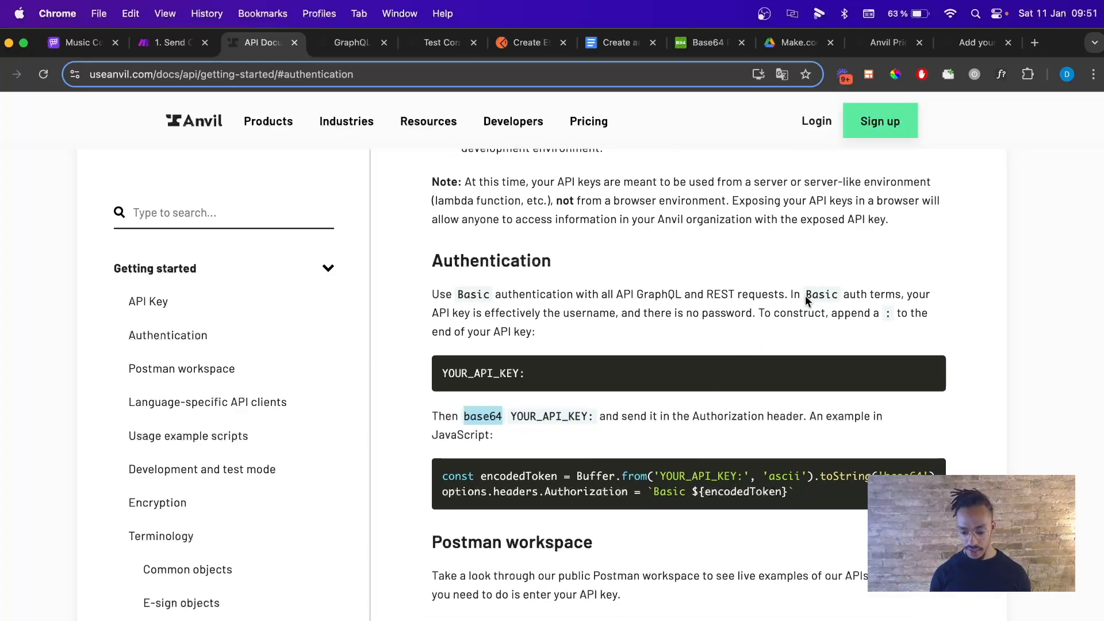
scroll(748, 310, down, 1)
scroll(738, 314, up, 6)
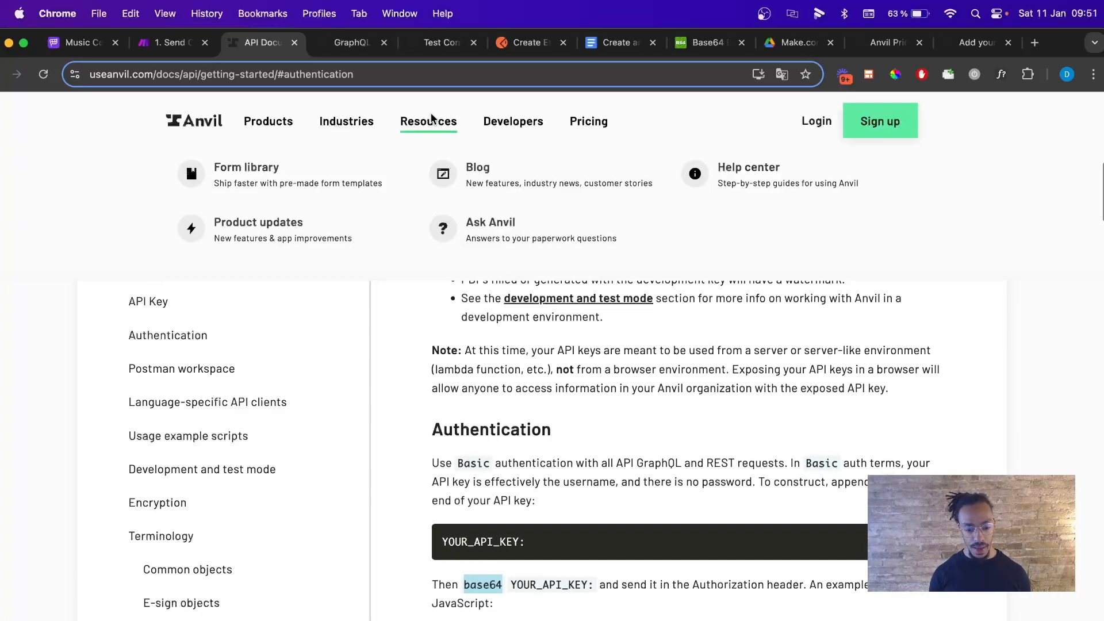
Enter 'Basic' plus the encoded key as the key value and create the Test Anvil Key keychain.
click(171, 49)
text(B)
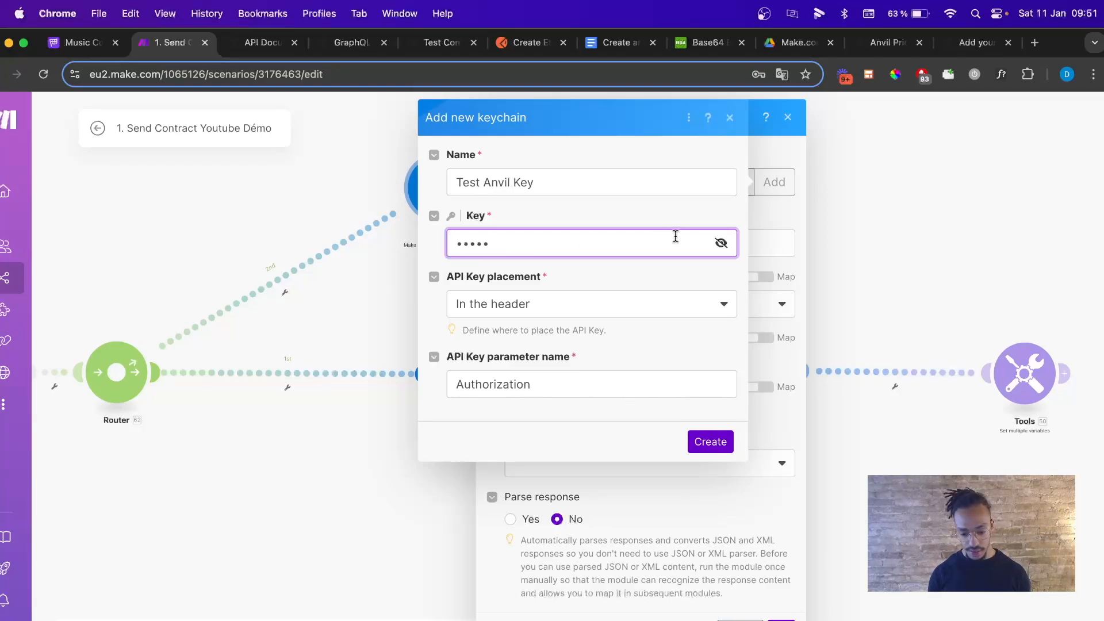
click(721, 243)
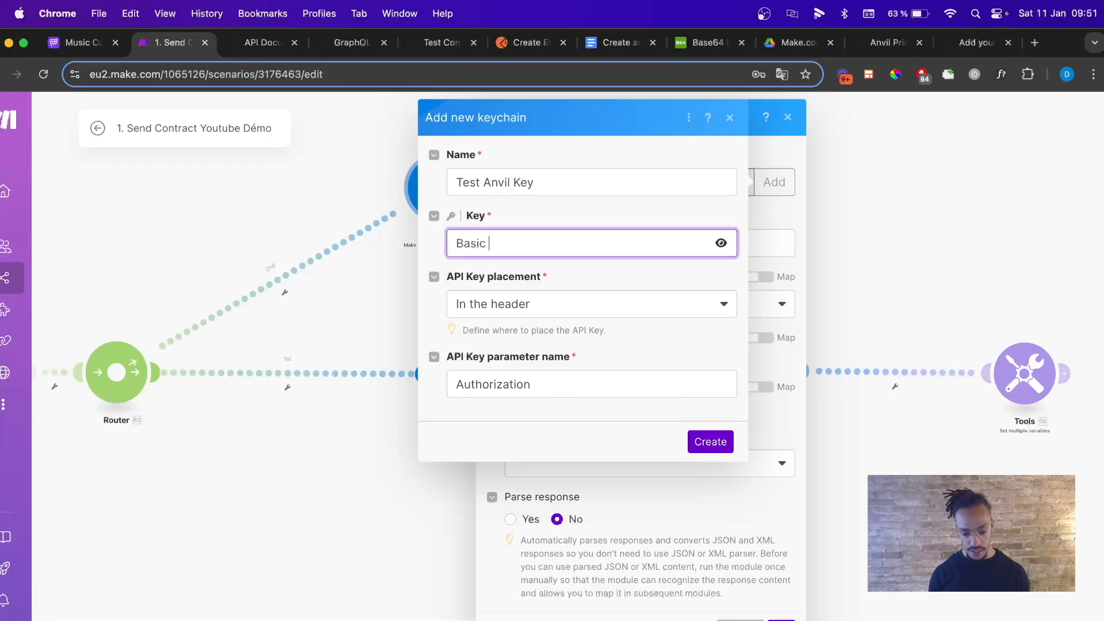
text(asic)
key(super+v)
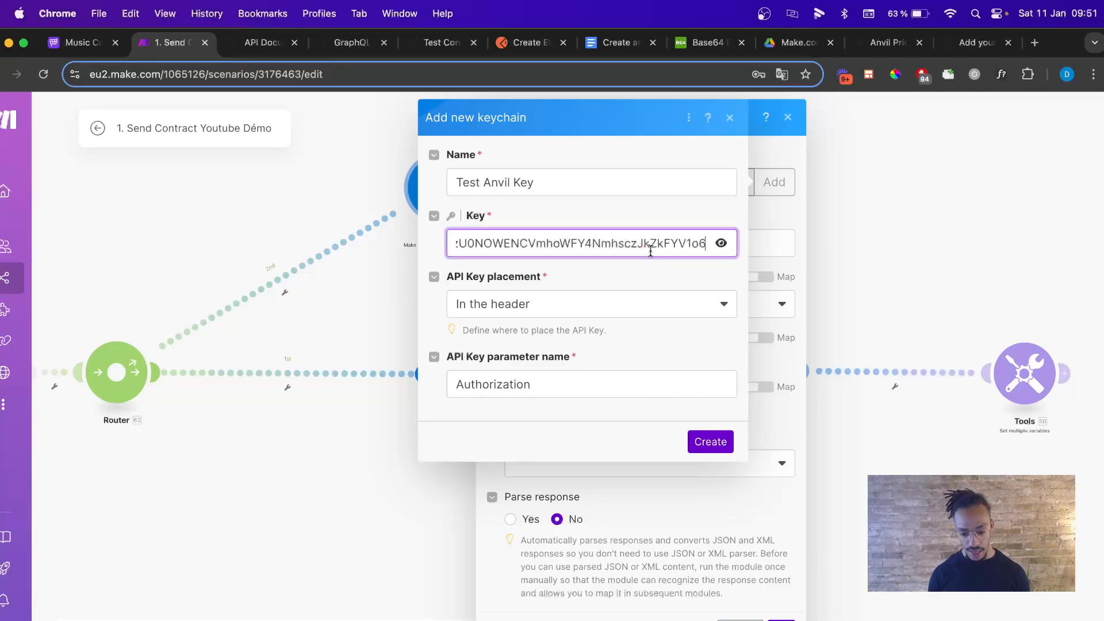
key(super+a)
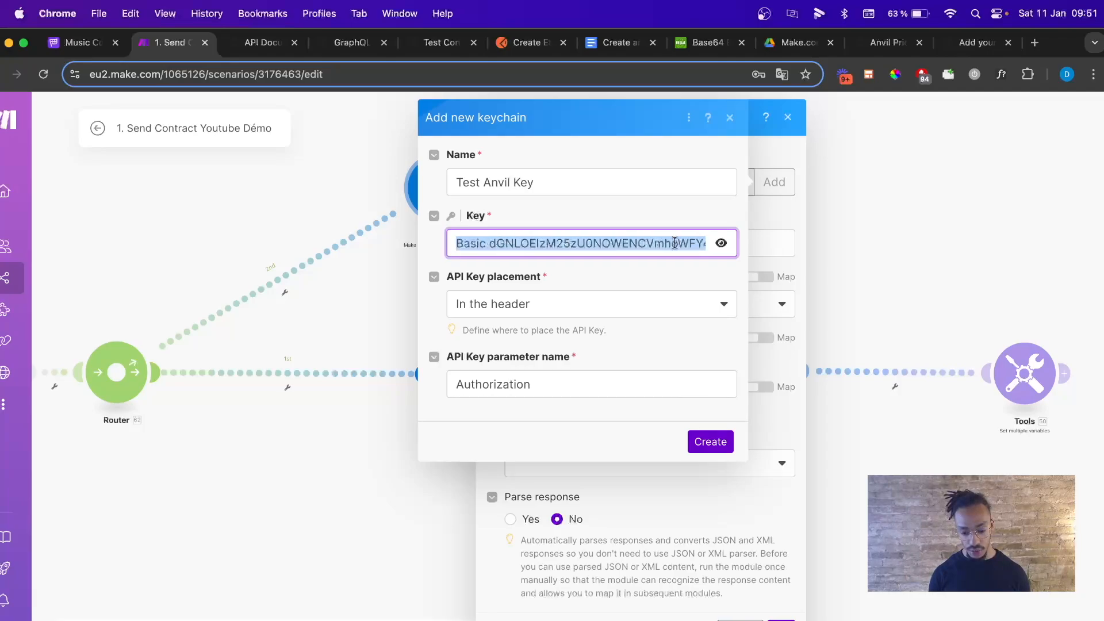
click(713, 443)
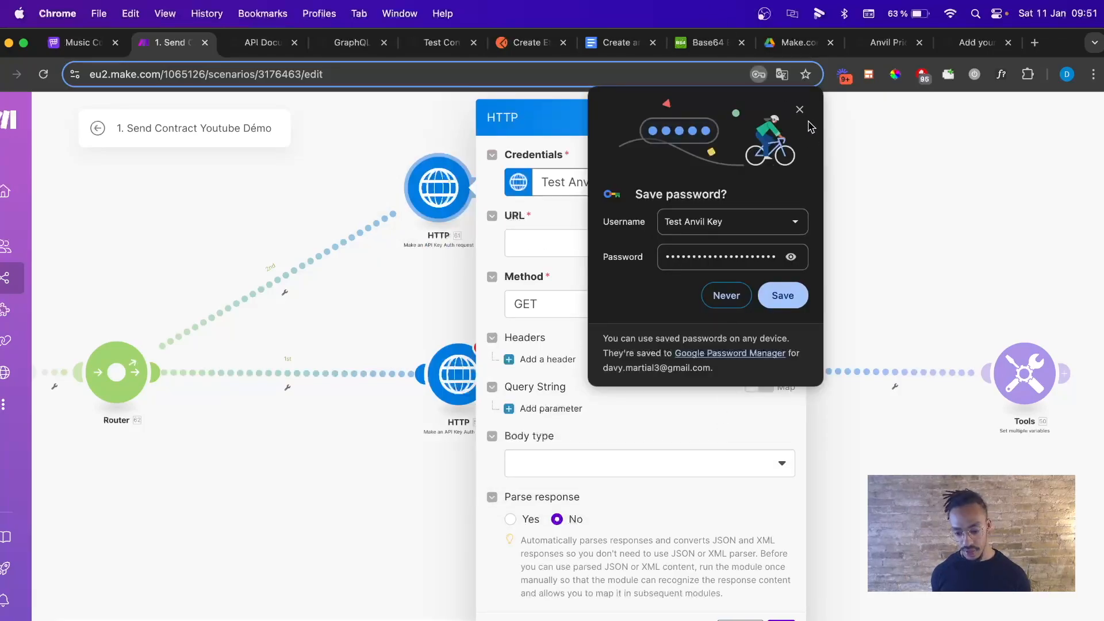
click(799, 110)
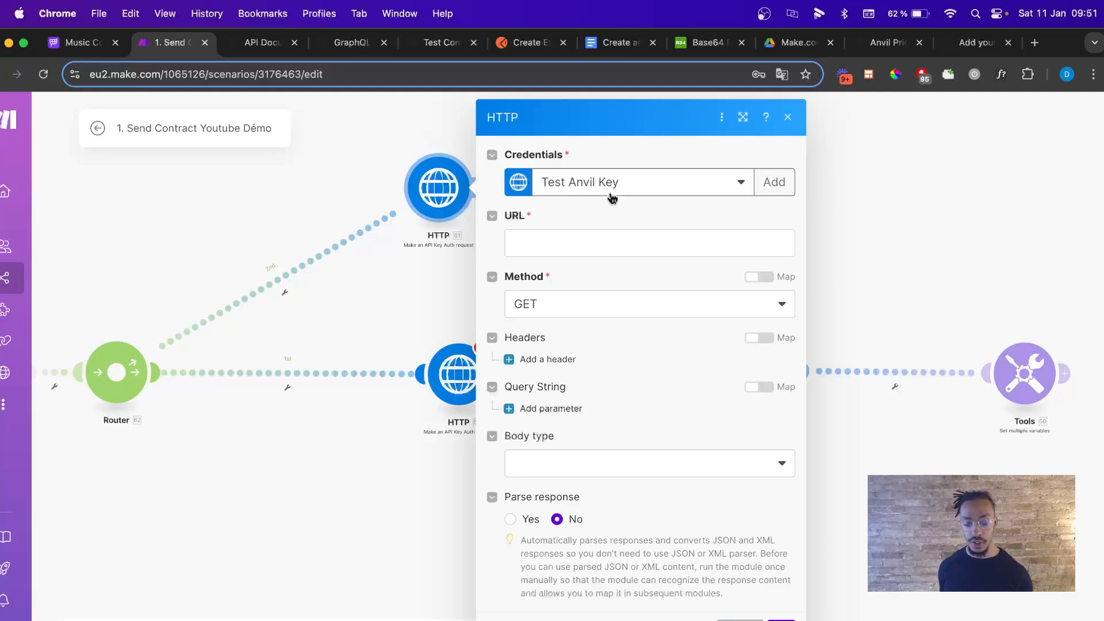
click(569, 244)
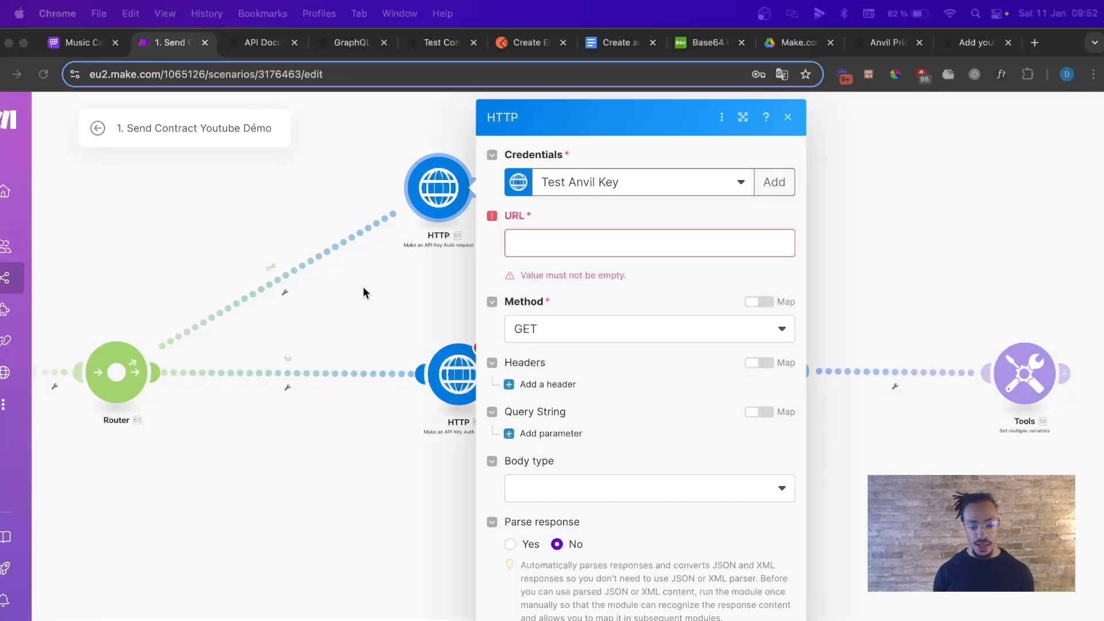
click(265, 47)
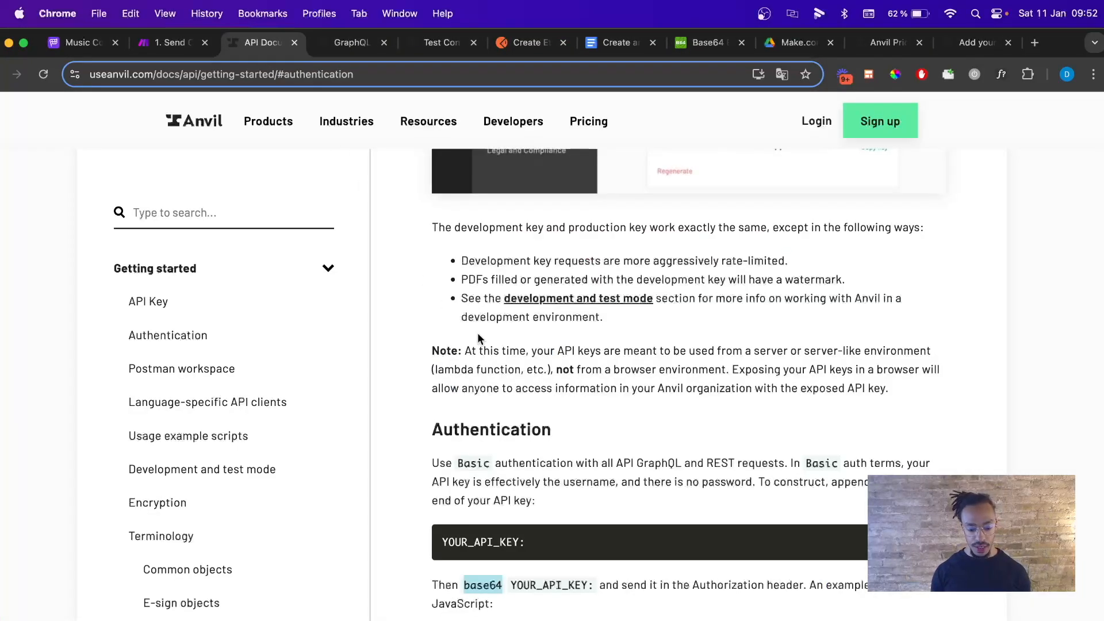
click(344, 45)
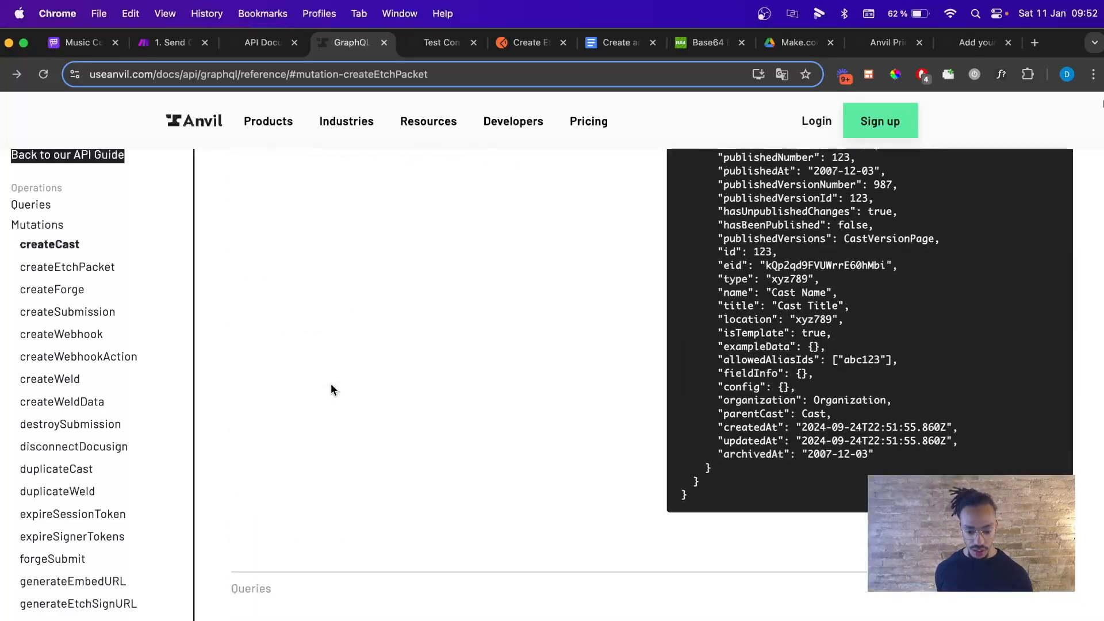
scroll(331, 384, down, 2)
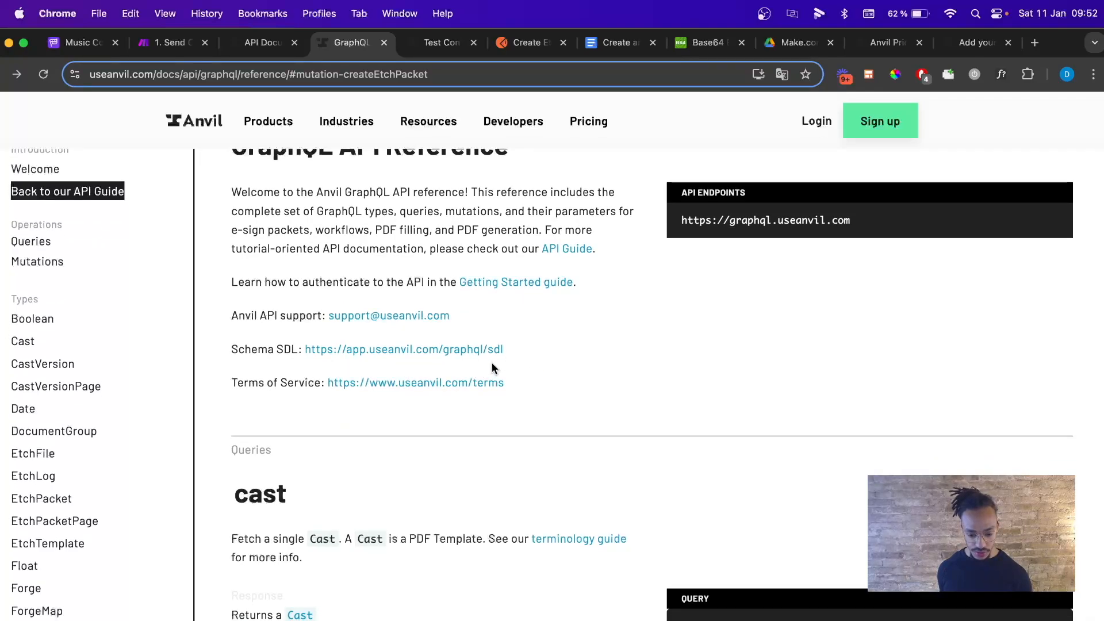
scroll(493, 369, down, 3)
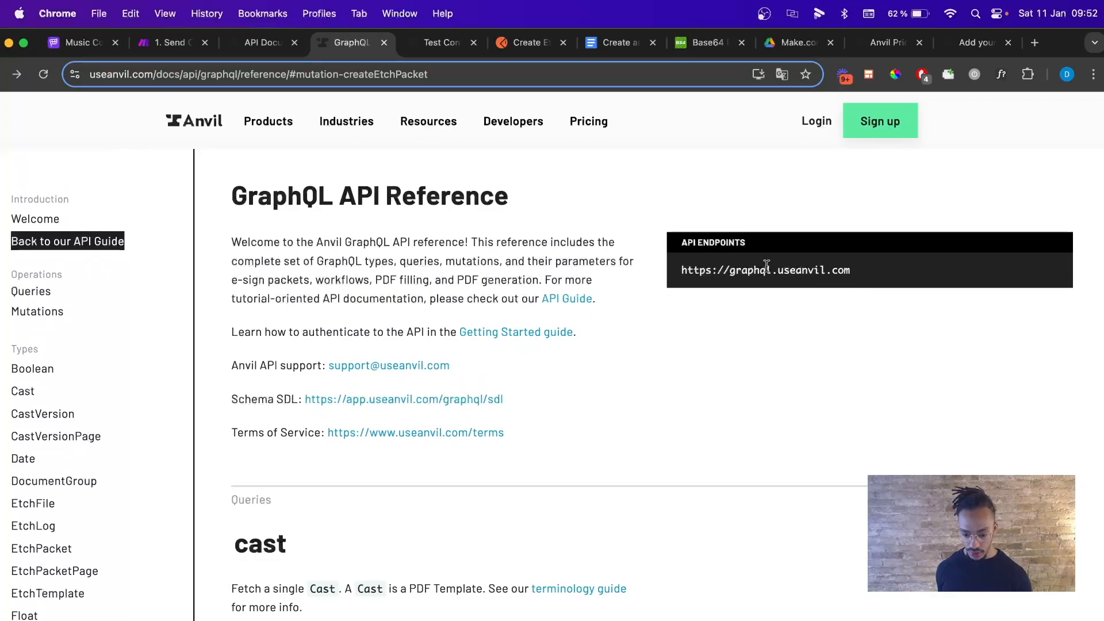
drag(680, 271, 816, 298)
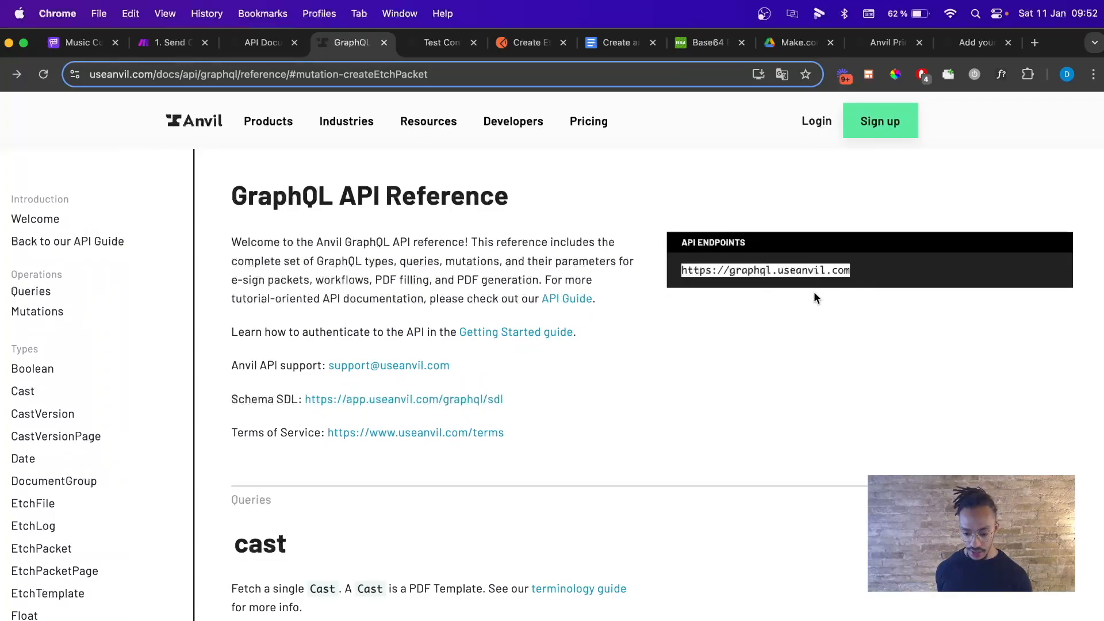
key(super+c)
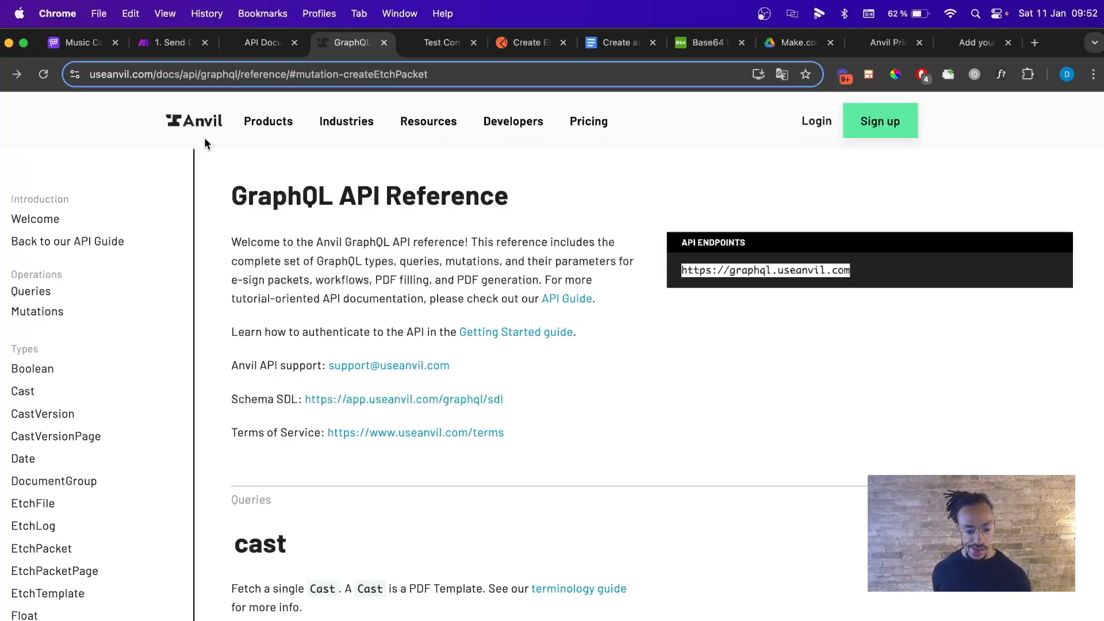
Look up the createEtchPacket mutation under Mutations in the reference.
click(37, 311)
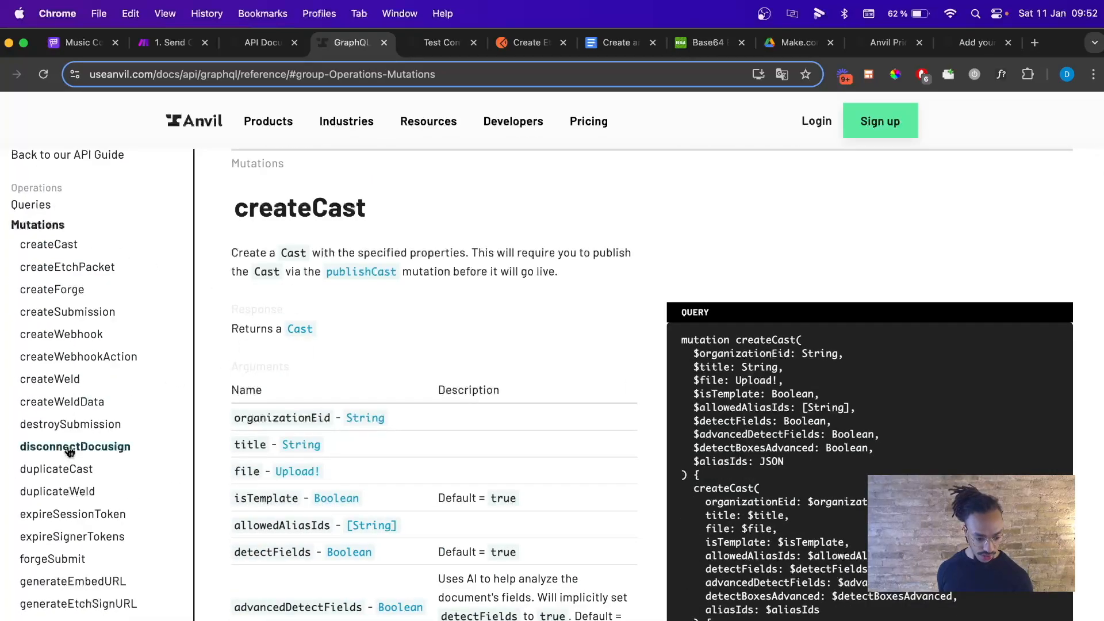
scroll(100, 506, down, 2)
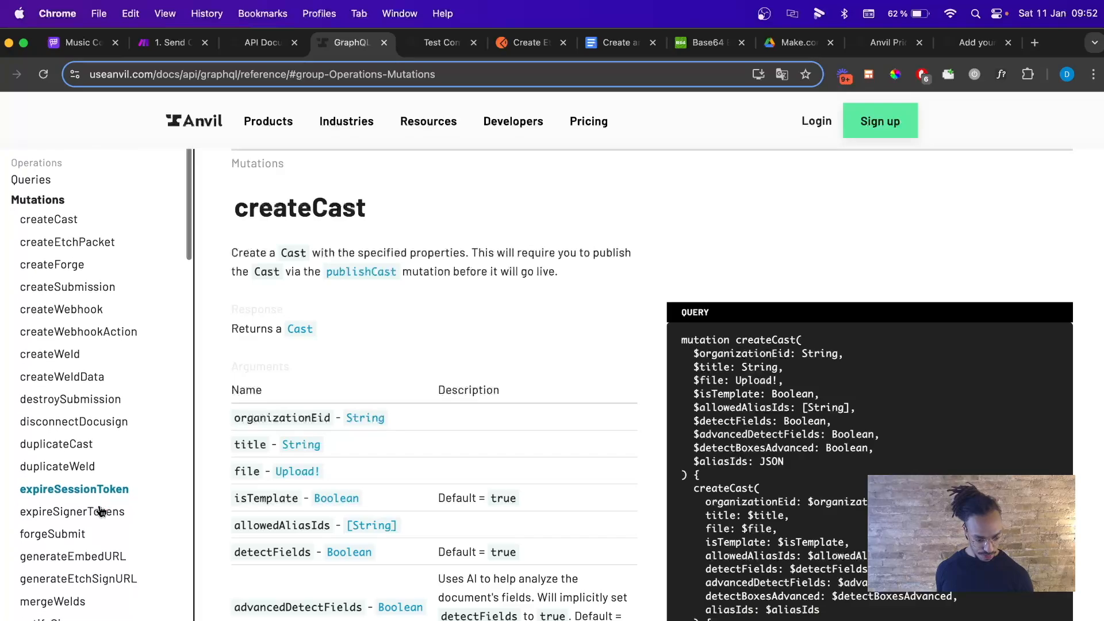
click(82, 219)
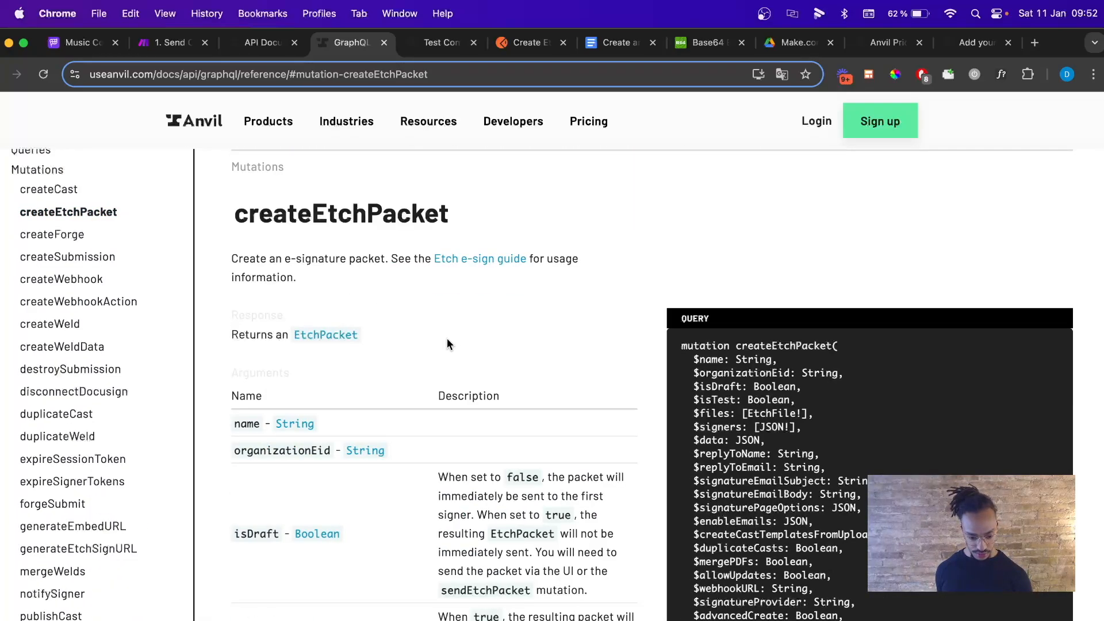
scroll(452, 342, up, 1)
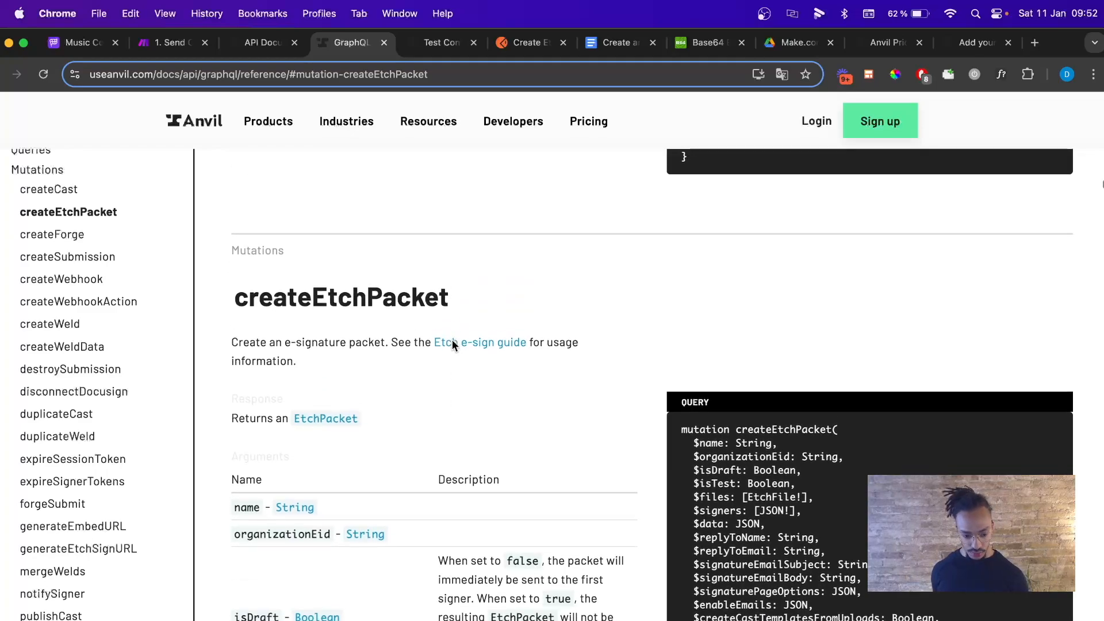
click(178, 42)
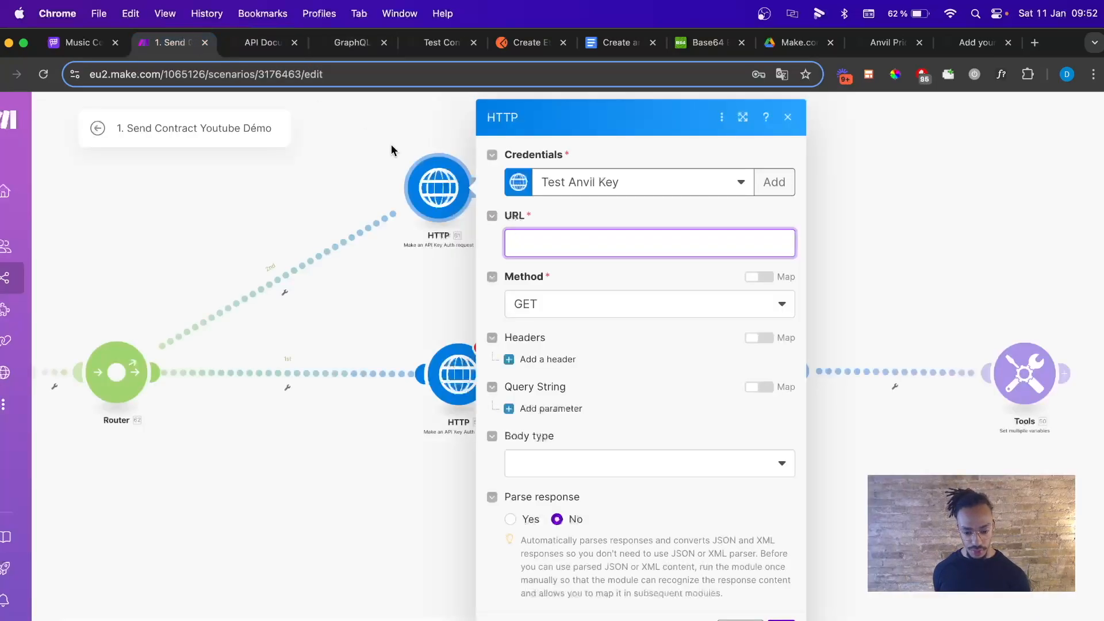
key(super+v)
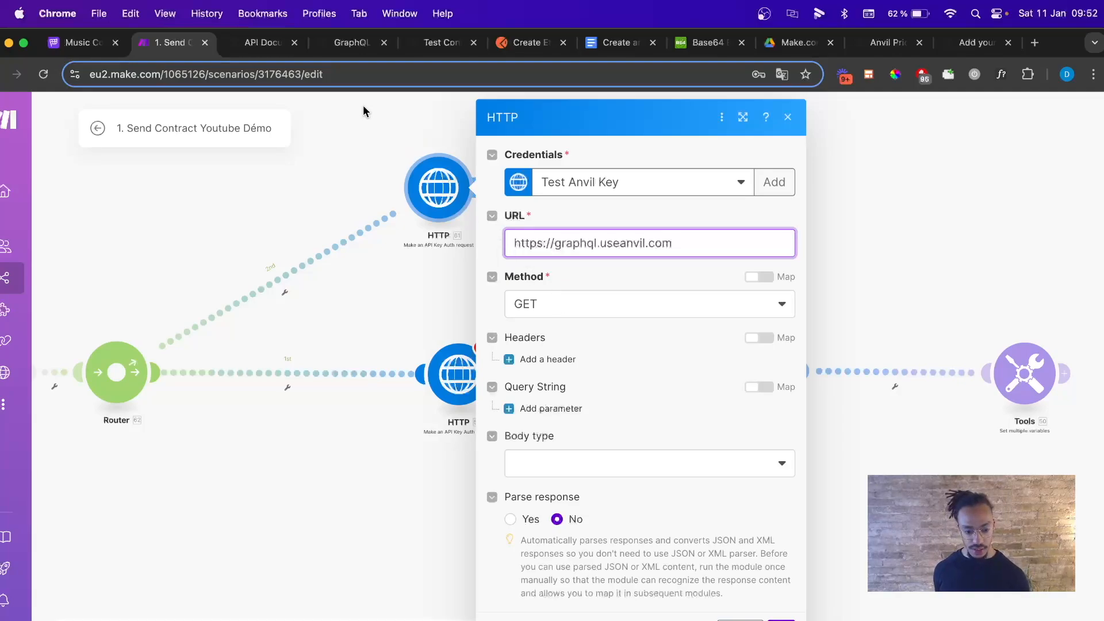
click(608, 296)
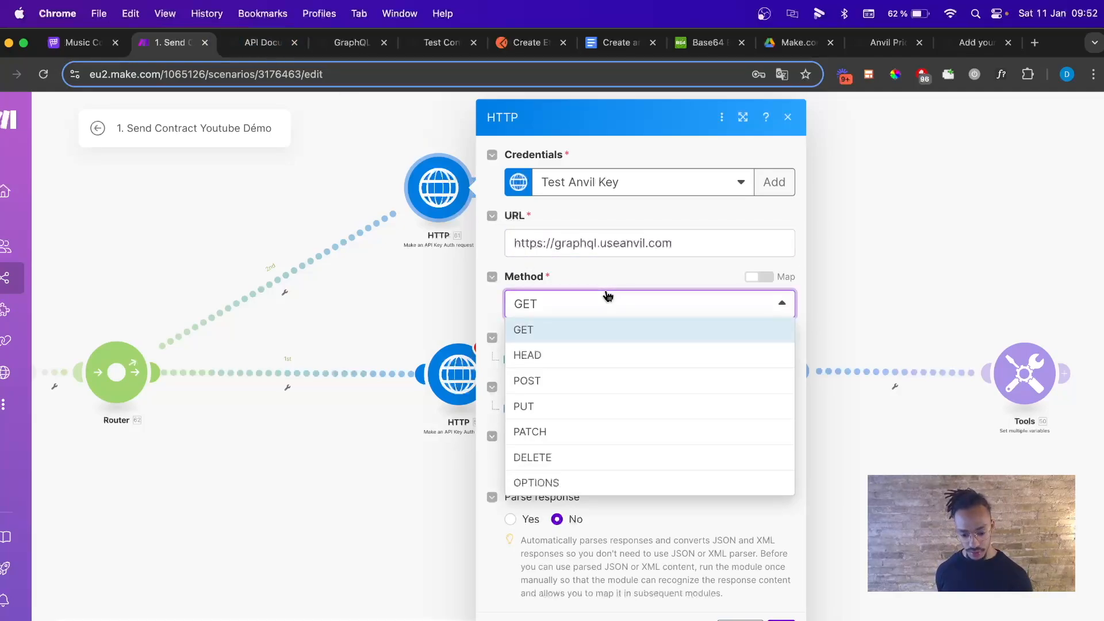
click(579, 381)
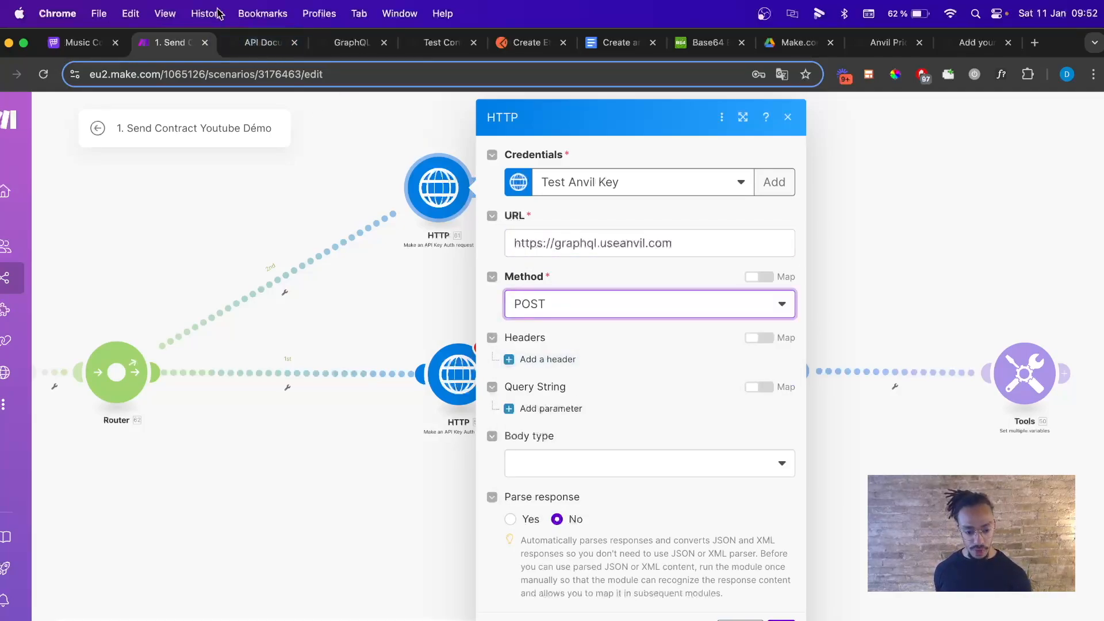
click(261, 42)
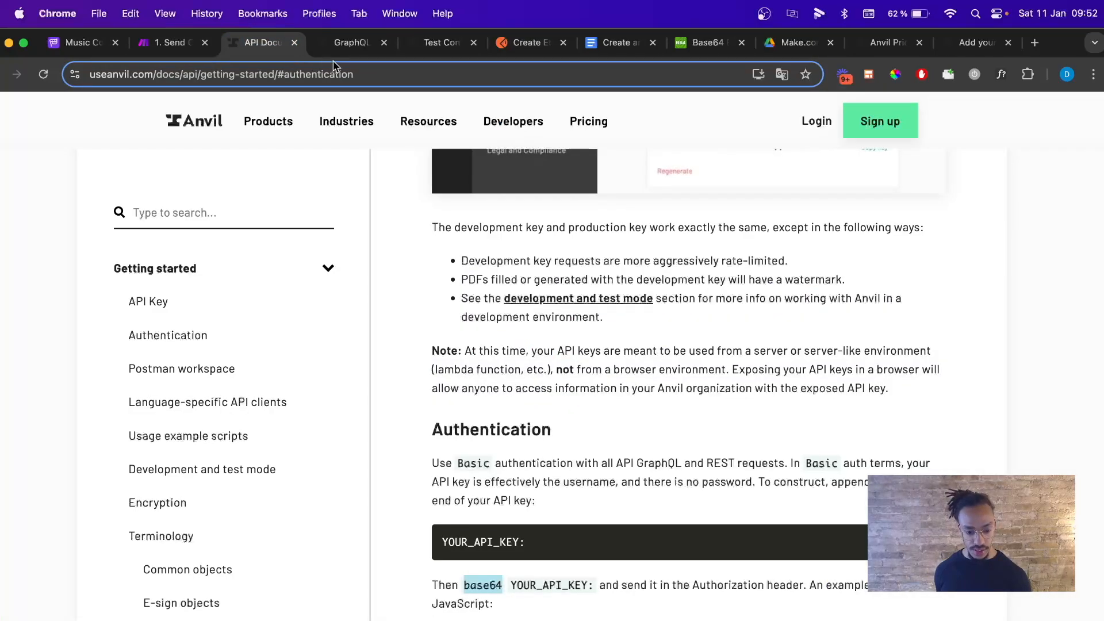
click(345, 42)
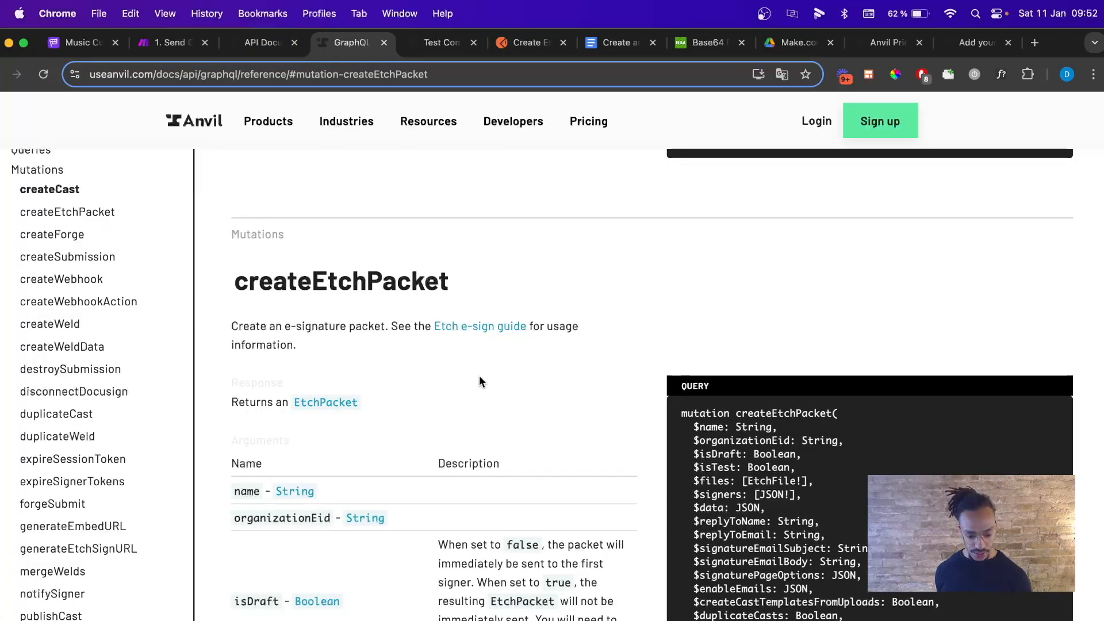
Read through createEtchPacket's arguments, example VARIABLES and RESPONSE in Anvil's GraphQL reference.
scroll(482, 382, down, 4)
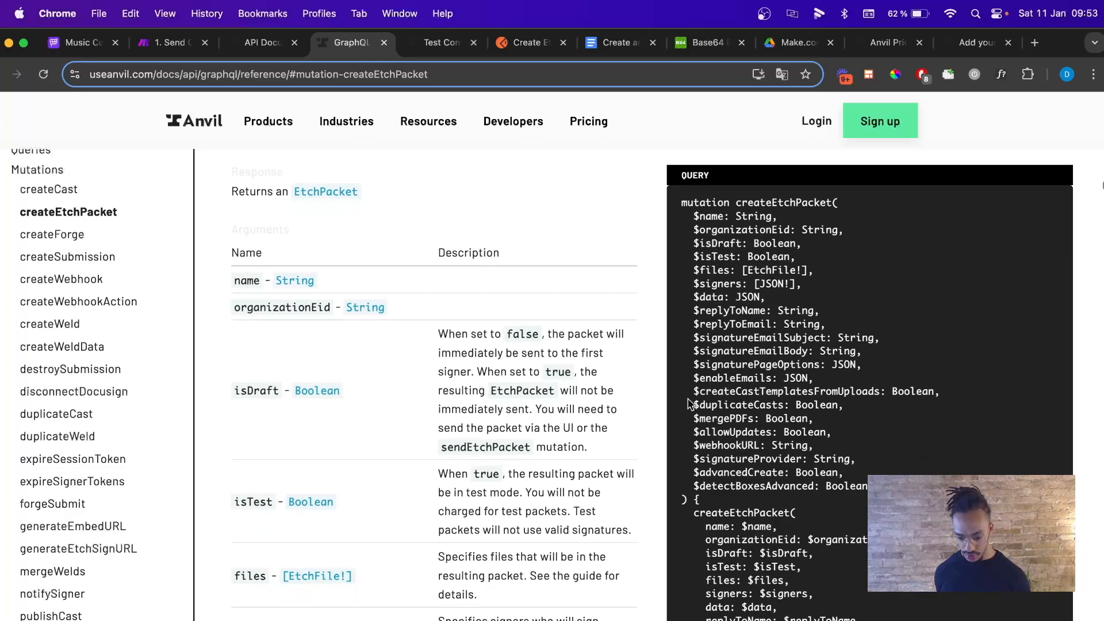
scroll(690, 403, down, 10)
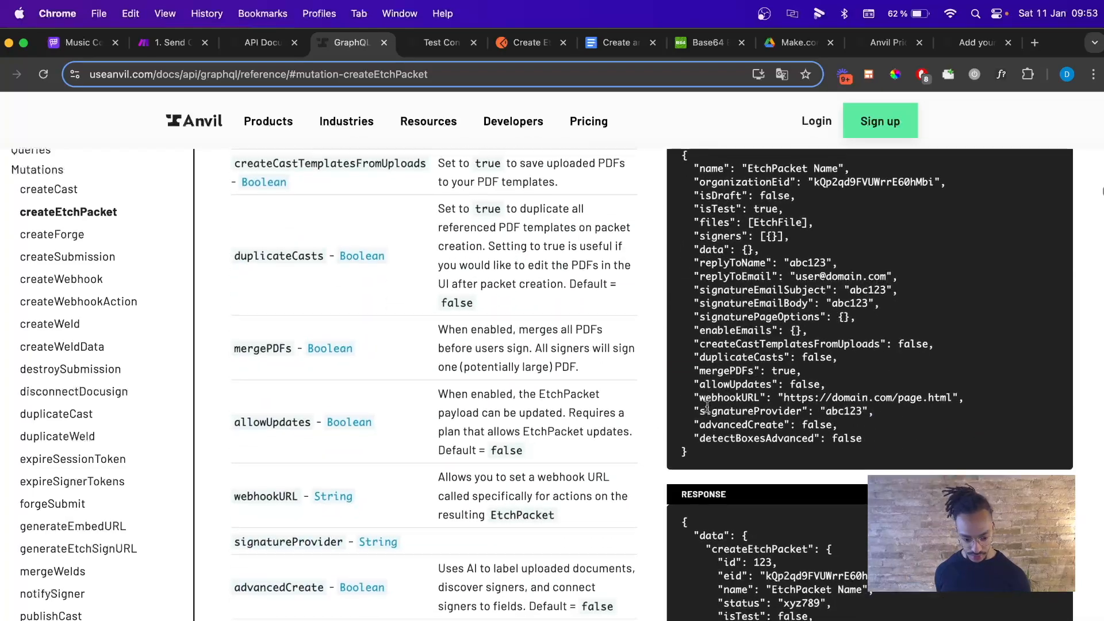
scroll(707, 407, up, 3)
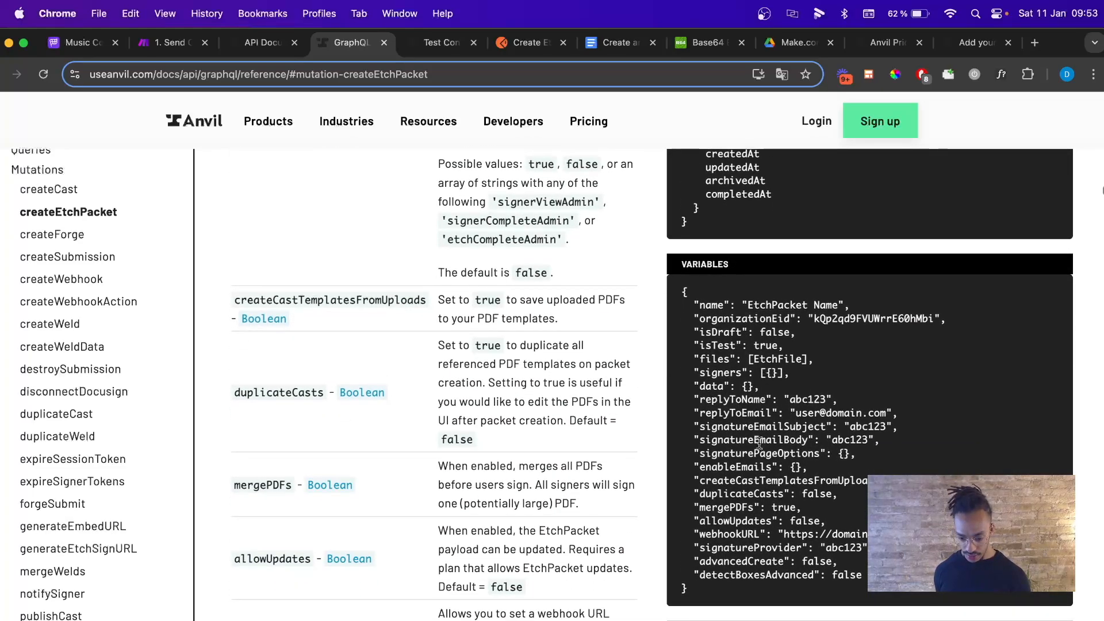
scroll(760, 443, down, 6)
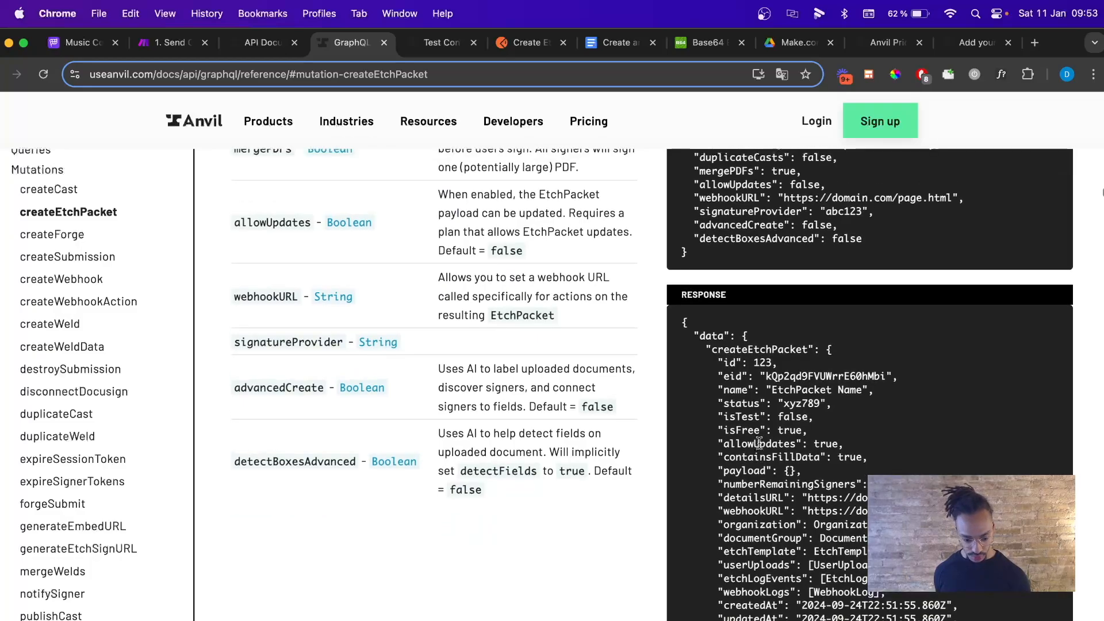
scroll(760, 443, down, 20)
scroll(760, 443, down, 10)
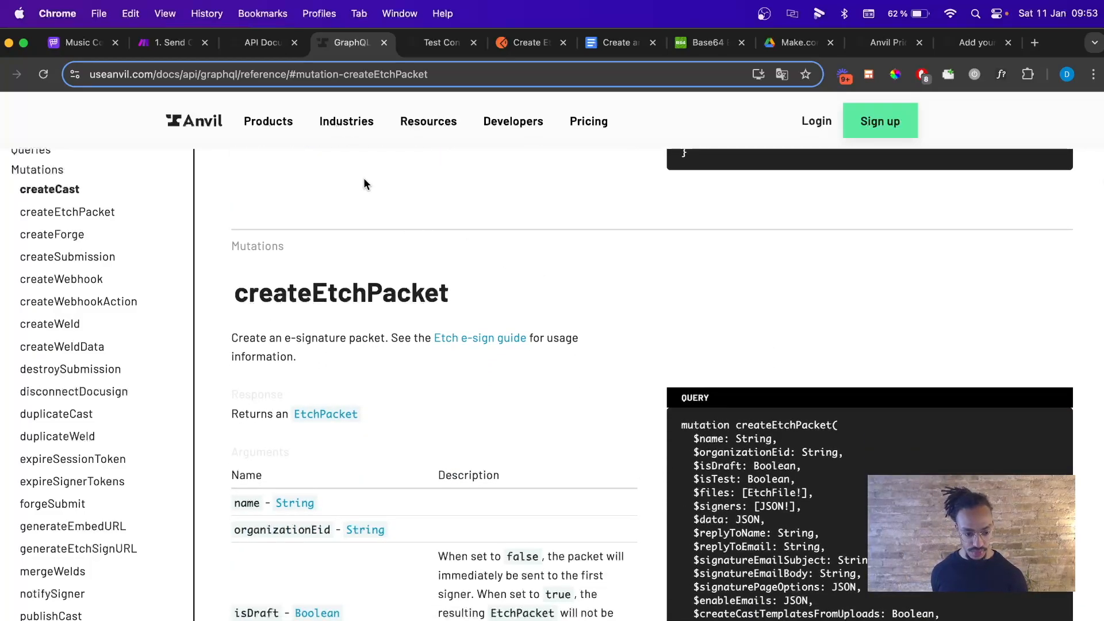
click(162, 42)
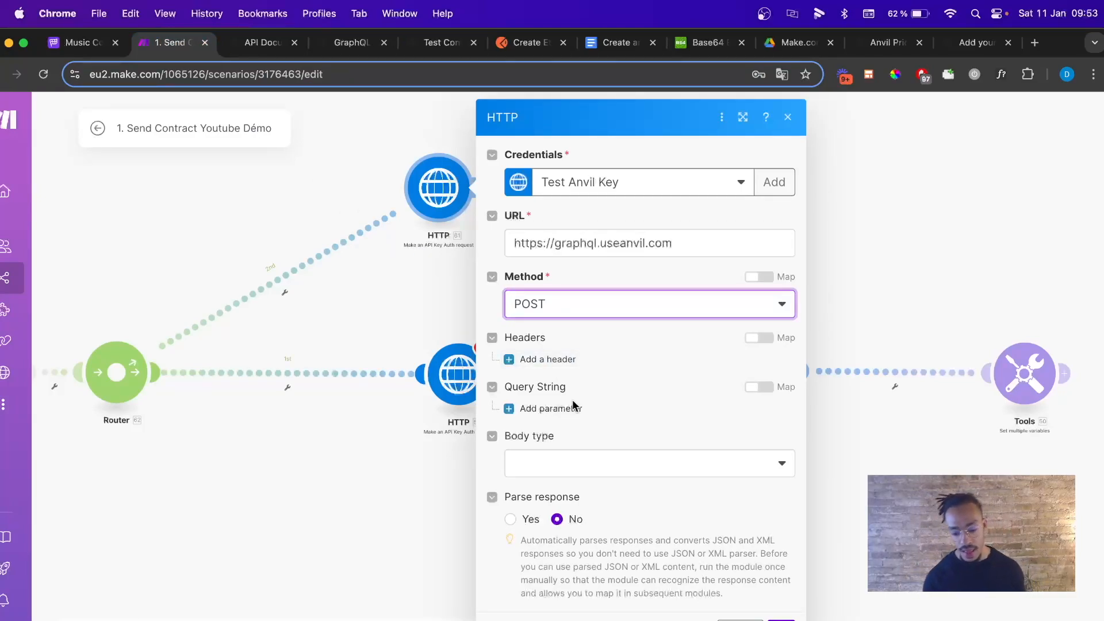
Start a request header, then discard the empty header item and close the module.
click(550, 360)
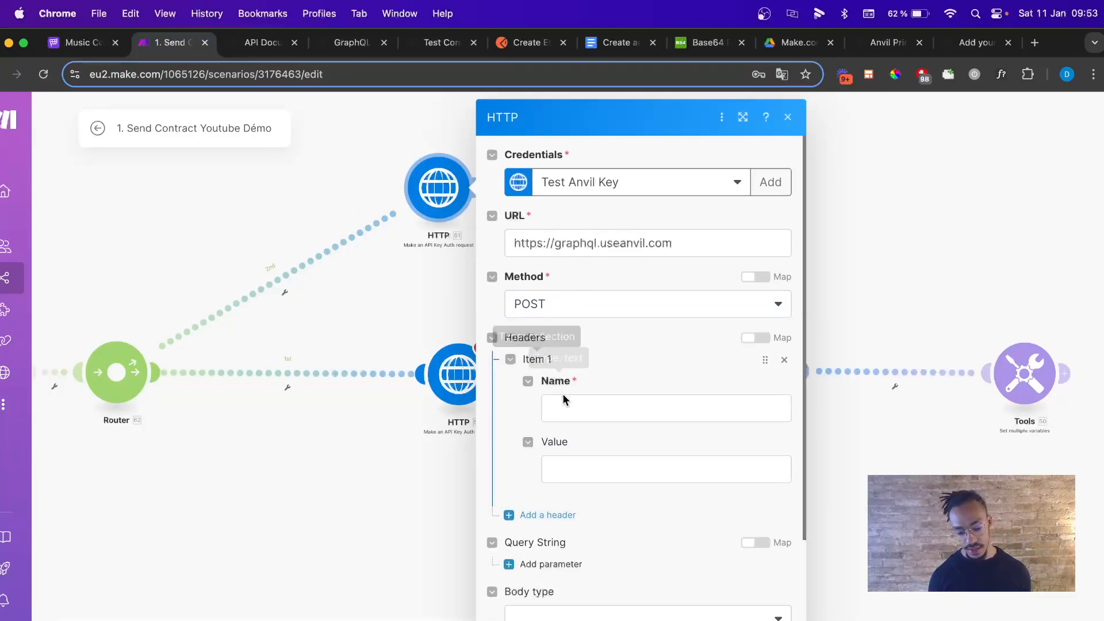
click(565, 403)
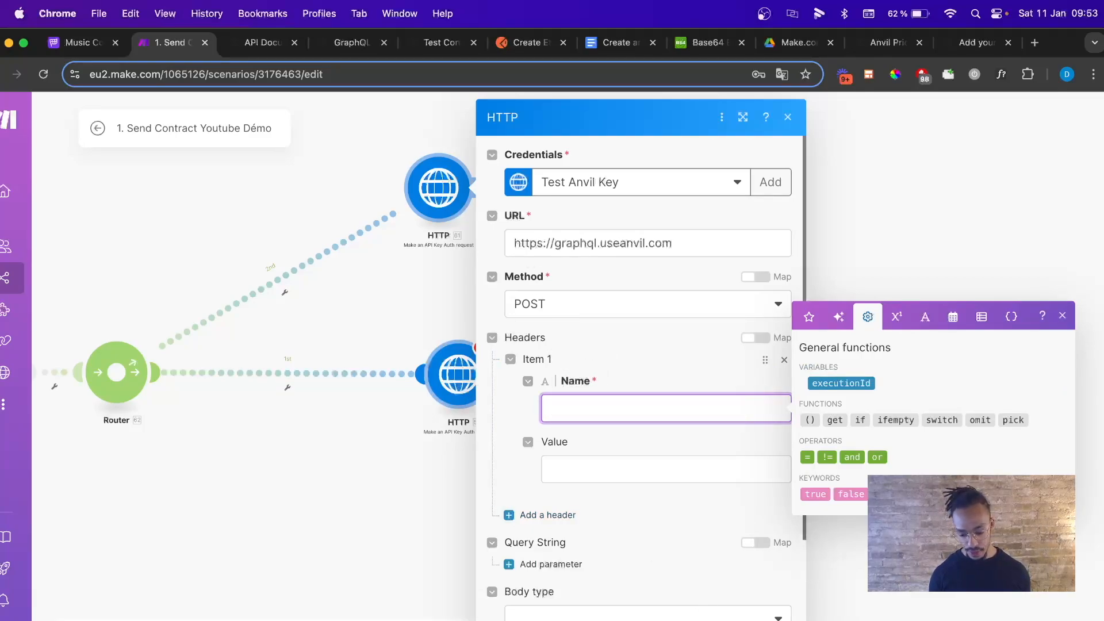
click(706, 603)
click(784, 360)
click(781, 619)
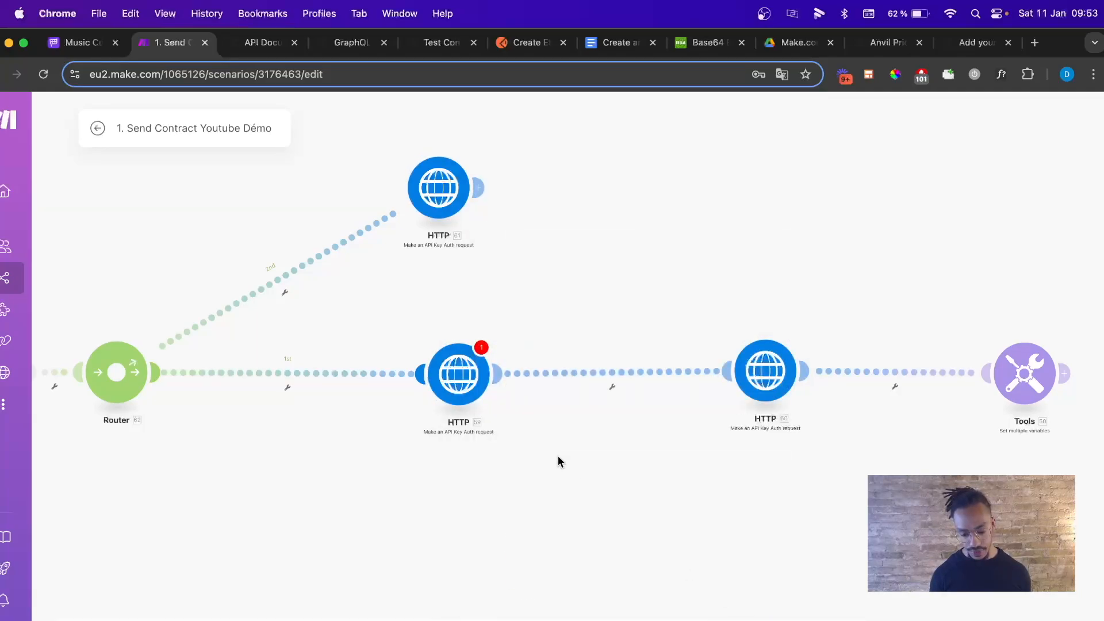
Copy the Content-Type header name from the other HTTP module and reopen this one.
click(477, 375)
click(685, 414)
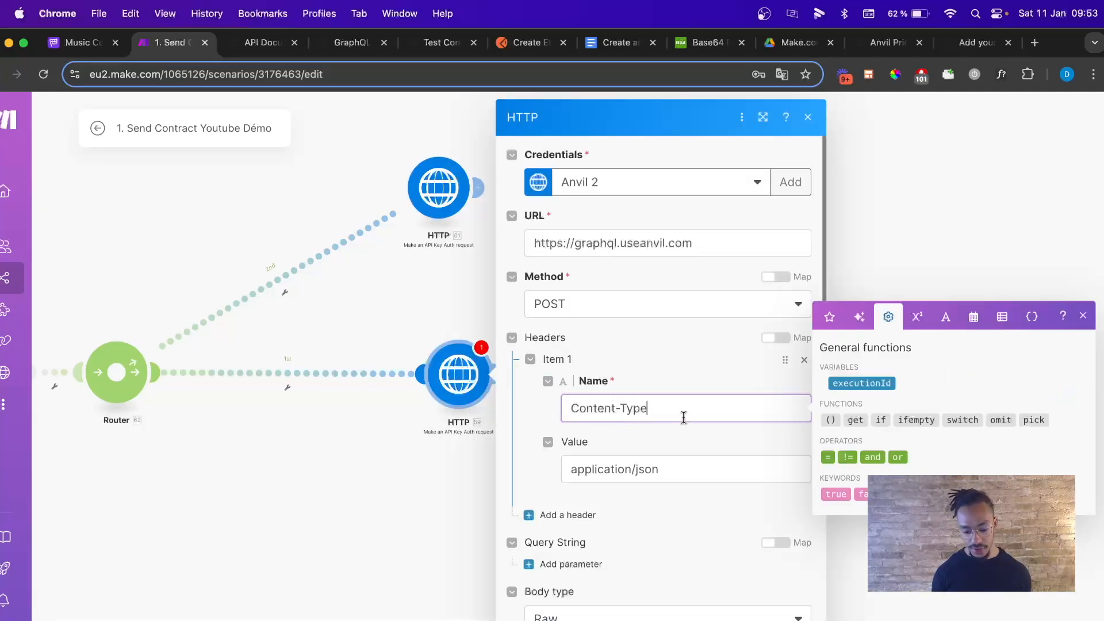
drag(685, 414, 579, 402)
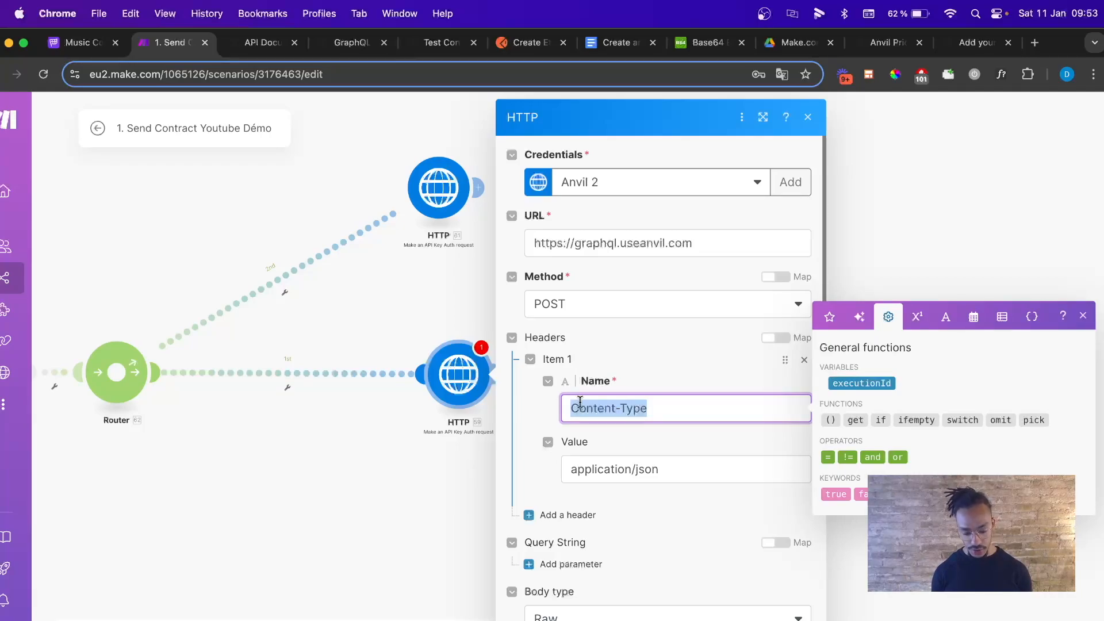
click(438, 188)
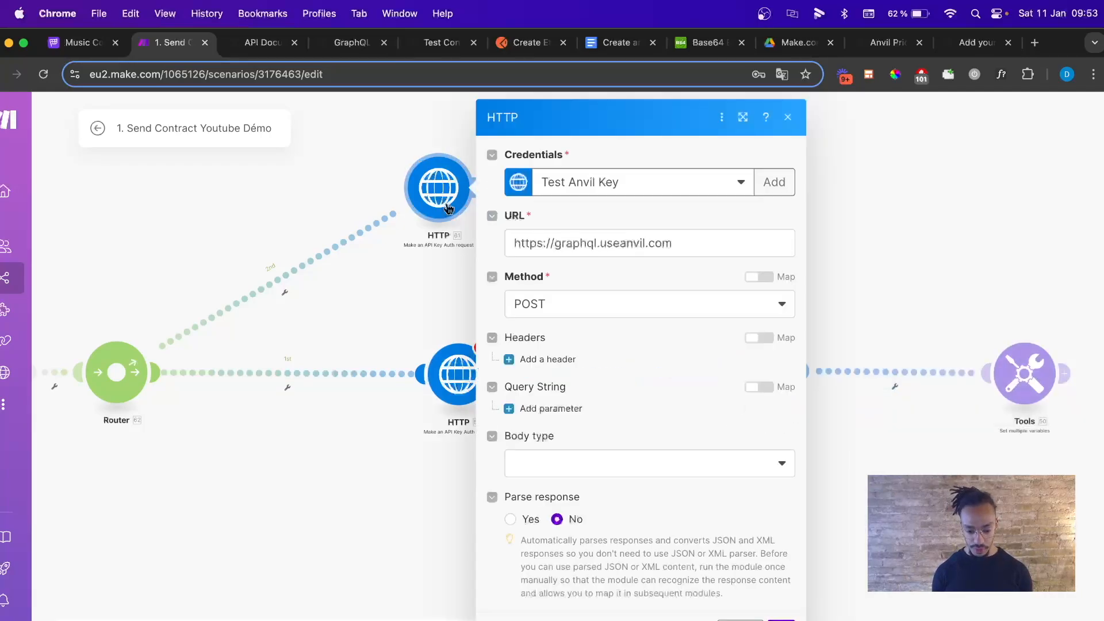
click(568, 469)
click(599, 436)
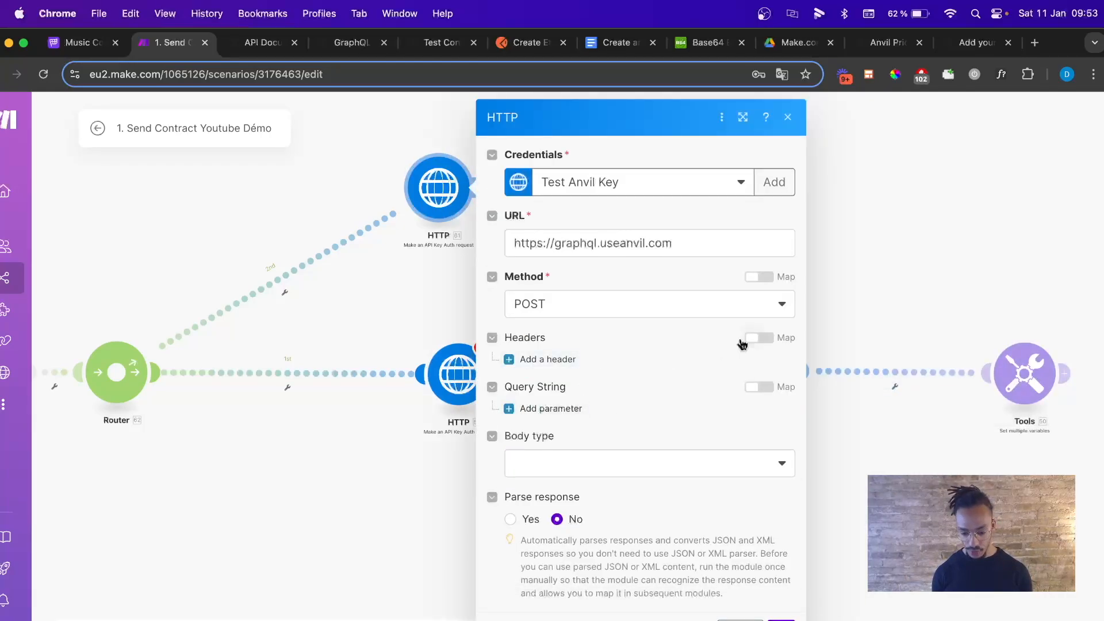
Add a Content-Type header with value application/json, copied from the other HTTP module.
click(548, 359)
click(593, 403)
text(Content-Type)
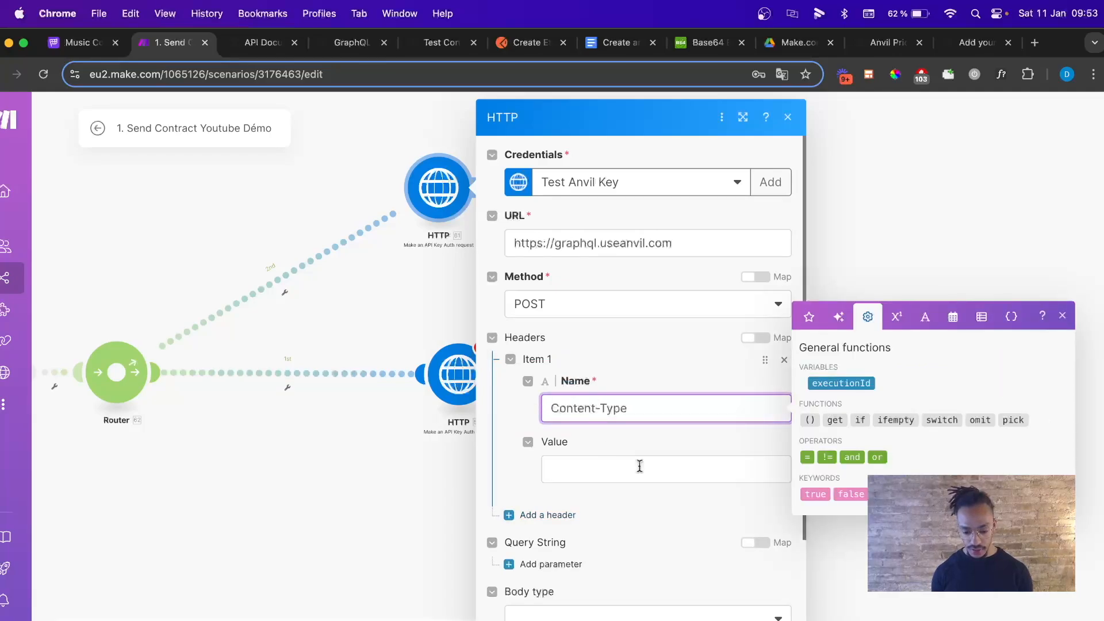
click(640, 471)
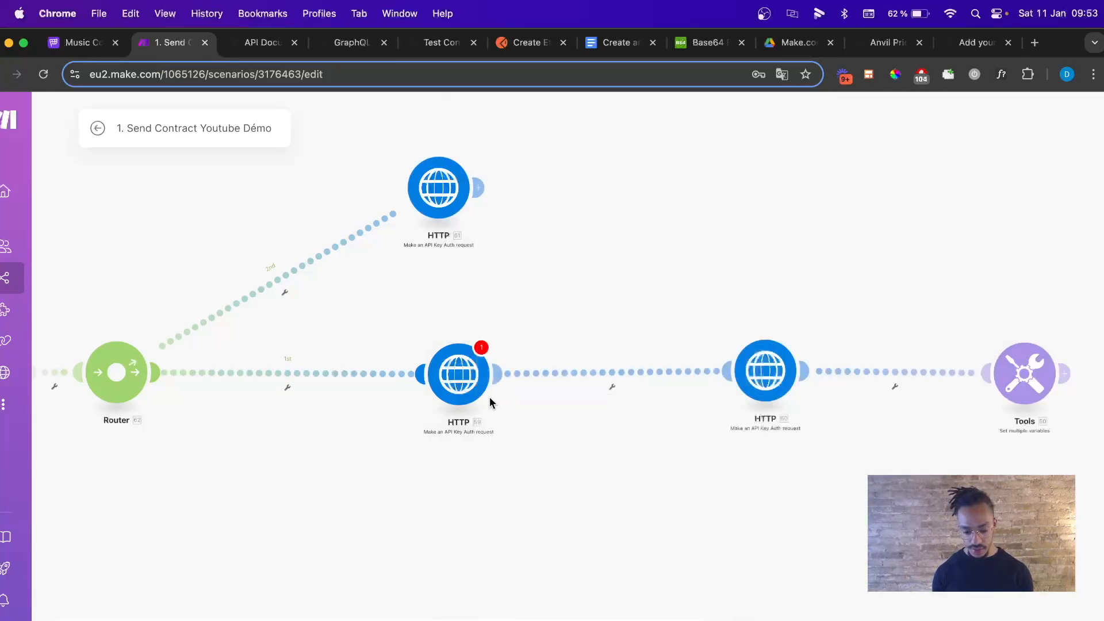
click(477, 388)
triple_click(639, 471)
key(super+c)
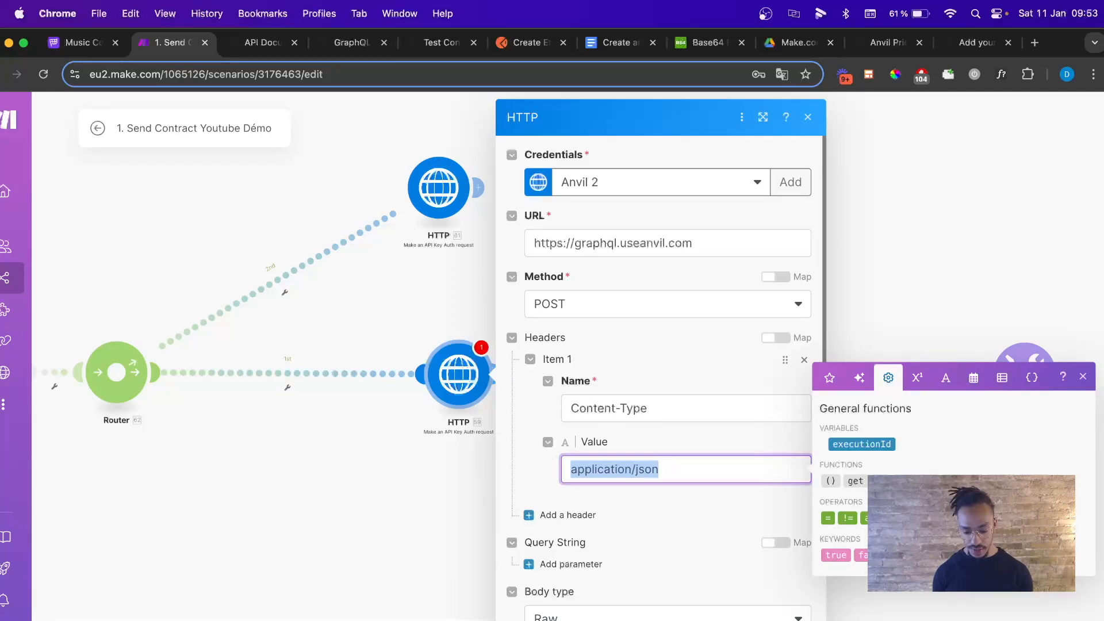
key(Escape)
click(458, 214)
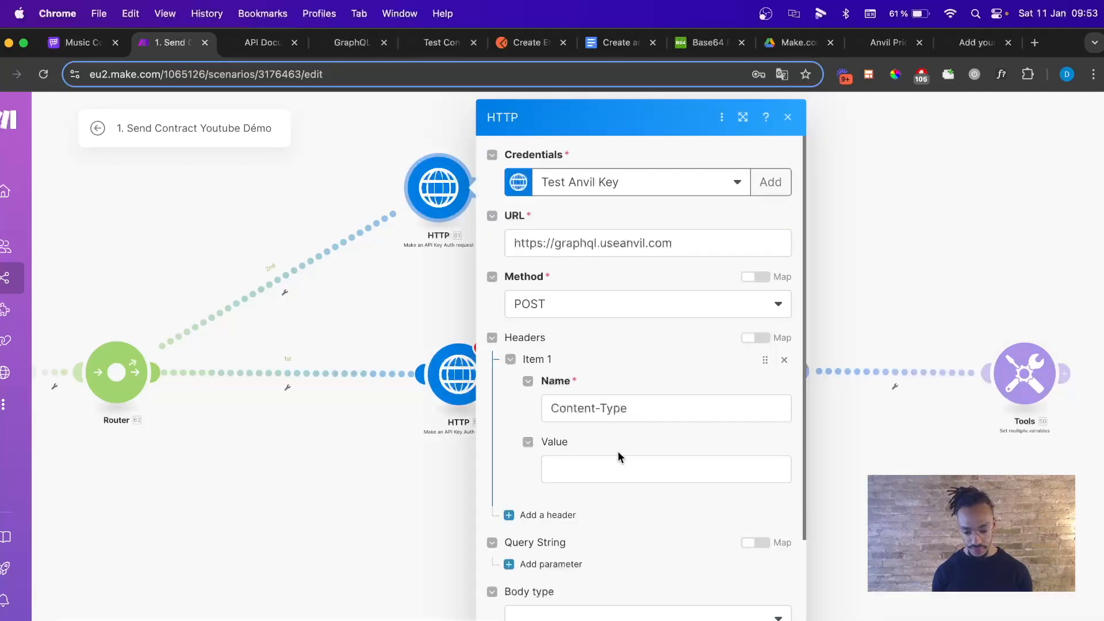
click(612, 467)
key(super+v)
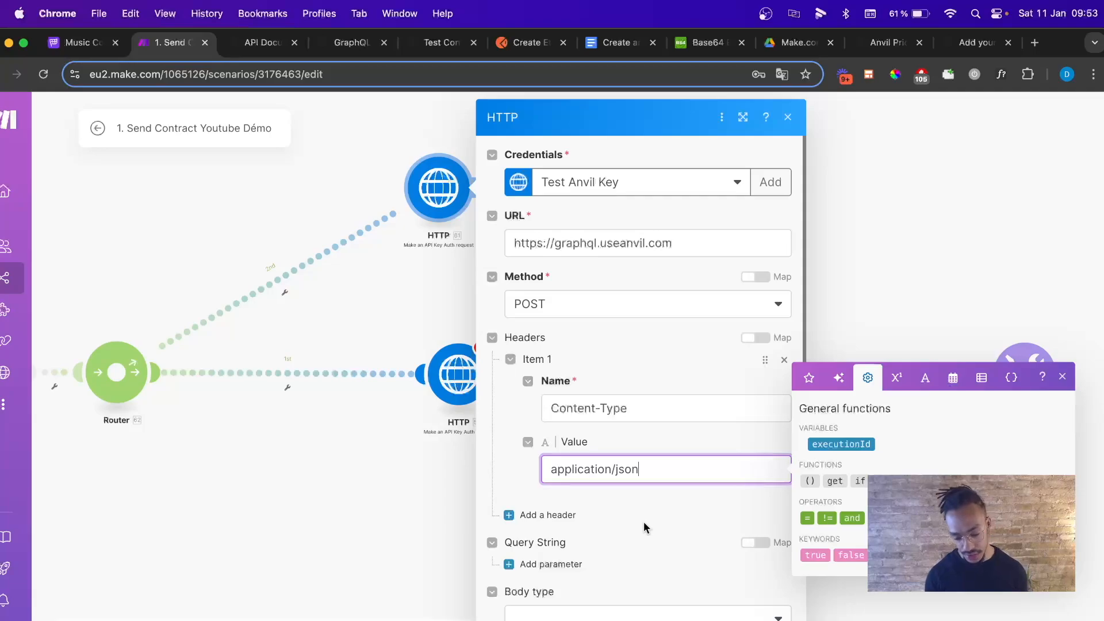
Set the body type to Raw with content type JSON (application/json).
scroll(644, 523, down, 3)
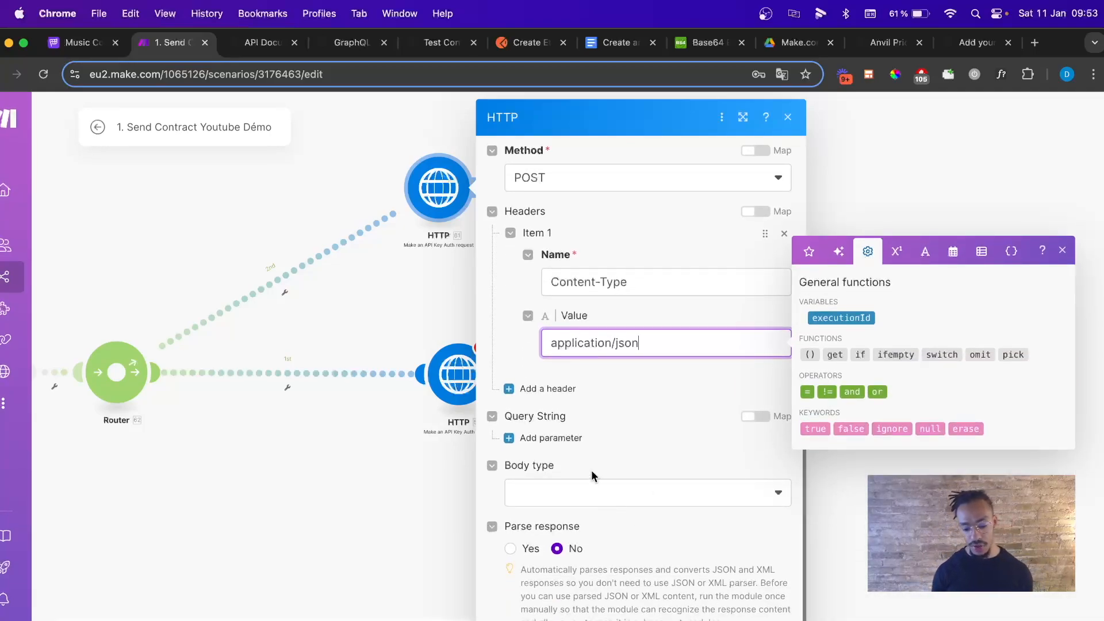
click(646, 493)
click(569, 517)
scroll(652, 443, down, 2)
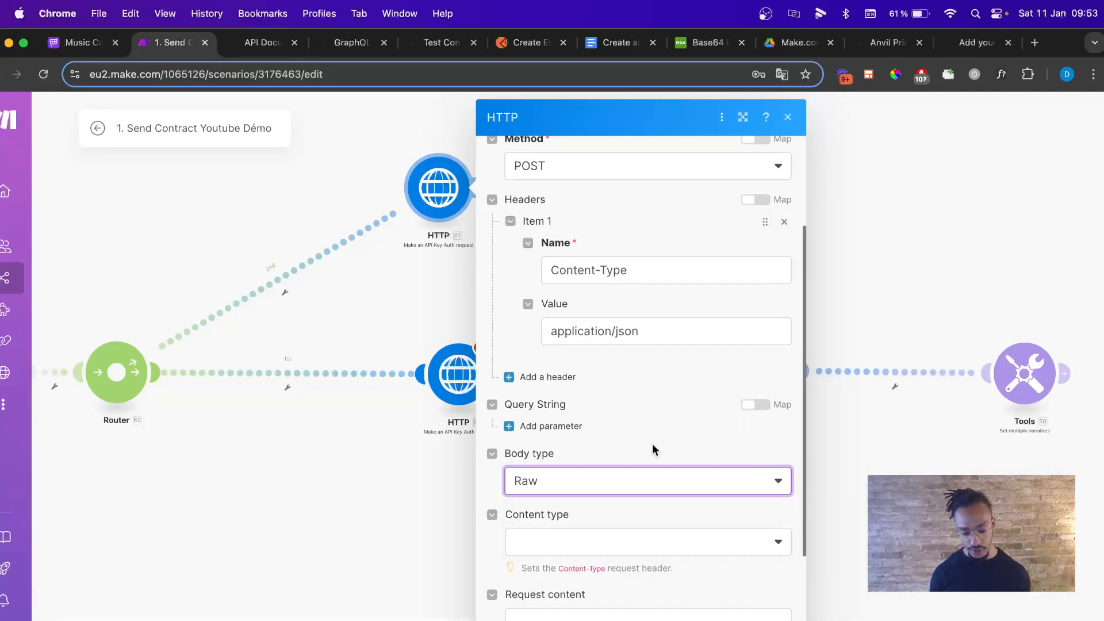
click(598, 472)
click(560, 548)
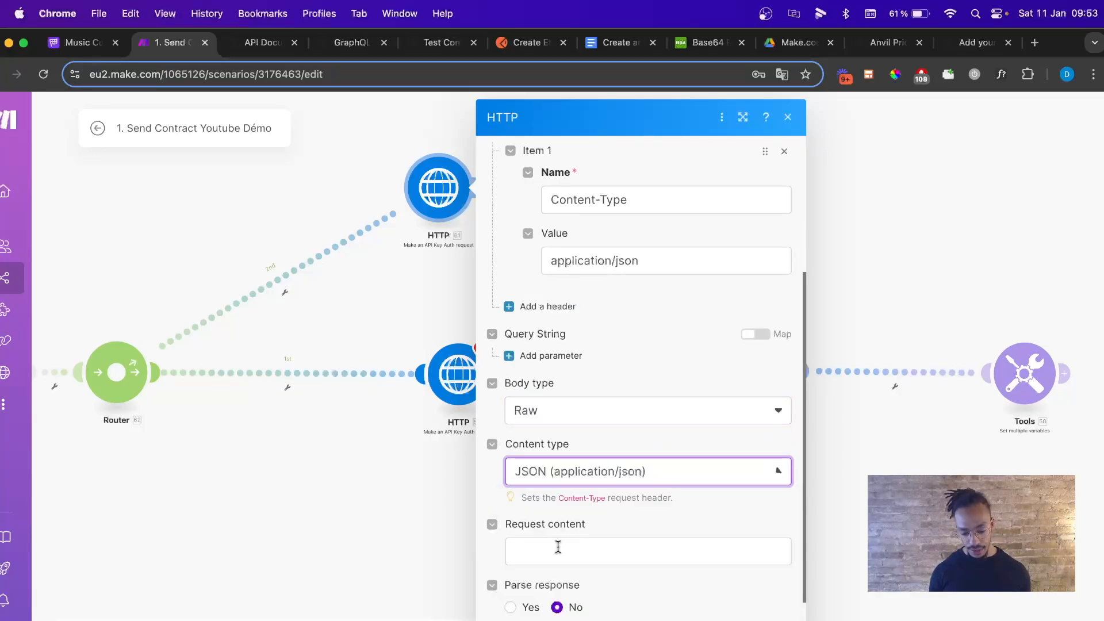
scroll(604, 475, down, 1)
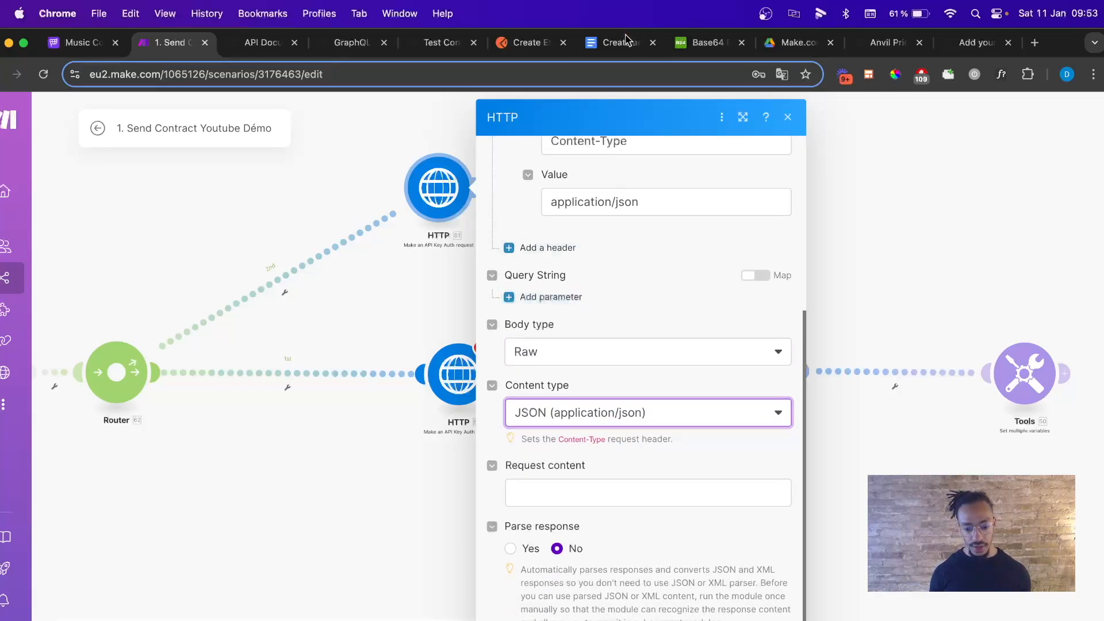
Select the JSON request body in the Create an etch Packet document.
click(617, 42)
scroll(467, 328, down, 1)
drag(298, 314, 318, 495)
Select and copy the full createEtchPacket JSON from opening to final brace.
click(318, 495)
scroll(317, 495, up, 7)
drag(298, 364, 402, 616)
click(406, 594)
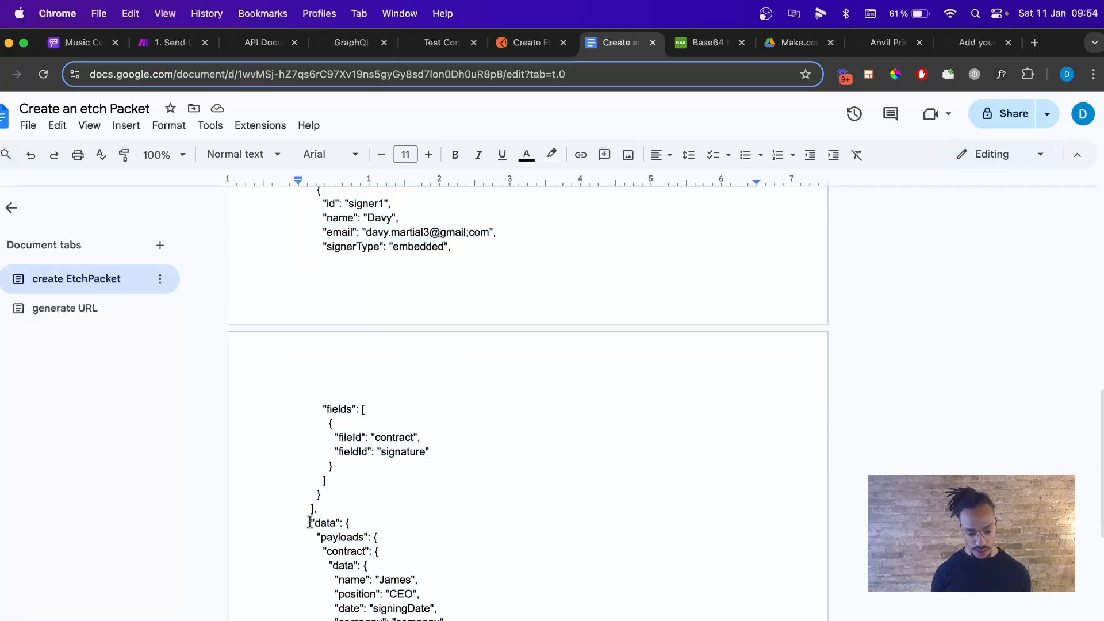
scroll(310, 522, up, 15)
shift+click(299, 366)
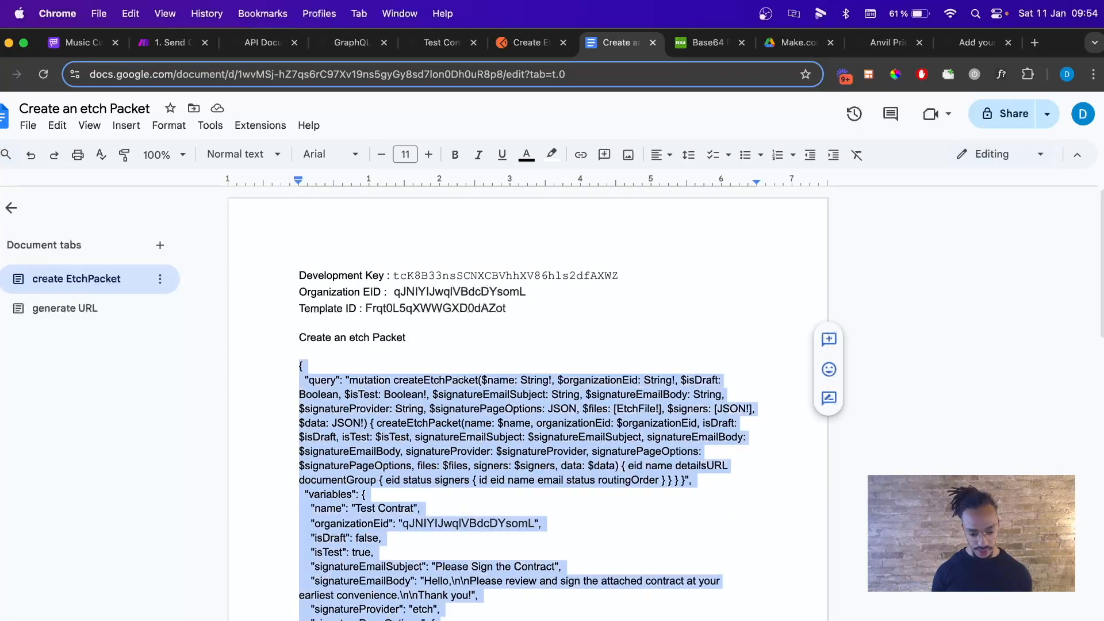
scroll(299, 366, down, 15)
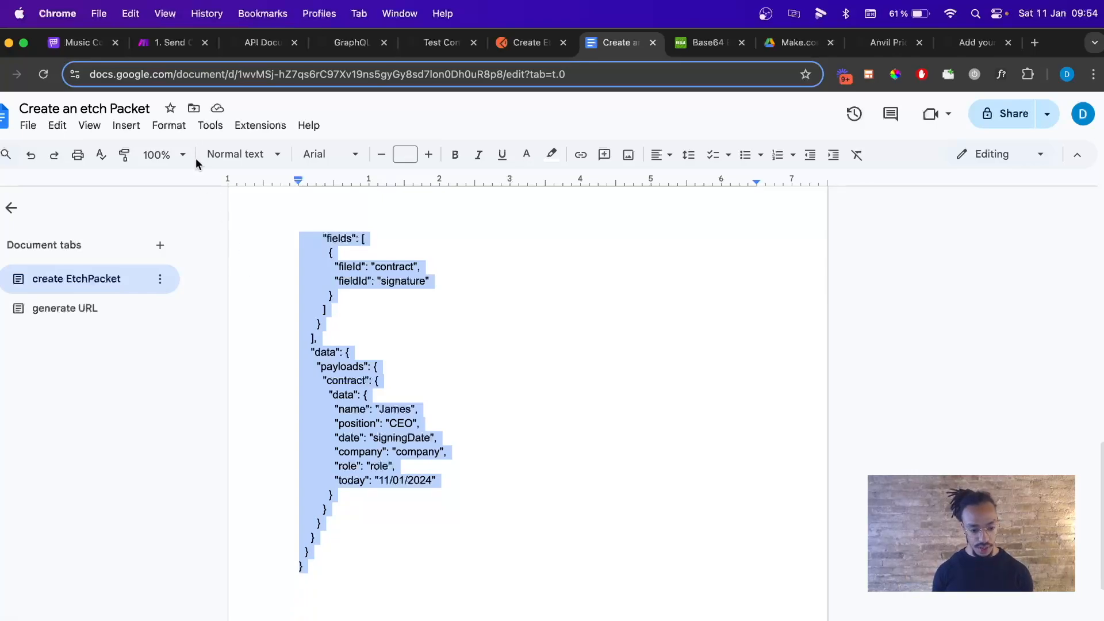
click(176, 43)
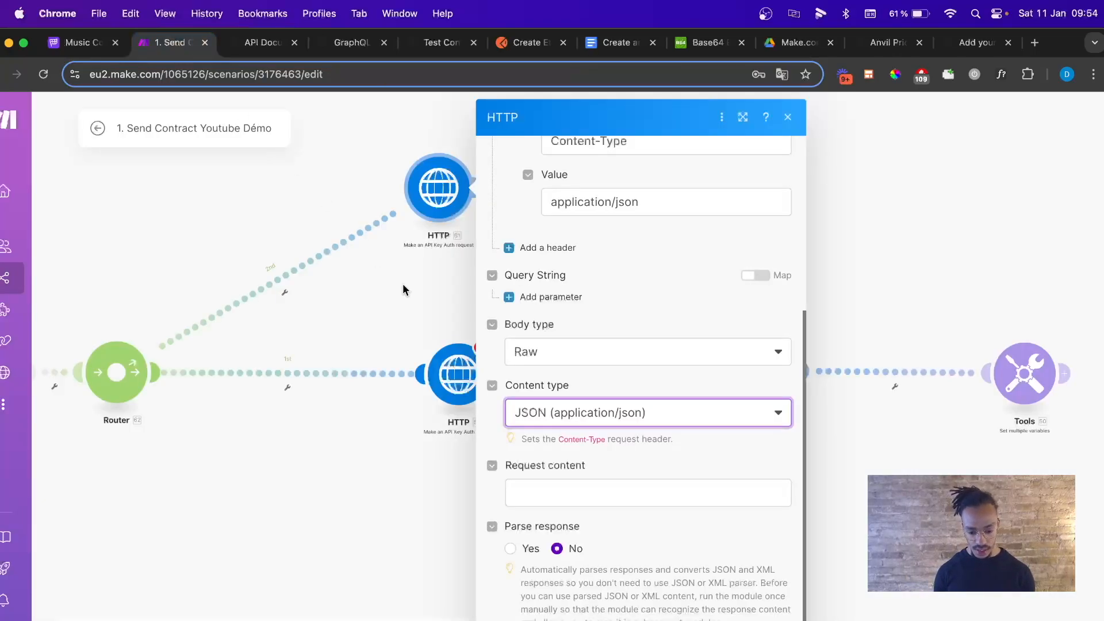
Paste the etch packet JSON into the HTTP module's Request content and close it.
click(565, 492)
key(super+v)
scroll(604, 526, down, 10)
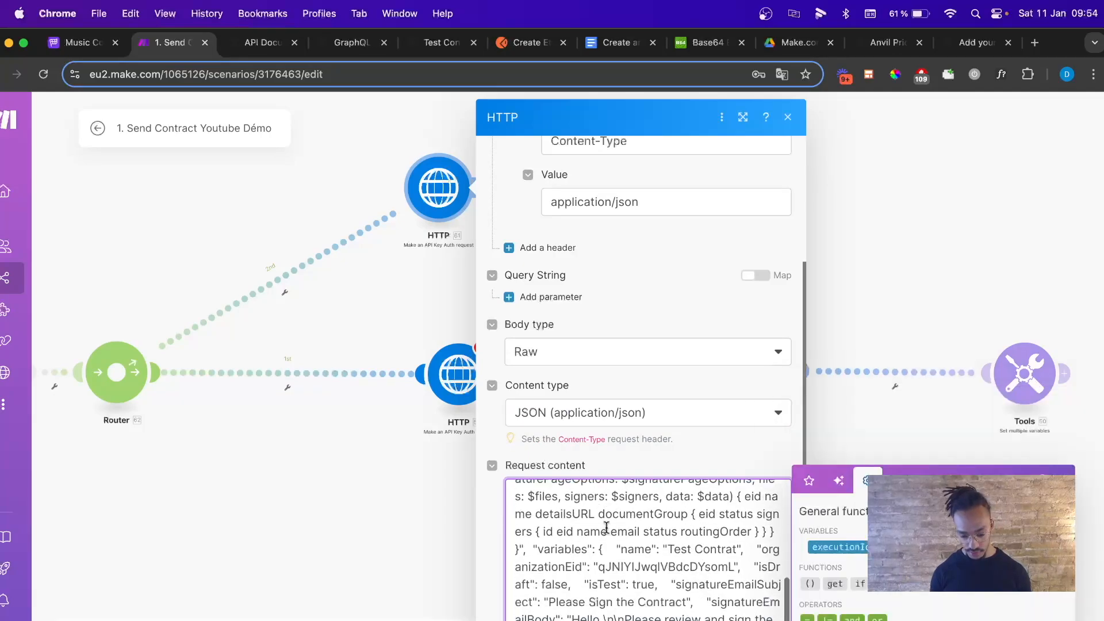
scroll(606, 527, down, 5)
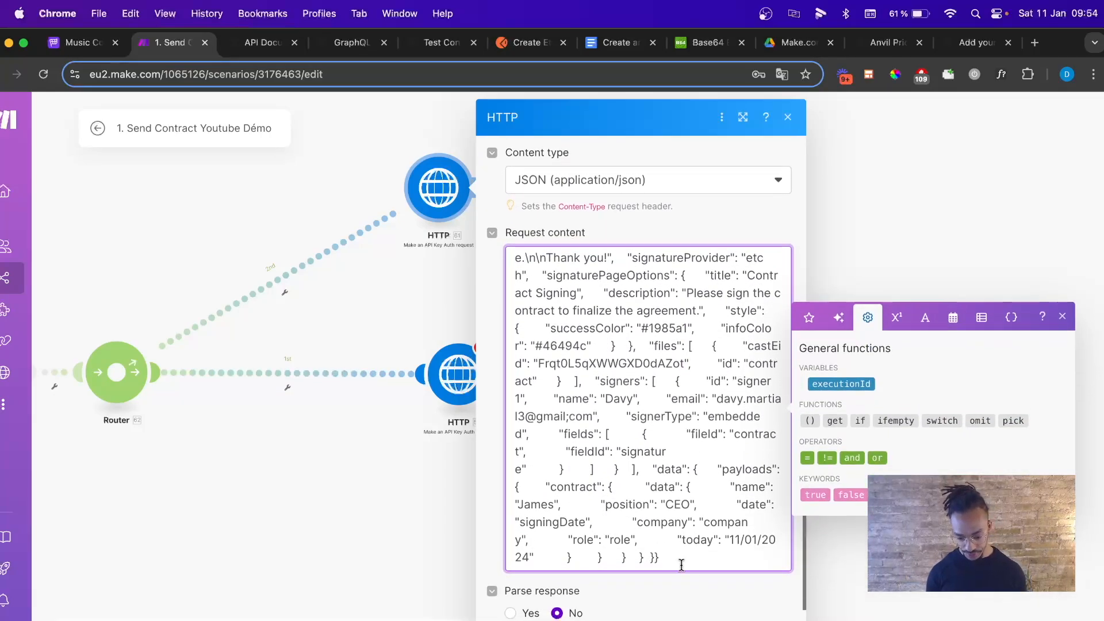
key(Return)
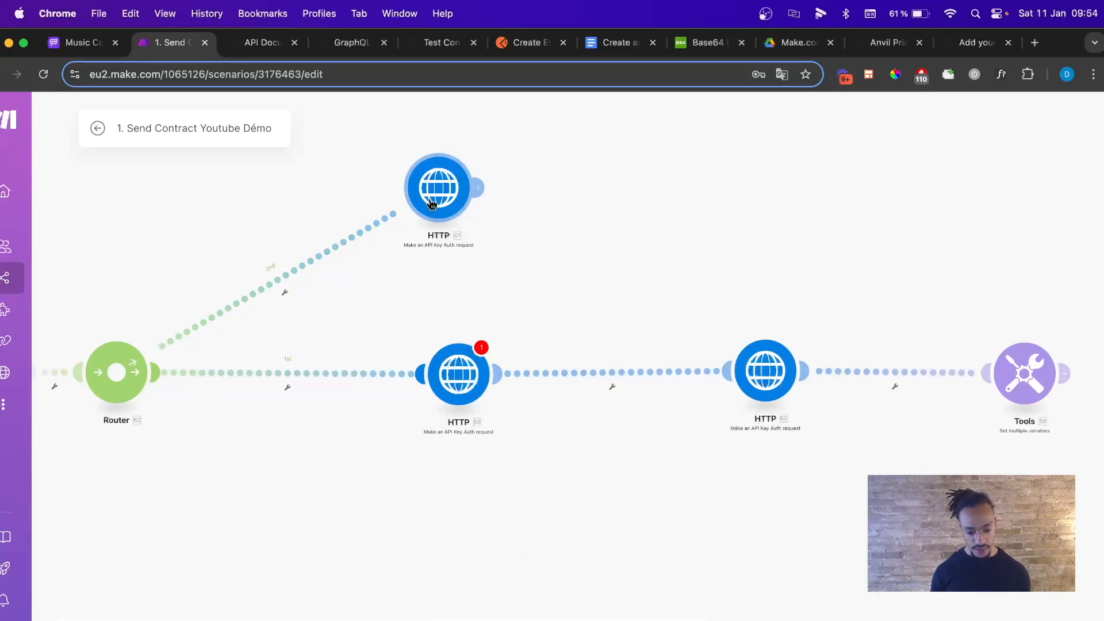
Unlink the lower router route and the two HTTP modules, then reposition modules 59 and 61.
right_click(364, 376)
click(389, 421)
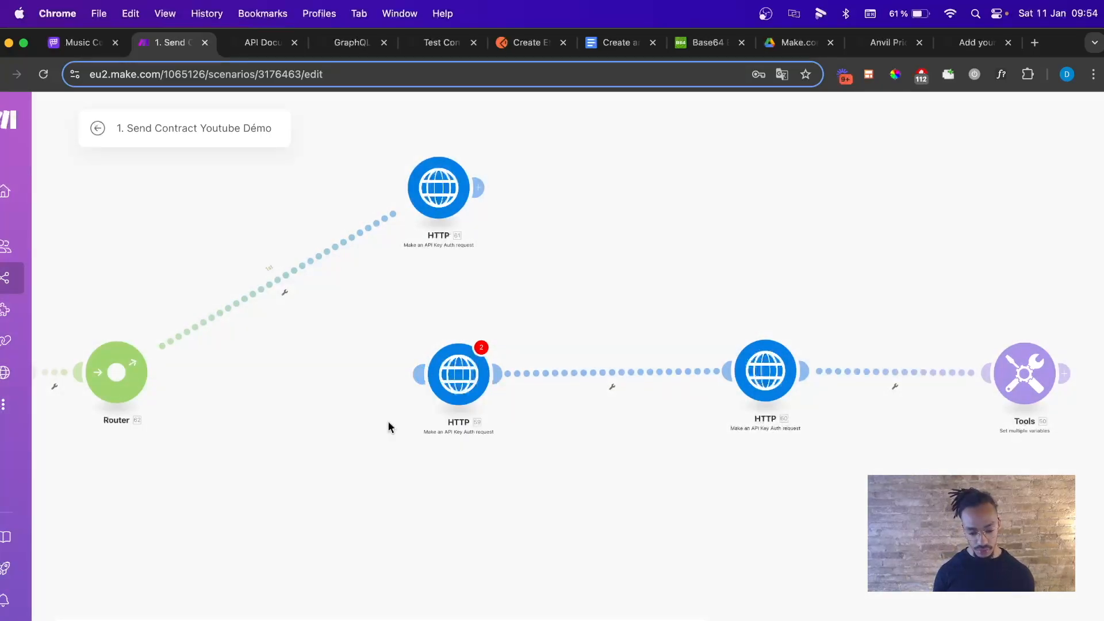
right_click(530, 373)
click(561, 409)
drag(484, 376, 725, 95)
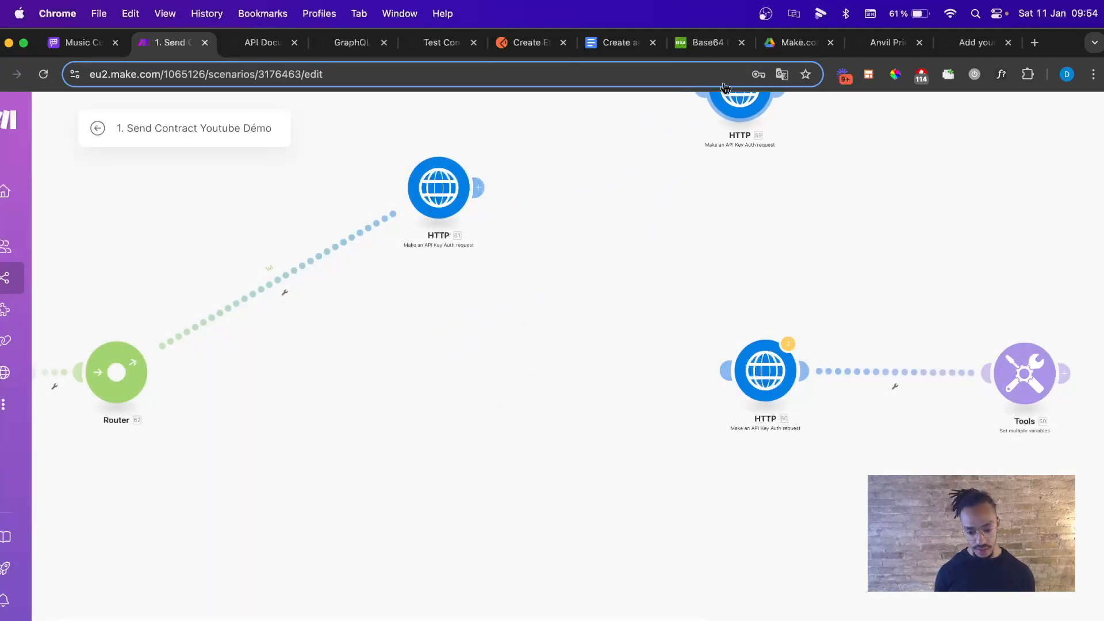
drag(439, 205, 425, 380)
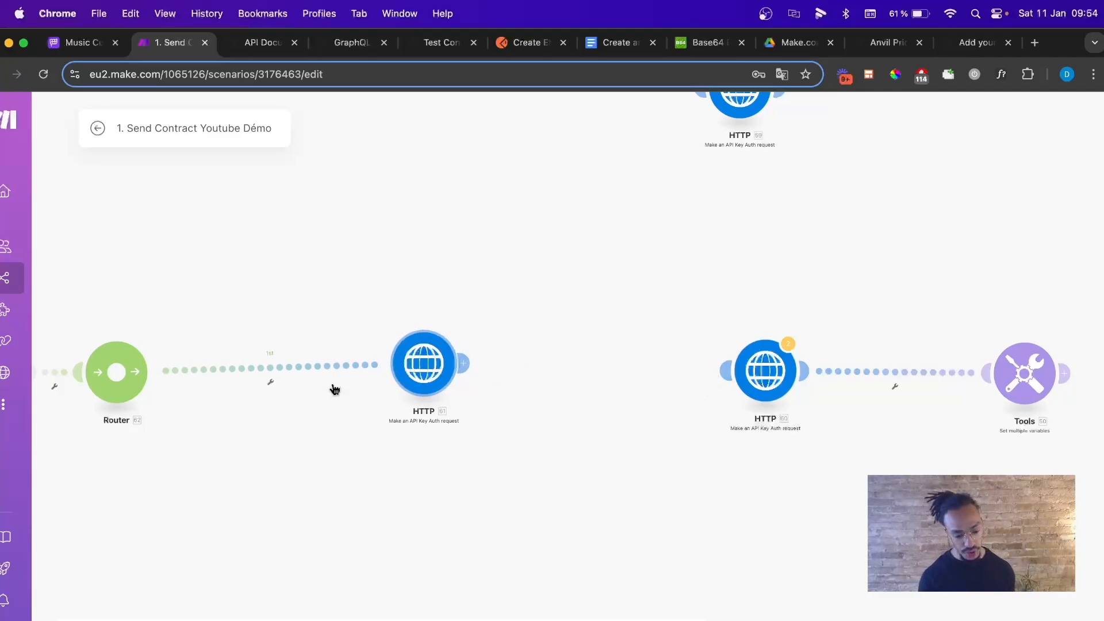
Delete the Router module and view the HTTP module's last run details.
scroll(259, 412, left, 3)
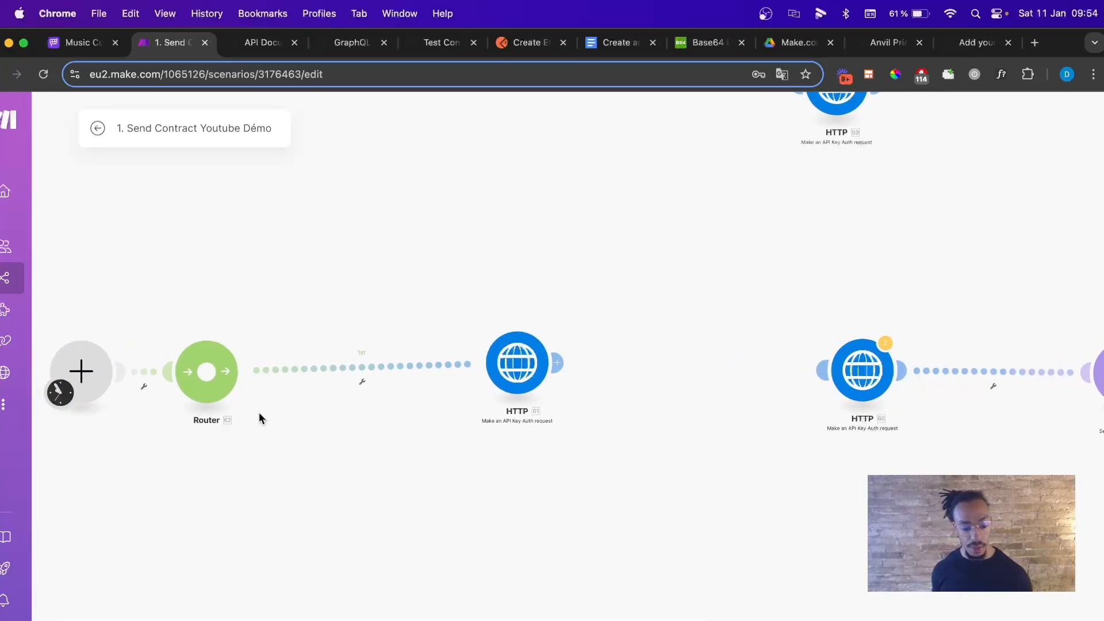
click(207, 372)
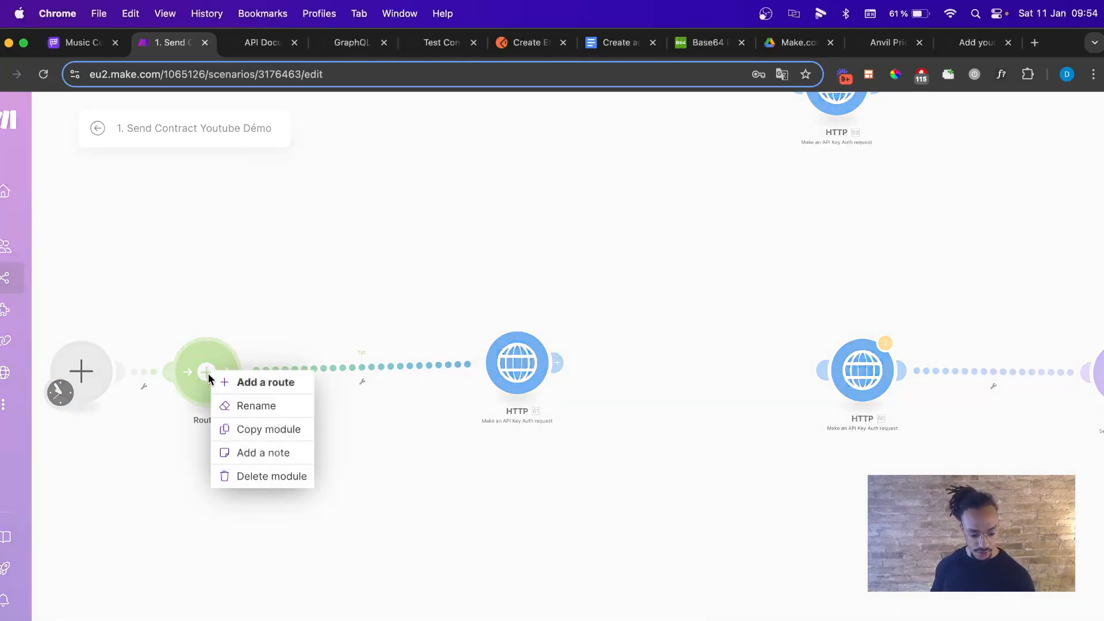
click(245, 477)
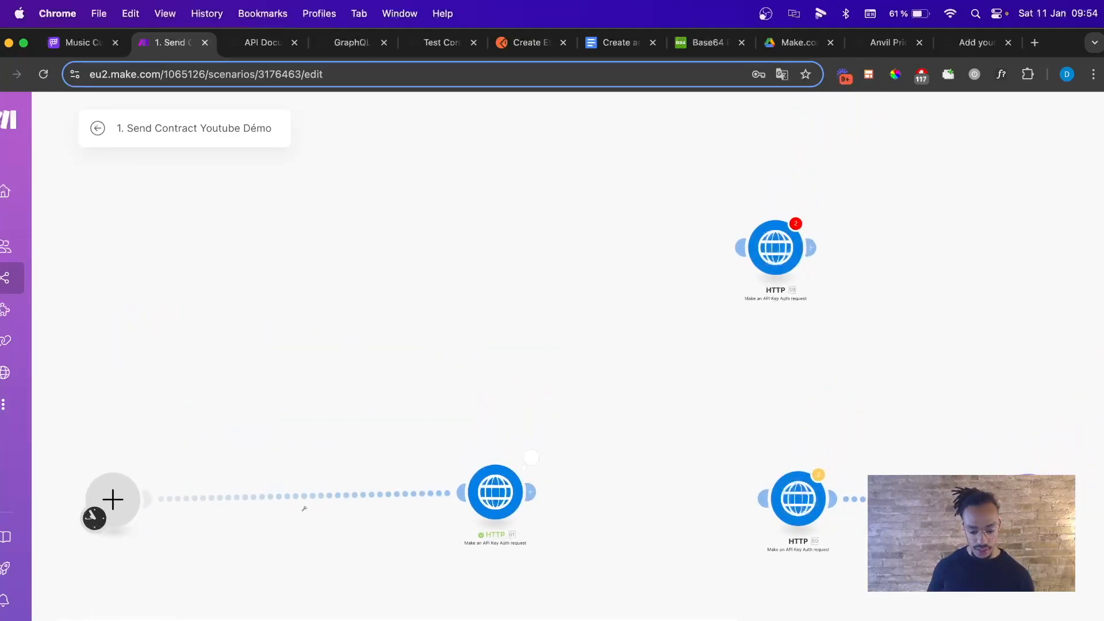
click(532, 457)
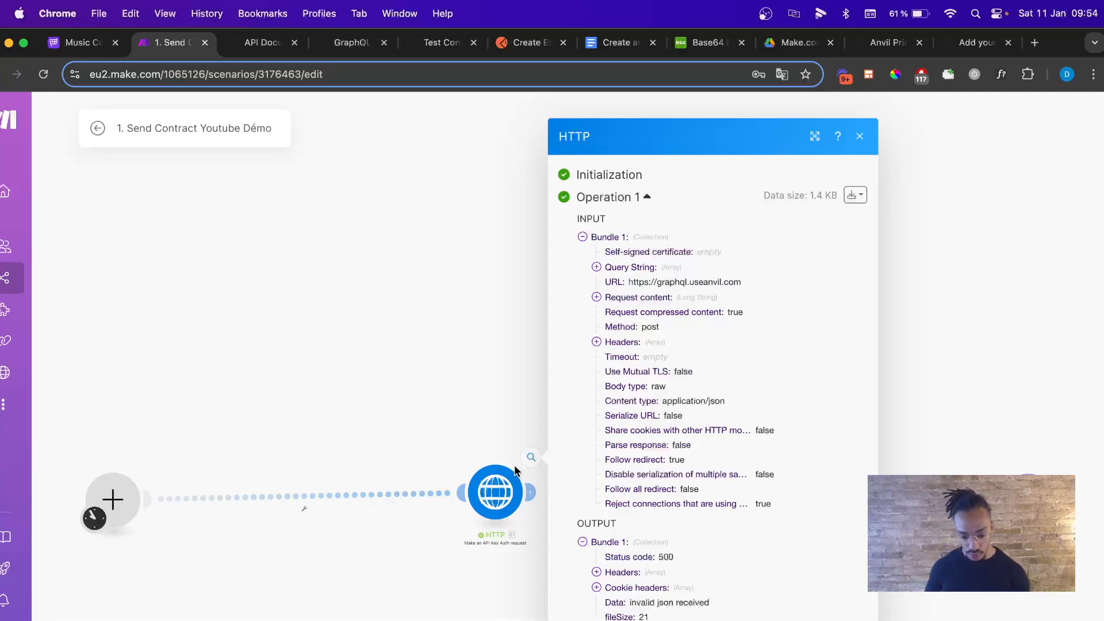
After the 500 'invalid json' output, inspect the Request content and return to the etch Packet notes.
click(860, 137)
click(496, 491)
scroll(598, 458, down, 10)
scroll(598, 459, down, 10)
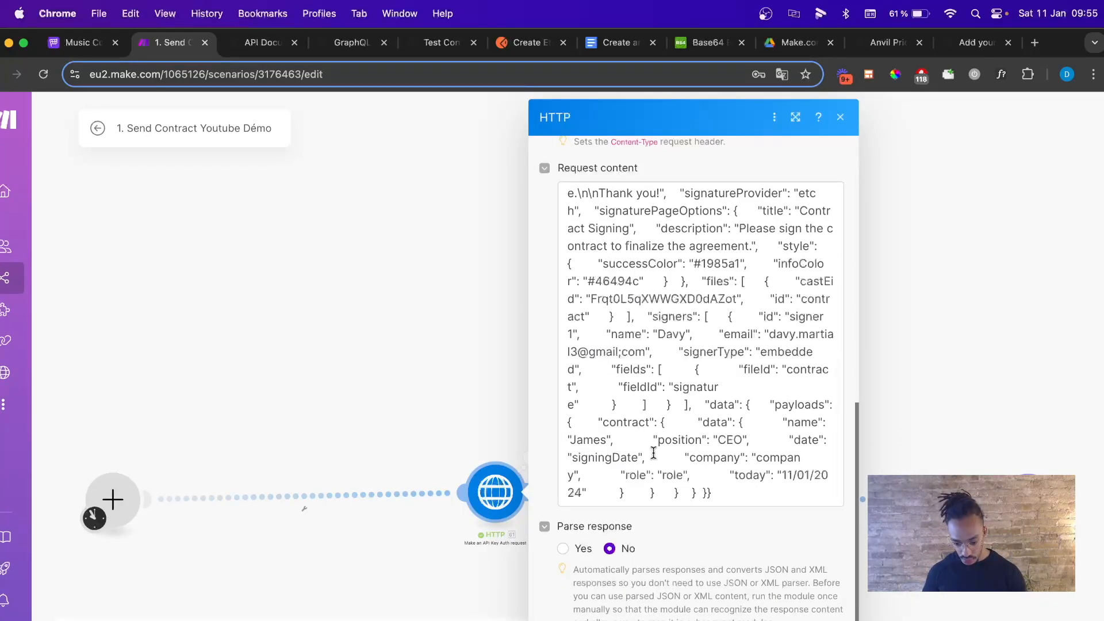
scroll(684, 490, up, 15)
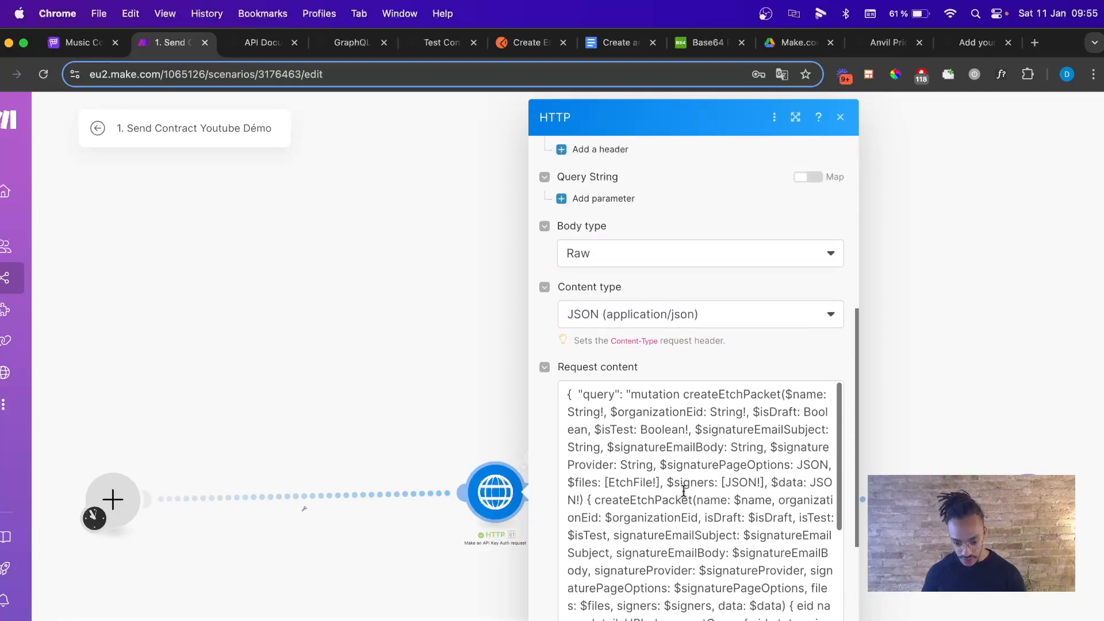
scroll(684, 498, down, 10)
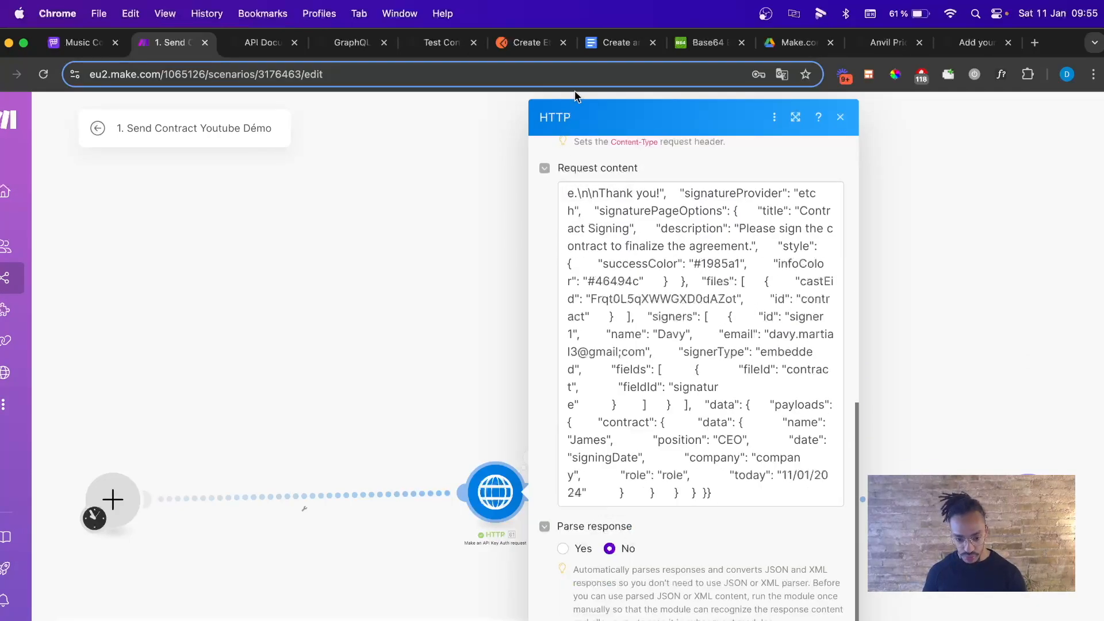
click(610, 46)
click(462, 471)
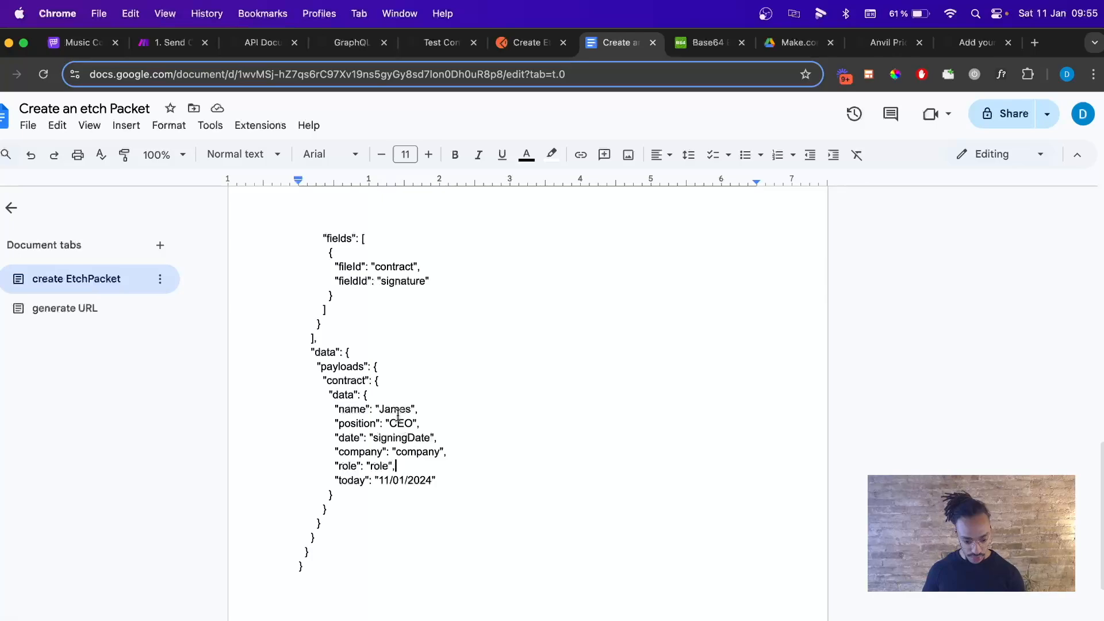
Review the createEtchPacket JSON in the Google Doc and select its entire JSON body.
scroll(397, 397, up, 10)
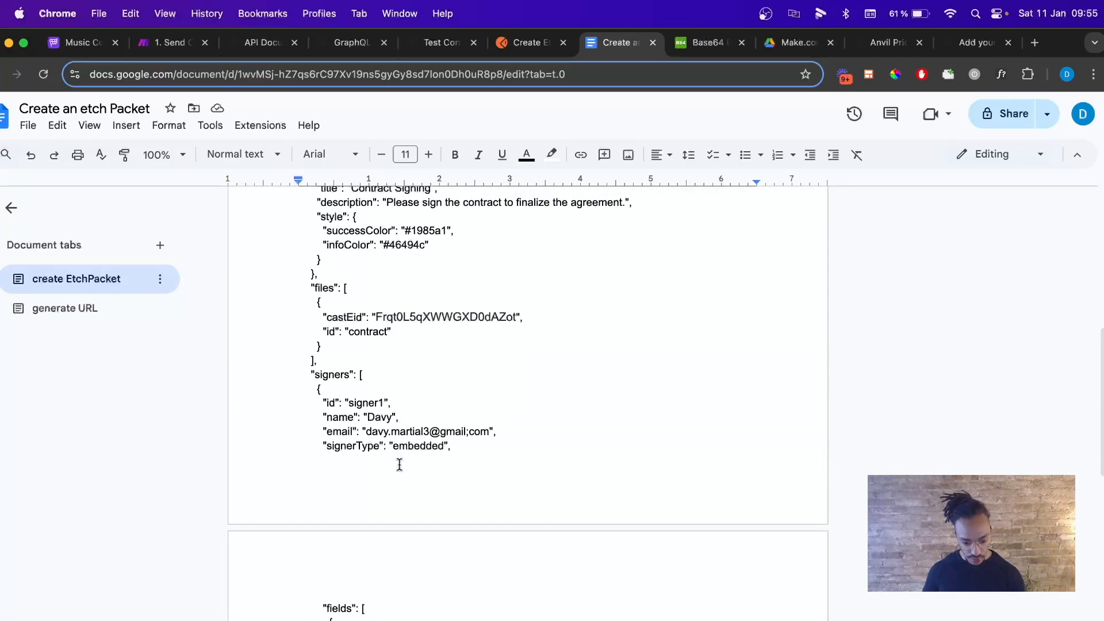
scroll(384, 414, up, 1)
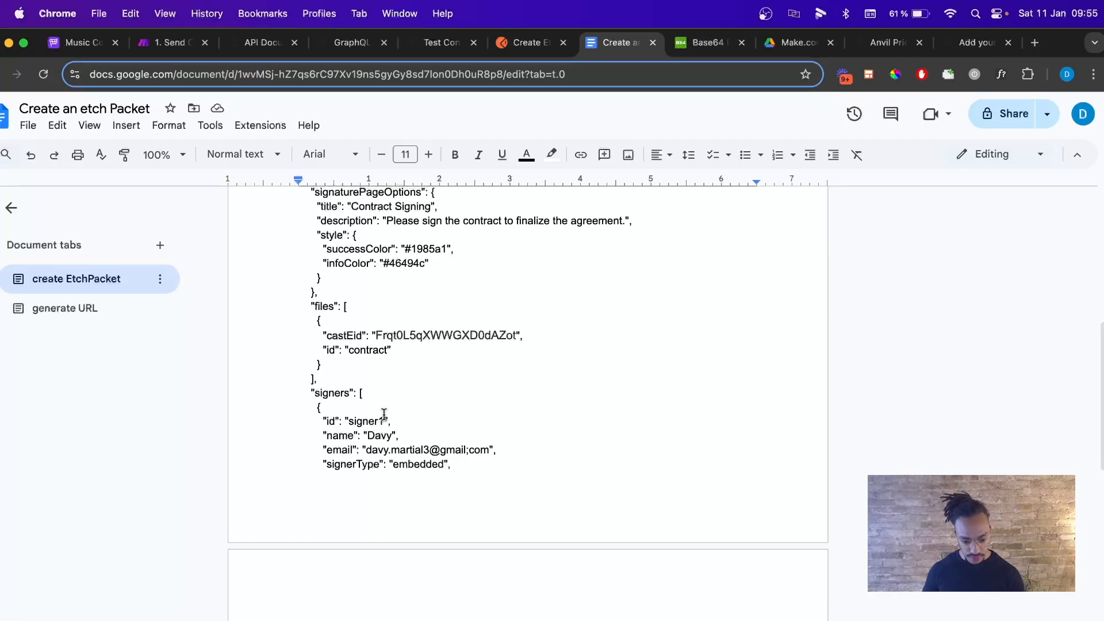
scroll(385, 414, up, 3)
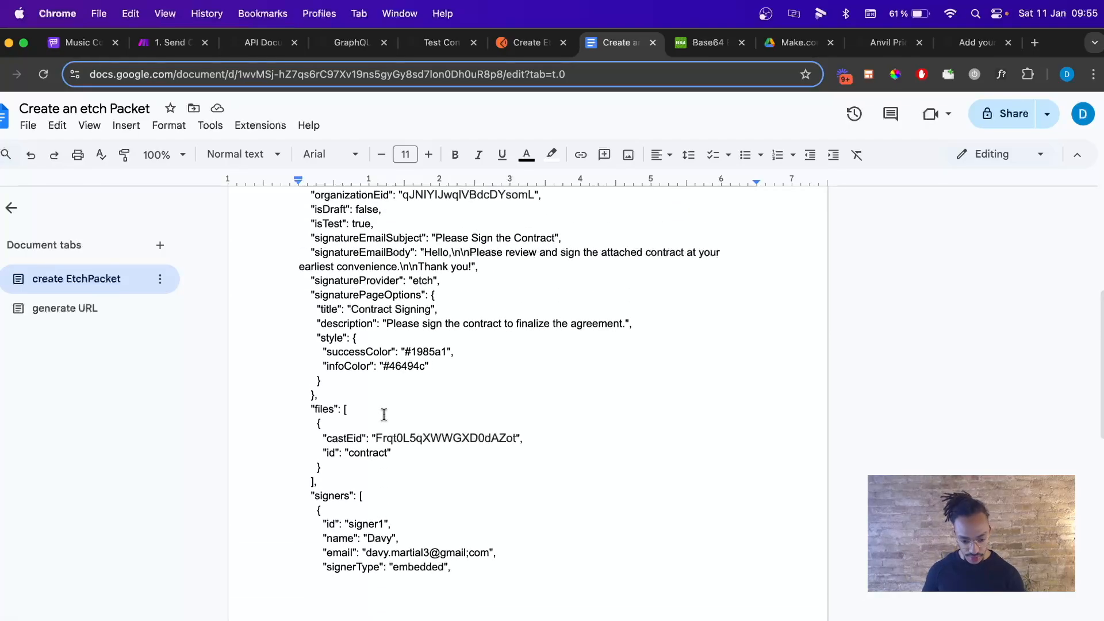
scroll(384, 414, up, 1)
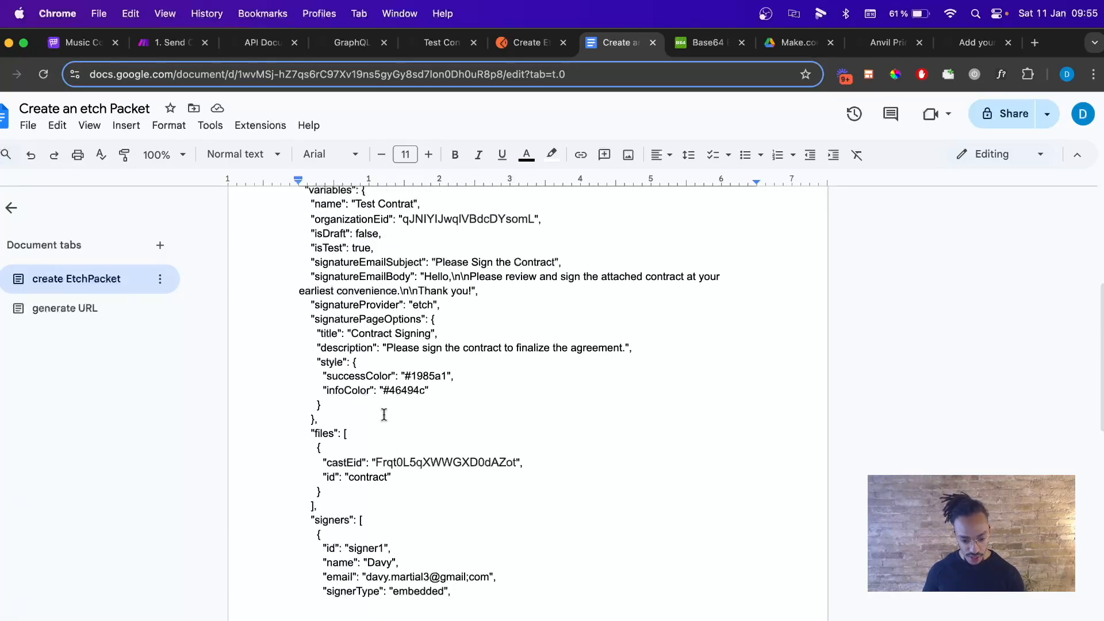
scroll(385, 414, up, 2)
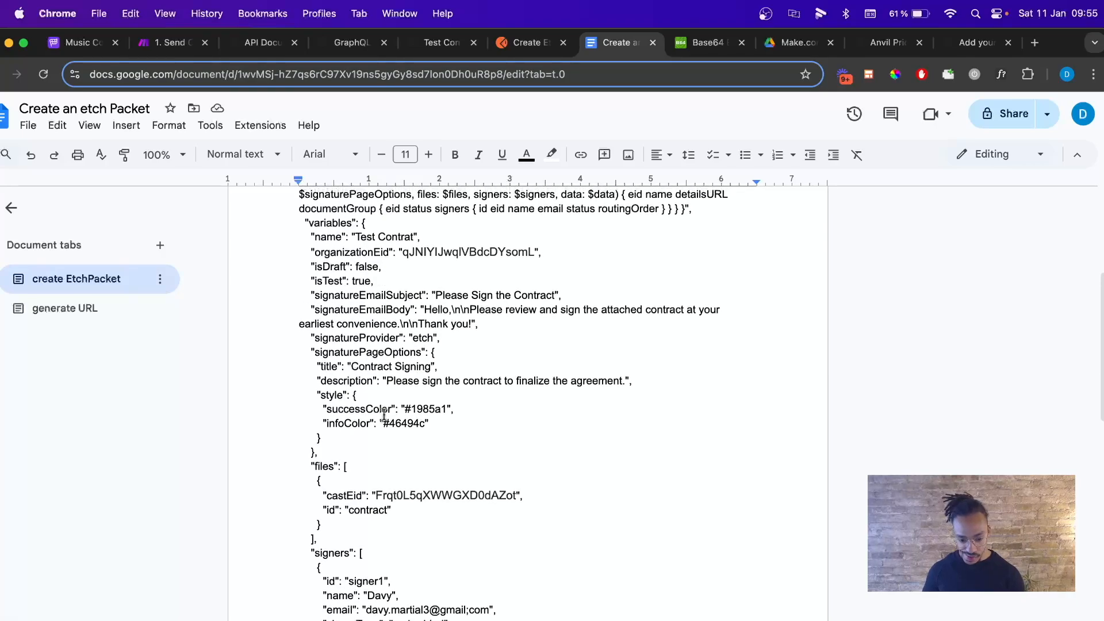
scroll(385, 414, up, 2)
scroll(405, 404, up, 3)
scroll(429, 379, up, 5)
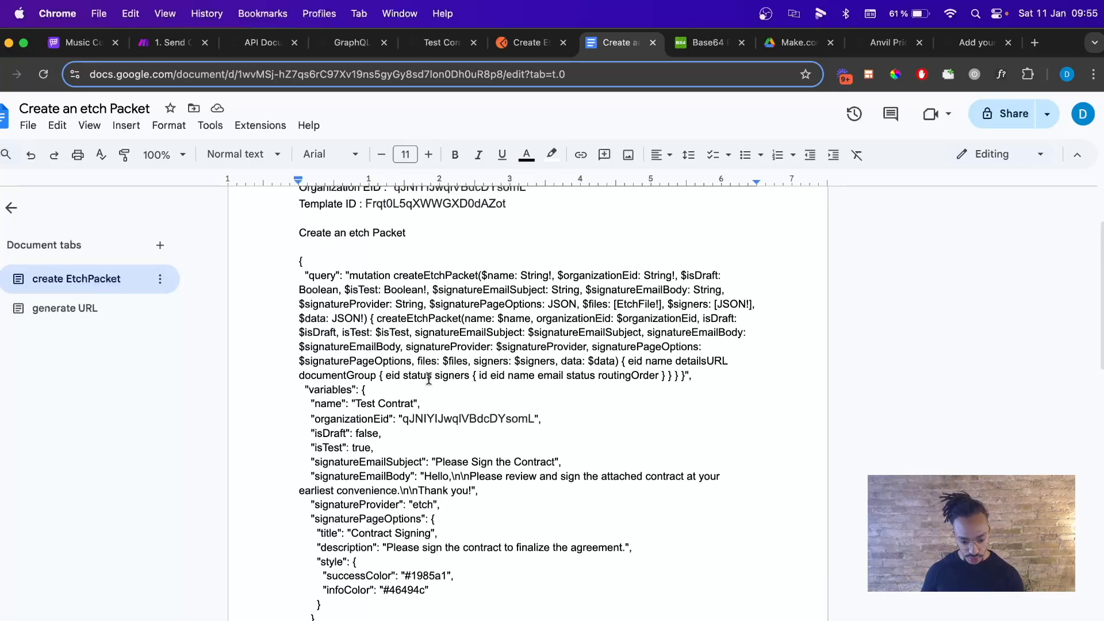
scroll(429, 379, up, 1)
scroll(429, 379, up, 4)
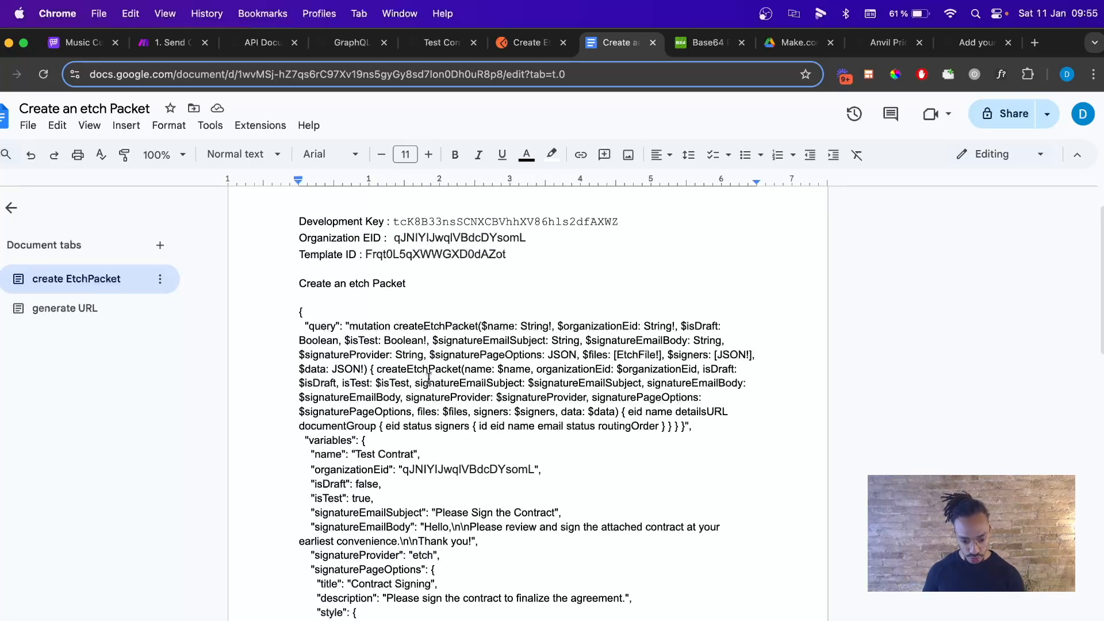
scroll(429, 380, down, 15)
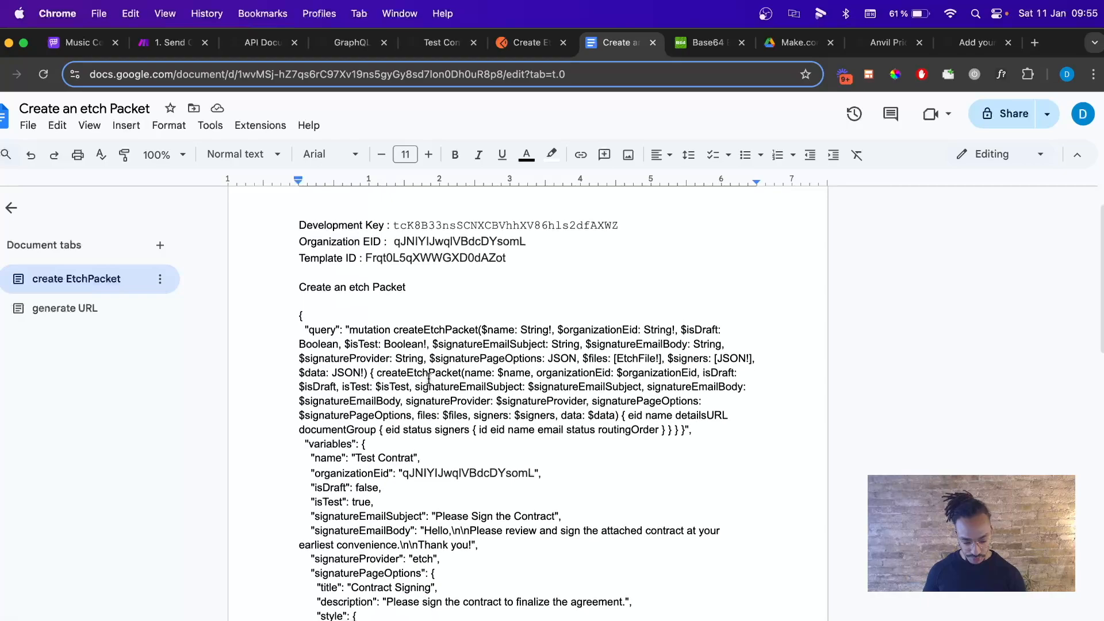
scroll(429, 380, down, 20)
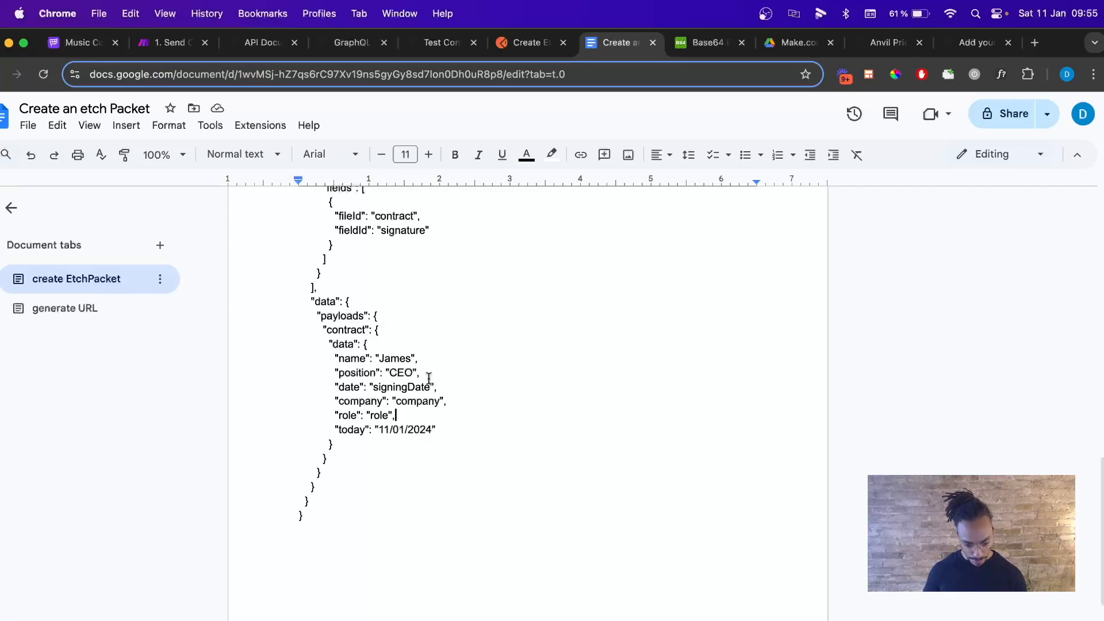
scroll(429, 380, down, 3)
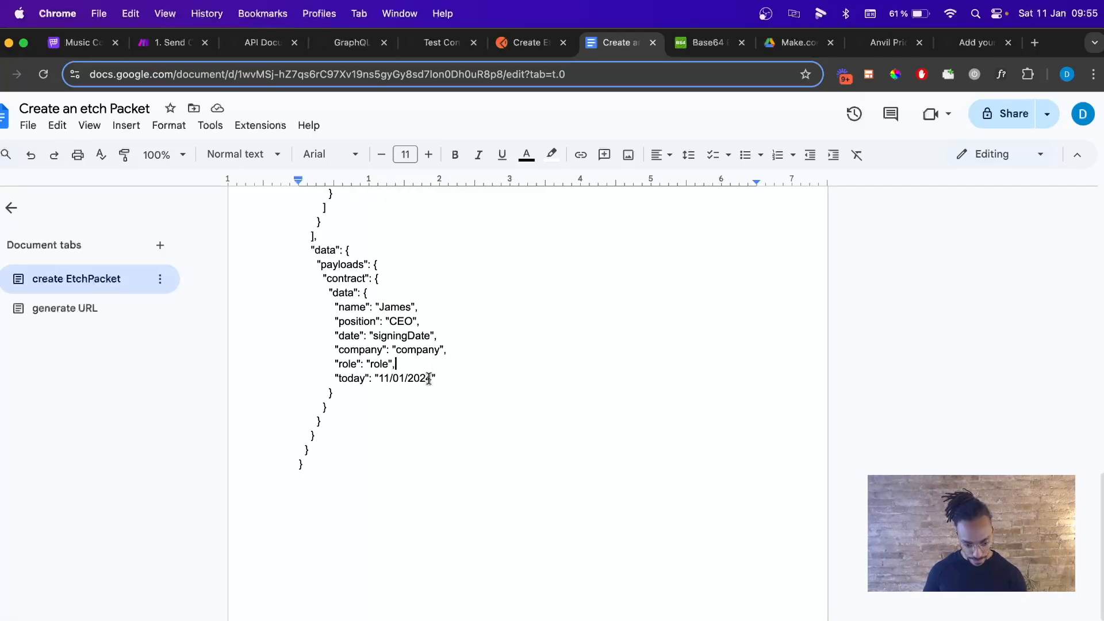
scroll(429, 377, down, 2)
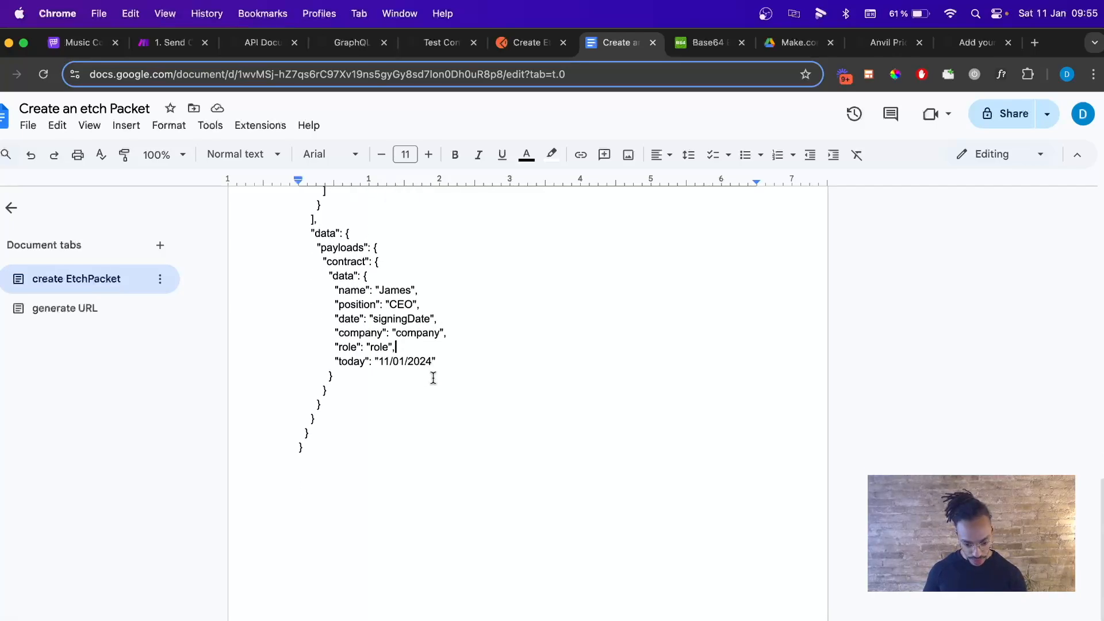
scroll(448, 377, up, 15)
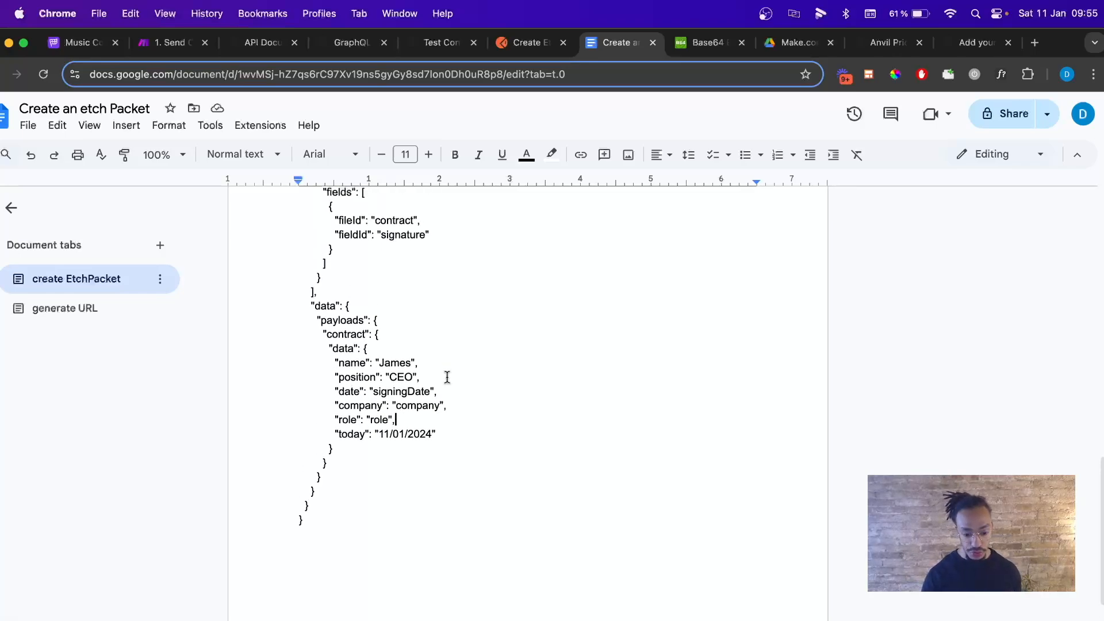
drag(299, 366, 307, 222)
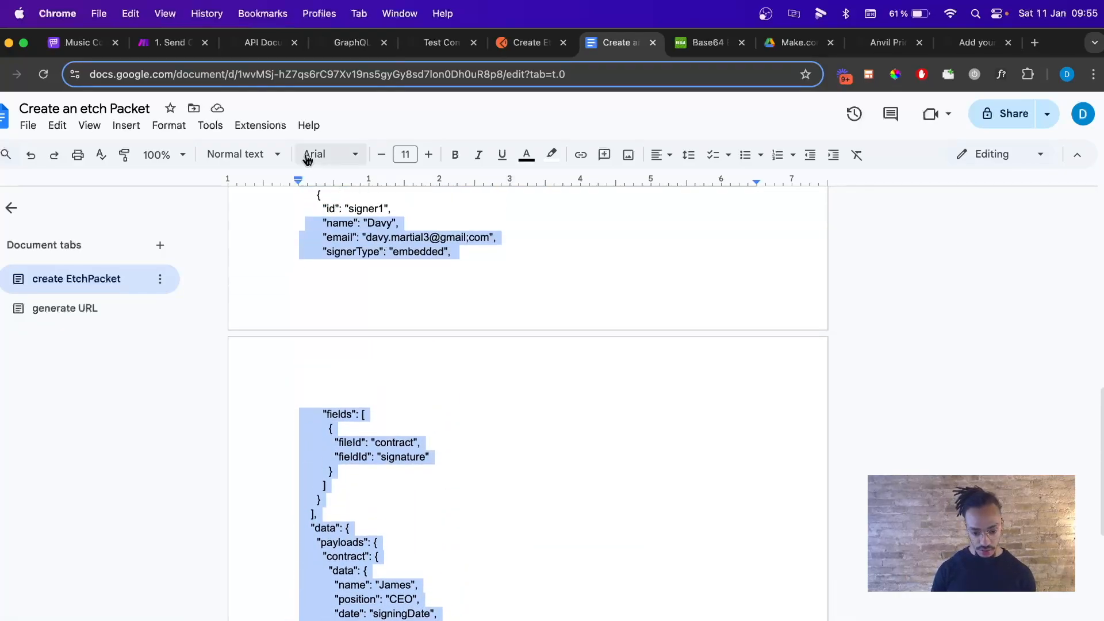
Ask ChatGPT 'can you please correct this json :' with the etch packet JSON pasted below.
click(1045, 45)
text(chat)
key(Return)
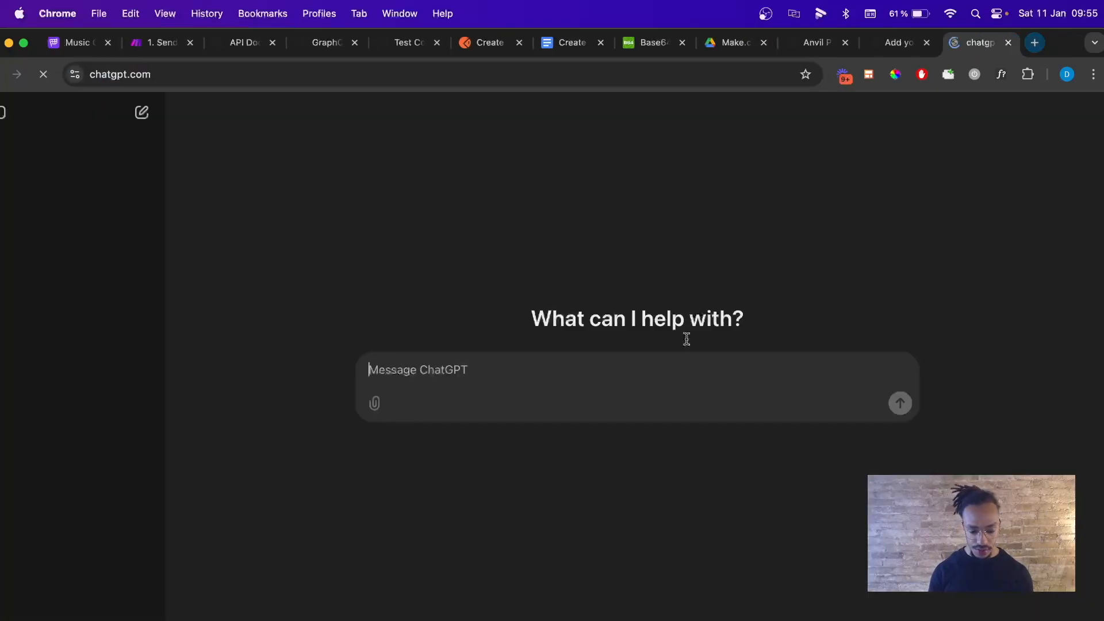
text(can you plea)
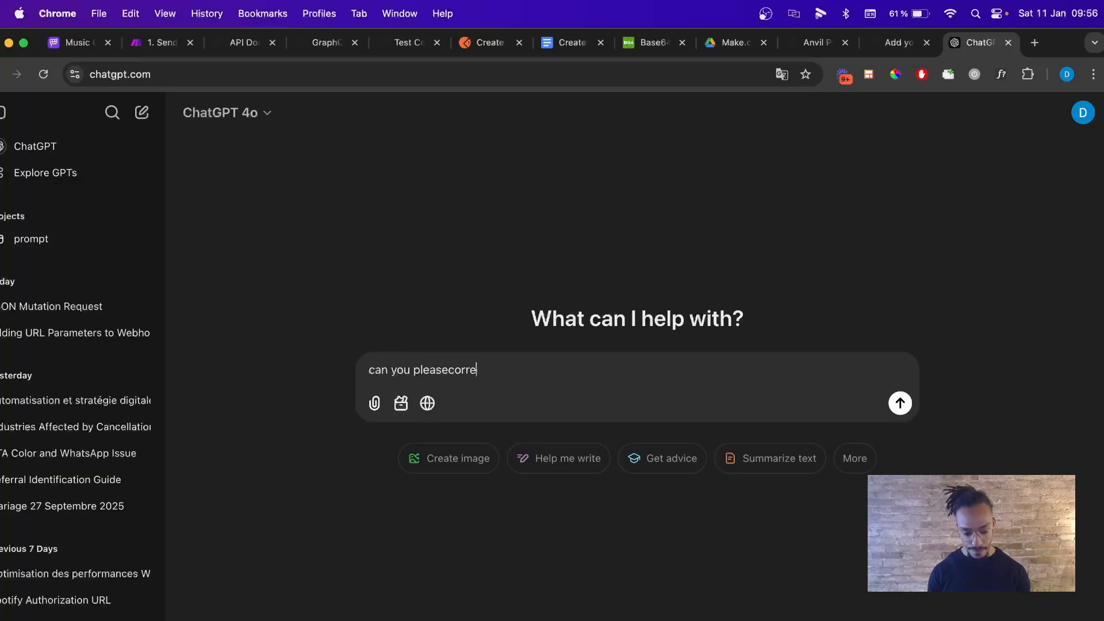
text(se correct this json :)
key(shift+Return)
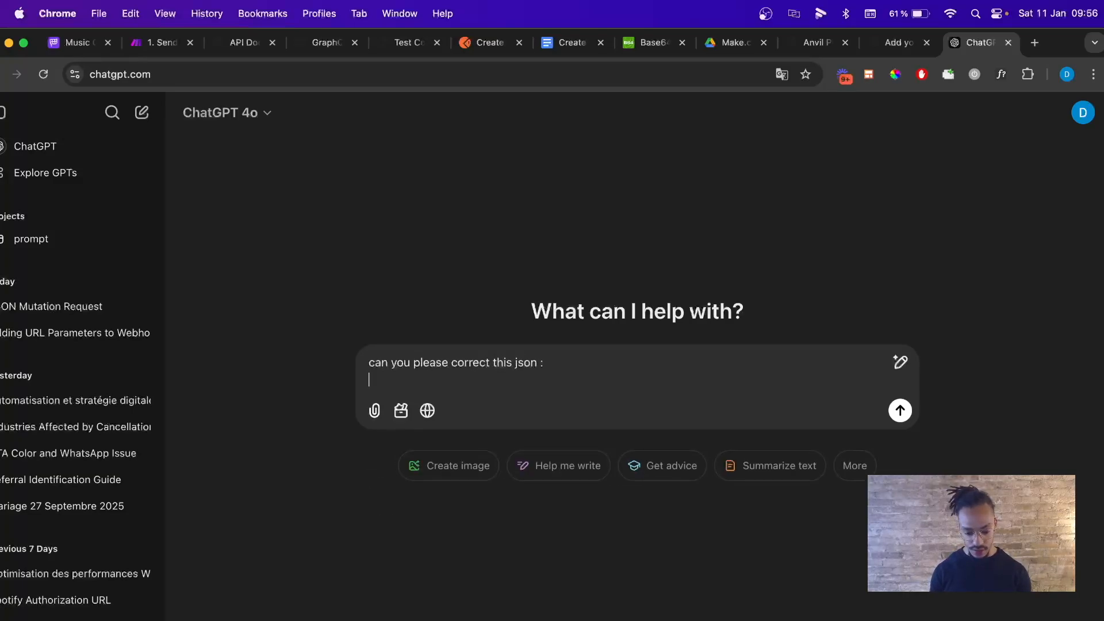
key(shift+Return)
key(super+v)
key(Return)
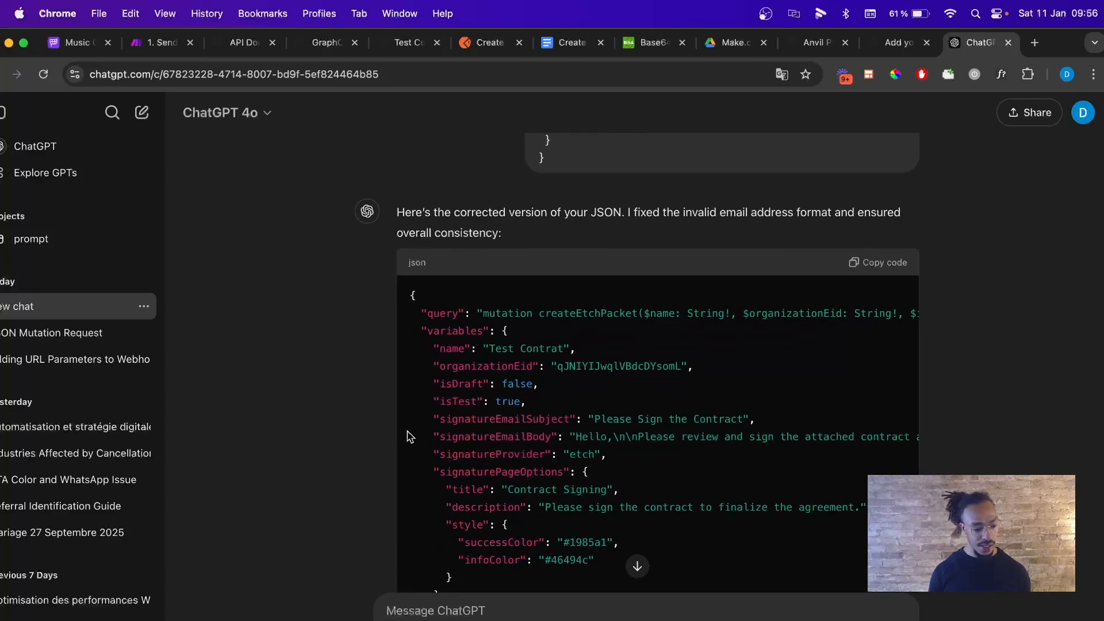
Copy ChatGPT's corrected JSON and replace the Make HTTP request content with it.
scroll(531, 437, down, 10)
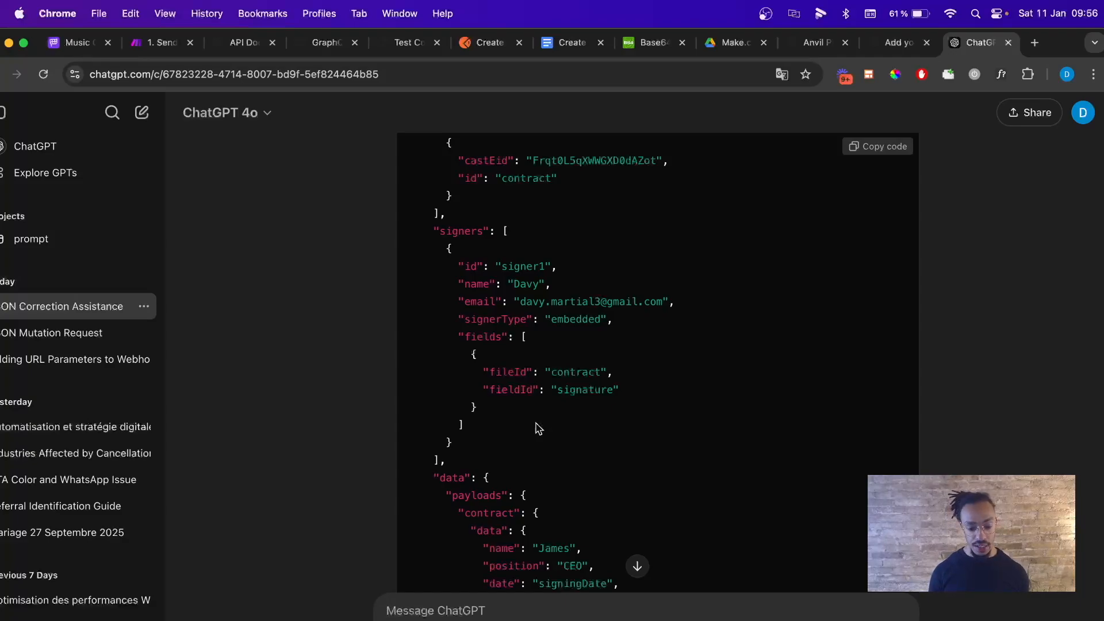
scroll(539, 428, down, 6)
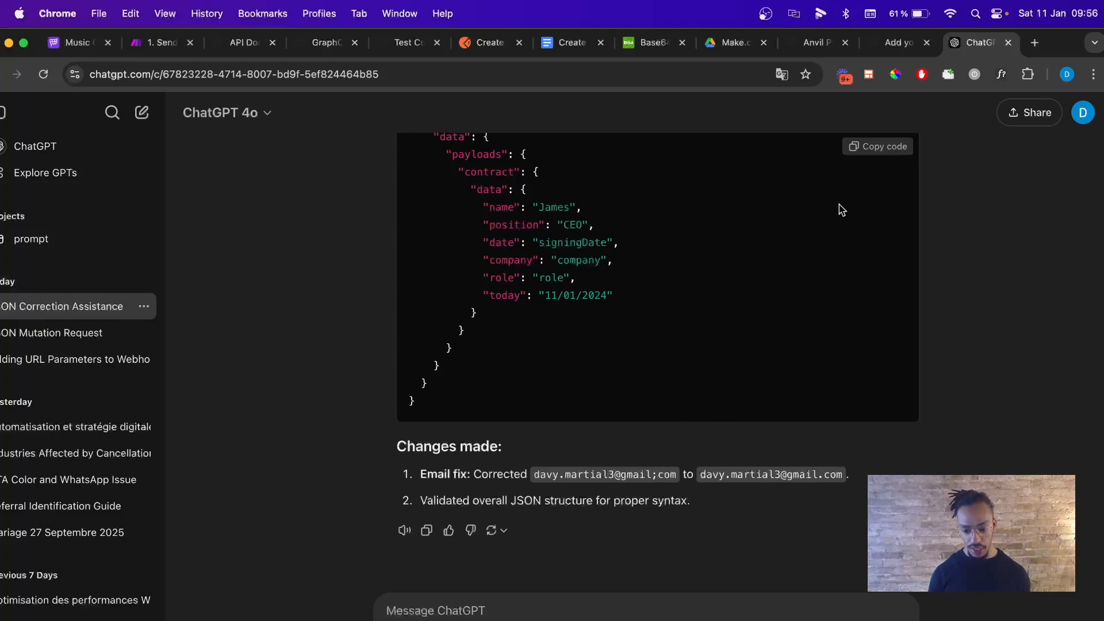
click(868, 151)
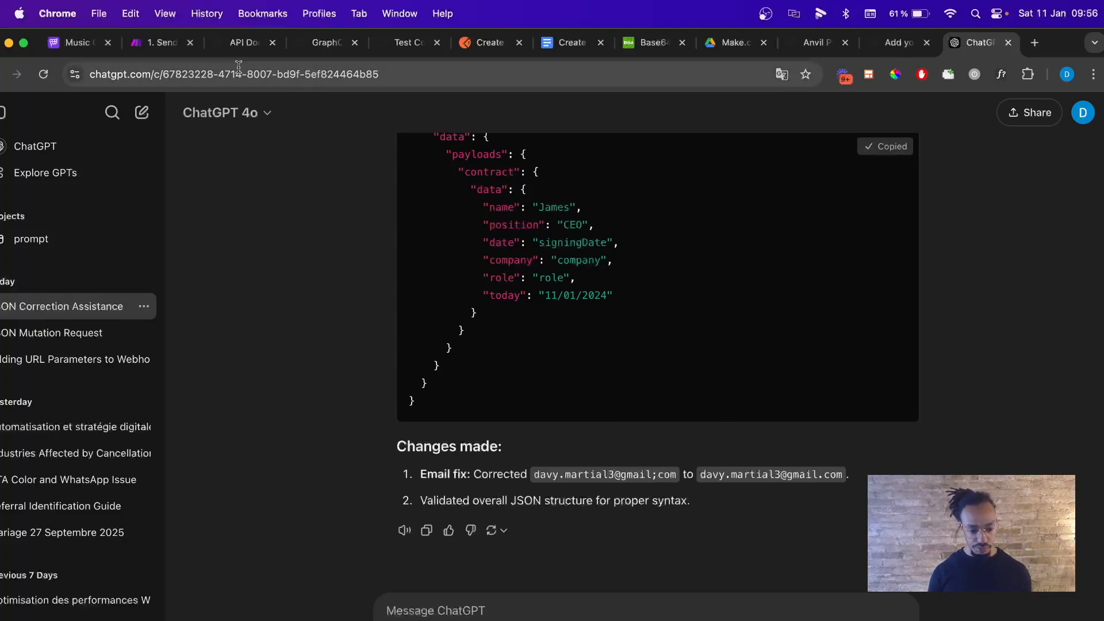
click(150, 44)
click(686, 371)
key(super+a)
key(super+v)
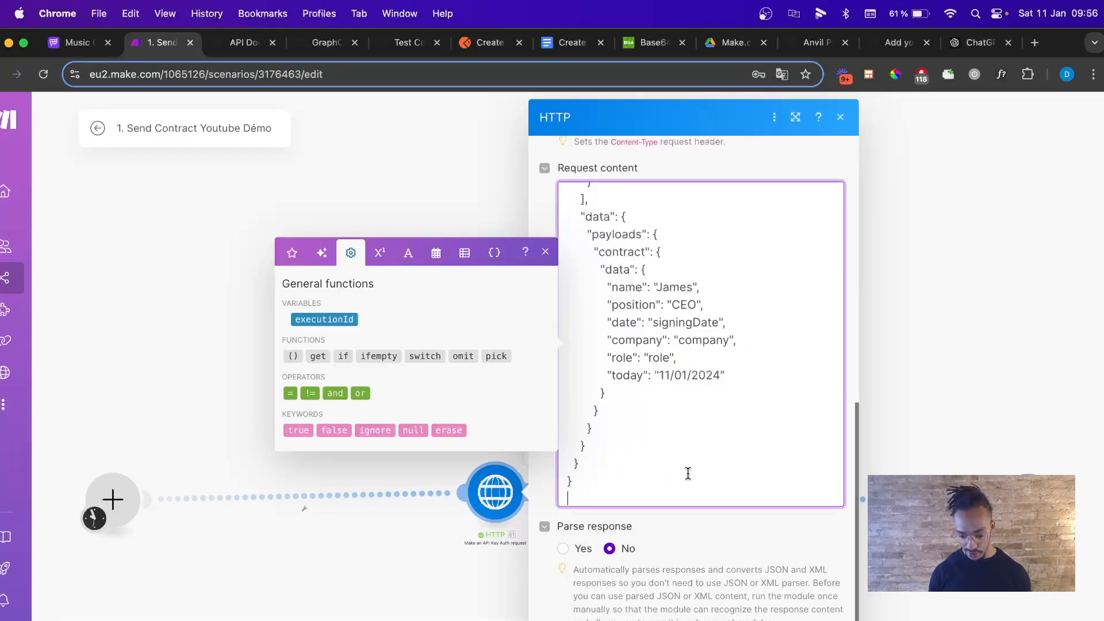
Run the scenario once and select the HTTP output's signers-not-connected error message.
click(211, 558)
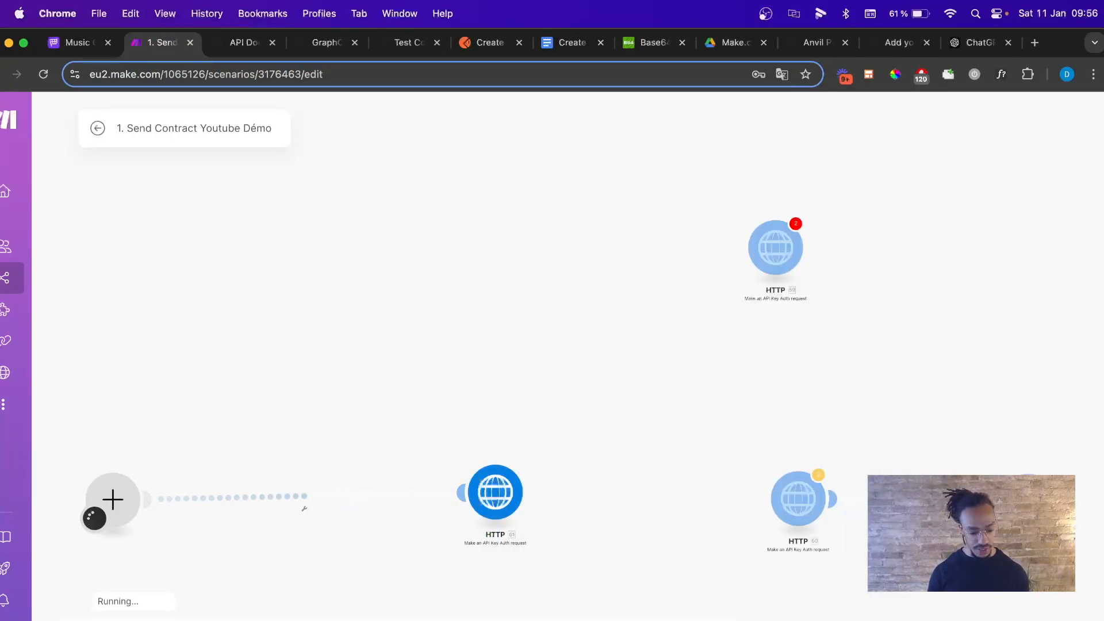
click(532, 458)
scroll(650, 507, down, 2)
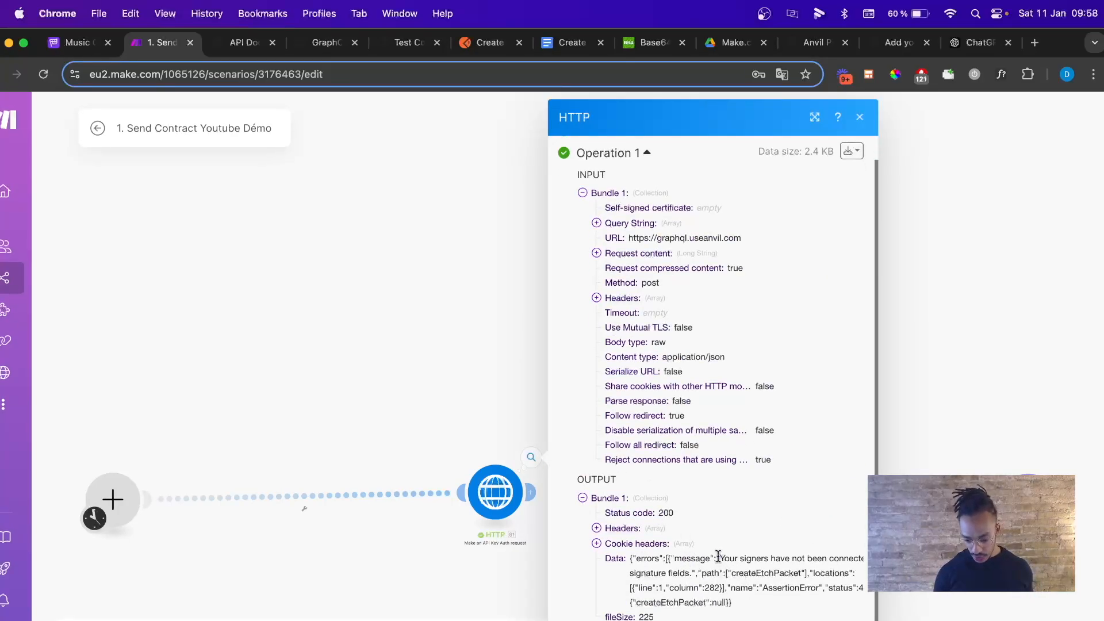
drag(721, 559, 674, 586)
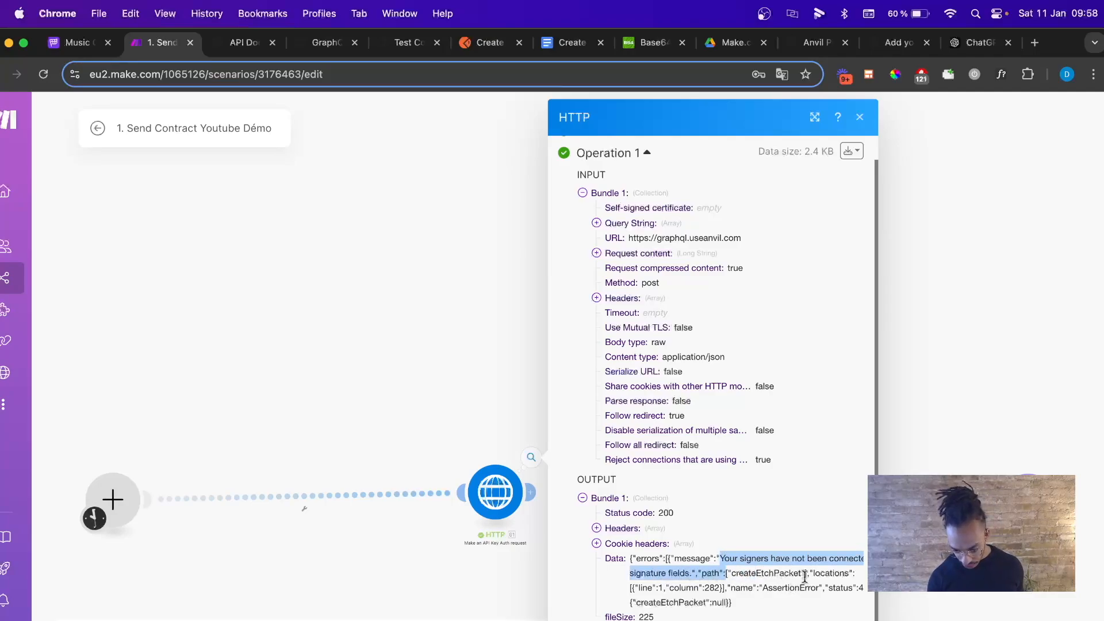
click(408, 43)
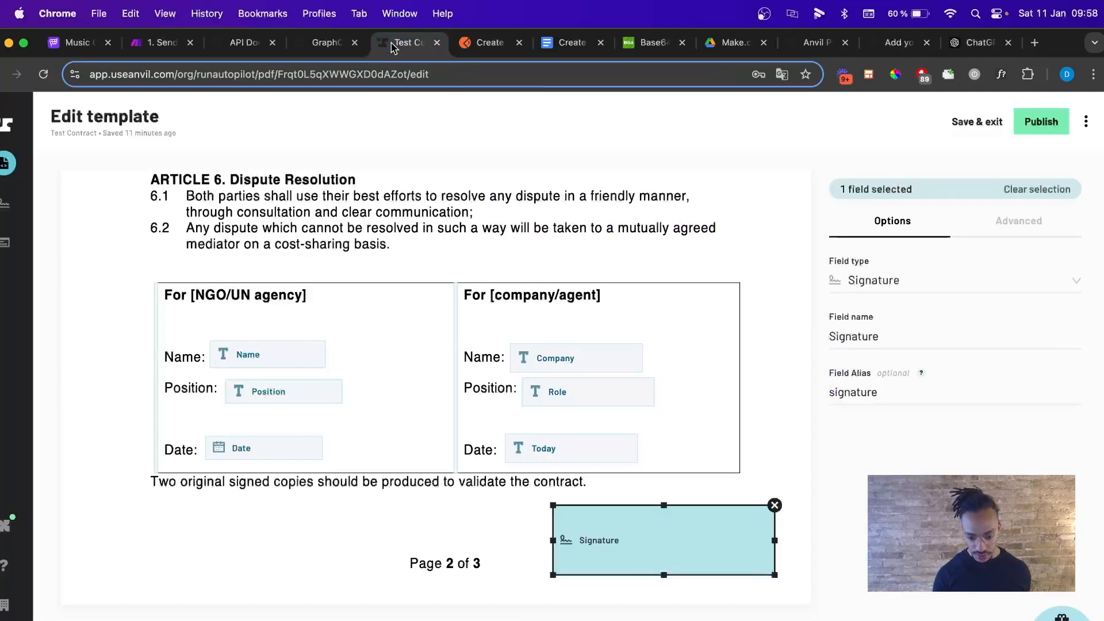
Rename the field to lowercase 'signature' and publish the template as 'Signature input edited'.
click(835, 335)
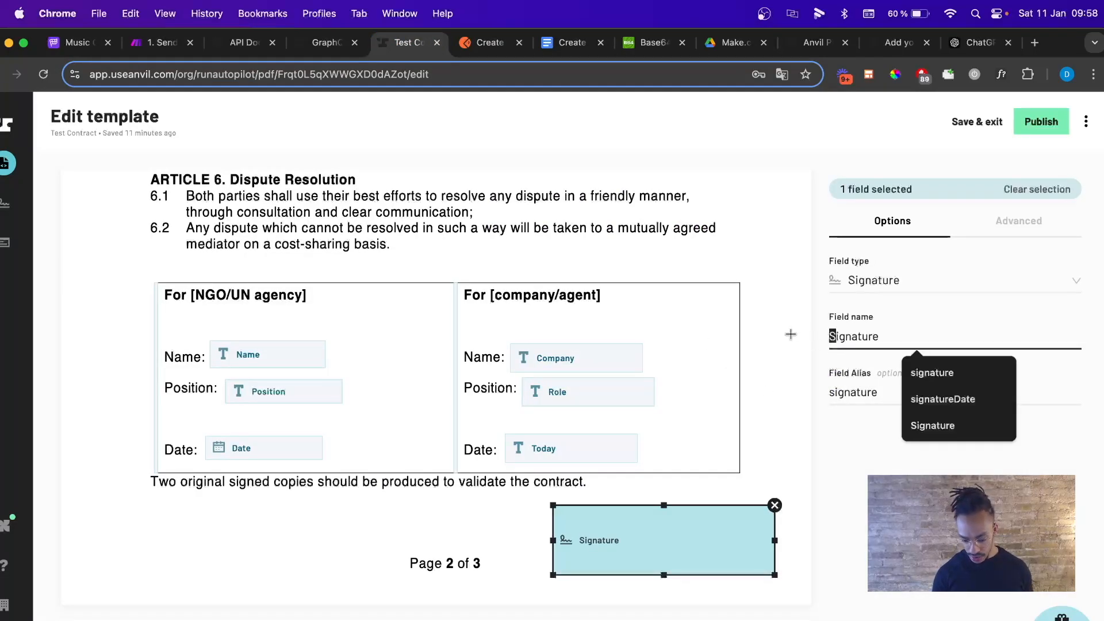
text(s)
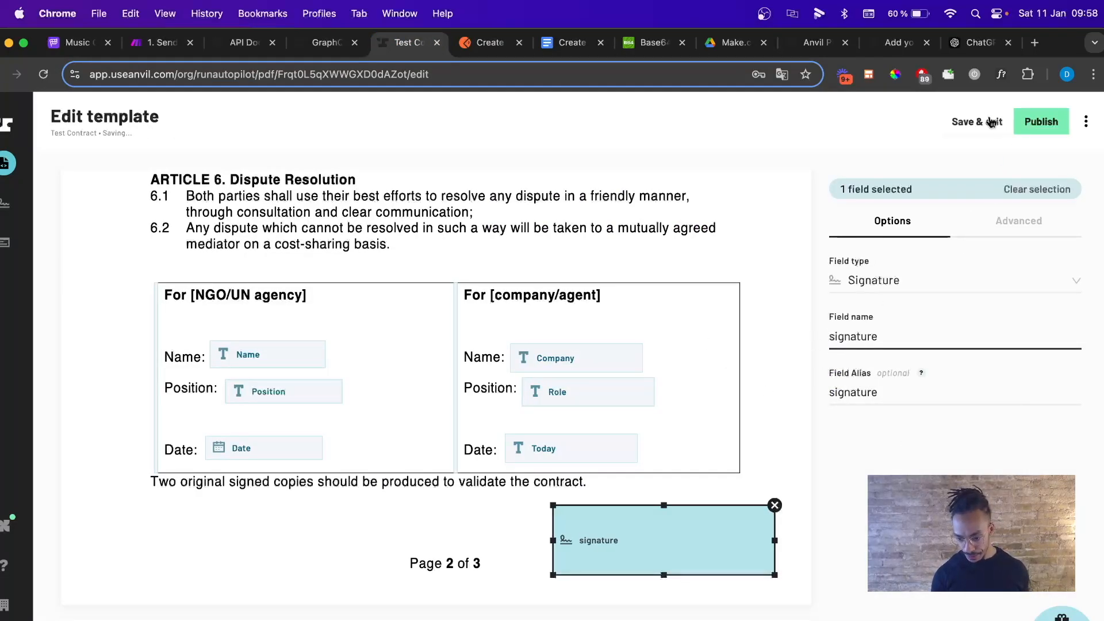
click(1035, 123)
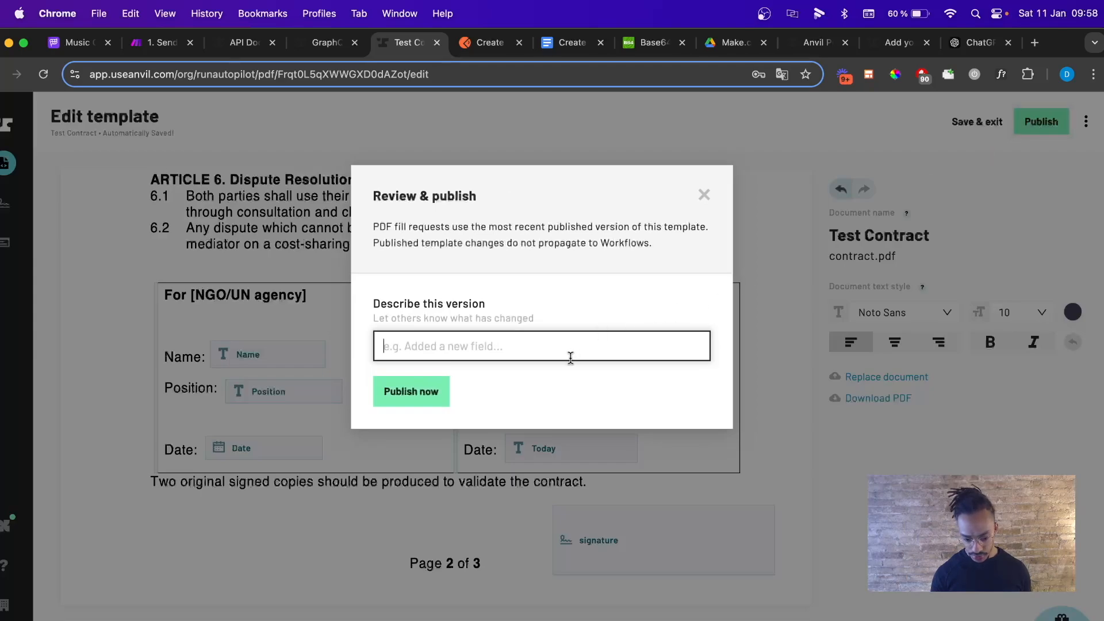
text(Signature input edited)
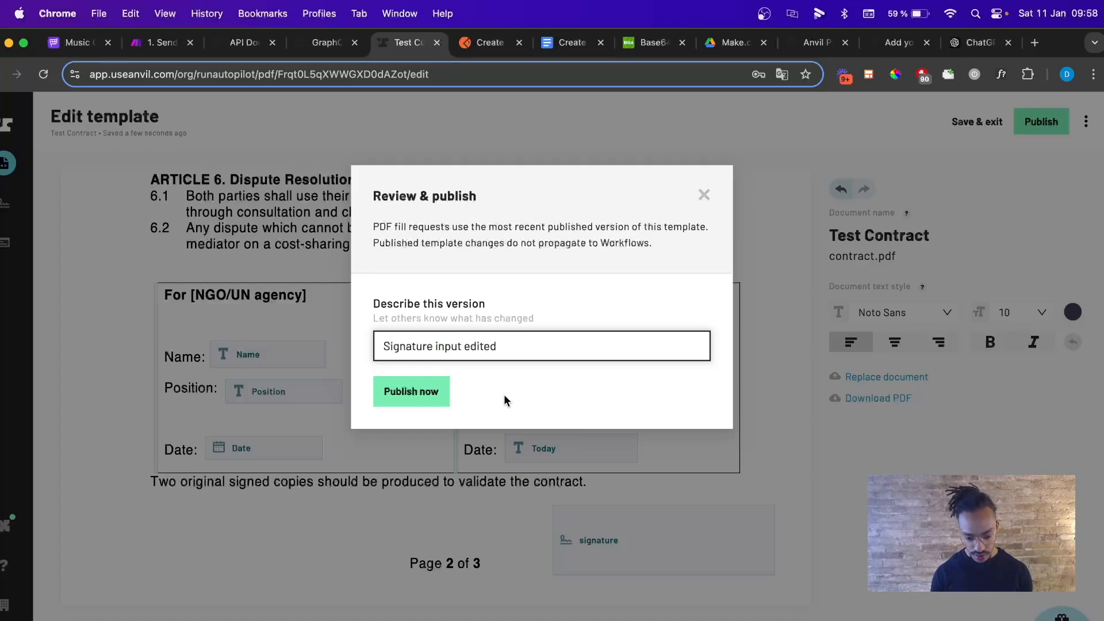
click(417, 394)
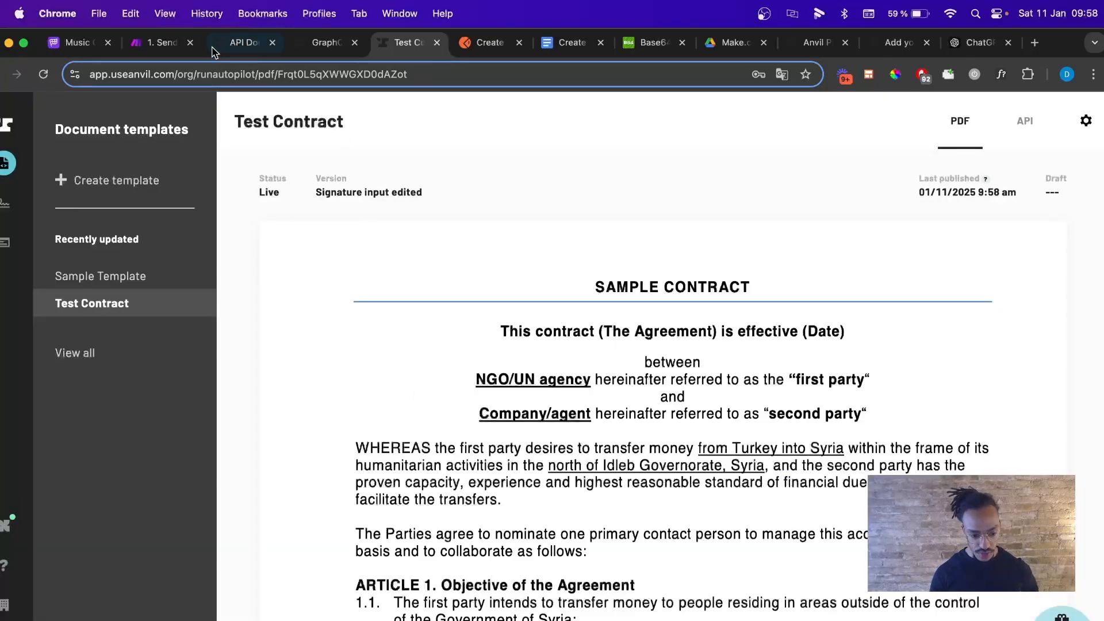
click(155, 42)
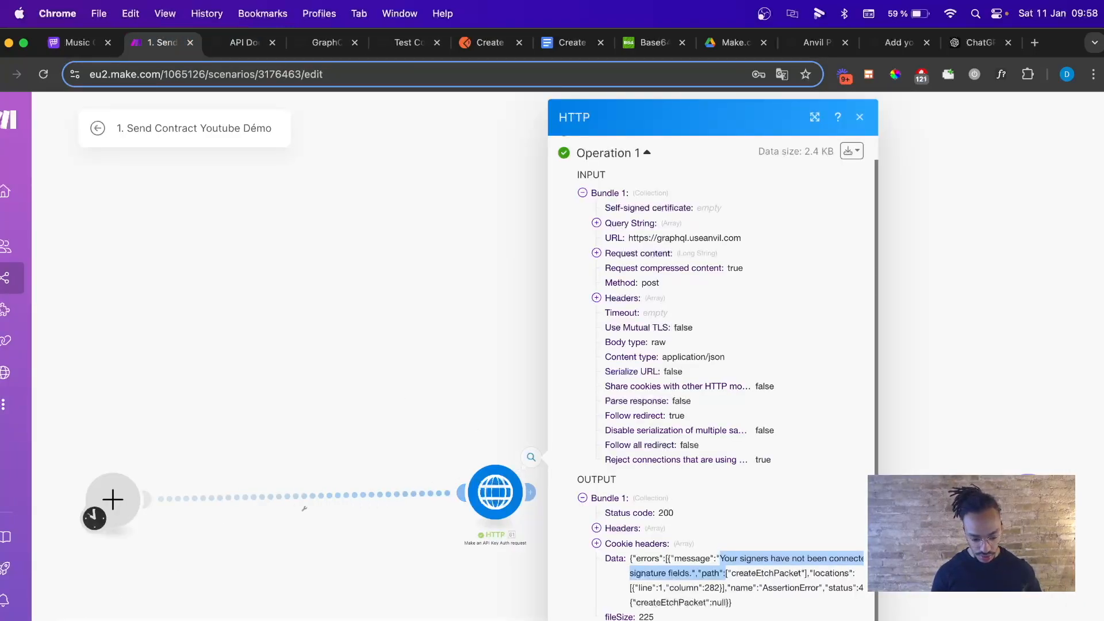
Rerun the scenario and confirm the HTTP output shows status 200 with the etch packet sent.
click(109, 598)
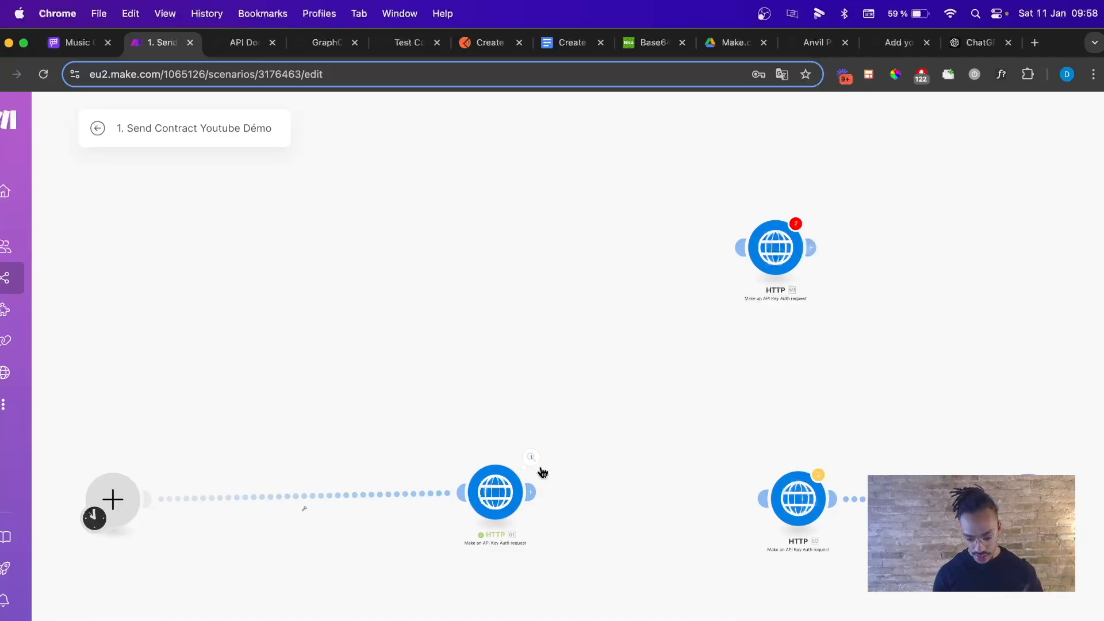
click(532, 457)
scroll(663, 513, down, 2)
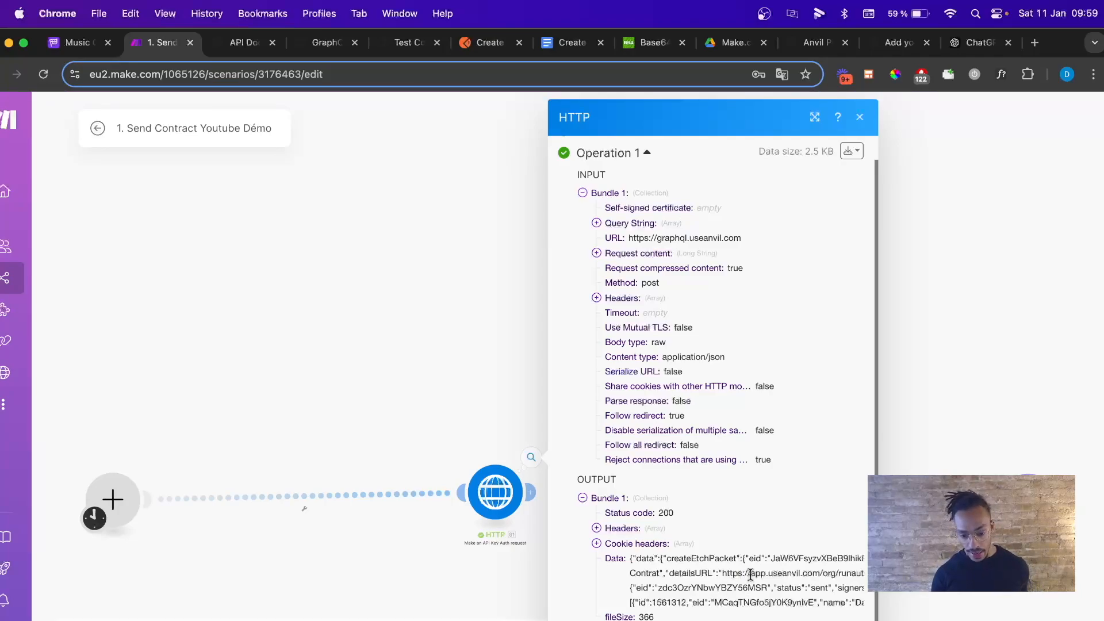
click(569, 50)
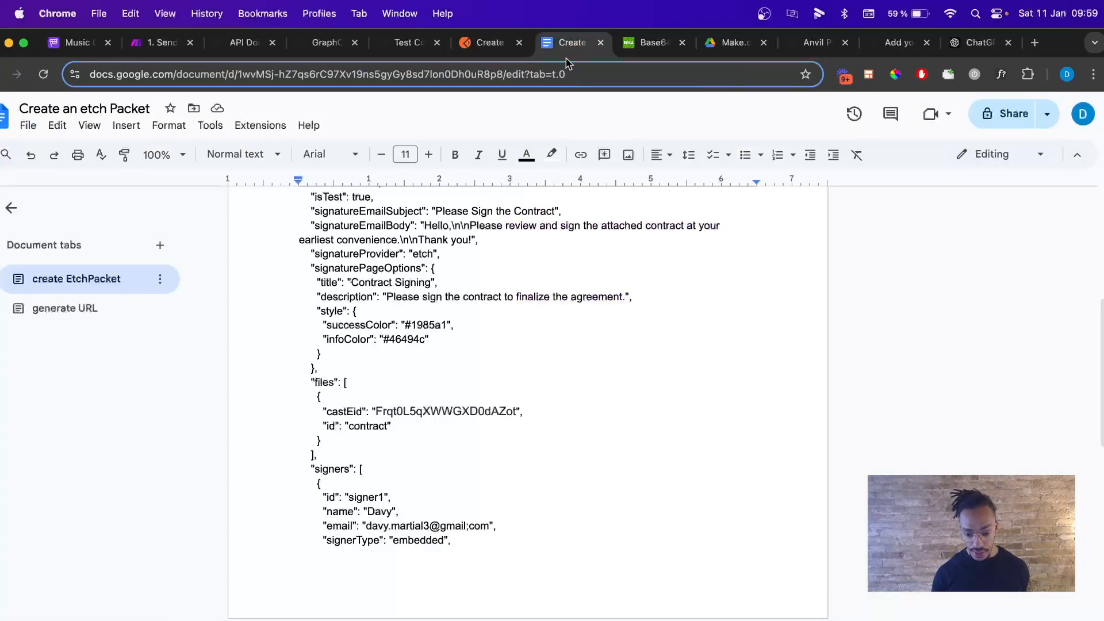
Inspect the 'signature' fieldId in the etch packet JSON's fields section.
scroll(503, 380, down, 5)
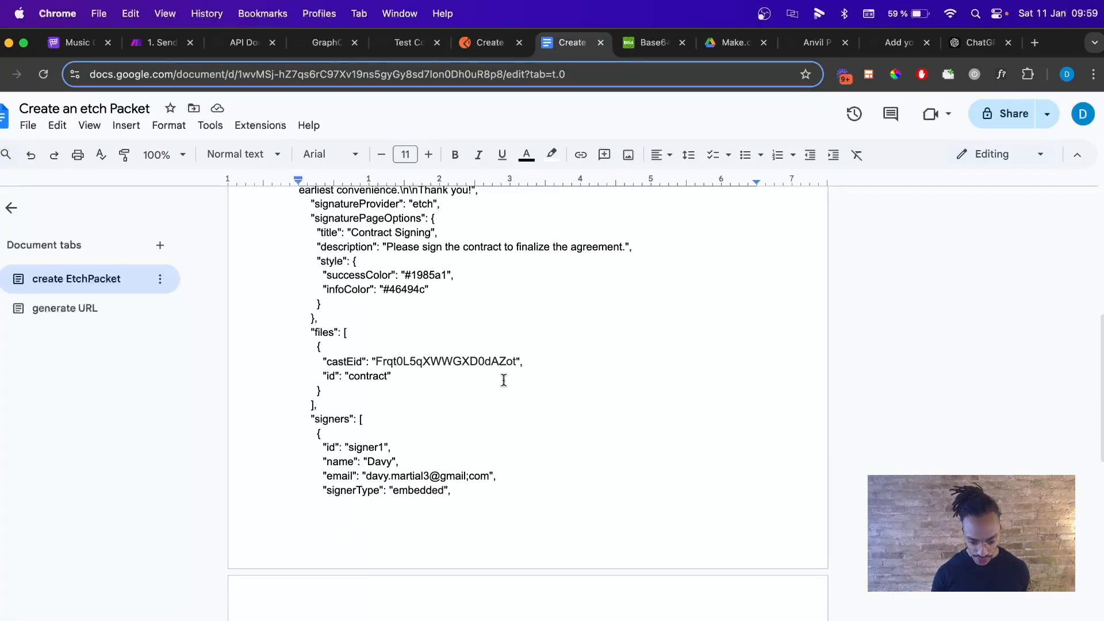
scroll(503, 380, down, 1)
click(381, 469)
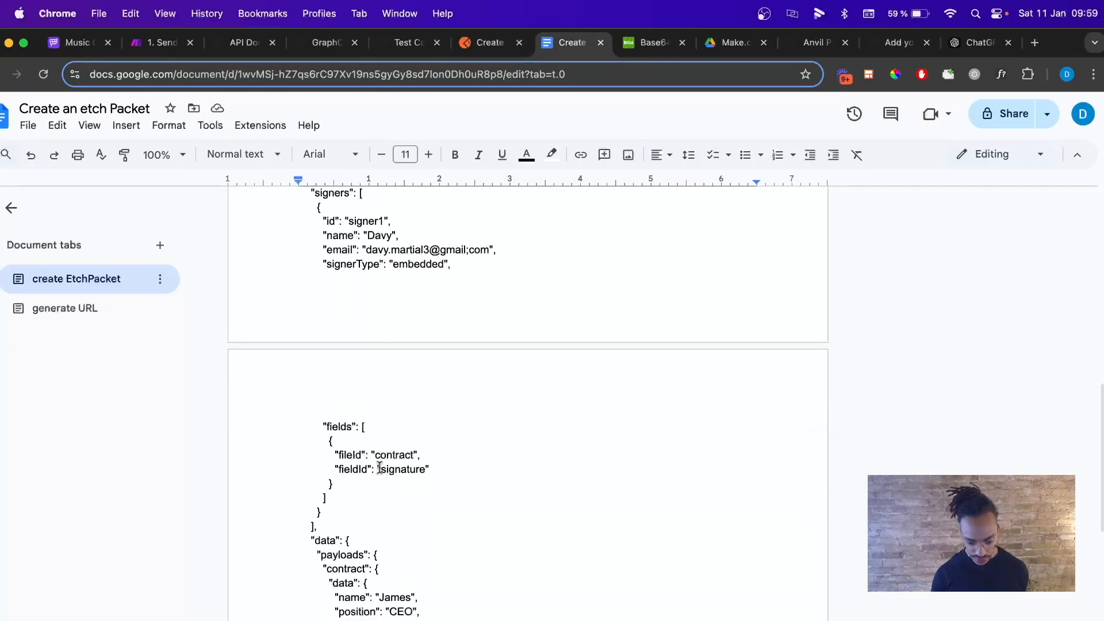
drag(383, 469, 385, 468)
click(406, 43)
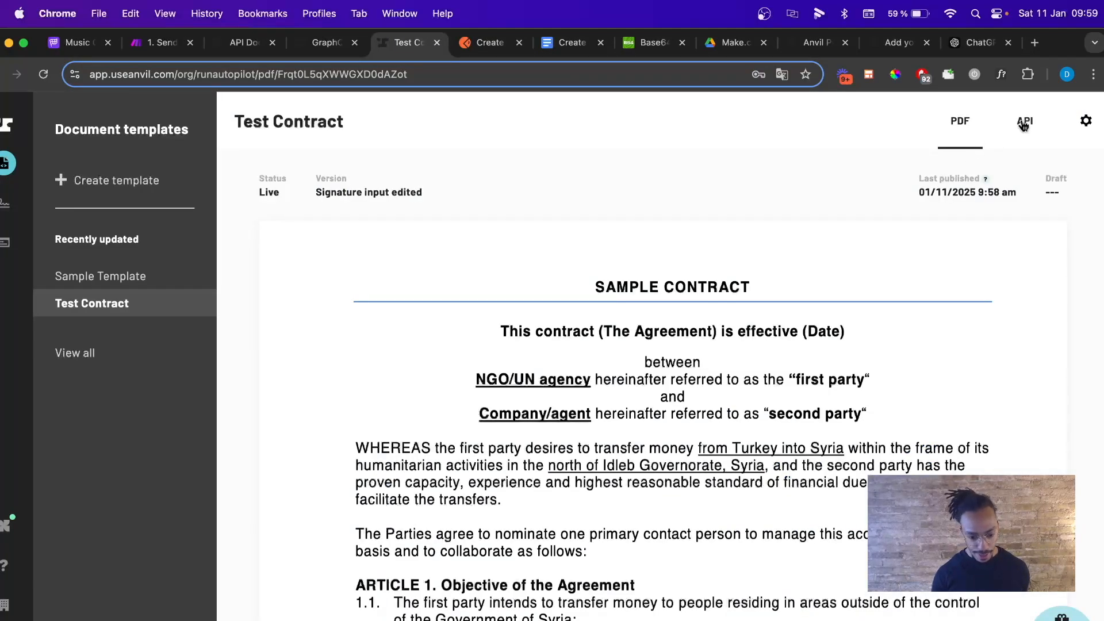
Edit the Test Contract template and verify the page-2 field's name and alias are 'signature'.
click(1086, 121)
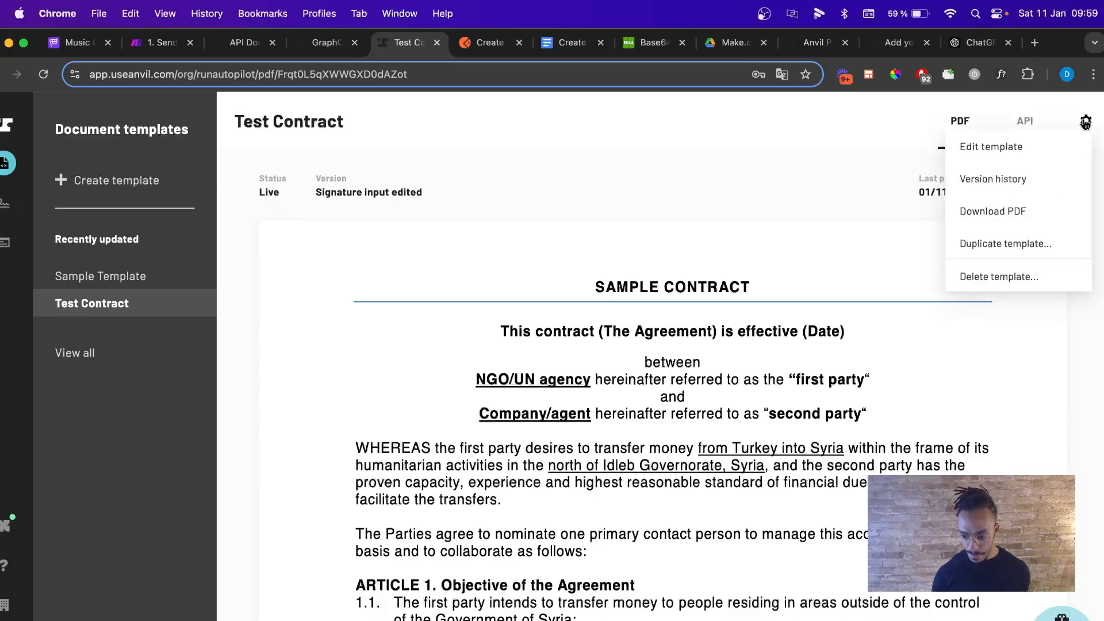
click(1011, 162)
scroll(654, 387, down, 15)
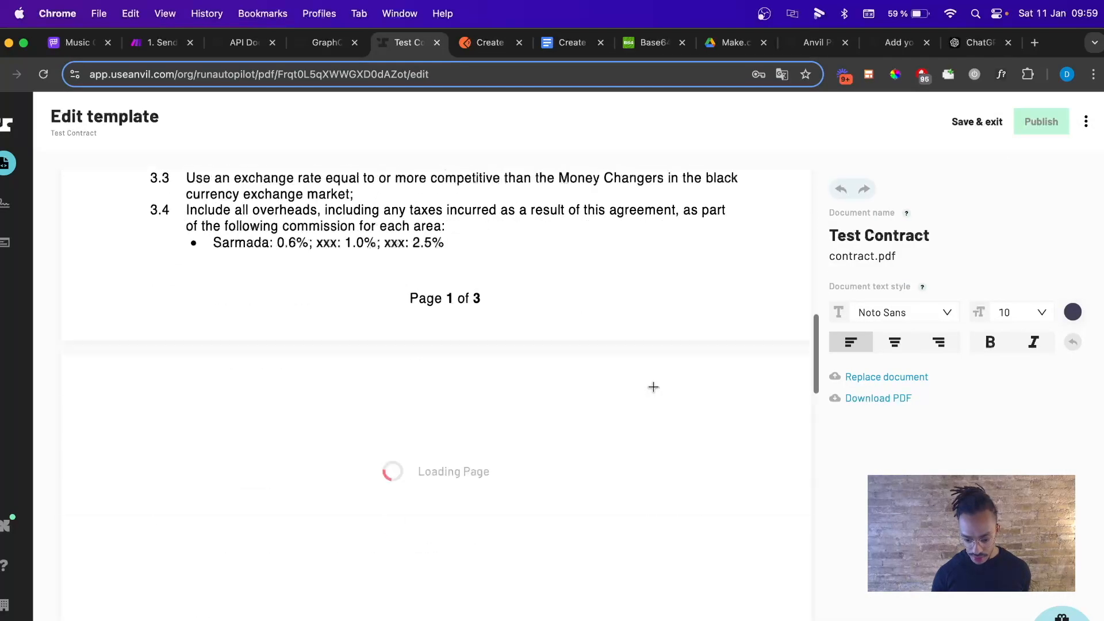
scroll(654, 387, down, 2)
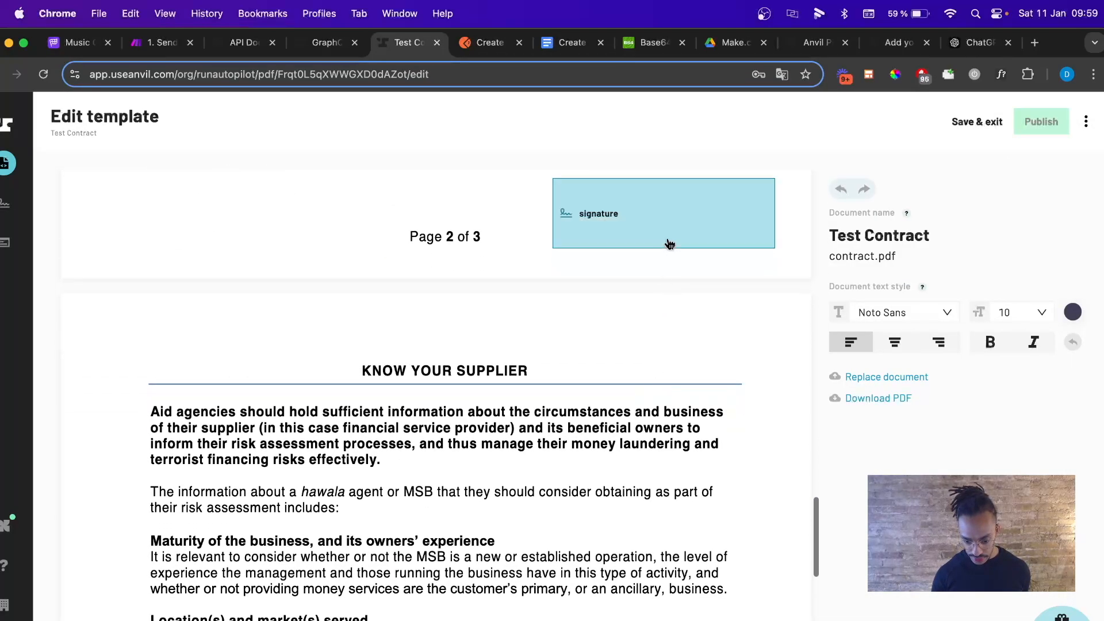
click(666, 240)
click(829, 337)
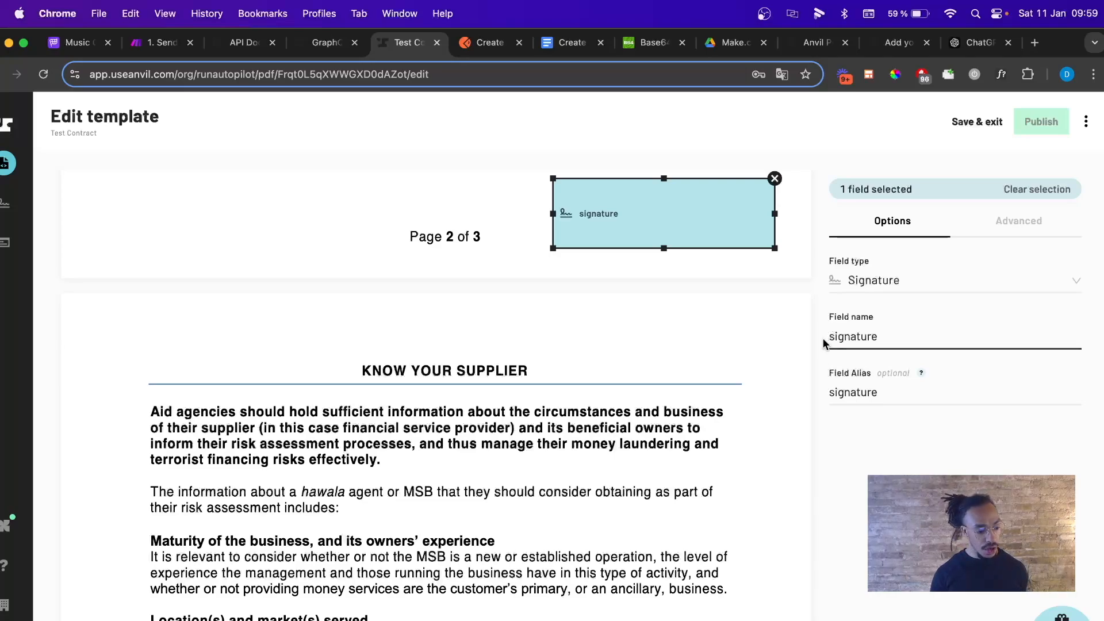
click(173, 46)
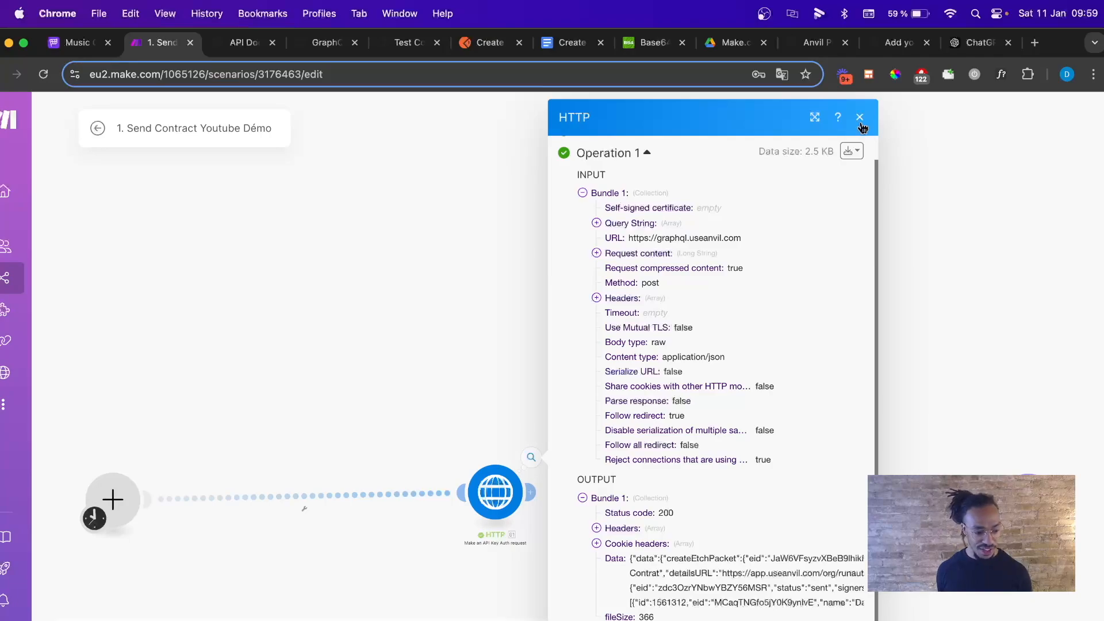
Close the HTTP run results, then reopen them to review the 200 status and sent etch packet.
click(861, 119)
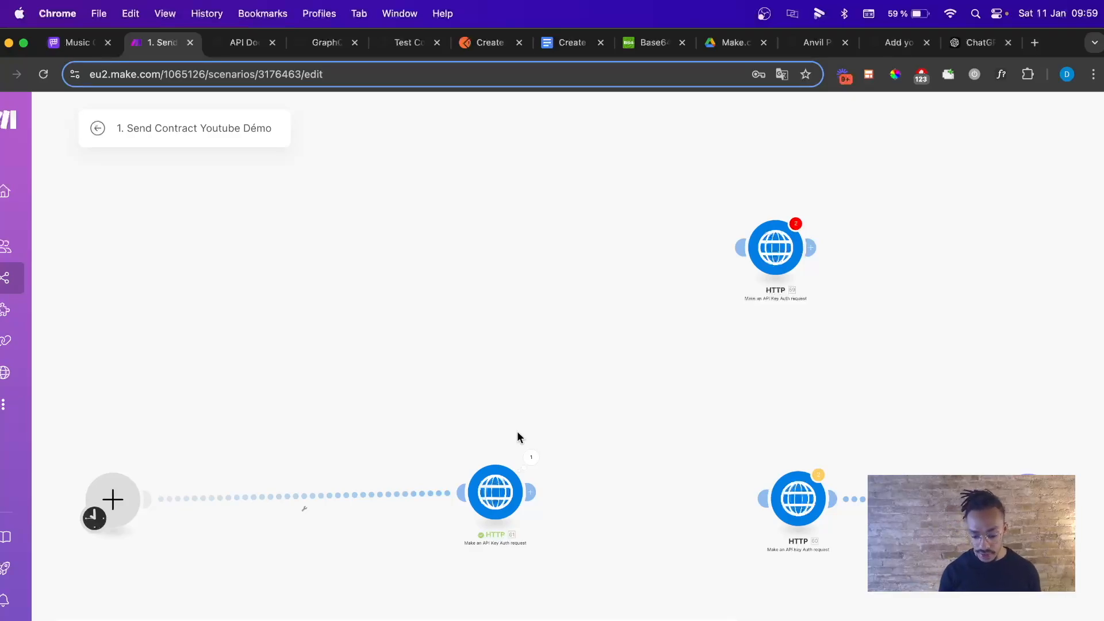
click(531, 459)
scroll(670, 479, down, 1)
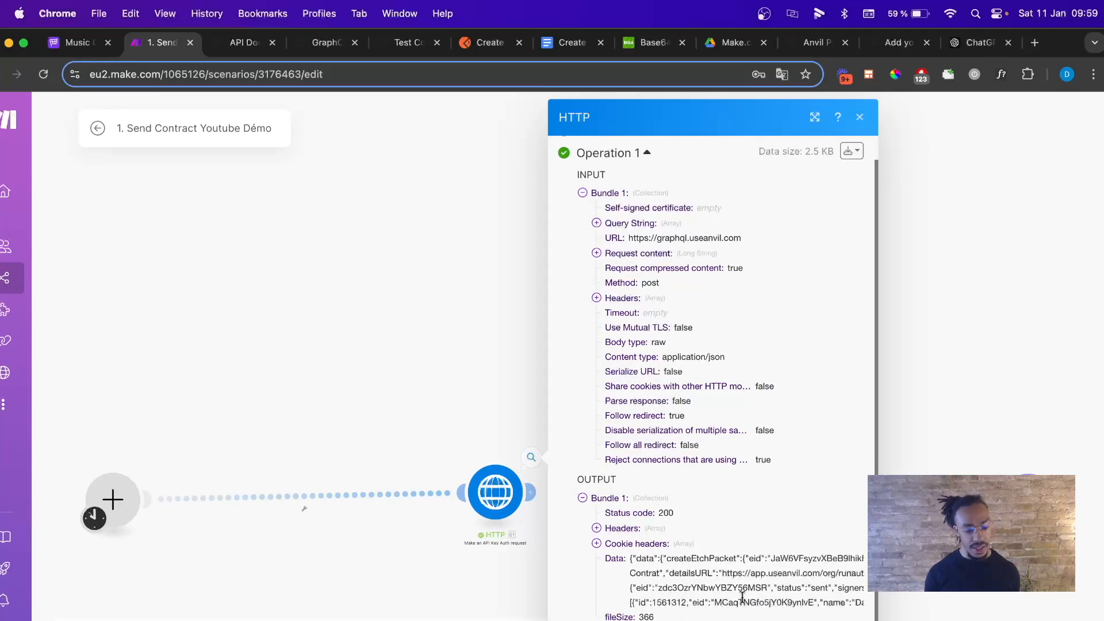
Set Parse response to Yes in the createEtchPacket HTTP module's settings.
click(860, 118)
click(501, 515)
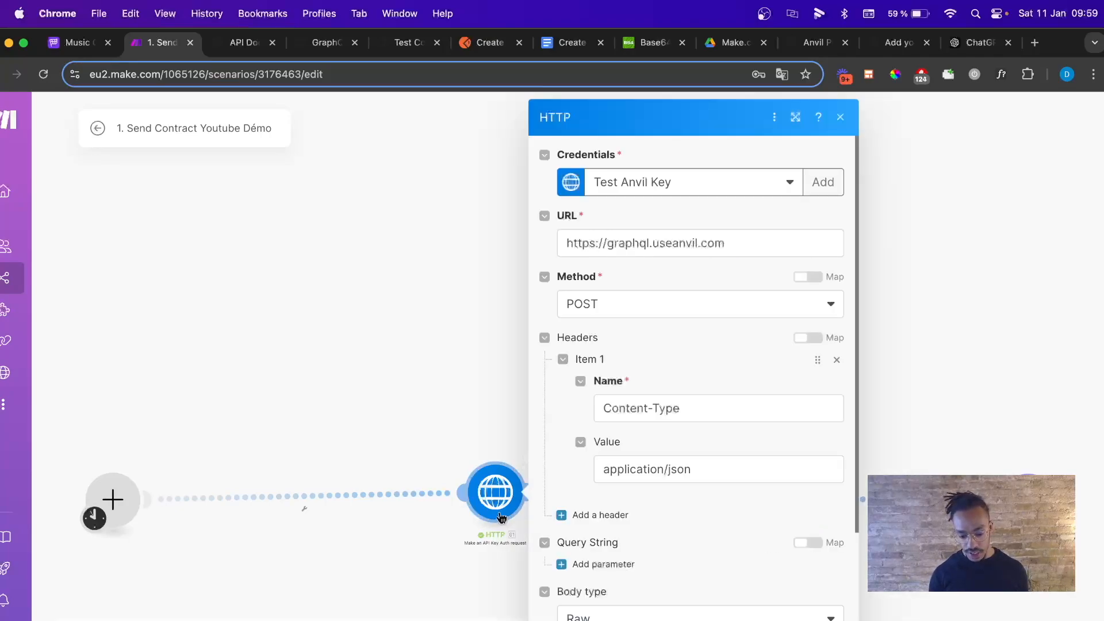
scroll(604, 430, down, 5)
scroll(604, 430, down, 5)
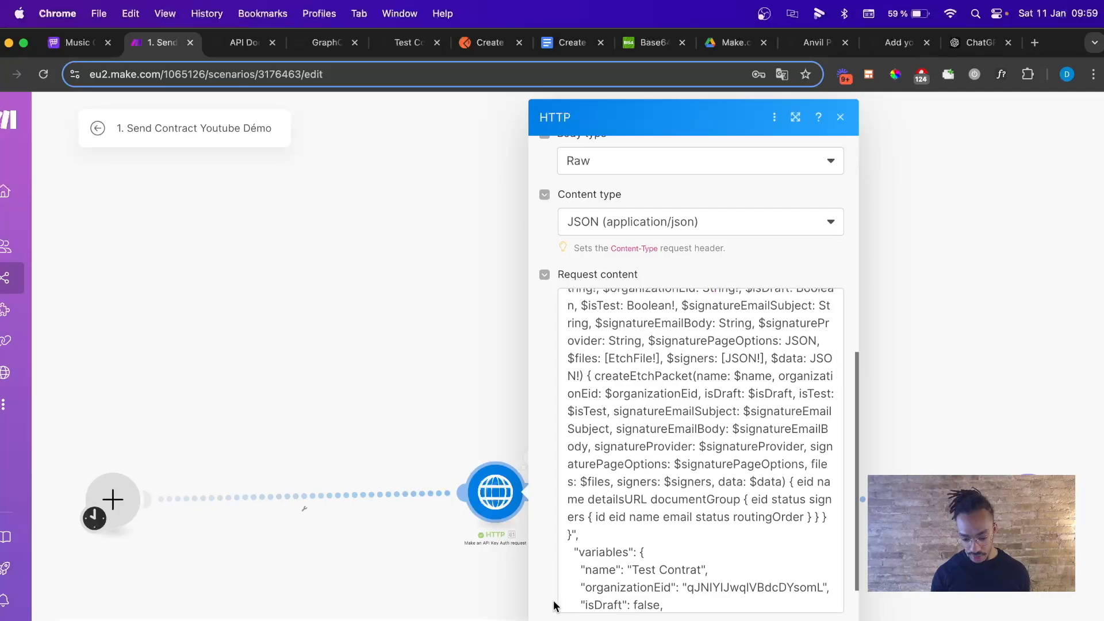
scroll(555, 604, down, 3)
click(563, 564)
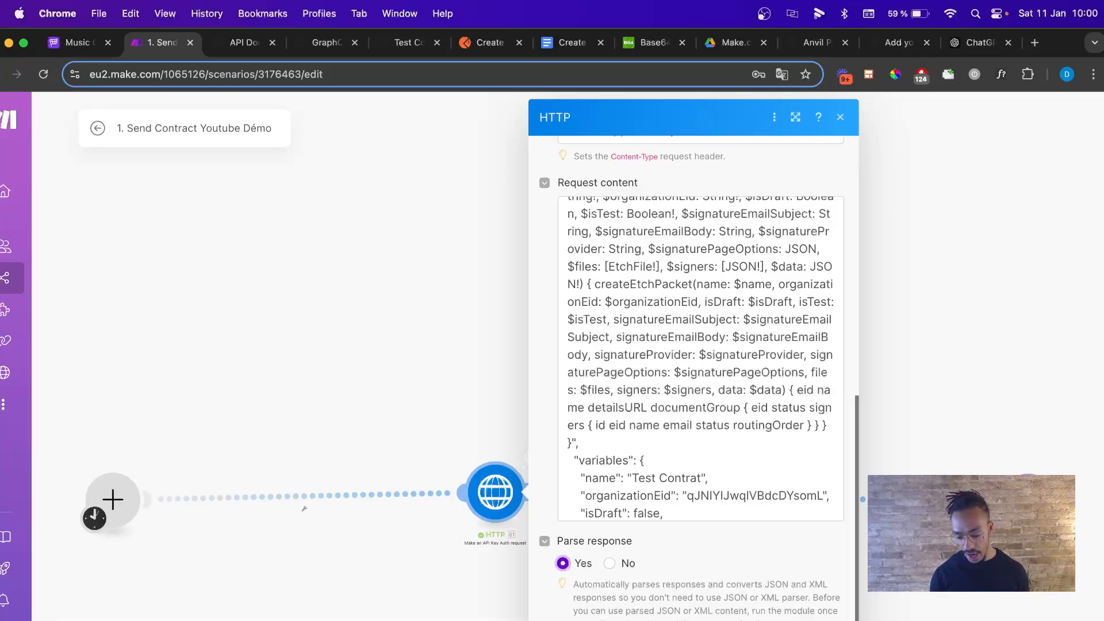
key(Escape)
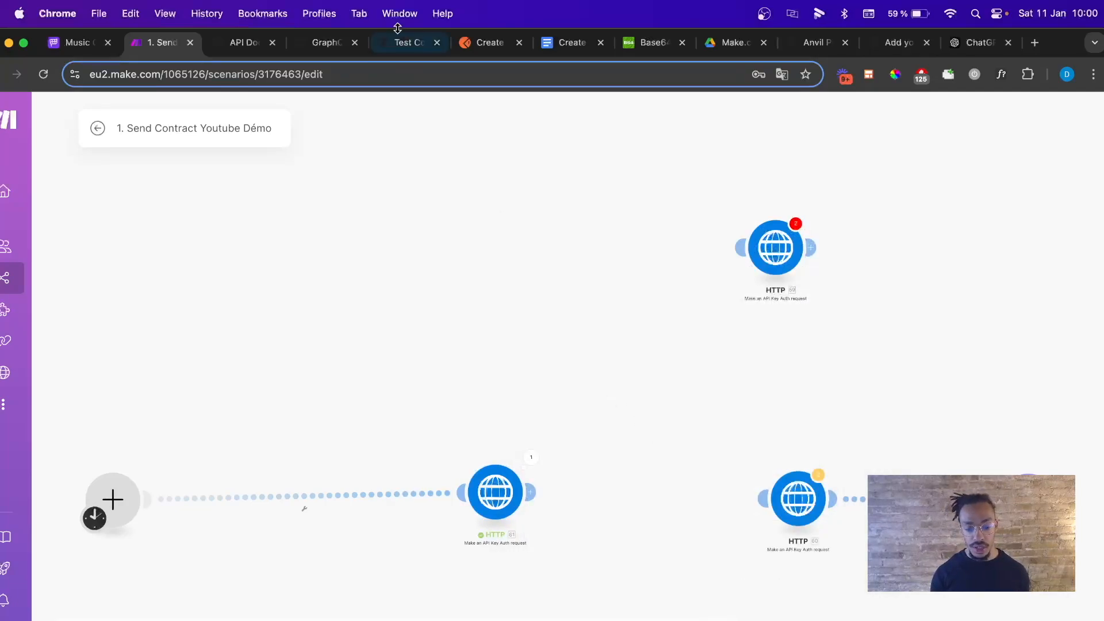
Read the generateEtchSignURL mutation reference, noting its signerEid and clientUserId arguments.
click(326, 46)
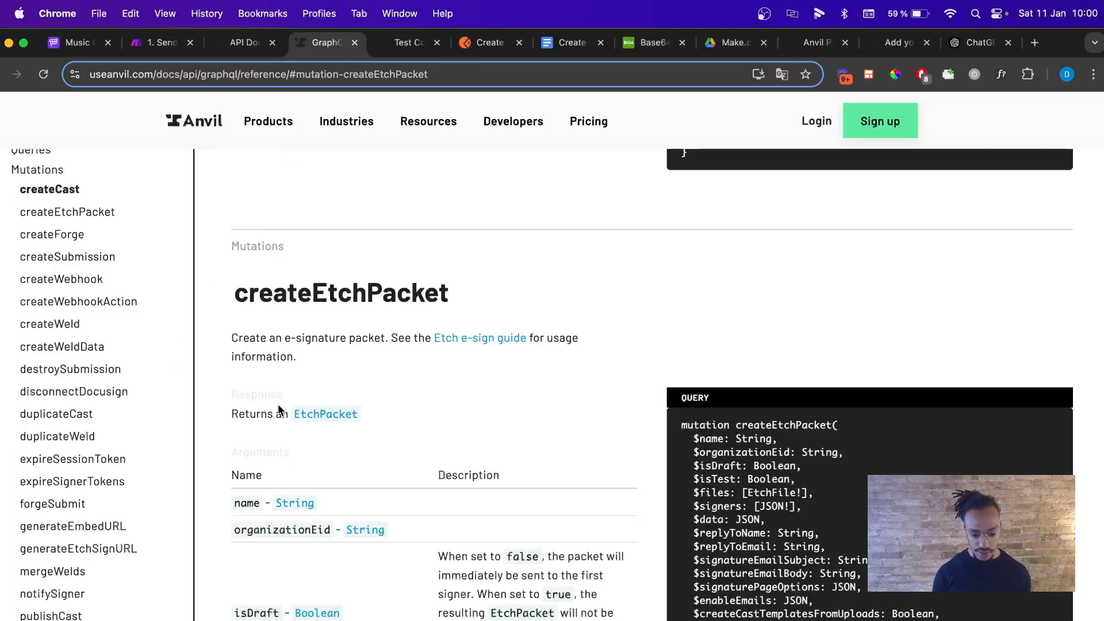
scroll(278, 409, down, 20)
scroll(116, 308, up, 2)
scroll(115, 313, down, 15)
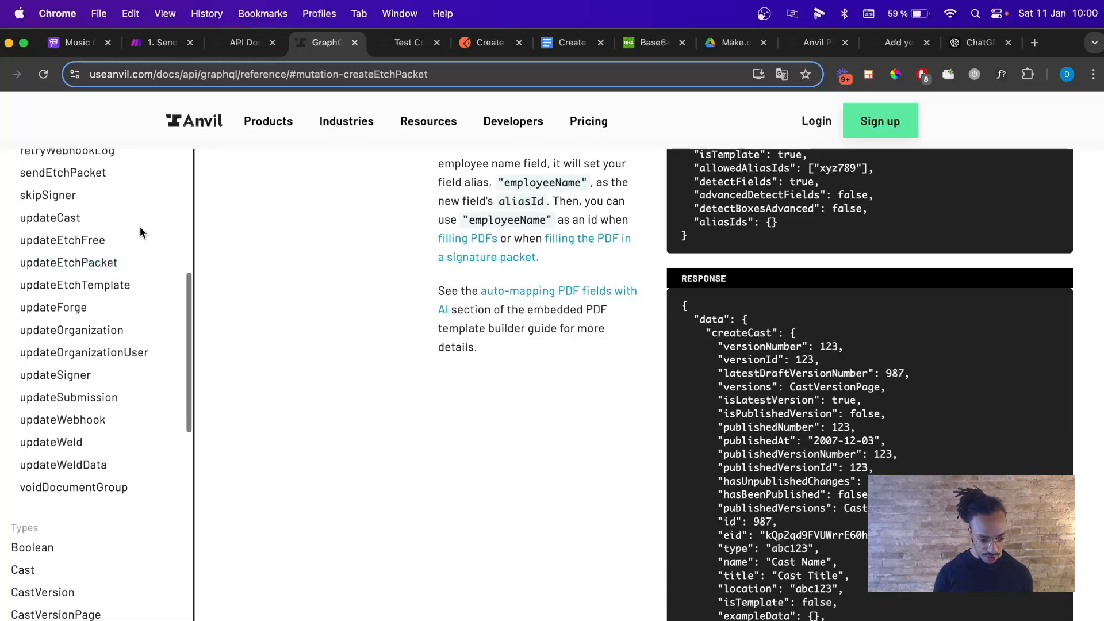
scroll(148, 466, up, 15)
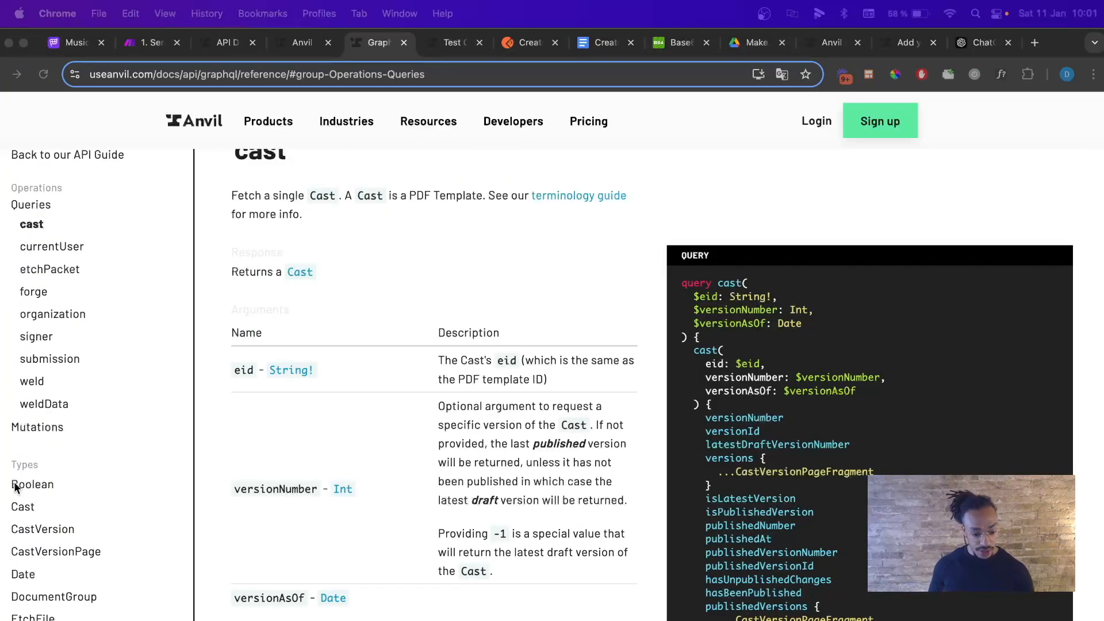
click(40, 430)
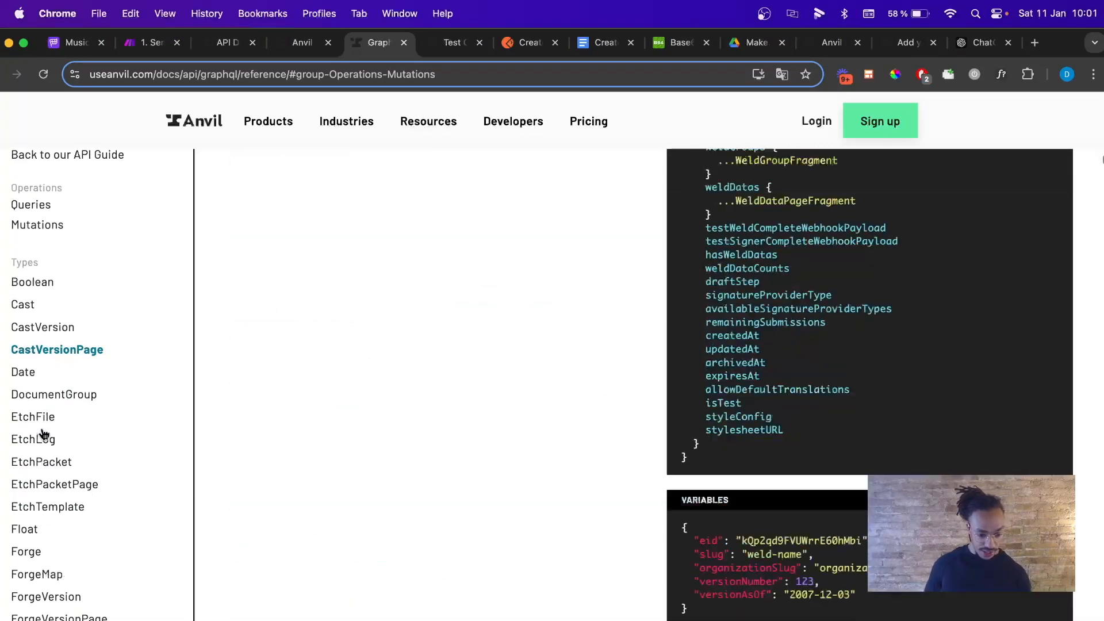
scroll(55, 417, down, 3)
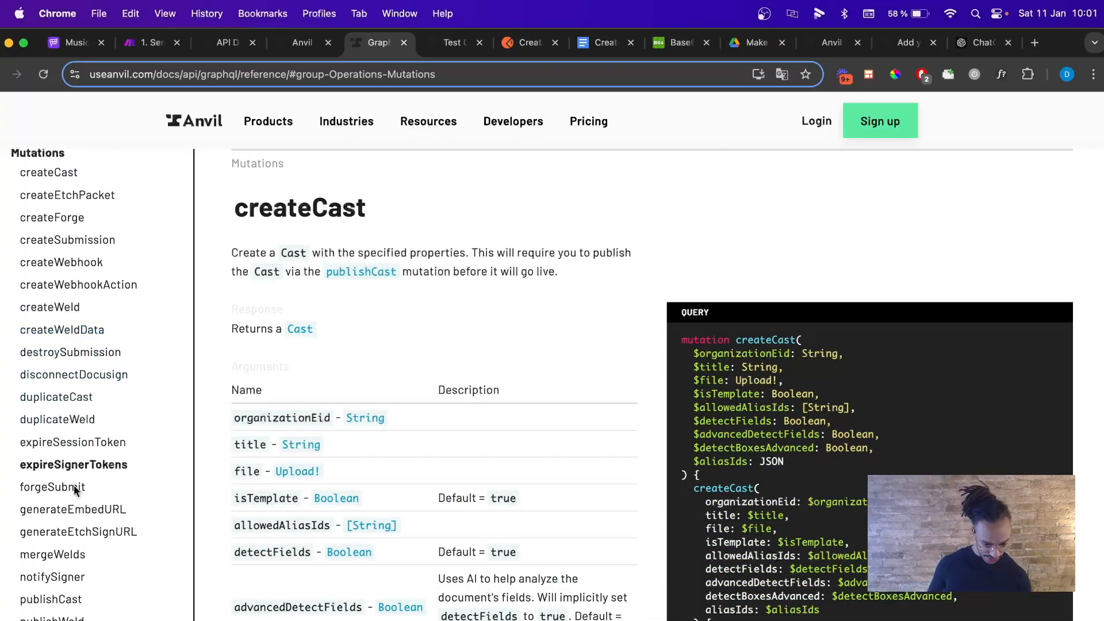
click(105, 536)
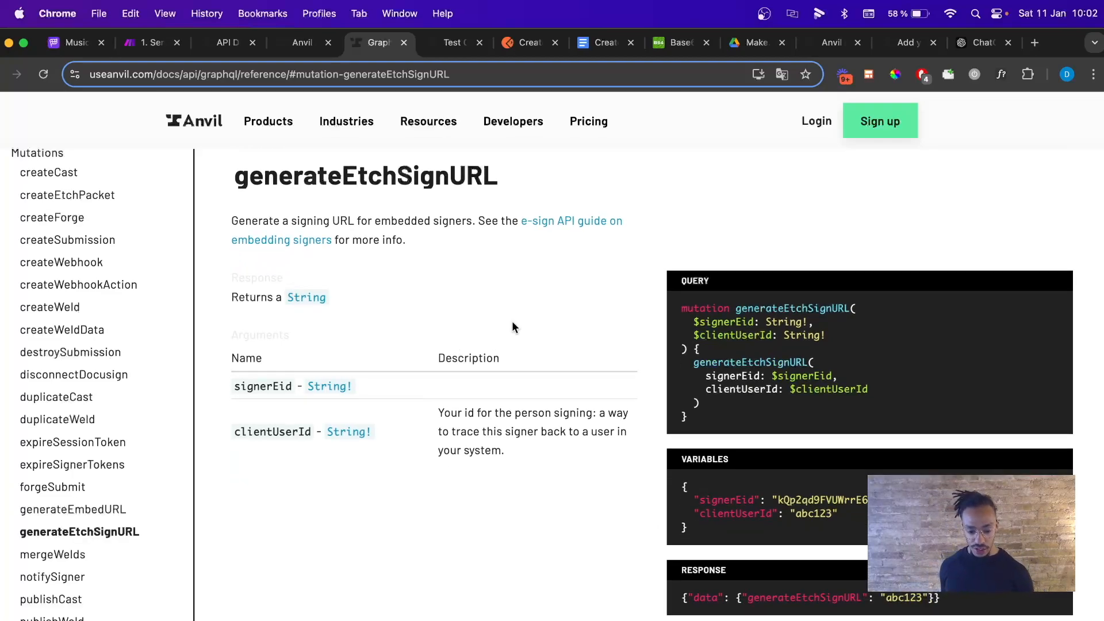
scroll(686, 421, down, 2)
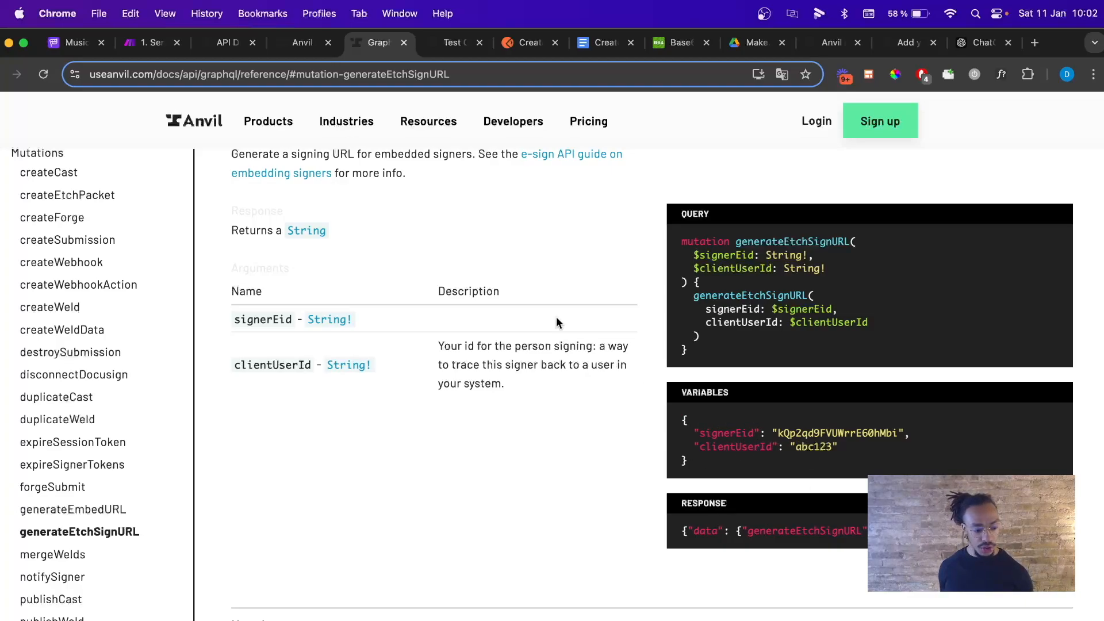
click(611, 42)
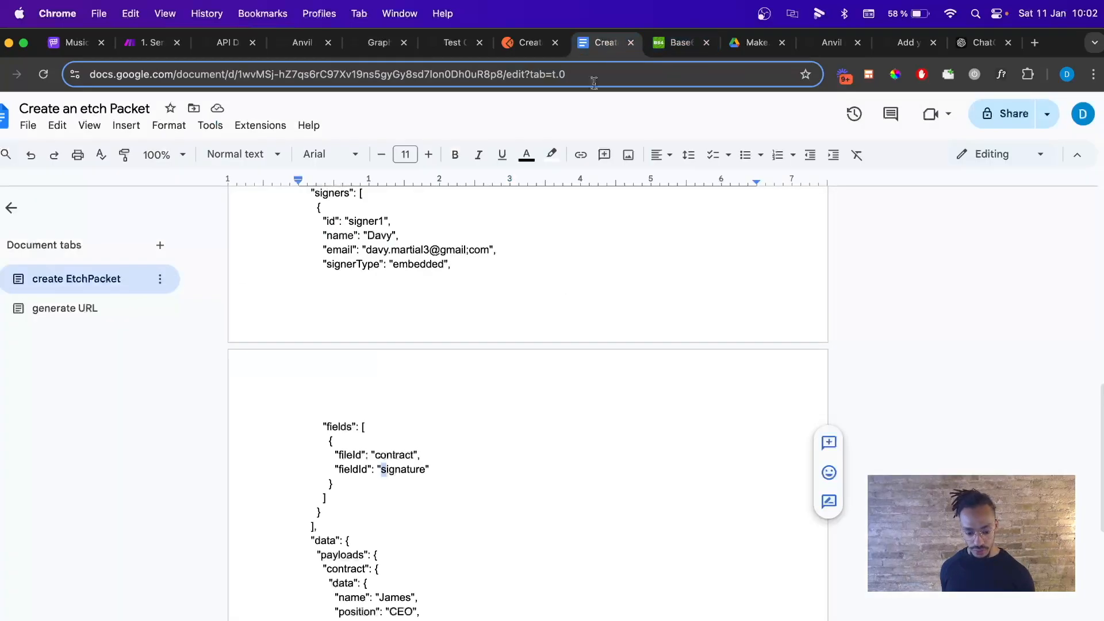
Review the generate URL tab's generateEtchSignURL body with signerEid and clientUserId placeholders, then return to Make.
scroll(514, 374, down, 5)
click(115, 311)
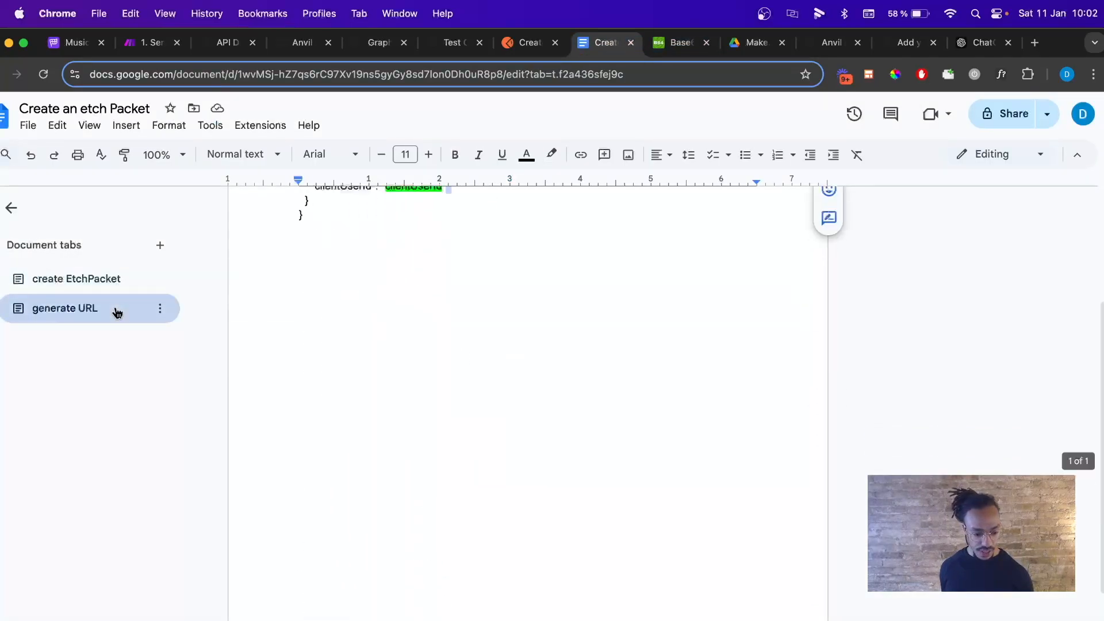
scroll(433, 384, up, 5)
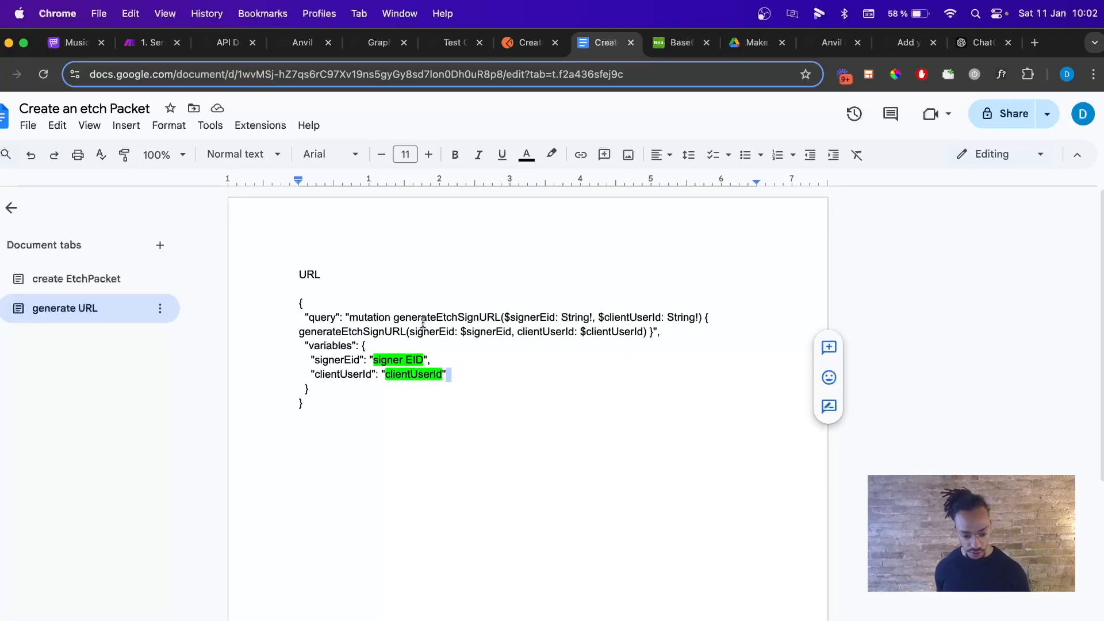
click(375, 368)
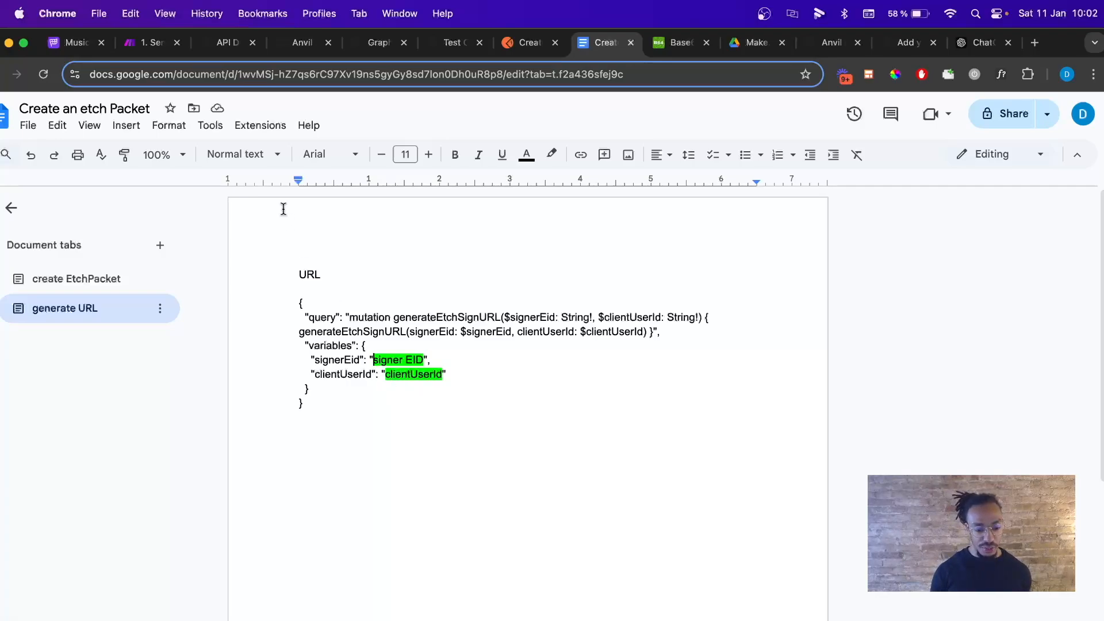
click(148, 49)
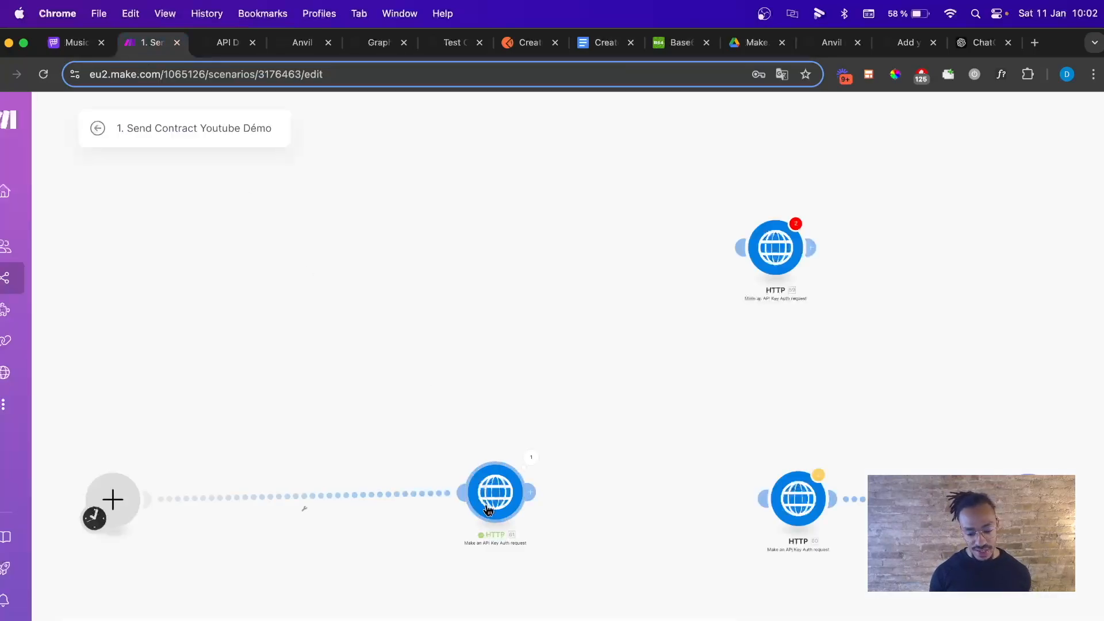
click(531, 457)
scroll(659, 509, down, 2)
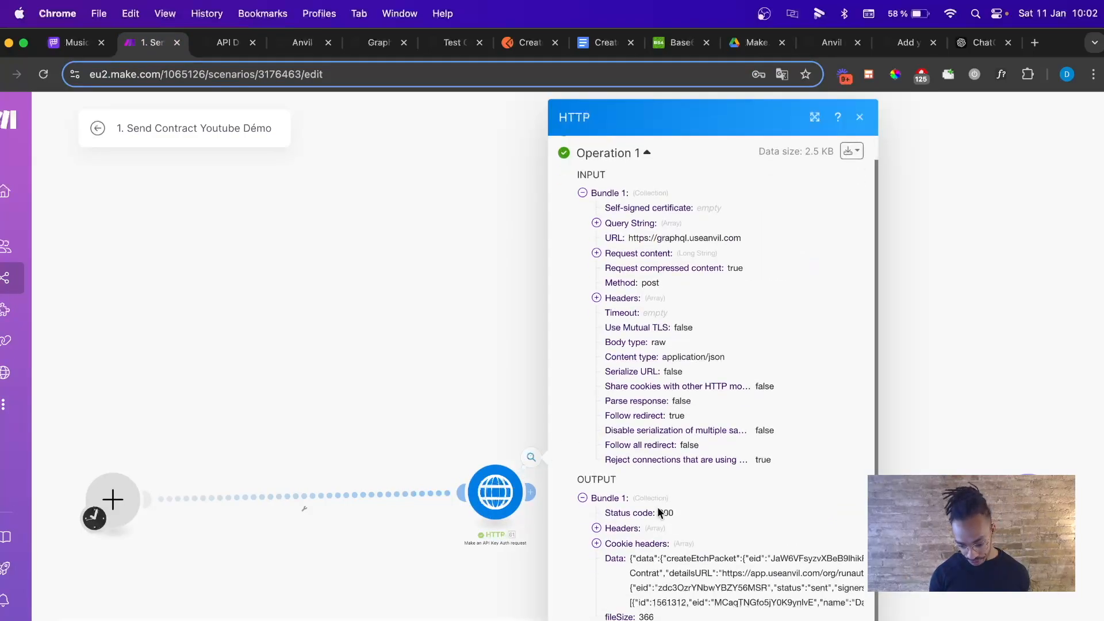
scroll(777, 438, up, 2)
click(850, 178)
click(813, 227)
scroll(569, 386, down, 10)
scroll(568, 387, down, 6)
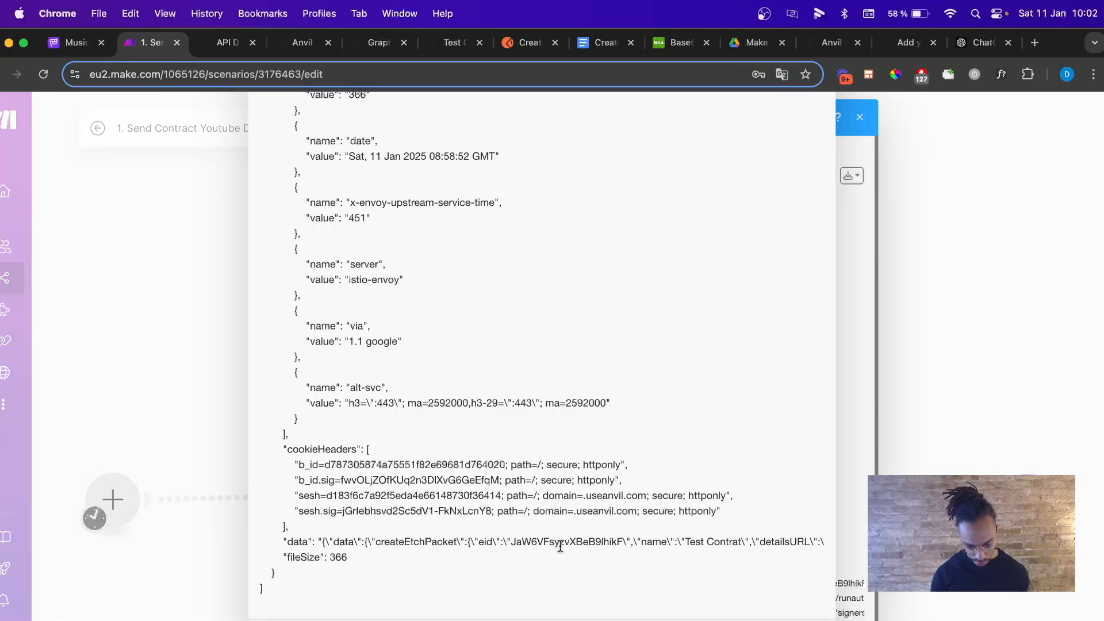
scroll(560, 546, right, 10)
scroll(563, 545, right, 12)
scroll(563, 545, right, 8)
scroll(563, 545, right, 2)
drag(611, 542, 728, 542)
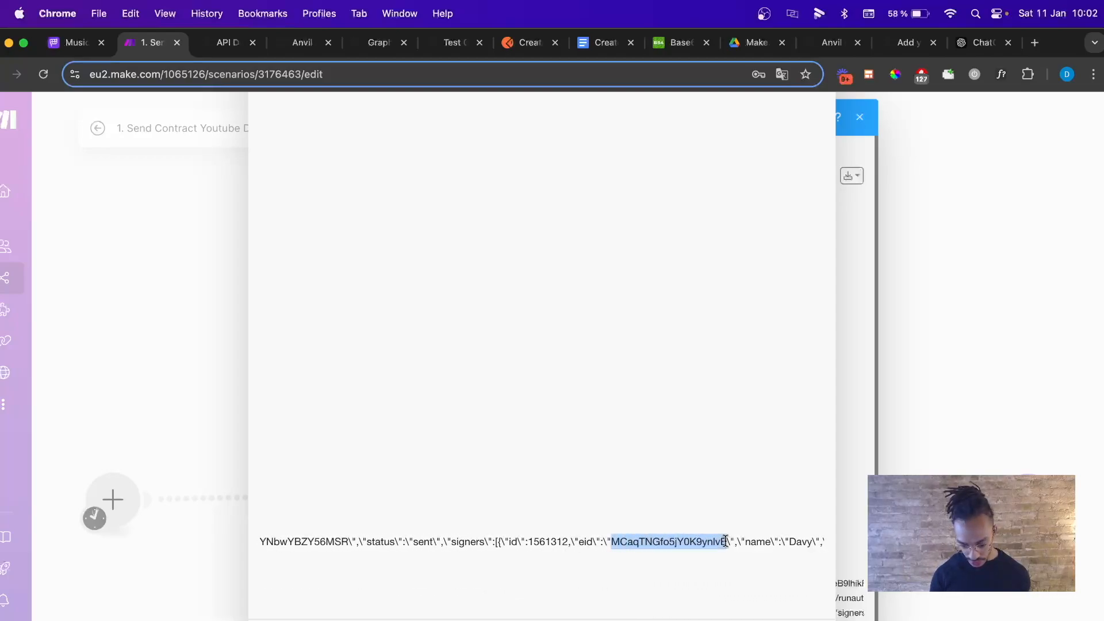
double_click(526, 542)
click(532, 541)
drag(528, 542, 561, 539)
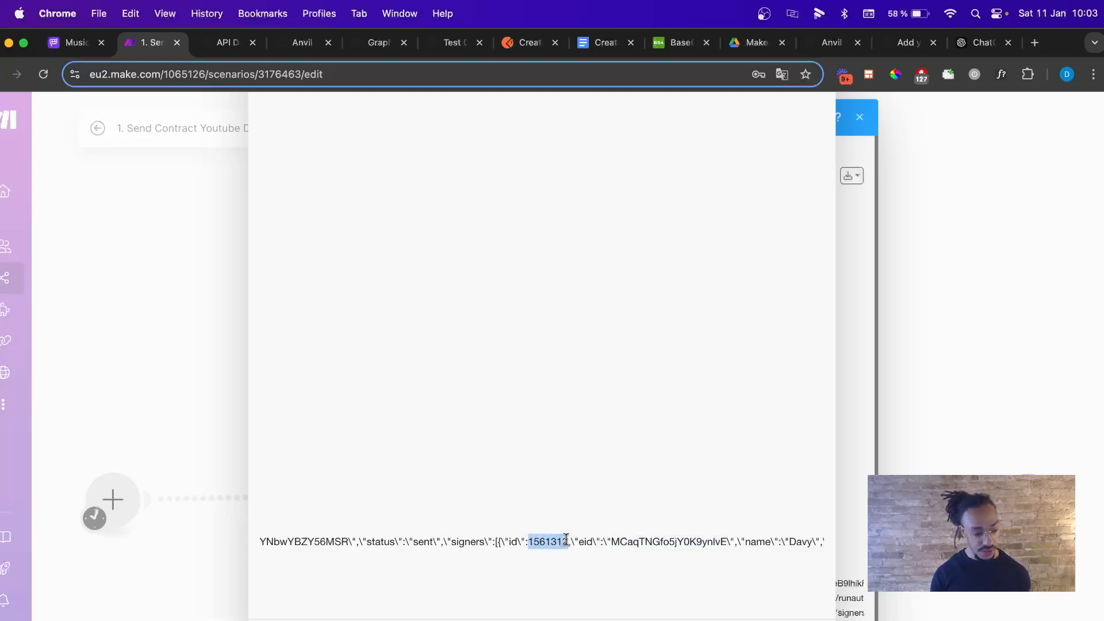
click(861, 123)
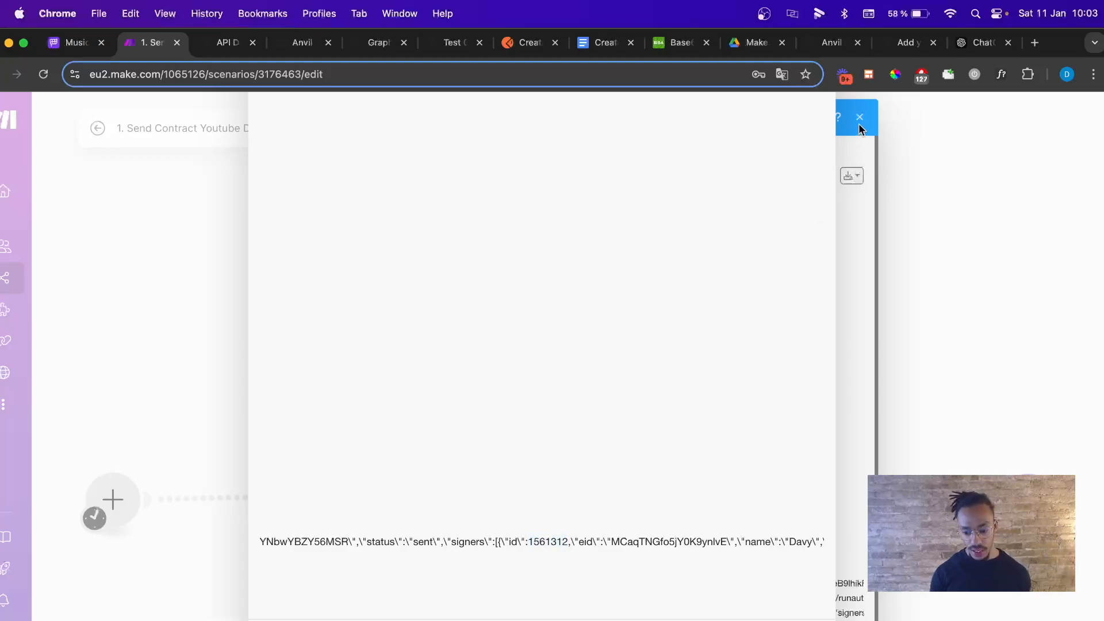
click(860, 118)
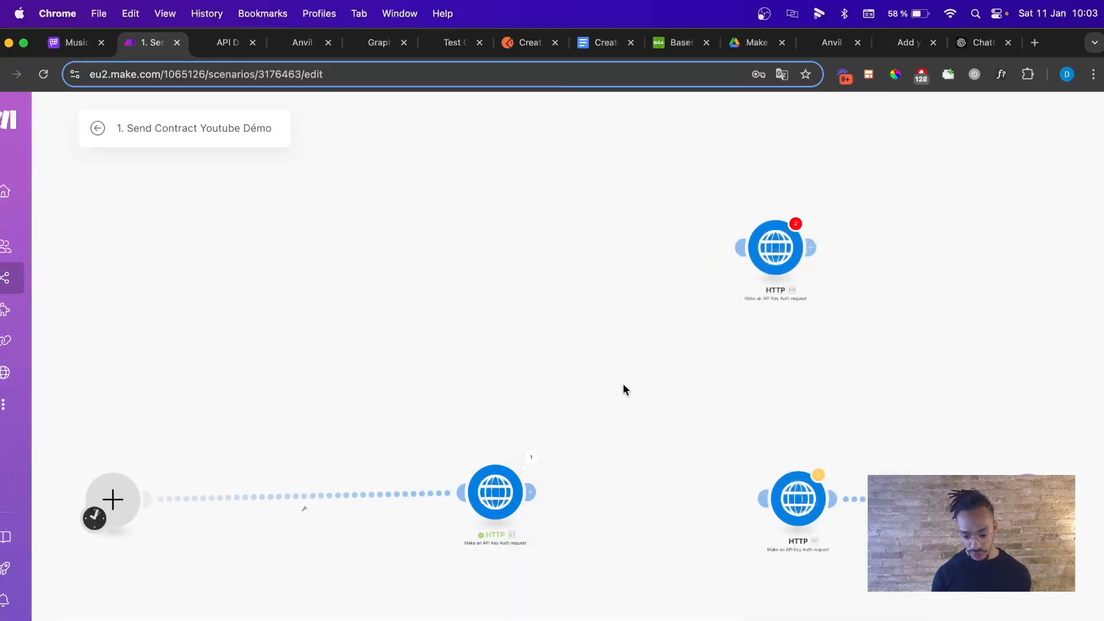
Clone the createEtchPacket HTTP module and drop the copy into the flow.
right_click(505, 492)
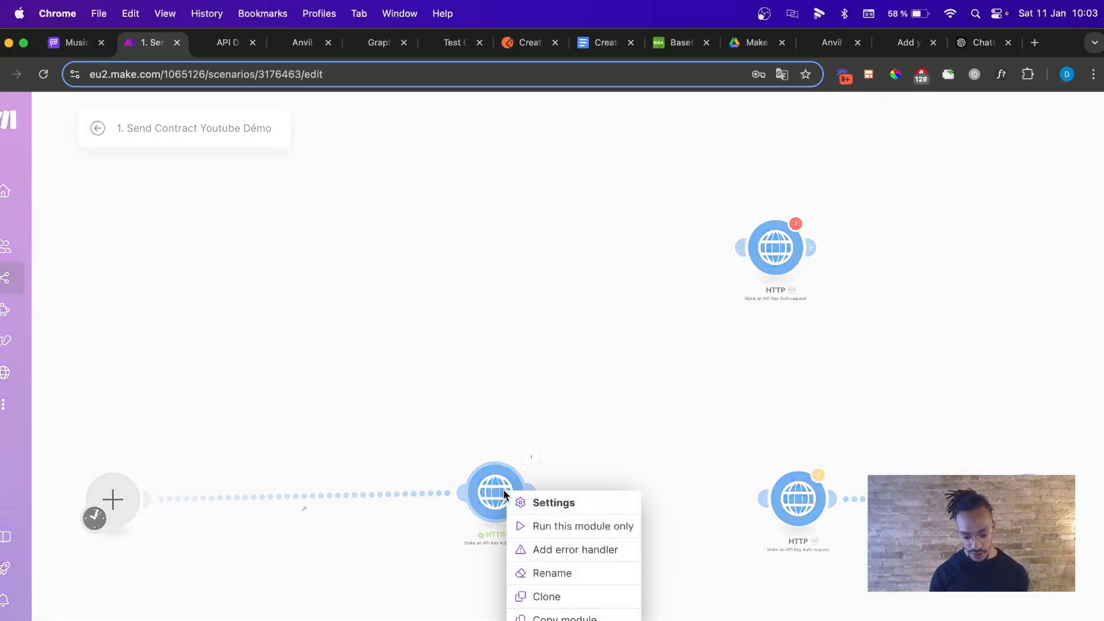
click(549, 596)
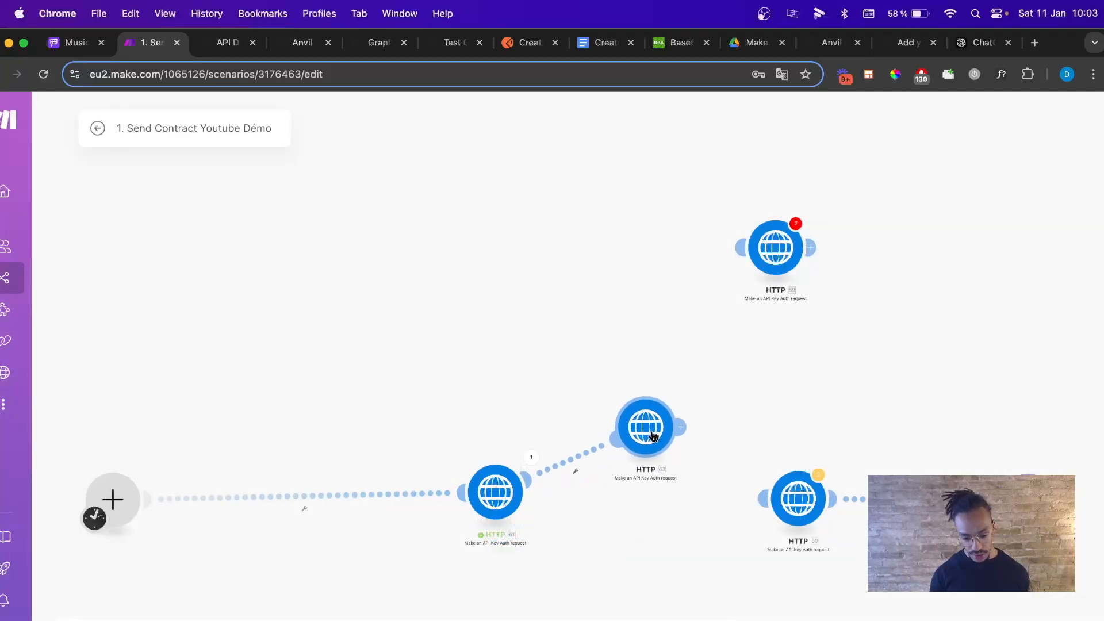
click(637, 426)
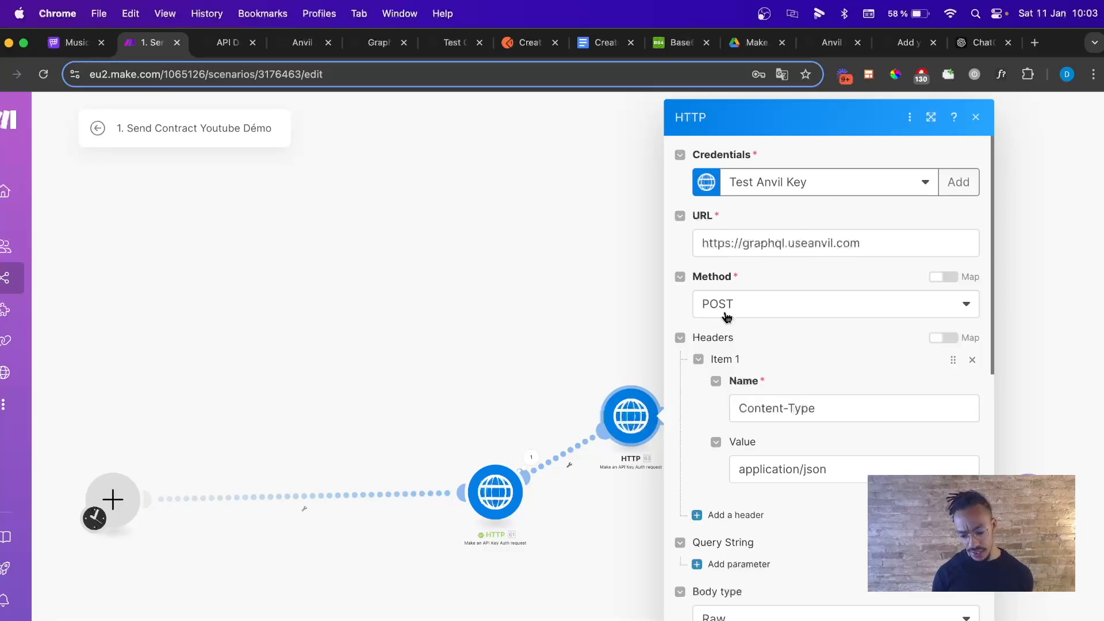
Open the copy's Request content, then bring up the generate URL JSON in Google Docs.
scroll(779, 463, down, 2)
scroll(778, 466, down, 5)
scroll(778, 468, down, 2)
click(791, 383)
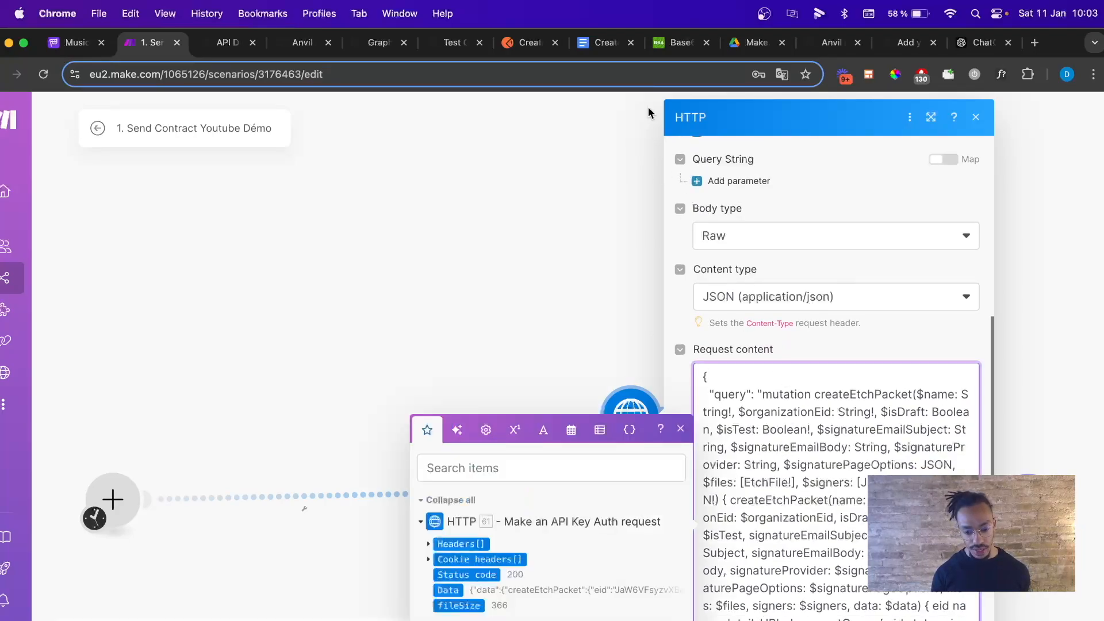
click(605, 45)
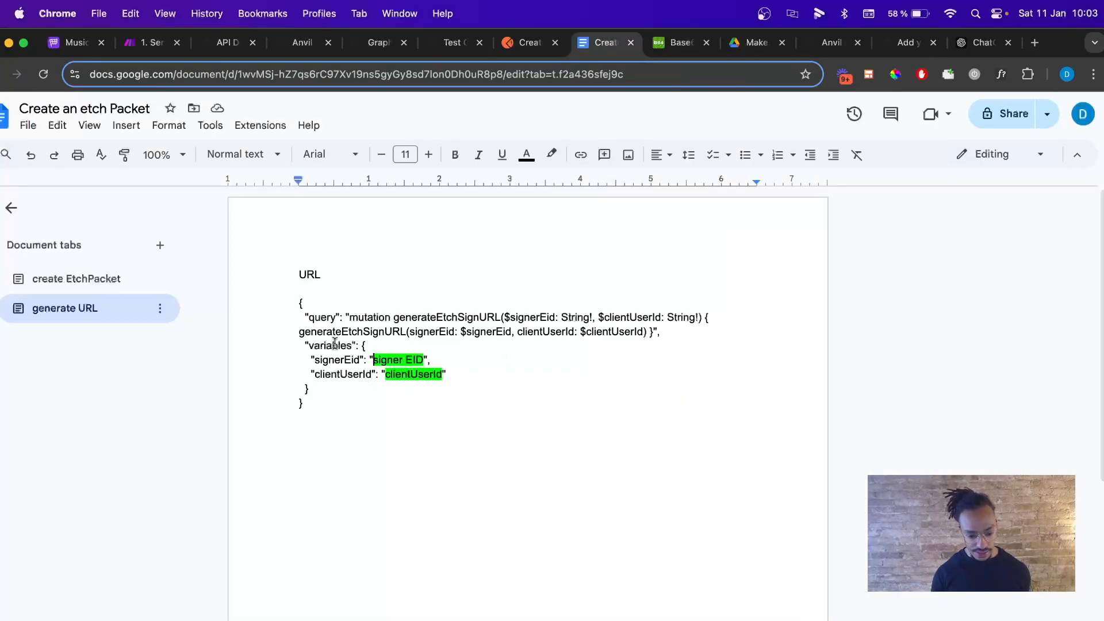
Copy the full generateEtchSignURL JSON block and select the cloned module's old request body in Make.
drag(298, 302, 320, 405)
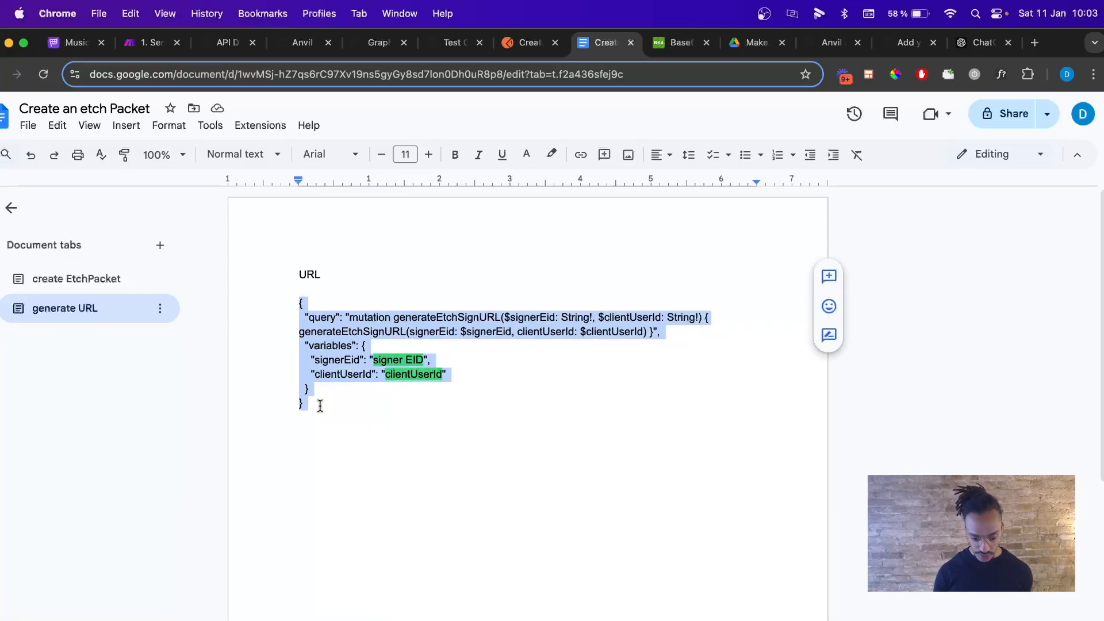
click(321, 405)
drag(306, 404, 291, 306)
key(super+c)
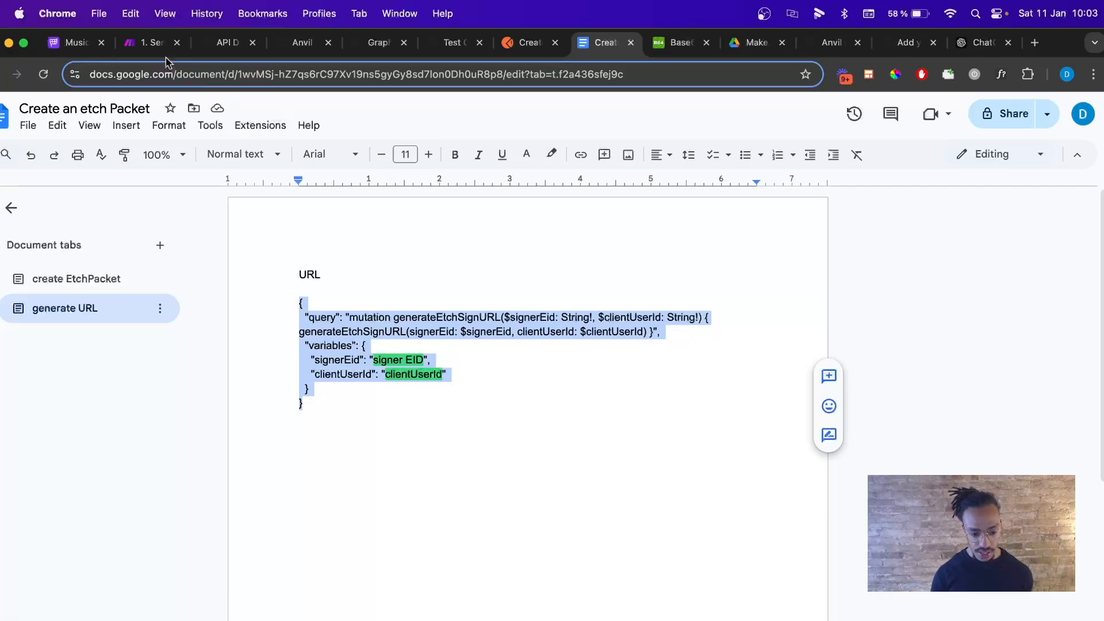
click(151, 43)
click(776, 437)
key(super+a)
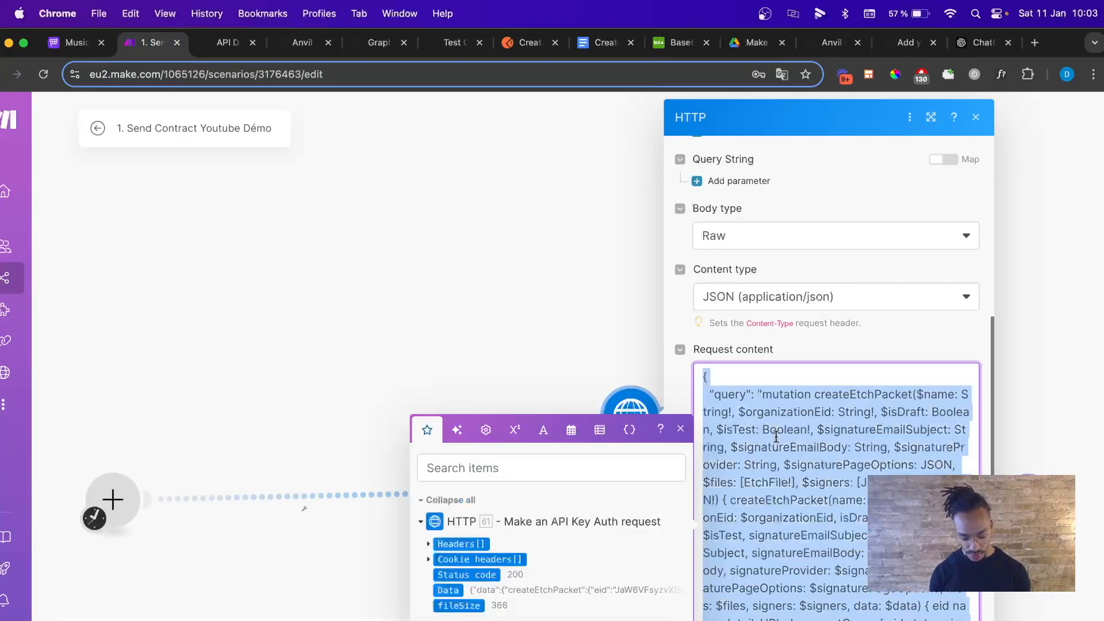
Paste the generateEtchSignURL JSON over the cloned module's request body and close its settings.
key(super+v)
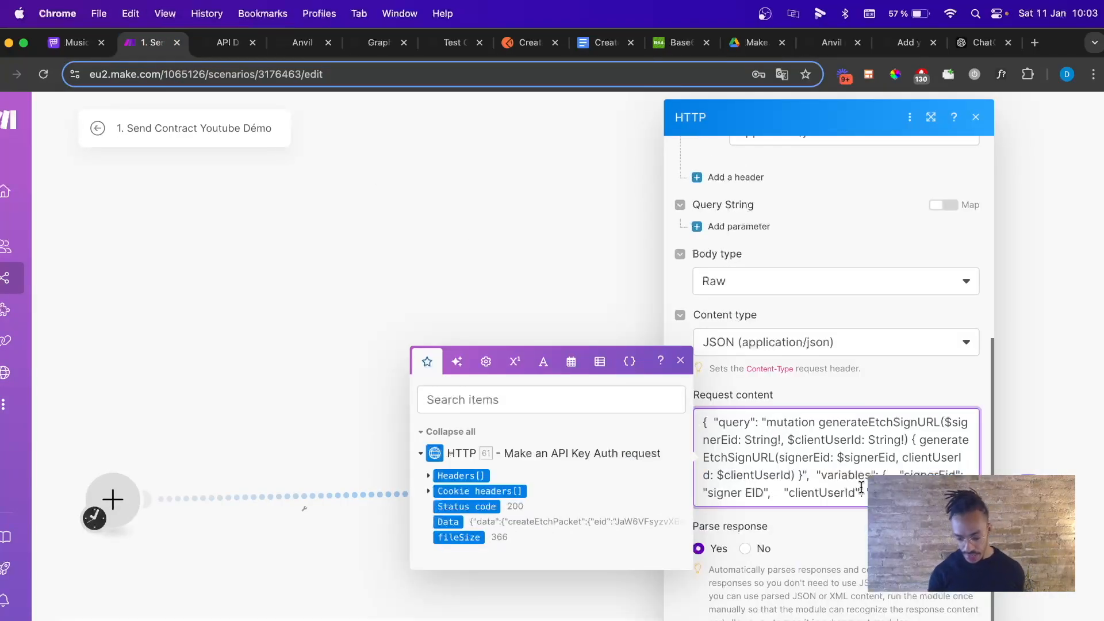
click(727, 415)
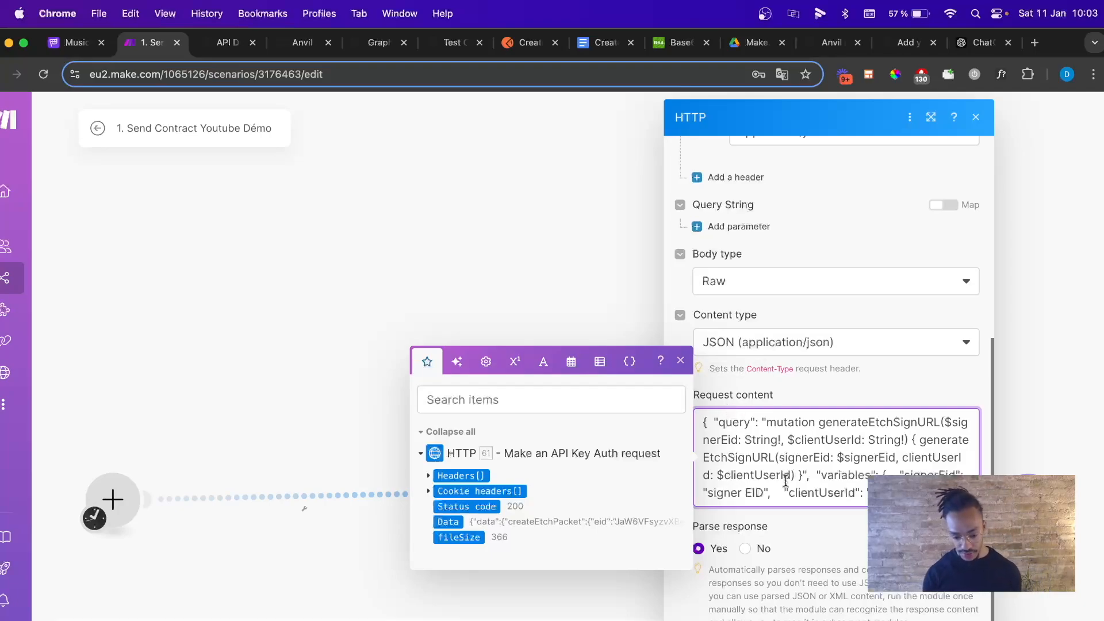
click(683, 371)
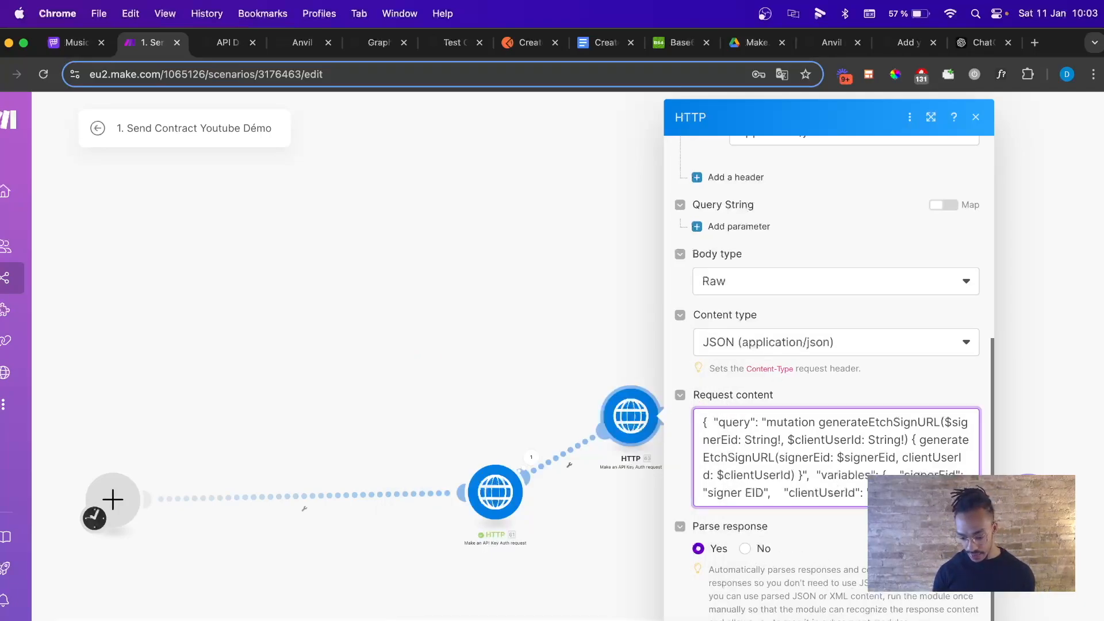
key(Escape)
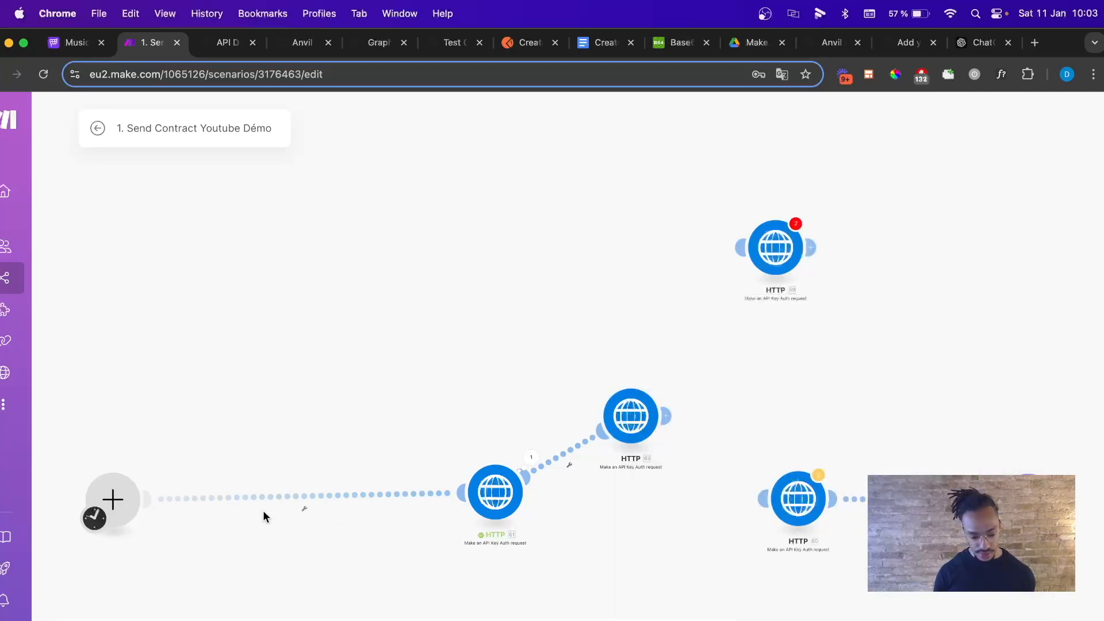
Unlink the old connection and link the first request module to module 63.
click(558, 455)
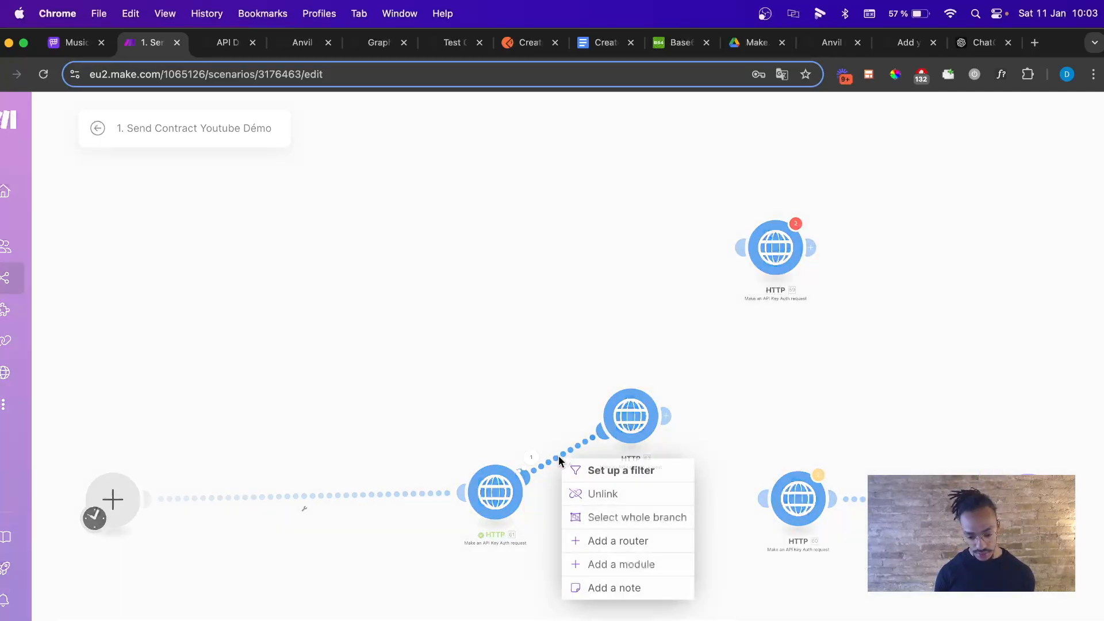
click(603, 489)
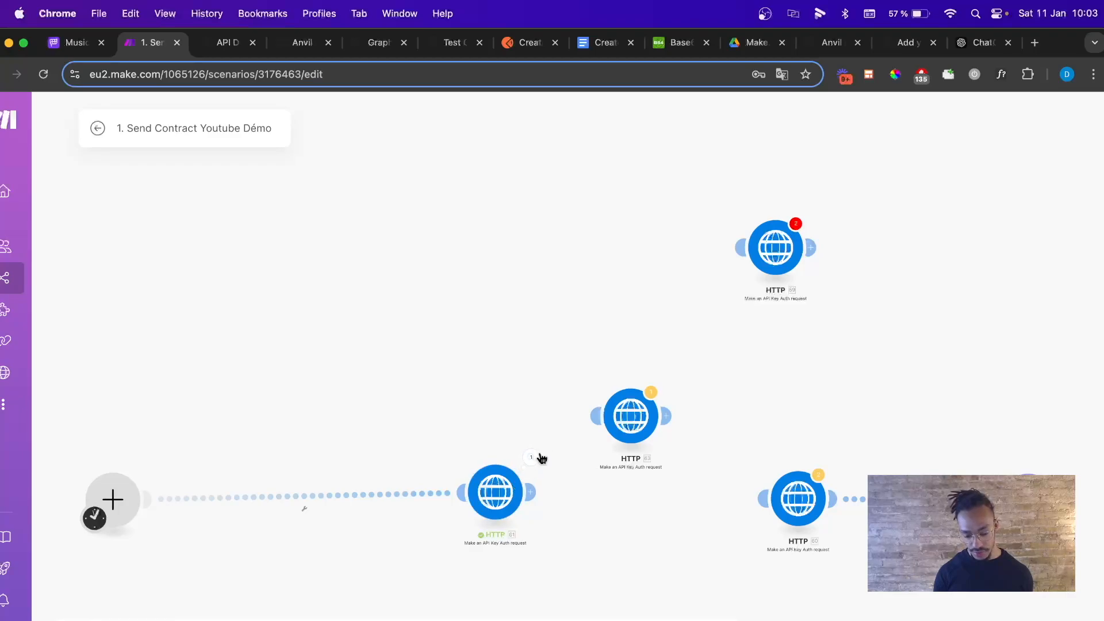
drag(530, 490, 600, 424)
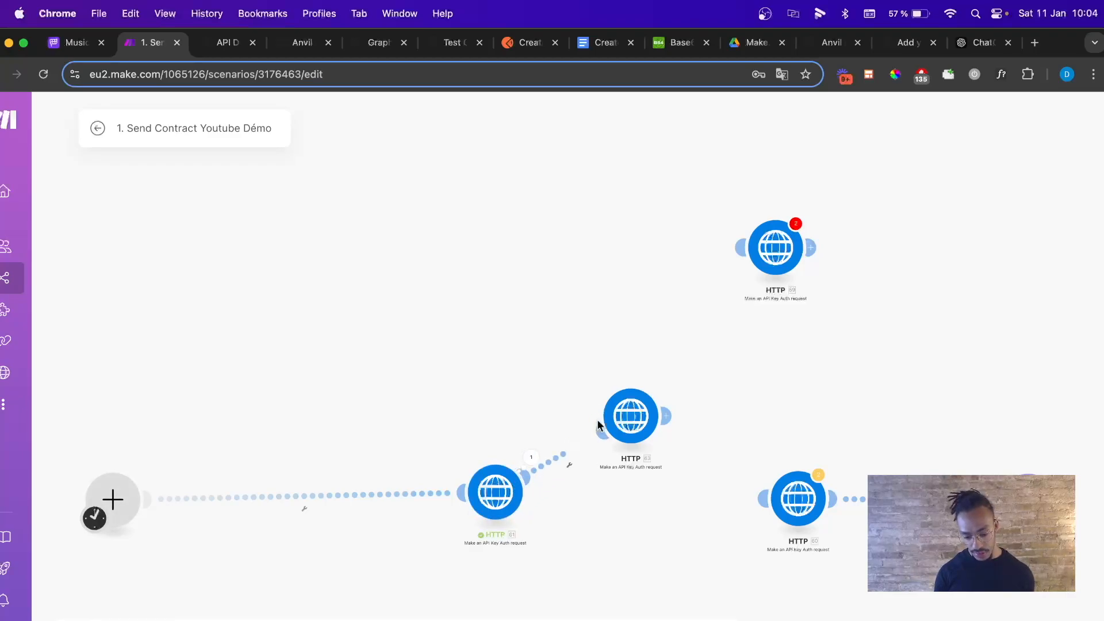
click(630, 416)
scroll(772, 468, down, 6)
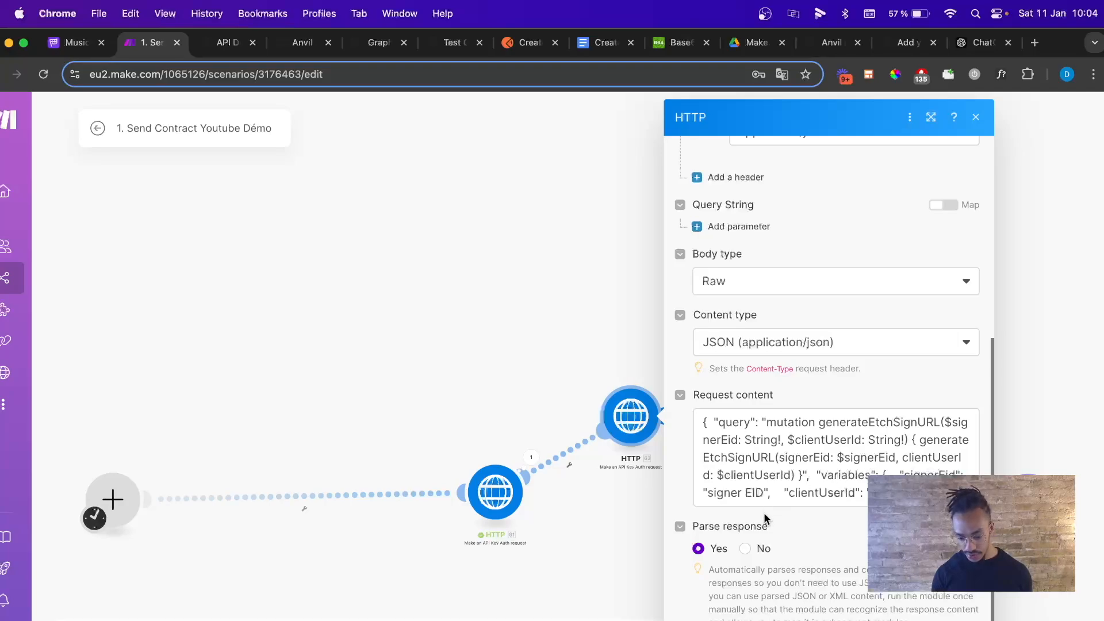
Replace the signerEid placeholder with the signer's eid from the createEtchPacket response.
drag(765, 494, 708, 498)
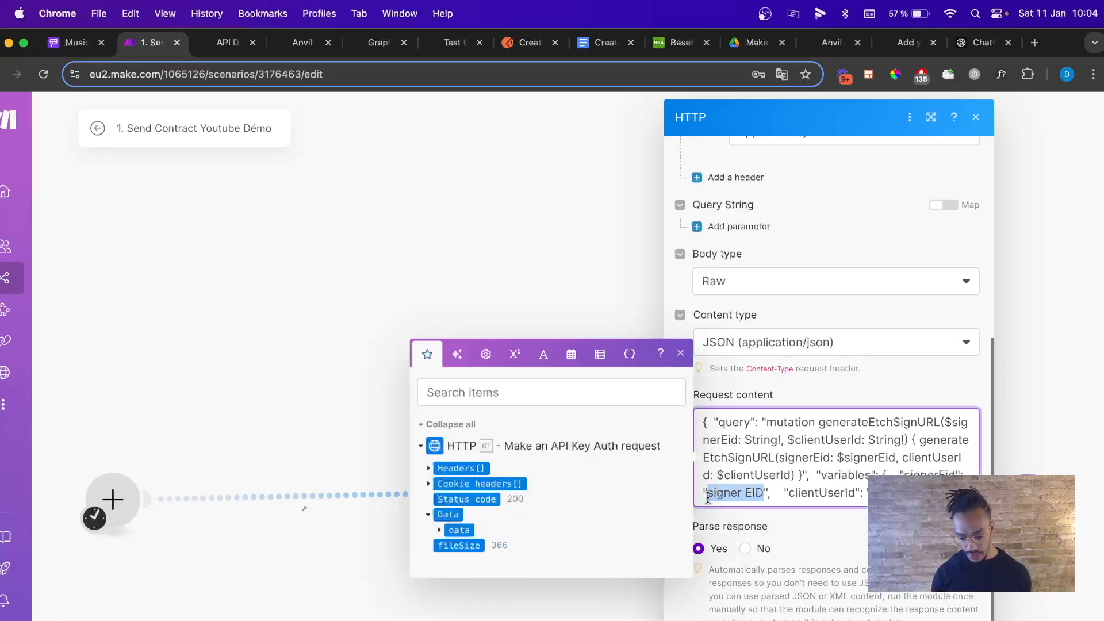
key(BackSpace)
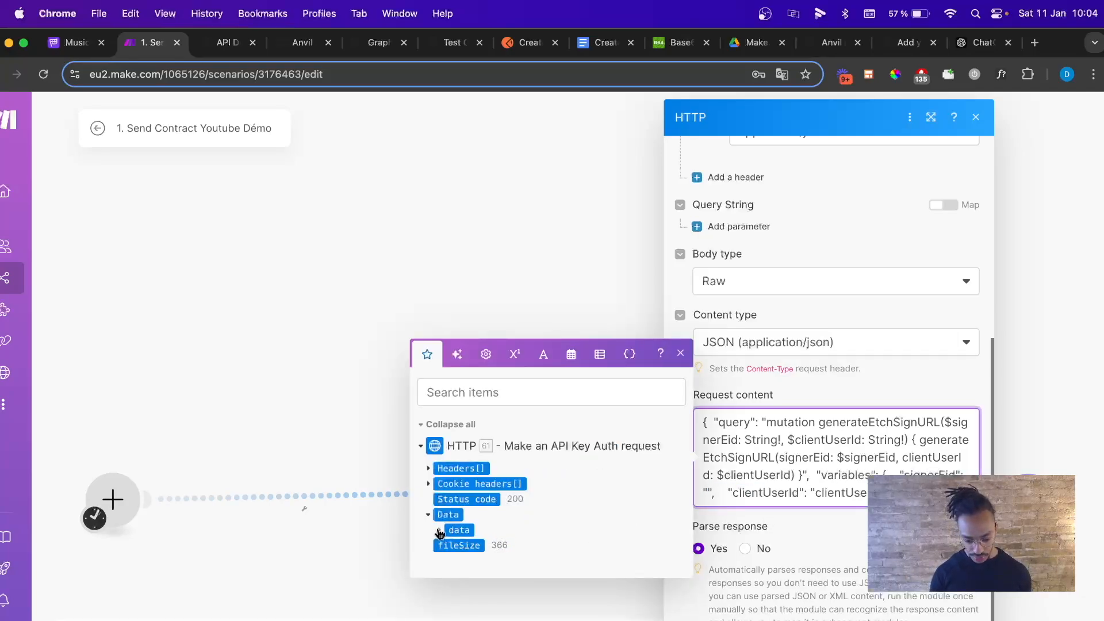
click(439, 531)
click(448, 538)
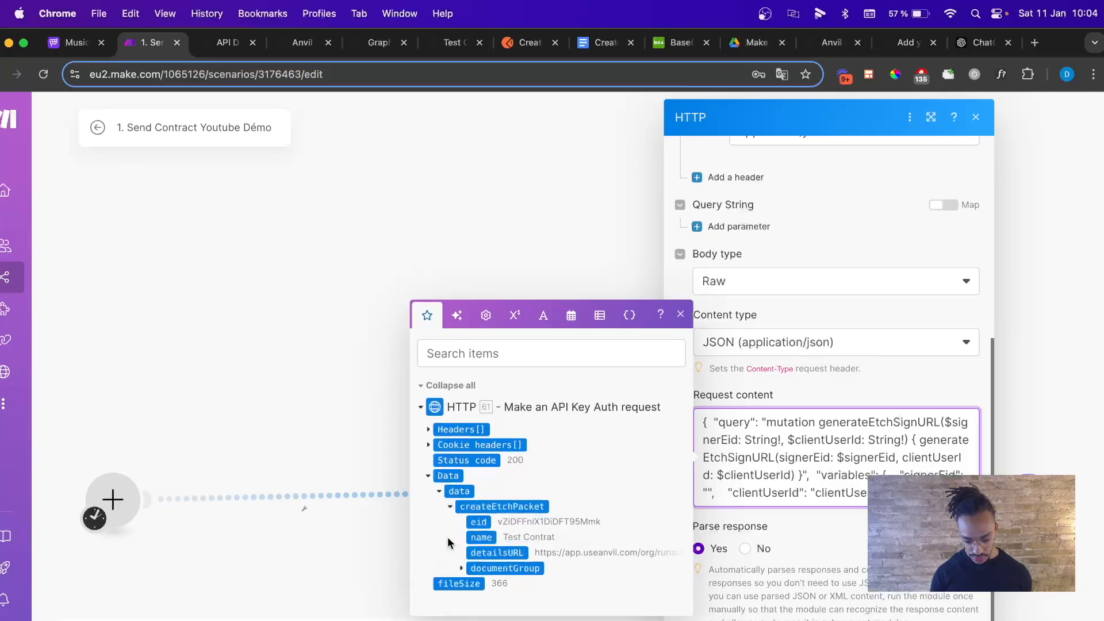
click(461, 568)
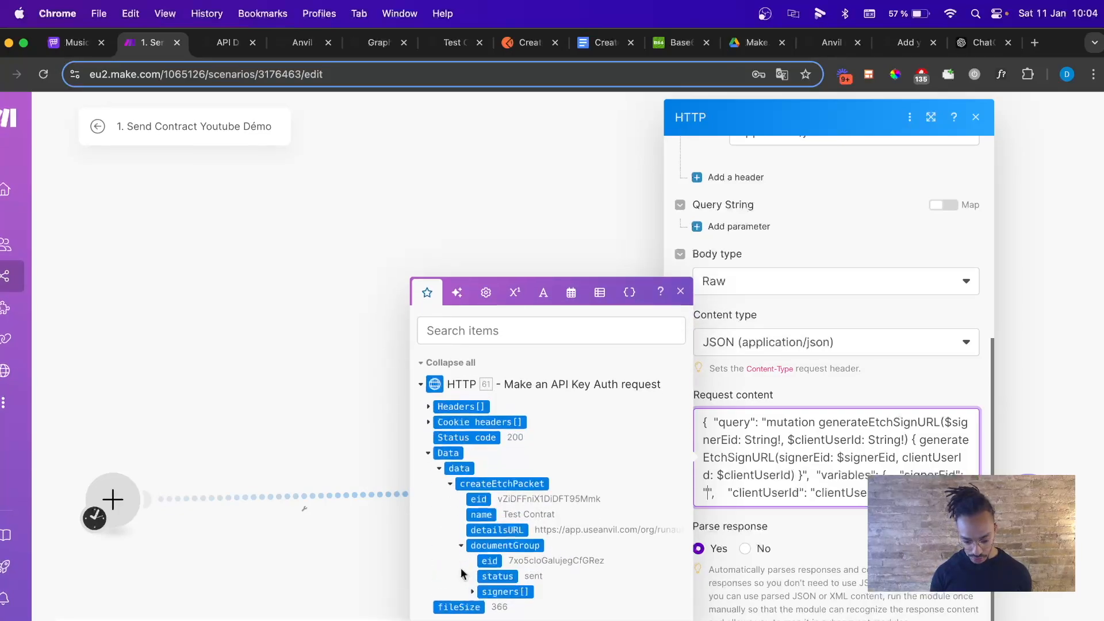
click(474, 592)
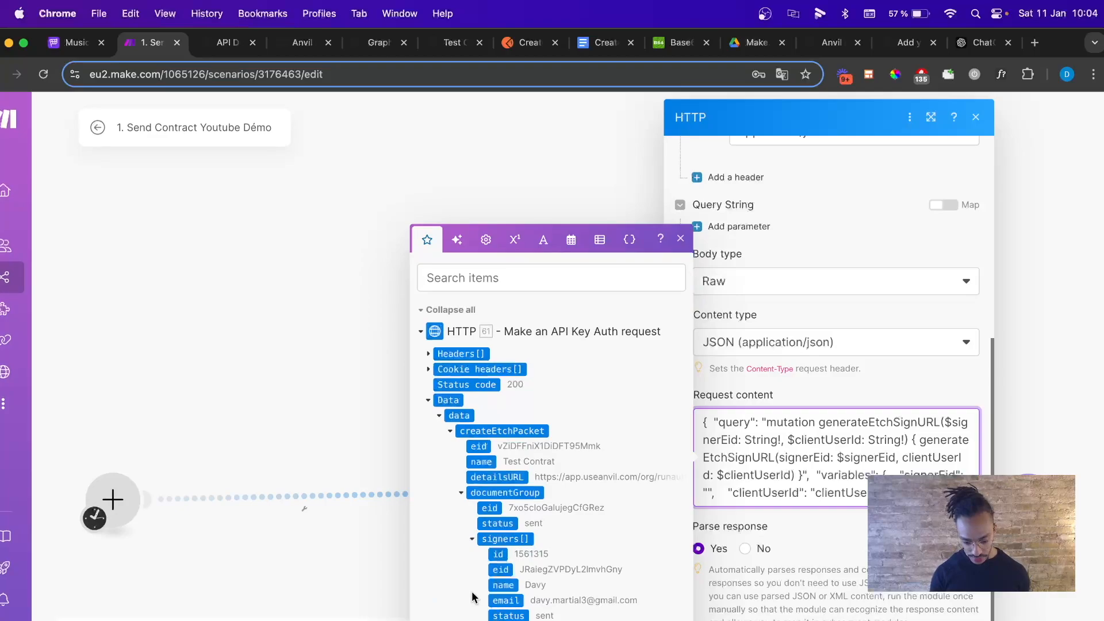
click(500, 570)
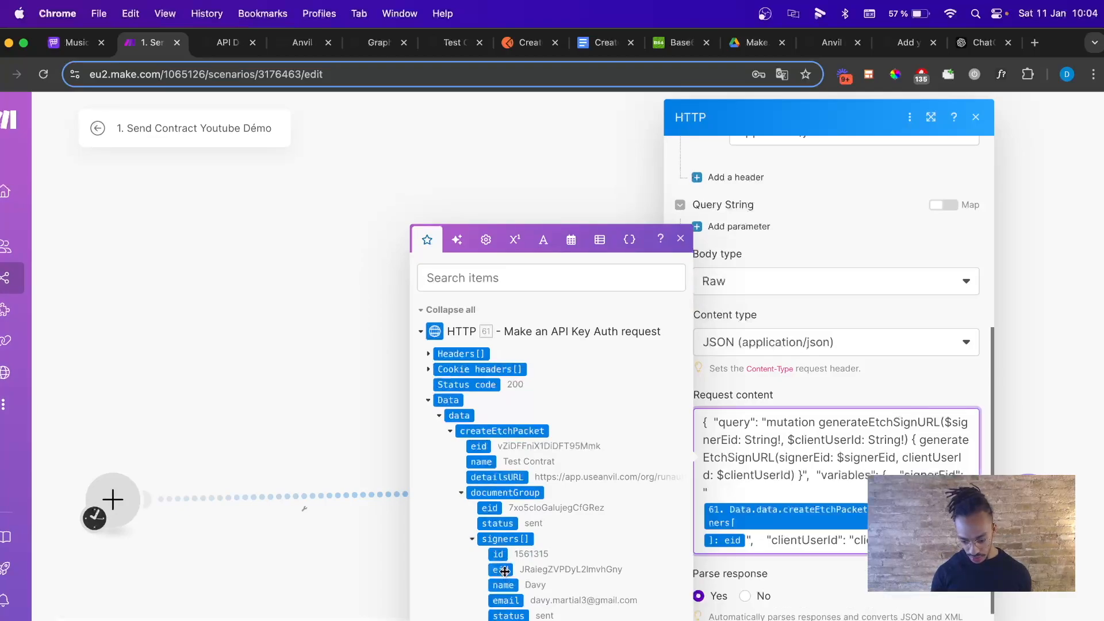
Replace the clientUserId placeholder with the signer's id from the same response.
drag(855, 540, 897, 541)
key(BackSpace)
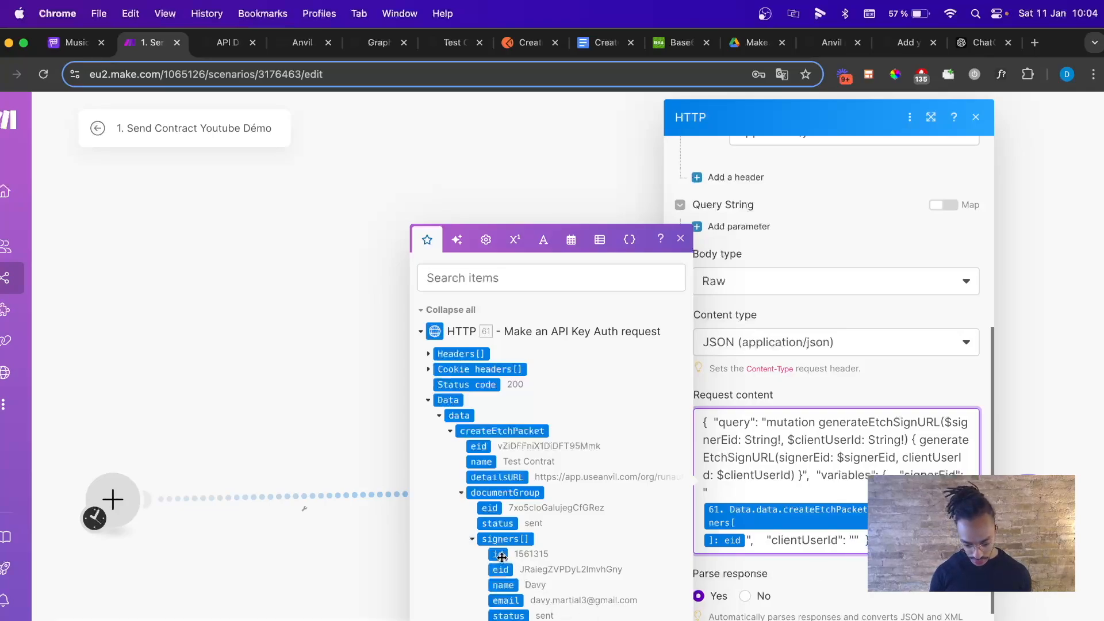
click(498, 554)
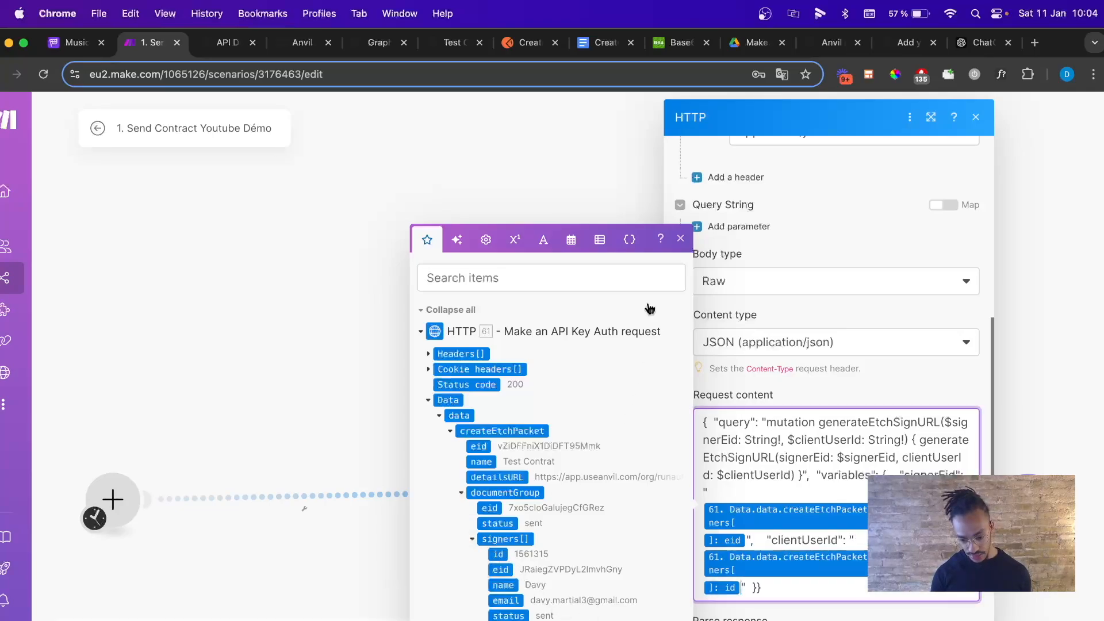
click(680, 238)
scroll(777, 380, down, 2)
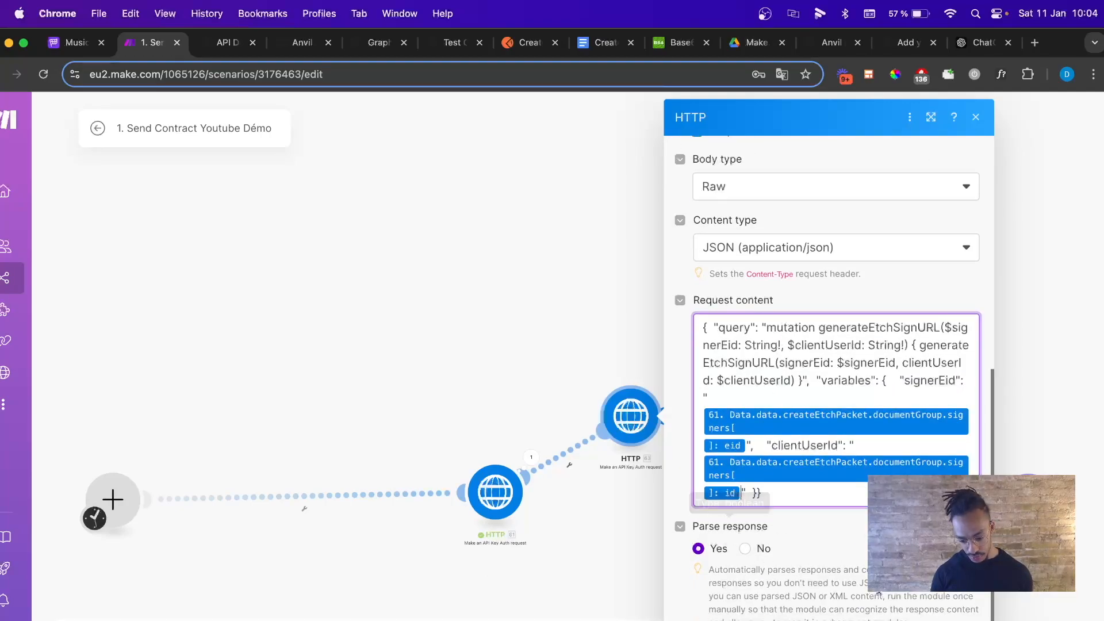
Inspect the request modules' settings and the lower-right module's warnings.
key(Escape)
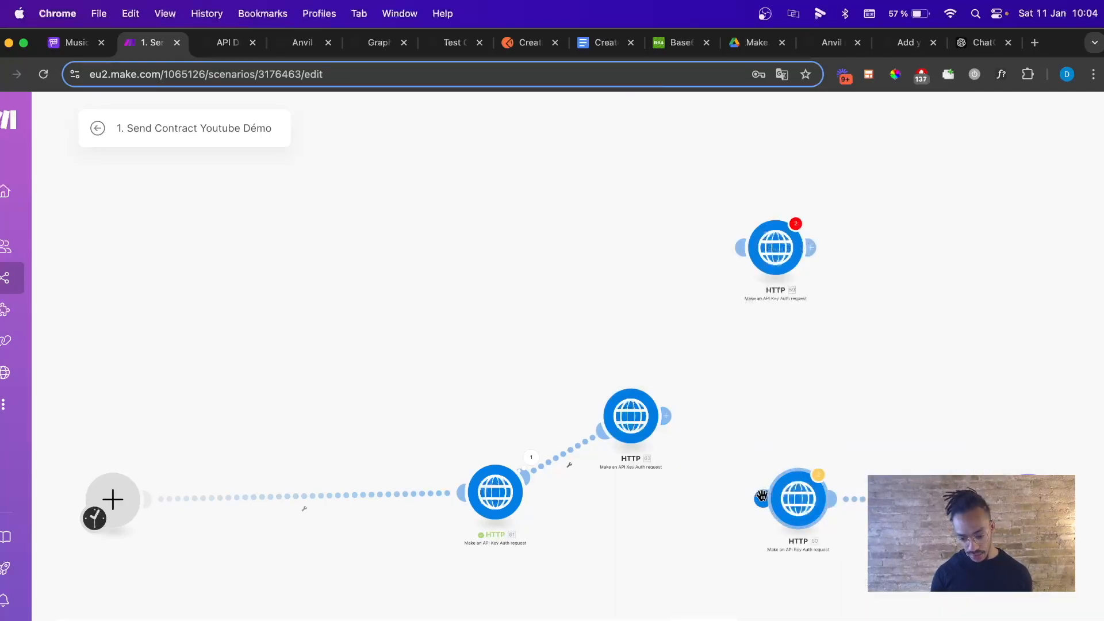
click(801, 489)
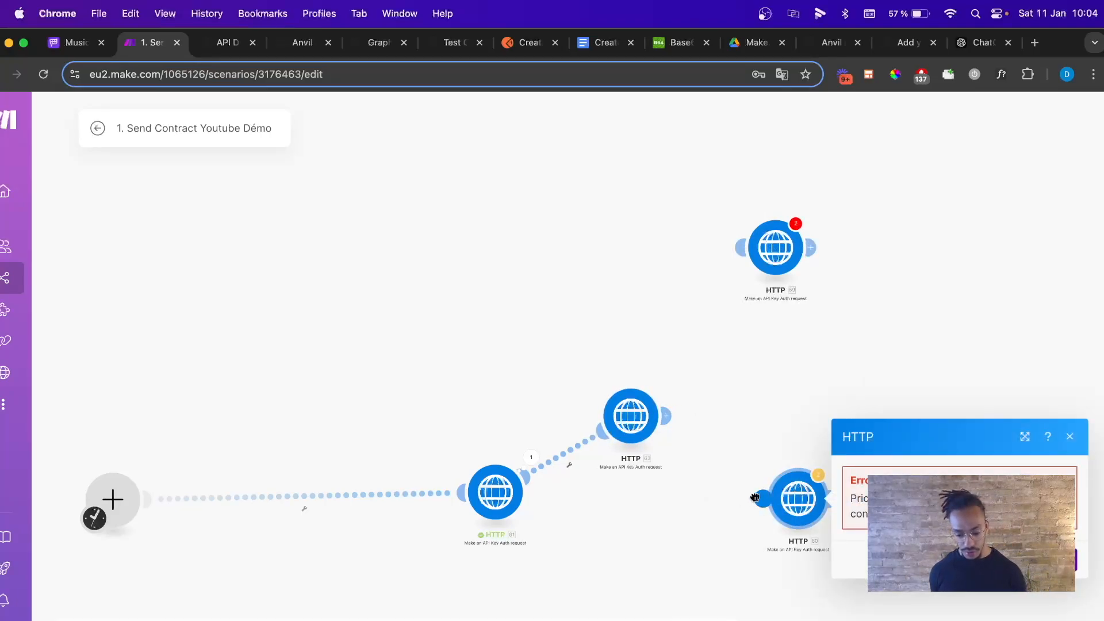
click(655, 423)
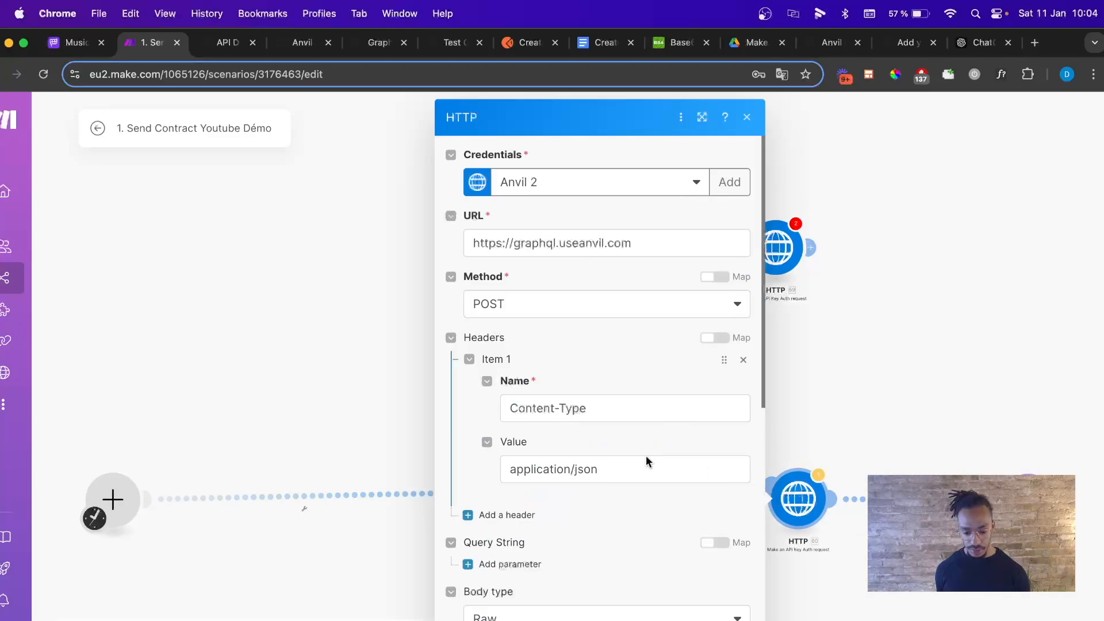
scroll(646, 453, down, 10)
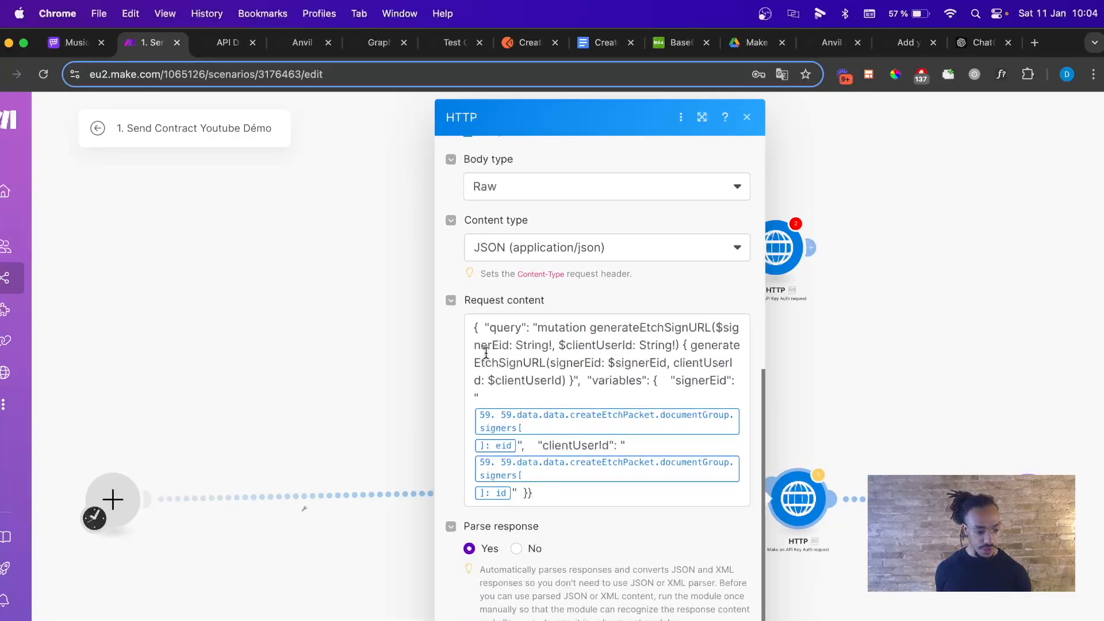
scroll(528, 256, up, 10)
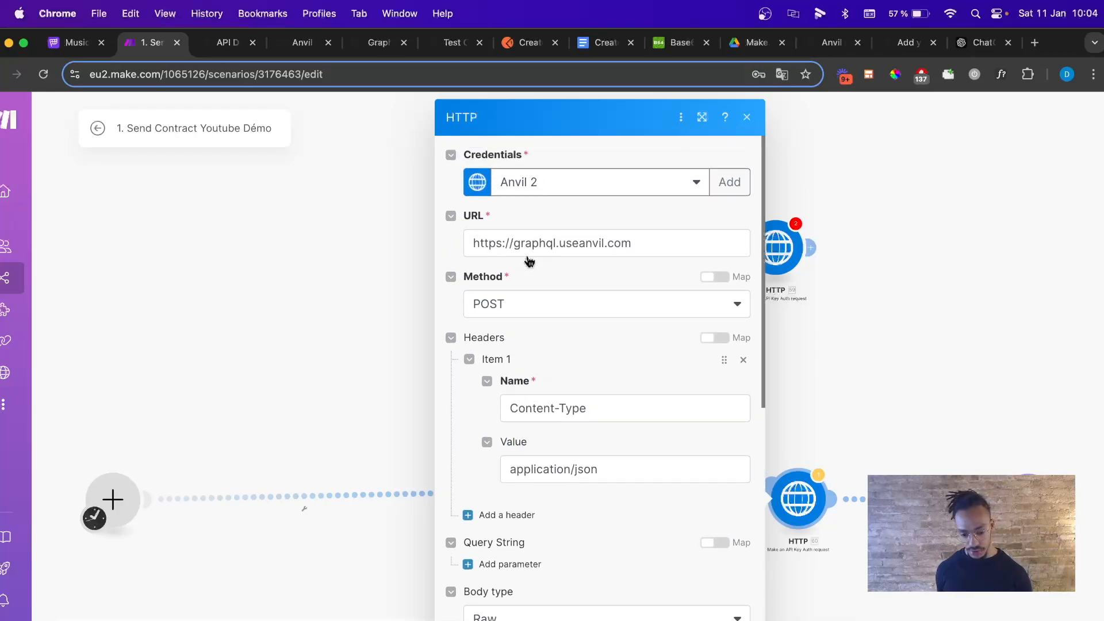
click(748, 116)
right_click(782, 481)
click(880, 518)
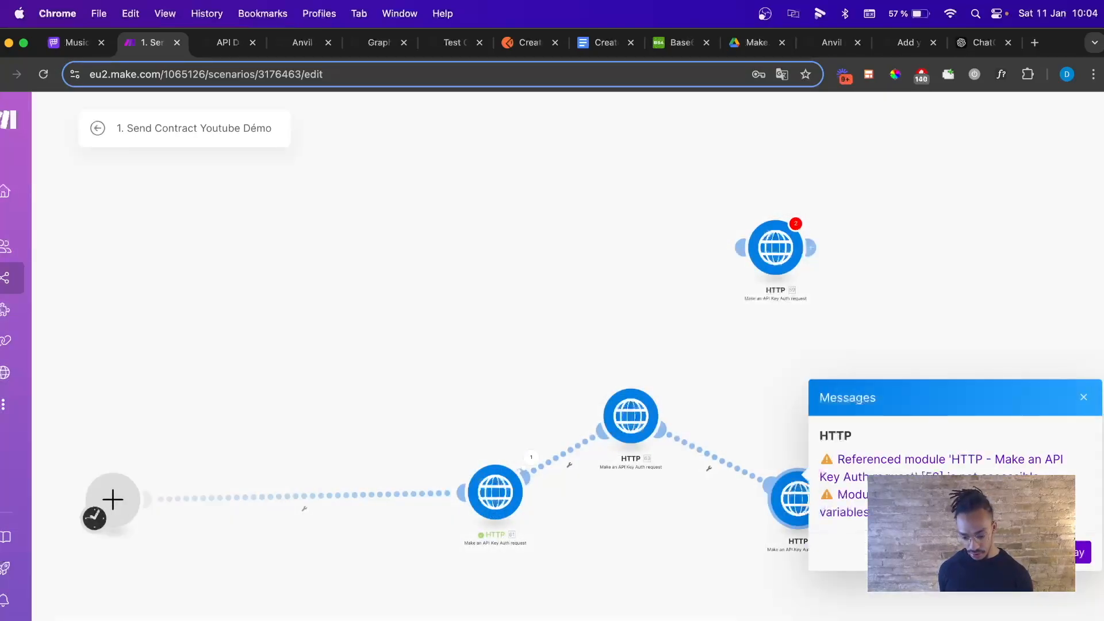
Move module 63 aside and unlink the second request from the link Set variable step.
drag(634, 435, 727, 501)
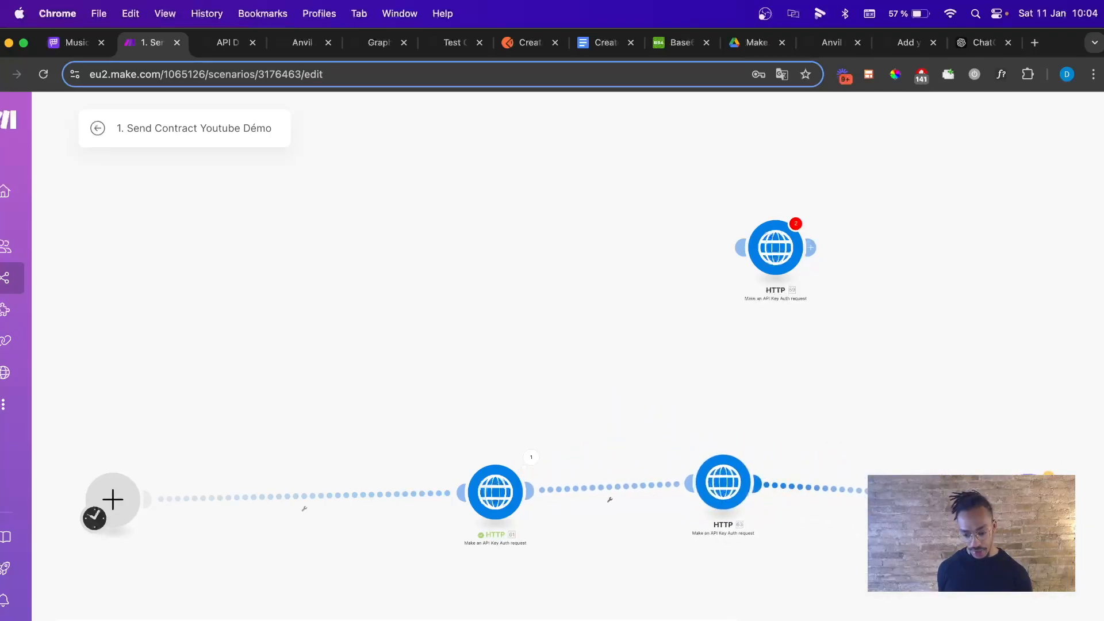
click(1026, 498)
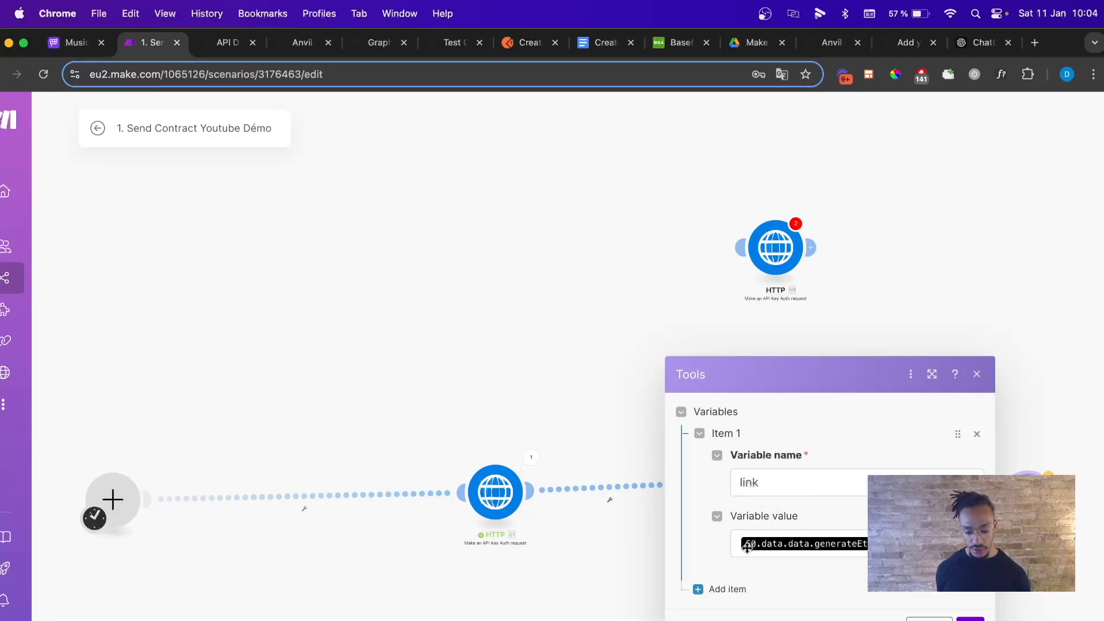
click(977, 375)
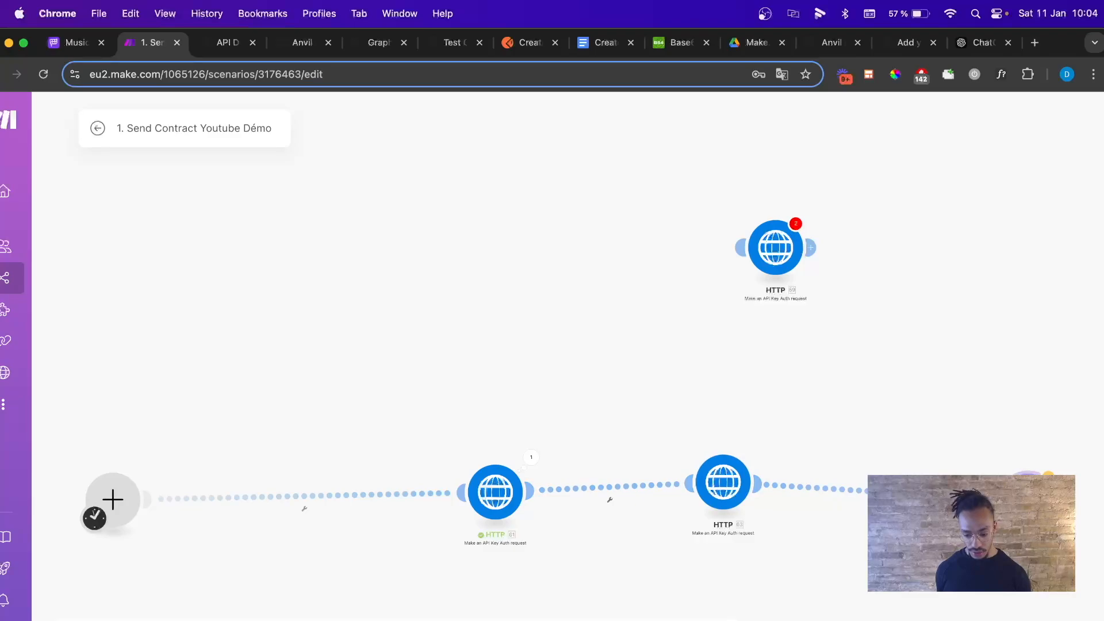
click(1029, 483)
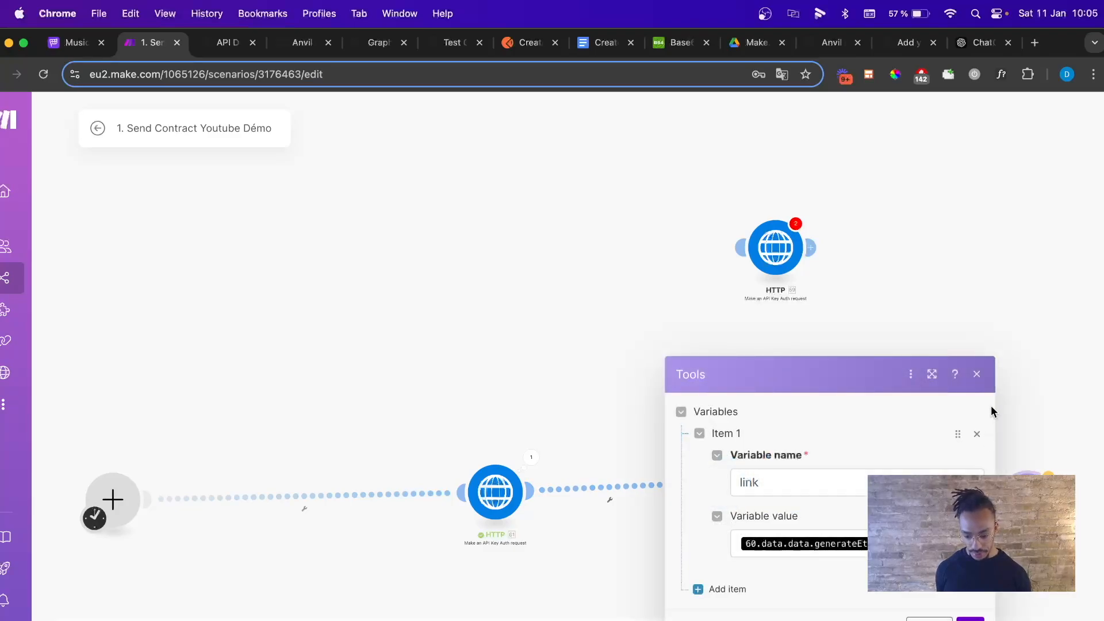
click(976, 375)
right_click(918, 593)
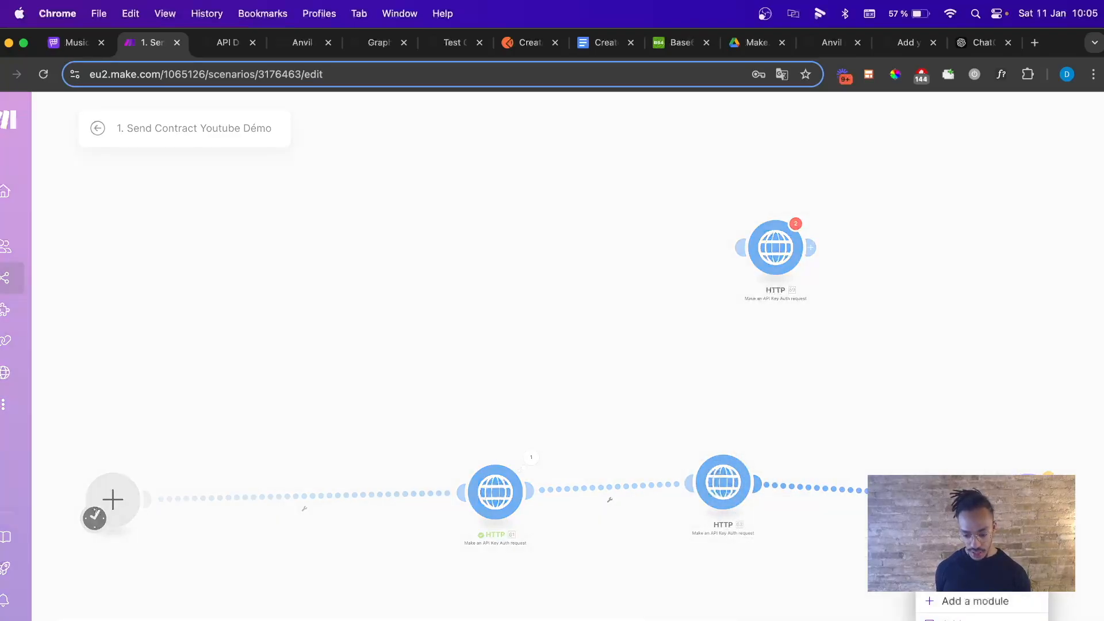
click(955, 553)
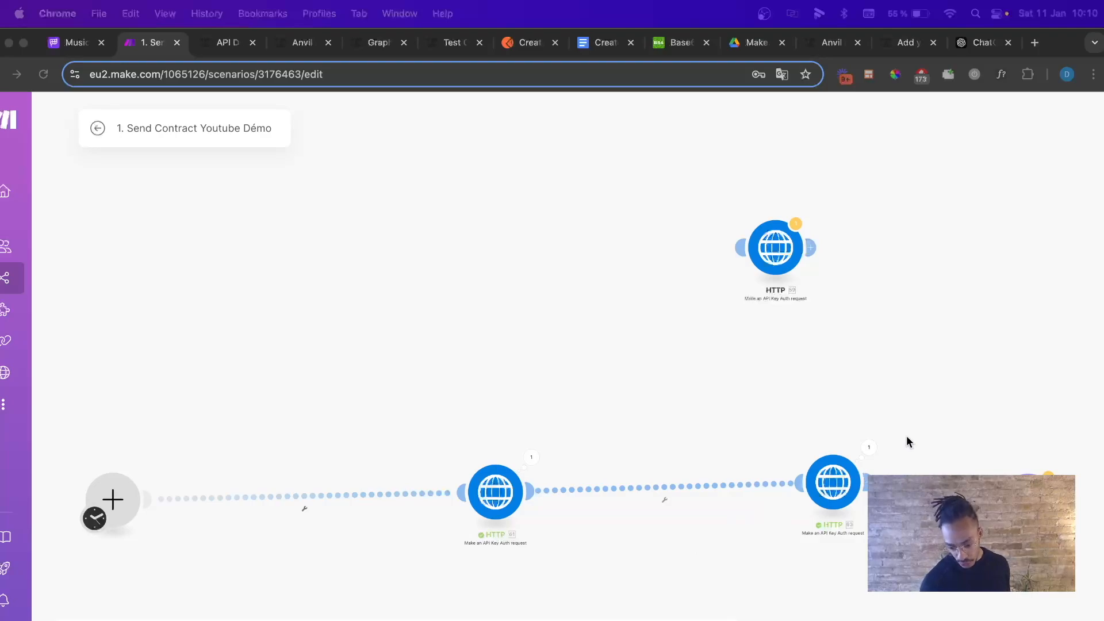
Inspect module 63's run output down to the generateEtchSignURL value.
click(867, 451)
click(870, 448)
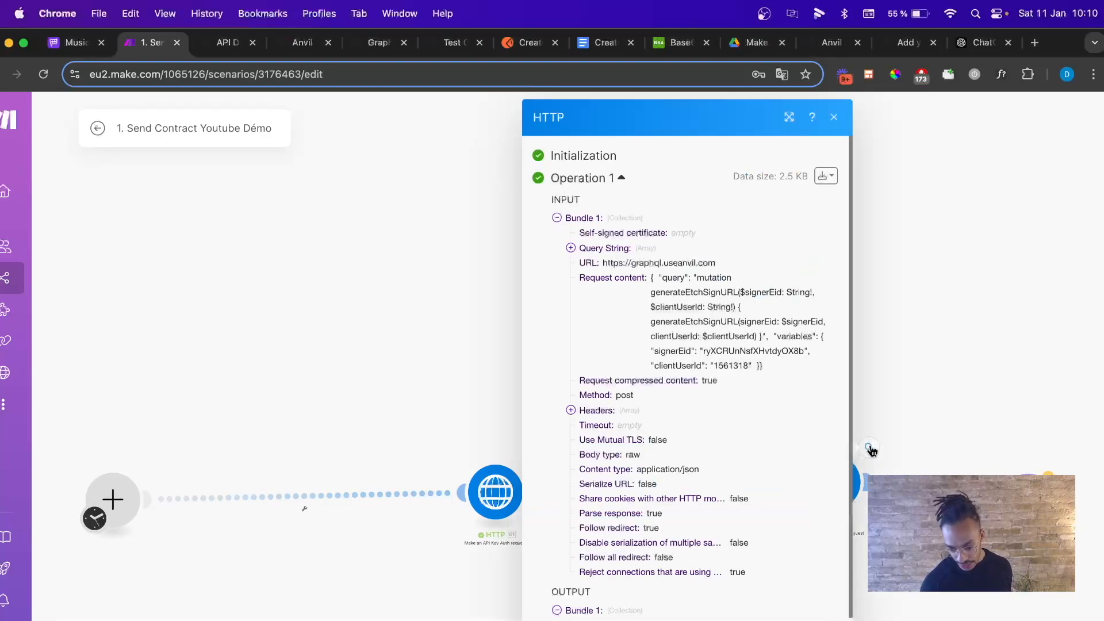
scroll(759, 413, down, 2)
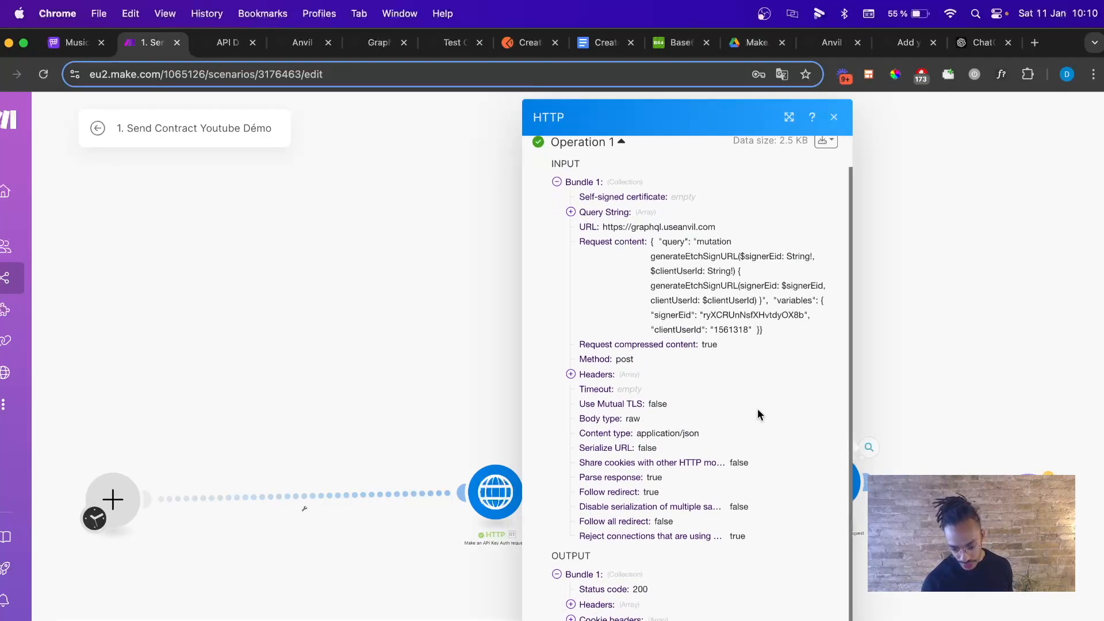
scroll(757, 410, down, 2)
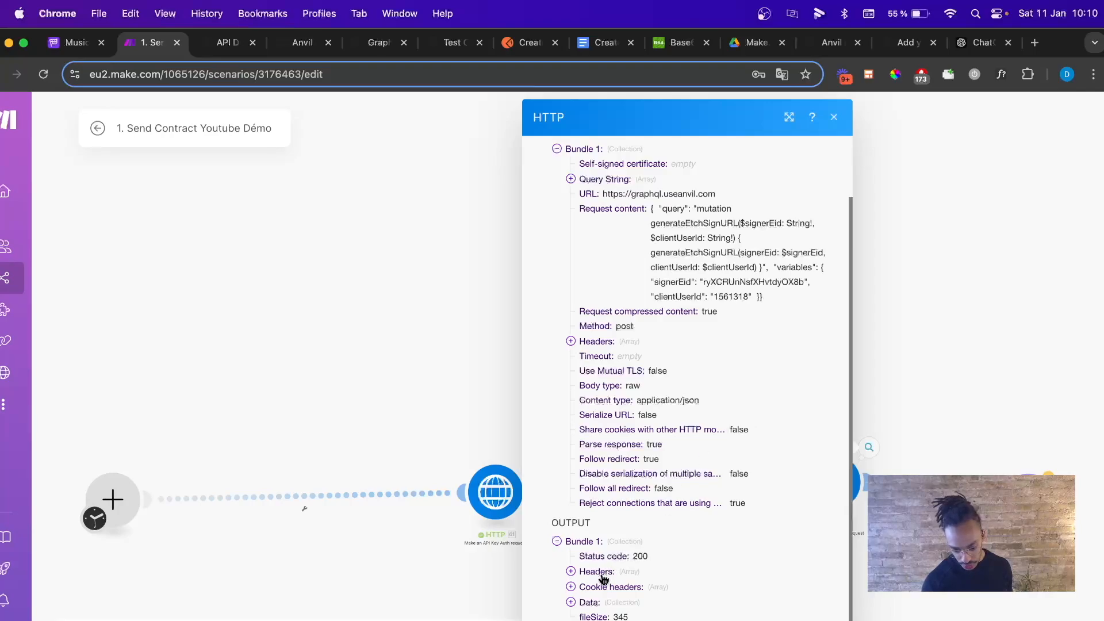
click(571, 602)
scroll(574, 604, down, 1)
click(585, 602)
scroll(598, 601, down, 3)
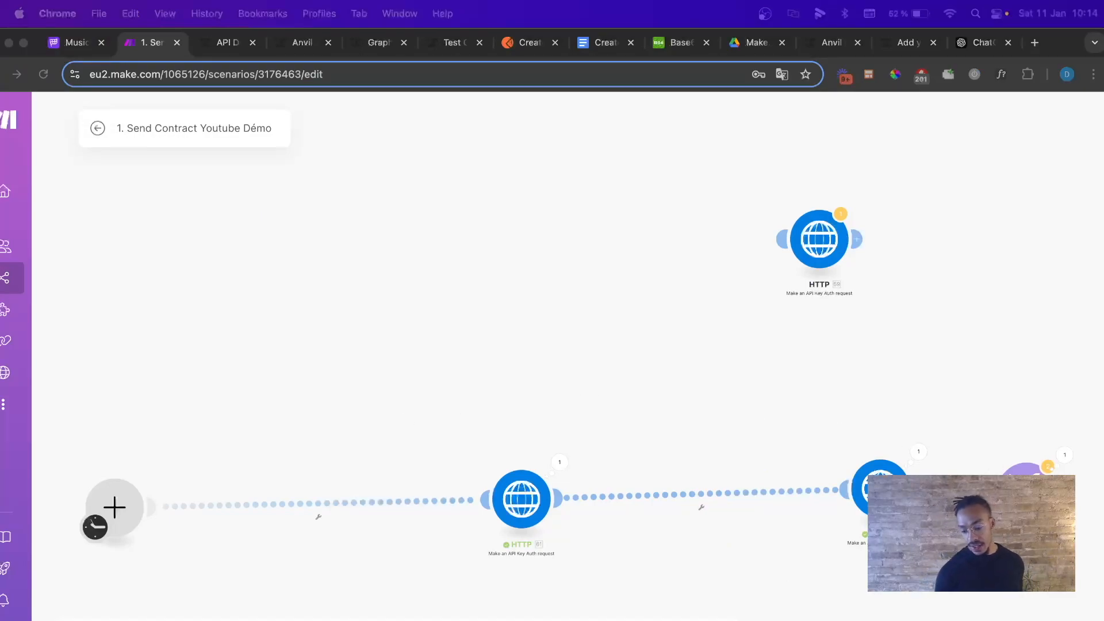
Map the link variable to 63's data.data.generateEtchSignURL and save the Set variable step.
click(1027, 490)
click(1028, 490)
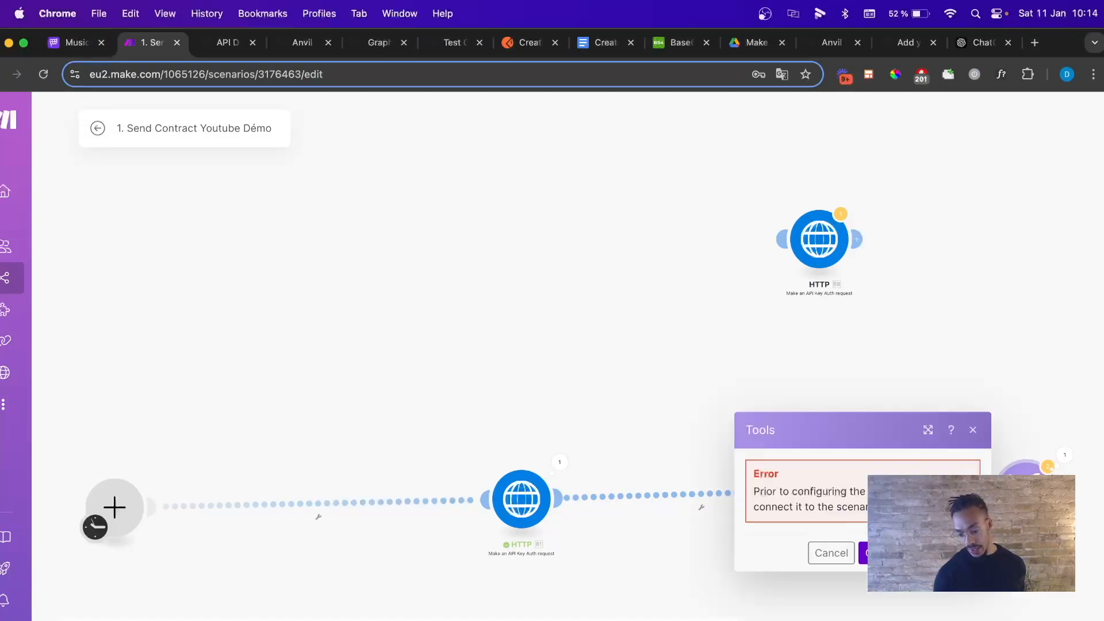
click(977, 434)
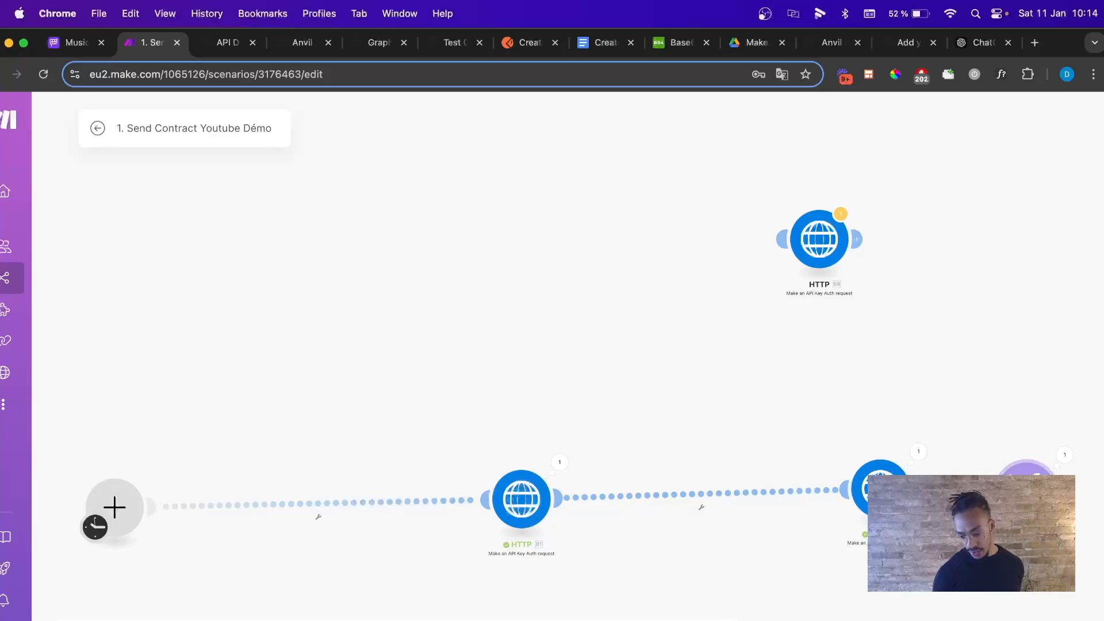
click(1027, 490)
click(897, 534)
key(BackSpace)
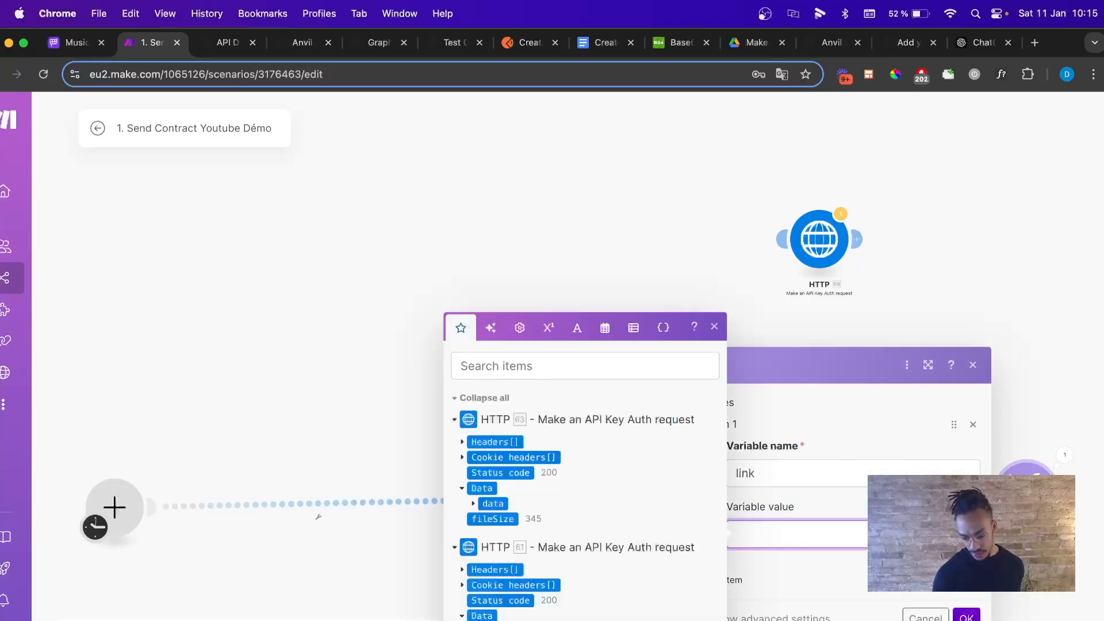
click(473, 505)
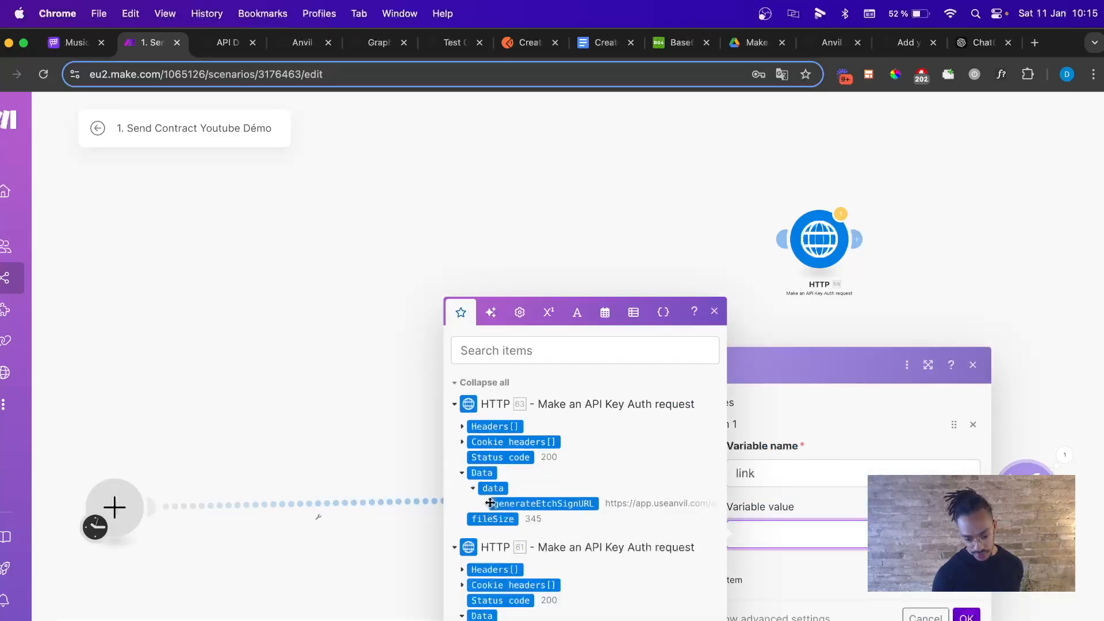
click(506, 503)
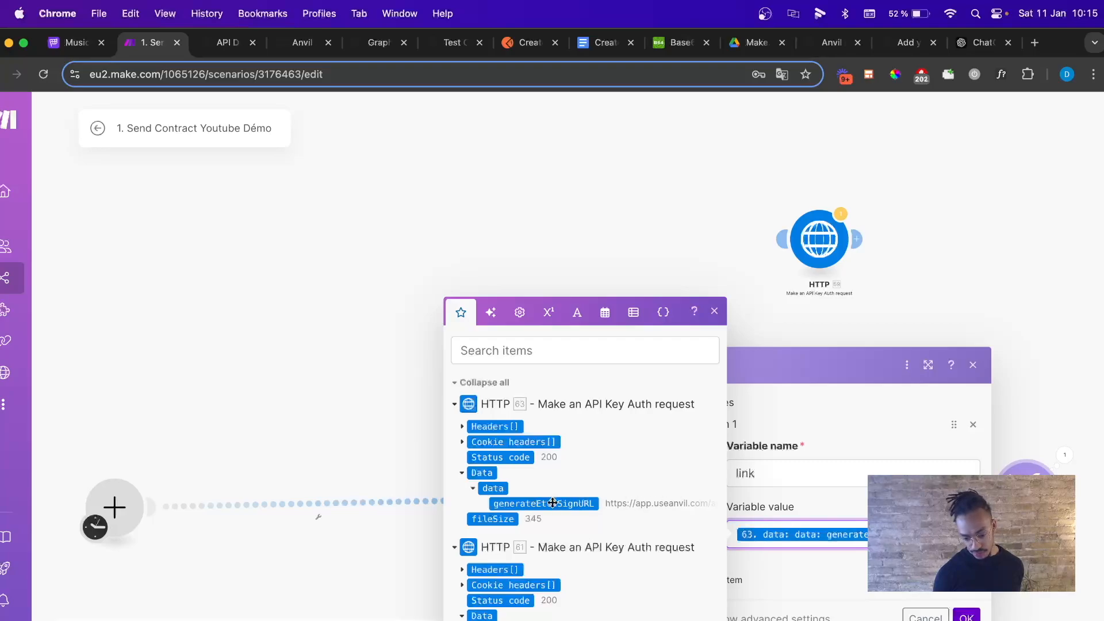
click(715, 312)
click(972, 614)
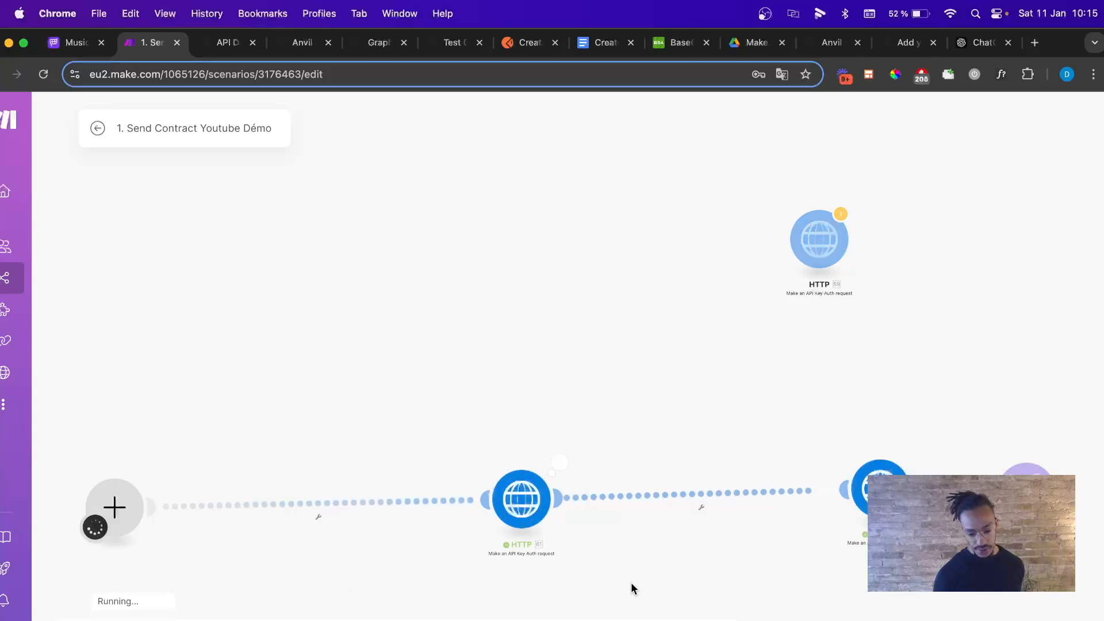
Copy the signing URL from the variable step's output bundle.
click(1064, 455)
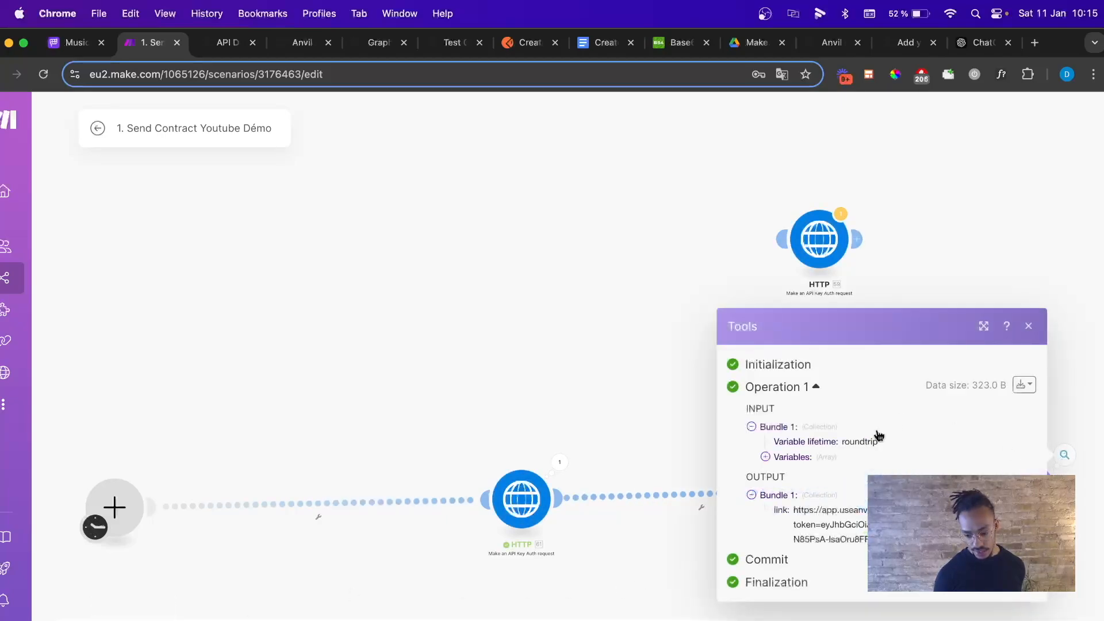
click(1024, 384)
click(1003, 436)
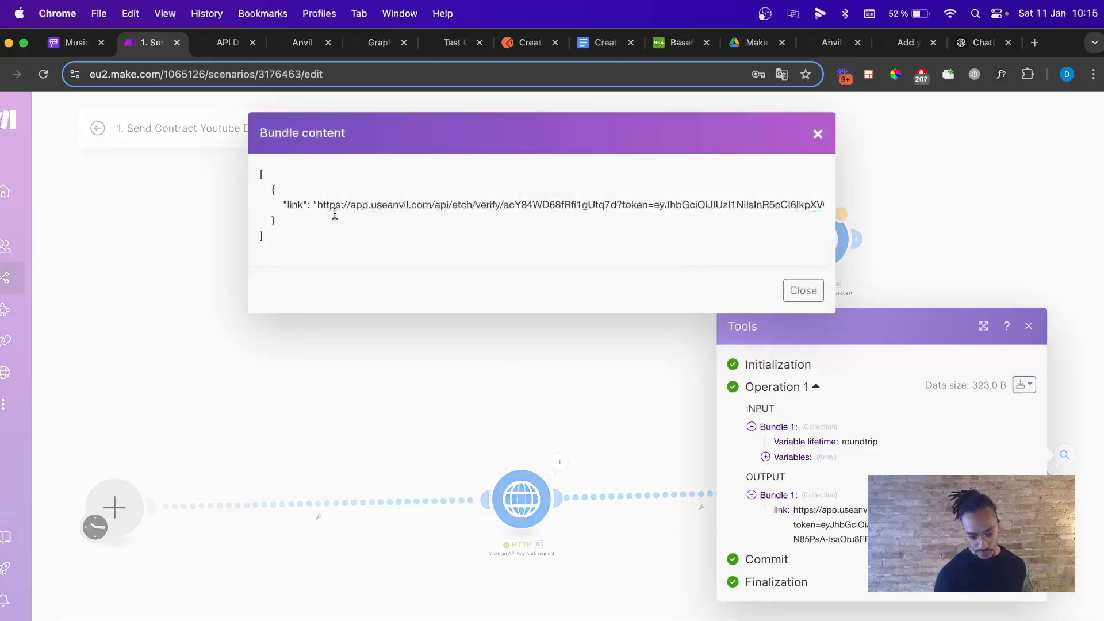
drag(318, 204, 819, 198)
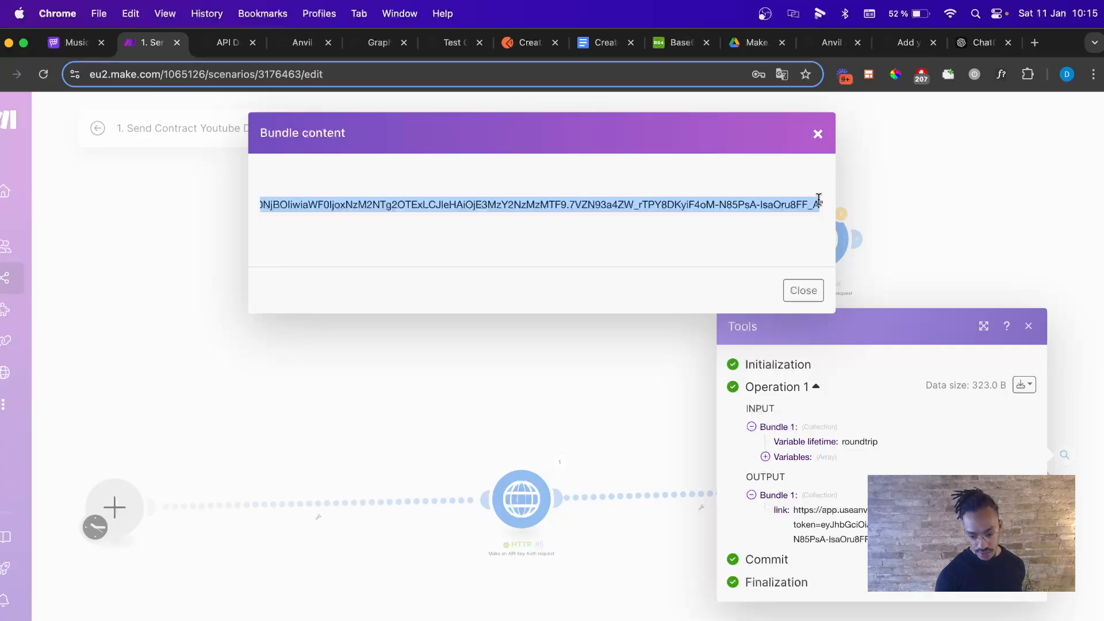
click(818, 134)
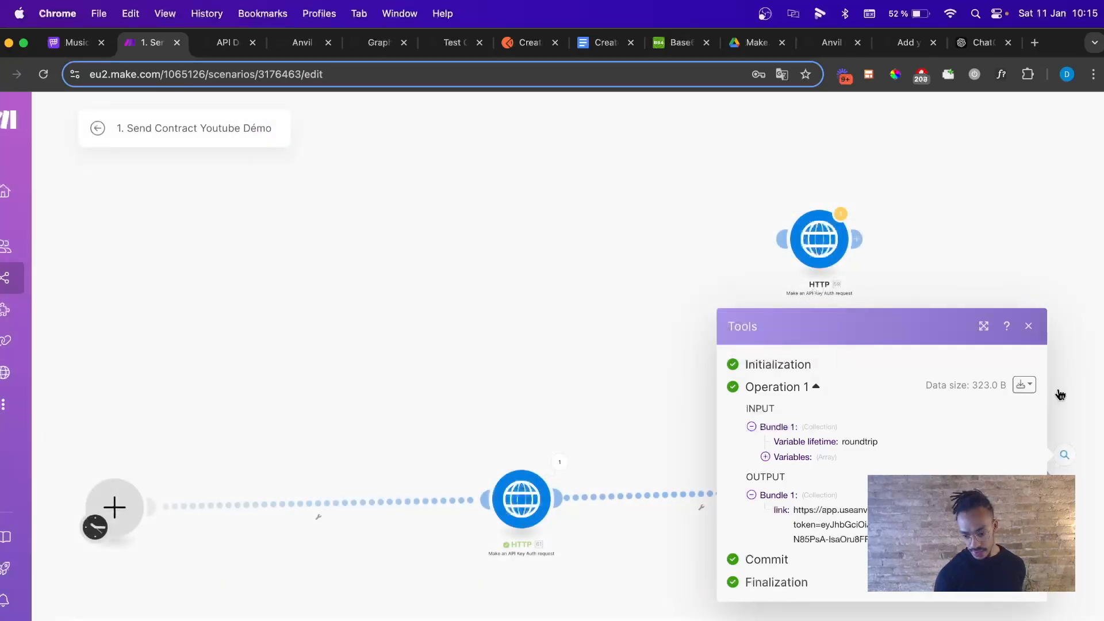
click(1028, 327)
click(1033, 46)
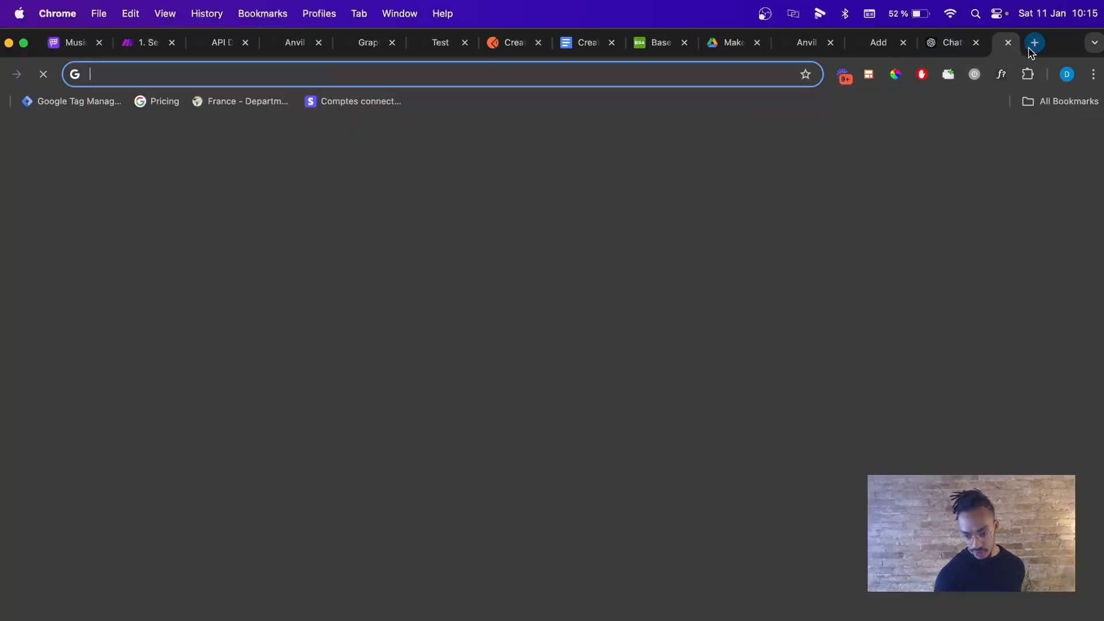
Load the copied signing URL, draw and accept a signature, and consent to electronic signing.
key(super+v)
key(Return)
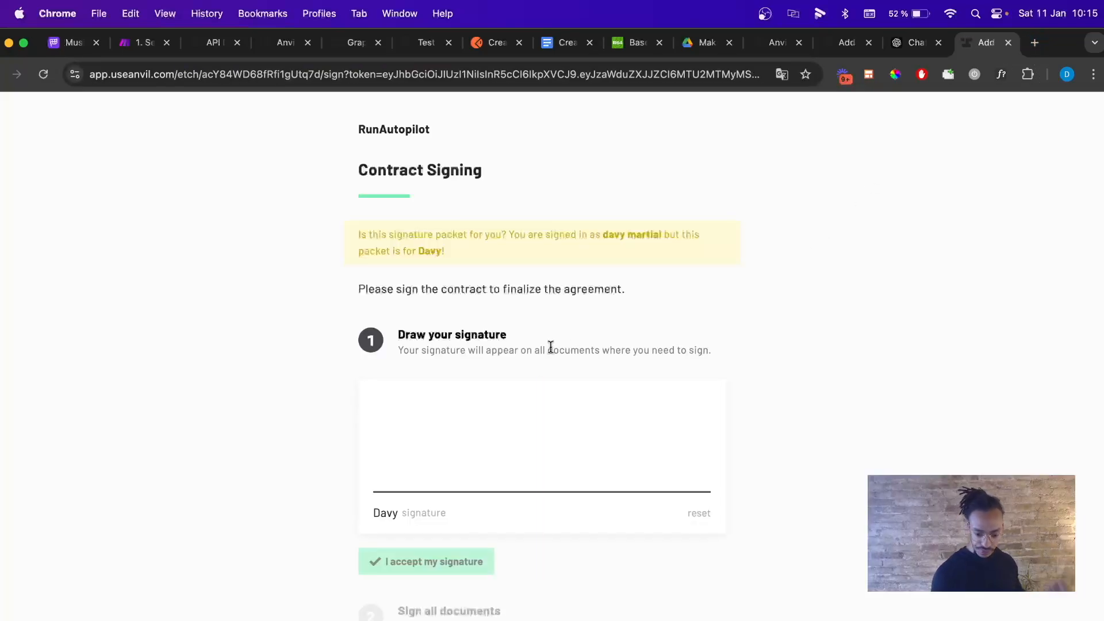
mouse_move(419, 453)
mouse_down()
mouse_move(659, 399)
mouse_move(523, 502)
mouse_up()
scroll(414, 461, down, 3)
click(405, 438)
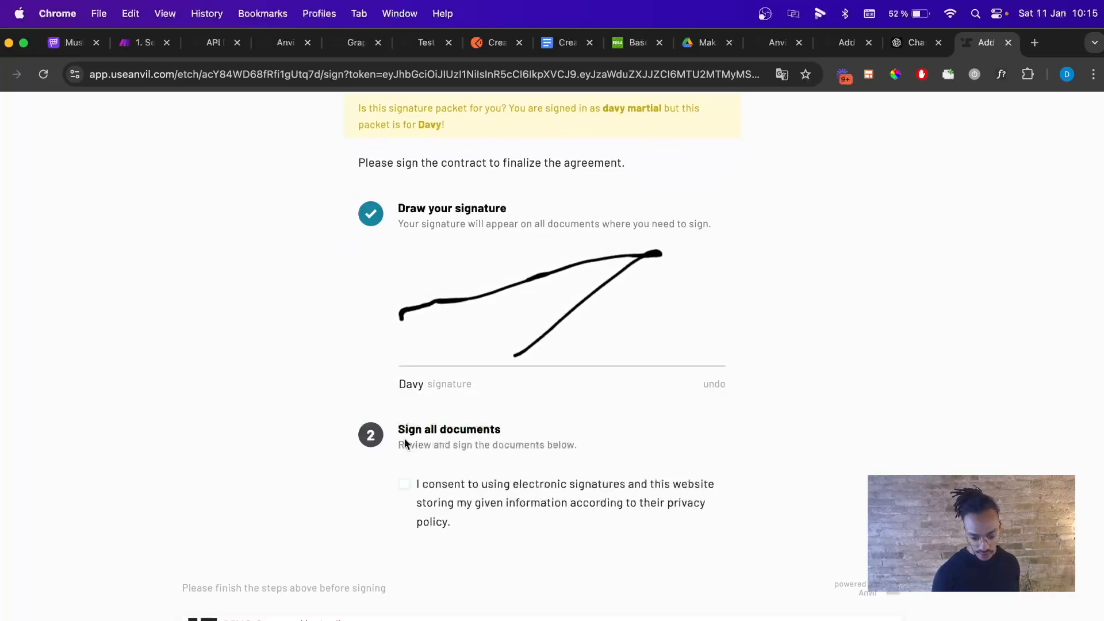
click(404, 483)
Scroll through contract.pdf down to the signature table showing CEO and 11/01/2024.
scroll(315, 483, down, 3)
scroll(315, 484, down, 5)
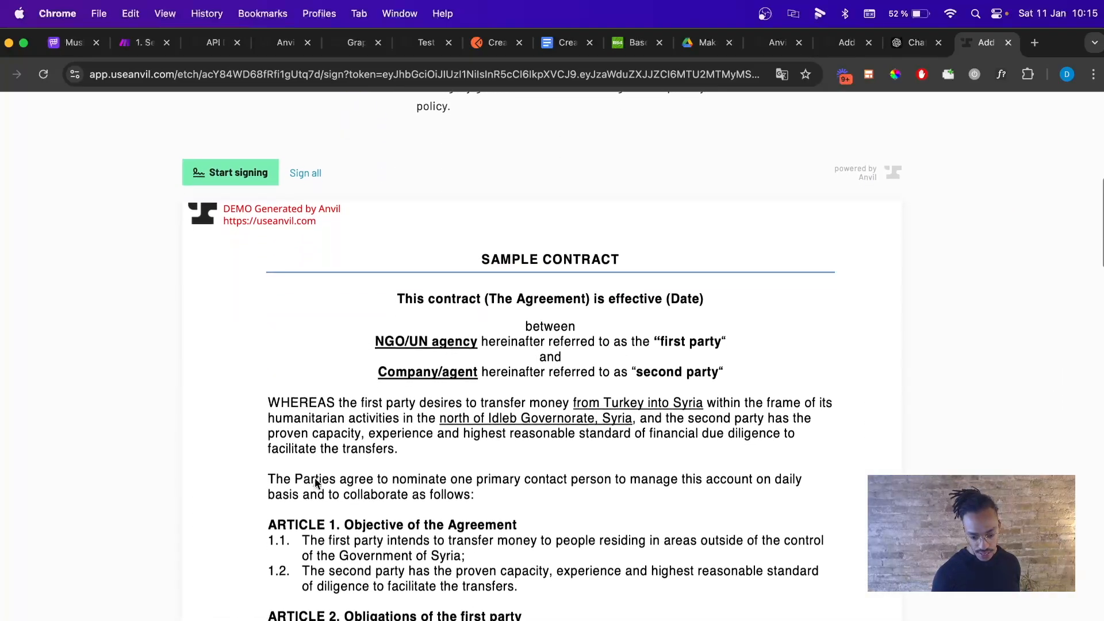
scroll(312, 442, down, 6)
scroll(312, 440, down, 10)
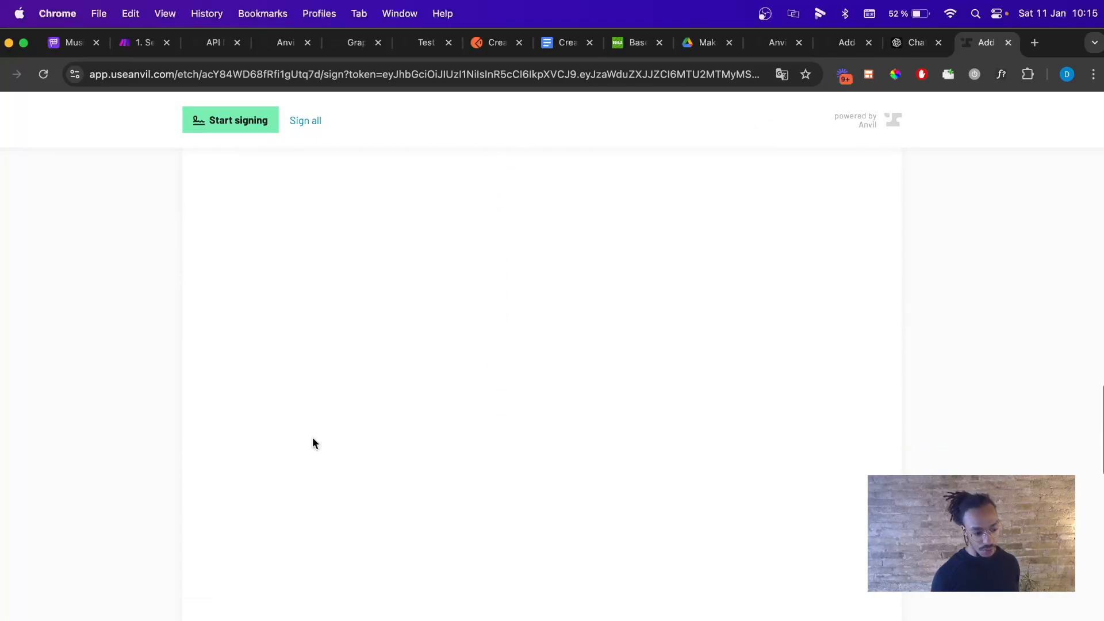
scroll(394, 446, down, 7)
scroll(394, 447, down, 2)
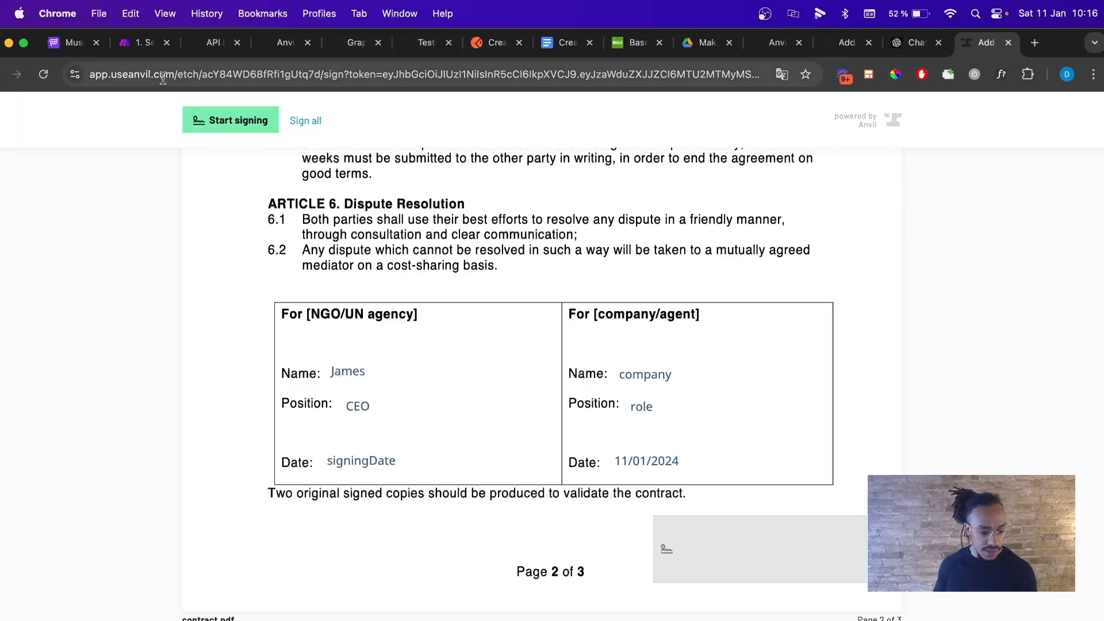
Replace the first request's signingDate placeholder with Make's 'now' date value and close the settings.
click(131, 45)
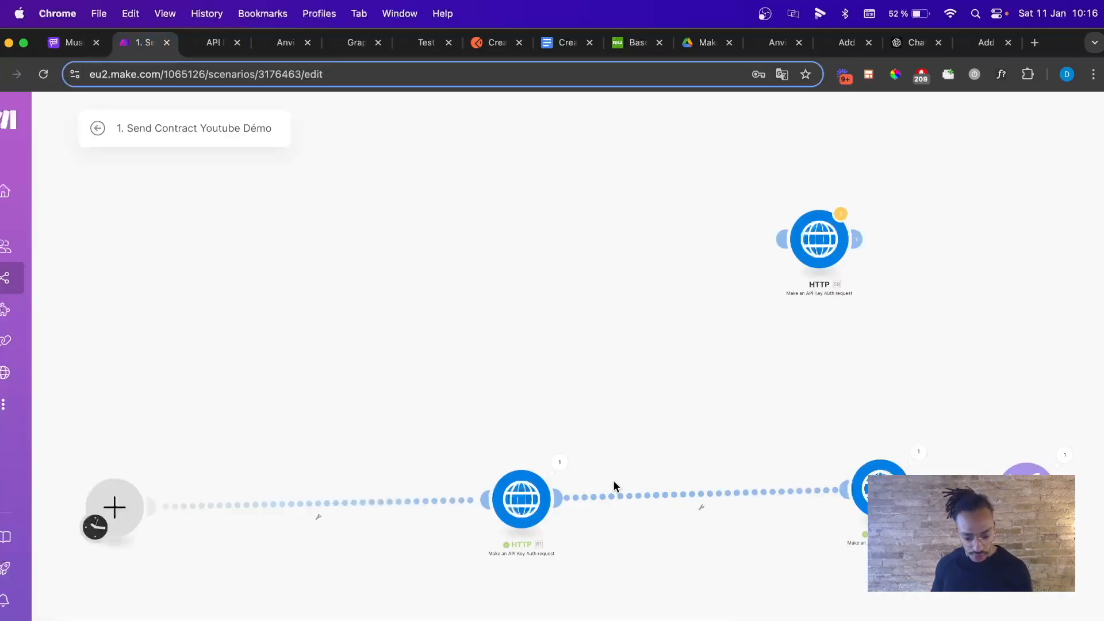
click(522, 498)
scroll(657, 489, down, 5)
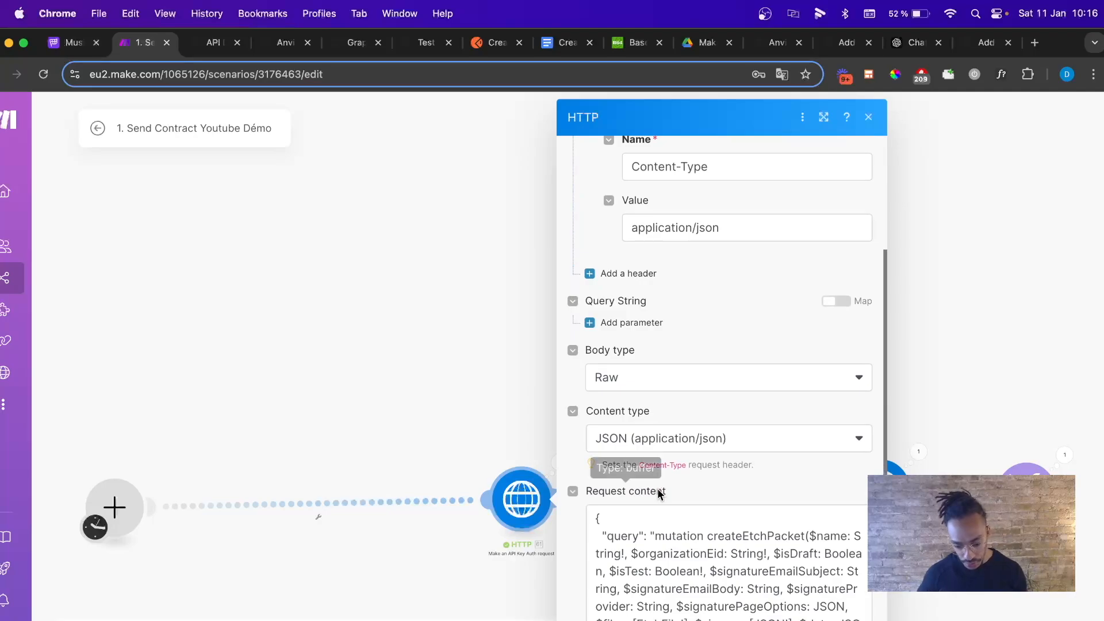
scroll(657, 488, down, 15)
scroll(657, 488, down, 4)
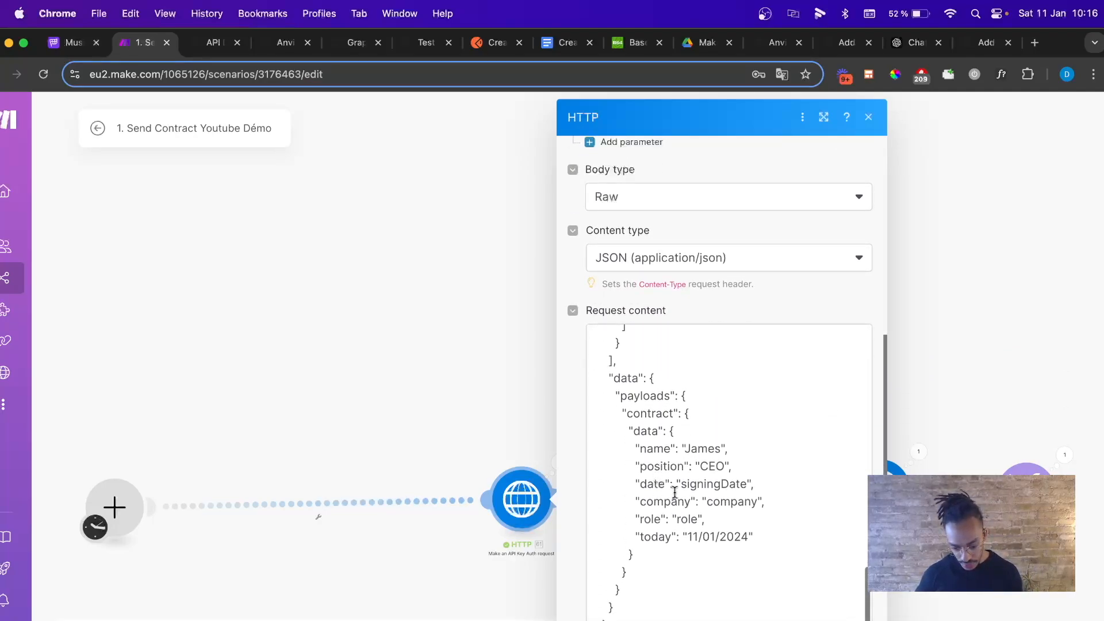
drag(680, 484, 745, 483)
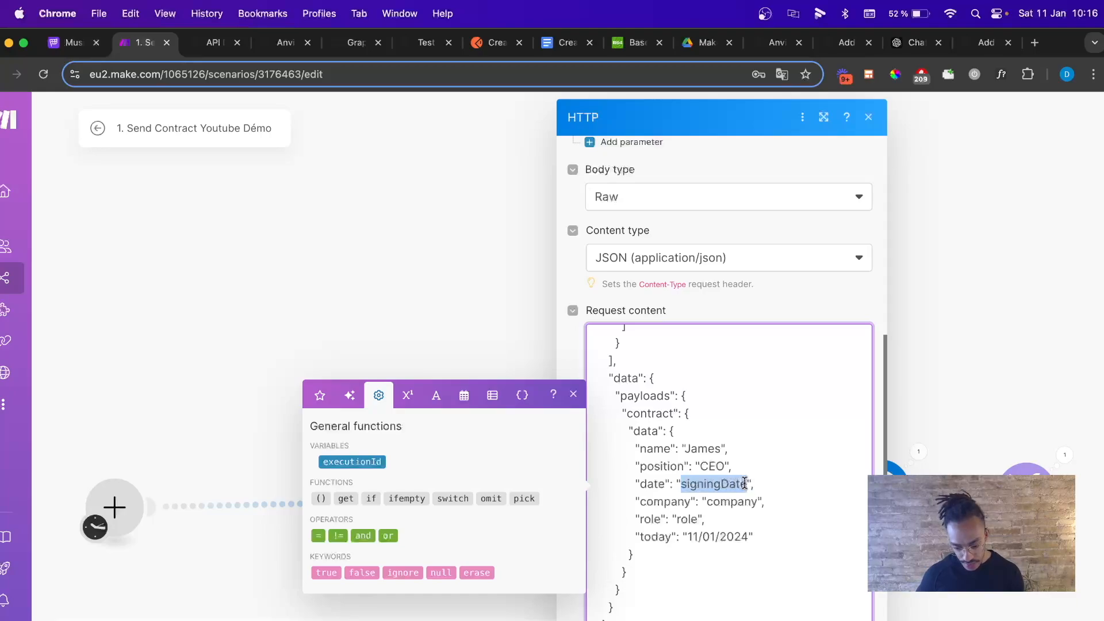
key(BackSpace)
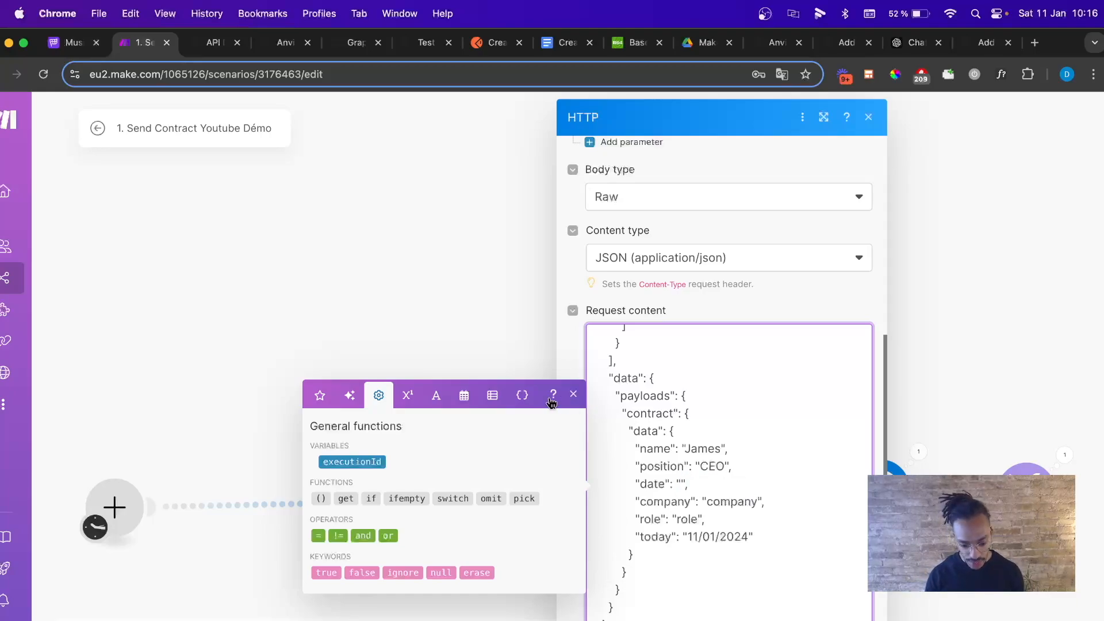
click(466, 396)
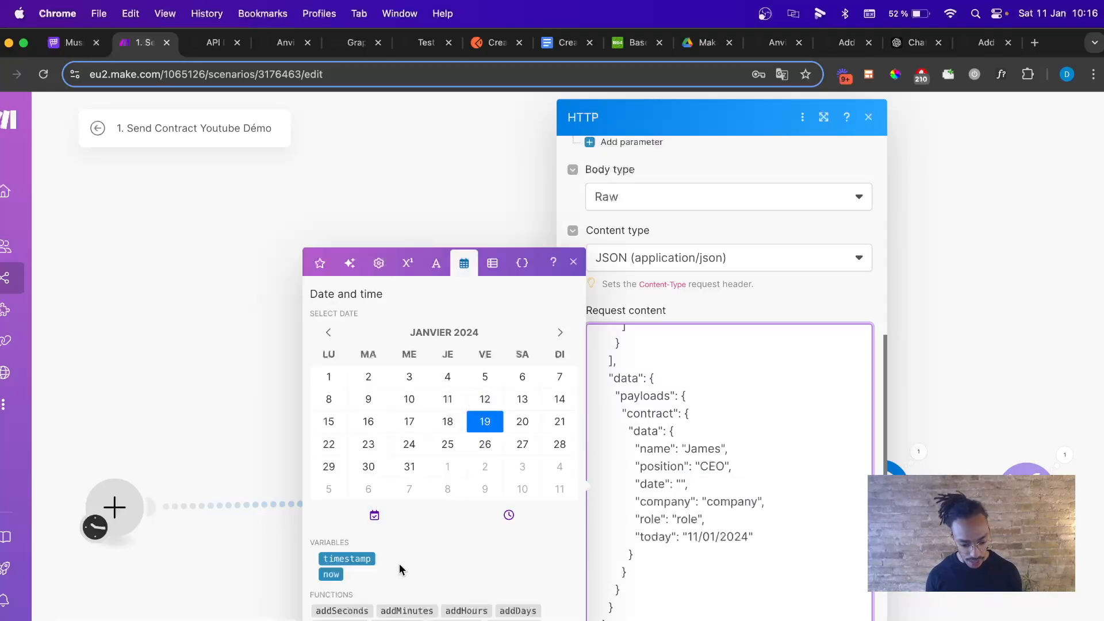
click(326, 575)
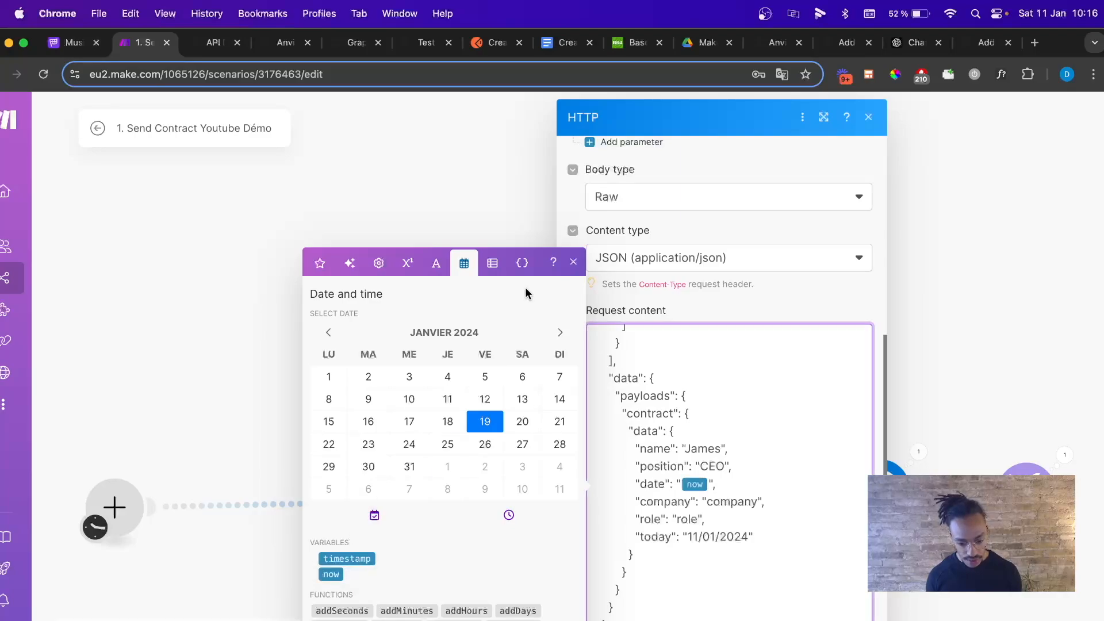
click(573, 262)
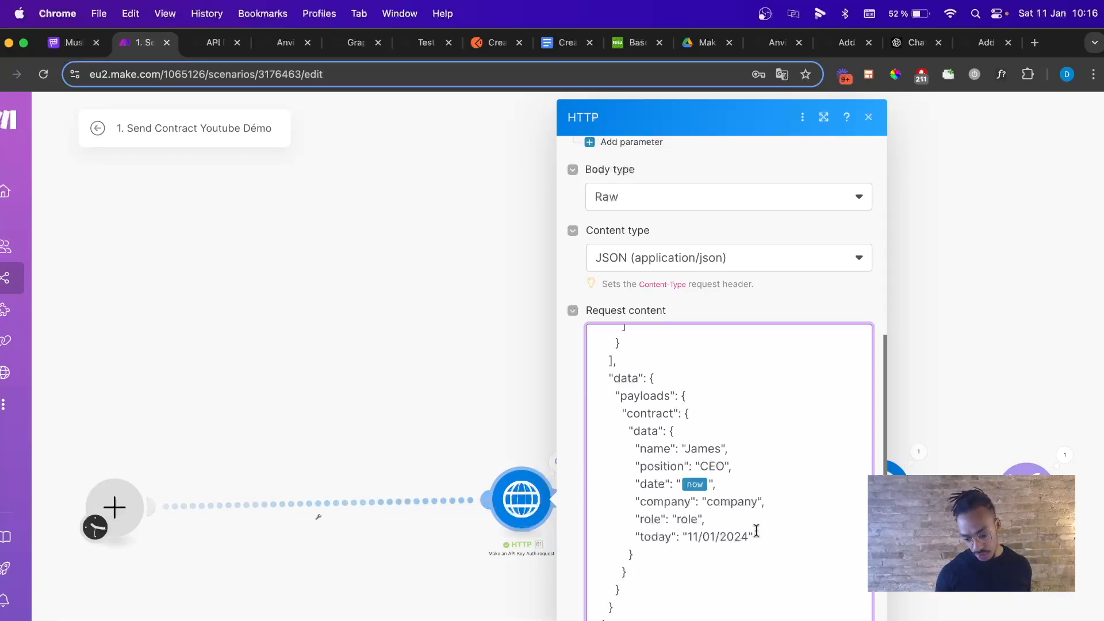
click(850, 619)
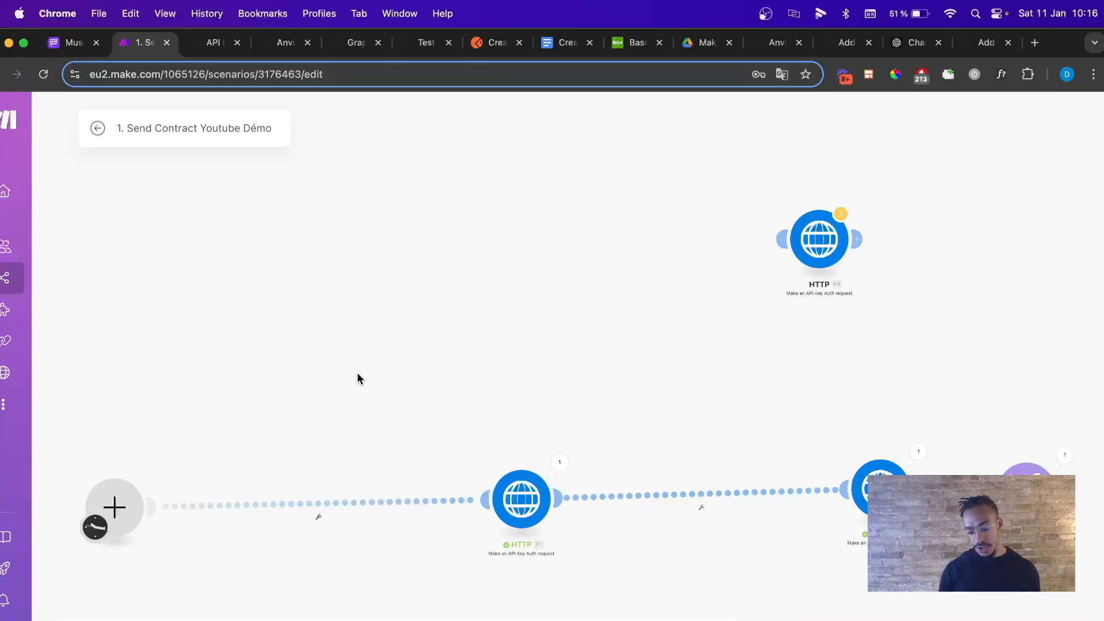
Delete the unconnected HTTP module and save the scenario.
right_click(806, 248)
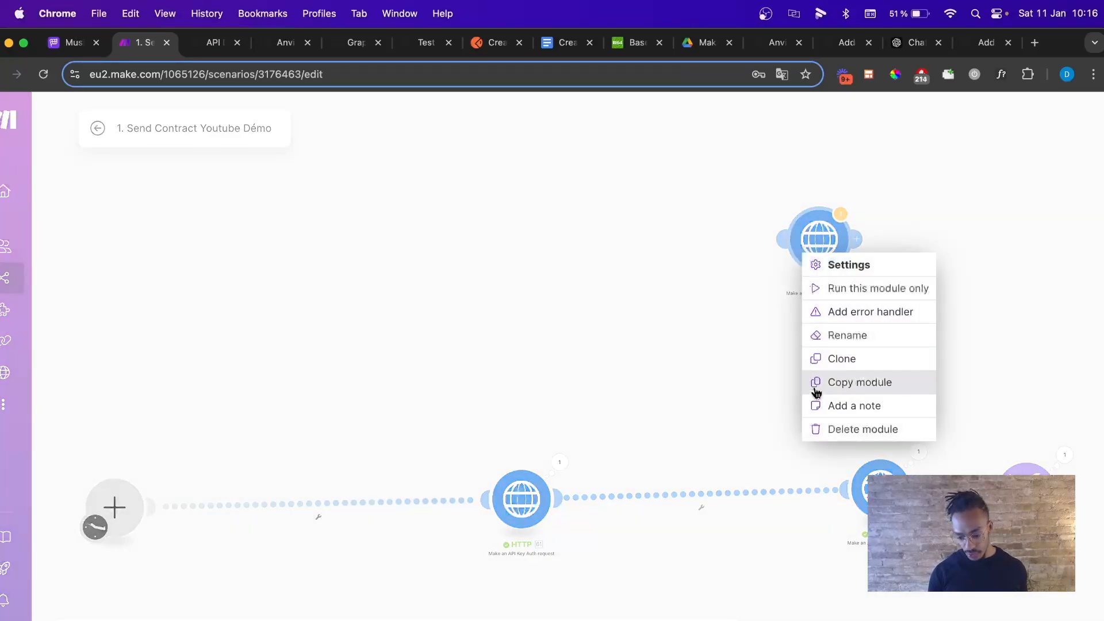
click(828, 429)
click(316, 620)
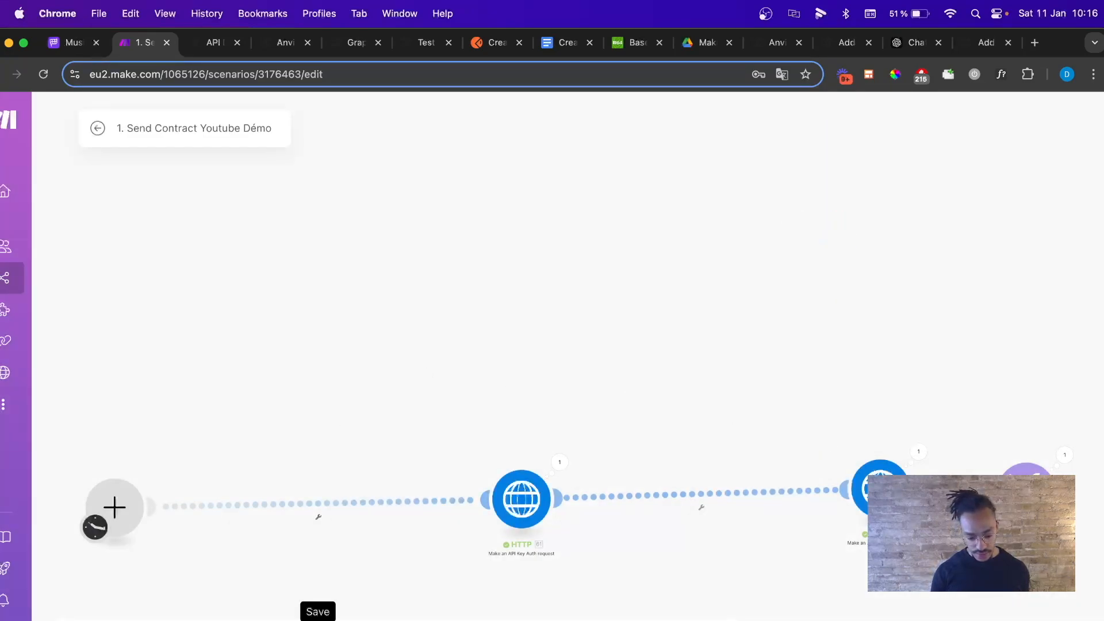
Open the '2. Contract is signed Youtube' scenario from the scenarios list.
click(98, 128)
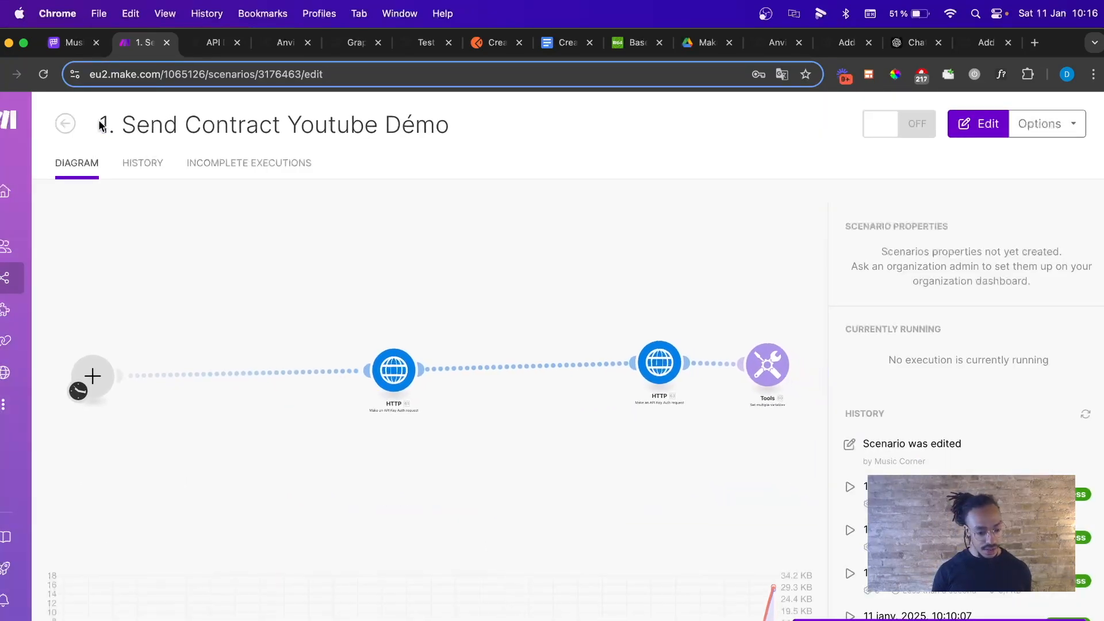
click(66, 121)
scroll(535, 514, down, 3)
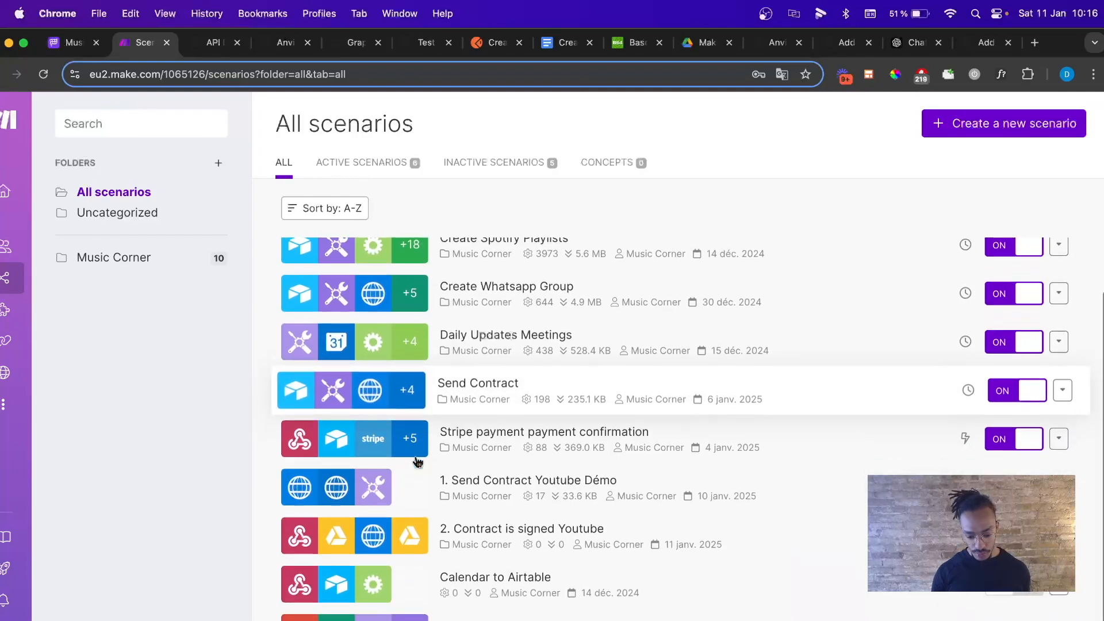
click(535, 514)
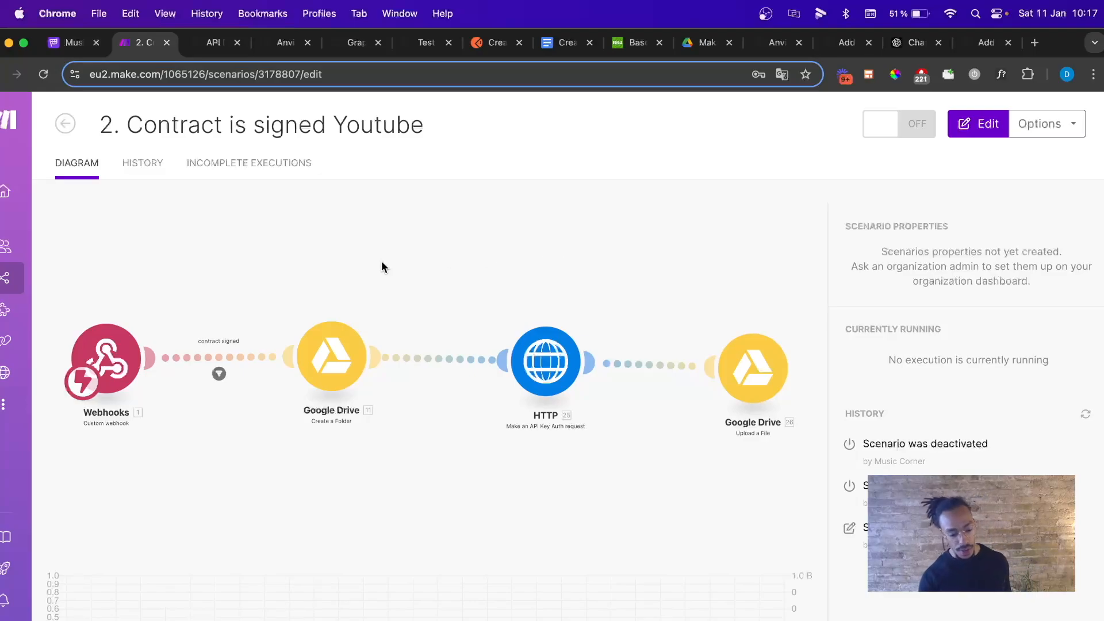
Copy the Whatsapp YT webhook address from the scenario's webhook trigger.
click(166, 339)
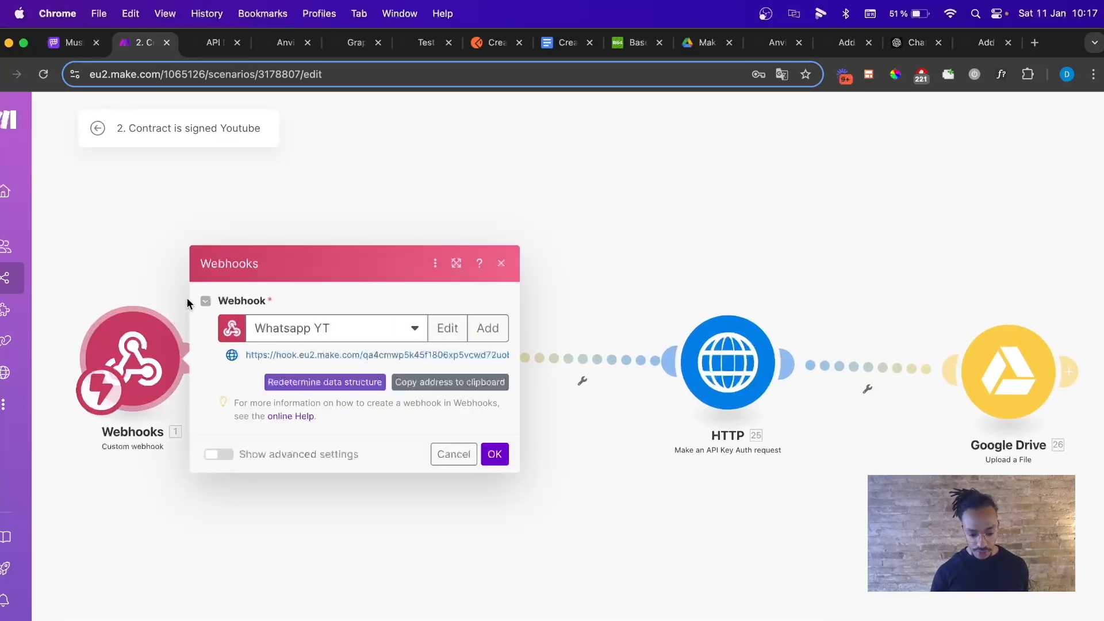
click(364, 333)
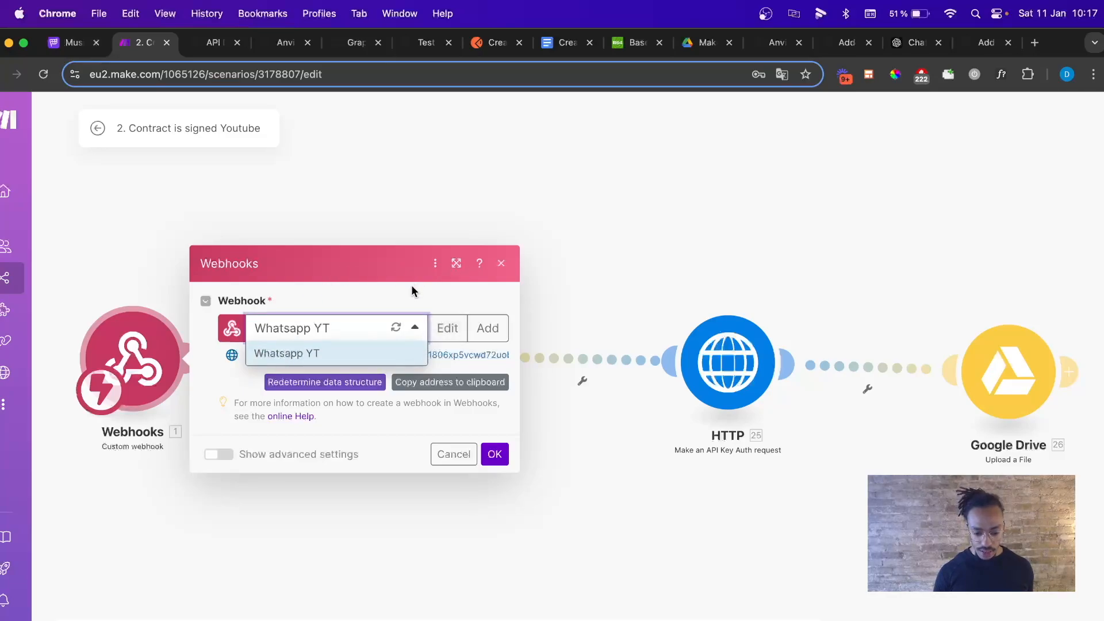
click(407, 354)
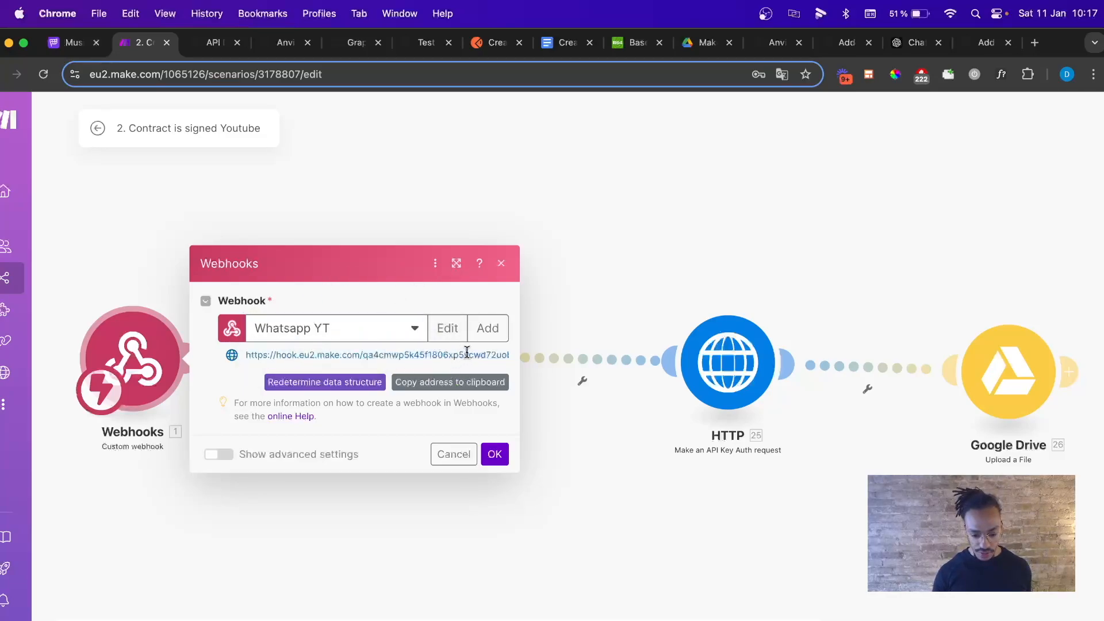
click(452, 389)
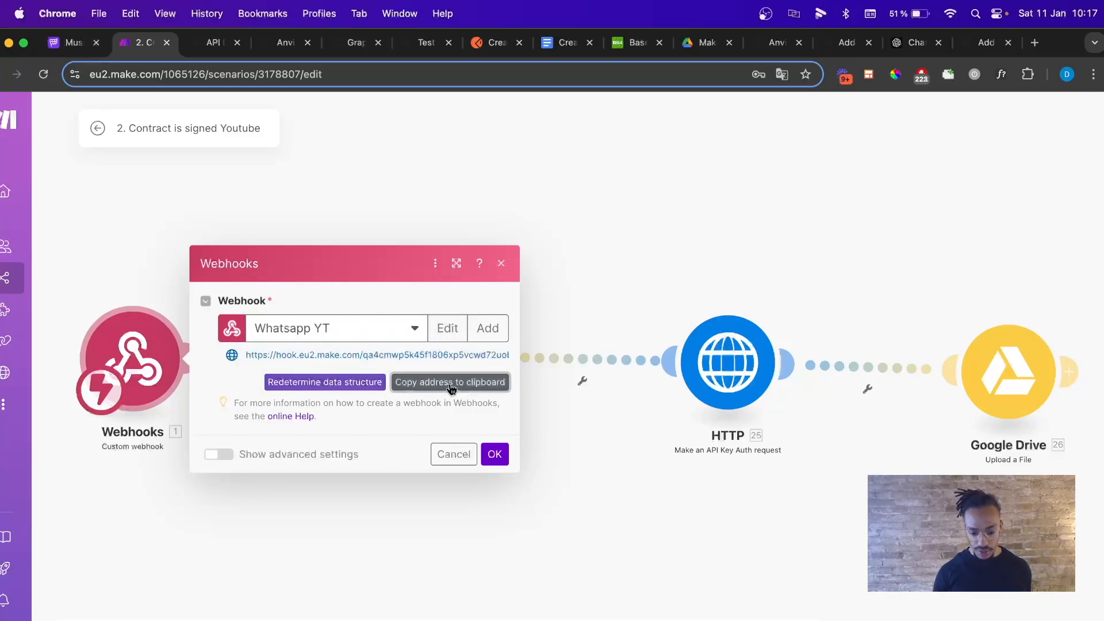
click(426, 43)
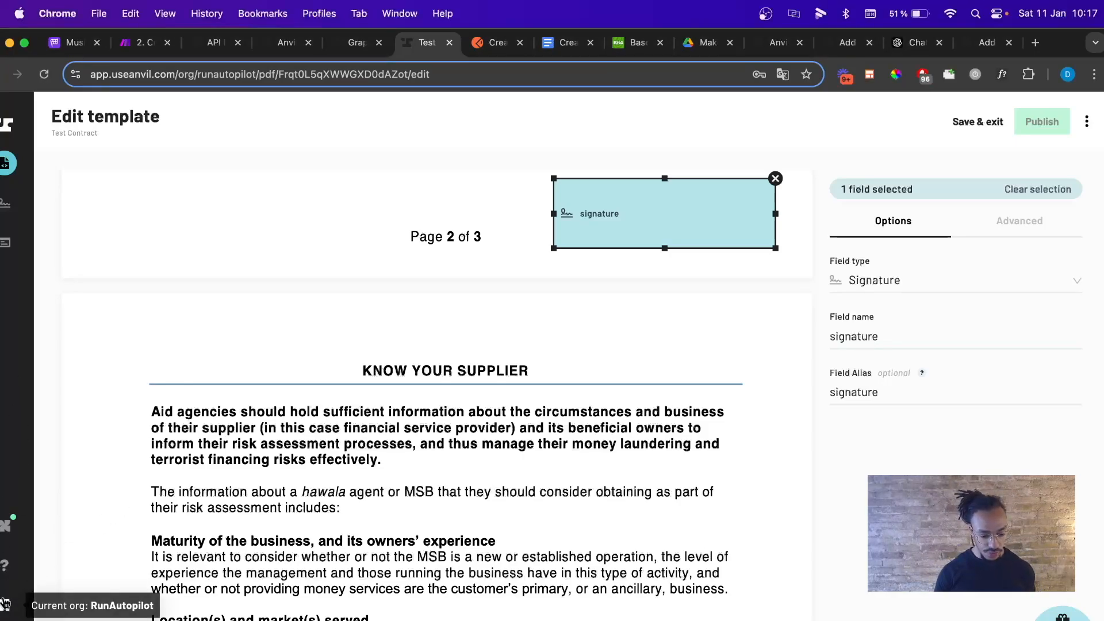
Enable Anvil organization webhooks with the Make hook address as Static URL, and send a test that returns HTTP 200.
click(4, 603)
click(128, 590)
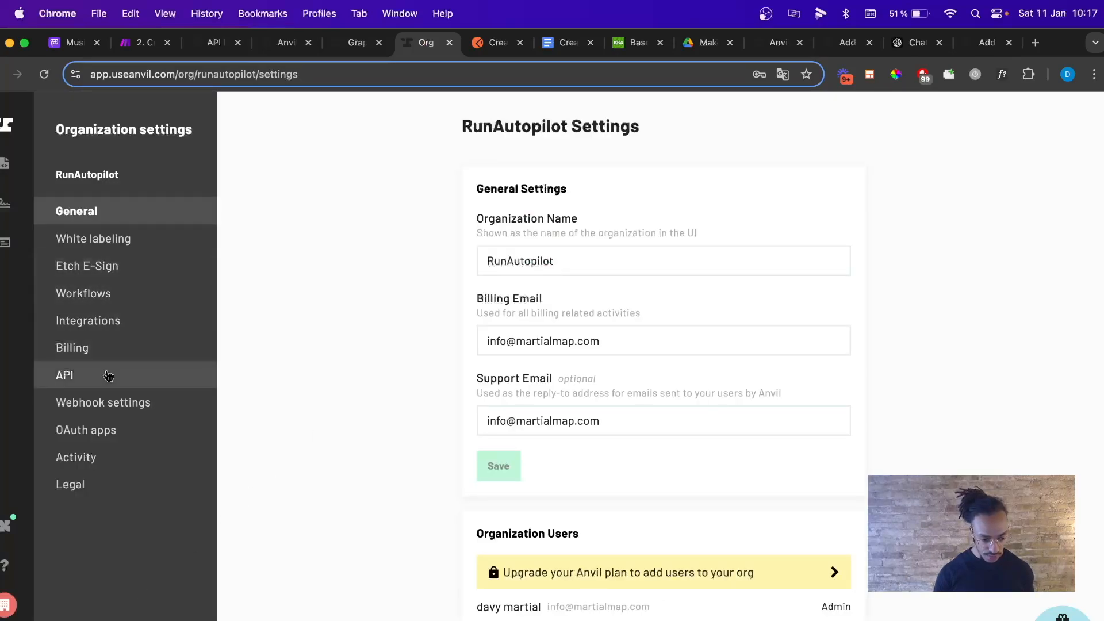
click(107, 426)
click(120, 404)
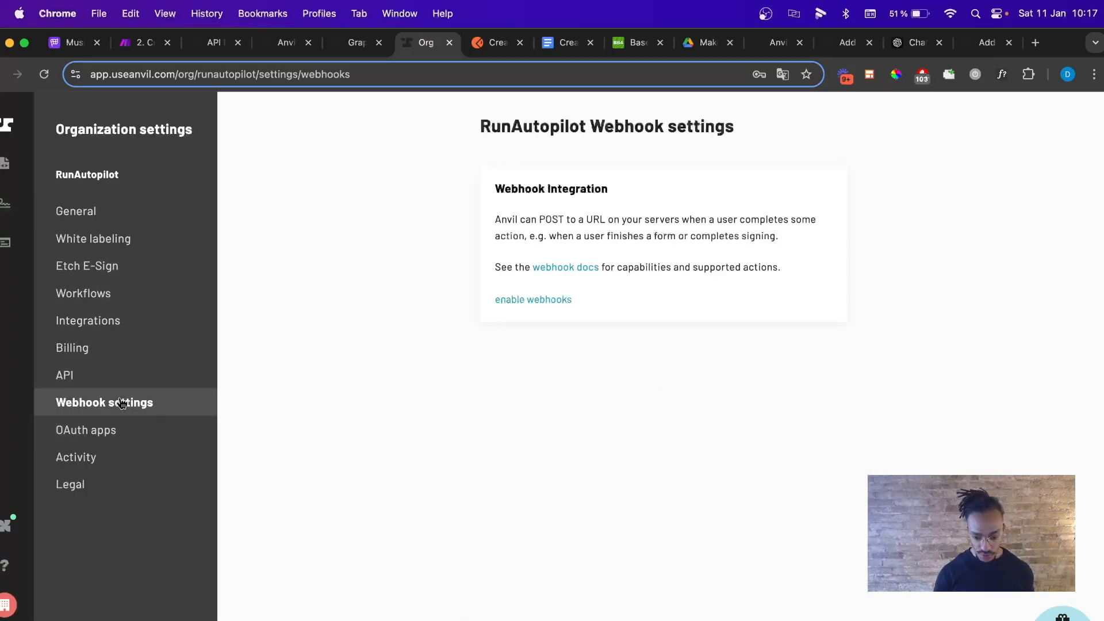
click(535, 300)
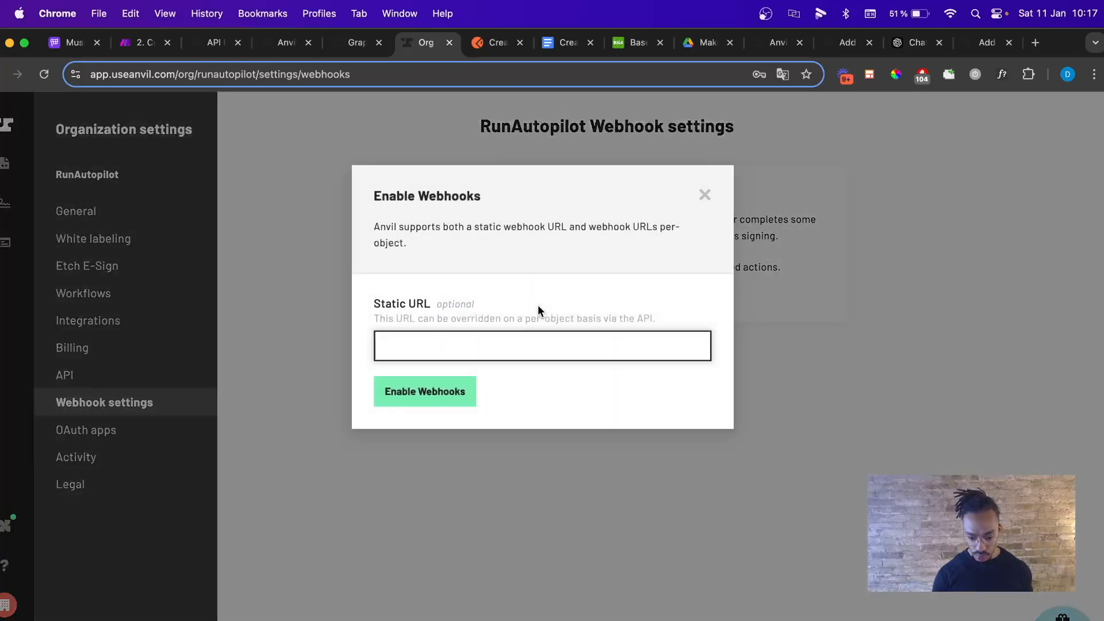
click(469, 345)
key(super+v)
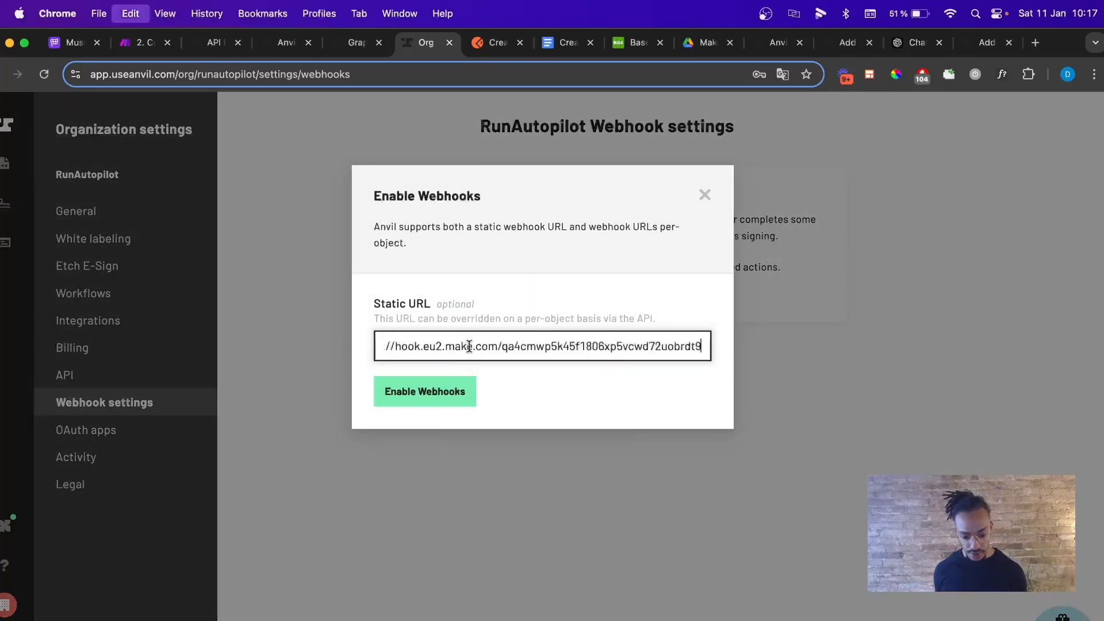
click(450, 384)
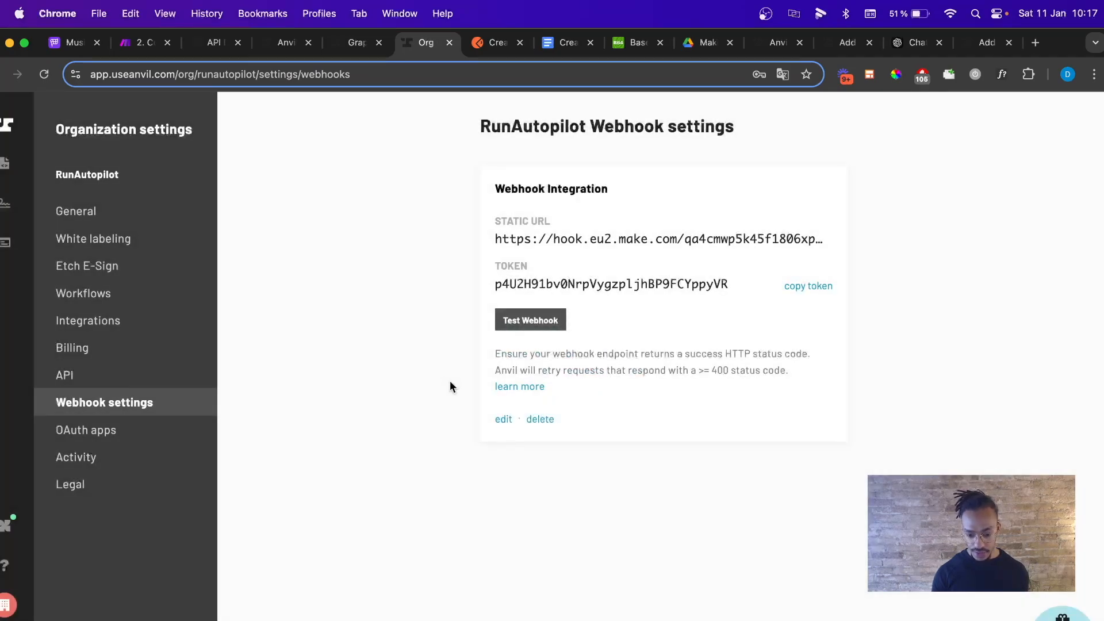
click(561, 327)
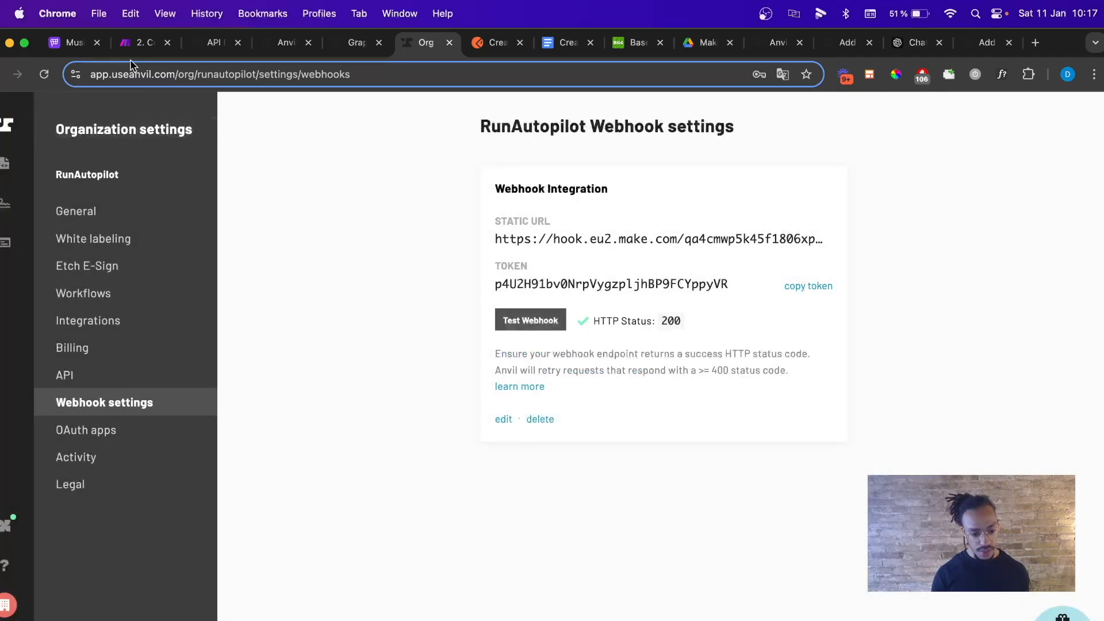
click(140, 43)
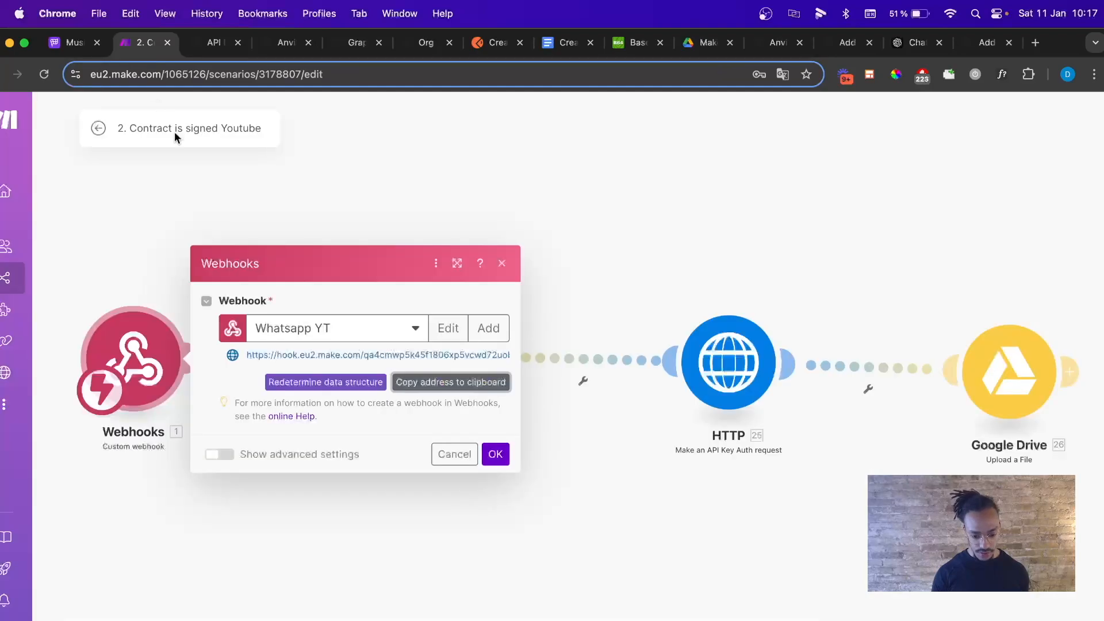
Check the webhook's waiting queue, then reopen the 2. Contract is signed Youtube scenario.
click(504, 264)
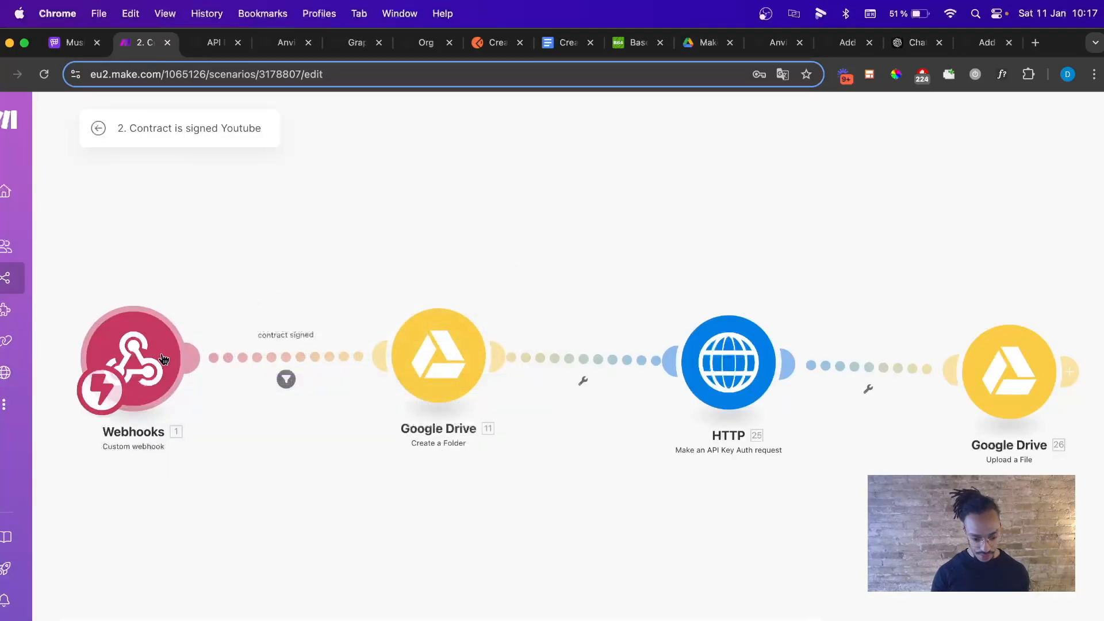
click(97, 130)
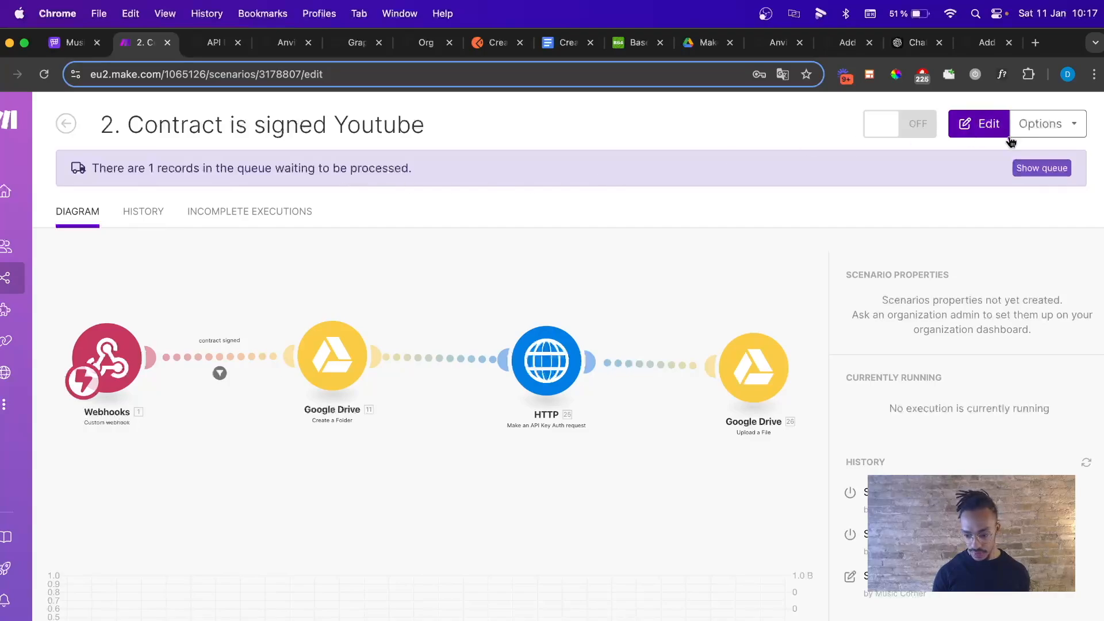
click(1036, 170)
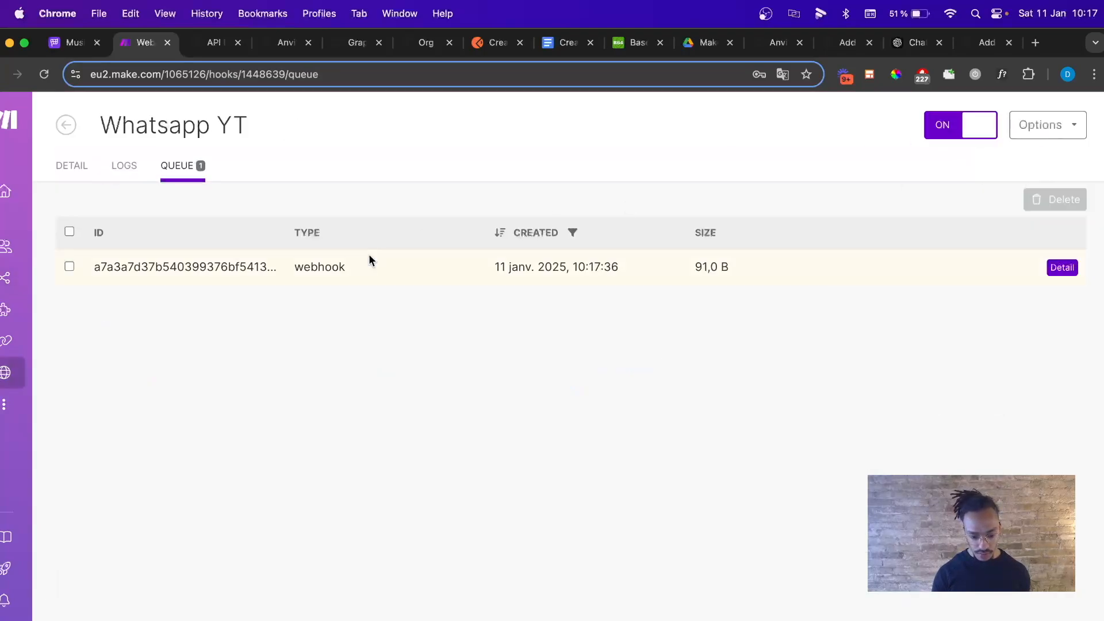
click(64, 125)
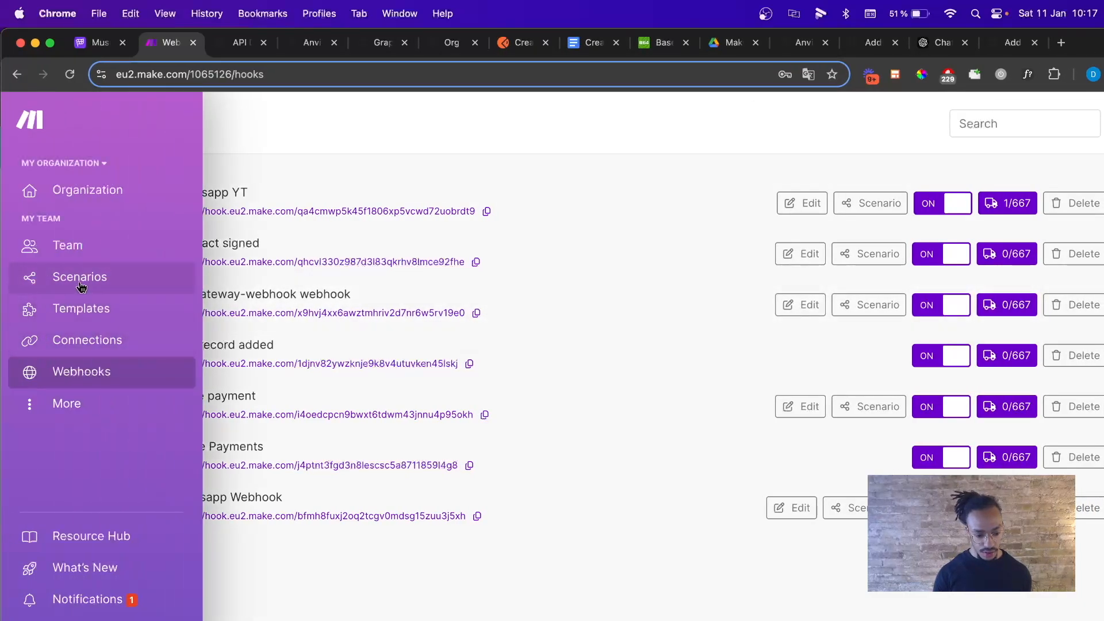
click(81, 280)
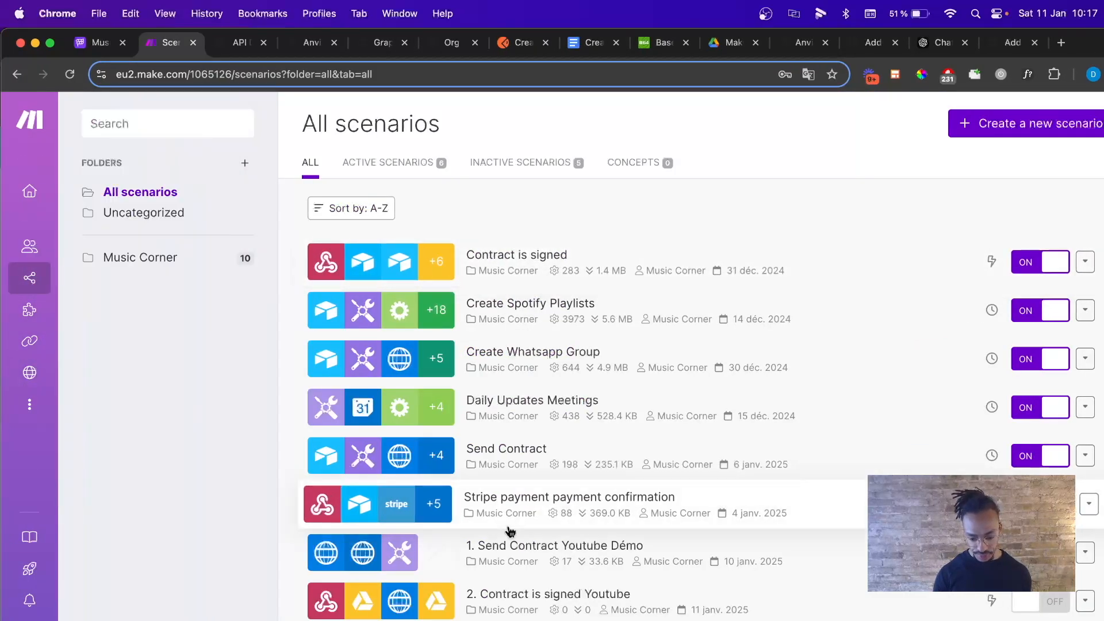
scroll(500, 527, down, 2)
click(427, 537)
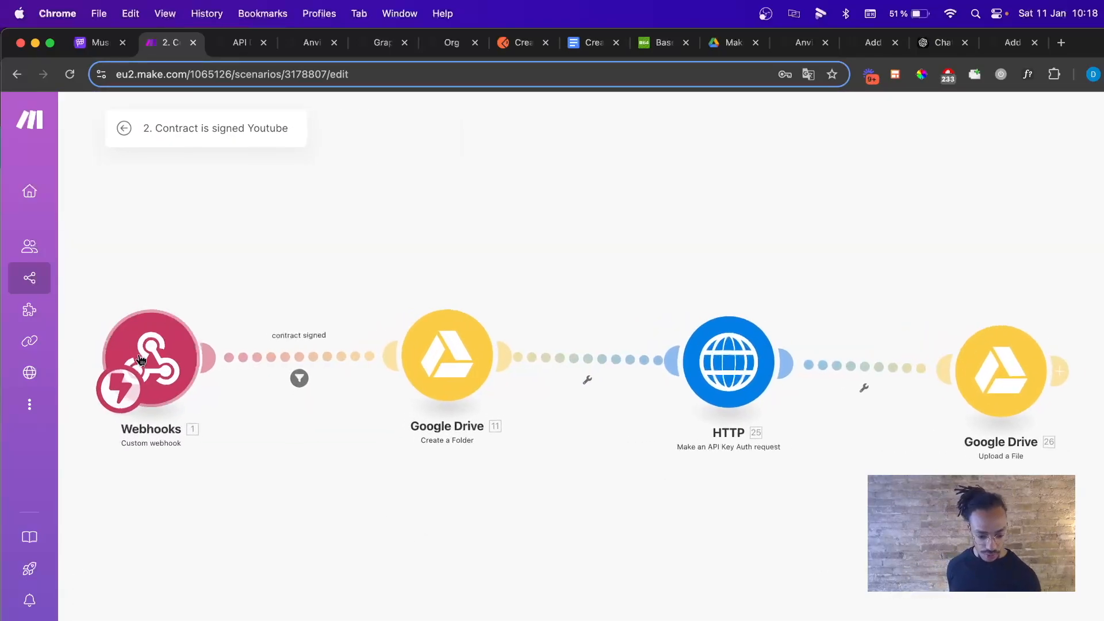
Run the scenario once on the queued webhook and inspect the webhookTest output data.
click(169, 352)
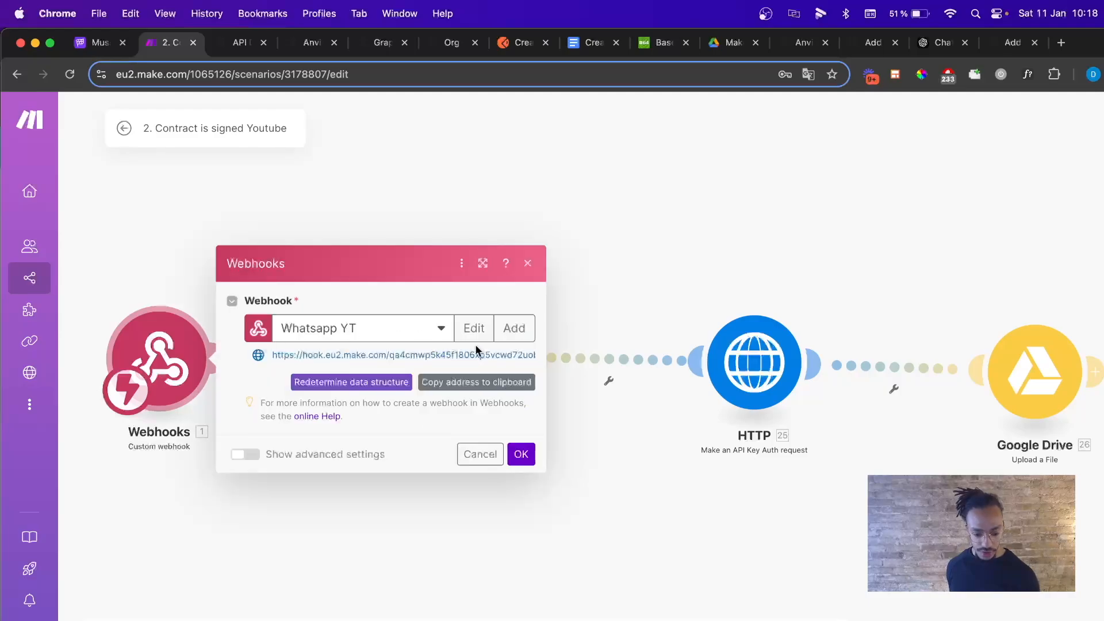
click(527, 263)
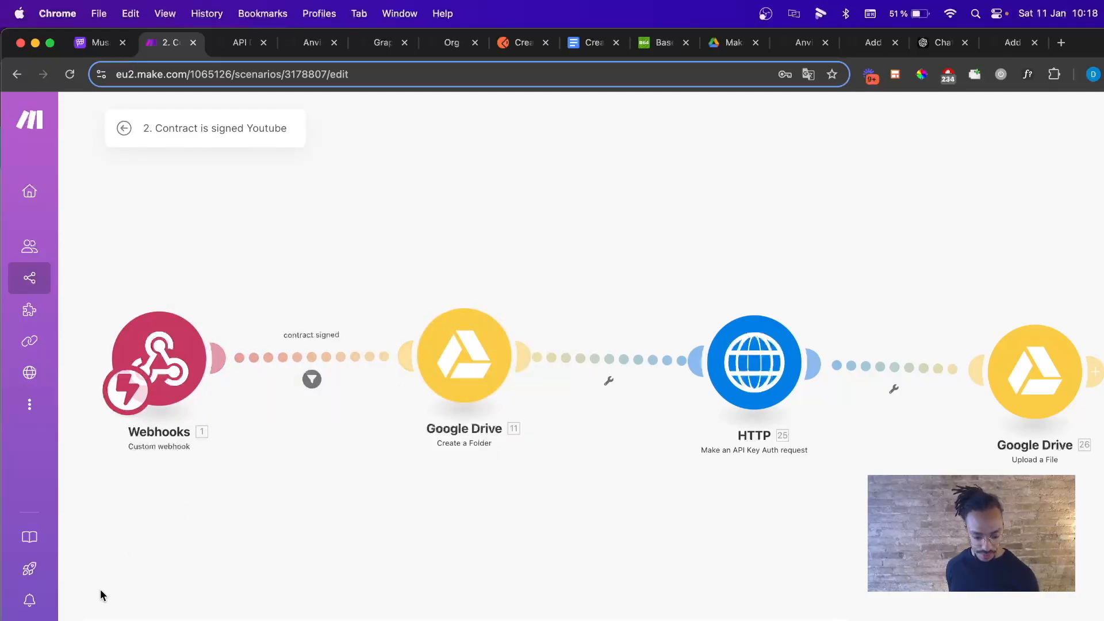
click(406, 620)
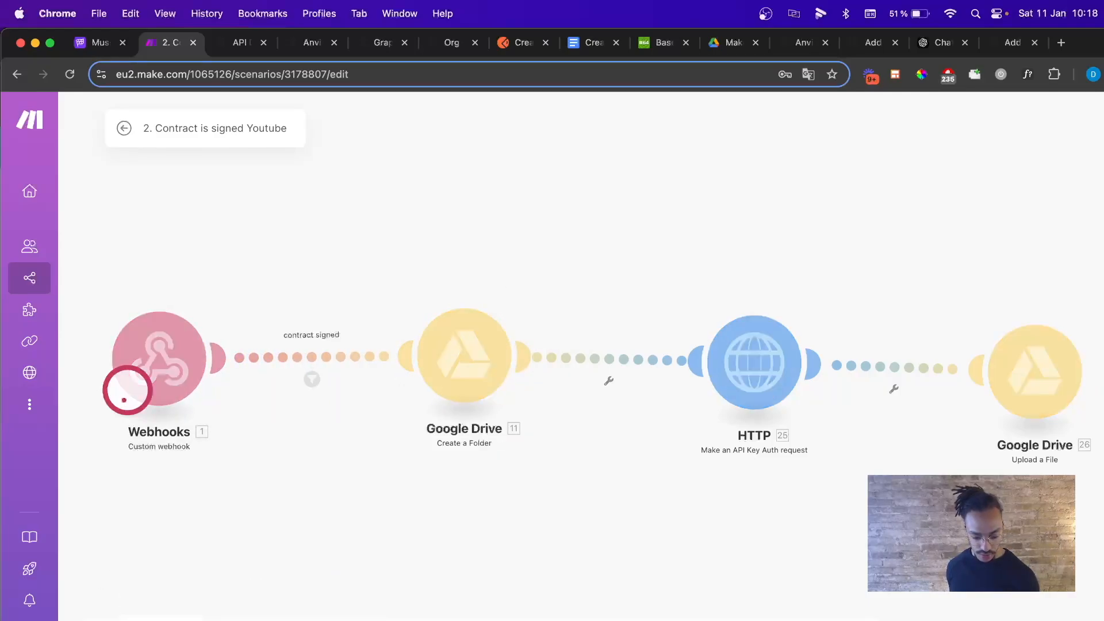
click(220, 298)
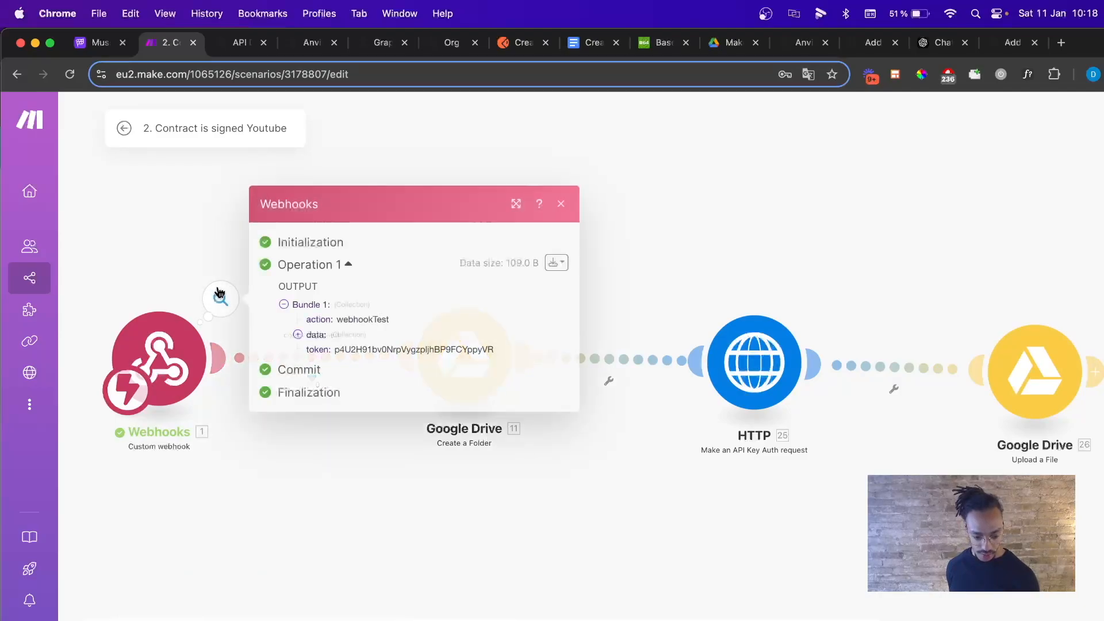
click(312, 340)
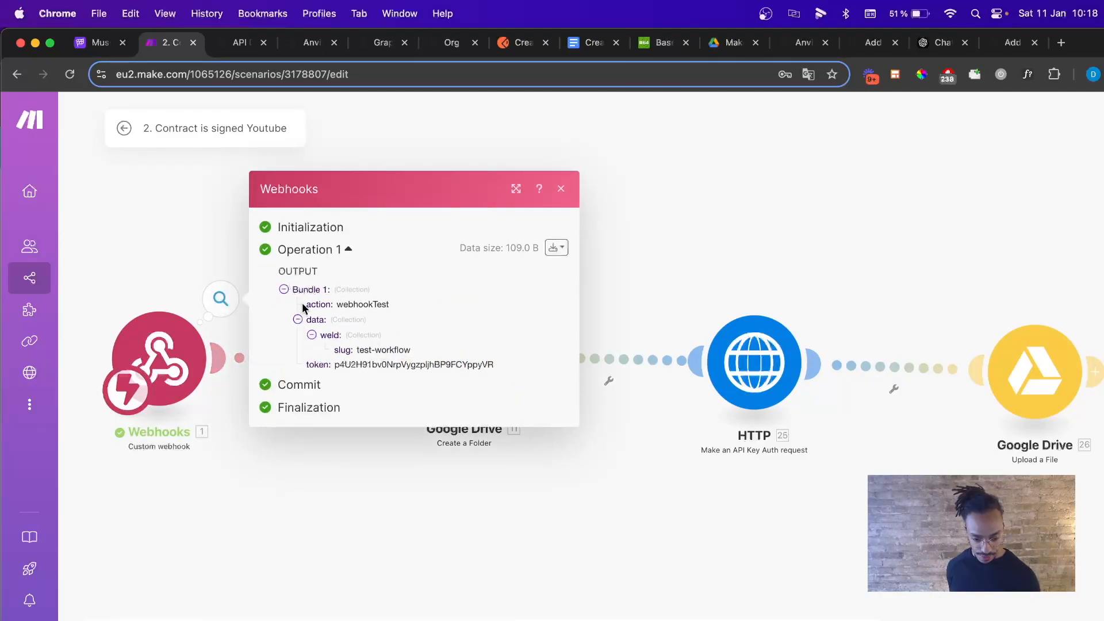
click(561, 190)
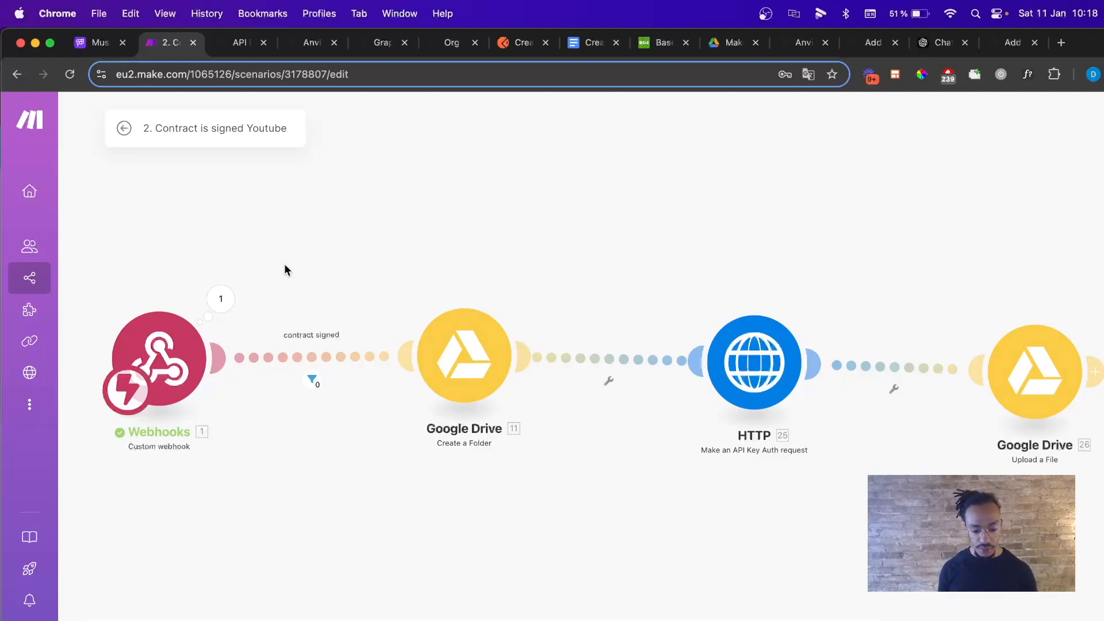
Review the Create a Folder module settings and the HTTP module's zip download request.
click(465, 355)
click(829, 122)
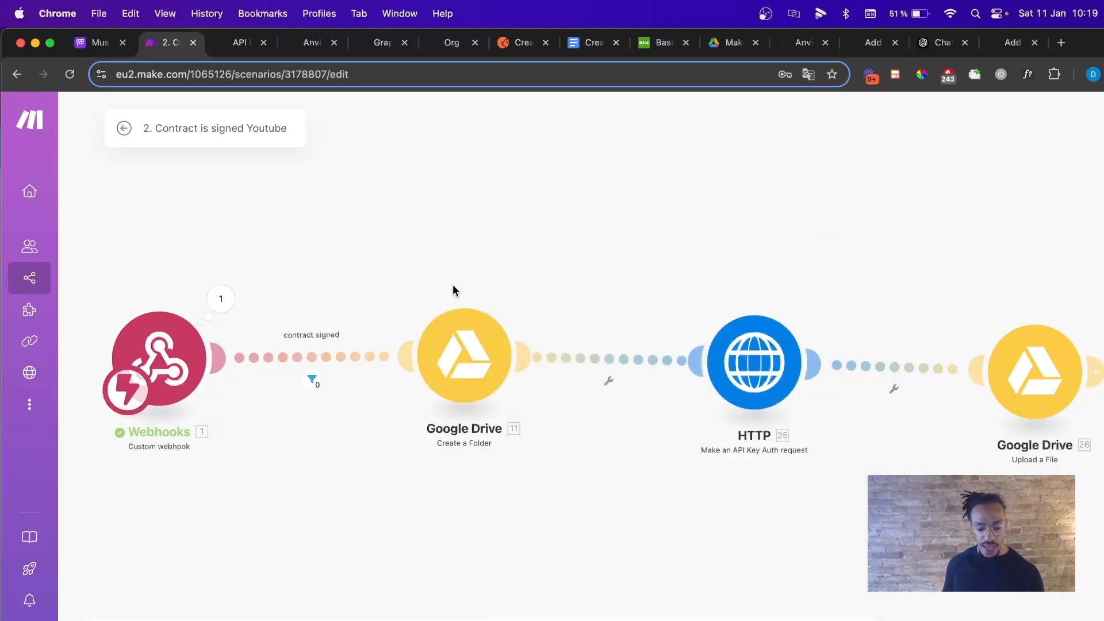
click(470, 362)
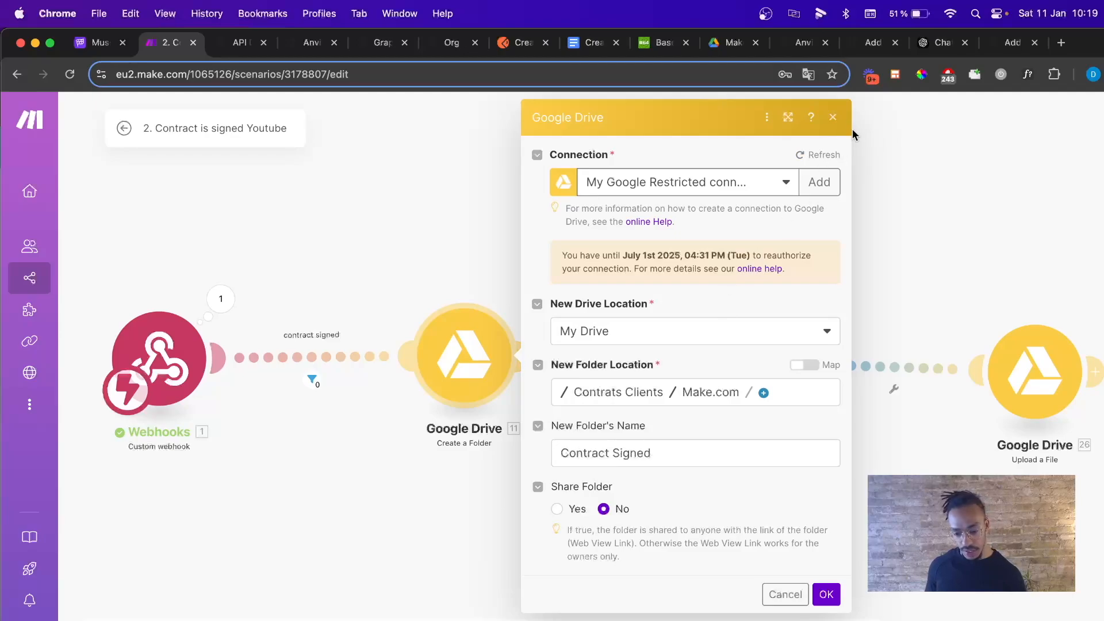
click(833, 118)
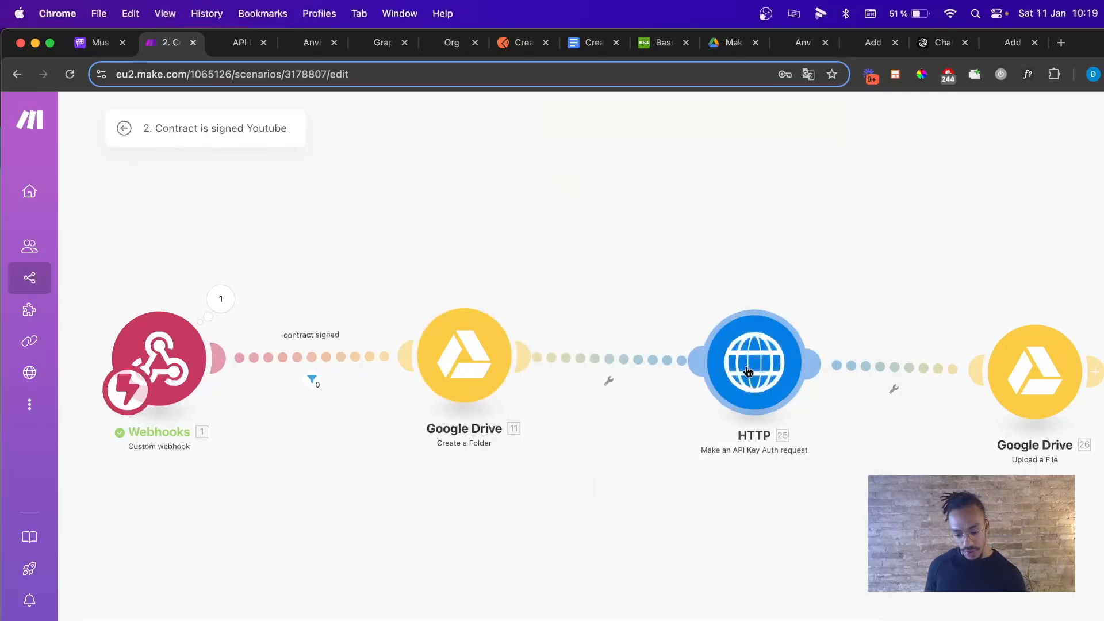
click(748, 369)
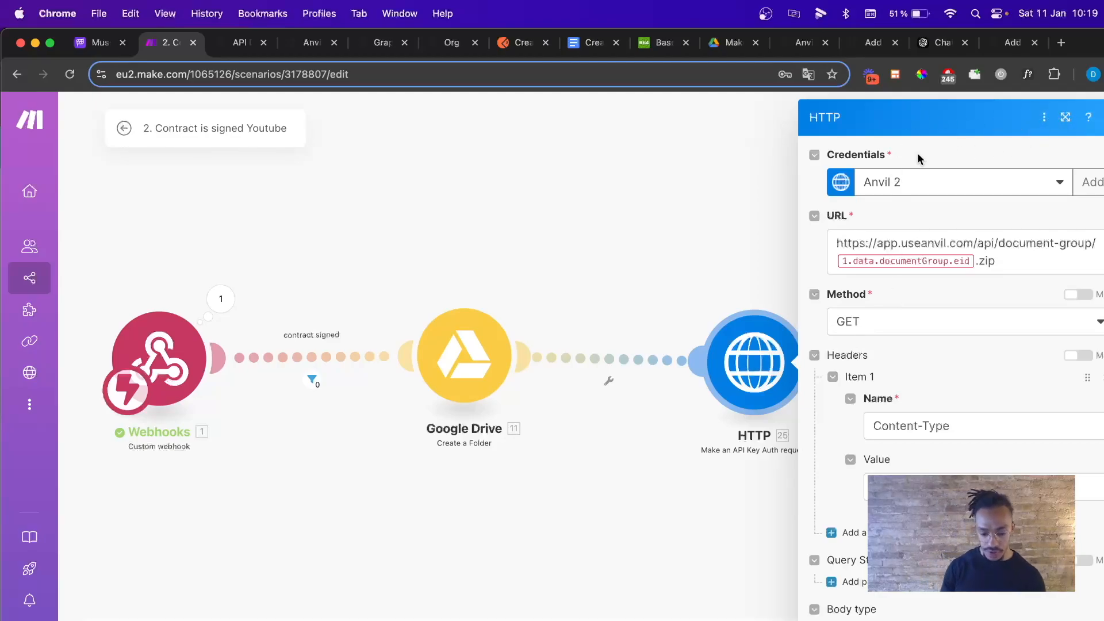
click(1012, 44)
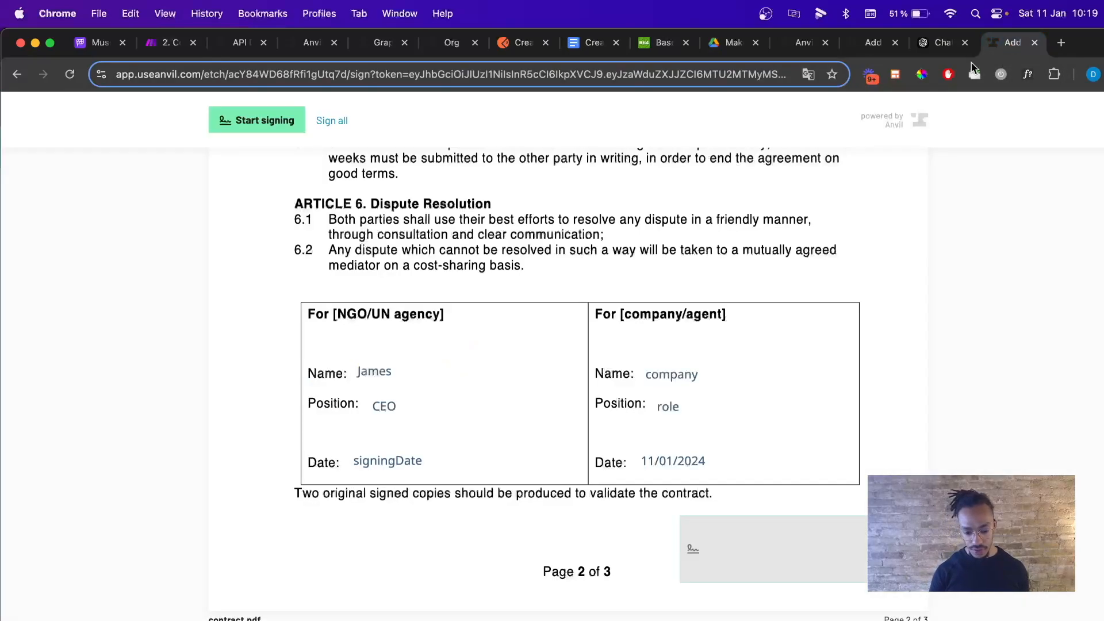
Sign contract.pdf in Anvil, then run the Make scenario once on the queued webhook data.
click(720, 545)
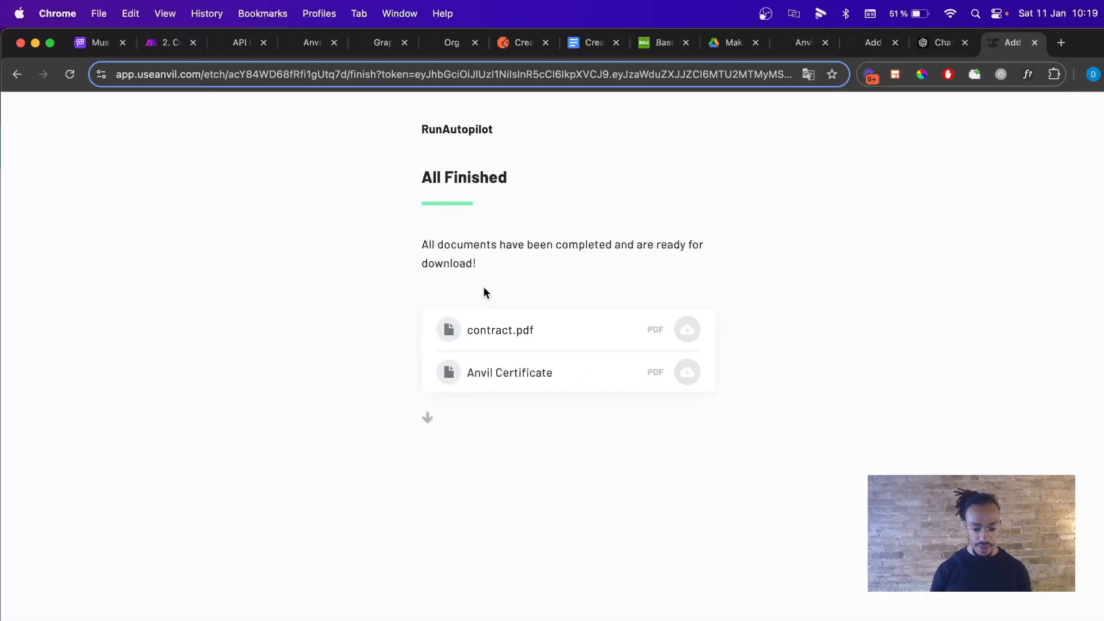
click(165, 44)
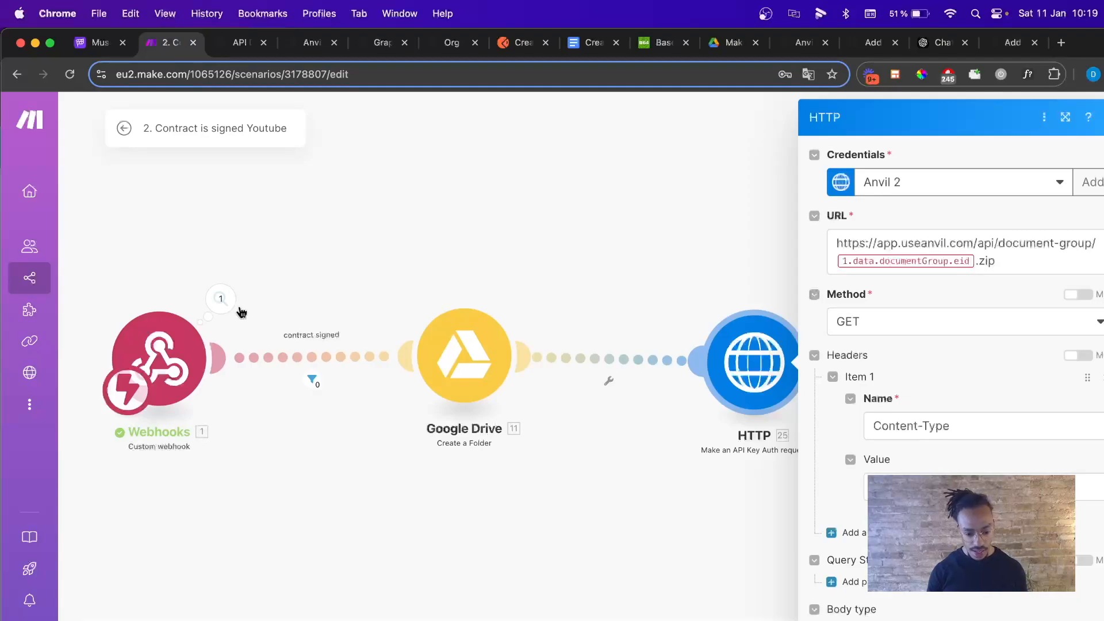
click(92, 610)
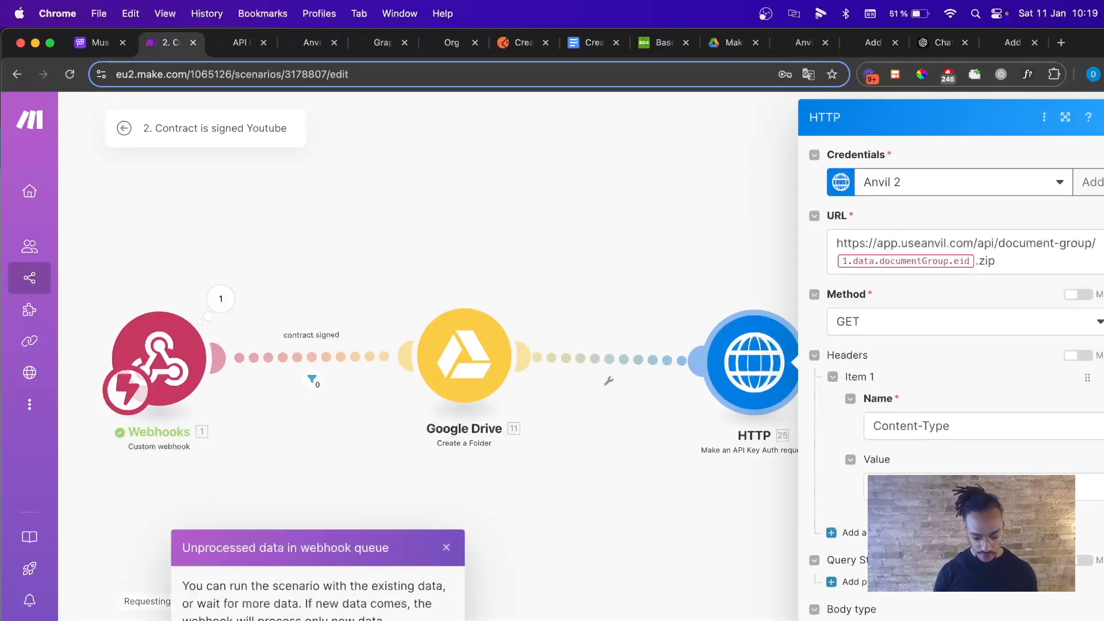
click(259, 618)
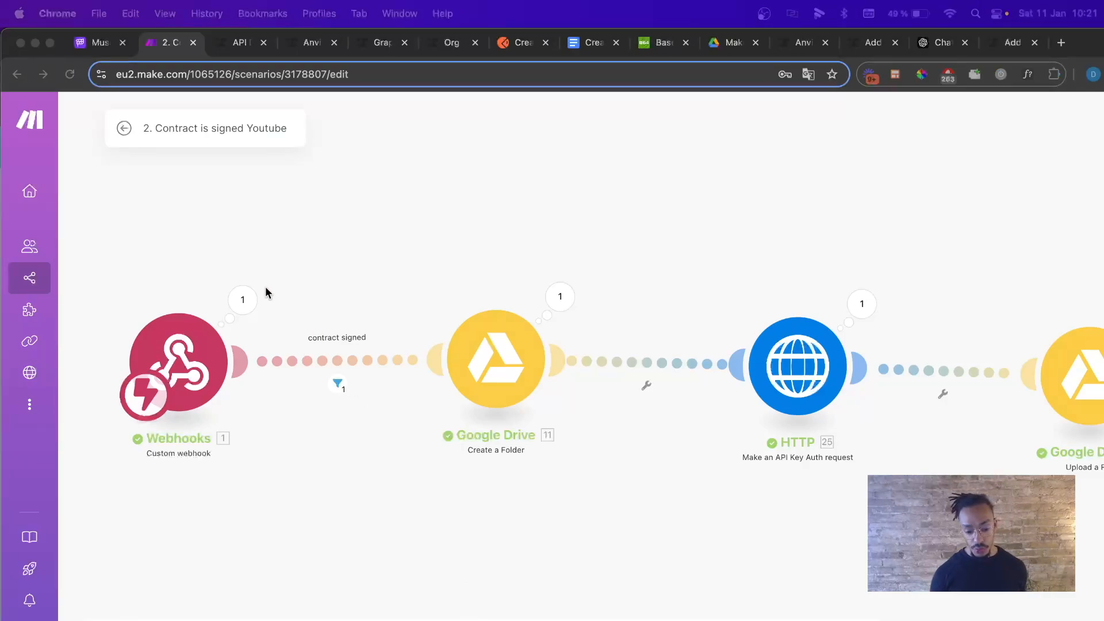
Check the new webhook output and confirm etchPacketComplete passed the contract signed filter.
click(243, 300)
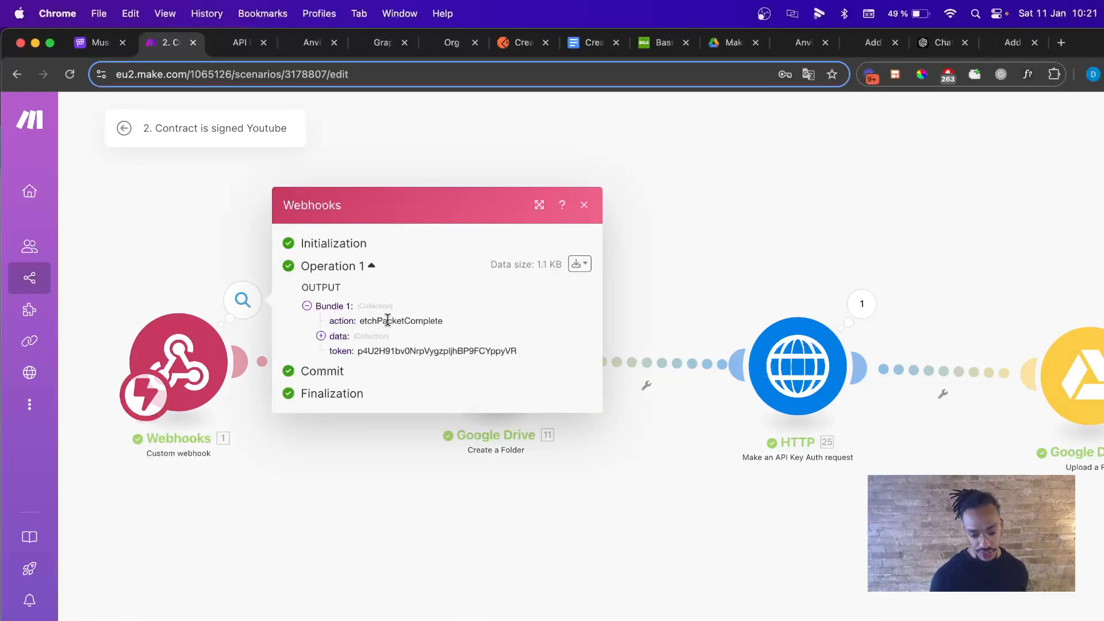
click(582, 205)
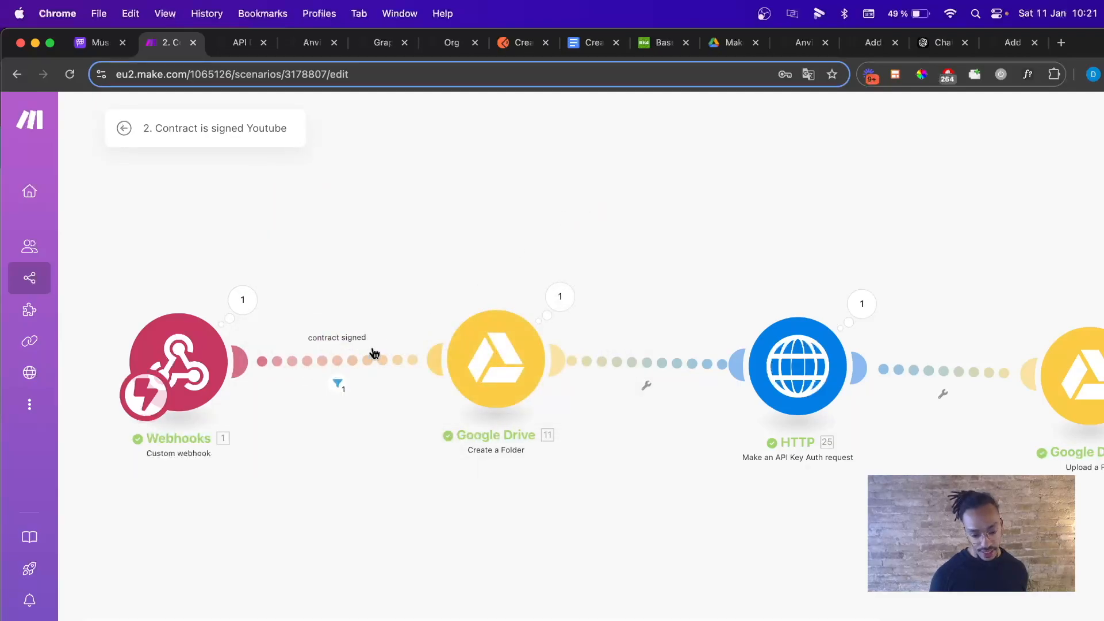
click(338, 385)
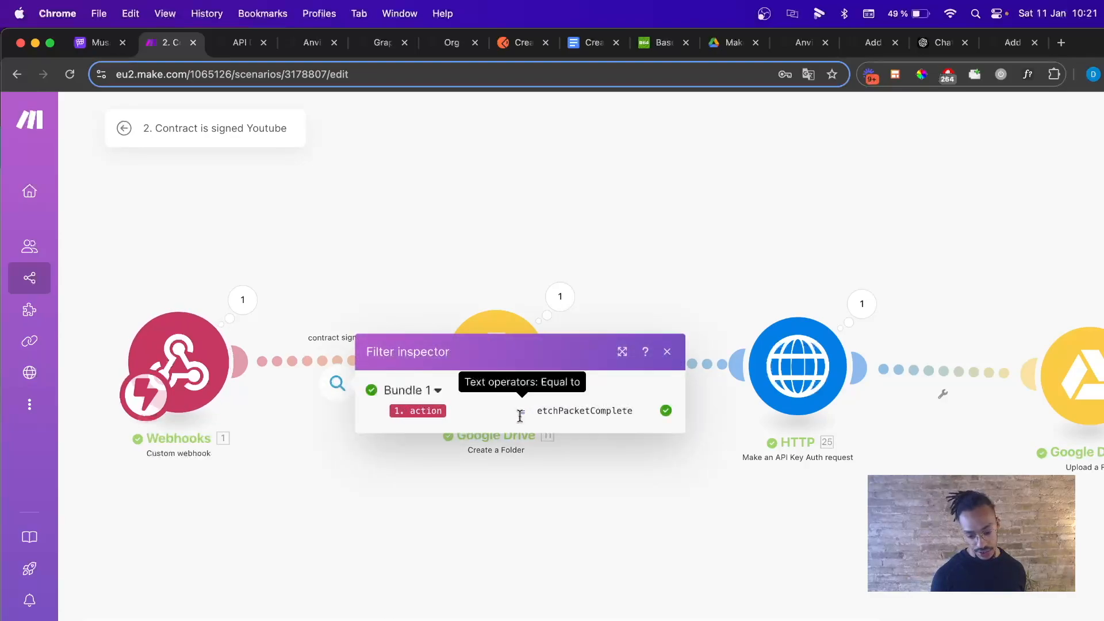
drag(535, 411, 640, 414)
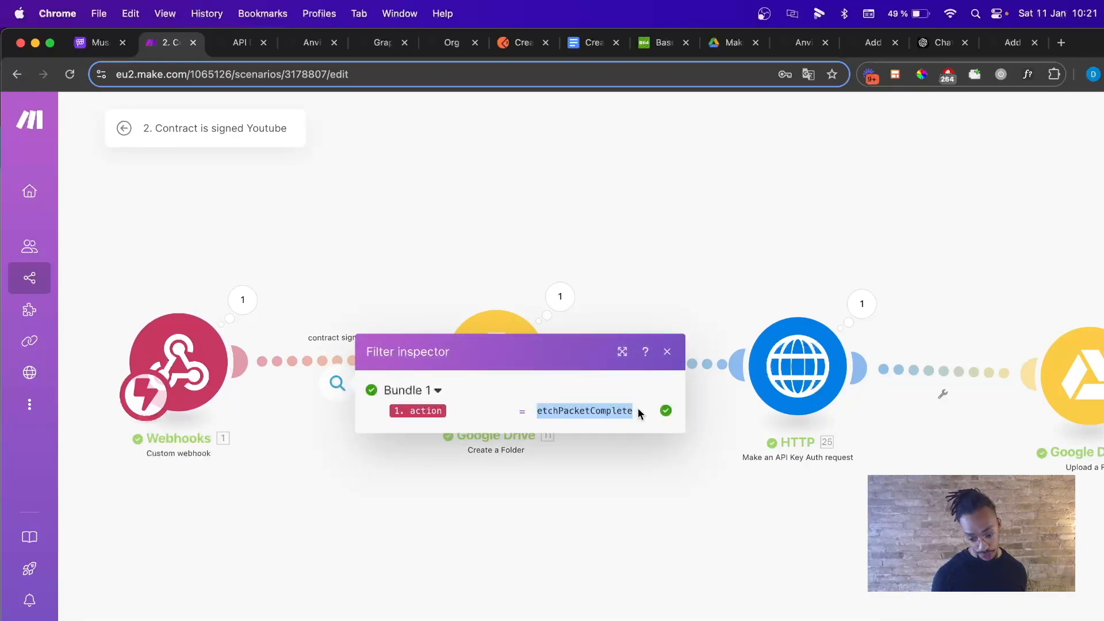
click(666, 352)
Review the Create a Folder settings unchanged and open the HTTP module's request settings.
click(493, 375)
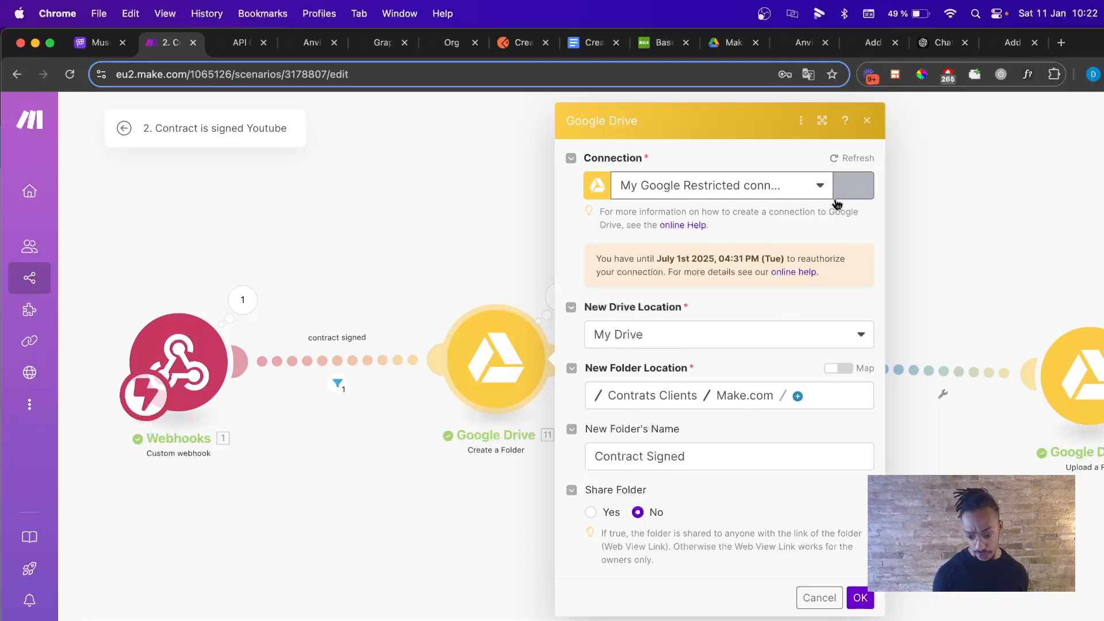
key(Escape)
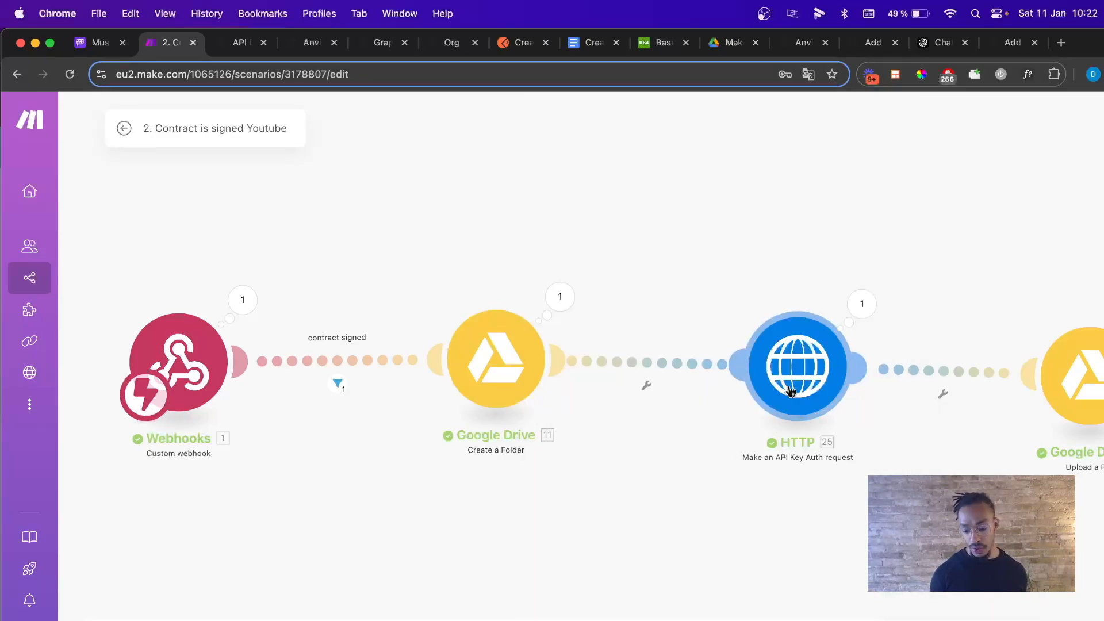
click(790, 391)
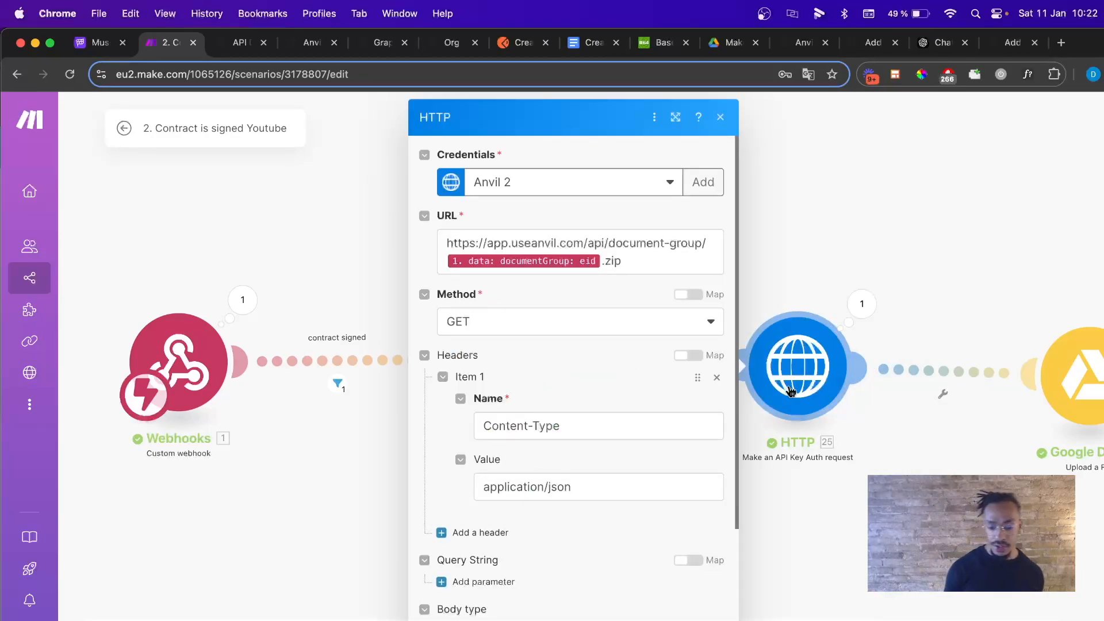
Use the Test Anvil Key and set the URL to app.useanvil.com/api/document-group/{eid}.zip.
click(656, 189)
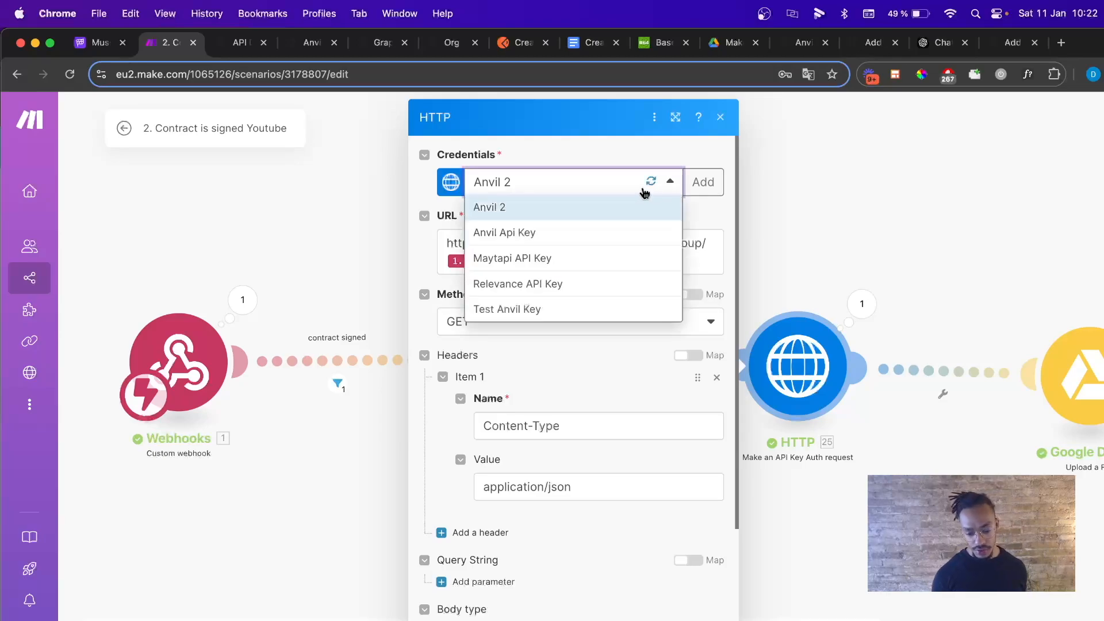
click(525, 307)
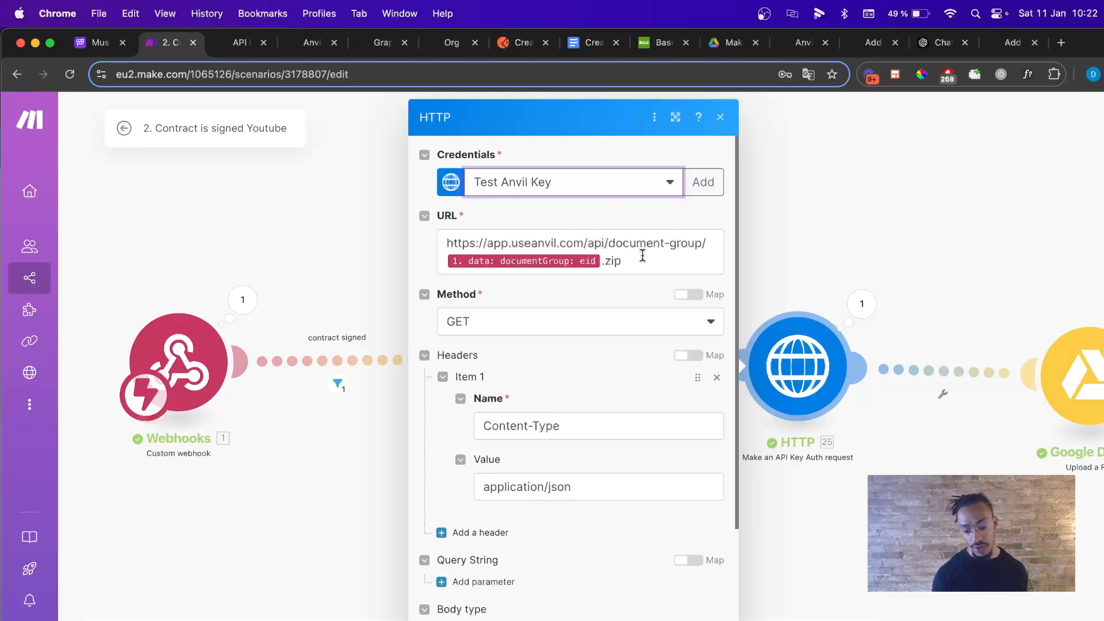
drag(445, 234, 705, 236)
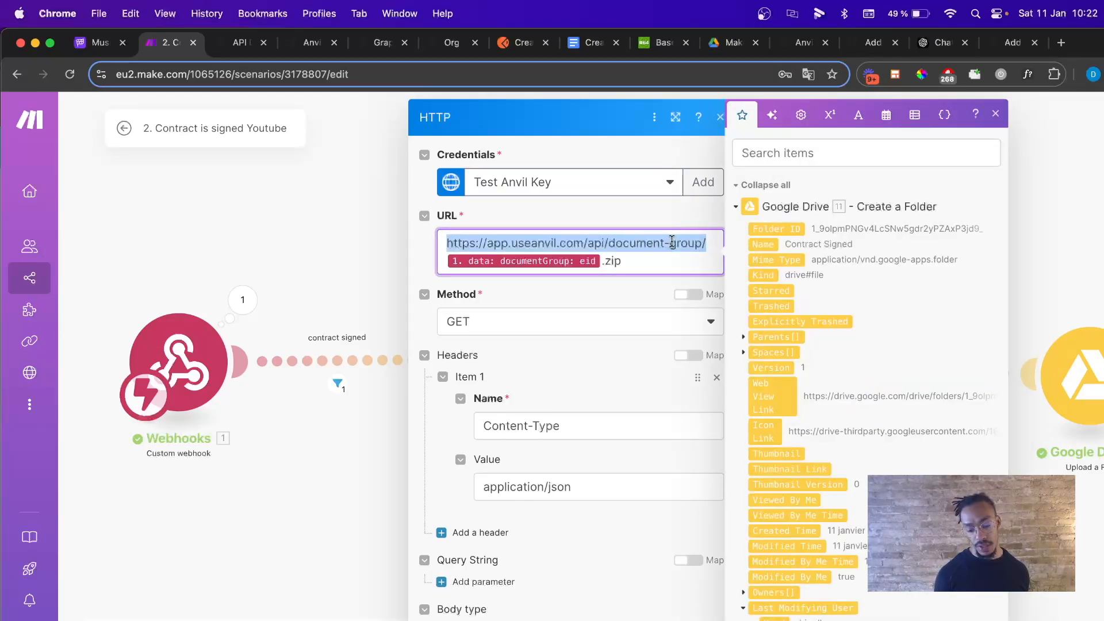
scroll(823, 518, down, 15)
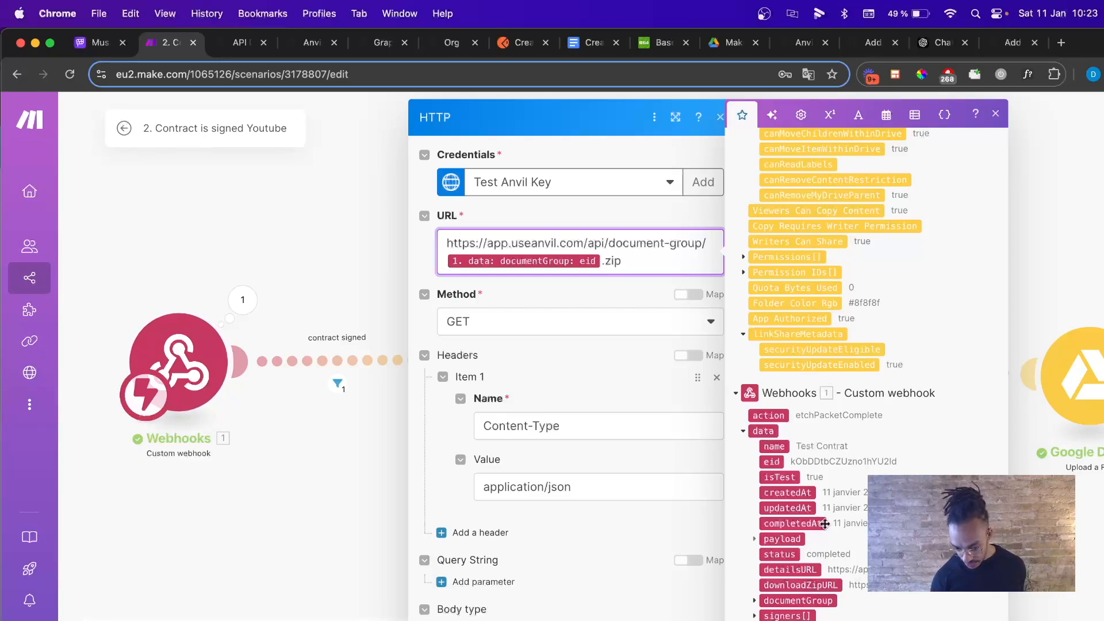
click(755, 601)
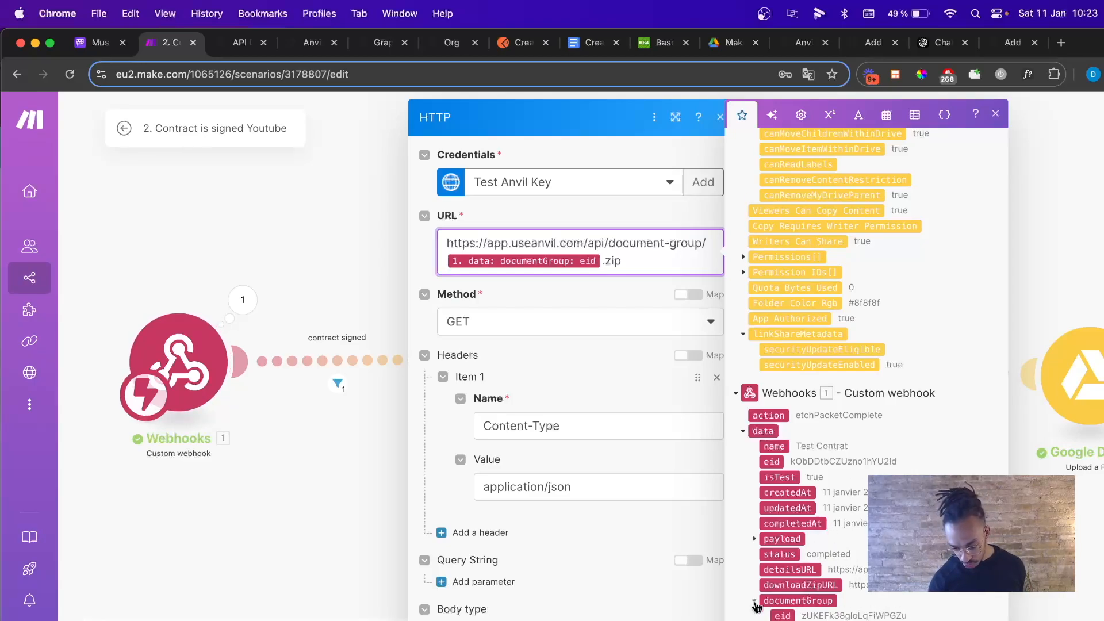
scroll(757, 598, down, 2)
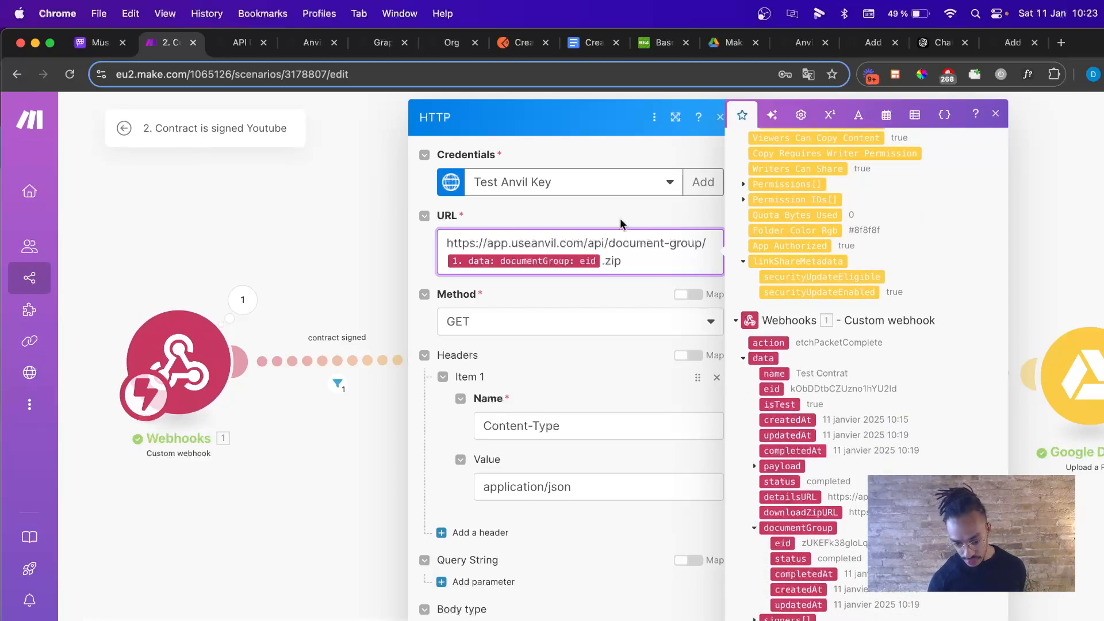
click(645, 261)
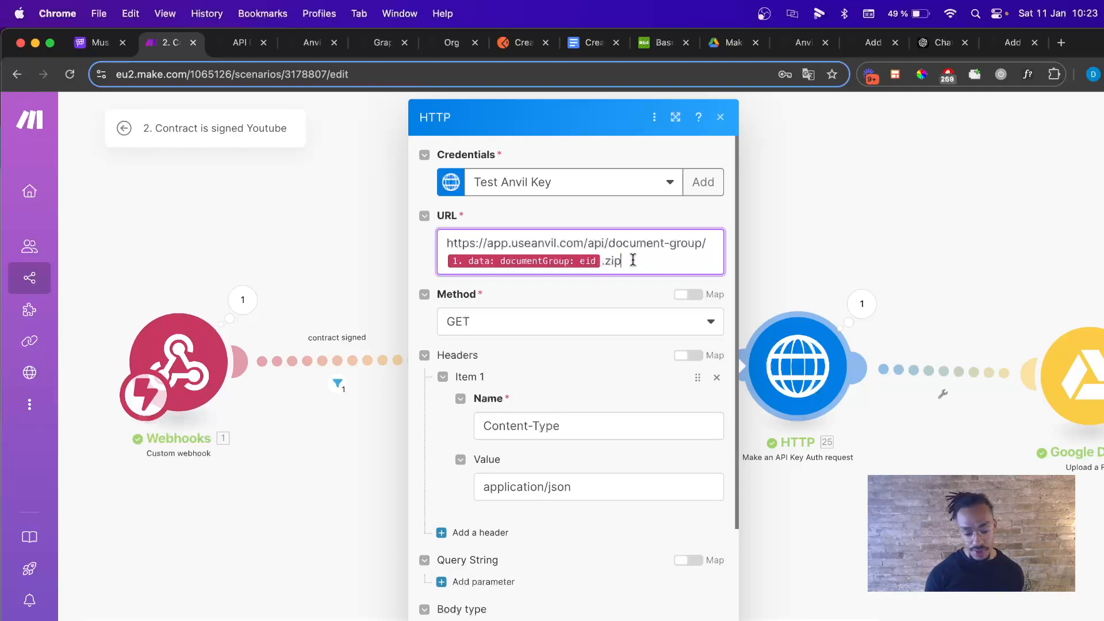
click(633, 261)
click(618, 295)
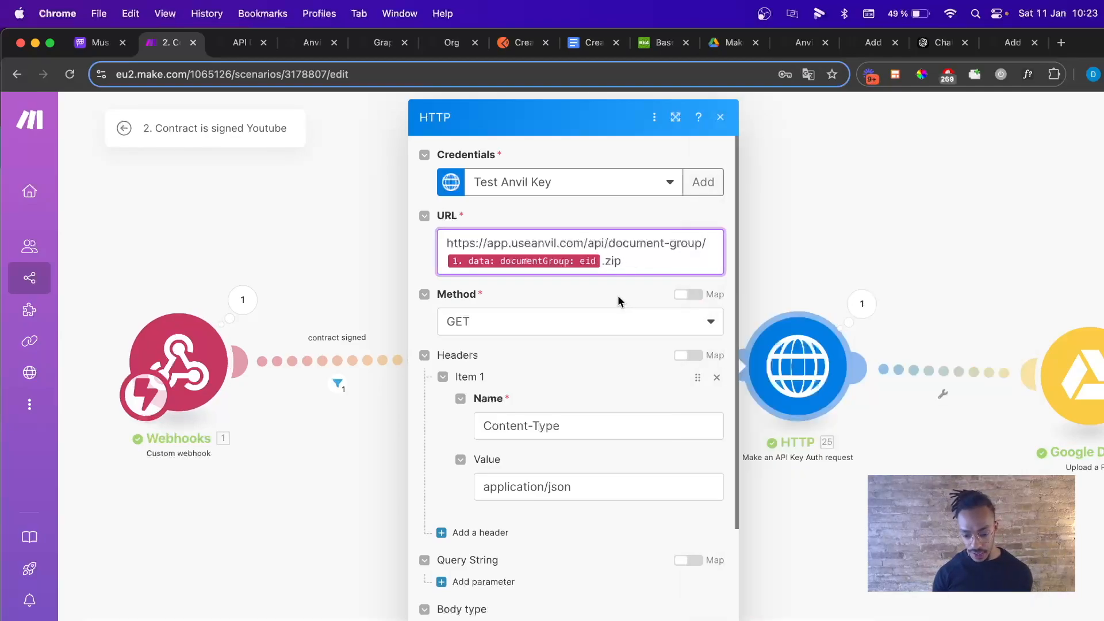
Confirm Method GET and the Content-Type application/json header, then open the Upload a File module.
scroll(616, 295, down, 1)
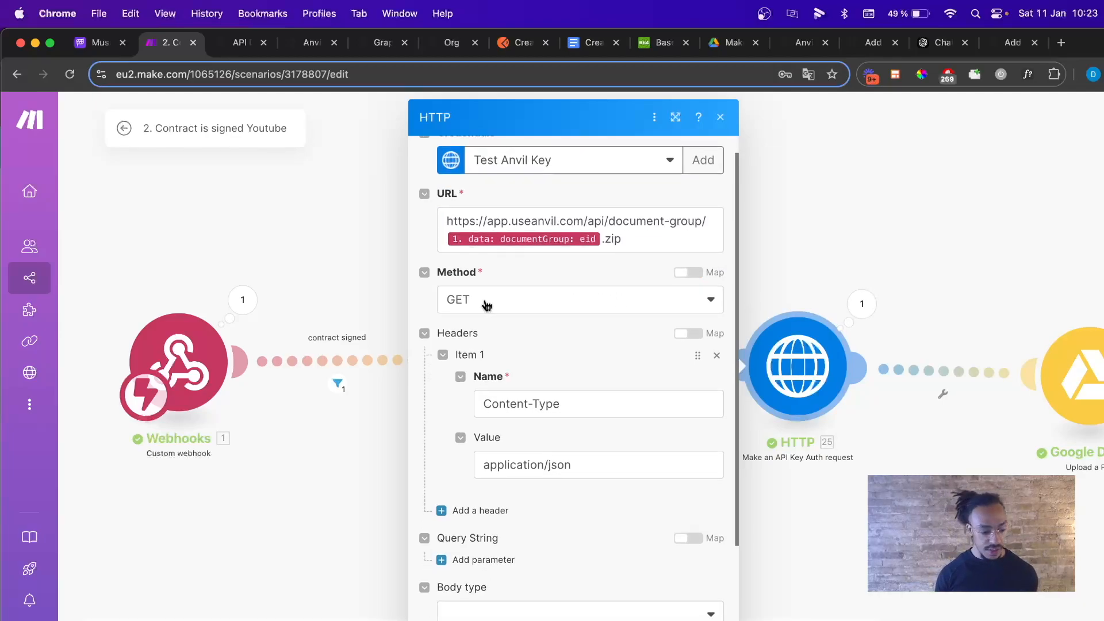
scroll(541, 393, down, 3)
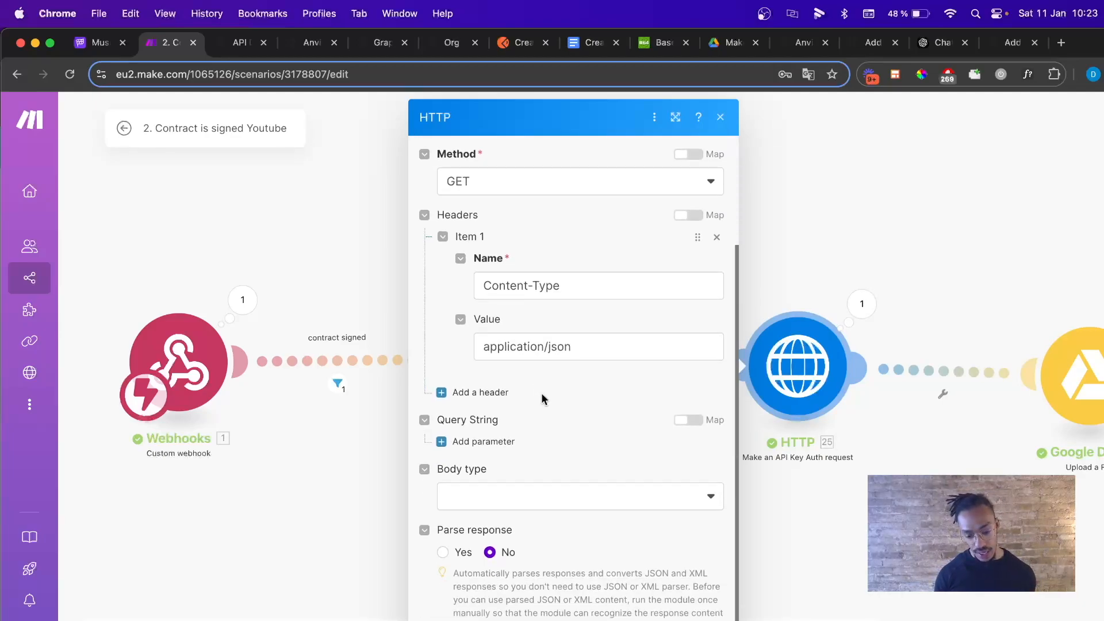
scroll(539, 437, up, 2)
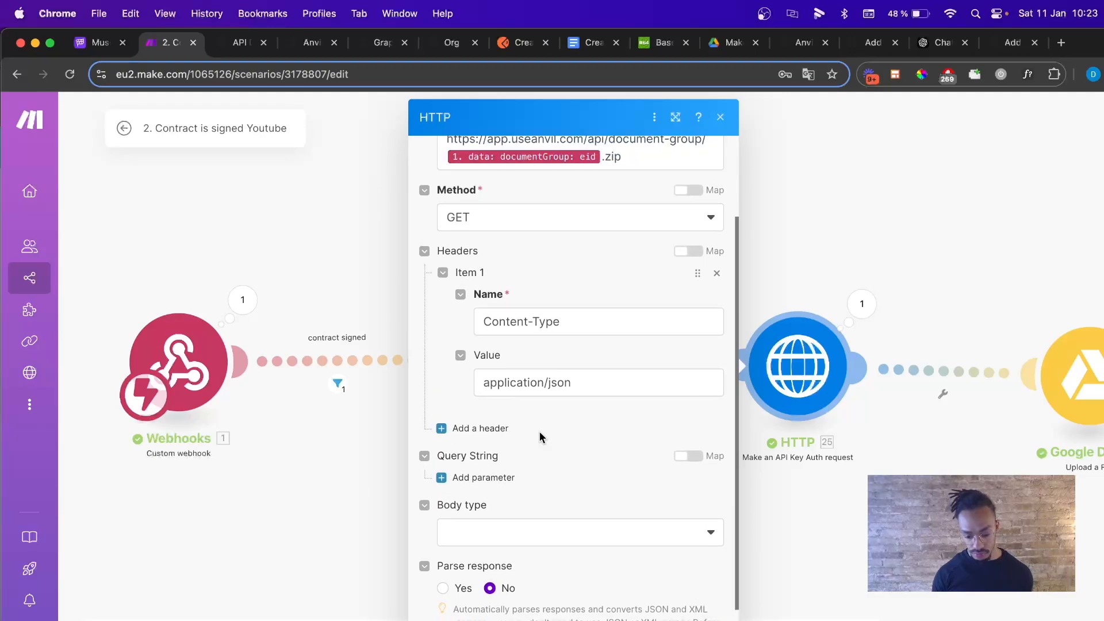
key(Escape)
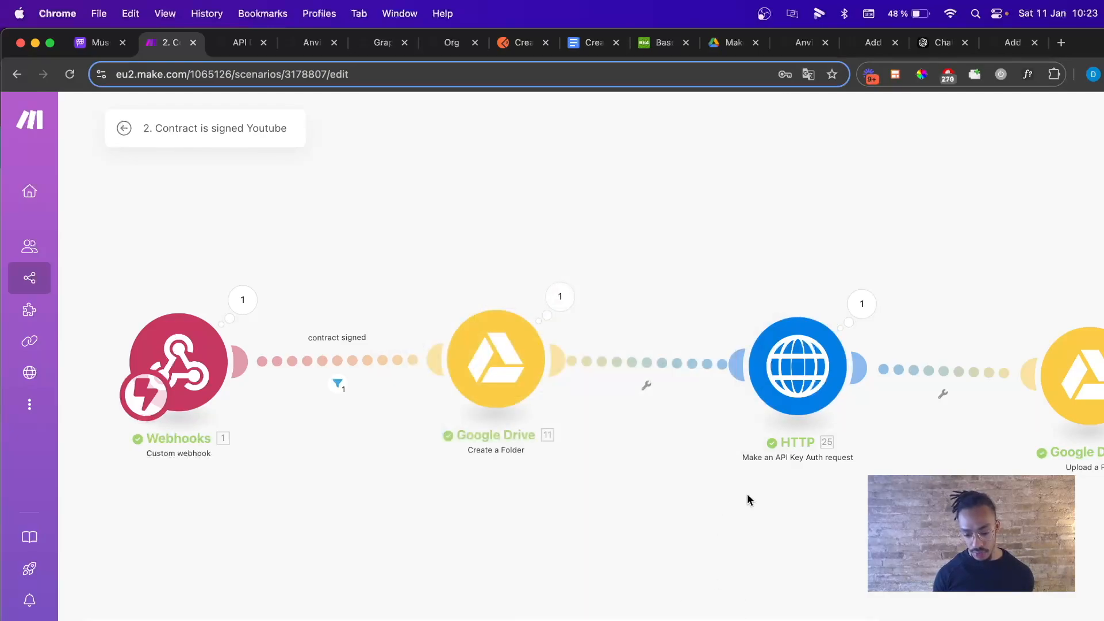
scroll(747, 499, right, 5)
click(815, 391)
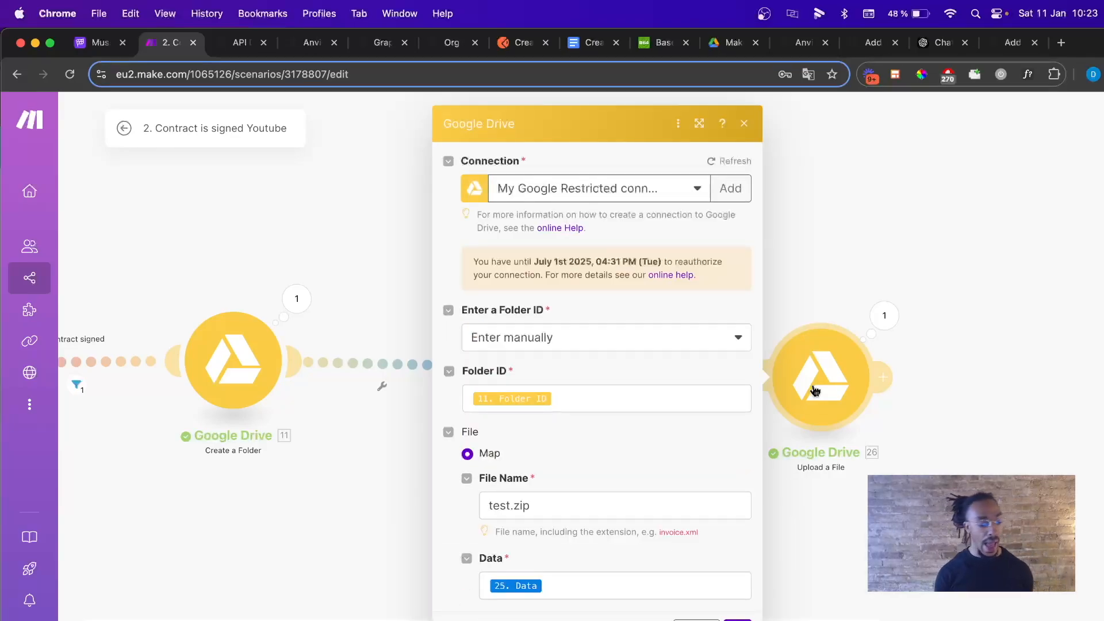
click(645, 403)
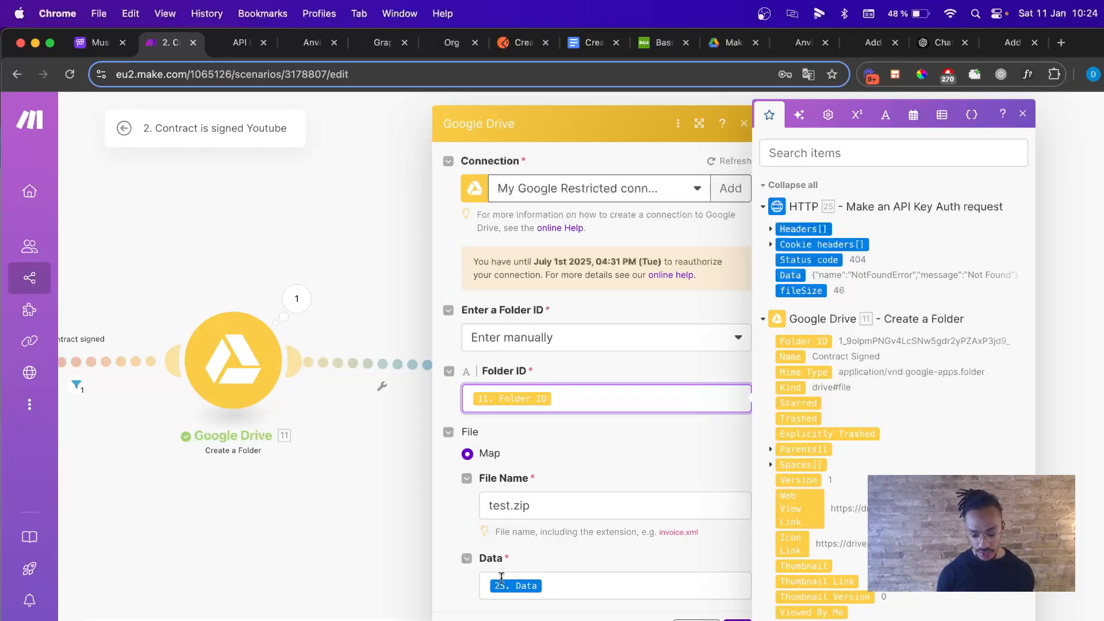
click(571, 586)
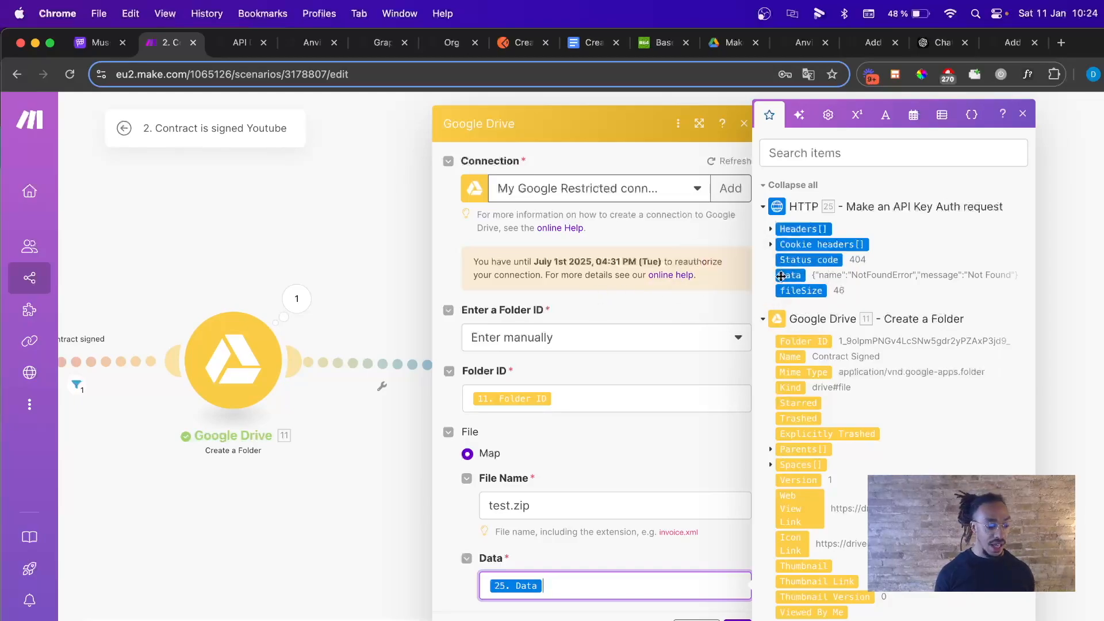
click(744, 123)
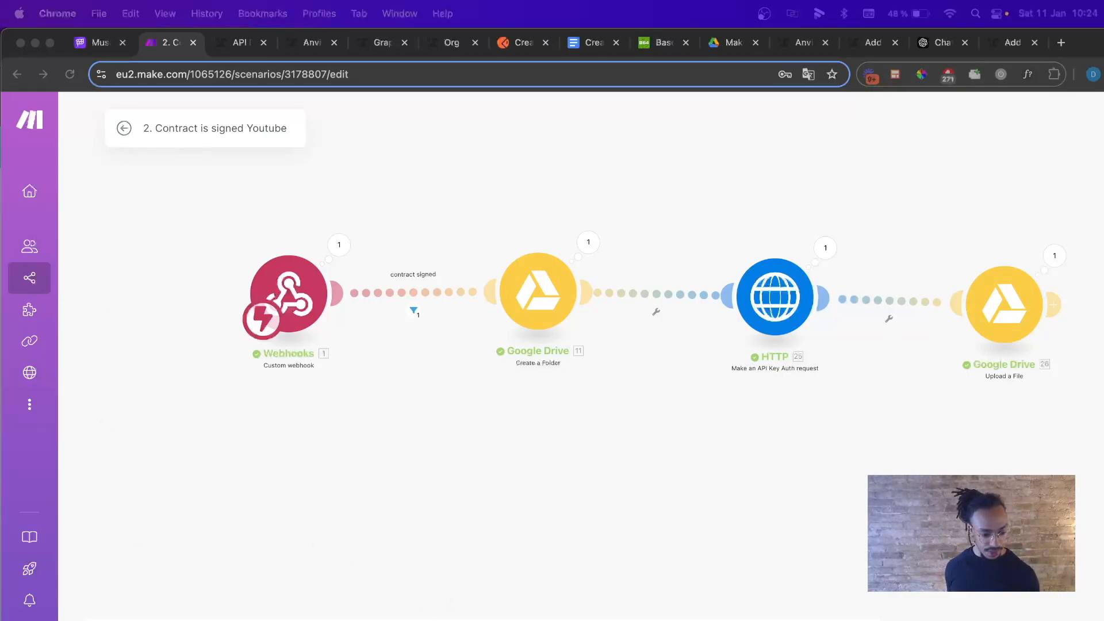
click(124, 127)
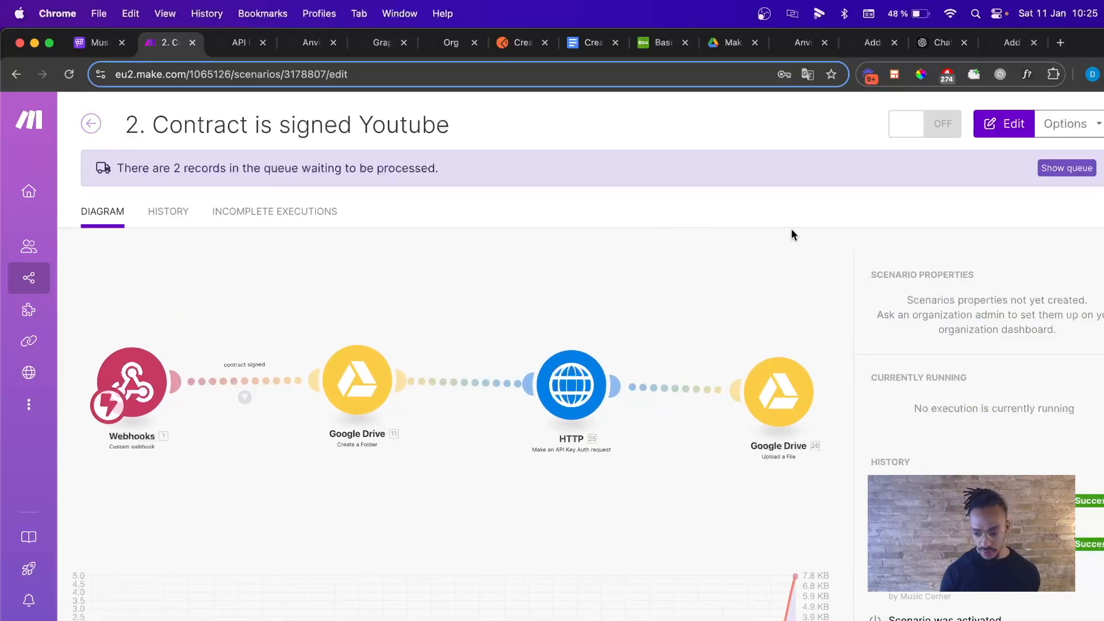
Switch the scenario ON and delete its old queued webhook data.
click(955, 124)
click(925, 284)
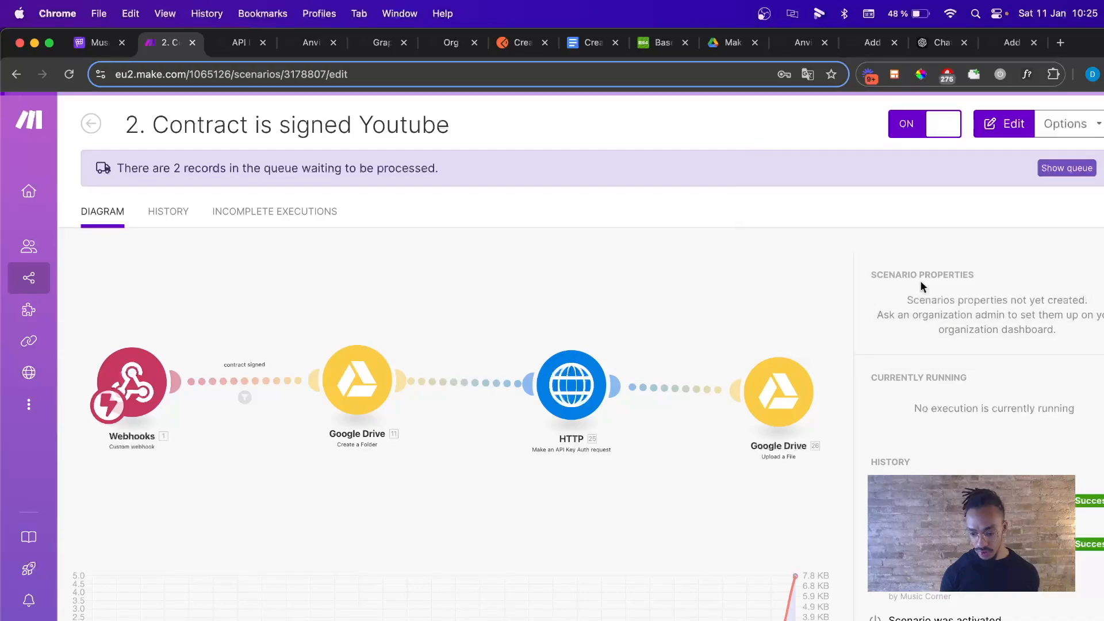
click(714, 248)
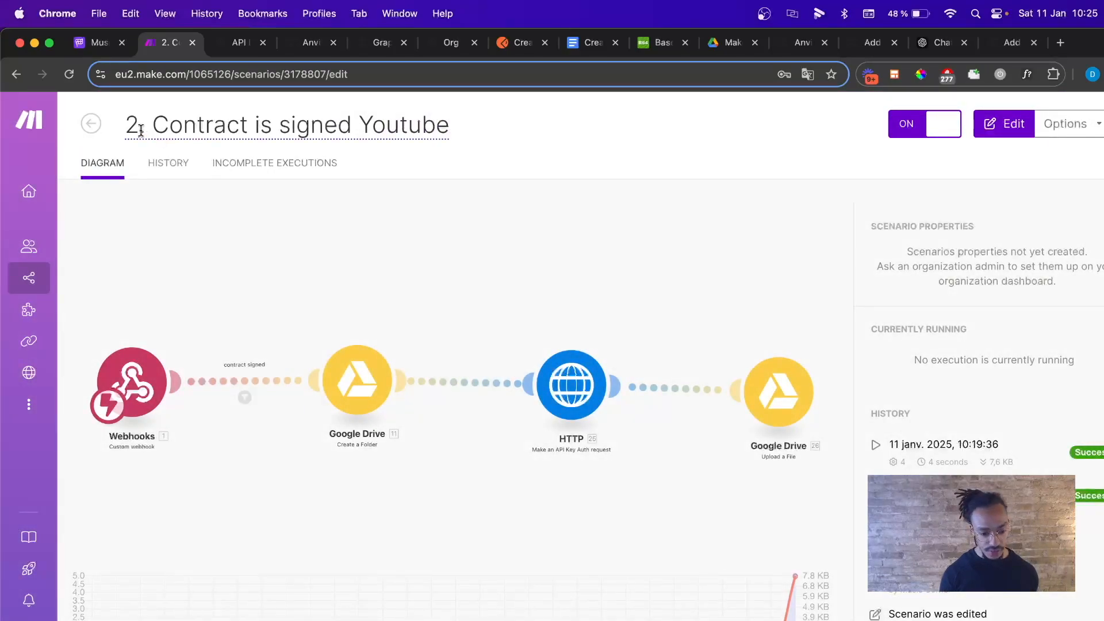
Open the 1. Send Contract Youtube Démo scenario from All scenarios.
click(91, 124)
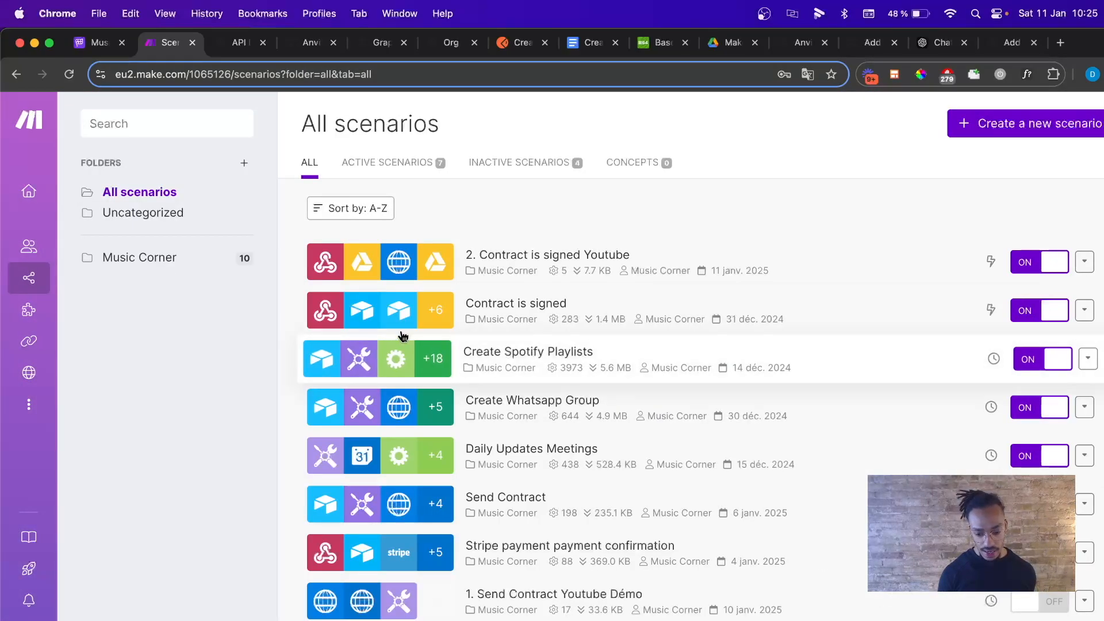
scroll(523, 346, down, 3)
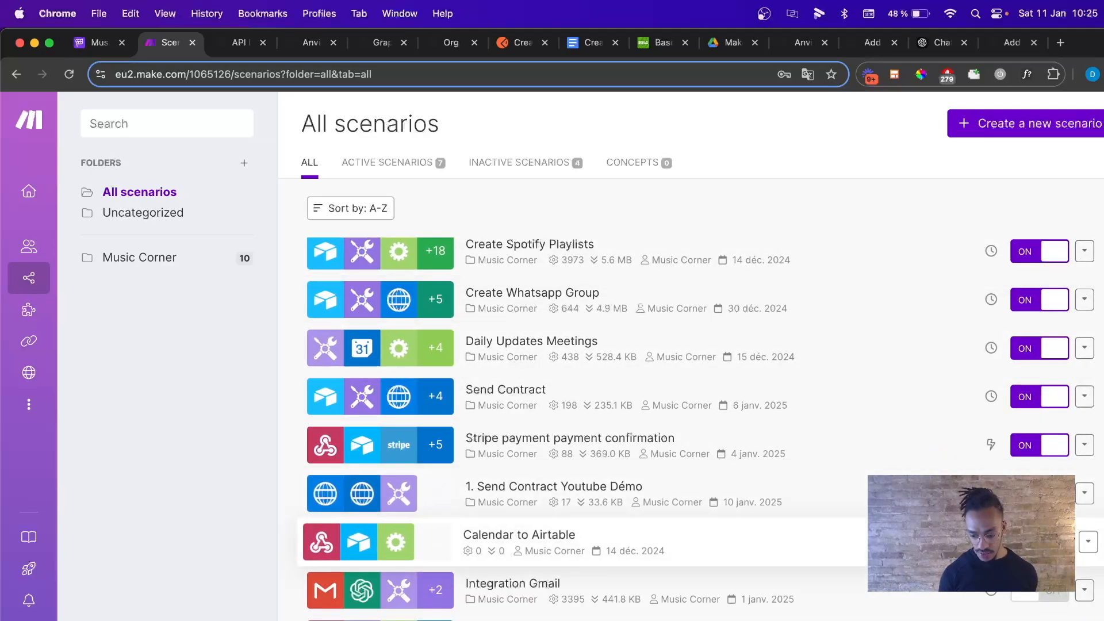
click(418, 498)
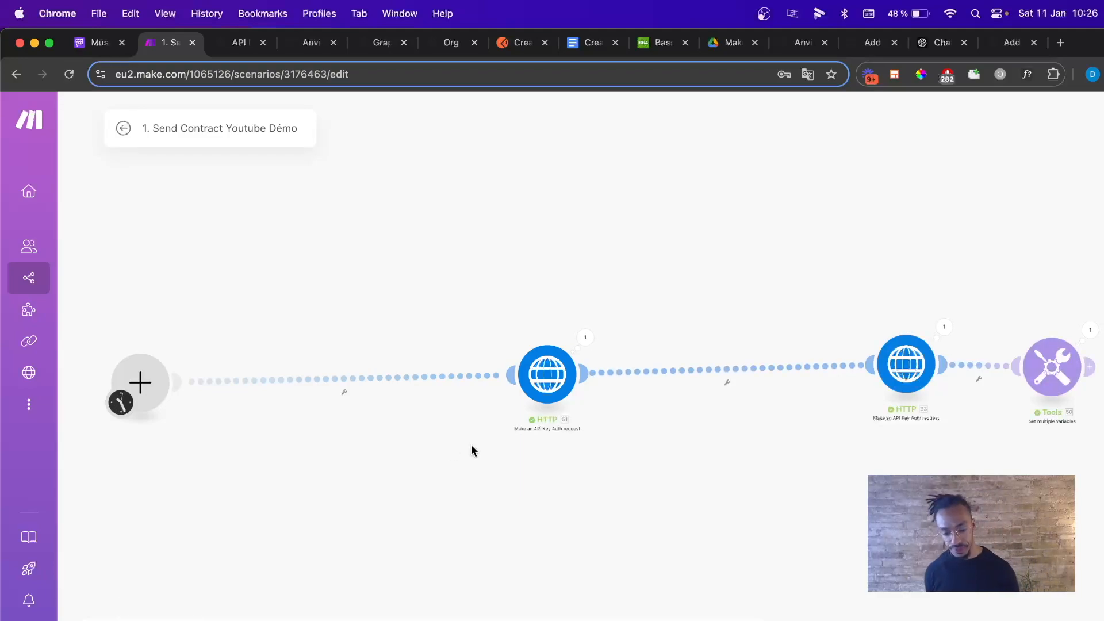
Copy the Anvil signing link from the Tools module's output bundle.
click(1090, 329)
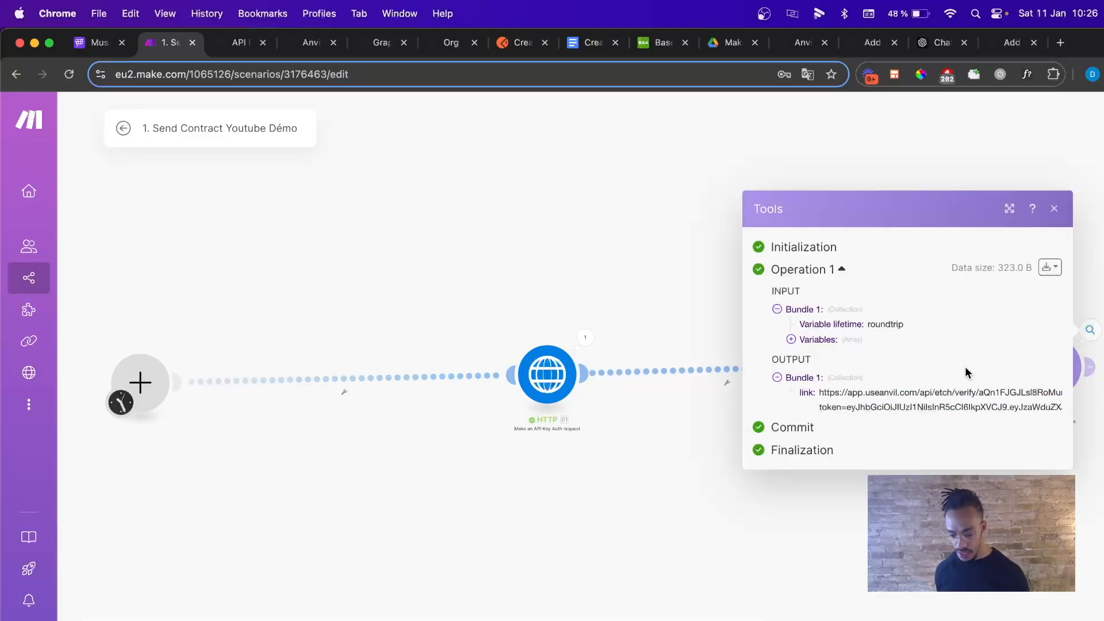
click(1050, 267)
click(1021, 315)
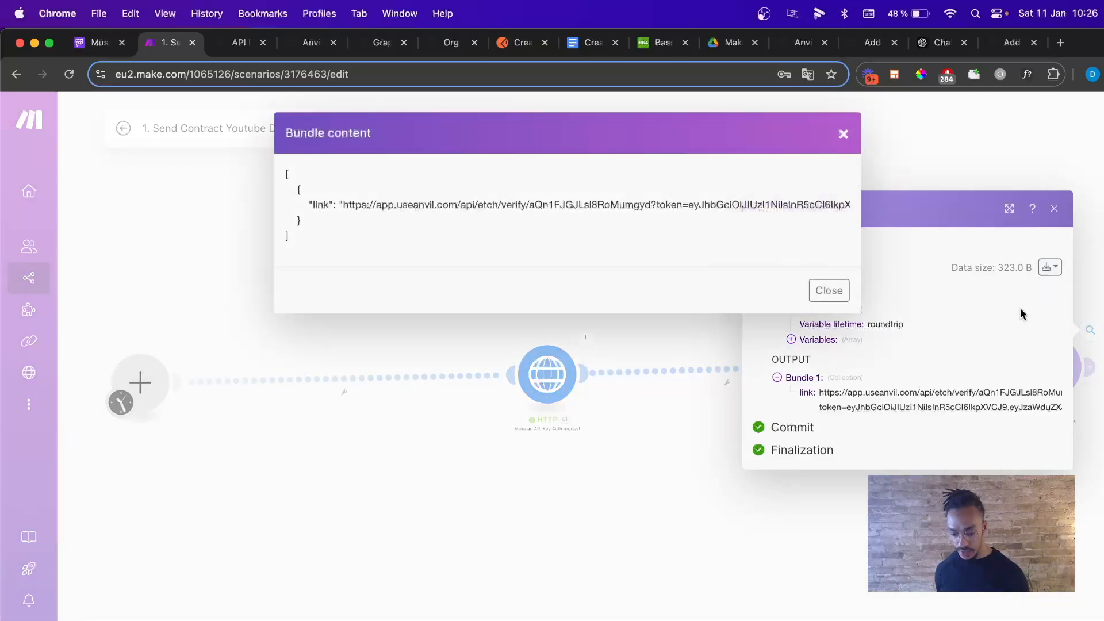
drag(343, 204, 841, 206)
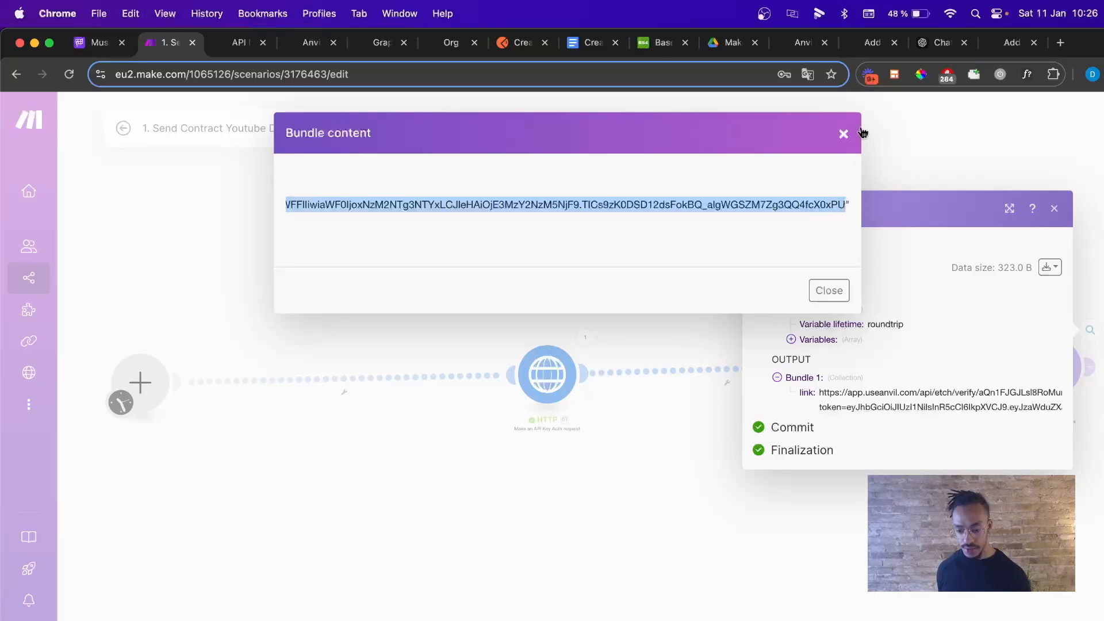
click(843, 133)
click(1012, 42)
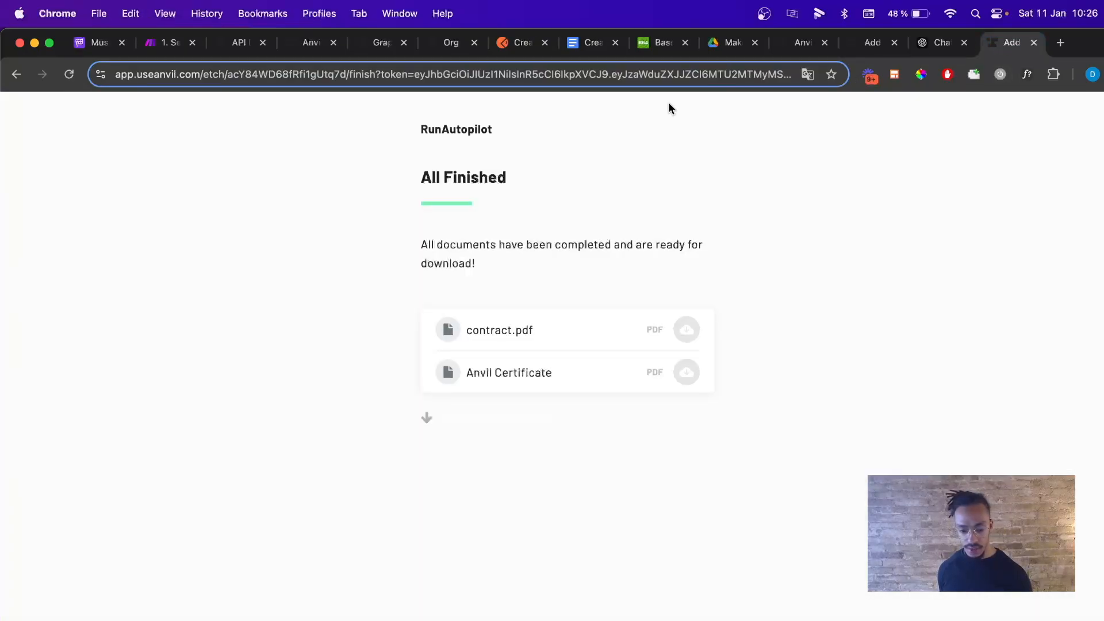
Load the copied signing link as the page address.
click(618, 77)
key(cmd+v)
key(Return)
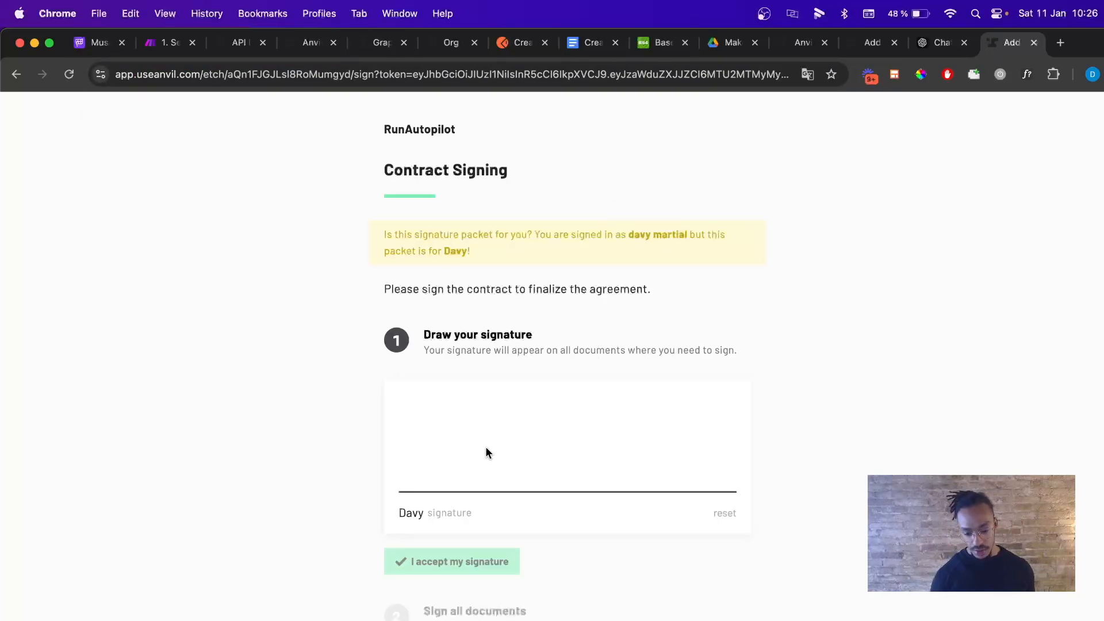
Draw a signature, accept it, and consent to electronic signing.
drag(485, 447, 704, 442)
scroll(522, 366, down, 3)
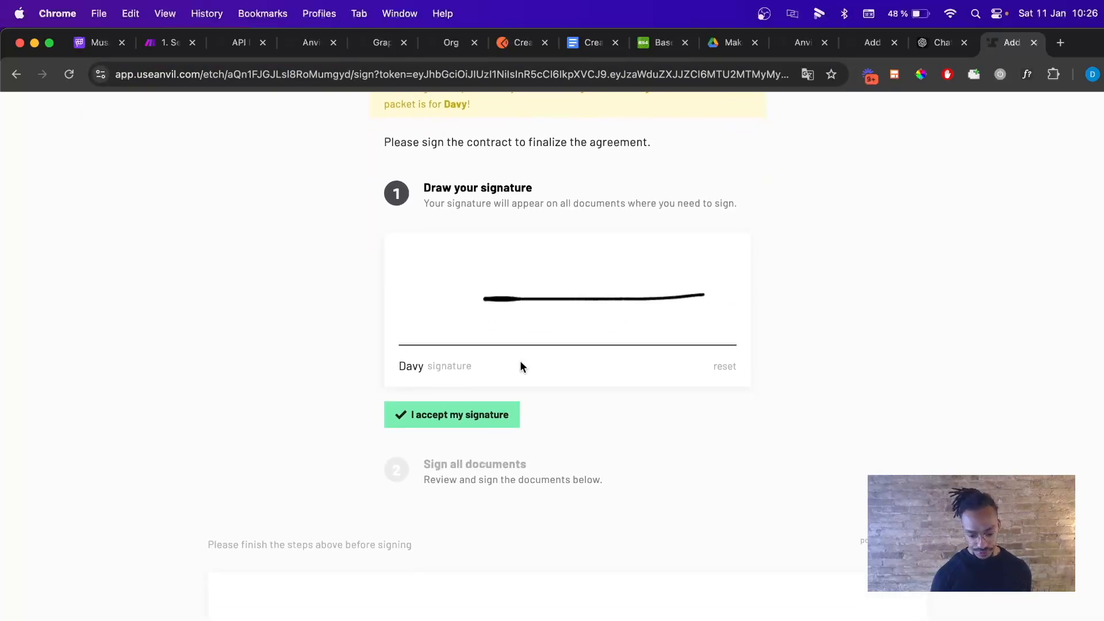
click(415, 416)
click(430, 373)
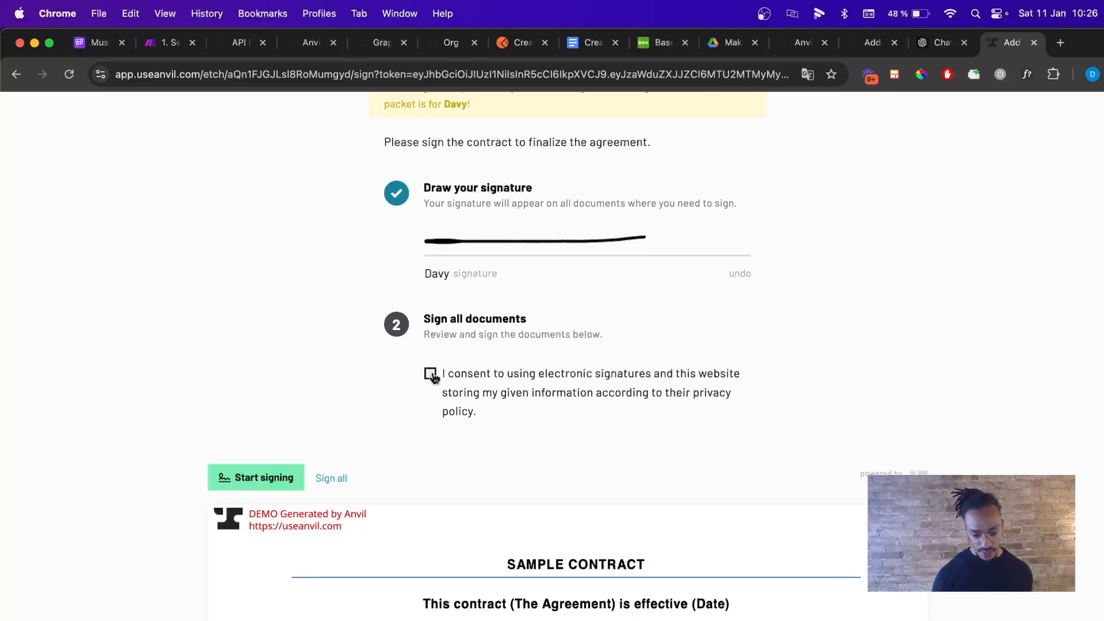
scroll(260, 378, down, 20)
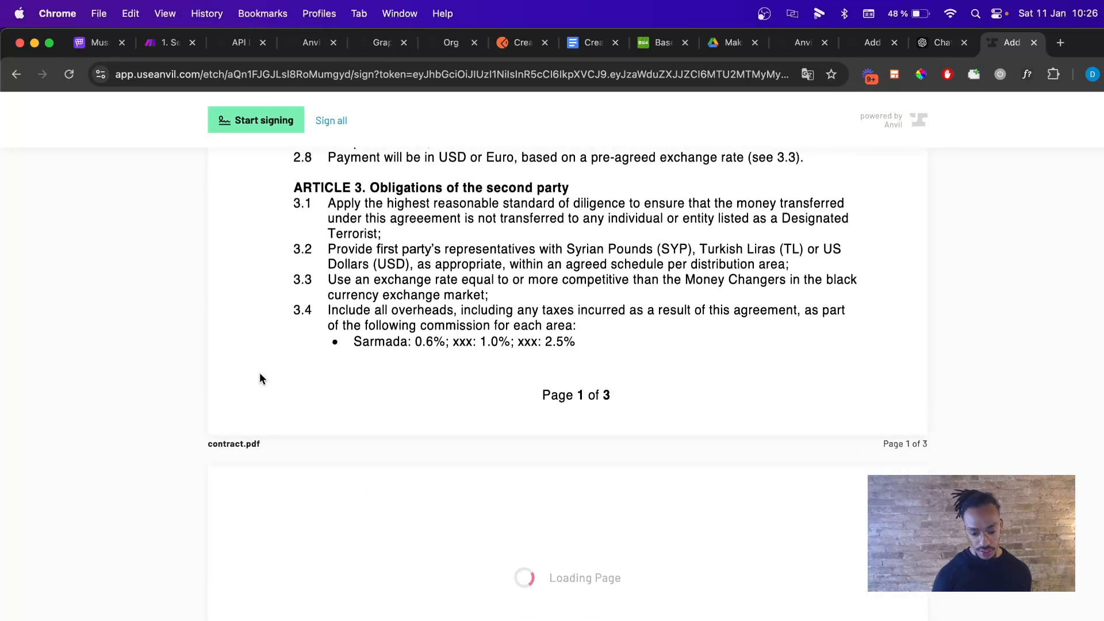
scroll(262, 380, down, 10)
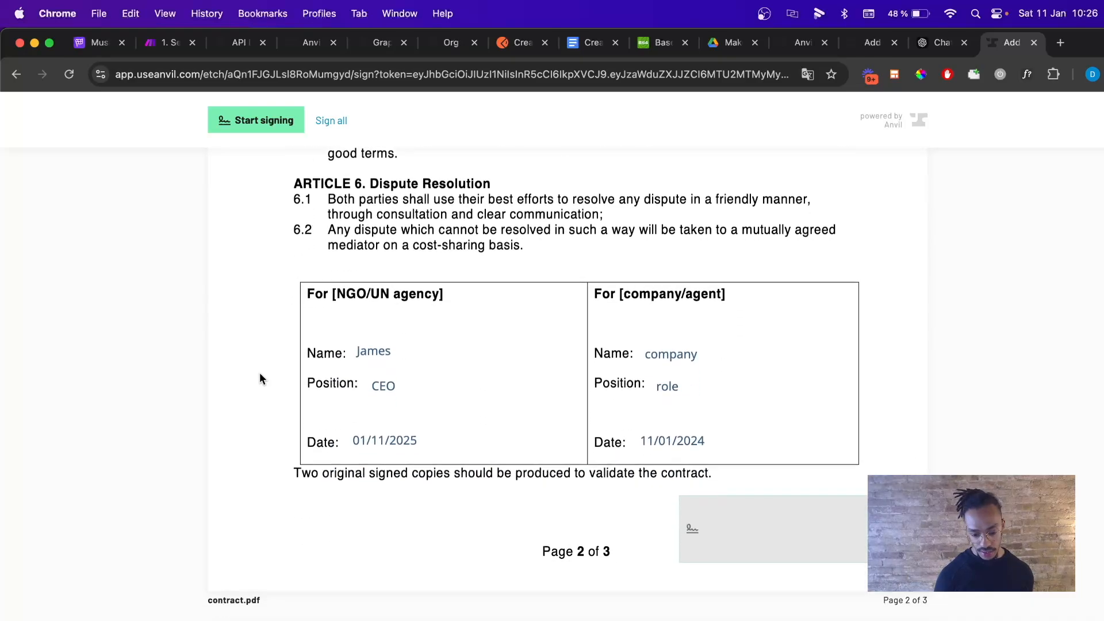
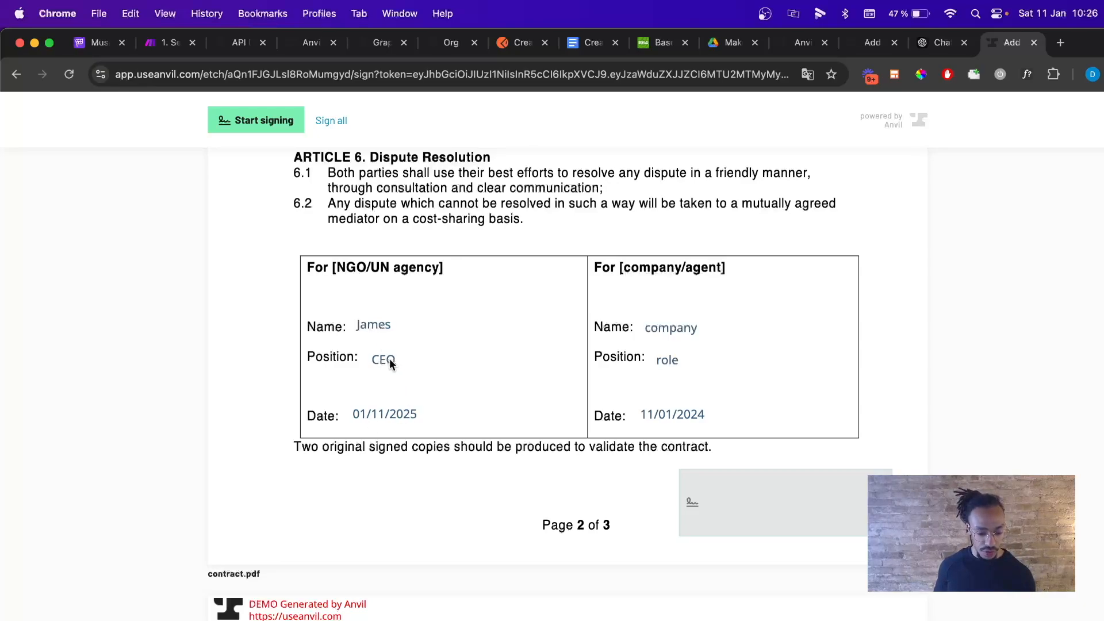
Sign the contract so the All Finished page offers contract.pdf and the Anvil Certificate.
scroll(492, 354, down, 3)
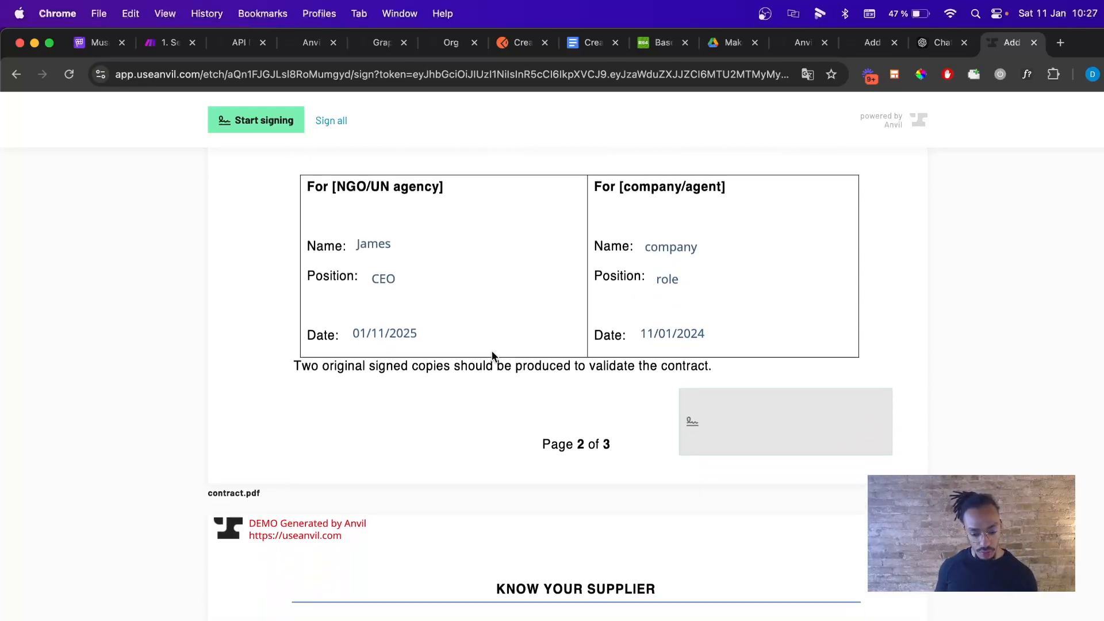
click(762, 405)
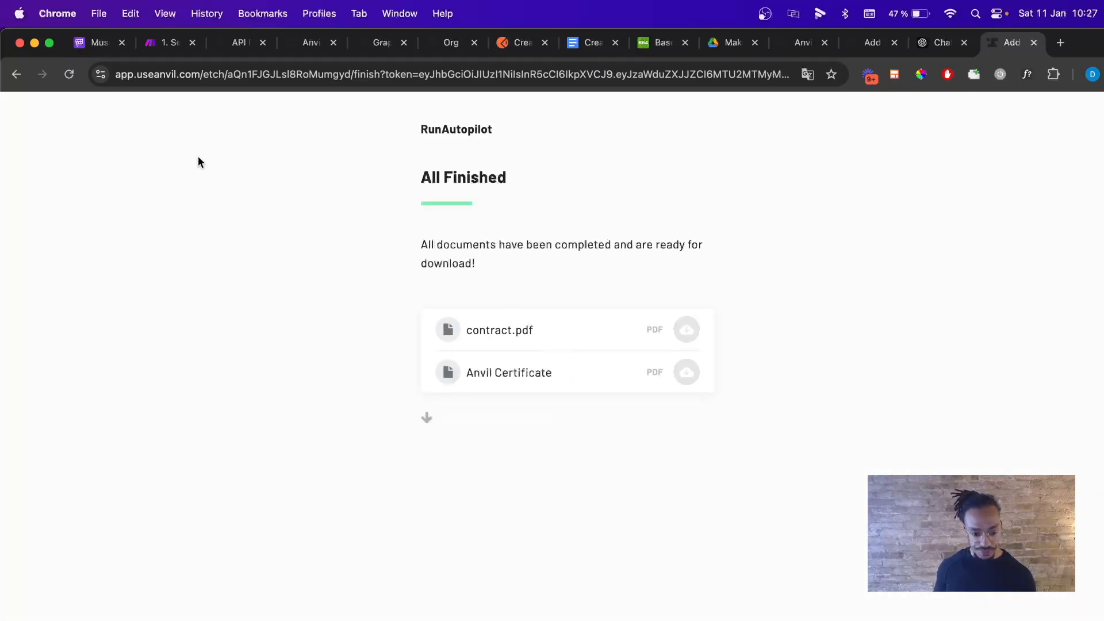
Open '2. Contract is signed Youtube' from All scenarios and confirm its successful 27:04 run in History.
click(162, 44)
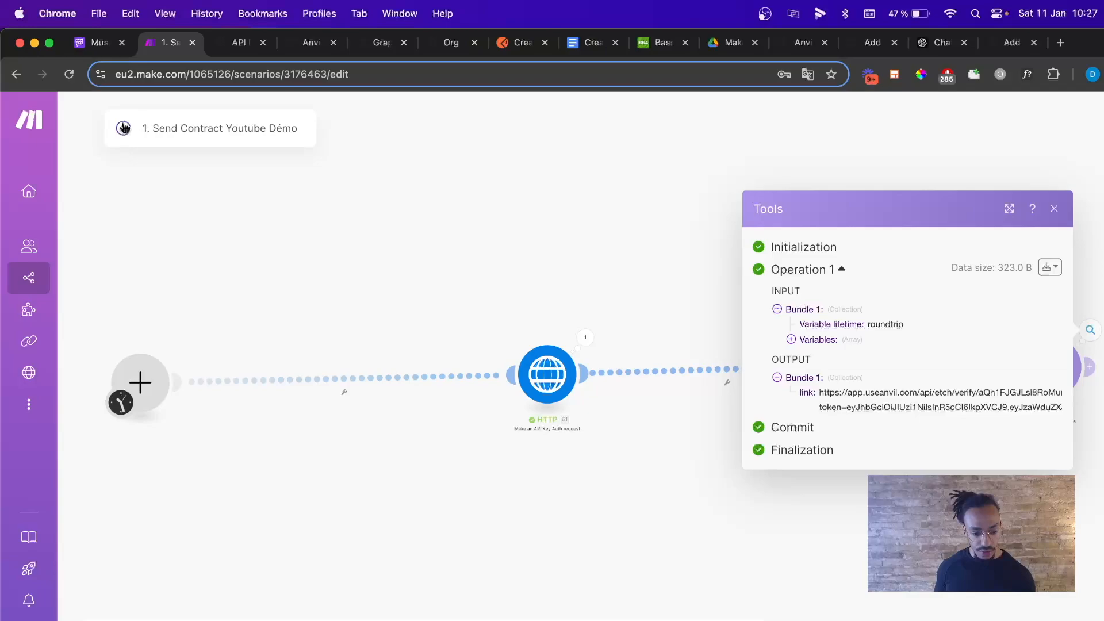
click(123, 128)
click(94, 126)
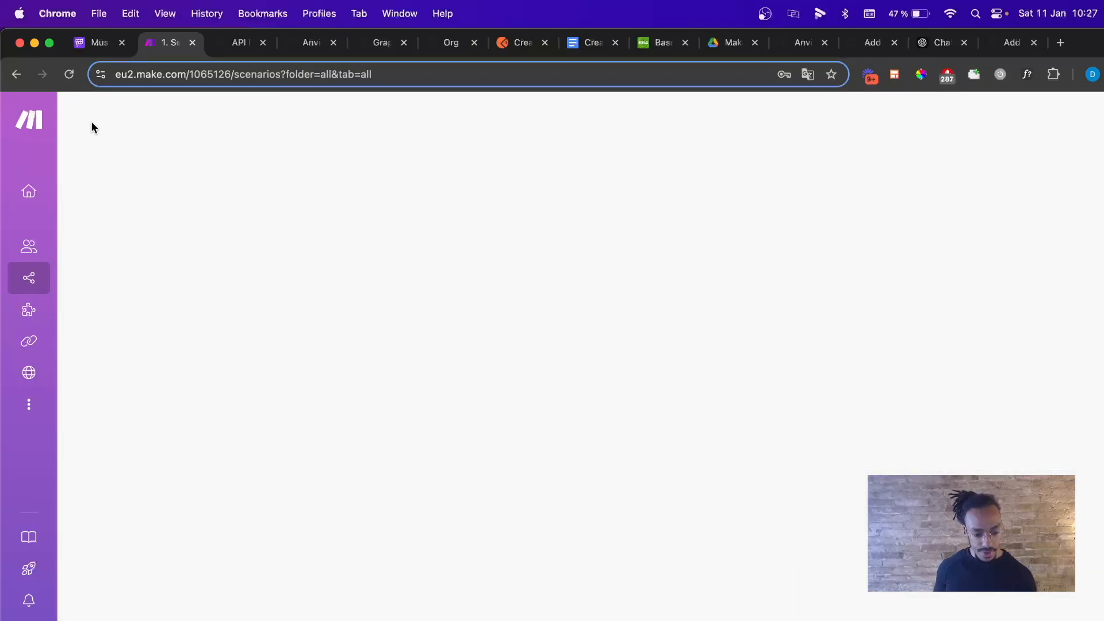
click(385, 267)
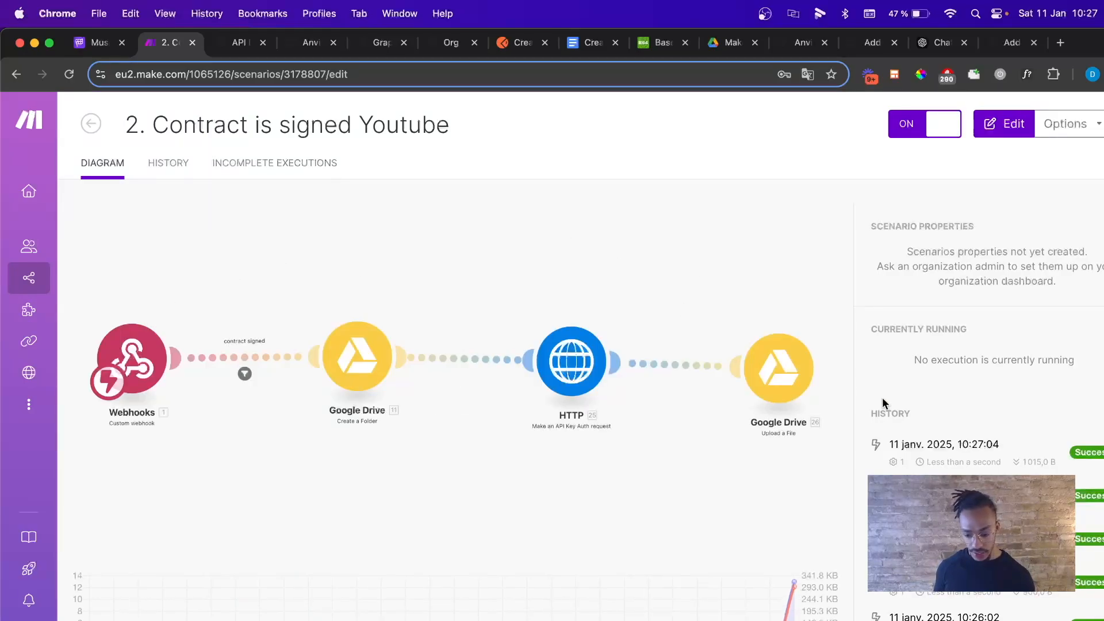
click(992, 447)
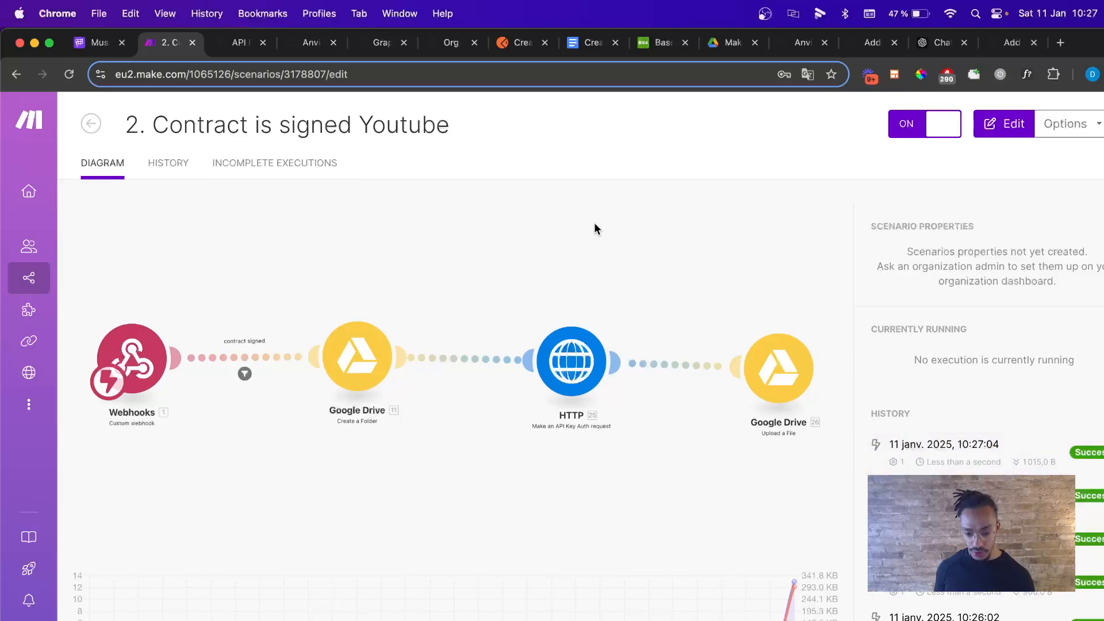
key(ctrl+Right)
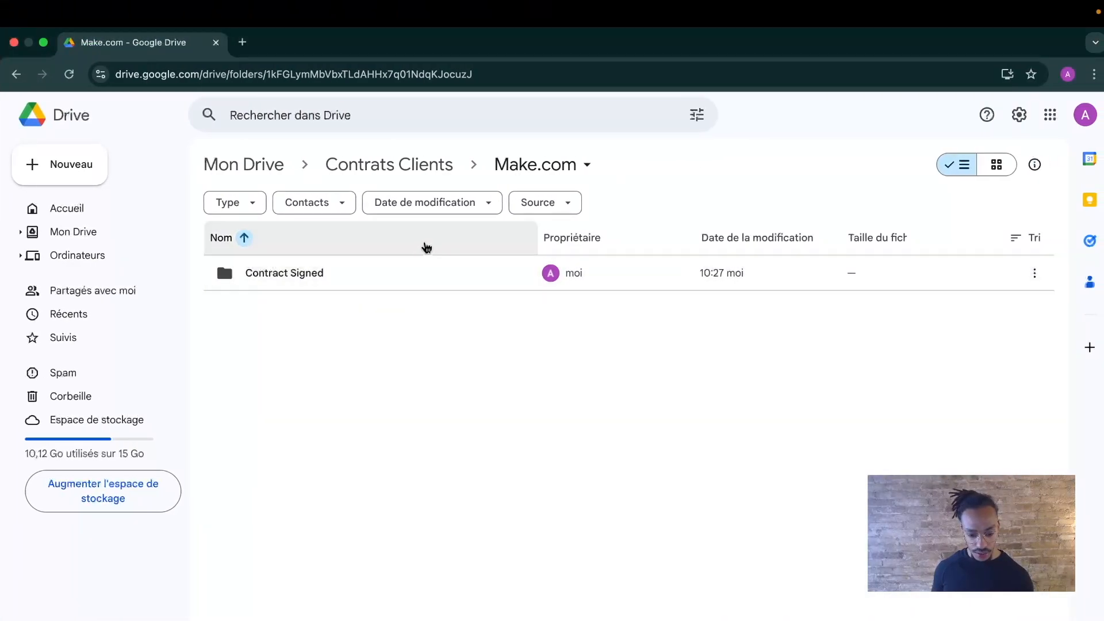
Preview test.zip in Contract Signed to confirm contract.pdf and Anvil Certificate.pdf, then return to Make.com.
double_click(421, 285)
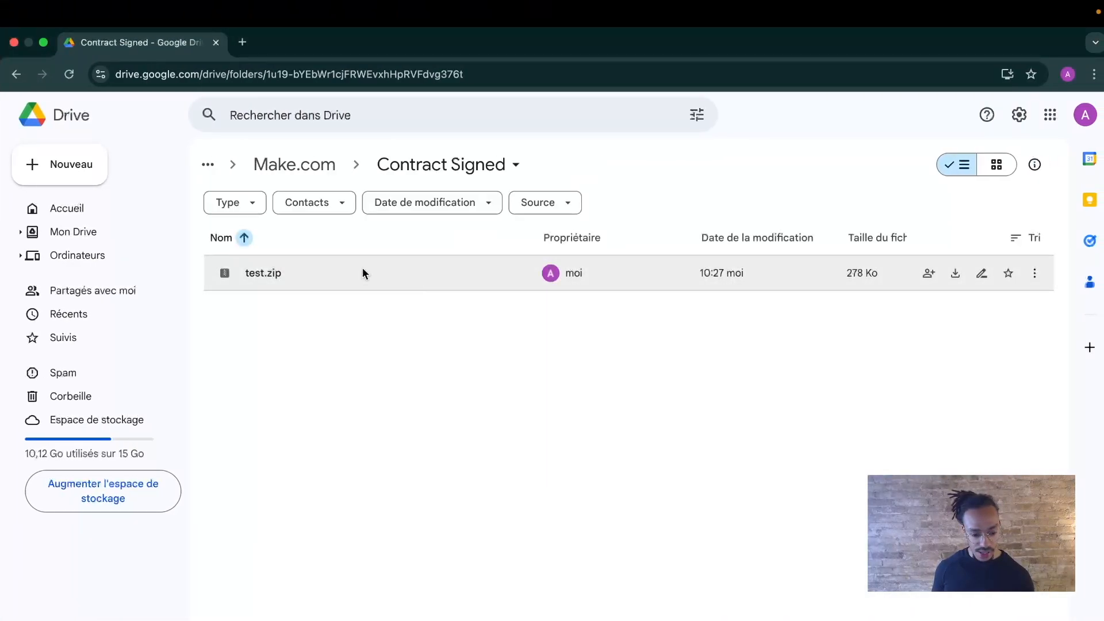
click(298, 273)
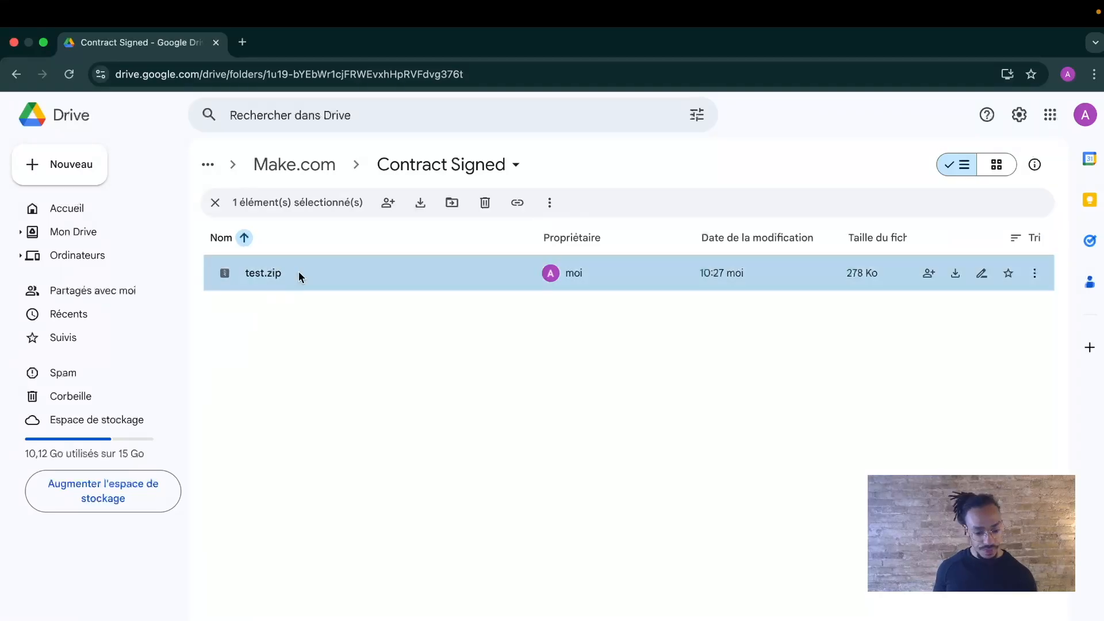
double_click(299, 272)
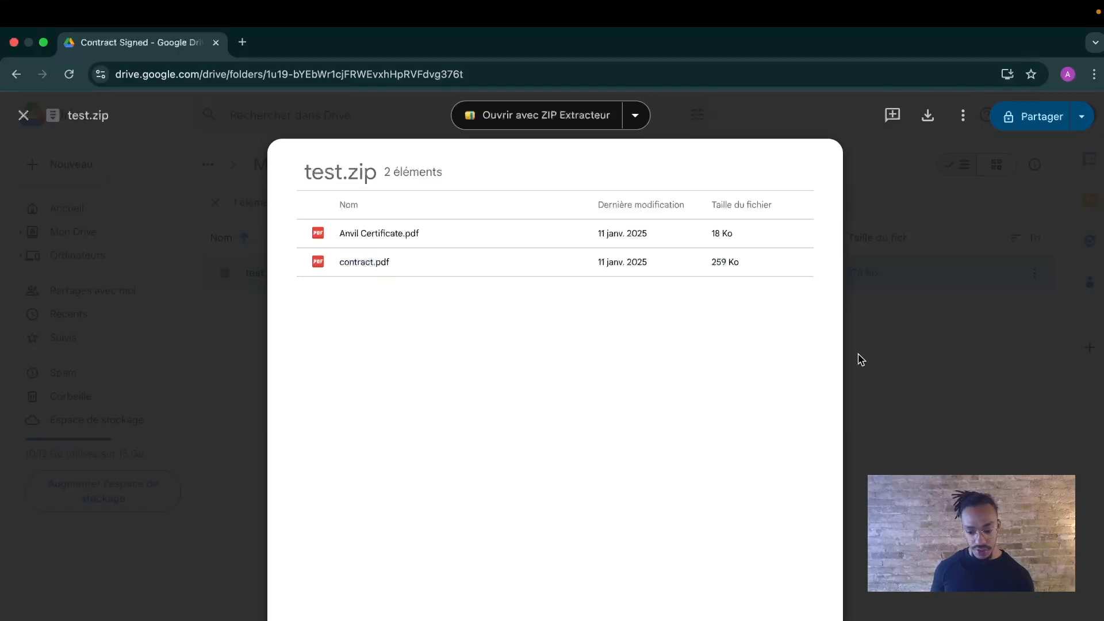
click(918, 329)
click(284, 166)
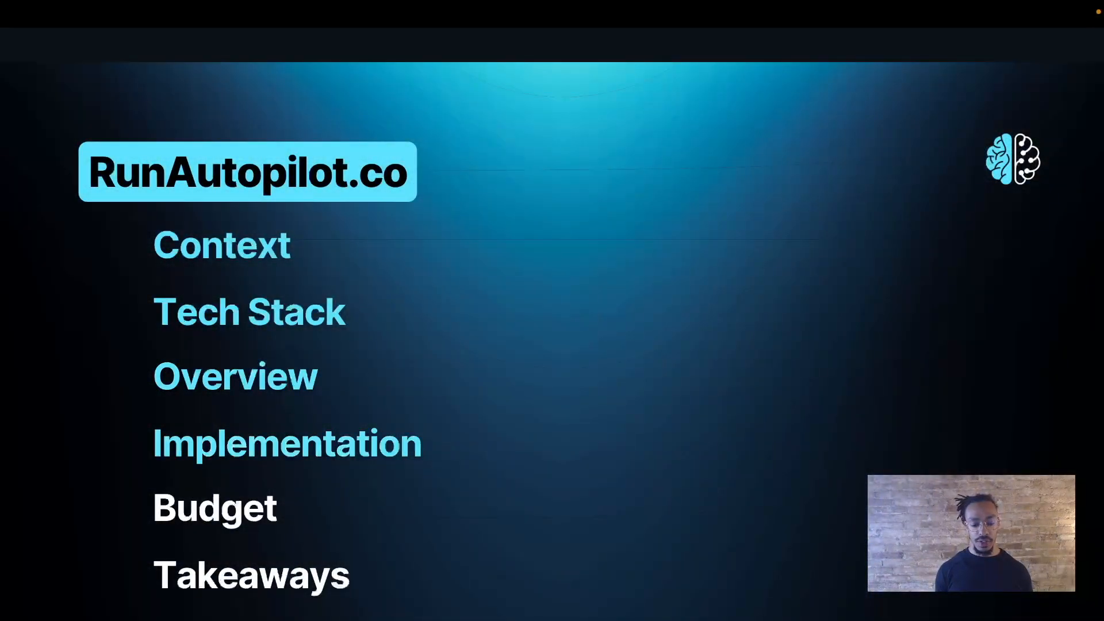
Show the Budget slide listing Make, Anvil and Google Drive as free, then the Takeaways agenda.
key(Right)
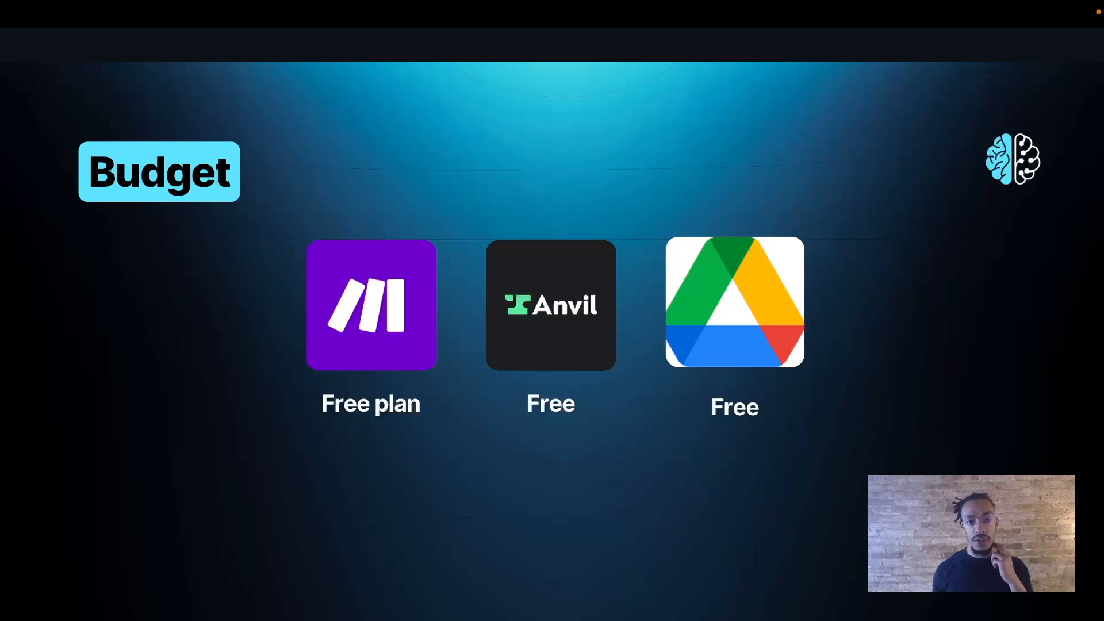
key(Right)
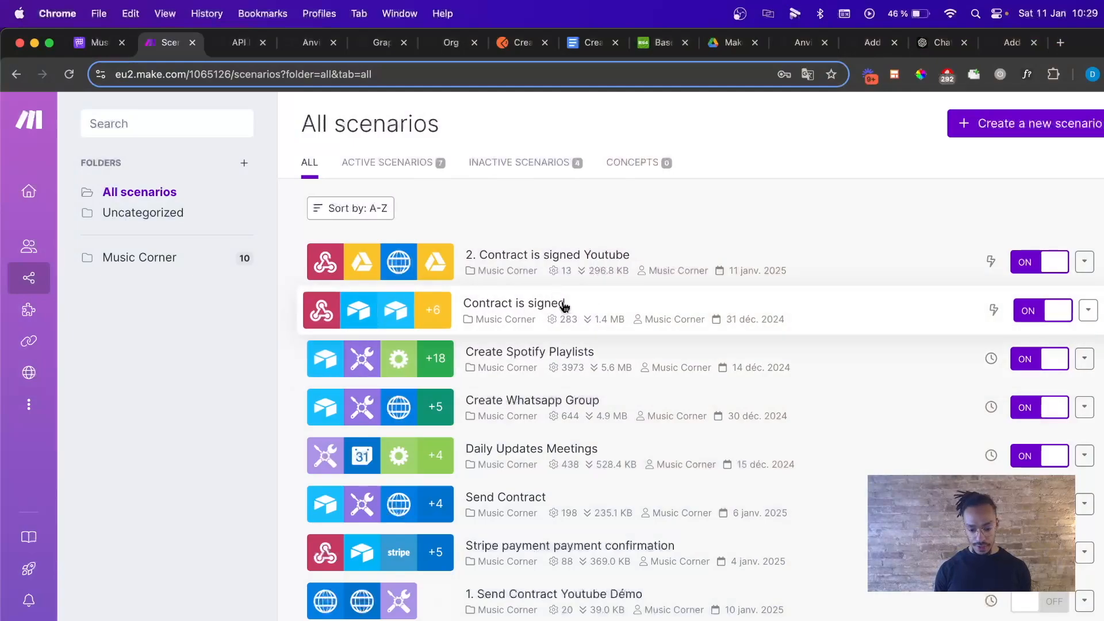
Open the 'Contract is signed' scenario and review the settings of its final HTTP module.
click(562, 303)
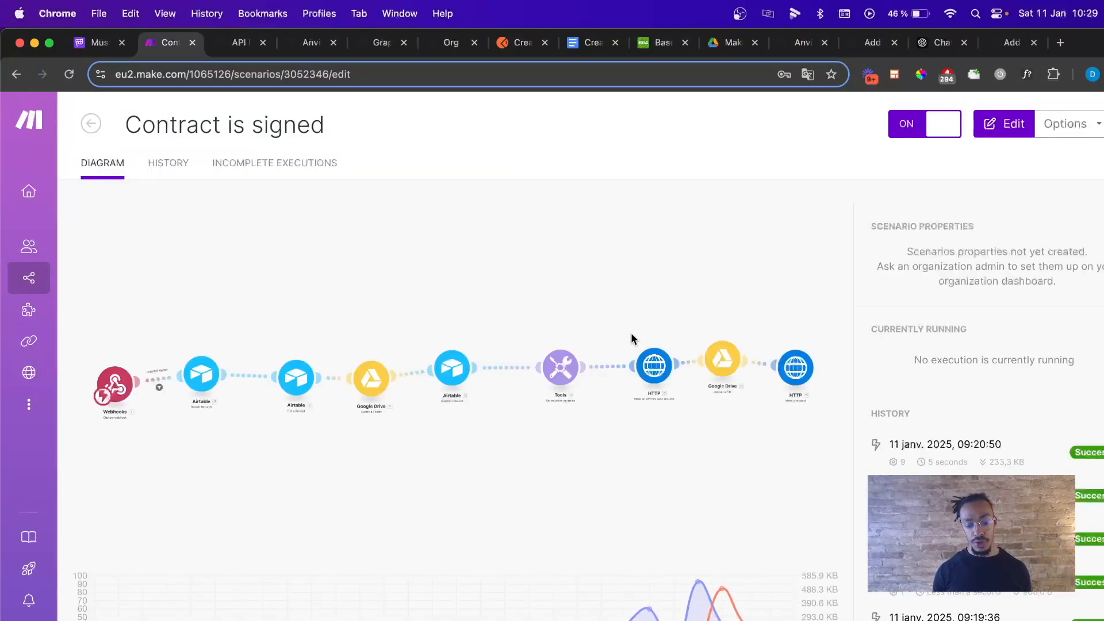
scroll(665, 314, right, 5)
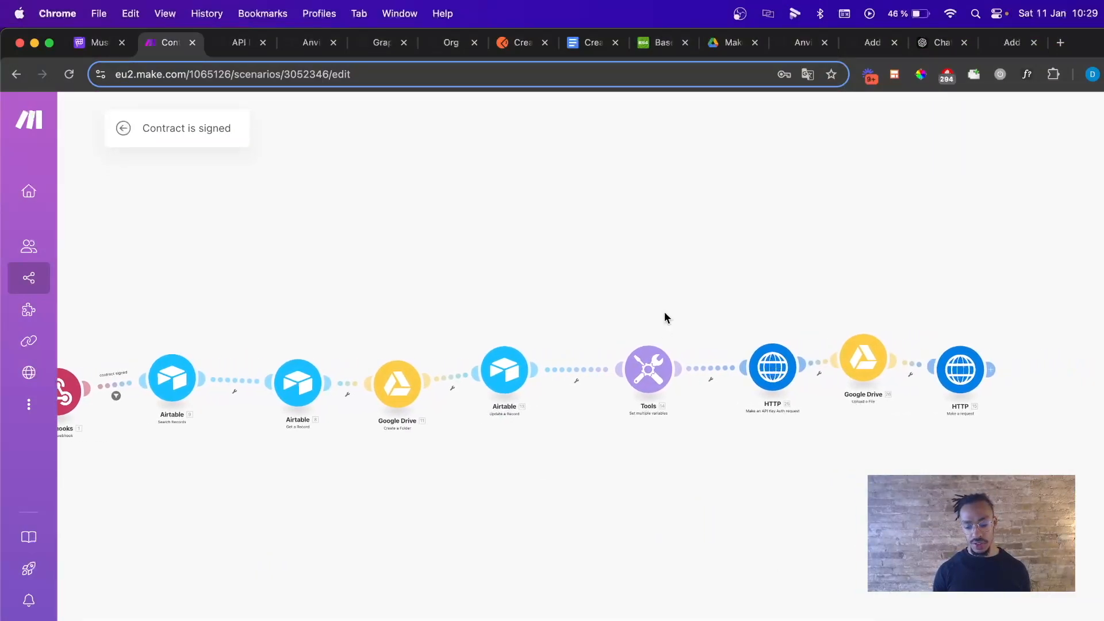
click(793, 364)
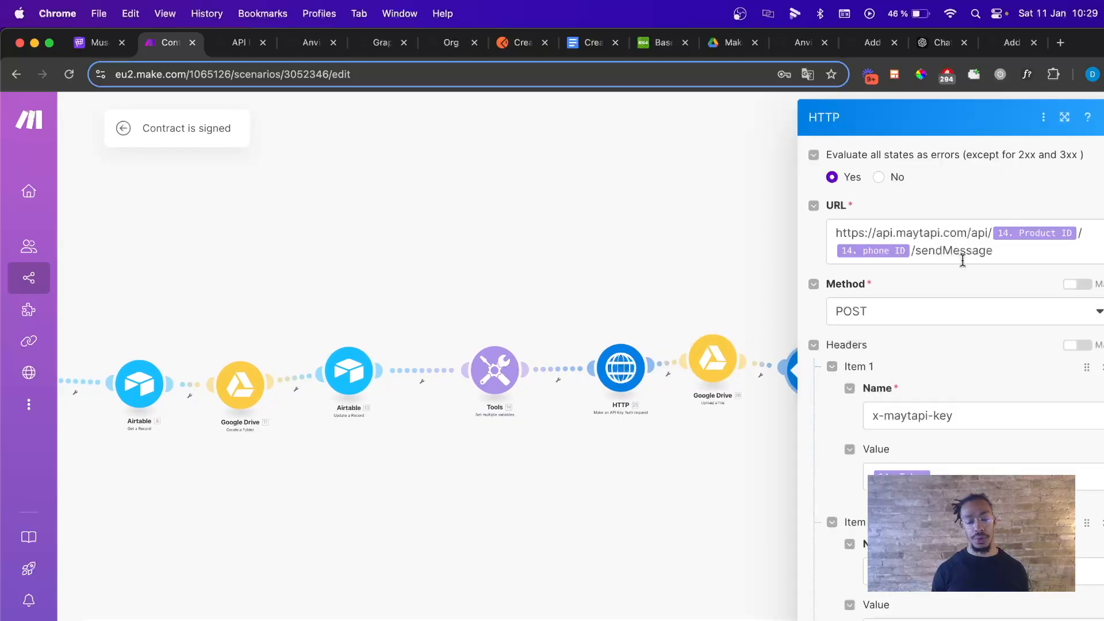
scroll(962, 261, down, 10)
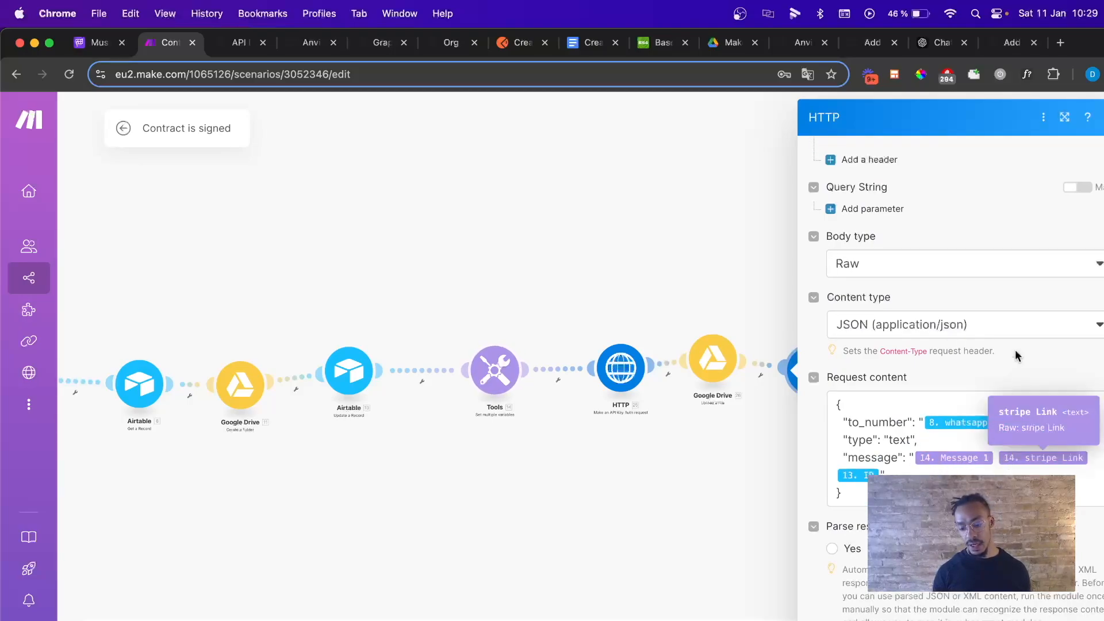
click(814, 190)
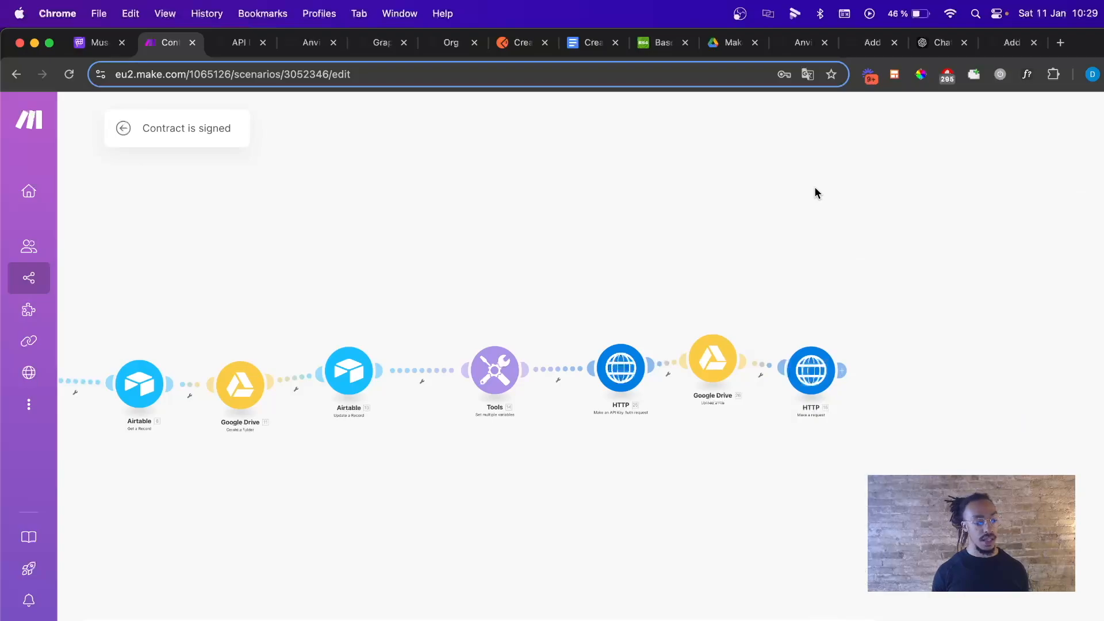